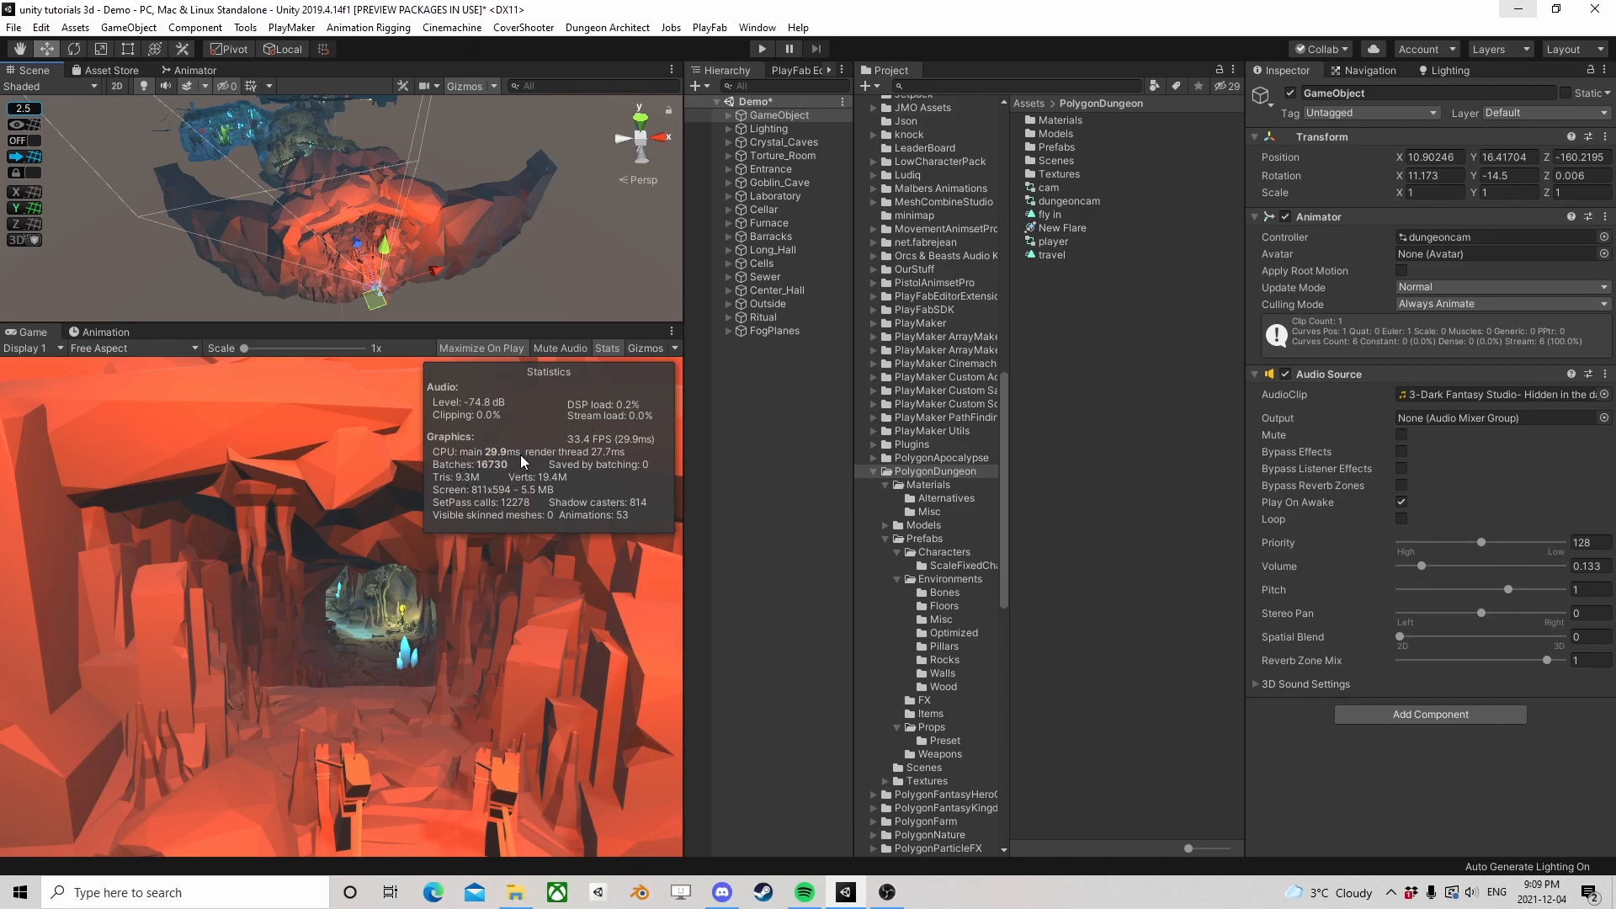
Examine the dungeon level's exterior and connected rooms from several angles in the Scene view
{"action": "right_click_drag", "start_coordinate": [370, 253], "coordinate": [318, 249]}
{"action": "middle_click_drag", "start_coordinate": [318, 248], "coordinate": [459, 224]}
{"action": "right_click_drag", "start_coordinate": [459, 224], "coordinate": [413, 214]}
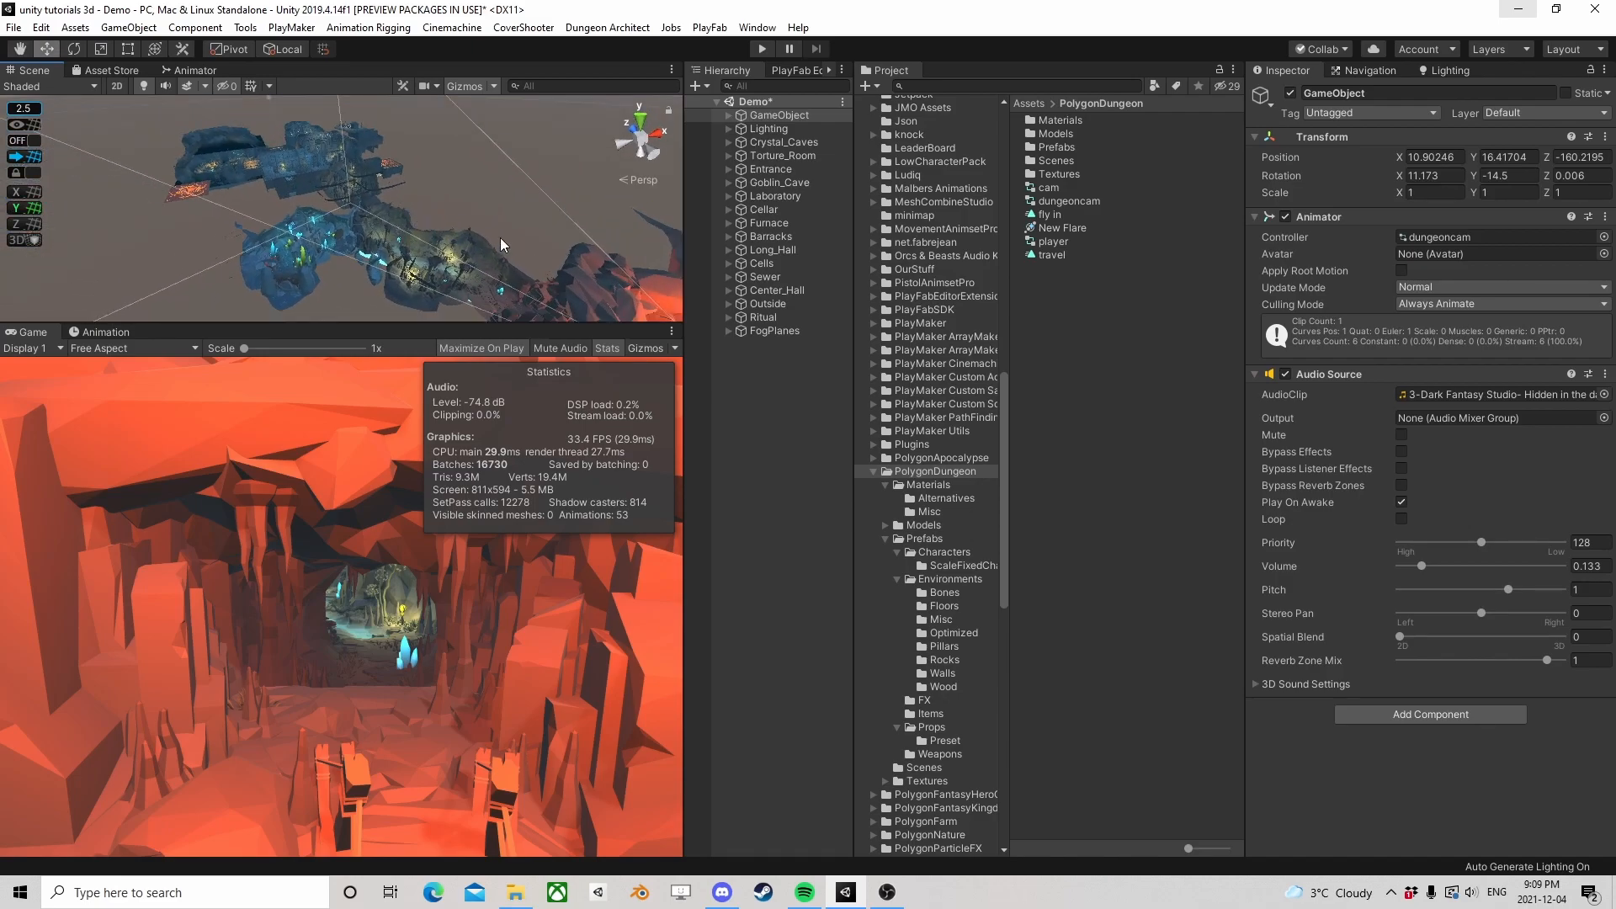
{"action": "middle_click_drag", "start_coordinate": [504, 245], "coordinate": [399, 141]}
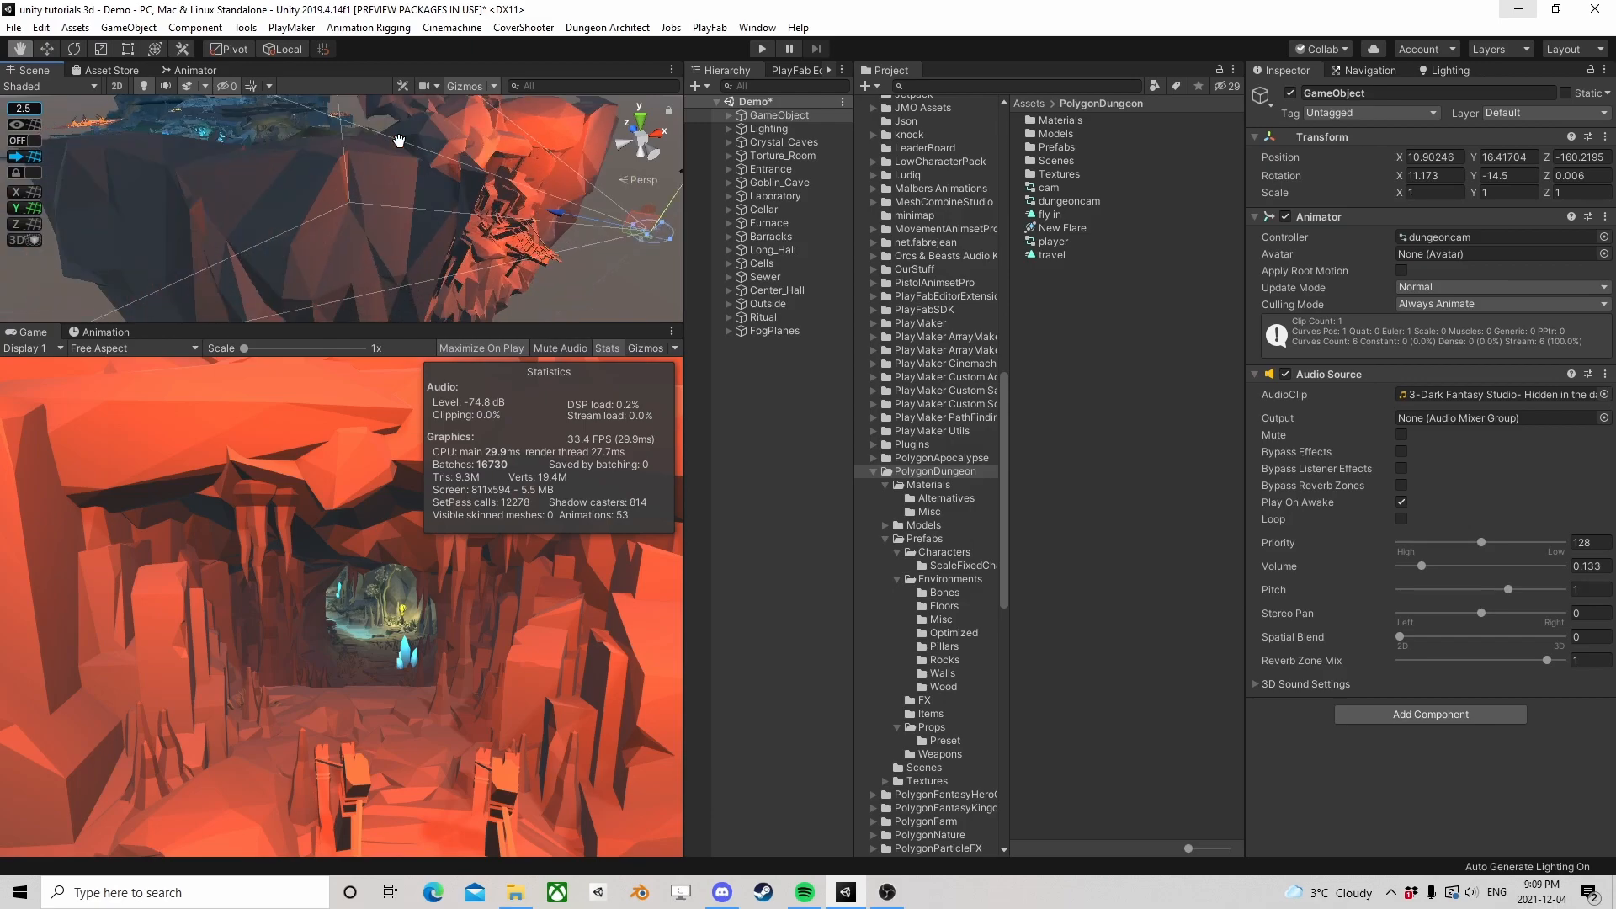
{"action": "scroll", "coordinate": [399, 141], "scroll_direction": "down", "scroll_amount": 5}
{"action": "scroll", "coordinate": [412, 272], "scroll_direction": "down", "scroll_amount": 3}
{"action": "middle_click_drag", "start_coordinate": [412, 272], "coordinate": [324, 176]}
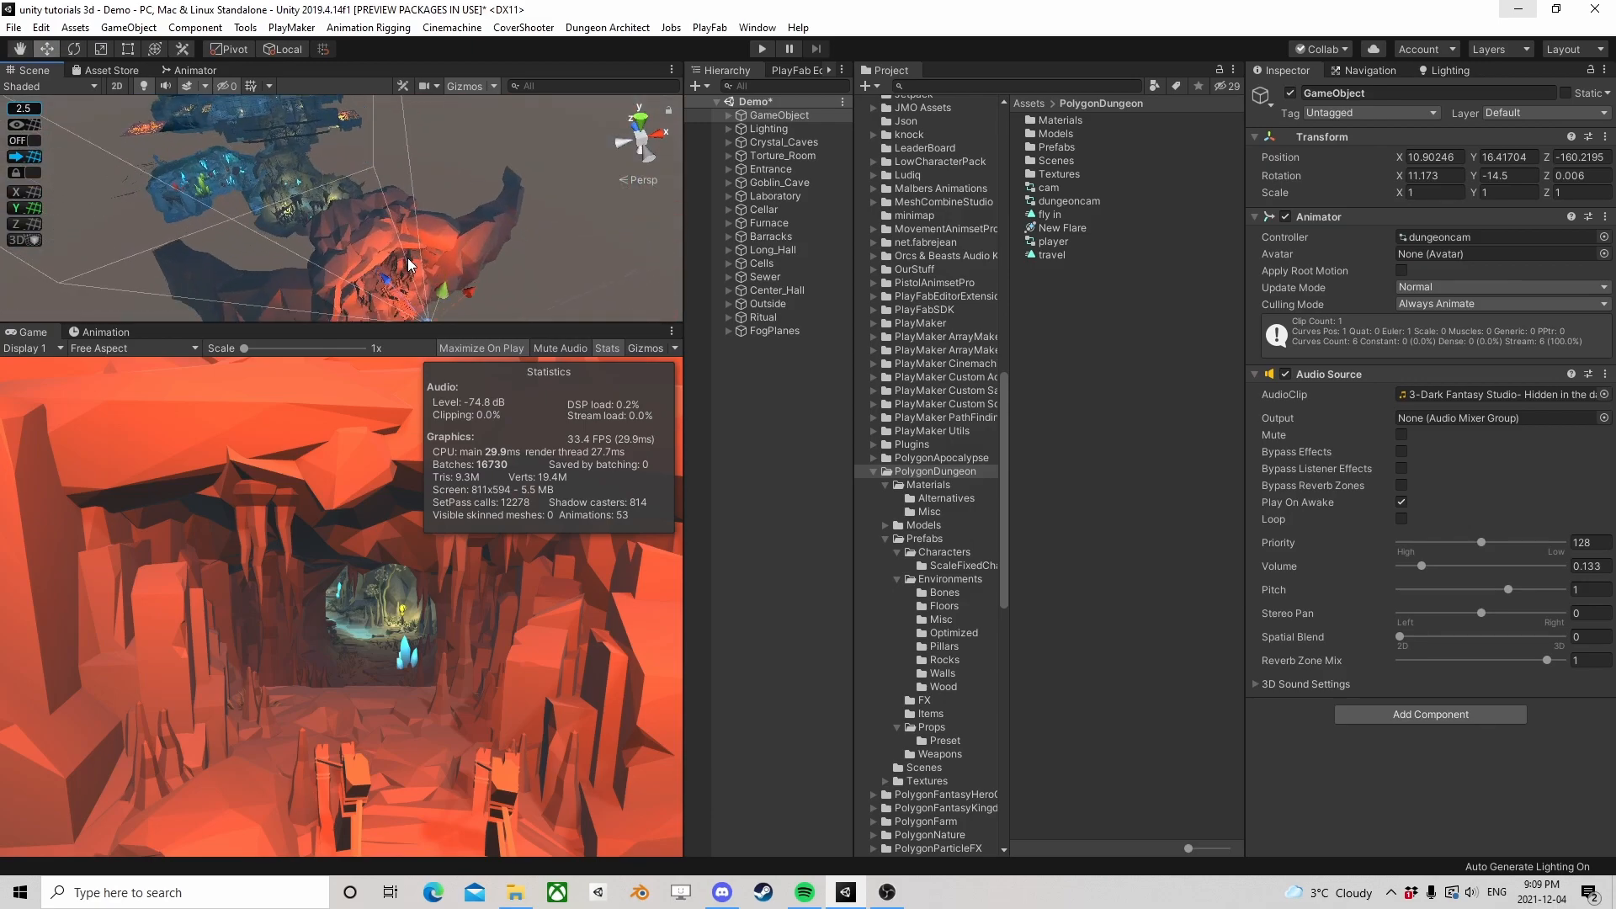
{"action": "middle_click_drag", "start_coordinate": [408, 265], "coordinate": [447, 162]}
{"action": "scroll", "coordinate": [454, 271], "scroll_direction": "up", "scroll_amount": 4}
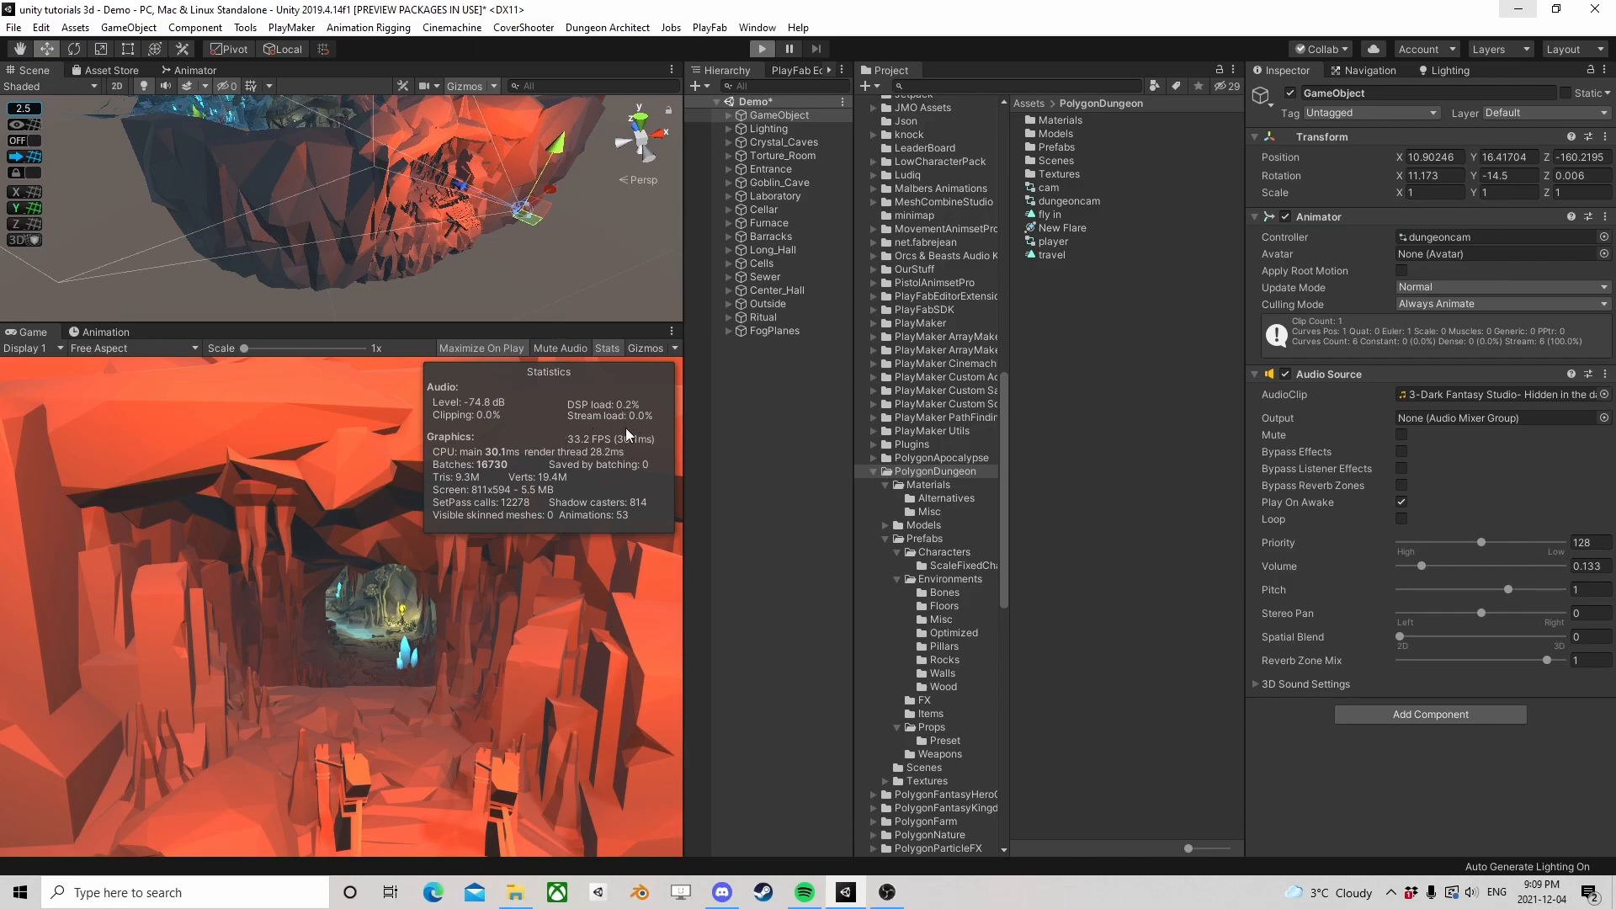
Run the Demo scene in Play mode to view the dungeon fly-through with its performance statistics, stop playback and clear the selection
{"action": "key", "text": "ctrl+p"}
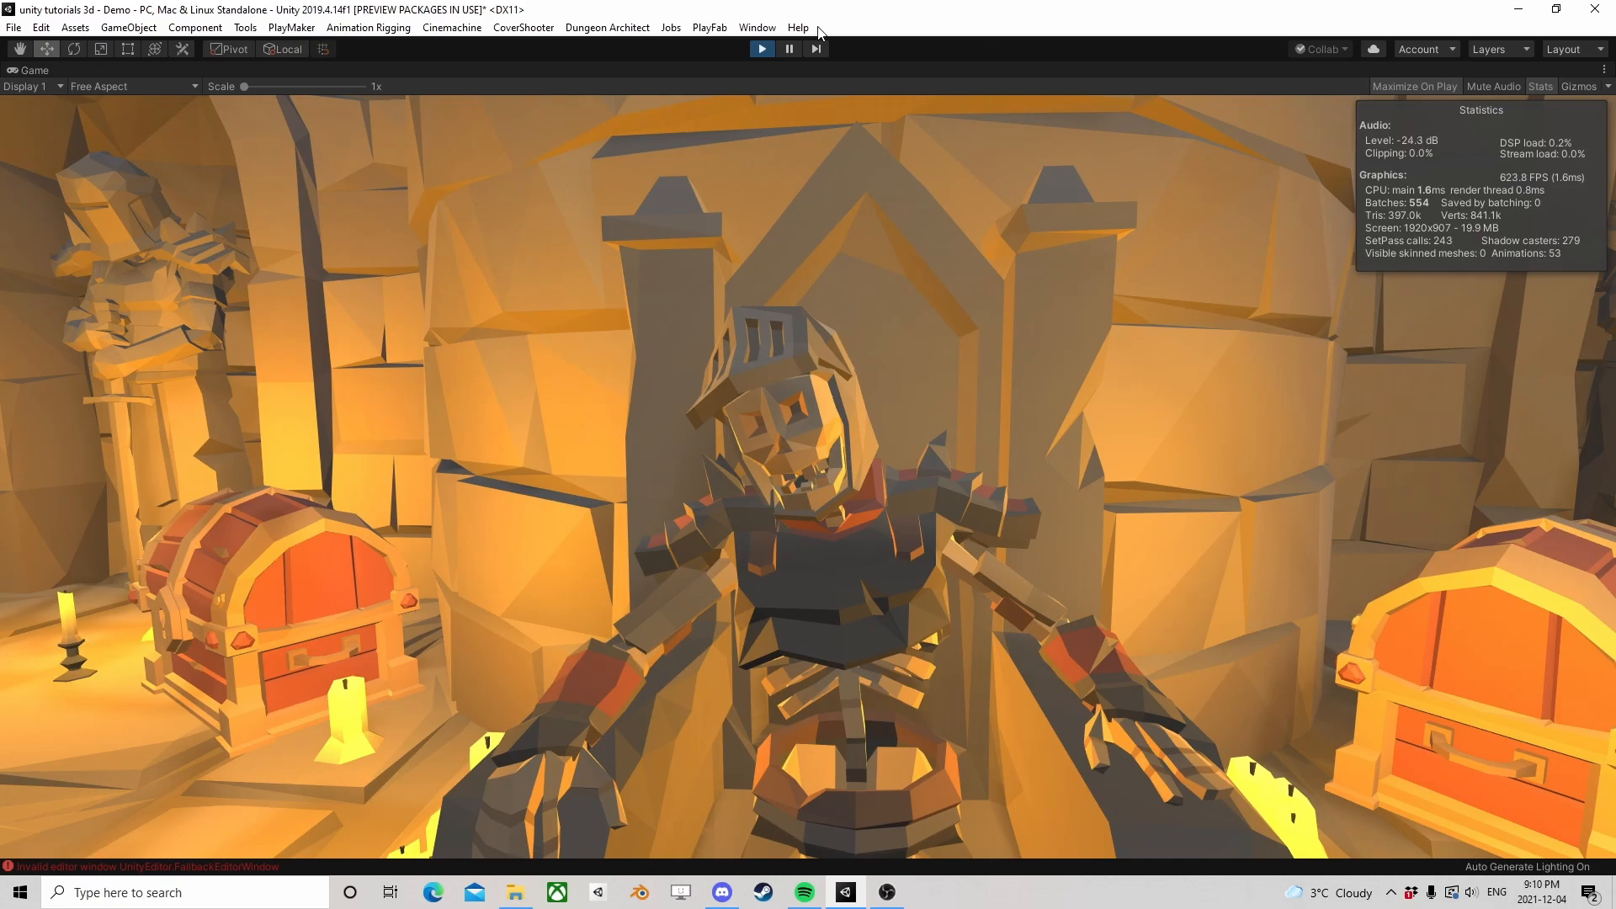
{"action": "left_click", "coordinate": [762, 49]}
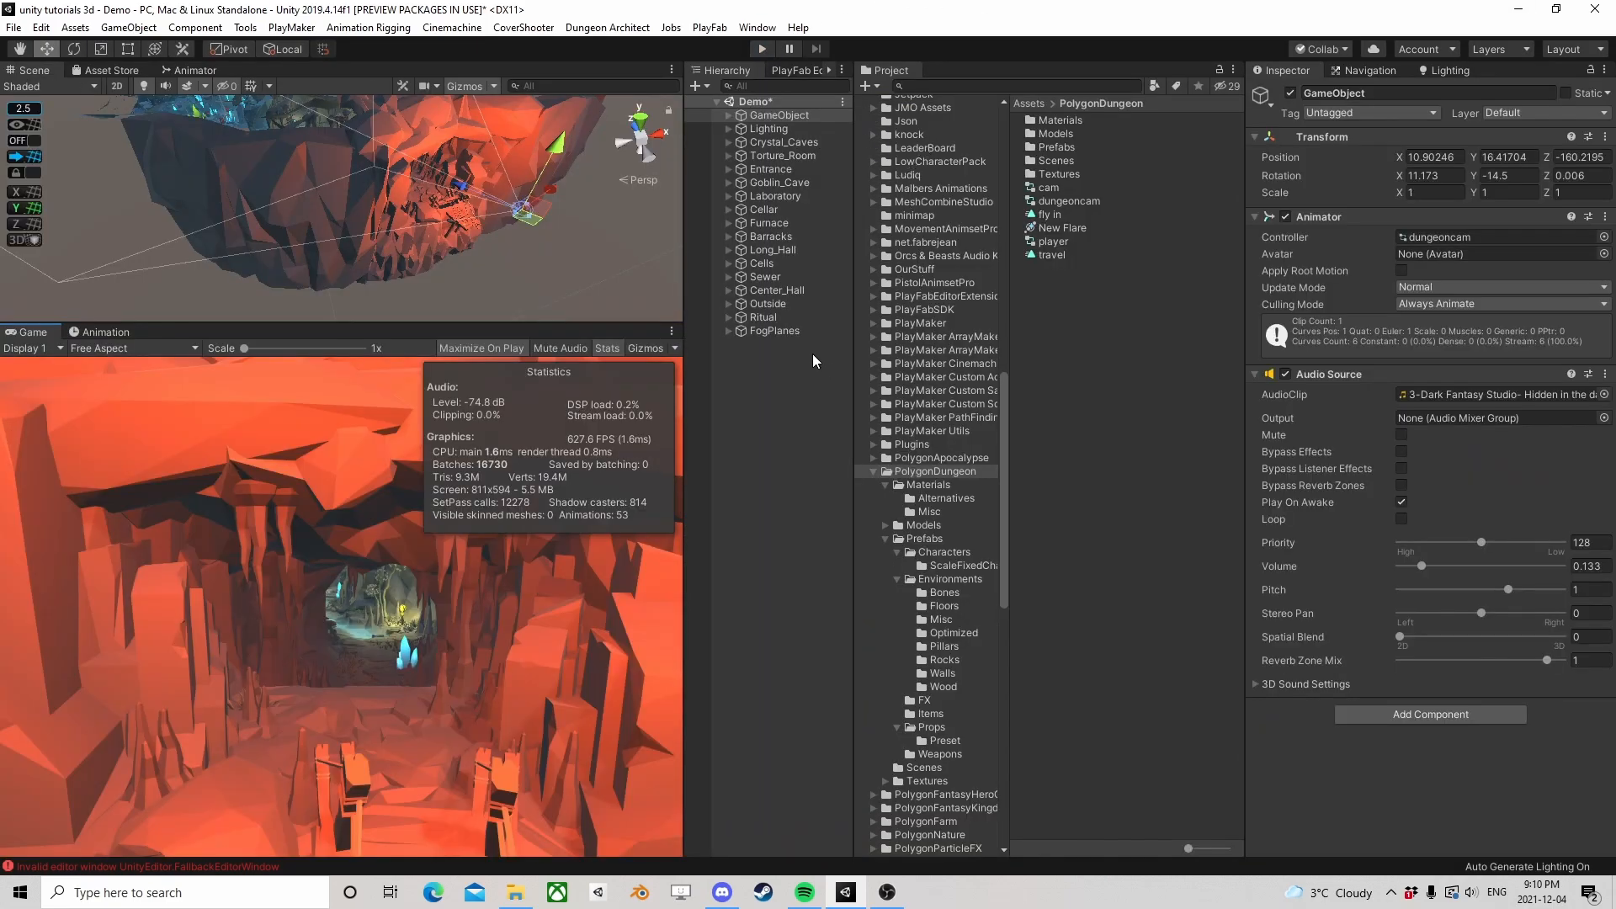
{"action": "left_click", "coordinate": [740, 419]}
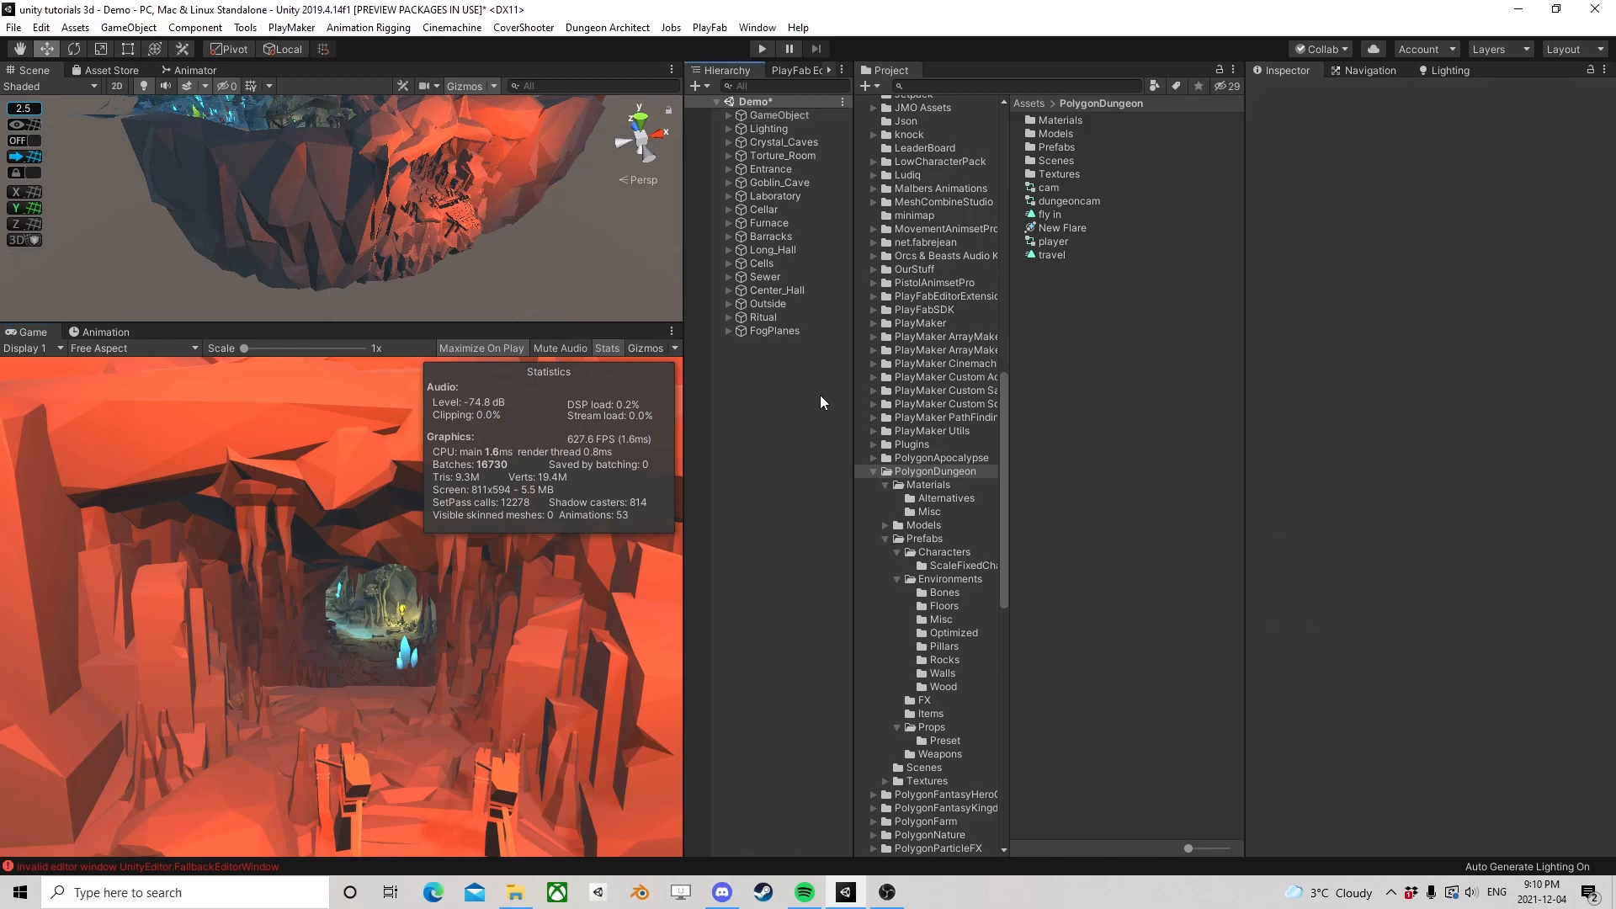
Add the MeshCombineStudio prefab from its asset folder to the Demo scene and select the new object
{"action": "left_click", "coordinate": [963, 200]}
{"action": "left_click_drag", "start_coordinate": [1066, 200], "coordinate": [752, 362]}
{"action": "left_click", "coordinate": [920, 200]}
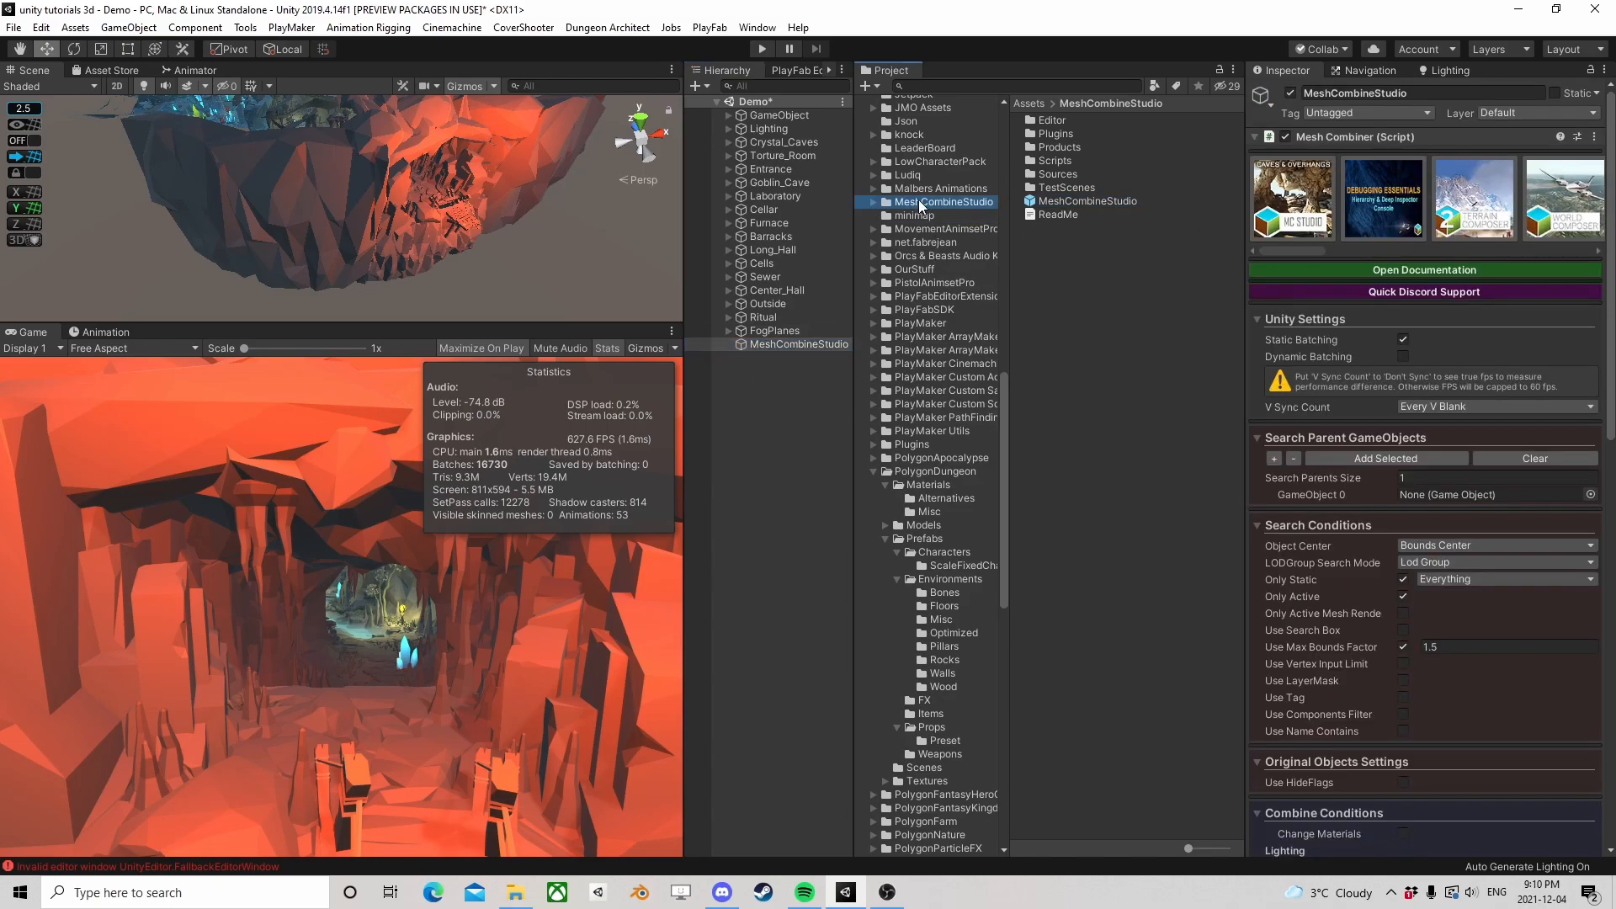
{"action": "scroll", "coordinate": [908, 236], "scroll_direction": "up", "scroll_amount": 4}
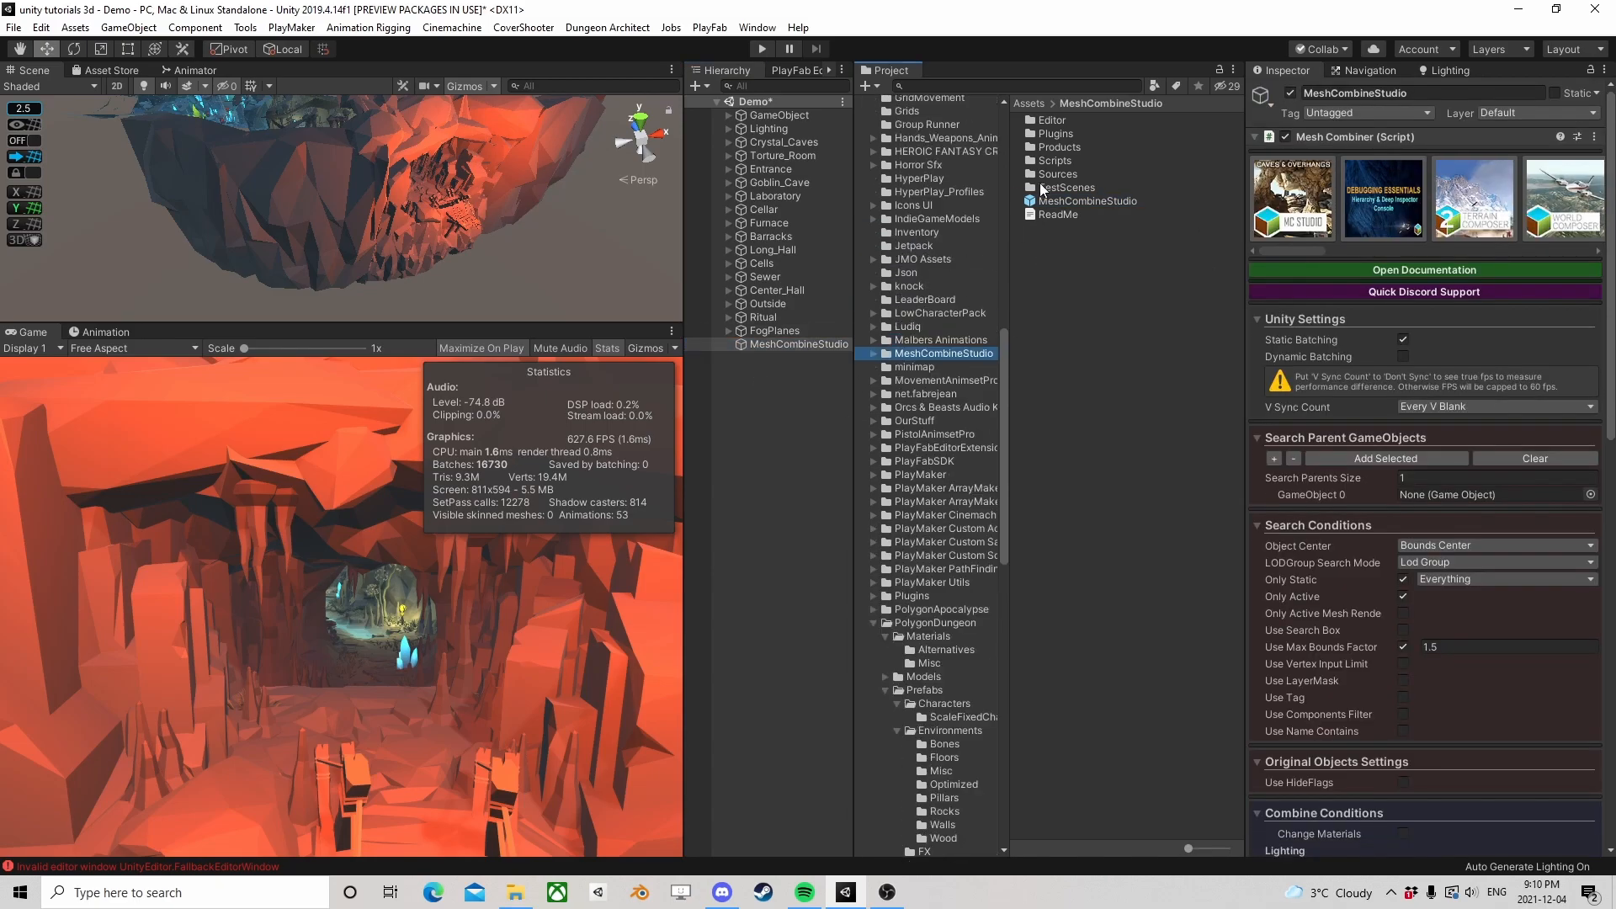
{"action": "left_click", "coordinate": [1052, 201]}
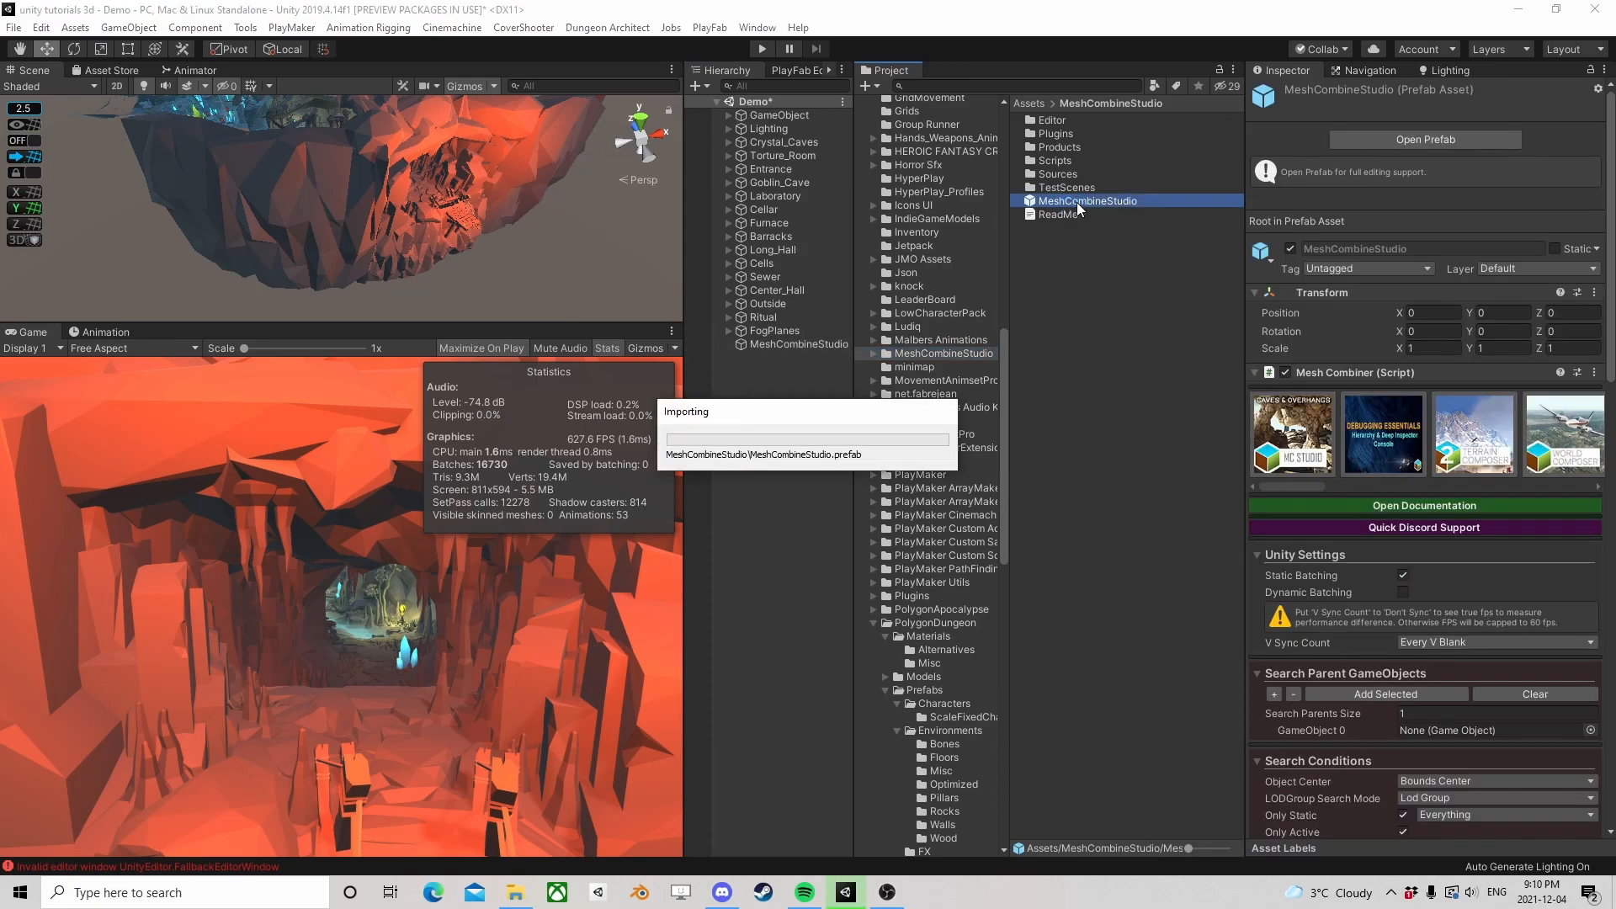
{"action": "left_click", "coordinate": [788, 343]}
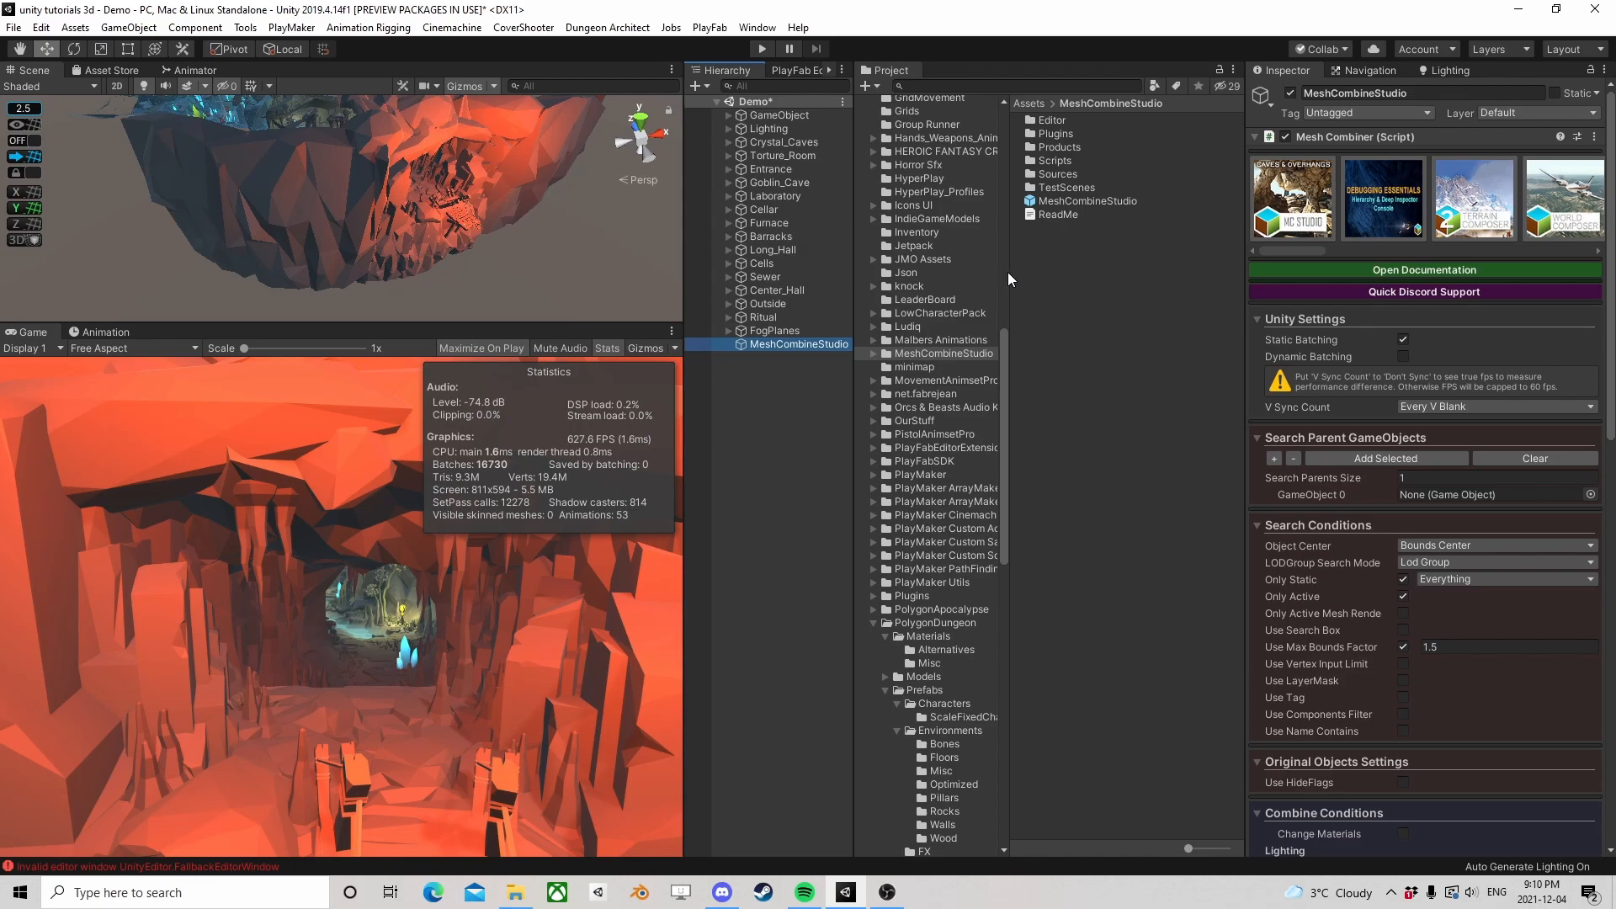
Widen the project's folder tree and delete the "New folder" subfolder inside CombinedRooms
{"action": "left_click_drag", "start_coordinate": [1007, 271], "coordinate": [1141, 278]}
{"action": "scroll", "coordinate": [961, 336], "scroll_direction": "up", "scroll_amount": 5}
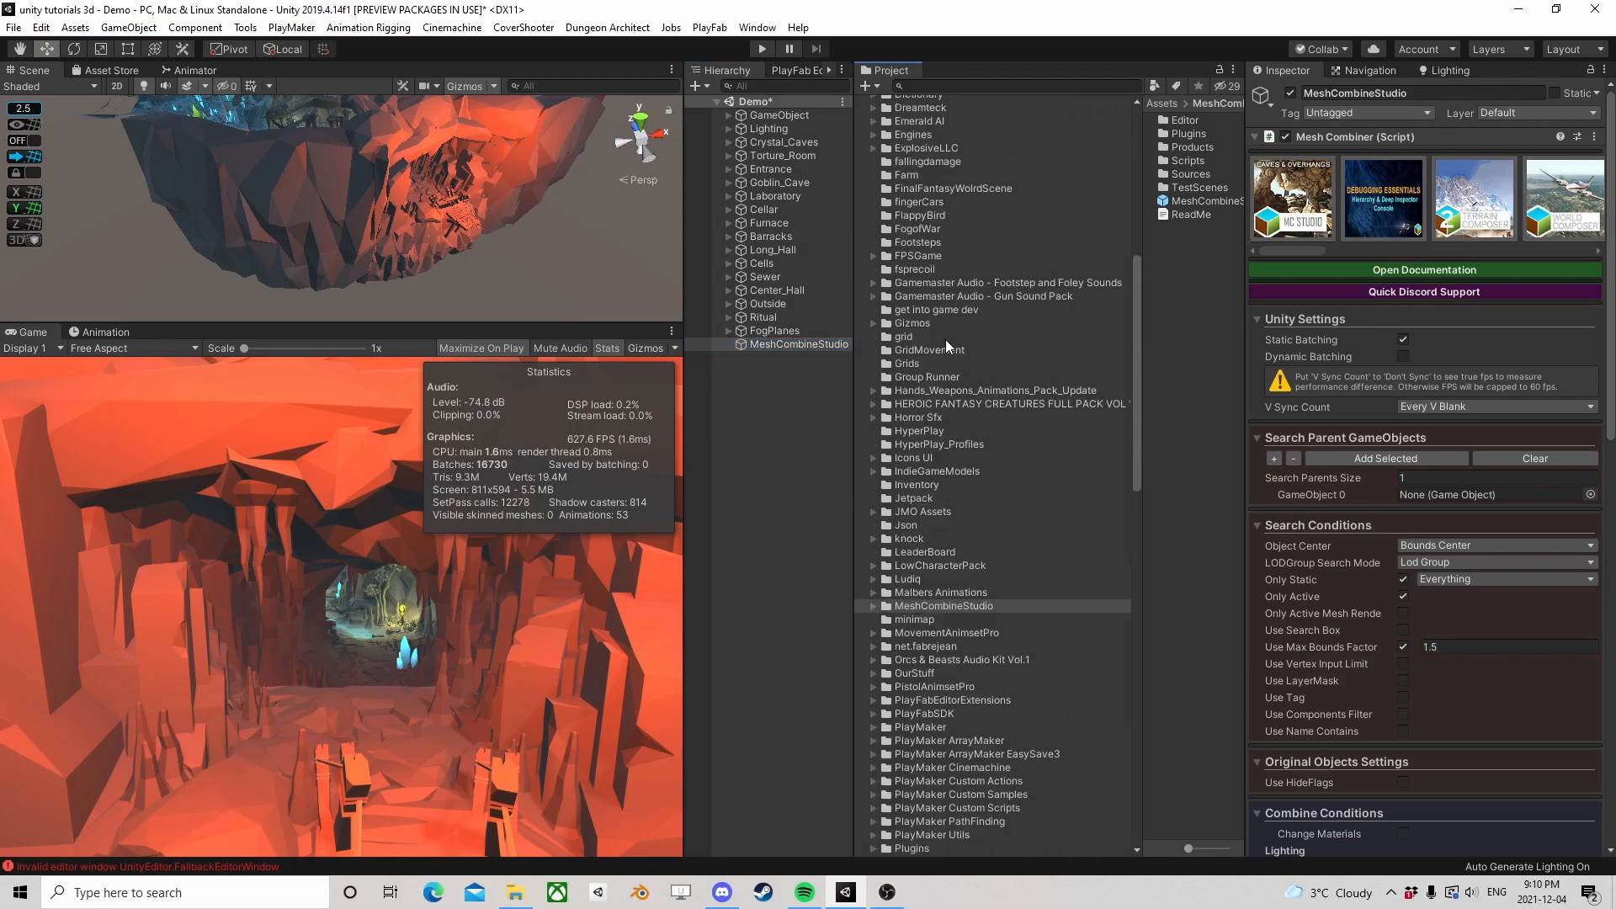
{"action": "scroll", "coordinate": [948, 349], "scroll_direction": "up", "scroll_amount": 4}
{"action": "scroll", "coordinate": [931, 375], "scroll_direction": "up", "scroll_amount": 4}
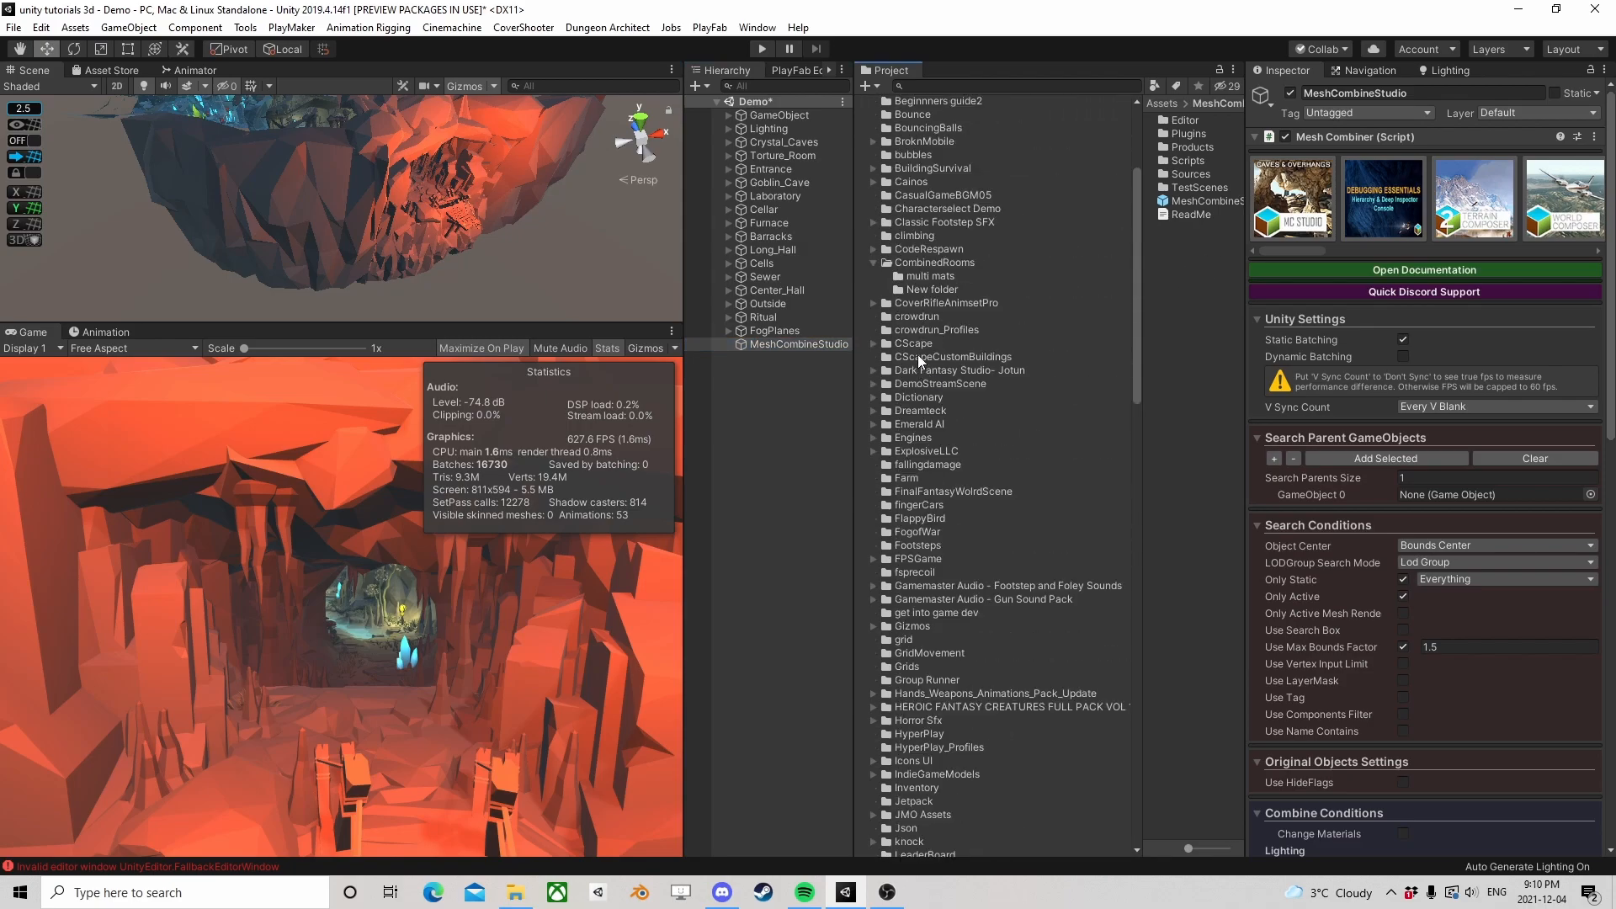
{"action": "left_click", "coordinate": [926, 290]}
{"action": "key", "text": "Delete"}
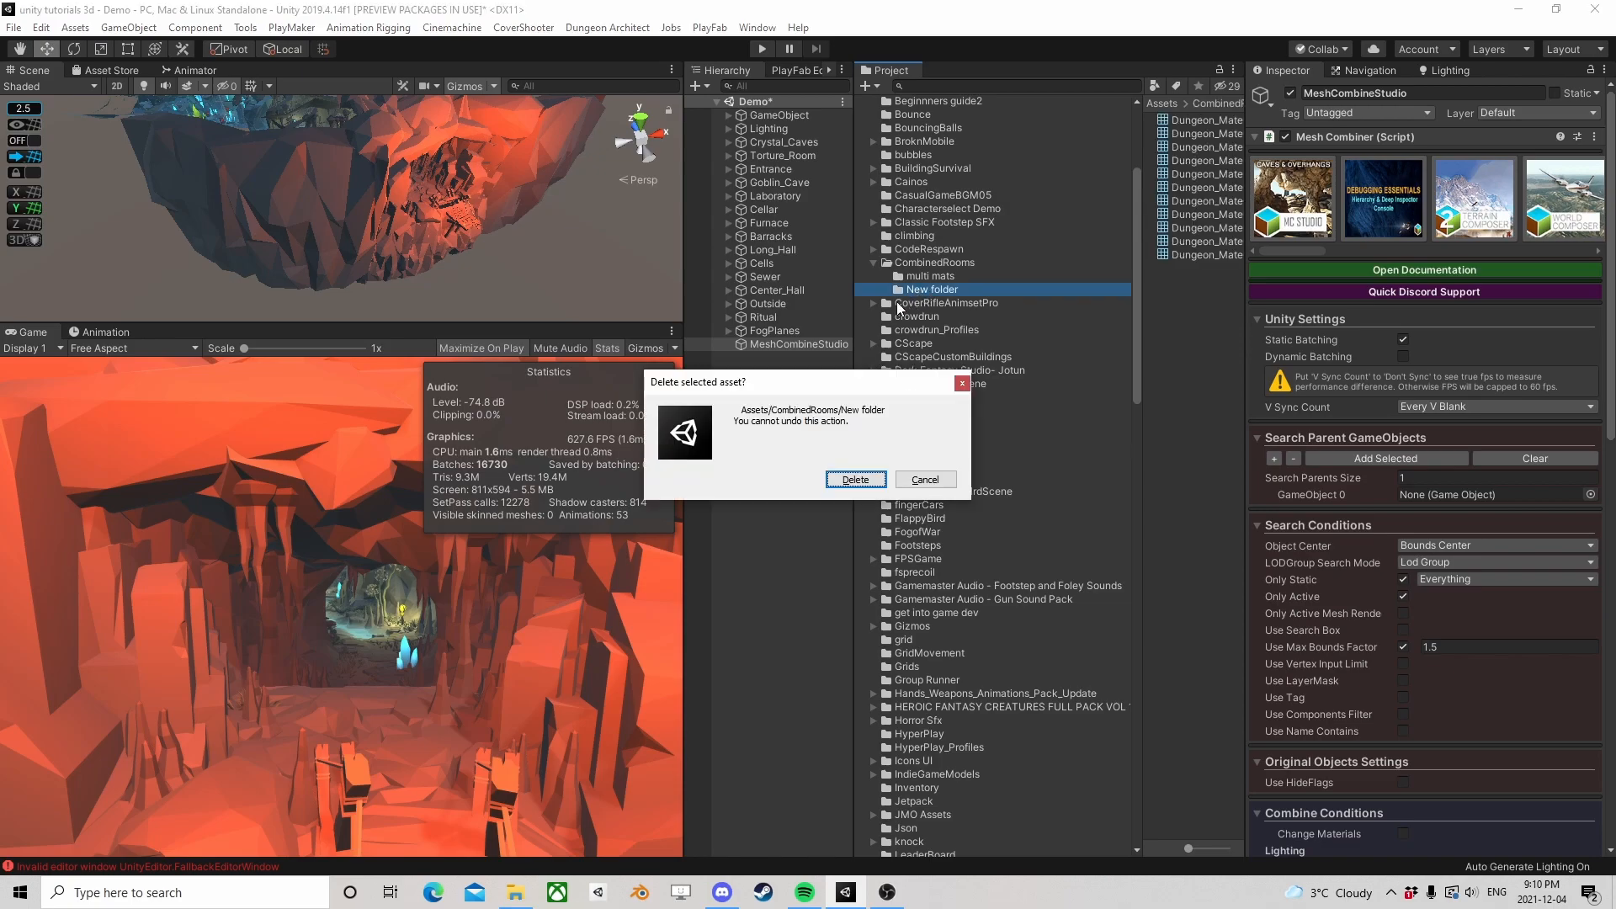
{"action": "left_click", "coordinate": [854, 479]}
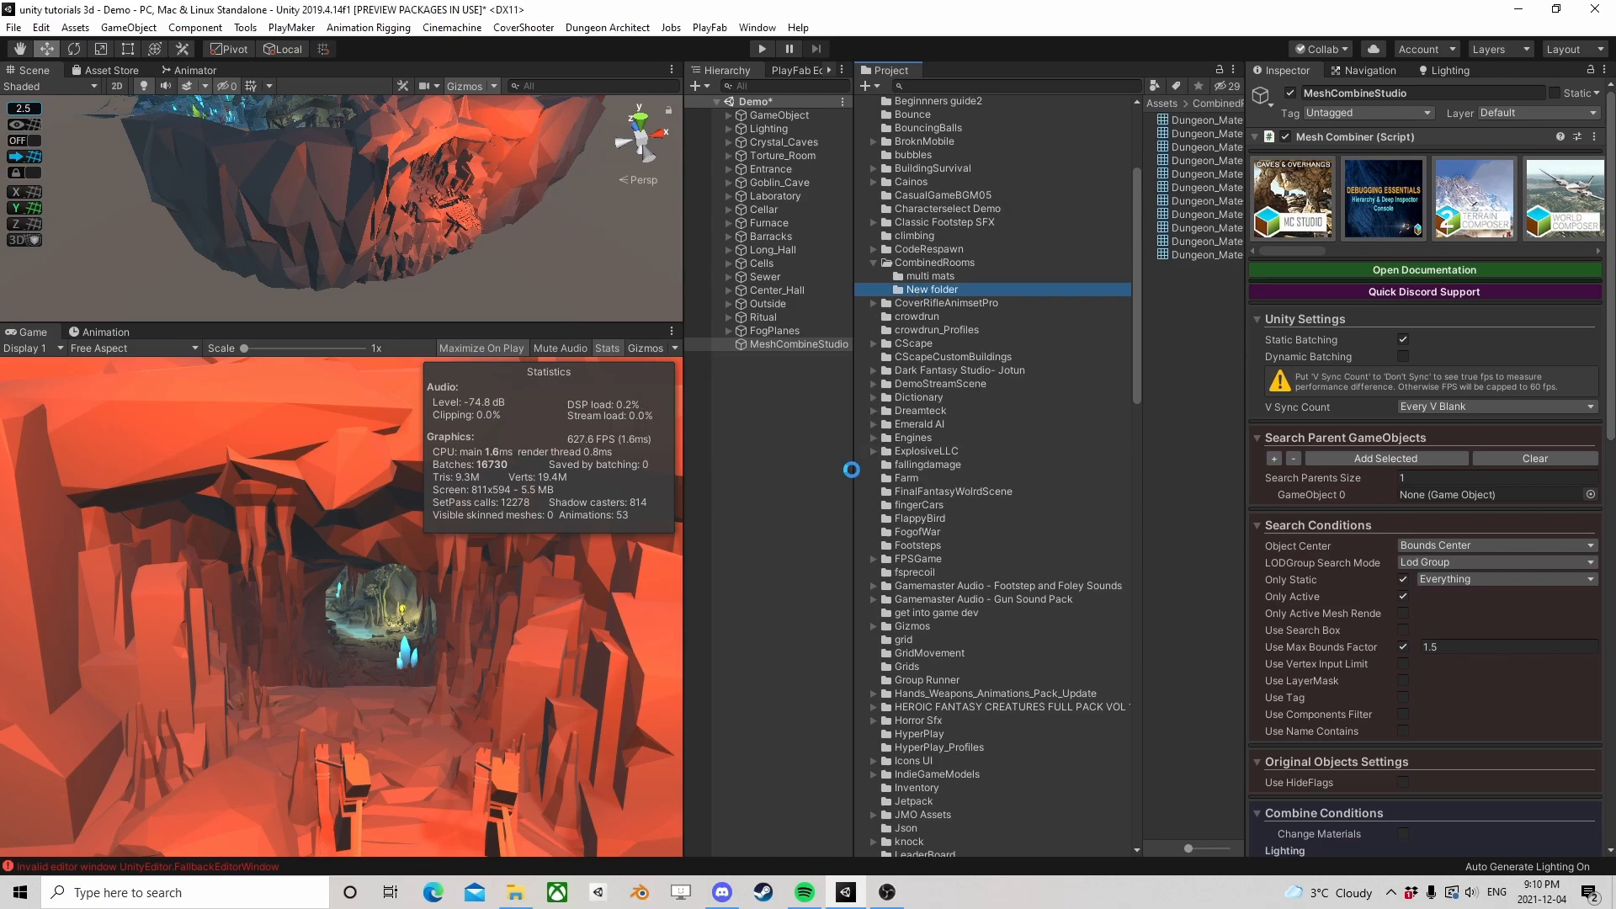
Create a subfolder named "Combined" inside the CombinedRooms folder
{"action": "right_click", "coordinate": [942, 266]}
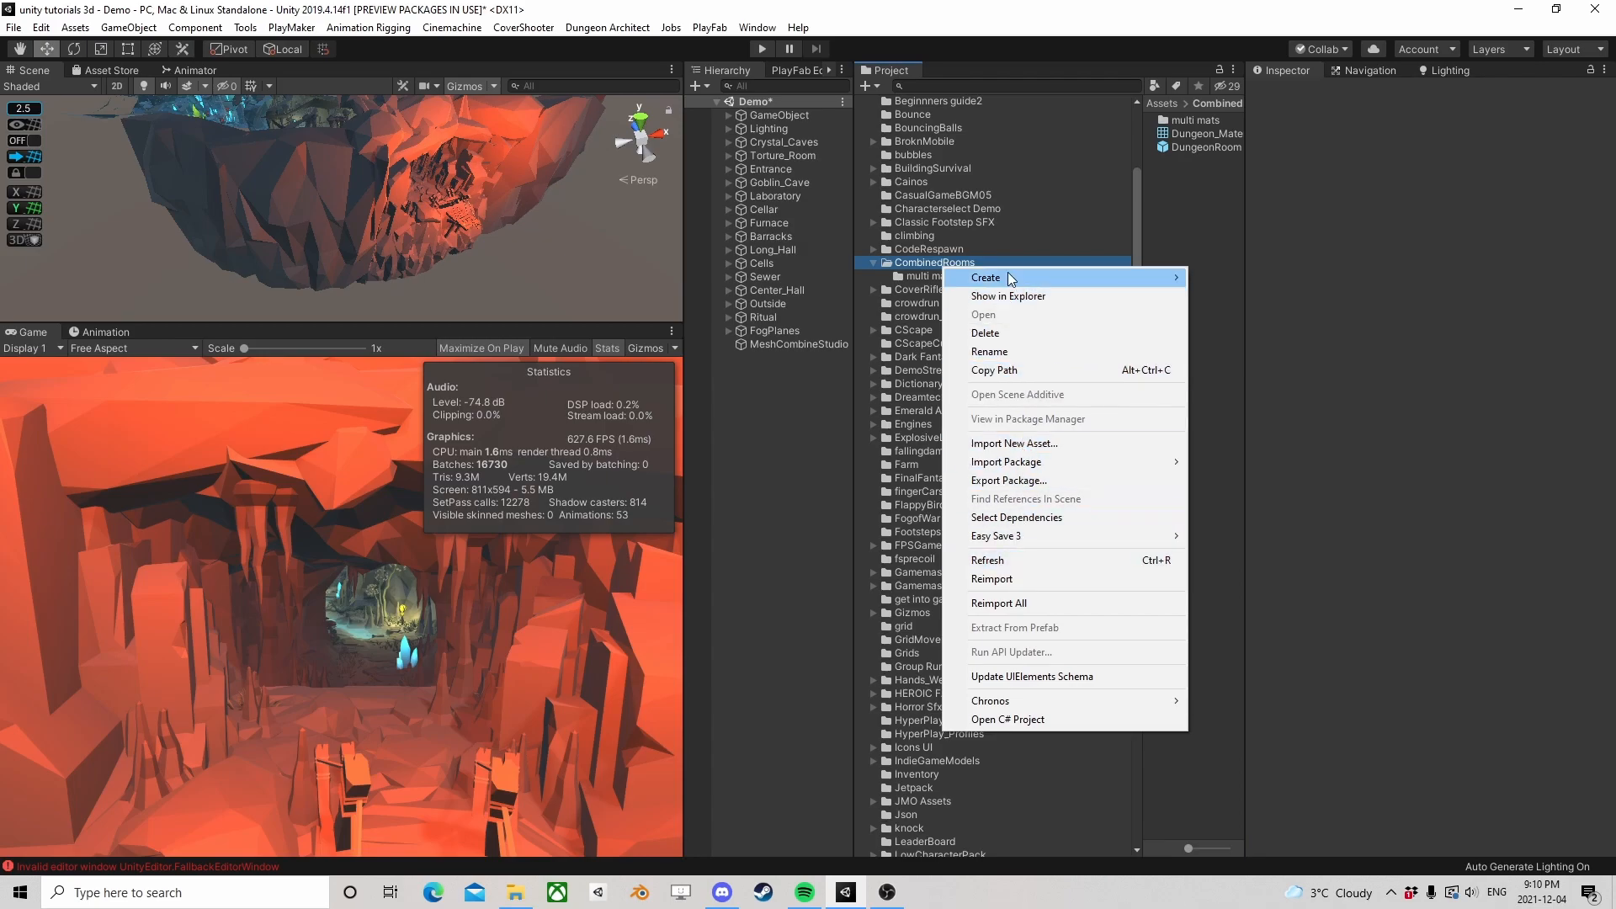
{"action": "mouse_move", "coordinate": [1025, 278]}
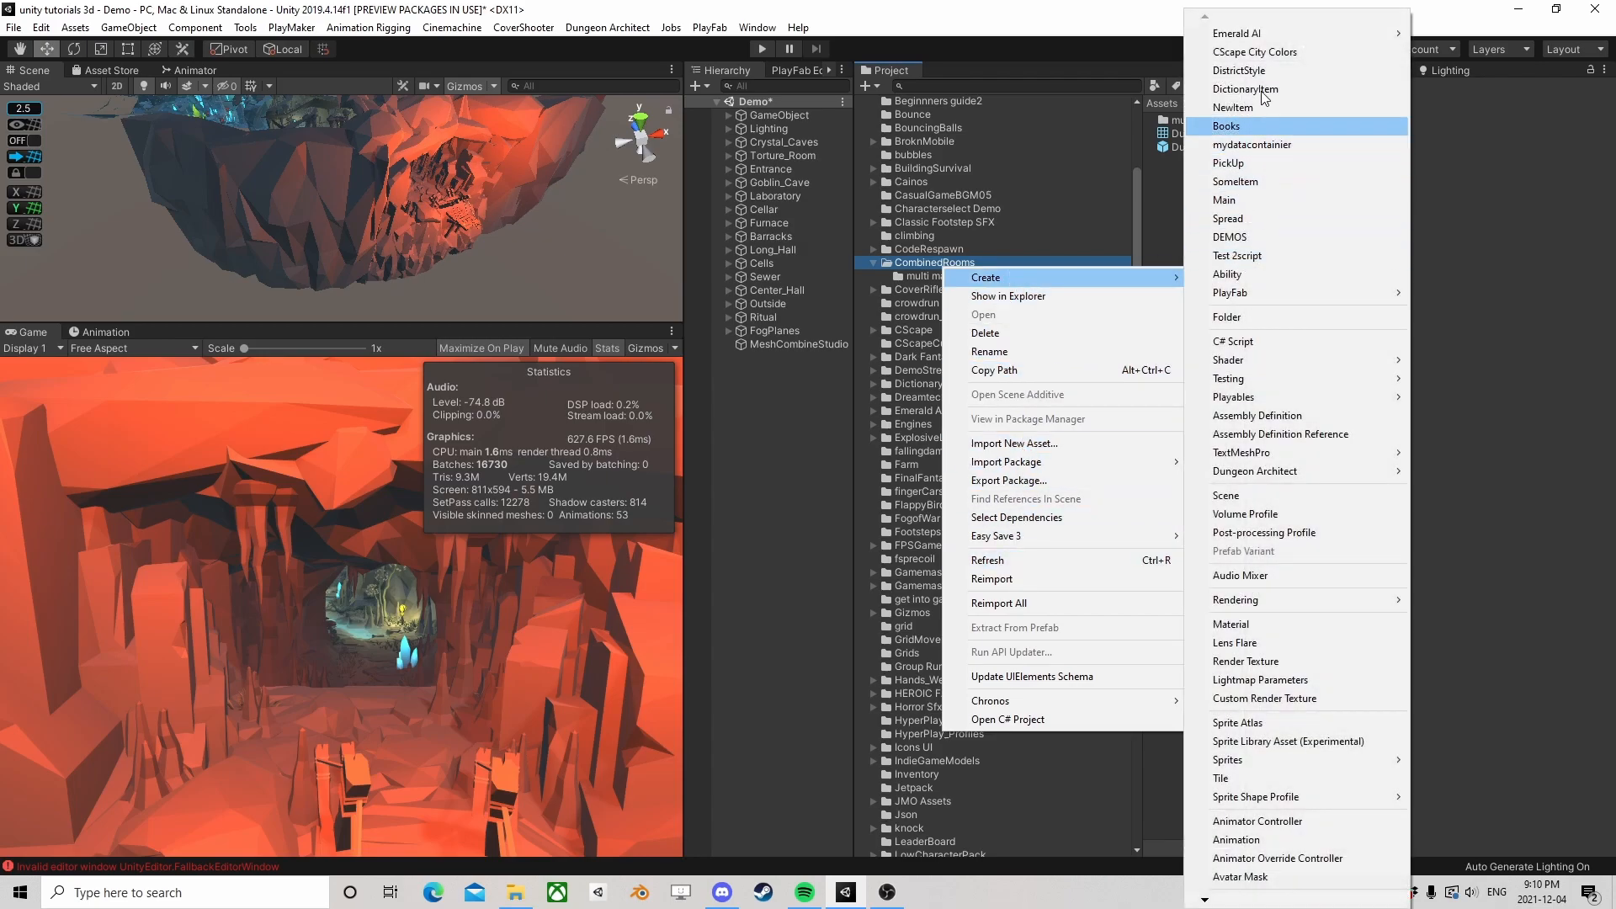
{"action": "left_click", "coordinate": [1260, 318]}
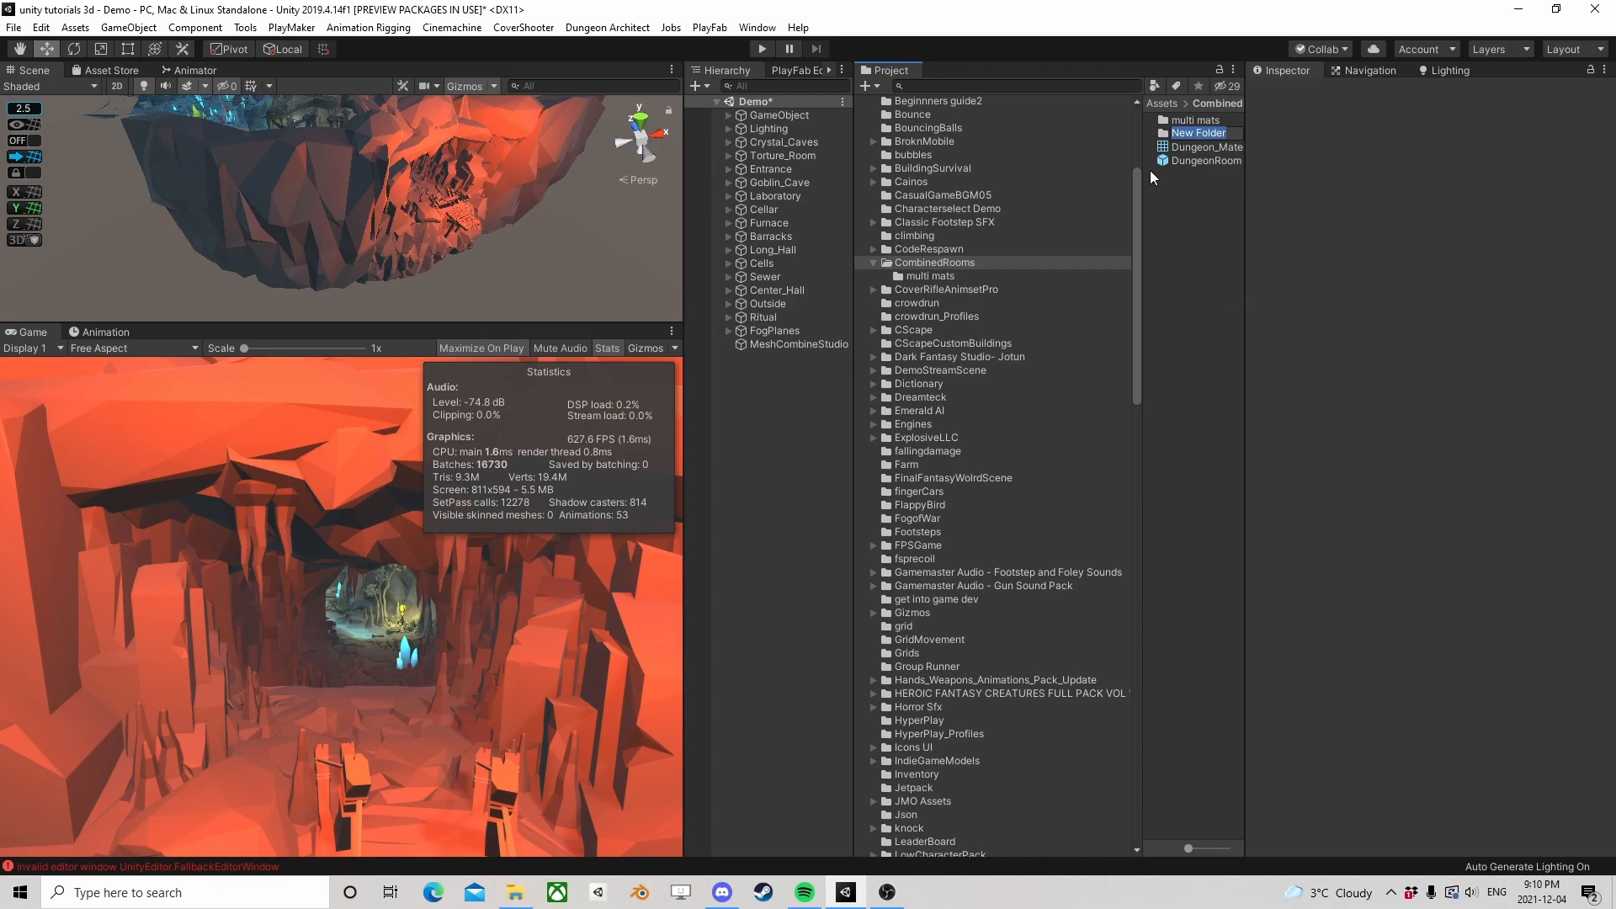
{"action": "type", "text": "Combined"}
{"action": "key", "text": "Return"}
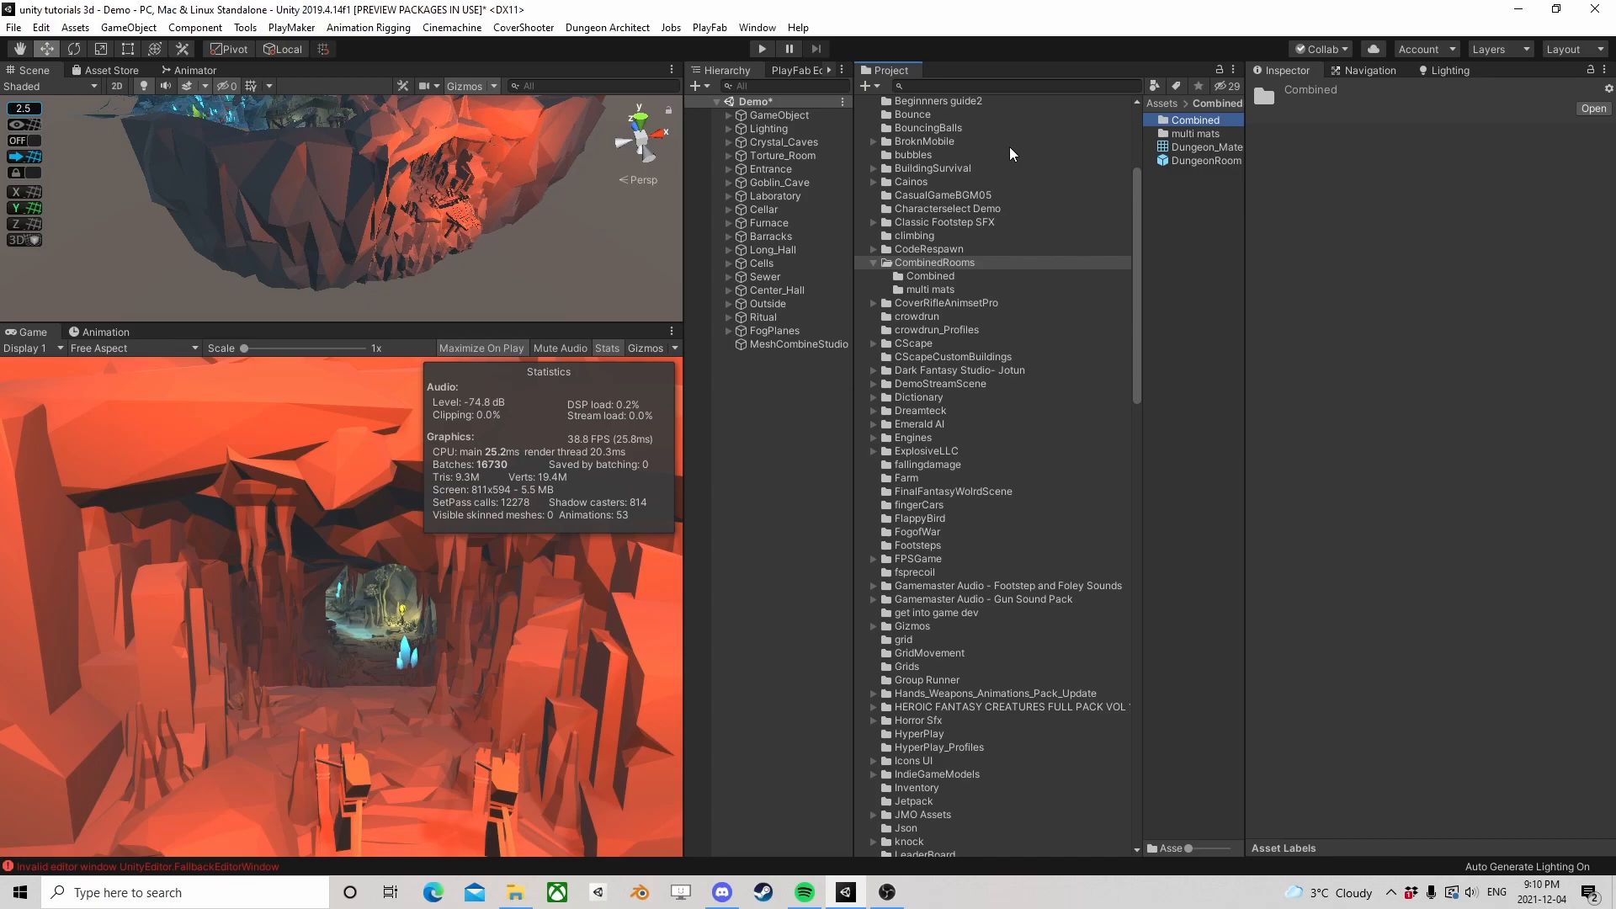
Examine the dungeon's layout from outside and the view through the red cave entrance along the bridge
{"action": "right_click_drag", "start_coordinate": [404, 181], "coordinate": [337, 168]}
{"action": "scroll", "coordinate": [253, 154], "scroll_direction": "down", "scroll_amount": 3}
{"action": "middle_click_drag", "start_coordinate": [252, 155], "coordinate": [182, 335]}
{"action": "right_click_drag", "start_coordinate": [480, 194], "coordinate": [236, 217]}
{"action": "scroll", "coordinate": [288, 212], "scroll_direction": "down", "scroll_amount": 6}
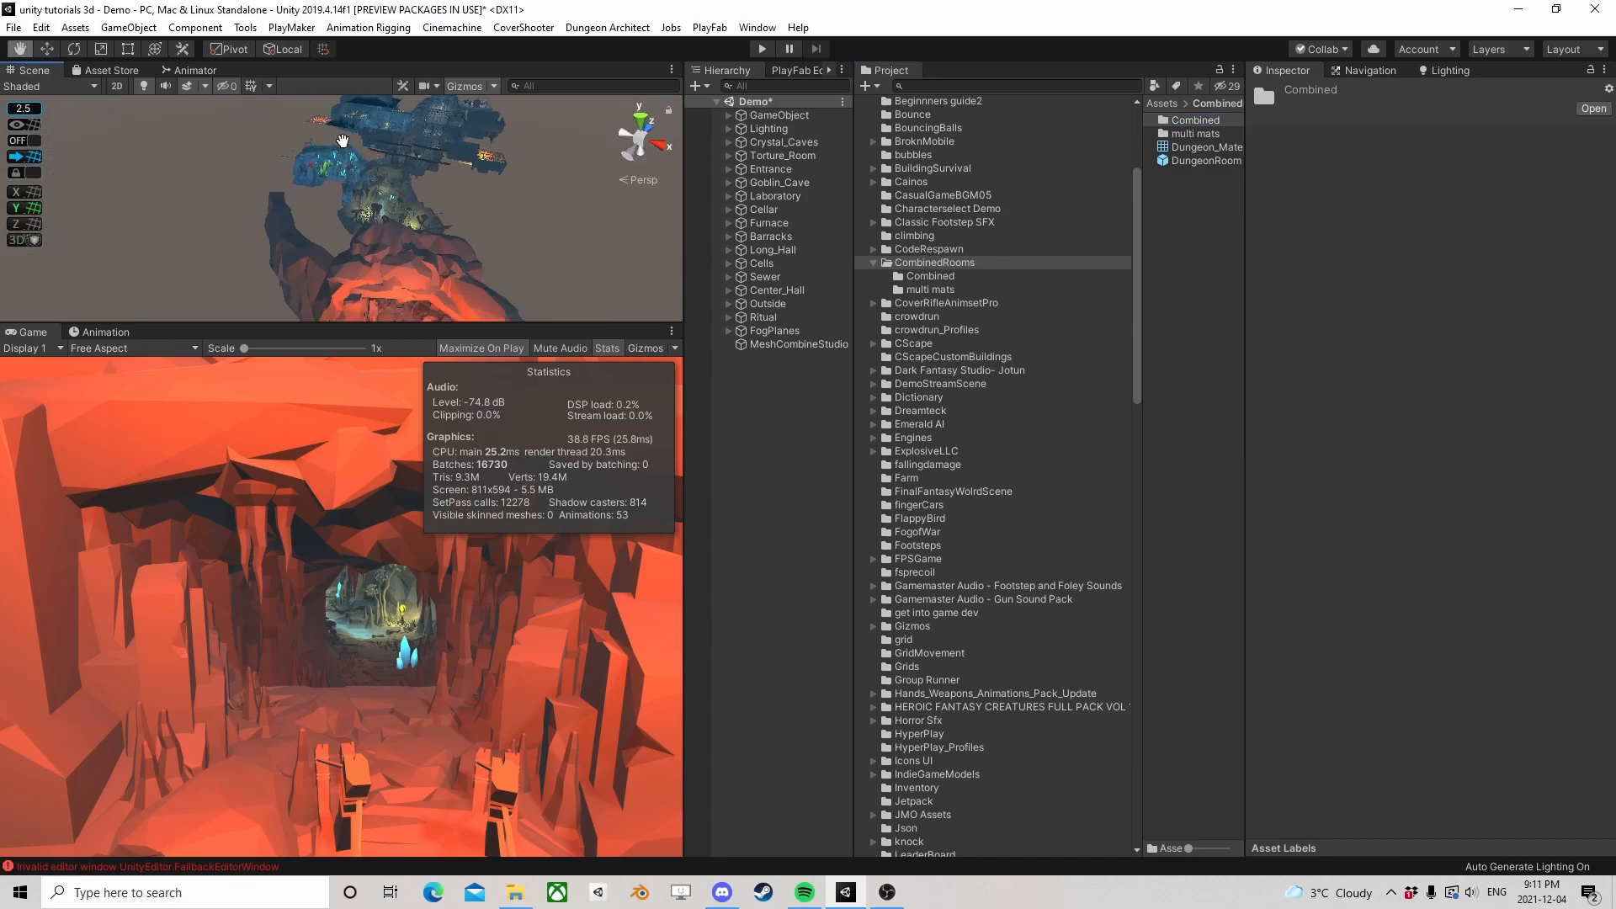
{"action": "middle_click_drag", "start_coordinate": [423, 227], "coordinate": [375, 159]}
{"action": "scroll", "coordinate": [376, 166], "scroll_direction": "up", "scroll_amount": 5}
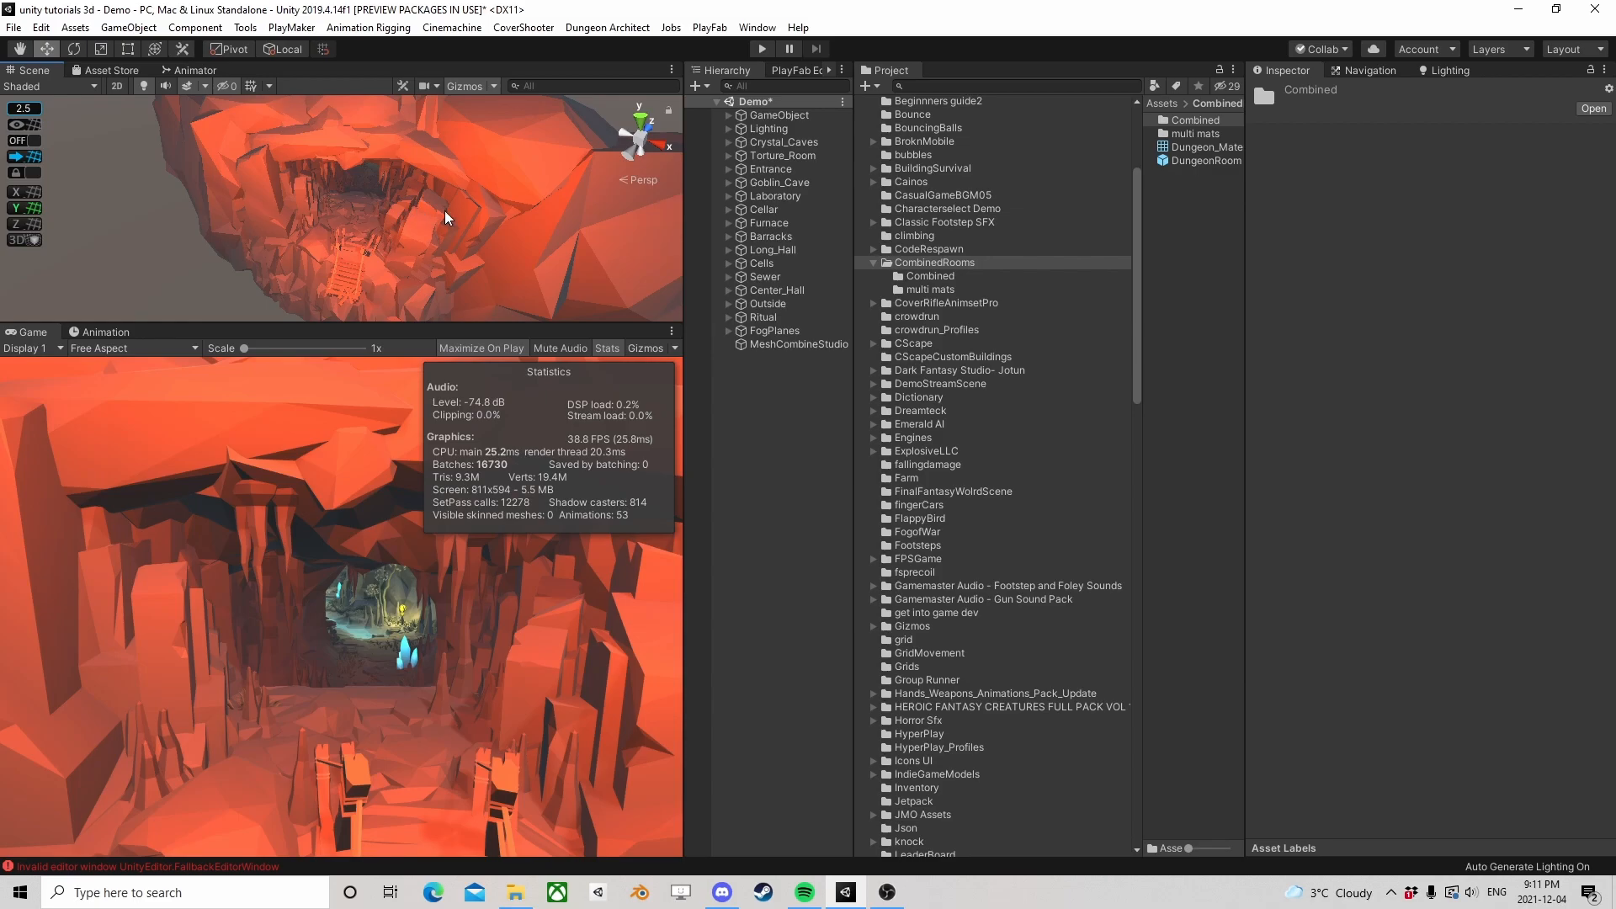
{"action": "middle_click_drag", "start_coordinate": [352, 192], "coordinate": [325, 343]}
{"action": "scroll", "coordinate": [330, 267], "scroll_direction": "up", "scroll_amount": 3}
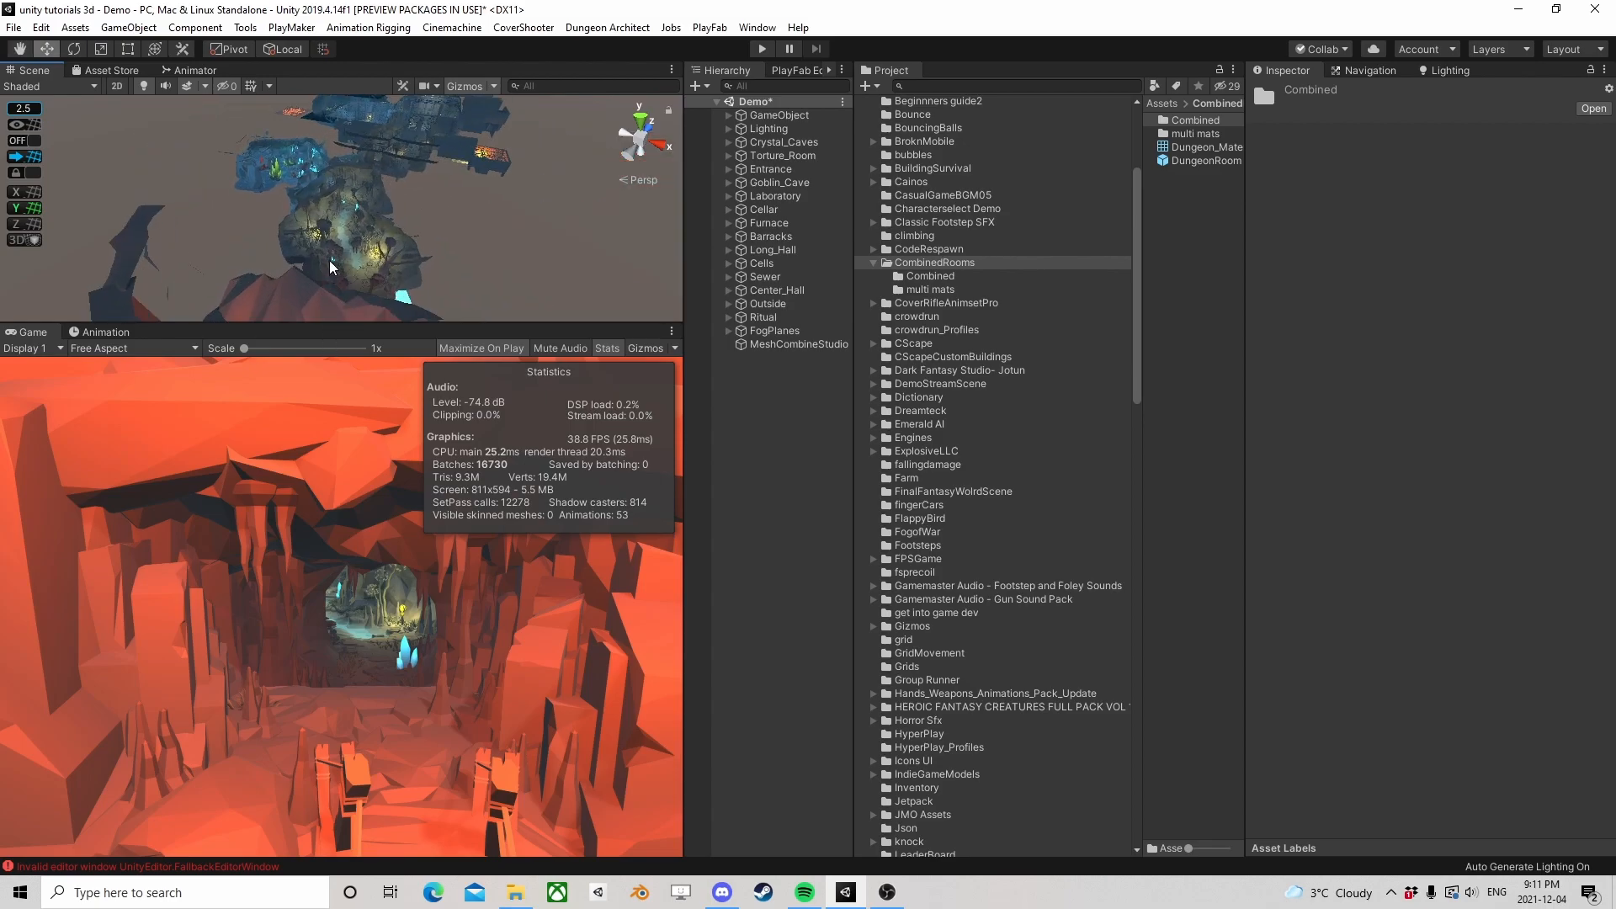
{"action": "right_click_drag", "start_coordinate": [327, 237], "coordinate": [399, 208]}
{"action": "middle_click_drag", "start_coordinate": [390, 269], "coordinate": [361, 160]}
{"action": "key", "text": "w"}
{"action": "right_click_drag", "start_coordinate": [362, 166], "coordinate": [378, 171]}
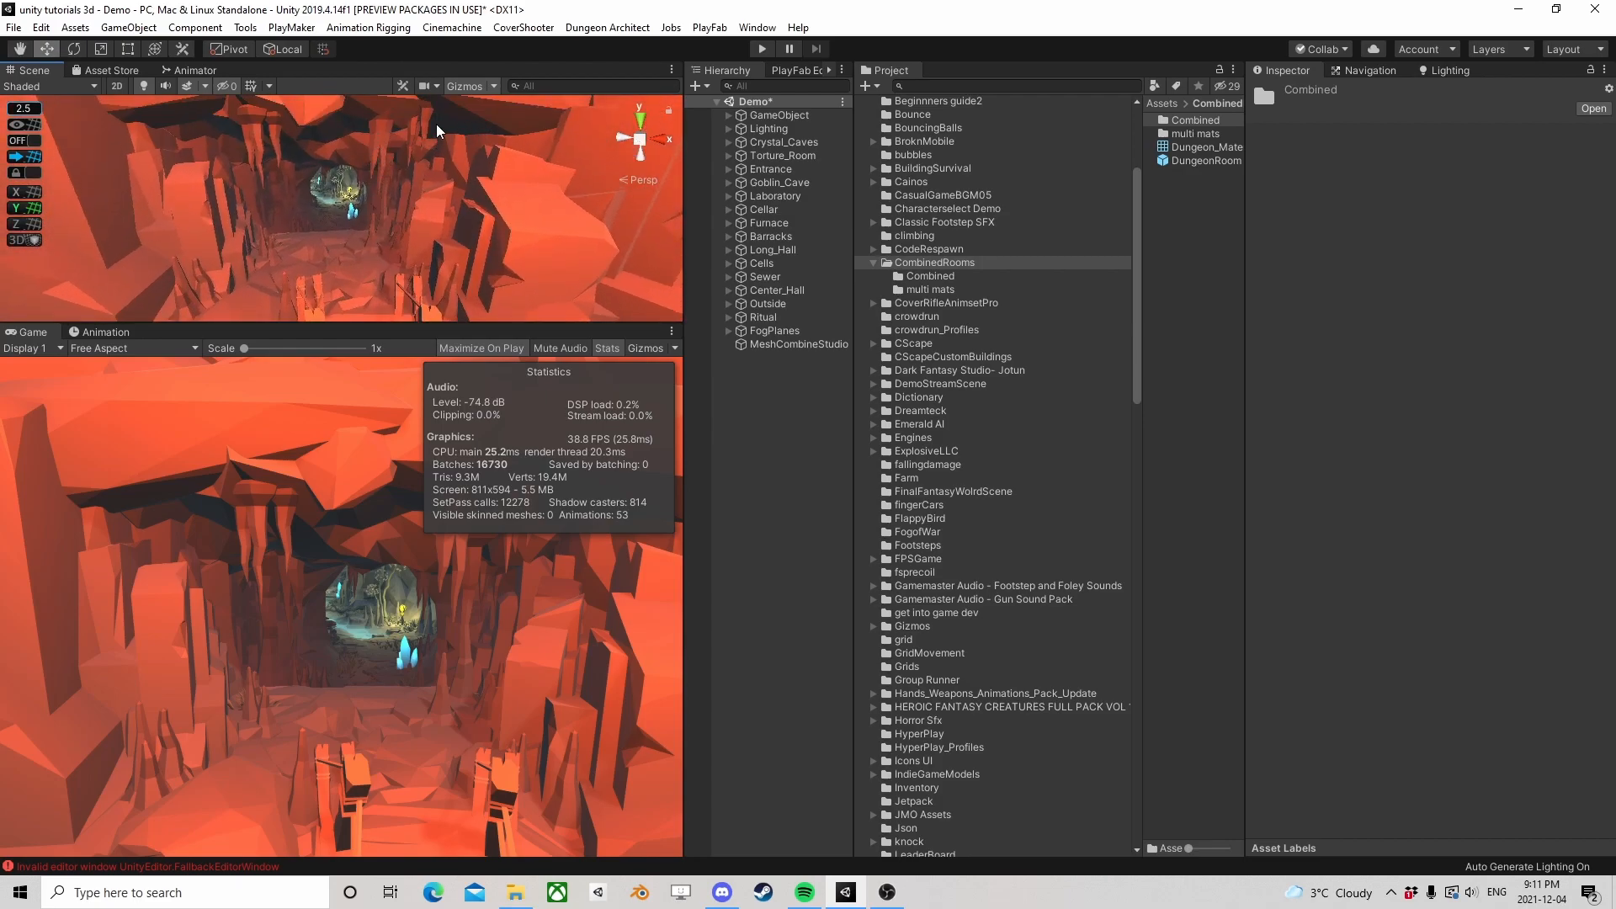
{"action": "right_click_drag", "start_coordinate": [434, 273], "coordinate": [401, 220]}
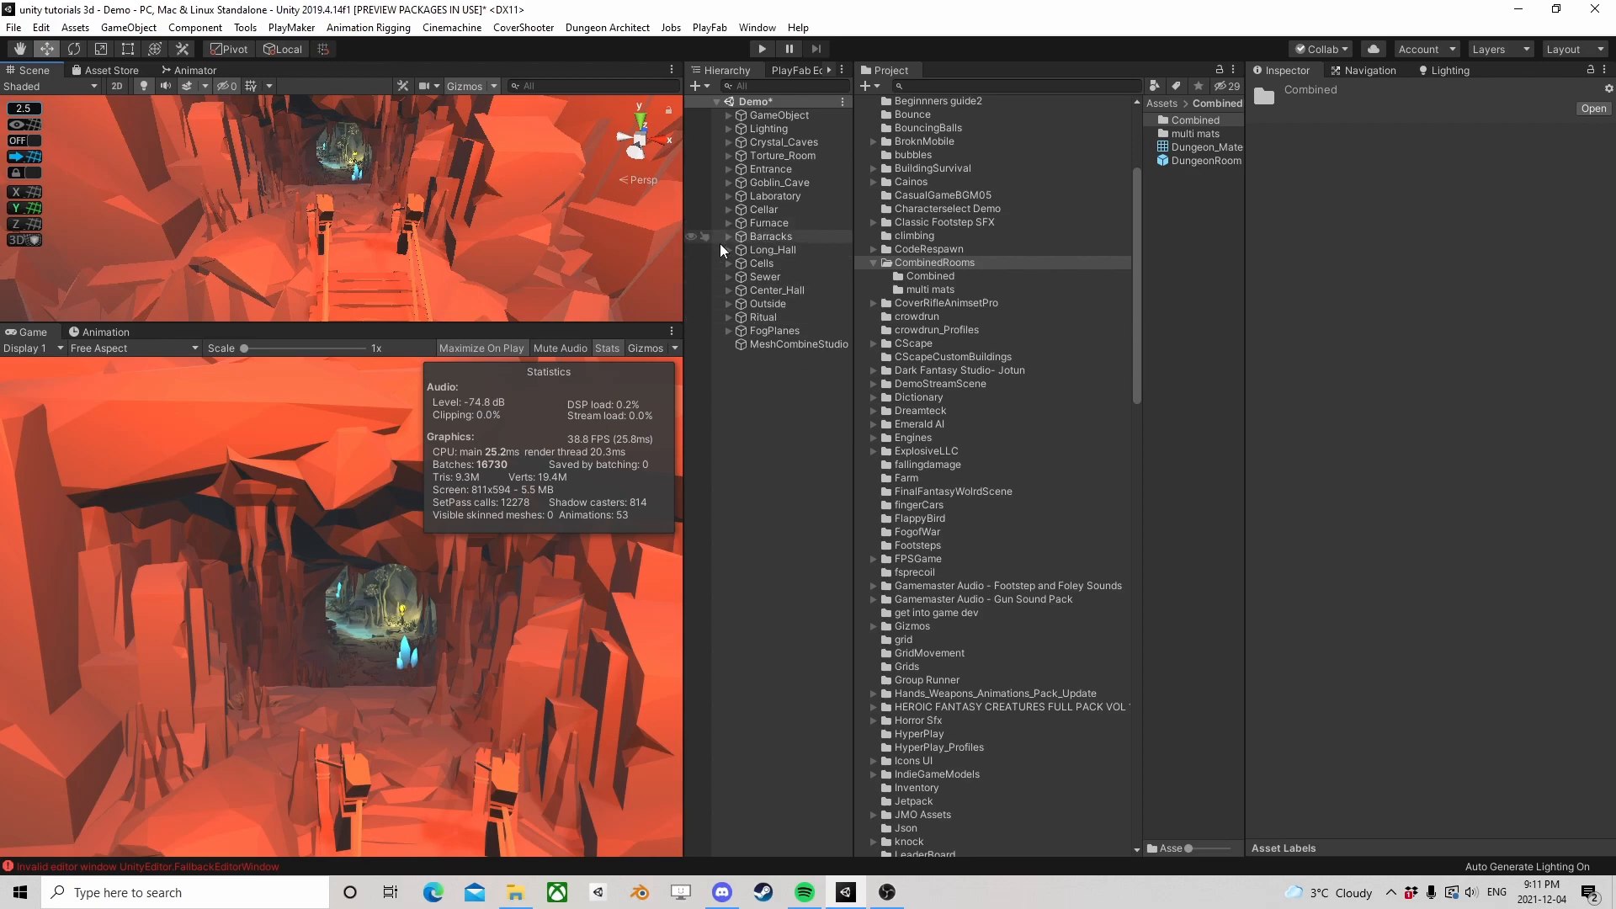
{"action": "scroll", "coordinate": [421, 217], "scroll_direction": "down", "scroll_amount": 3}
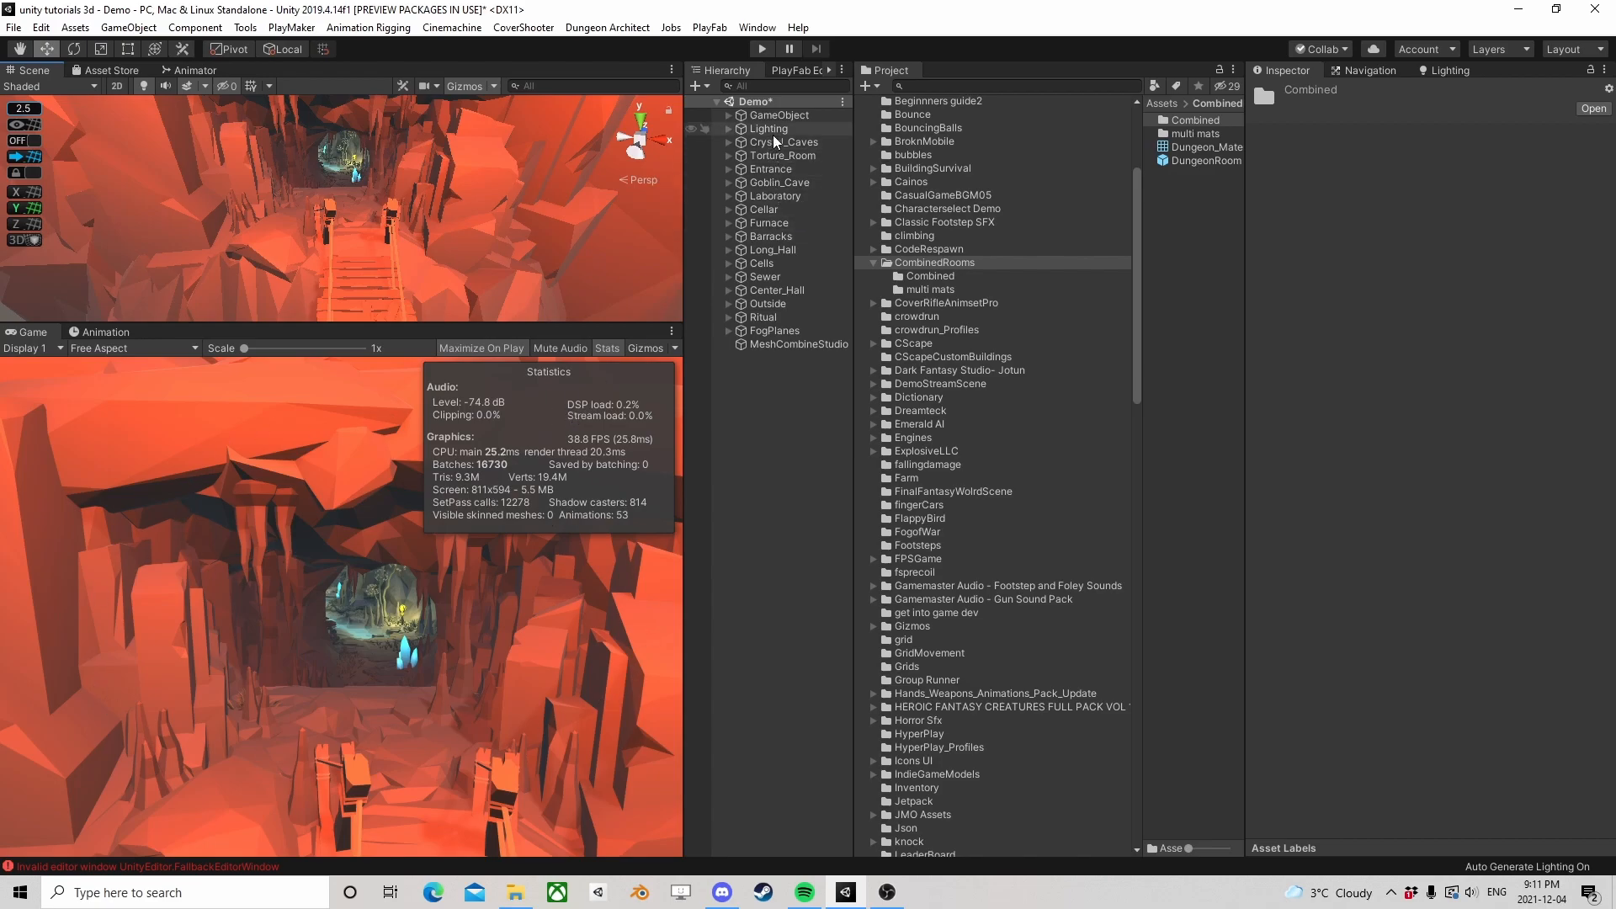
Assign Crystal_Caves as the search parent GameObject 0 of the MeshCombineStudio object's Mesh Combiner
{"action": "left_click", "coordinate": [779, 344]}
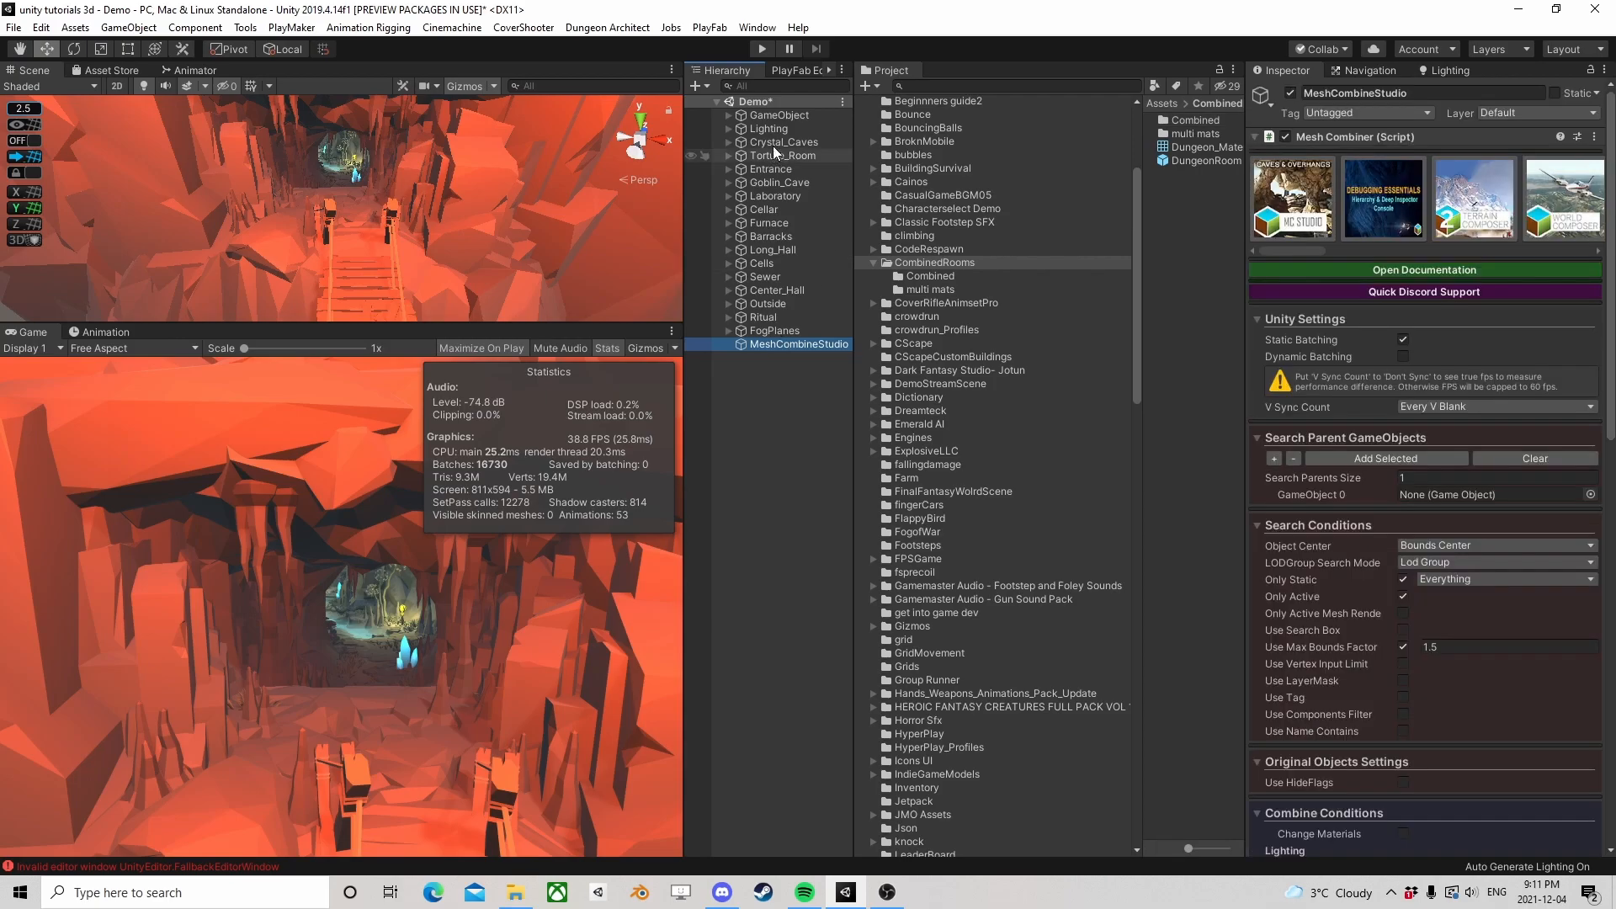
{"action": "left_click", "coordinate": [773, 144]}
{"action": "left_click_drag", "start_coordinate": [775, 145], "coordinate": [1455, 492]}
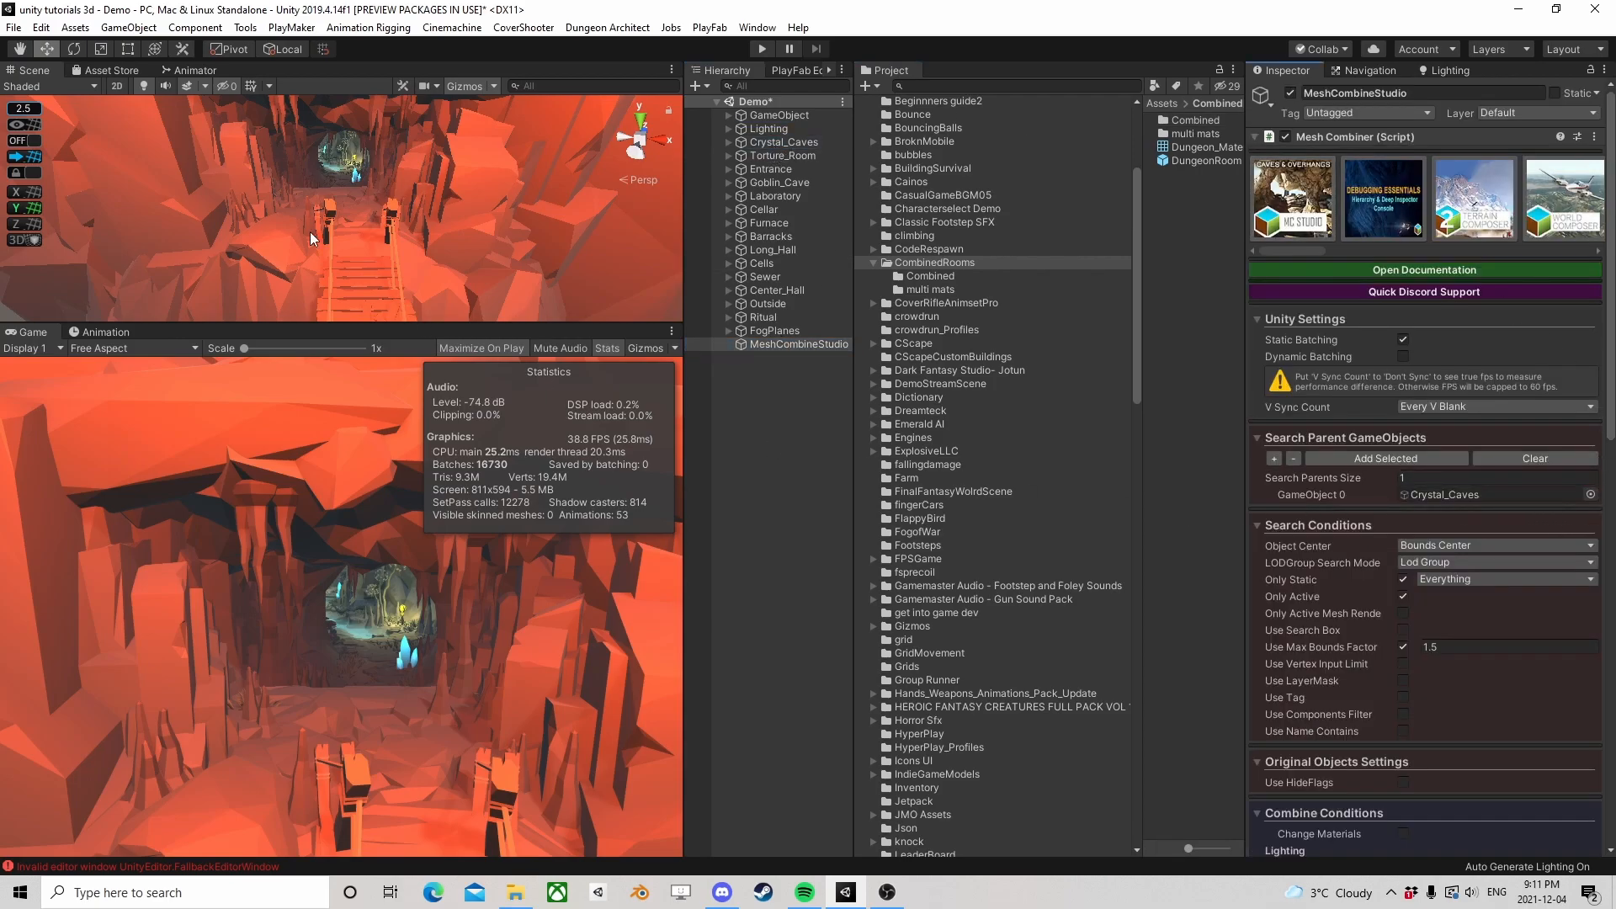
View the whole dungeon from above and check which area each room group from Crystal_Caves to Furnace covers
{"action": "scroll", "coordinate": [300, 173], "scroll_direction": "down", "scroll_amount": 5}
{"action": "right_click_drag", "start_coordinate": [300, 173], "coordinate": [476, 350]}
{"action": "scroll", "coordinate": [410, 199], "scroll_direction": "down", "scroll_amount": 3}
{"action": "right_click_drag", "start_coordinate": [411, 199], "coordinate": [510, 253]}
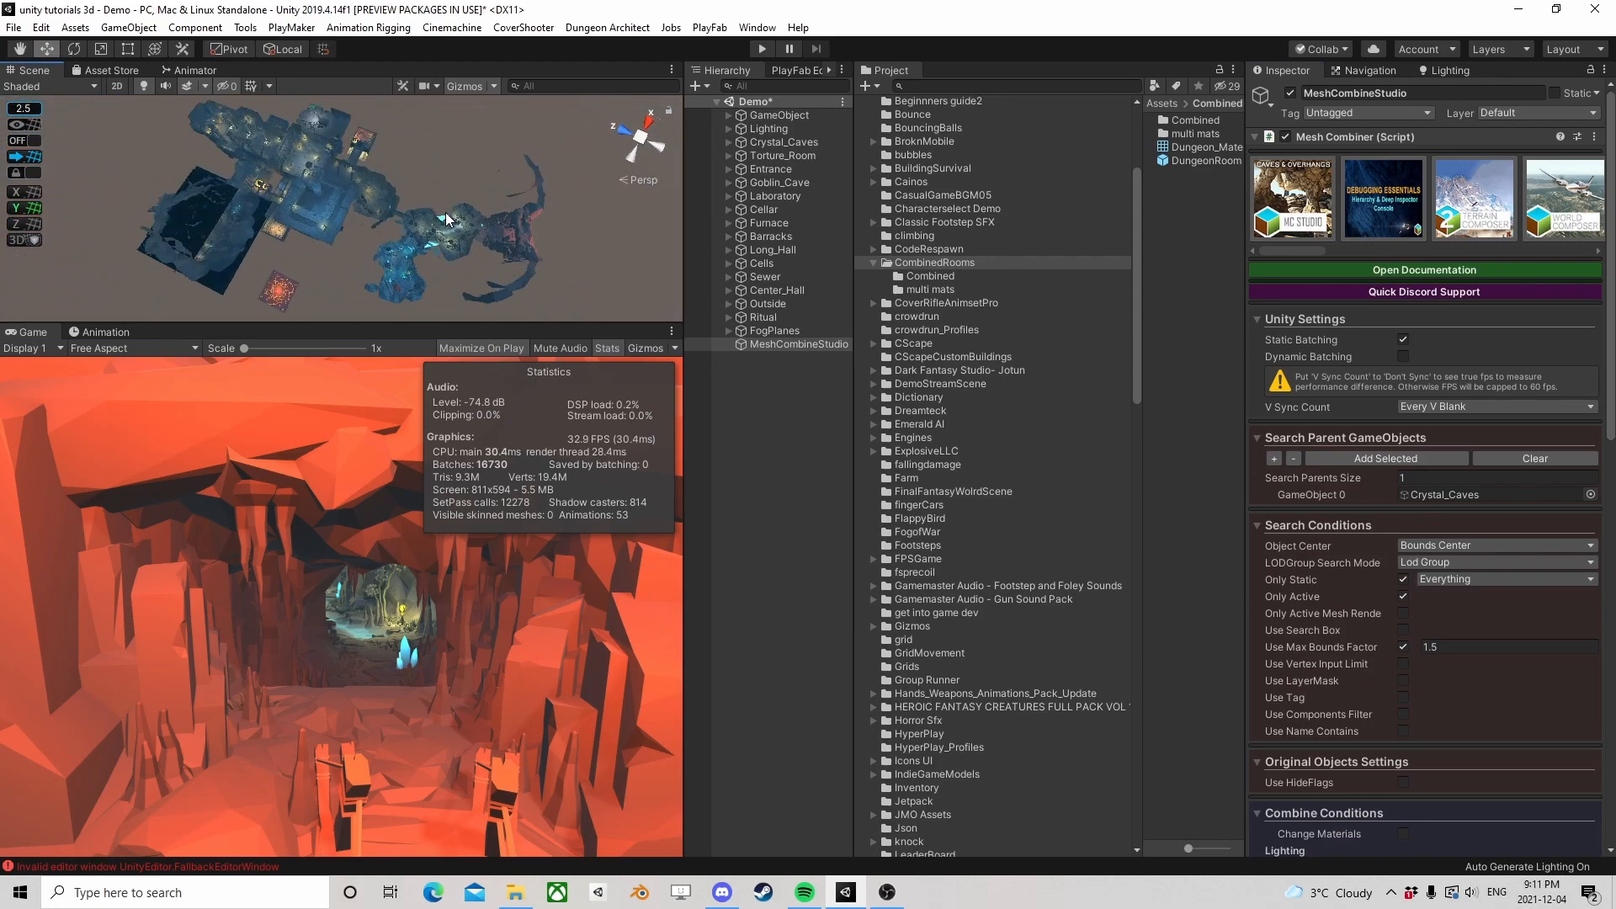
{"action": "left_click", "coordinate": [756, 141]}
{"action": "left_click", "coordinate": [769, 155]}
{"action": "left_click", "coordinate": [762, 168]}
{"action": "left_click", "coordinate": [754, 184]}
{"action": "left_click", "coordinate": [756, 195]}
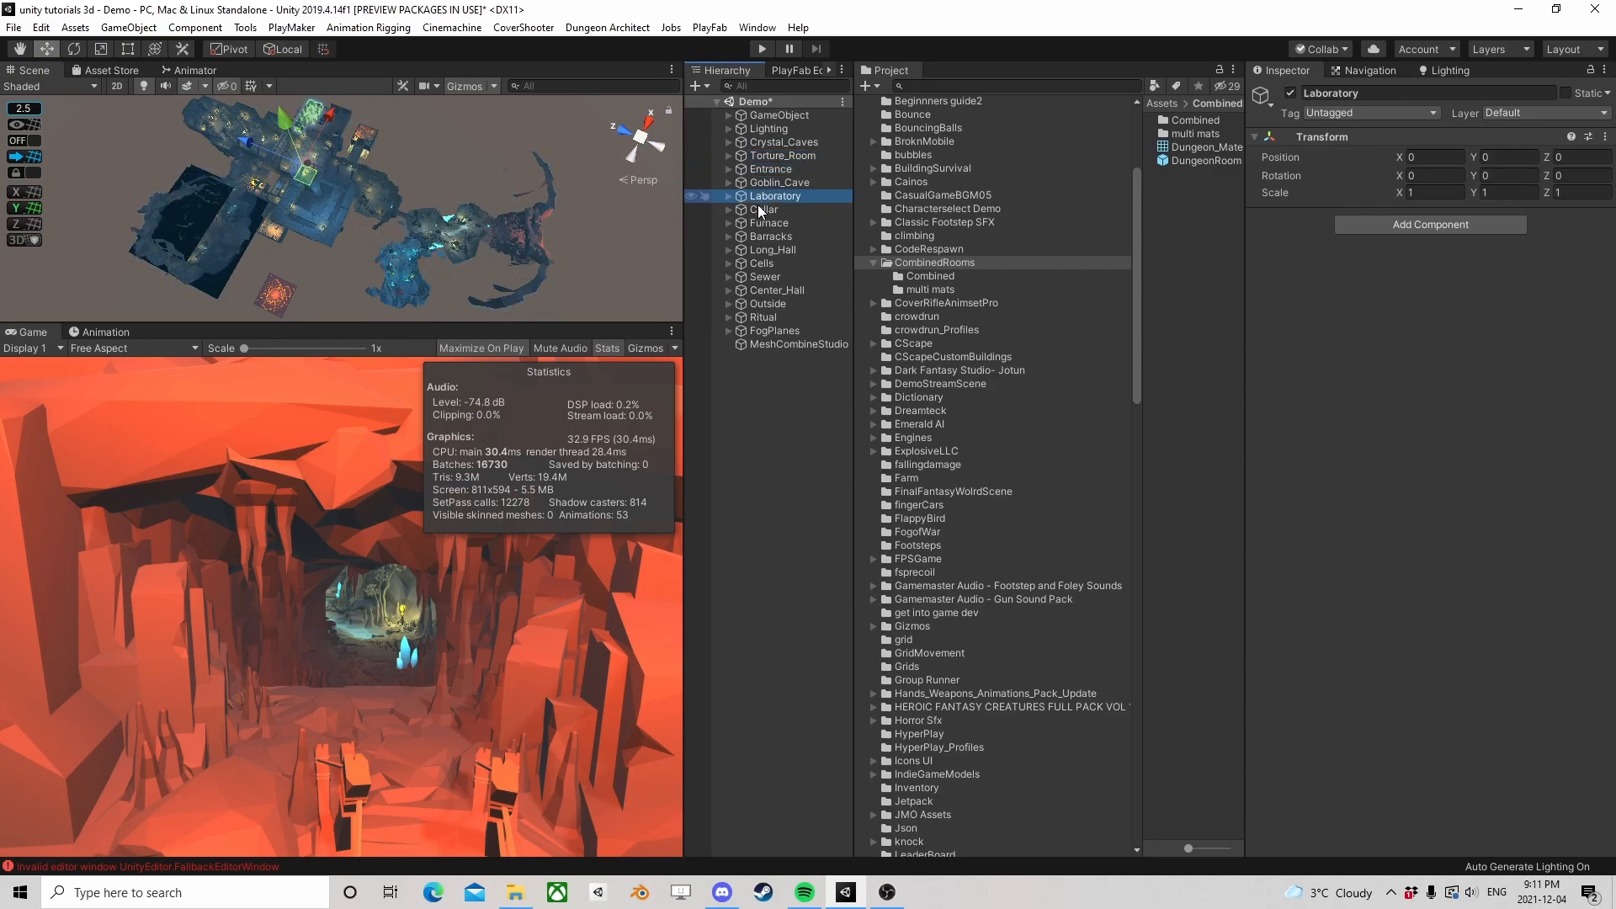
{"action": "left_click", "coordinate": [763, 209]}
{"action": "left_click", "coordinate": [769, 223]}
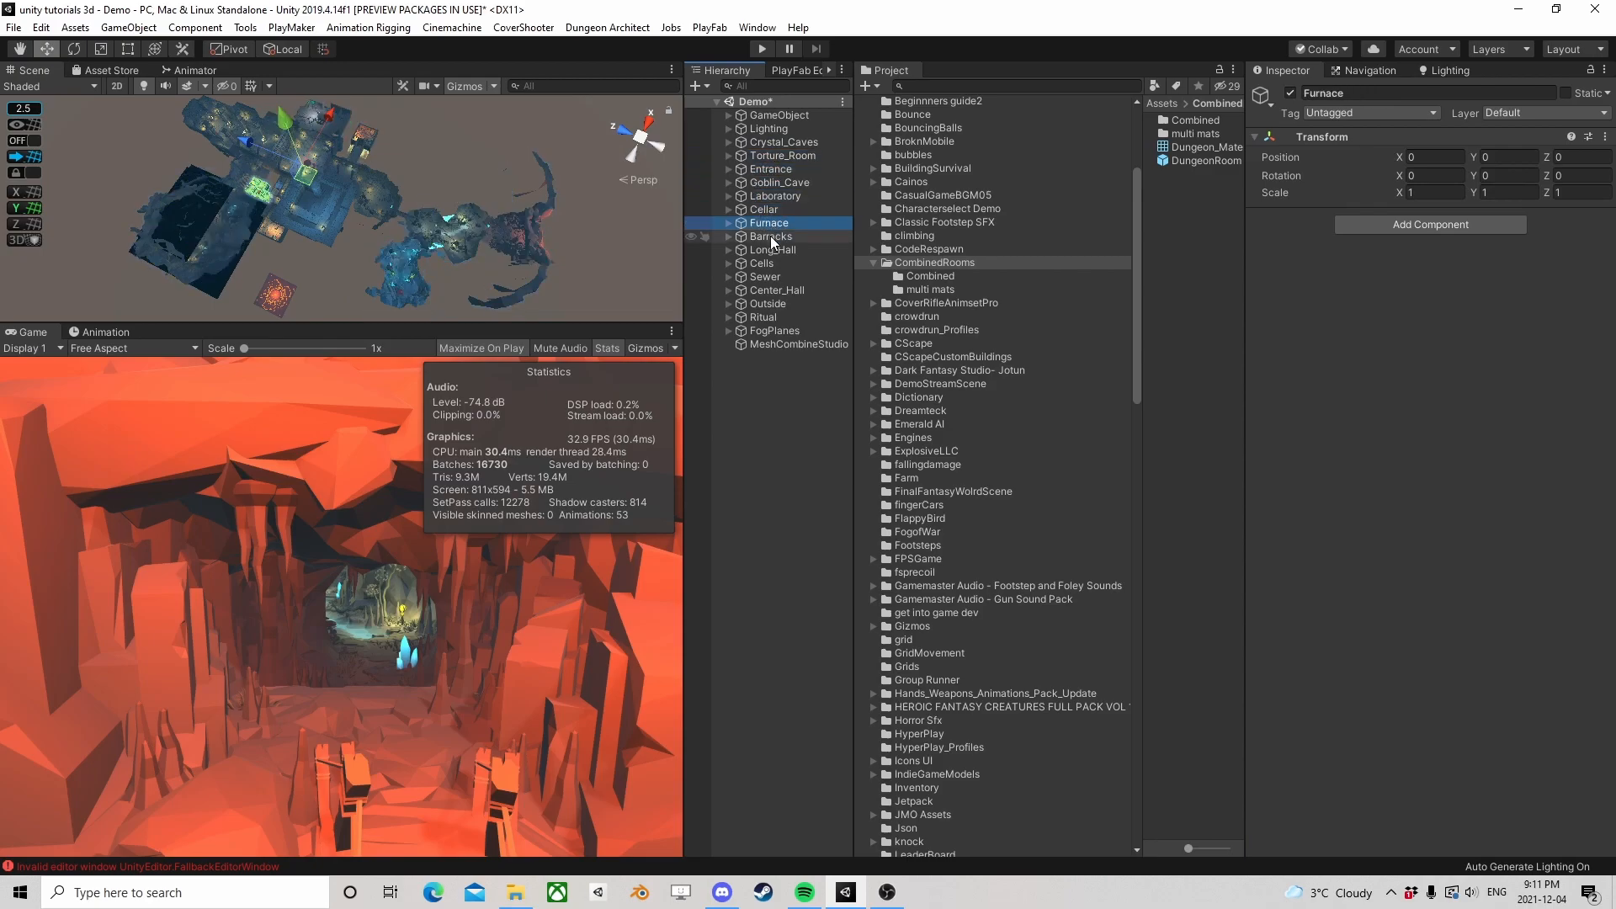
Compare the areas of the Barracks, Furnace, Cellar and neighbouring groups, and check the Long_Hall, Cells, Sewer and Outside groups
{"action": "left_click", "coordinate": [770, 236]}
{"action": "left_click", "coordinate": [778, 224]}
{"action": "left_click", "coordinate": [763, 210]}
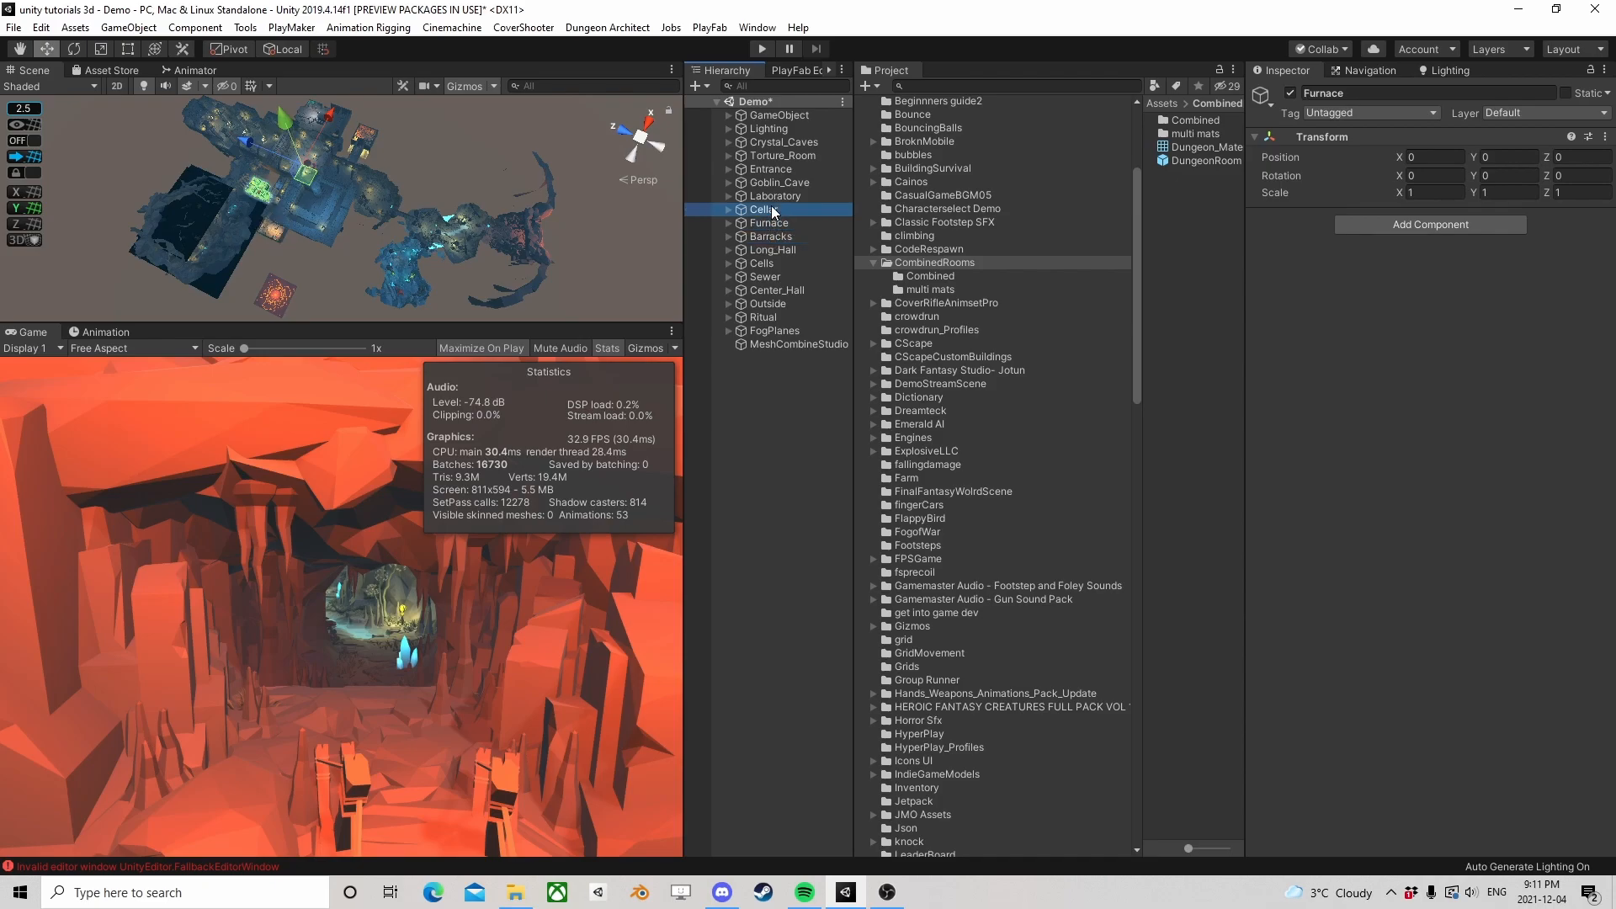
{"action": "left_click", "coordinate": [776, 182]}
{"action": "left_click", "coordinate": [765, 236]}
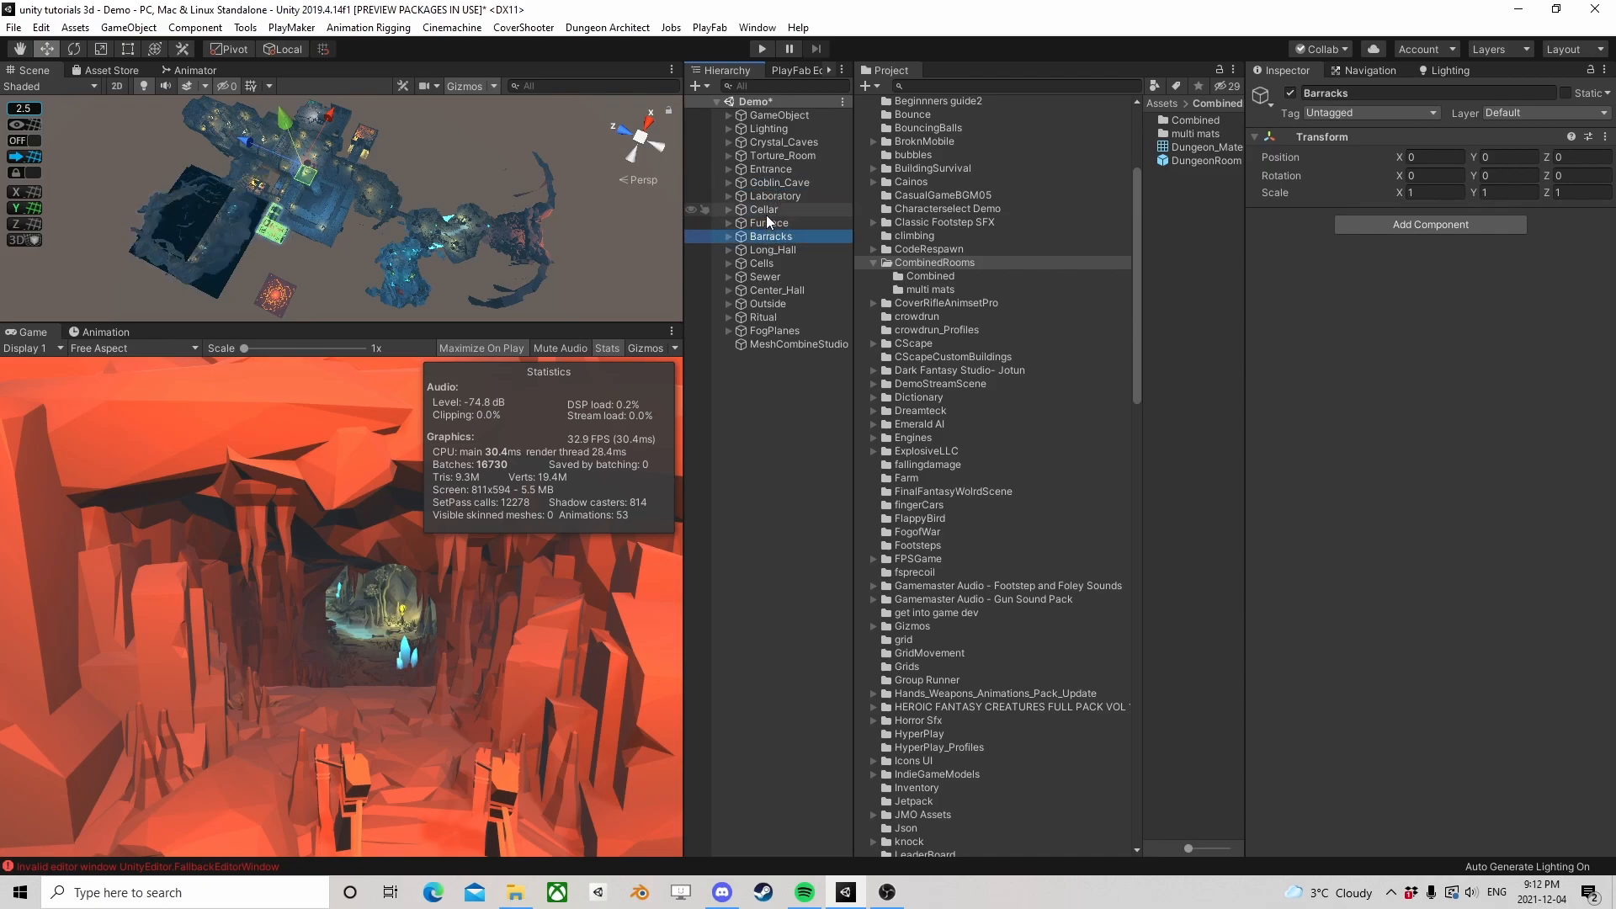
{"action": "left_click", "coordinate": [767, 211]}
{"action": "left_click", "coordinate": [761, 197]}
{"action": "left_click", "coordinate": [770, 227]}
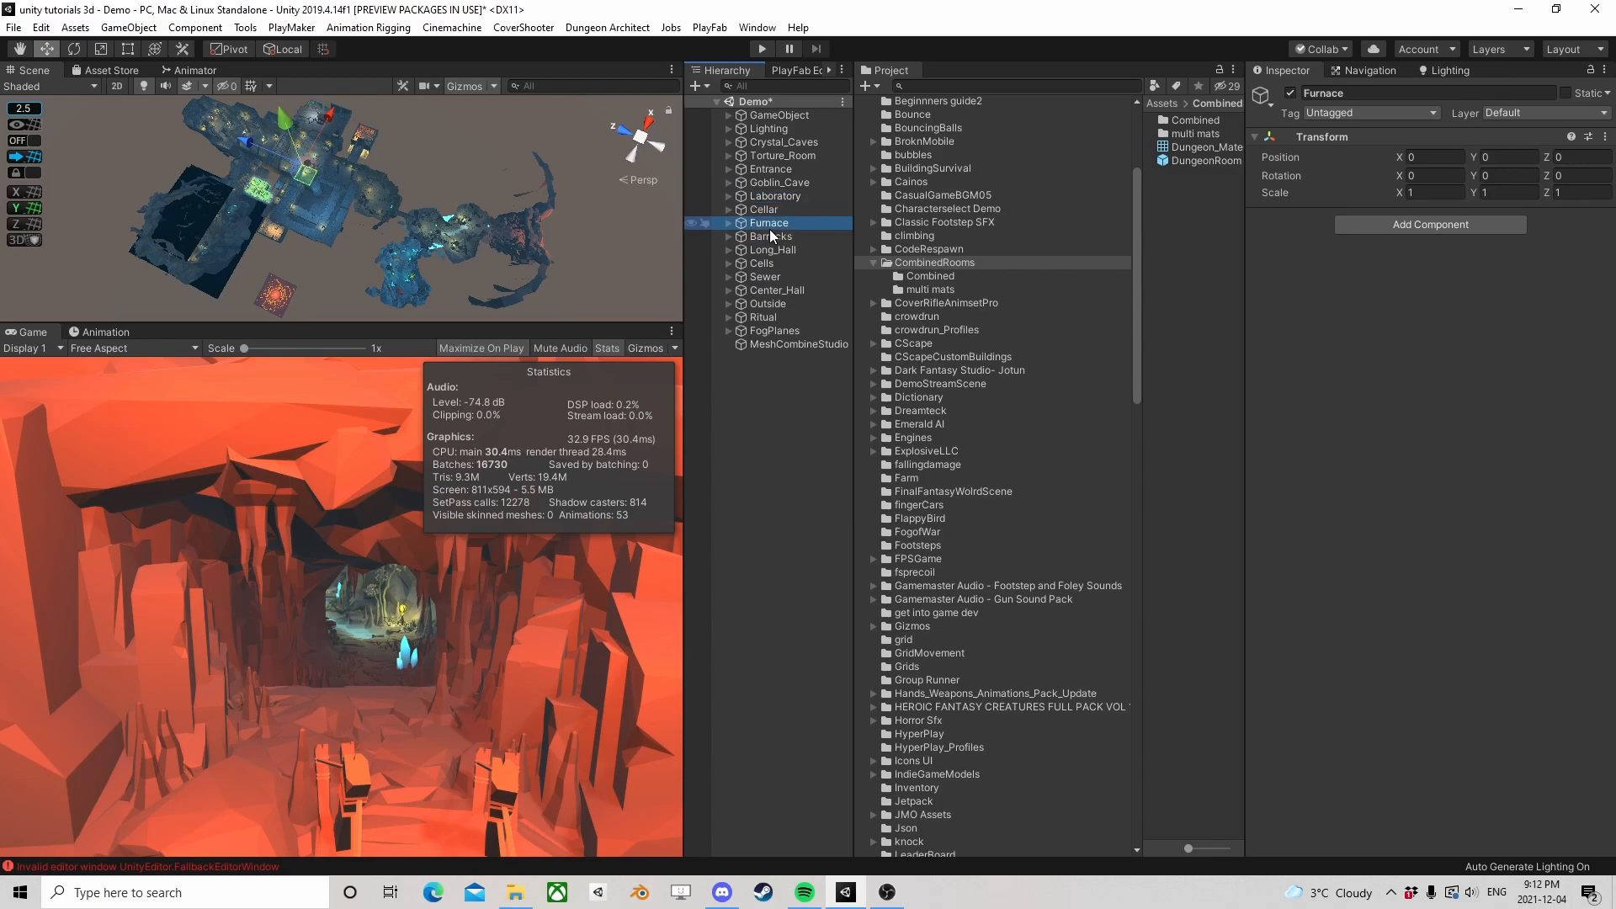
{"action": "left_click", "coordinate": [771, 240]}
{"action": "left_click", "coordinate": [771, 246]}
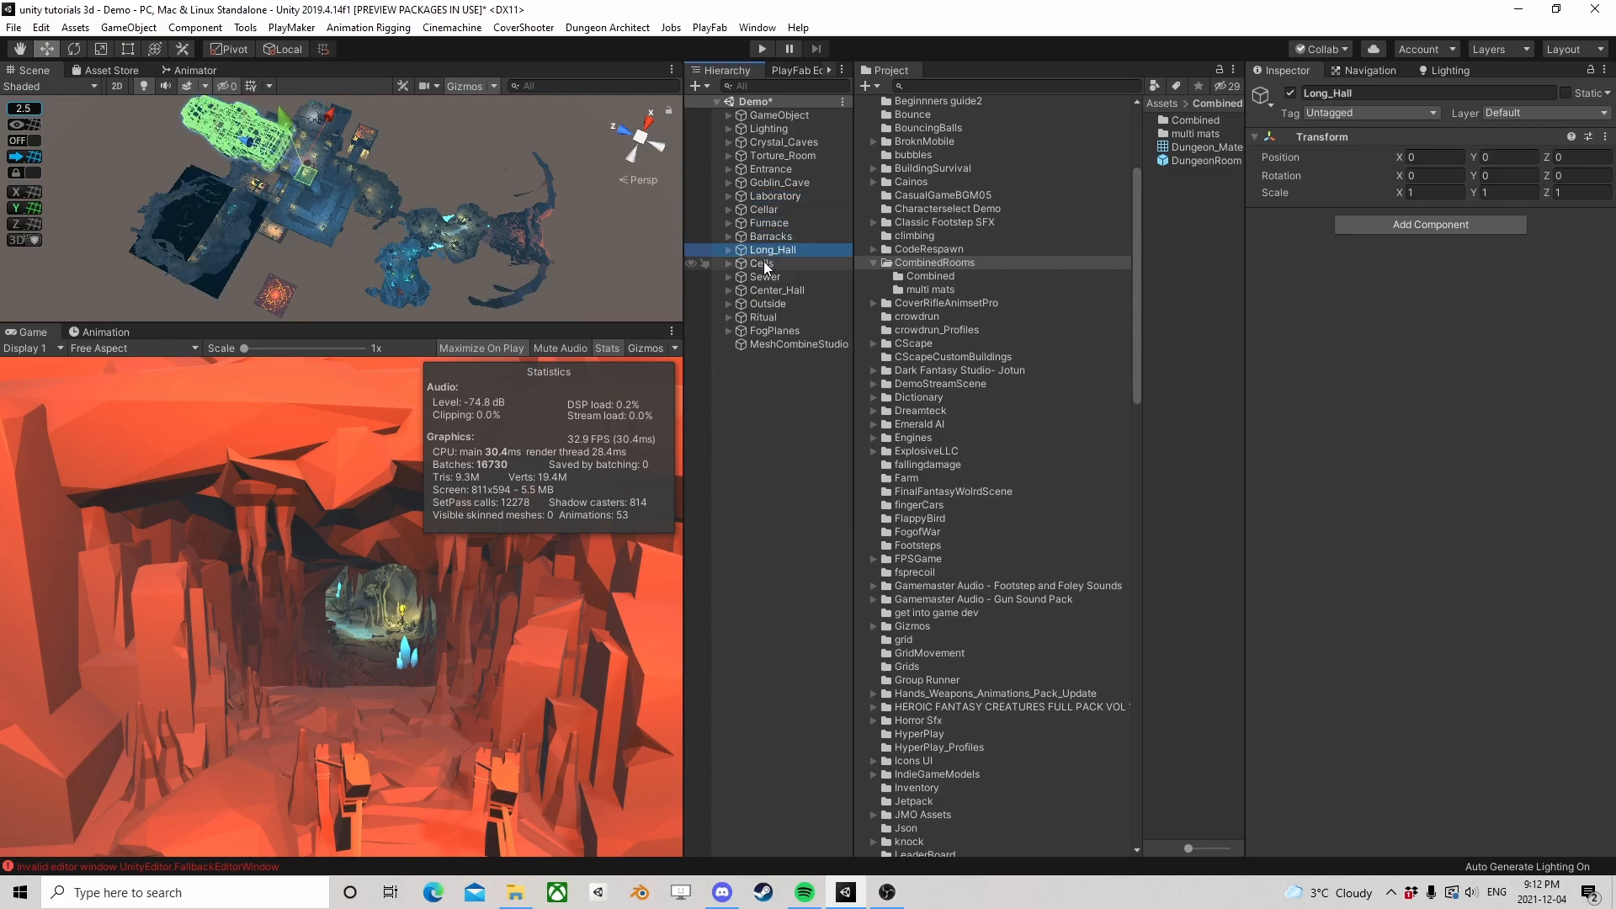
{"action": "left_click", "coordinate": [765, 266]}
{"action": "left_click", "coordinate": [761, 280]}
{"action": "left_click", "coordinate": [763, 305]}
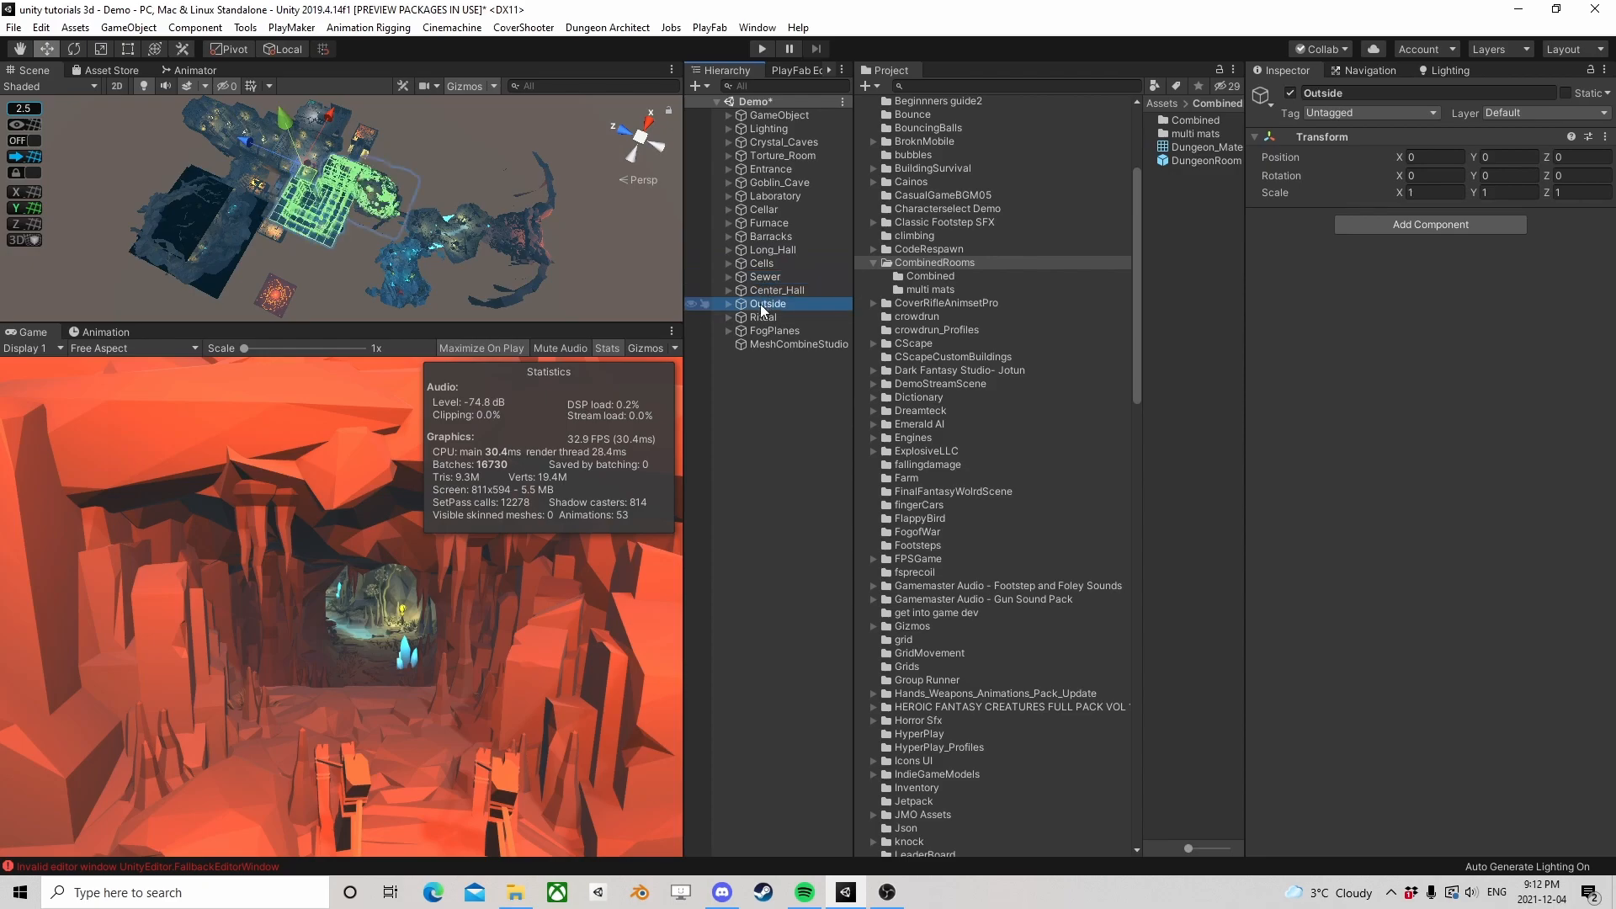
Check which areas the Ritual and FogPlanes groups cover and return to the MeshCombineStudio object
{"action": "left_click", "coordinate": [762, 317]}
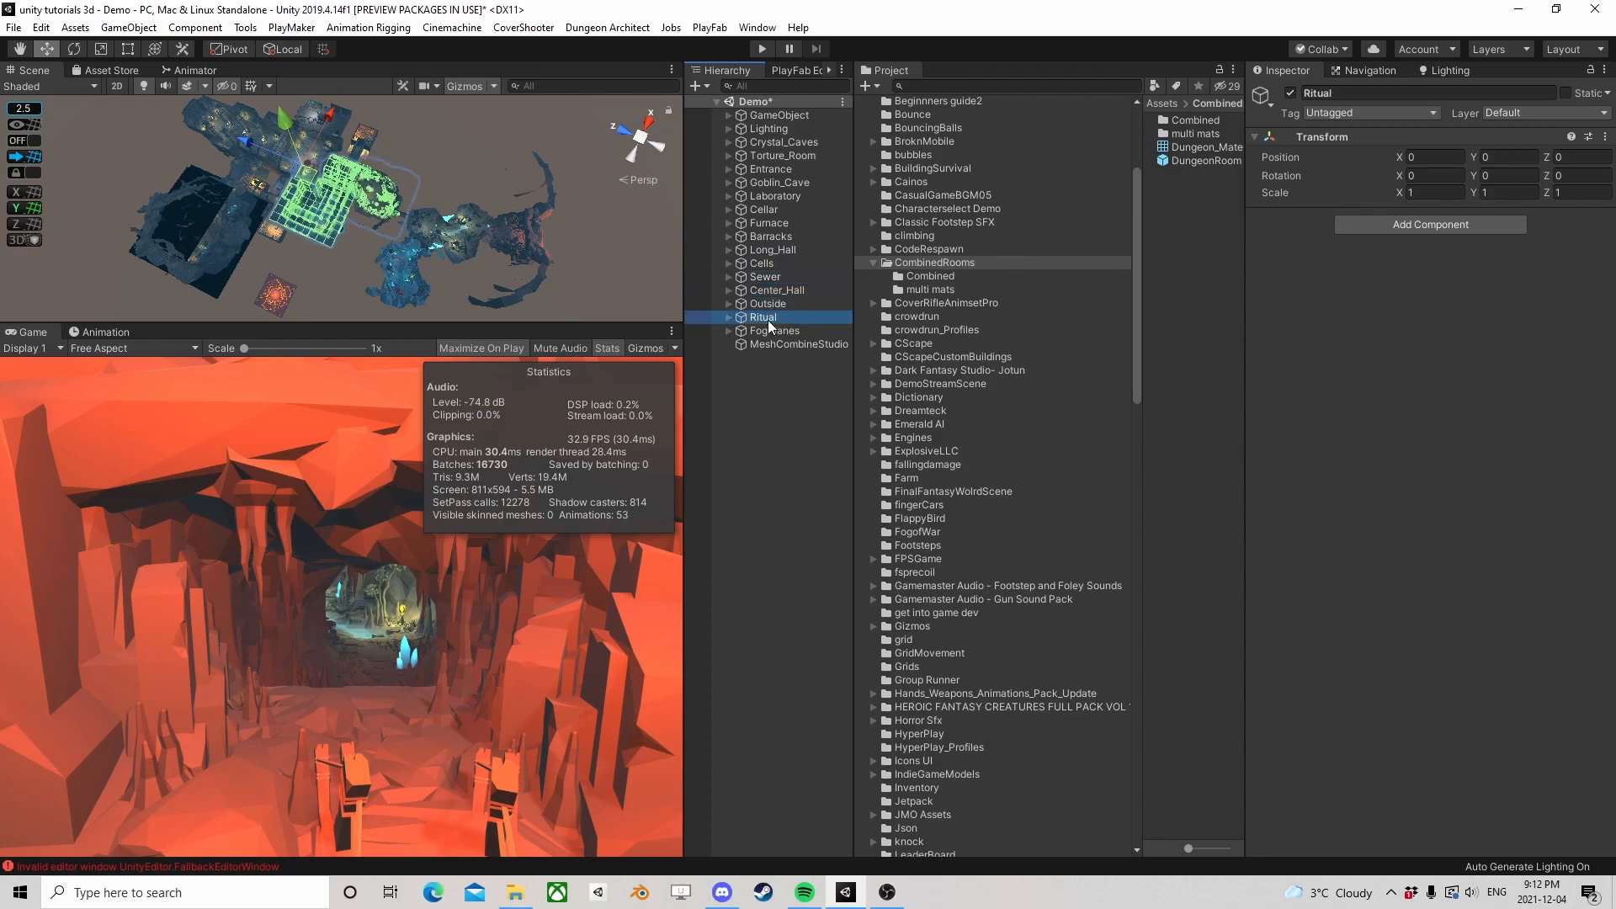
{"action": "left_click", "coordinate": [766, 332]}
{"action": "left_click", "coordinate": [771, 345]}
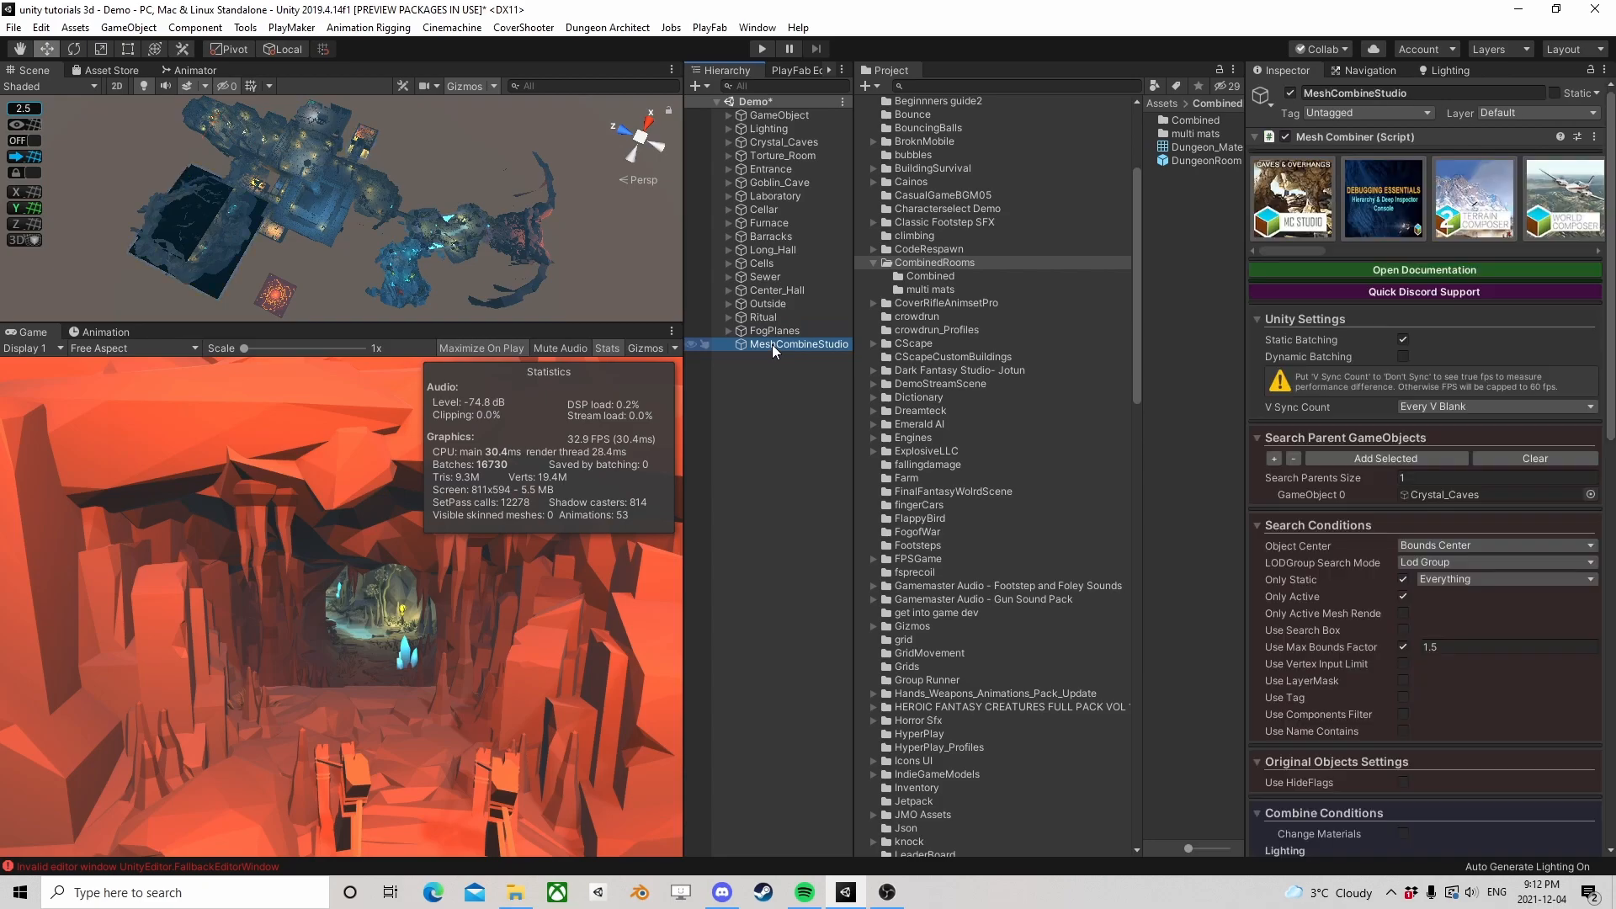
Frame the Crystal_Caves group in the scene view and examine its red cave entrance up close
{"action": "double_click", "coordinate": [766, 143]}
{"action": "scroll", "coordinate": [419, 183], "scroll_direction": "up", "scroll_amount": 5}
{"action": "mouse_move", "coordinate": [463, 234]}
{"action": "left_mouse_down", "text": "alt"}
{"action": "mouse_move", "coordinate": [313, 145]}
{"action": "mouse_move", "coordinate": [458, 241]}
{"action": "left_mouse_up", "text": "alt"}
{"action": "right_click_drag", "start_coordinate": [458, 241], "coordinate": [411, 140]}
{"action": "key", "text": "w"}
{"action": "scroll", "coordinate": [428, 195], "scroll_direction": "down", "scroll_amount": 6}
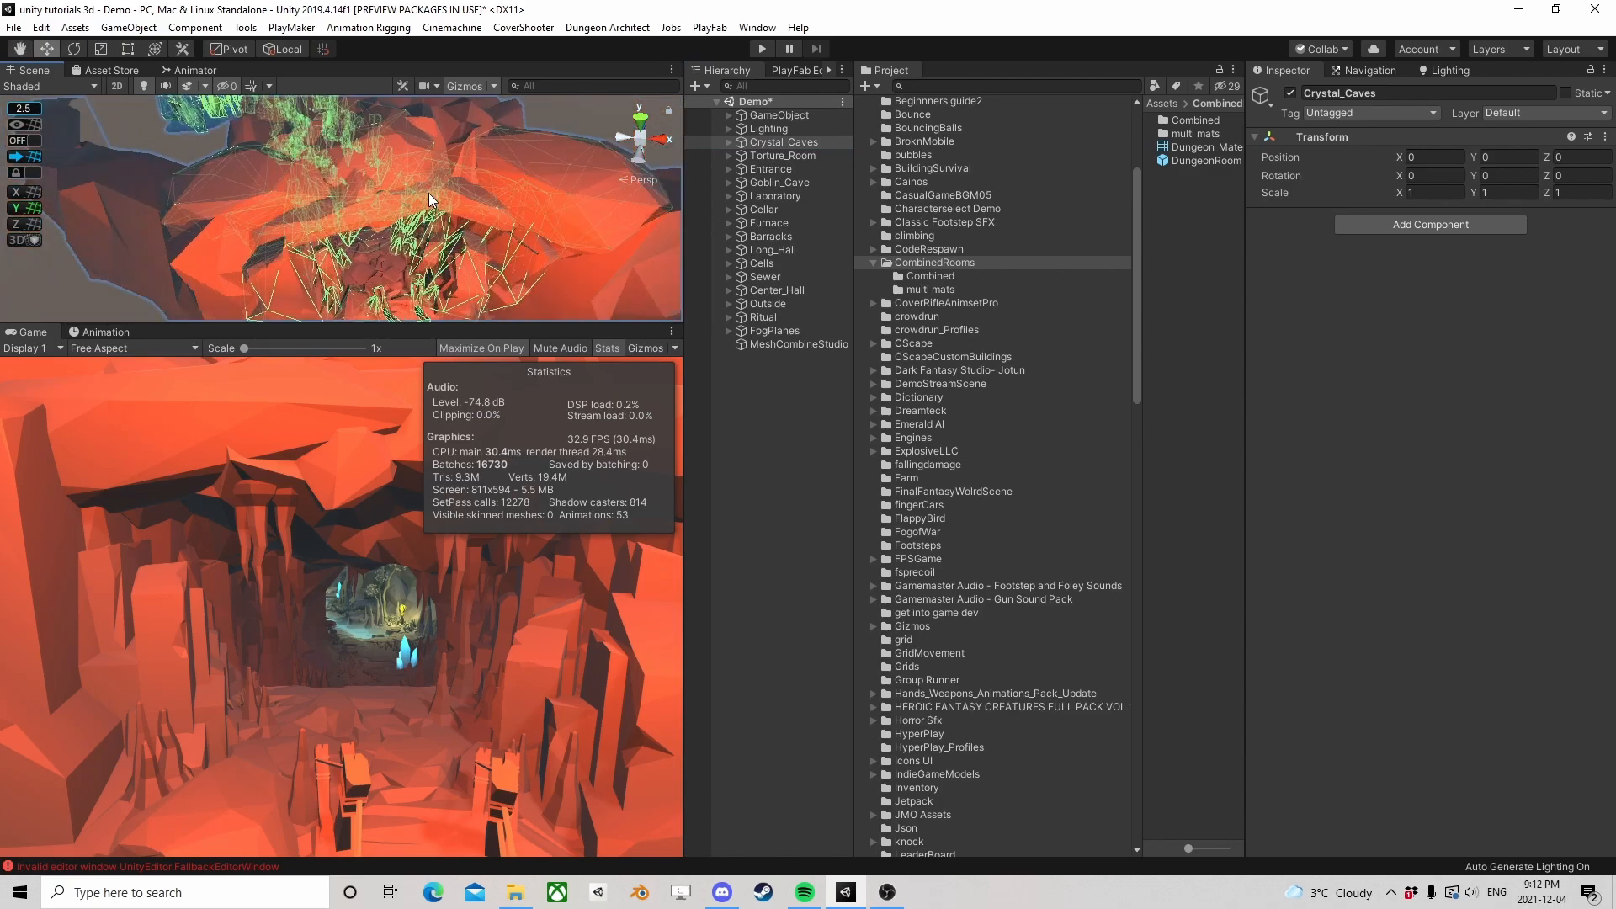
Deselect the group and survey the connected caves and rooms of the dungeon from outside and above
{"action": "left_click", "coordinate": [749, 392]}
{"action": "right_click_drag", "start_coordinate": [162, 186], "coordinate": [373, 202]}
{"action": "scroll", "coordinate": [373, 202], "scroll_direction": "down", "scroll_amount": 5}
{"action": "middle_click_drag", "start_coordinate": [373, 202], "coordinate": [357, 236]}
{"action": "scroll", "coordinate": [275, 200], "scroll_direction": "up", "scroll_amount": 3}
{"action": "scroll", "coordinate": [272, 207], "scroll_direction": "down", "scroll_amount": 4}
{"action": "scroll", "coordinate": [269, 209], "scroll_direction": "down", "scroll_amount": 3}
{"action": "middle_click_drag", "start_coordinate": [269, 208], "coordinate": [510, 278]}
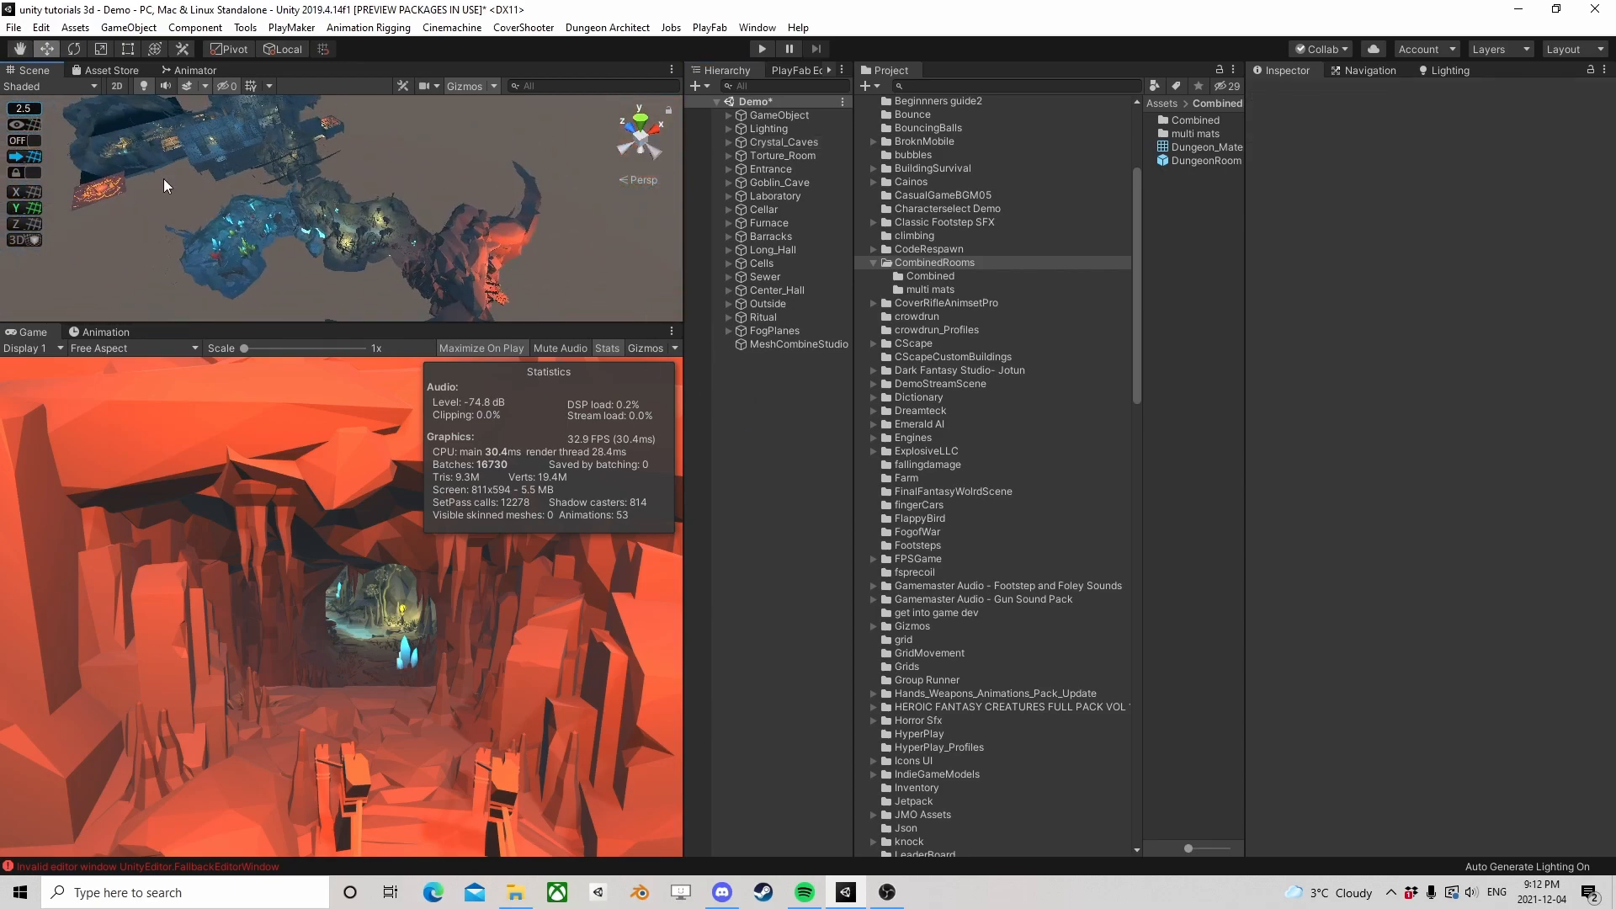
{"action": "right_click_drag", "start_coordinate": [160, 179], "coordinate": [510, 229]}
{"action": "middle_click_drag", "start_coordinate": [354, 202], "coordinate": [545, 246]}
{"action": "right_click_drag", "start_coordinate": [545, 246], "coordinate": [490, 158]}
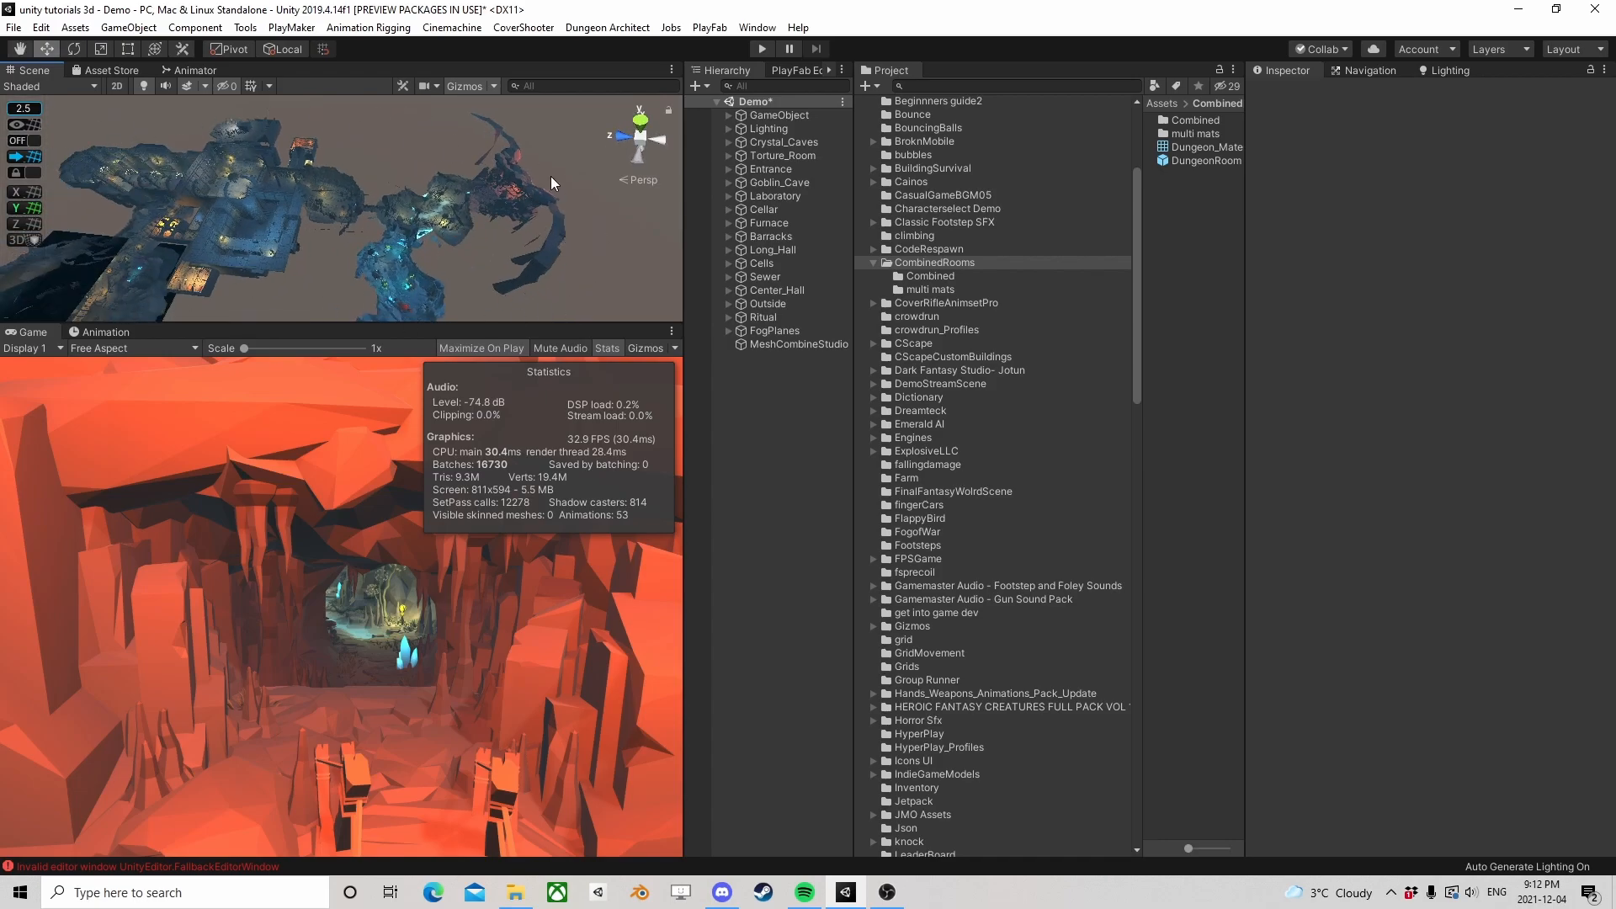
{"action": "right_click_drag", "start_coordinate": [520, 229], "coordinate": [314, 226]}
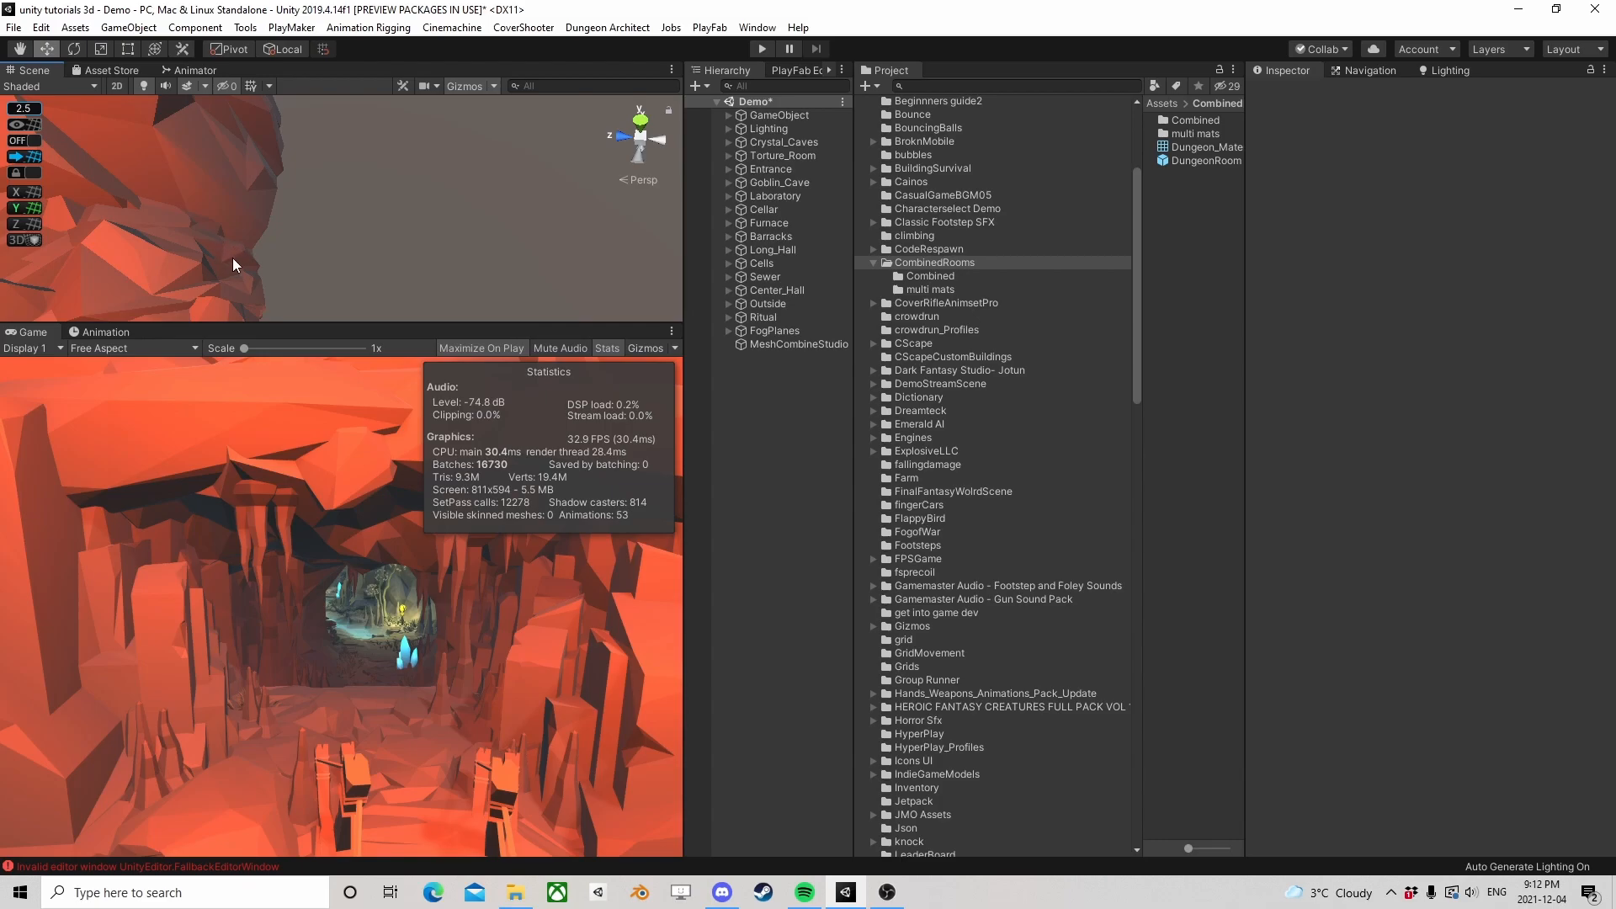
Examine the inside of the dungeon hall with the round chandeliers at close range
{"action": "scroll", "coordinate": [262, 253], "scroll_direction": "down", "scroll_amount": 15}
{"action": "middle_click_drag", "start_coordinate": [163, 231], "coordinate": [510, 215]}
{"action": "scroll", "coordinate": [275, 216], "scroll_direction": "up", "scroll_amount": 4}
{"action": "middle_click_drag", "start_coordinate": [275, 216], "coordinate": [358, 258]}
{"action": "scroll", "coordinate": [361, 268], "scroll_direction": "up", "scroll_amount": 7}
{"action": "scroll", "coordinate": [441, 279], "scroll_direction": "up", "scroll_amount": 7}
{"action": "scroll", "coordinate": [345, 224], "scroll_direction": "up", "scroll_amount": 4}
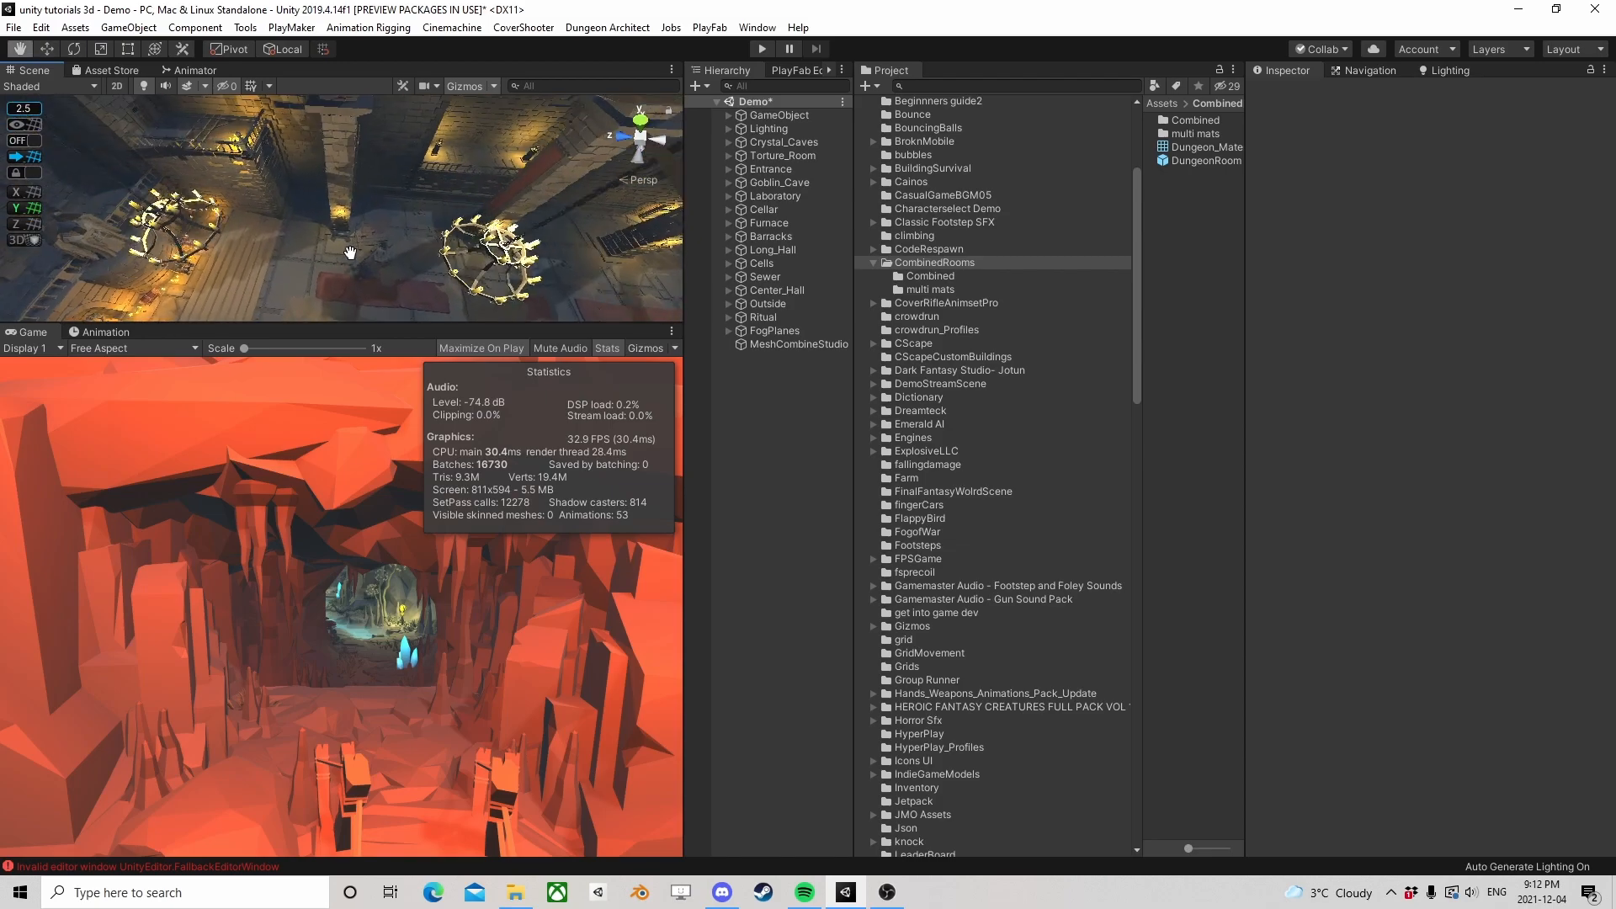
{"action": "scroll", "coordinate": [359, 257], "scroll_direction": "up", "scroll_amount": 5}
{"action": "scroll", "coordinate": [358, 257], "scroll_direction": "up", "scroll_amount": 6}
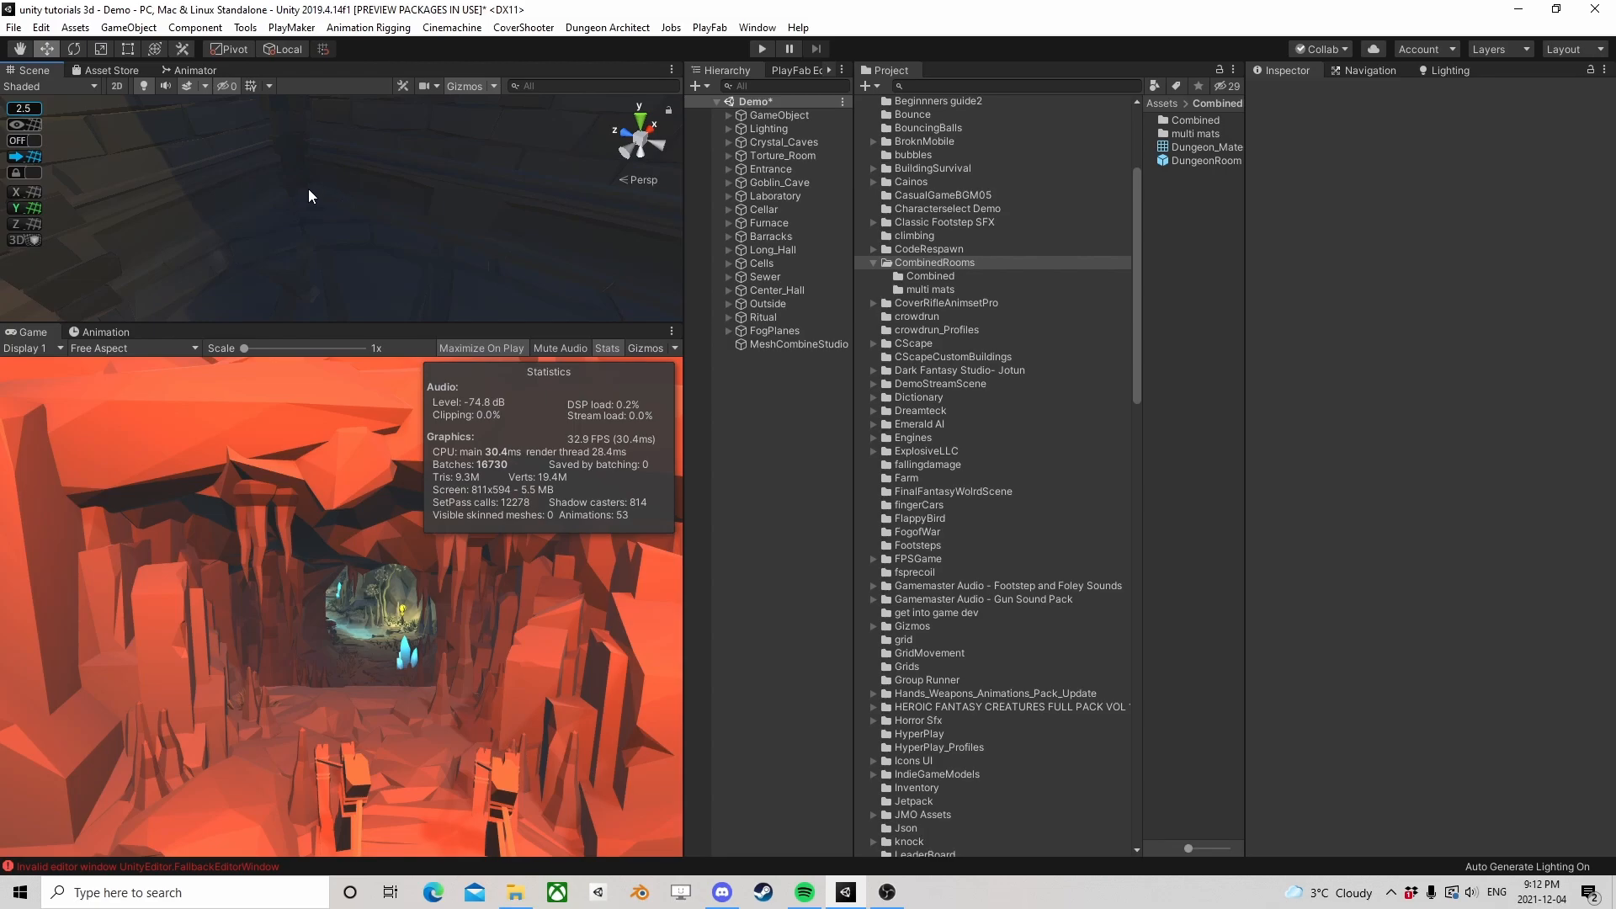
Compare the full dungeon layout from above with the area around the red cave entrance
{"action": "scroll", "coordinate": [310, 192], "scroll_direction": "down", "scroll_amount": 8}
{"action": "scroll", "coordinate": [356, 219], "scroll_direction": "down", "scroll_amount": 3}
{"action": "right_click_drag", "start_coordinate": [356, 220], "coordinate": [475, 176]}
{"action": "scroll", "coordinate": [428, 169], "scroll_direction": "down", "scroll_amount": 6}
{"action": "scroll", "coordinate": [465, 174], "scroll_direction": "down", "scroll_amount": 6}
{"action": "middle_click_drag", "start_coordinate": [478, 173], "coordinate": [333, 238]}
{"action": "right_click_drag", "start_coordinate": [356, 183], "coordinate": [346, 217]}
{"action": "scroll", "coordinate": [368, 221], "scroll_direction": "down", "scroll_amount": 2}
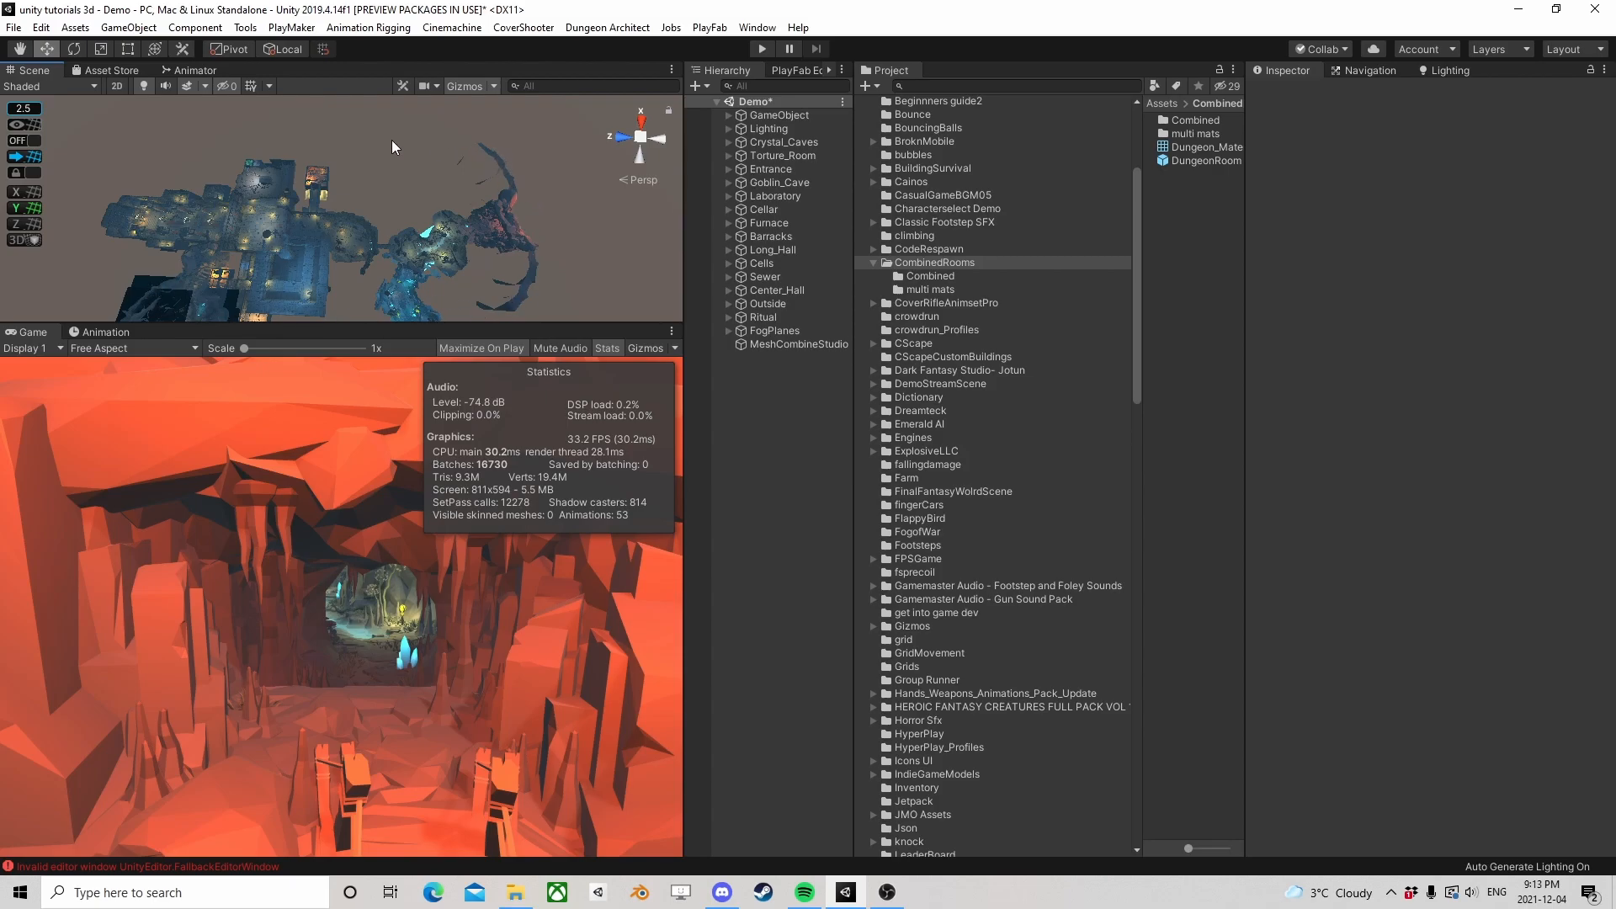
{"action": "middle_click_drag", "start_coordinate": [529, 145], "coordinate": [547, 187]}
{"action": "right_click_drag", "start_coordinate": [547, 187], "coordinate": [365, 239]}
{"action": "middle_click_drag", "start_coordinate": [365, 239], "coordinate": [379, 108]}
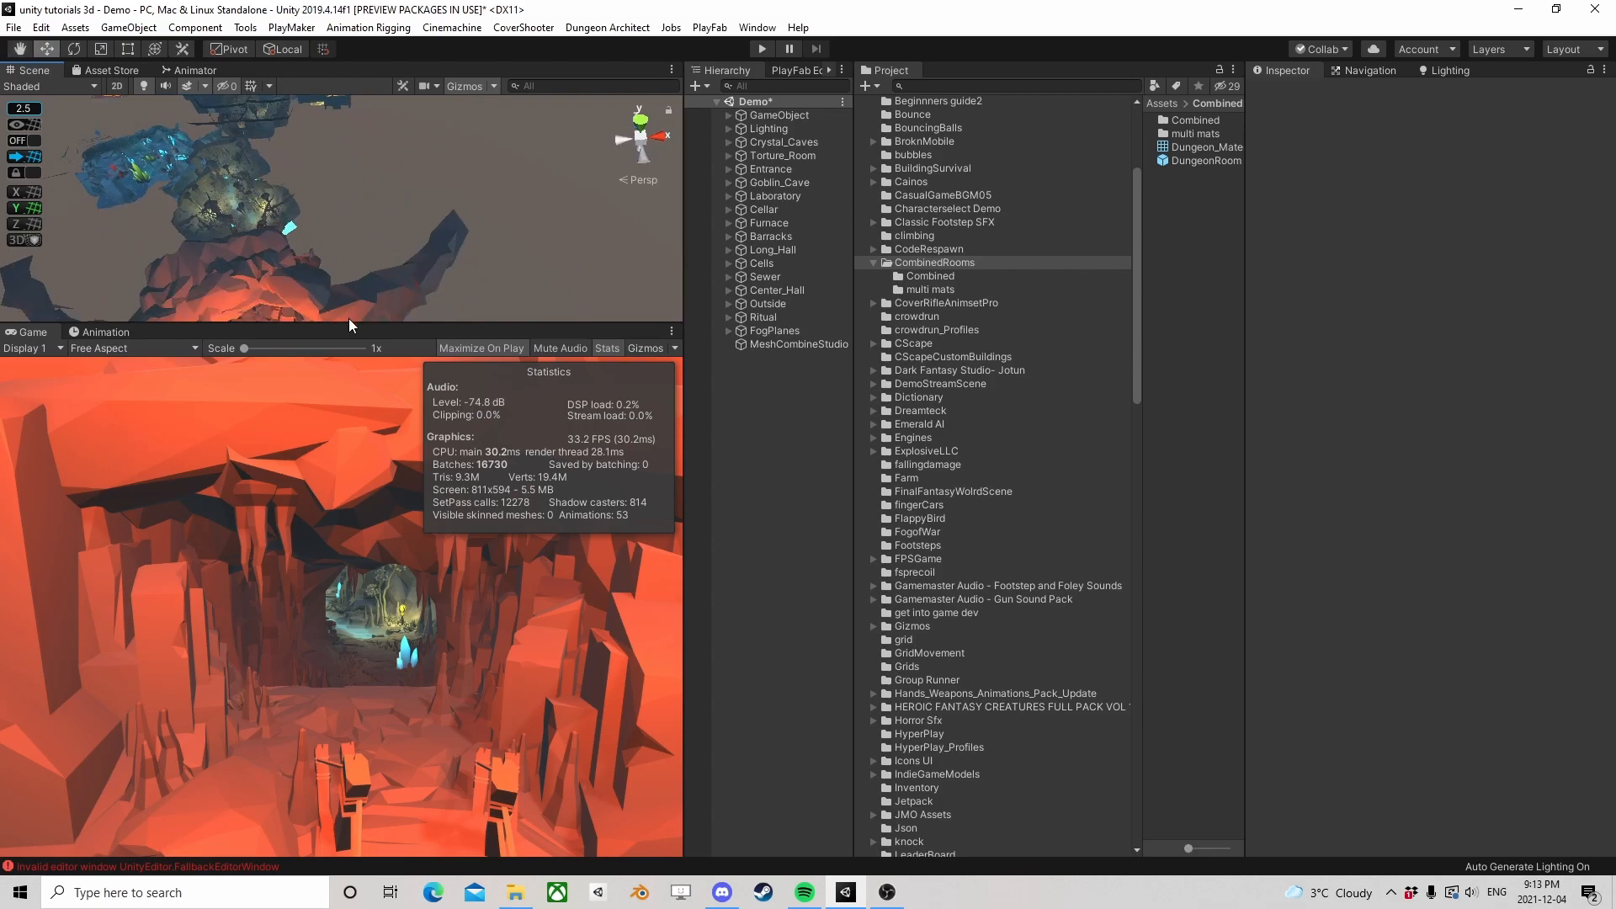
{"action": "middle_click_drag", "start_coordinate": [347, 317], "coordinate": [376, 248]}
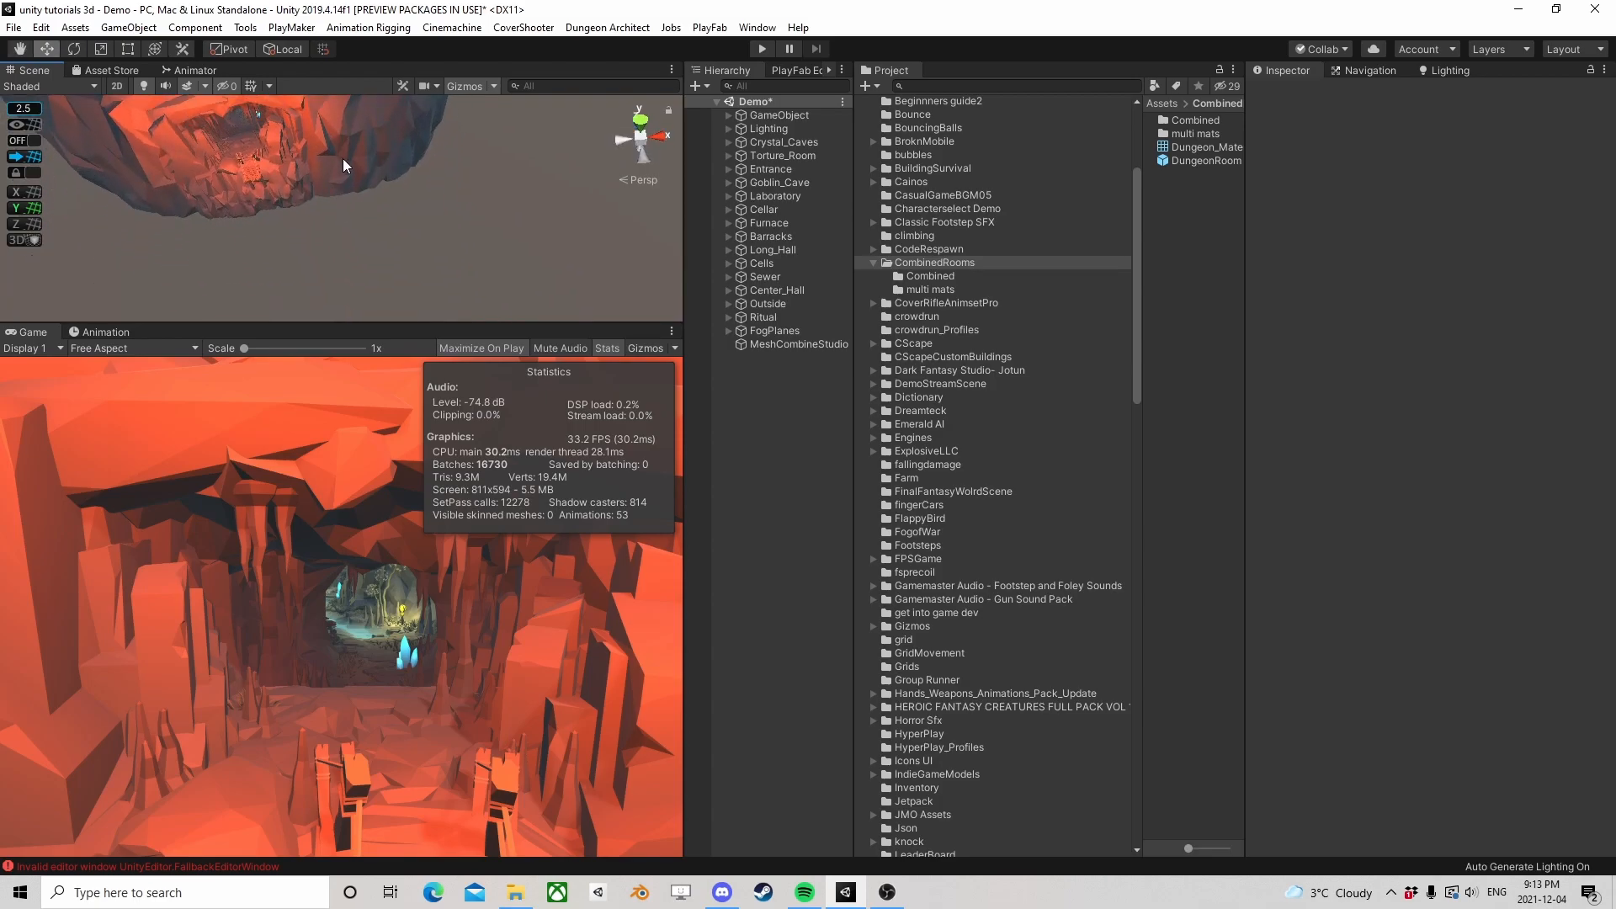
Inspect the whole dungeon from straight above and the passage linking the built rooms to the crystal caves
{"action": "scroll", "coordinate": [342, 160], "scroll_direction": "down", "scroll_amount": 6}
{"action": "middle_click_drag", "start_coordinate": [342, 159], "coordinate": [450, 437]}
{"action": "scroll", "coordinate": [366, 199], "scroll_direction": "down", "scroll_amount": 1}
{"action": "right_click_drag", "start_coordinate": [367, 199], "coordinate": [402, 246]}
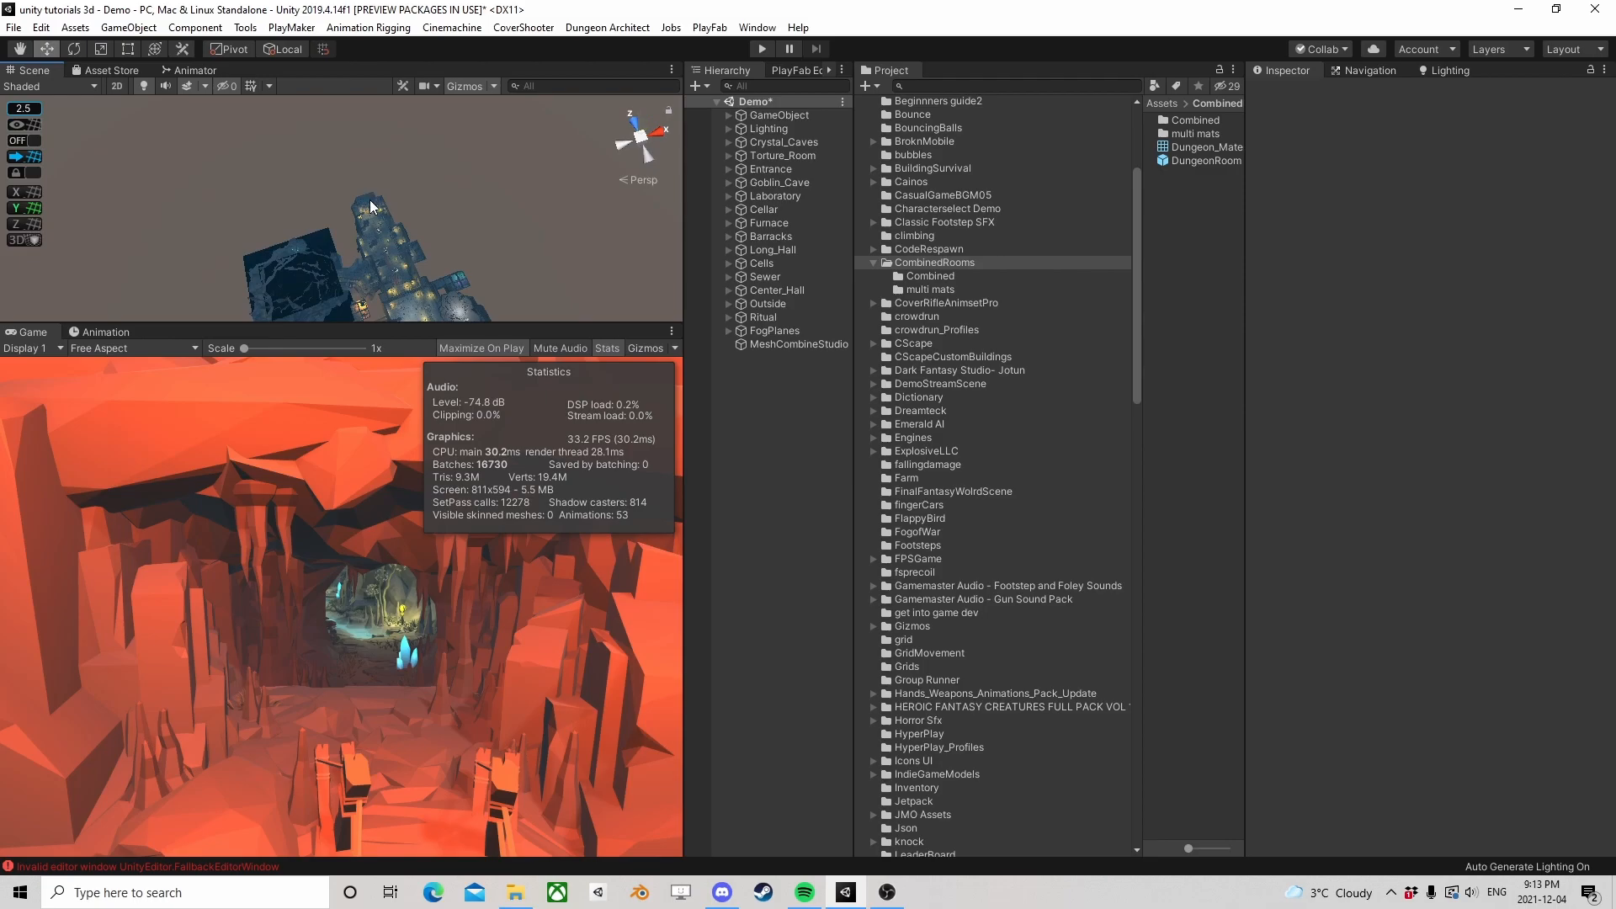
{"action": "right_click_drag", "start_coordinate": [337, 198], "coordinate": [547, 282]}
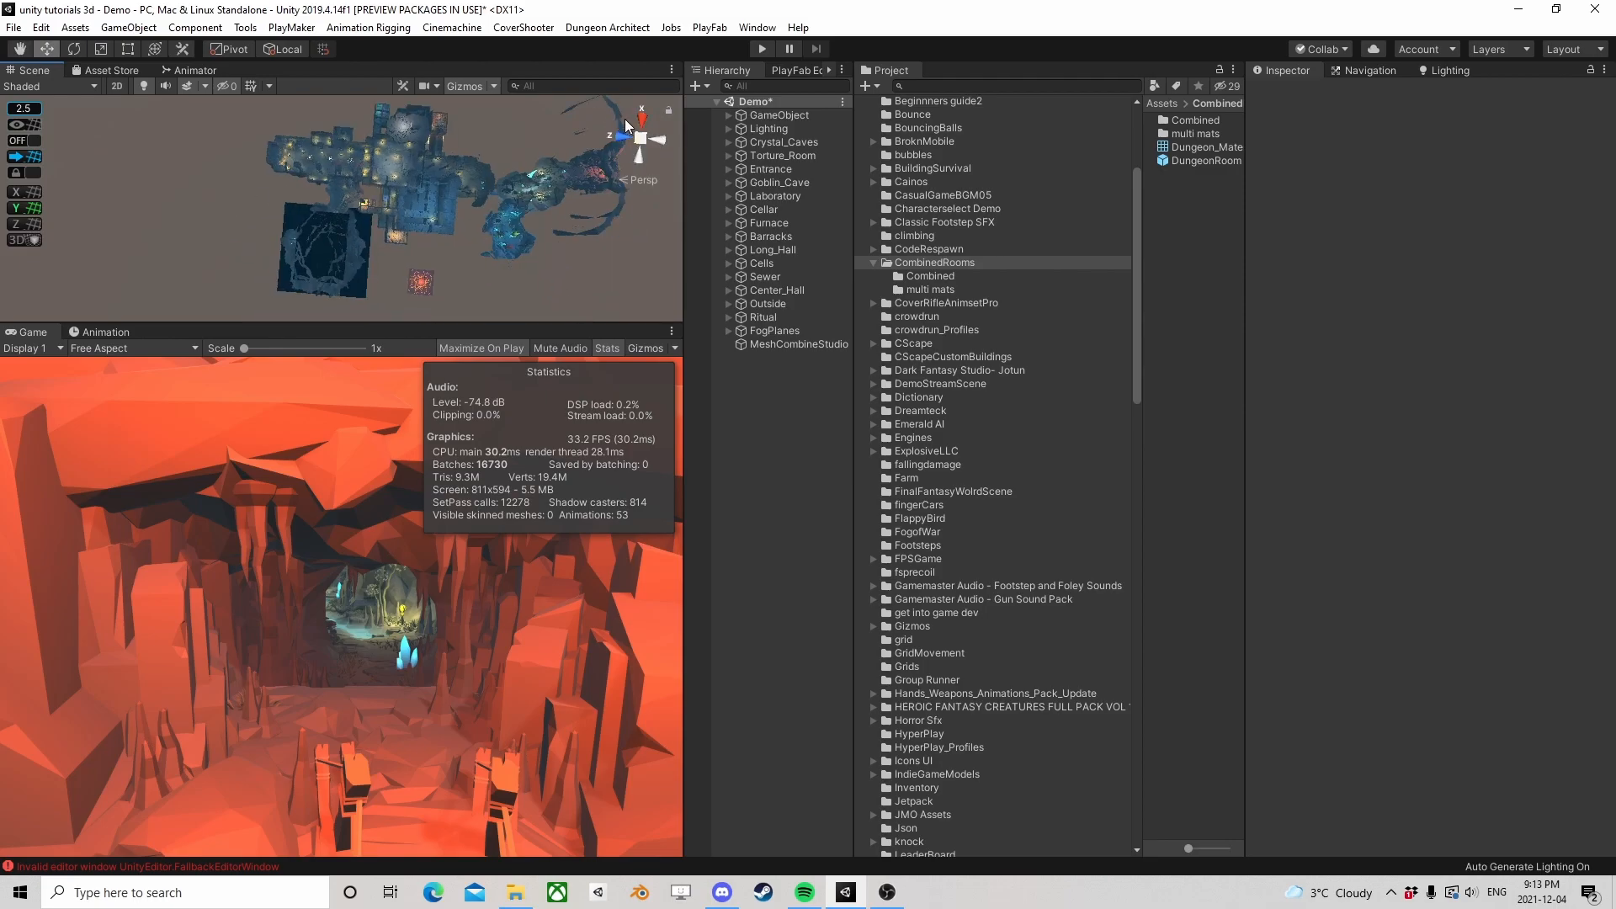
{"action": "middle_click_drag", "start_coordinate": [522, 200], "coordinate": [330, 261]}
{"action": "scroll", "coordinate": [360, 252], "scroll_direction": "up", "scroll_amount": 3}
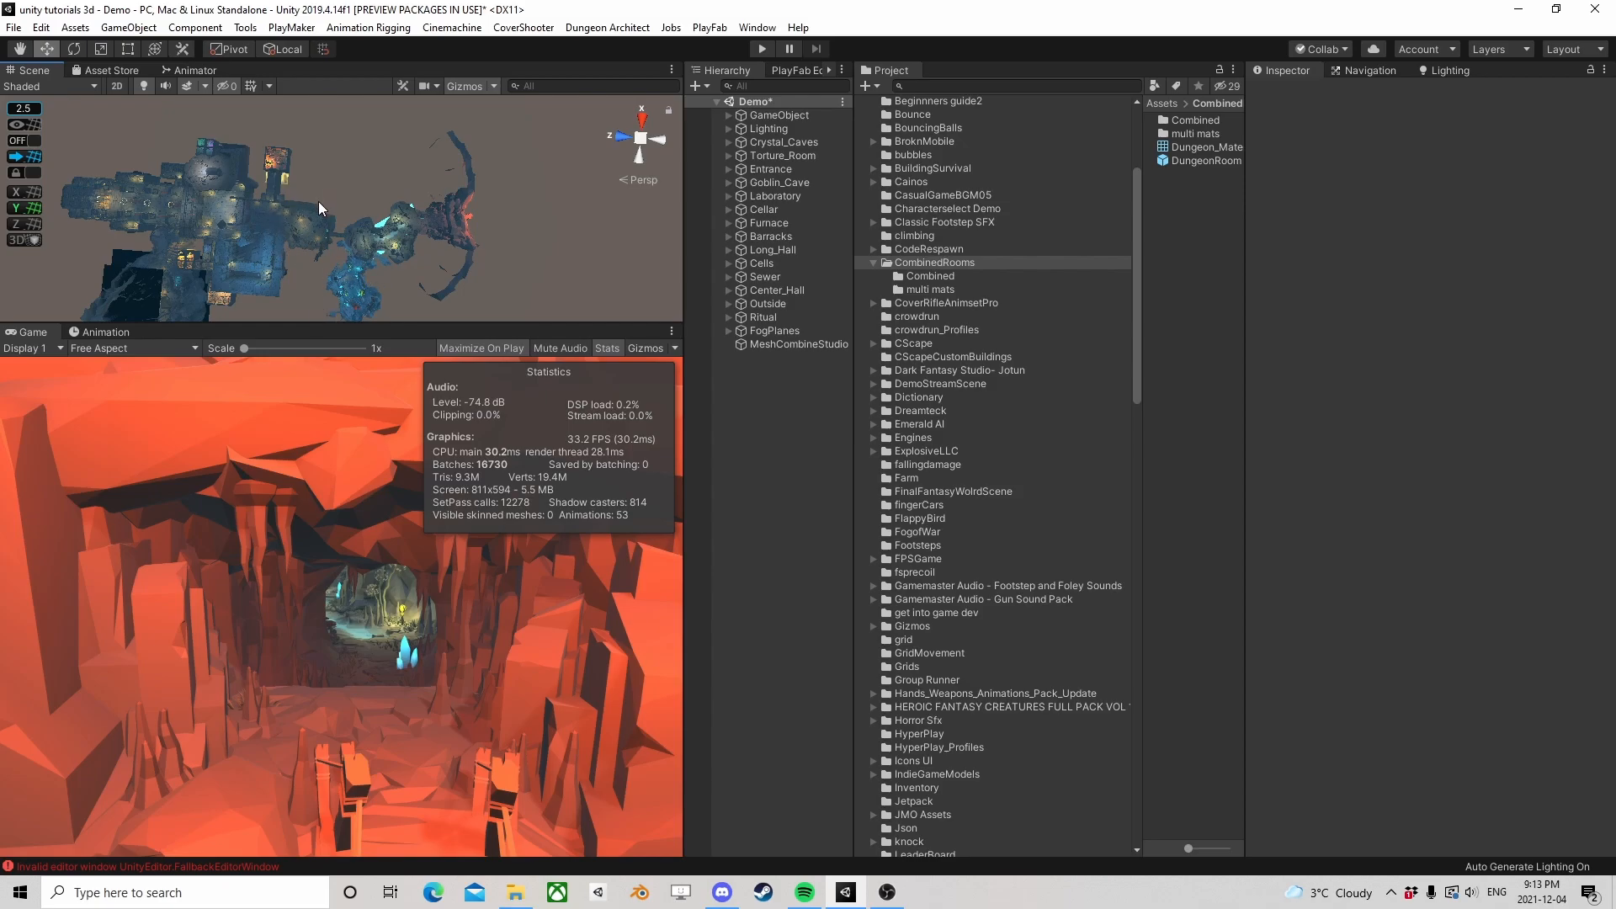
{"action": "scroll", "coordinate": [357, 219], "scroll_direction": "up", "scroll_amount": 10}
{"action": "right_click_drag", "start_coordinate": [399, 237], "coordinate": [472, 240]}
Select the MeshCombineStudio object and widen the Inspector for its Mesh Combiner settings
{"action": "left_click", "coordinate": [783, 343]}
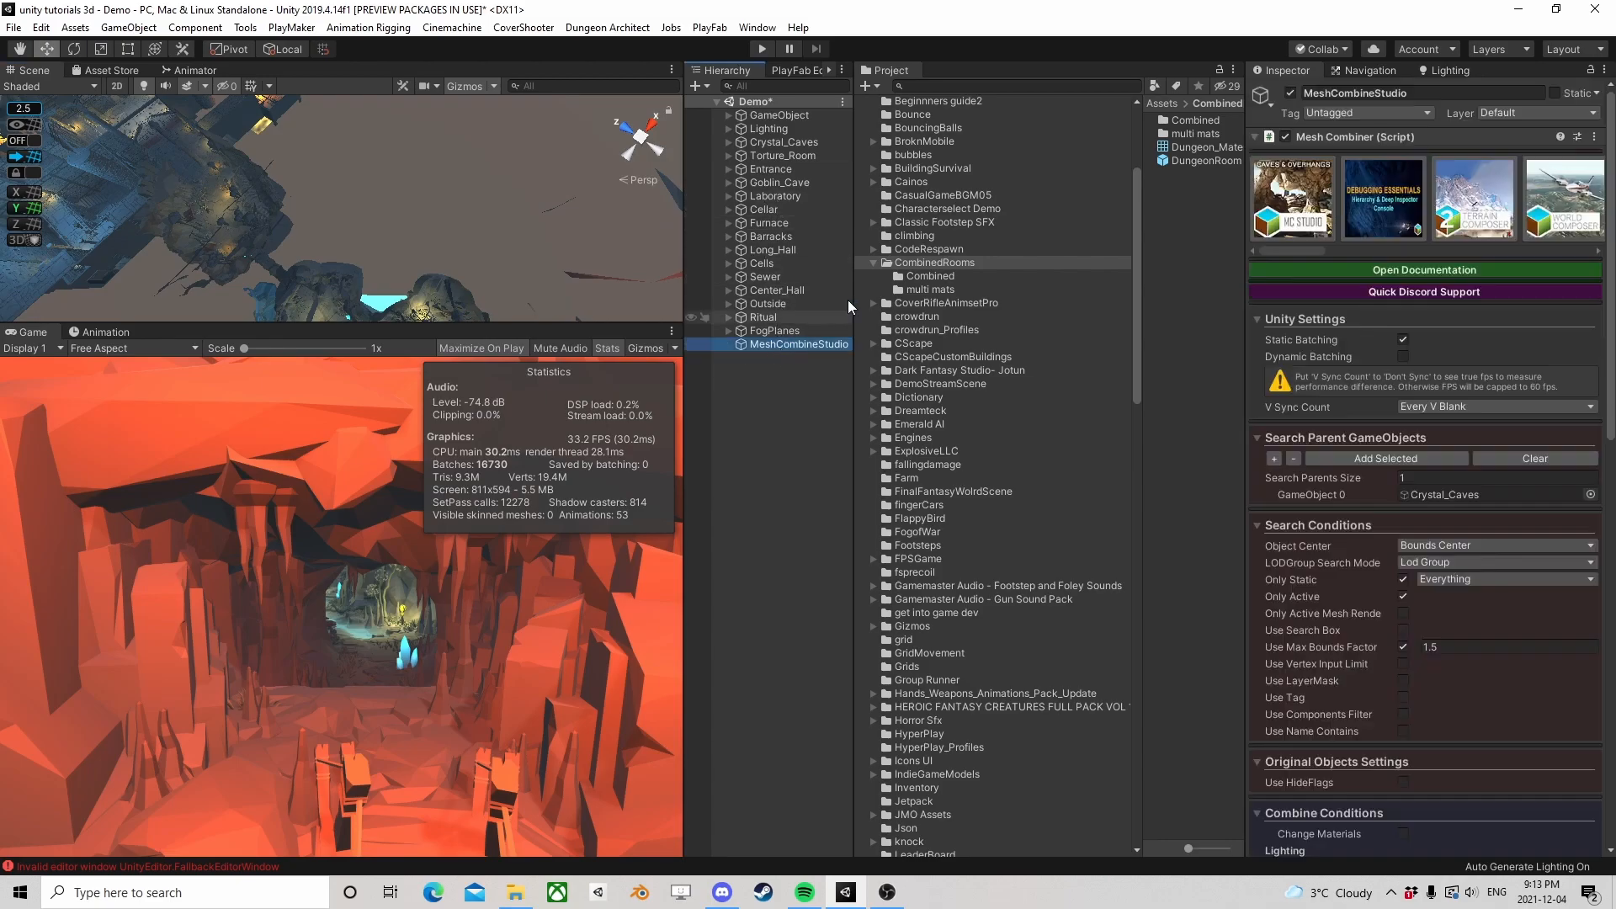
{"action": "left_click_drag", "start_coordinate": [1244, 350], "coordinate": [916, 350]}
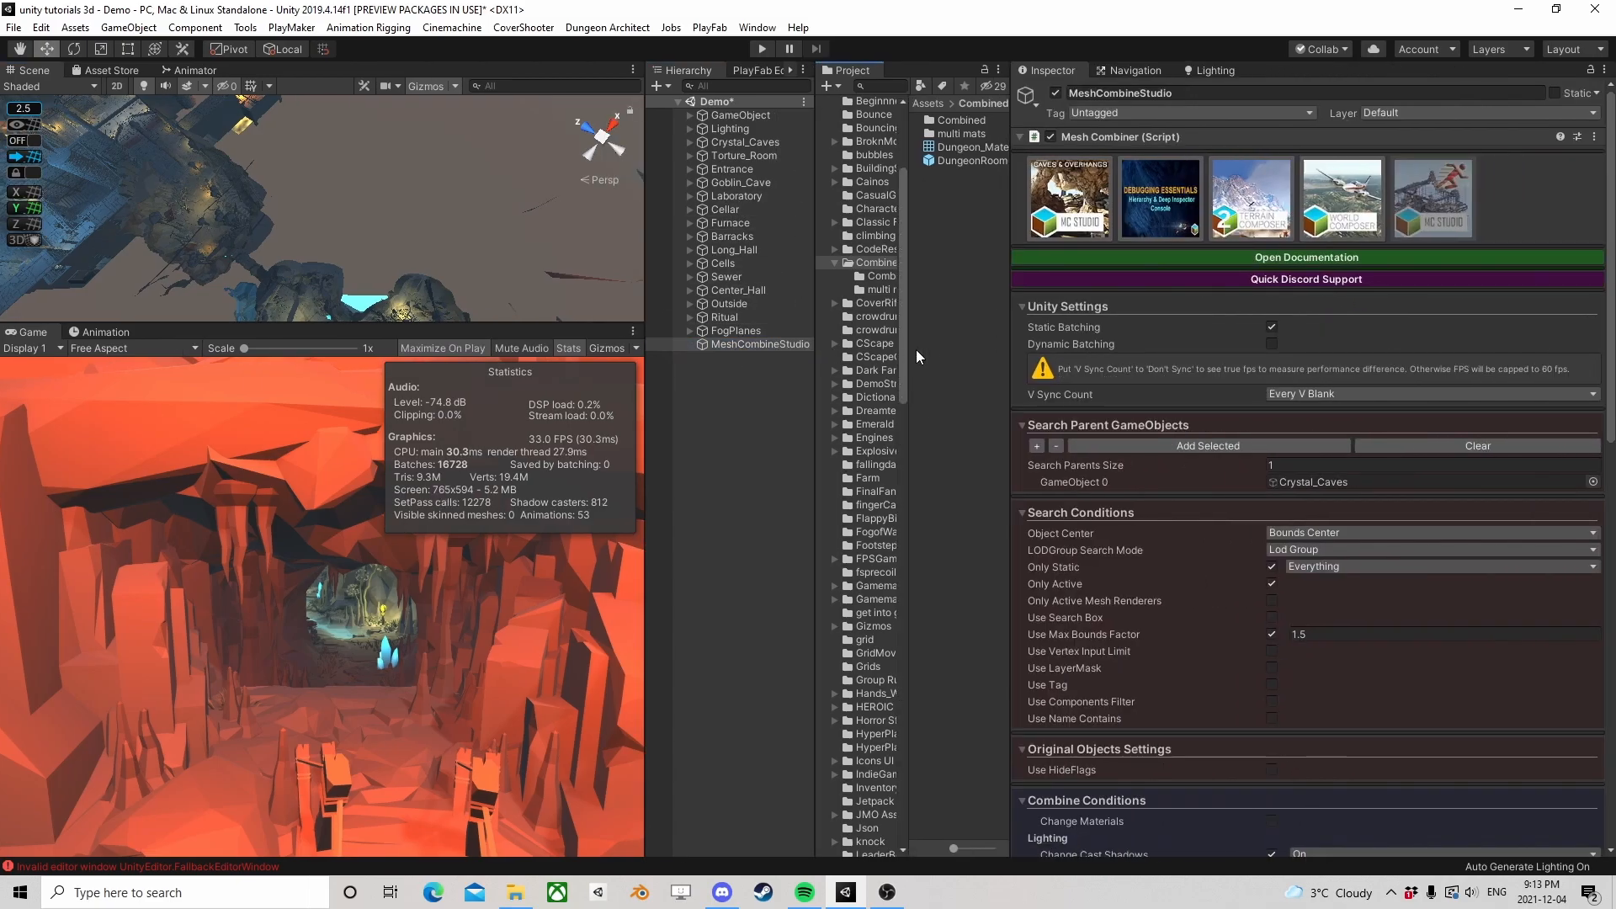
Frame the Crystal_Caves group and check the child objects it contains
{"action": "double_click", "coordinate": [732, 142]}
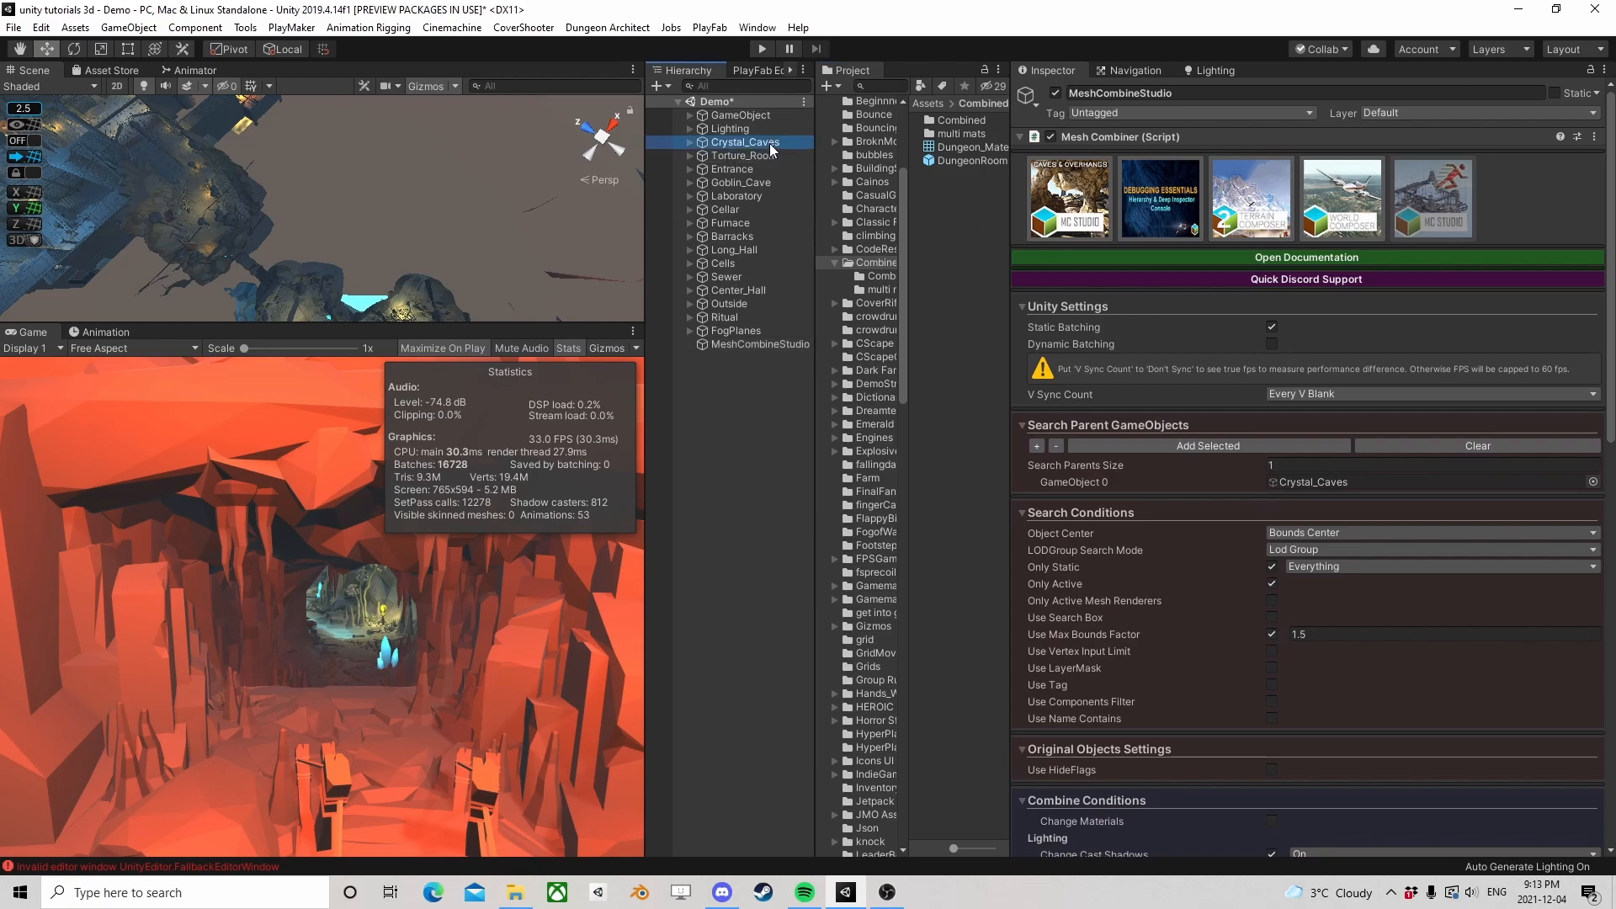
{"action": "left_click", "coordinate": [688, 143]}
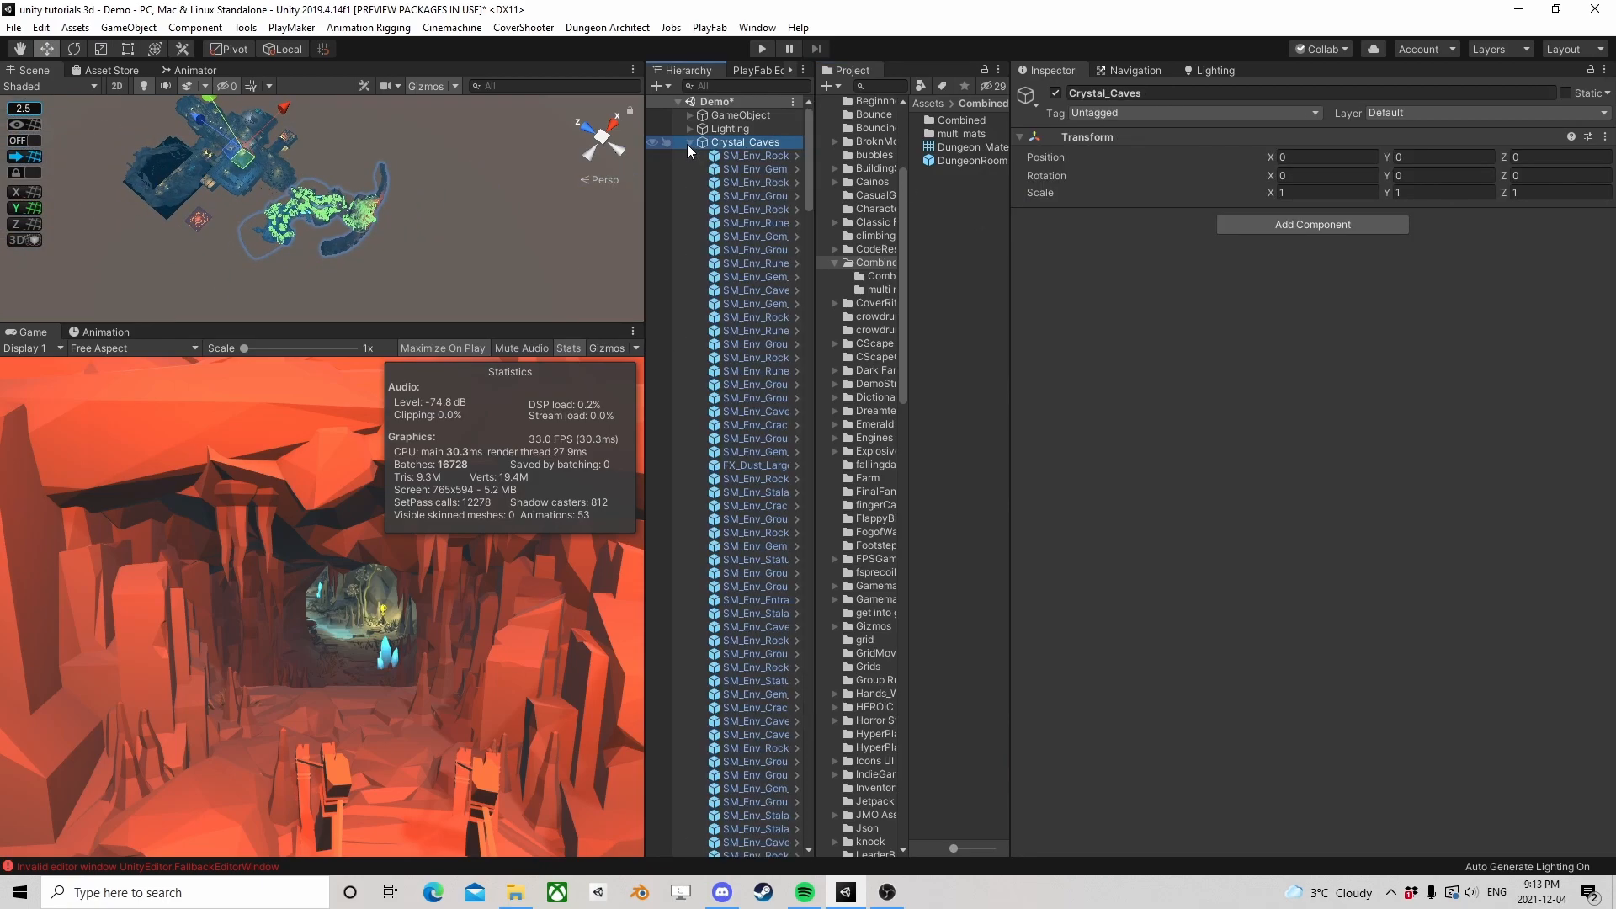
{"action": "left_click", "coordinate": [689, 144]}
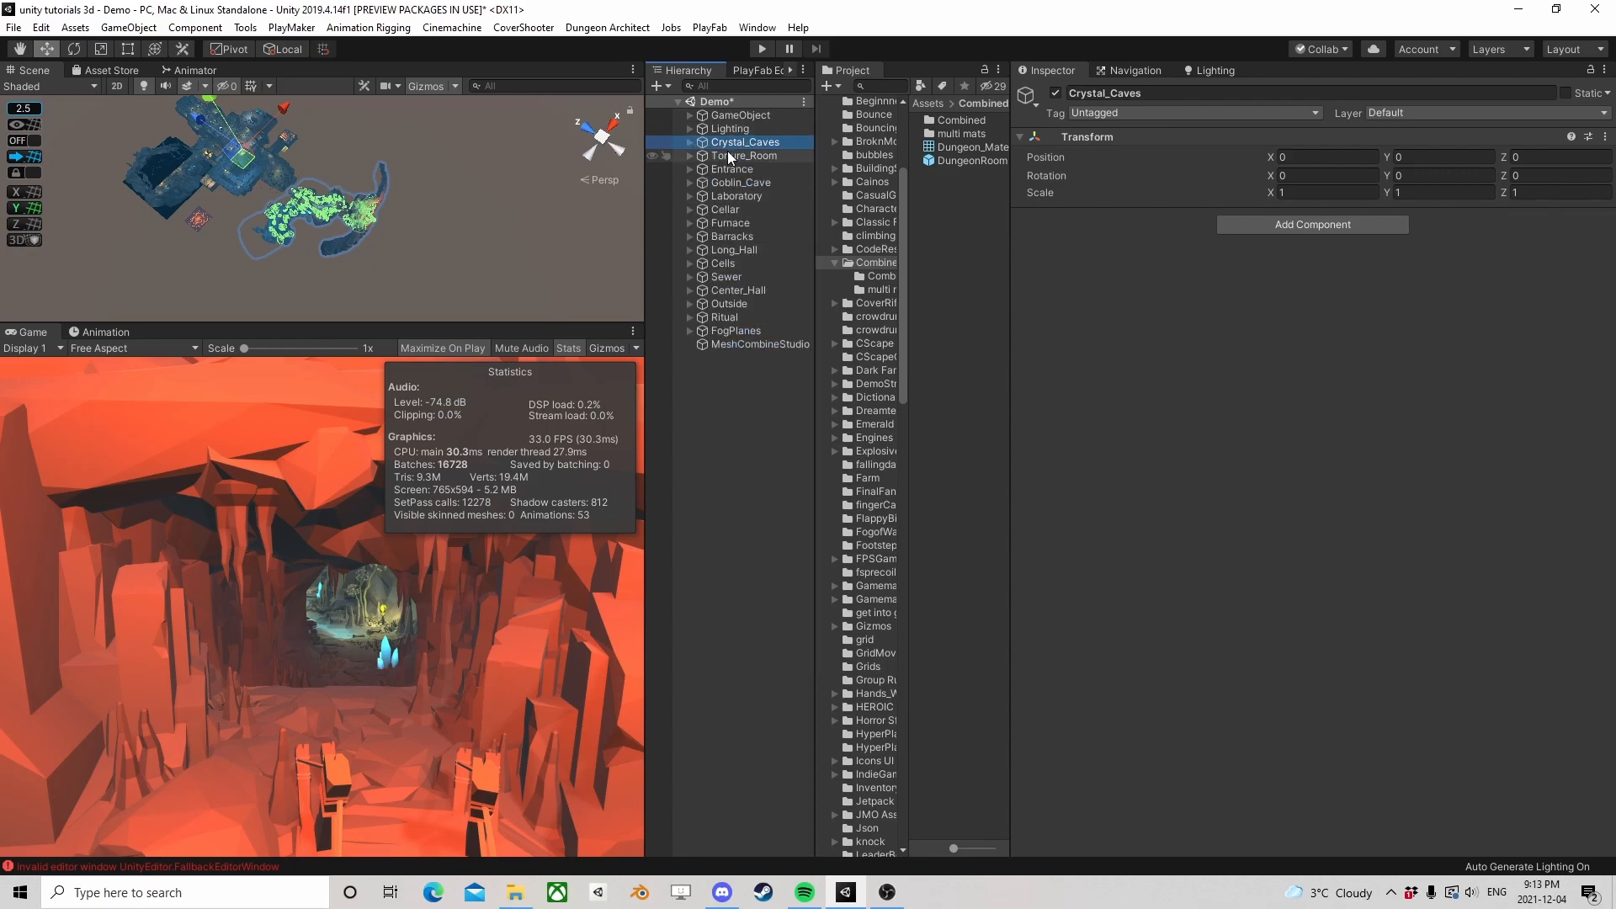
{"action": "scroll", "coordinate": [386, 229], "scroll_direction": "up", "scroll_amount": 3}
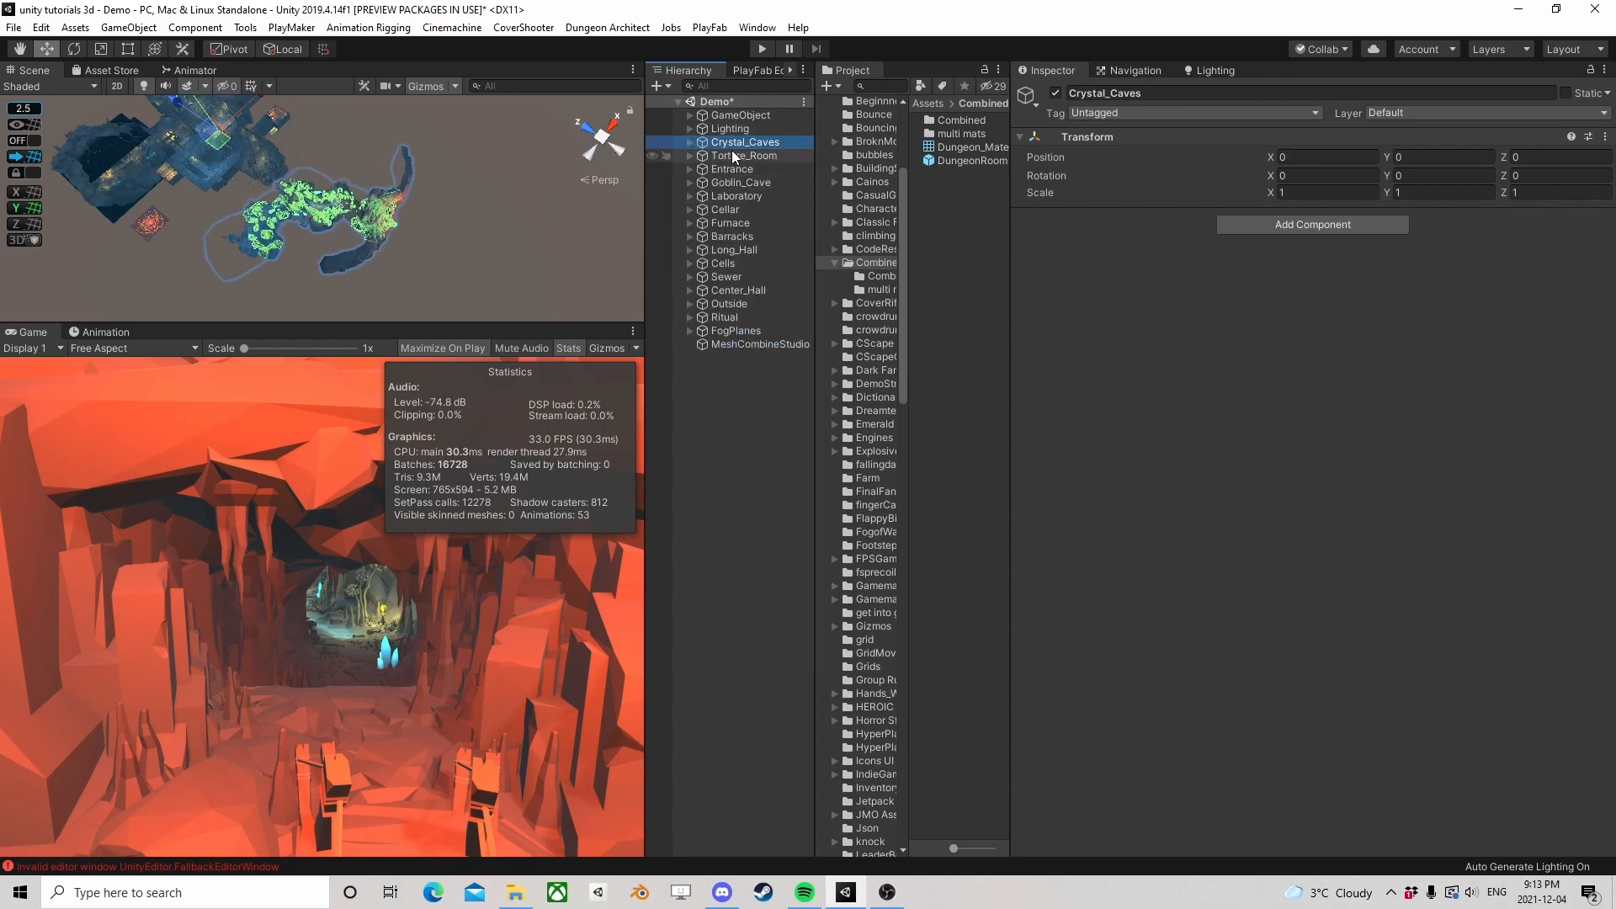
Turn off Only Static in MeshCombineStudio's search conditions and collapse that section
{"action": "left_click", "coordinate": [744, 341]}
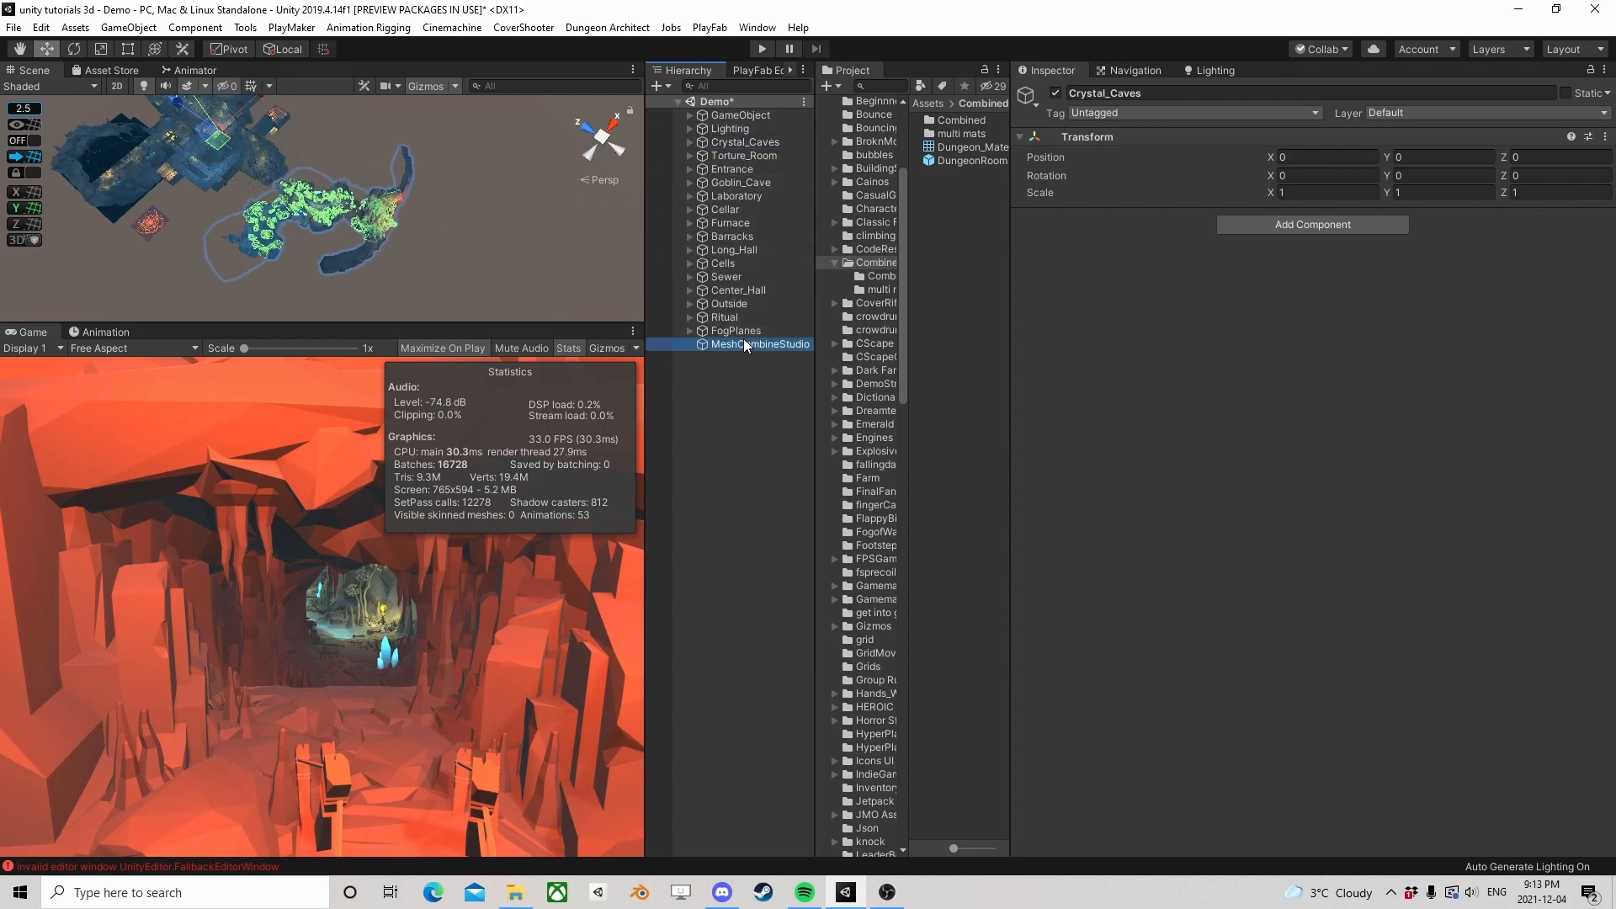
{"action": "scroll", "coordinate": [1221, 394], "scroll_direction": "down", "scroll_amount": 5}
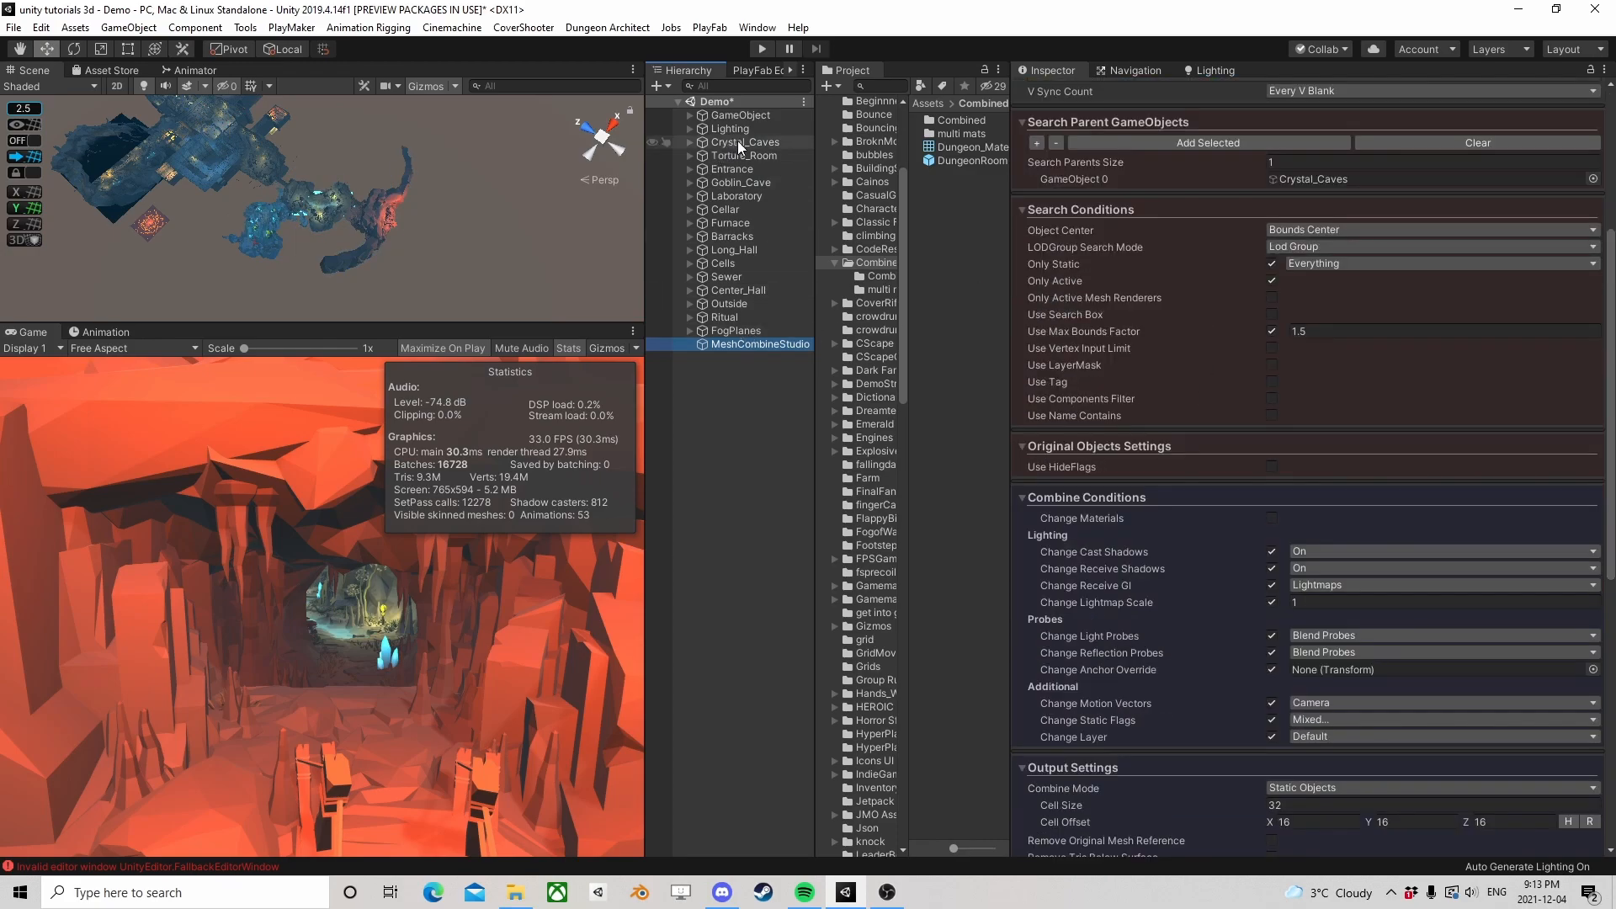
{"action": "left_click", "coordinate": [1272, 264]}
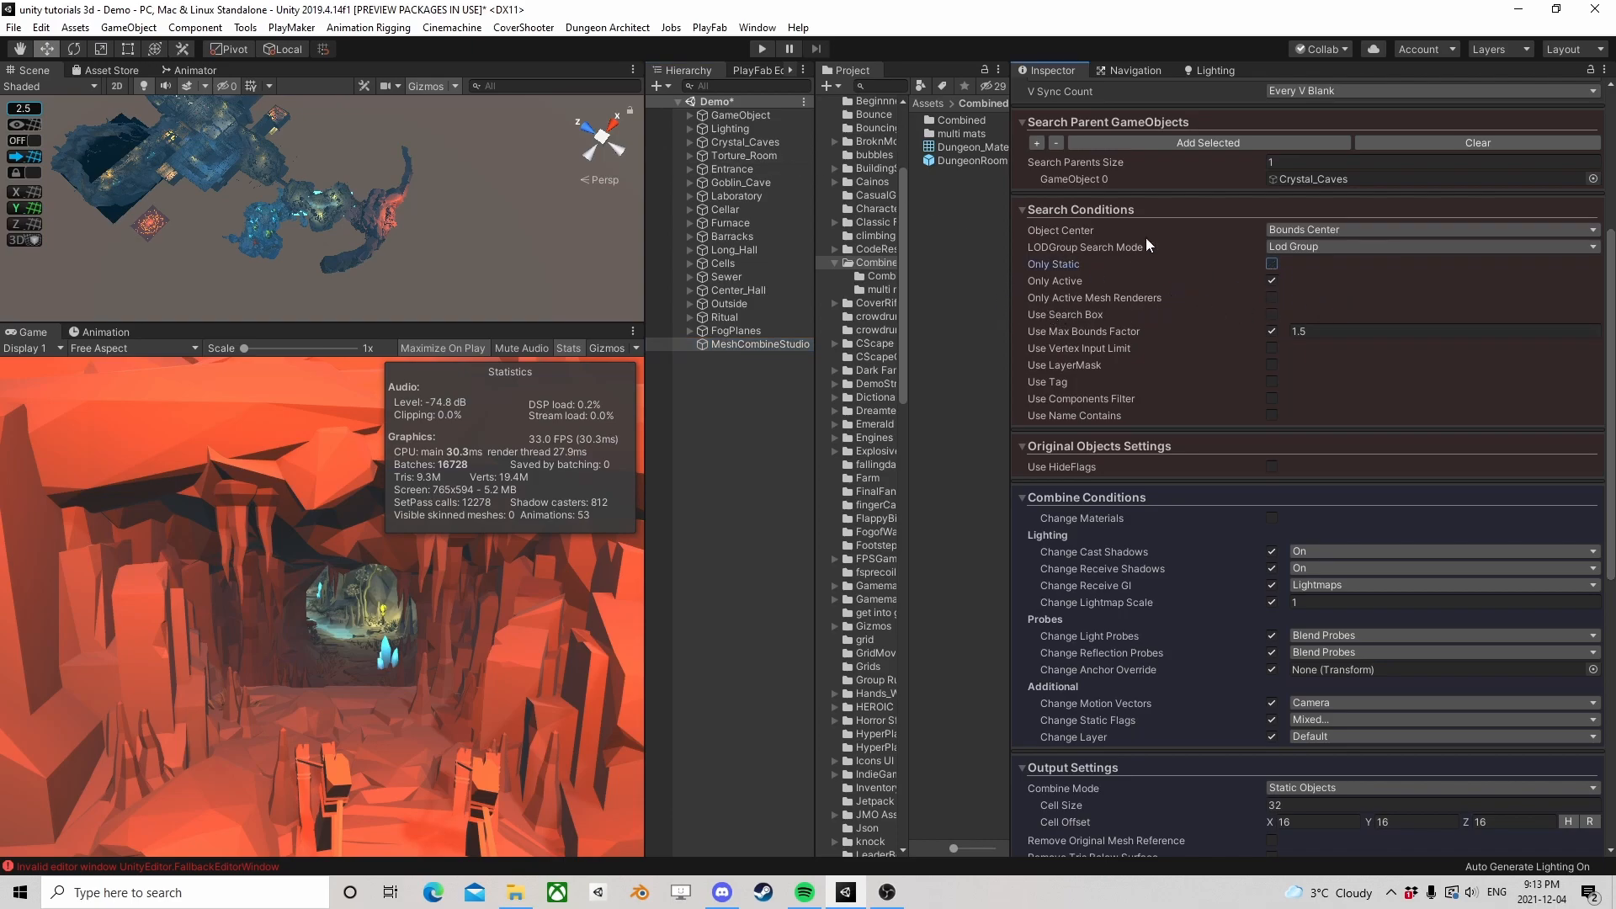
{"action": "left_click", "coordinate": [1022, 211]}
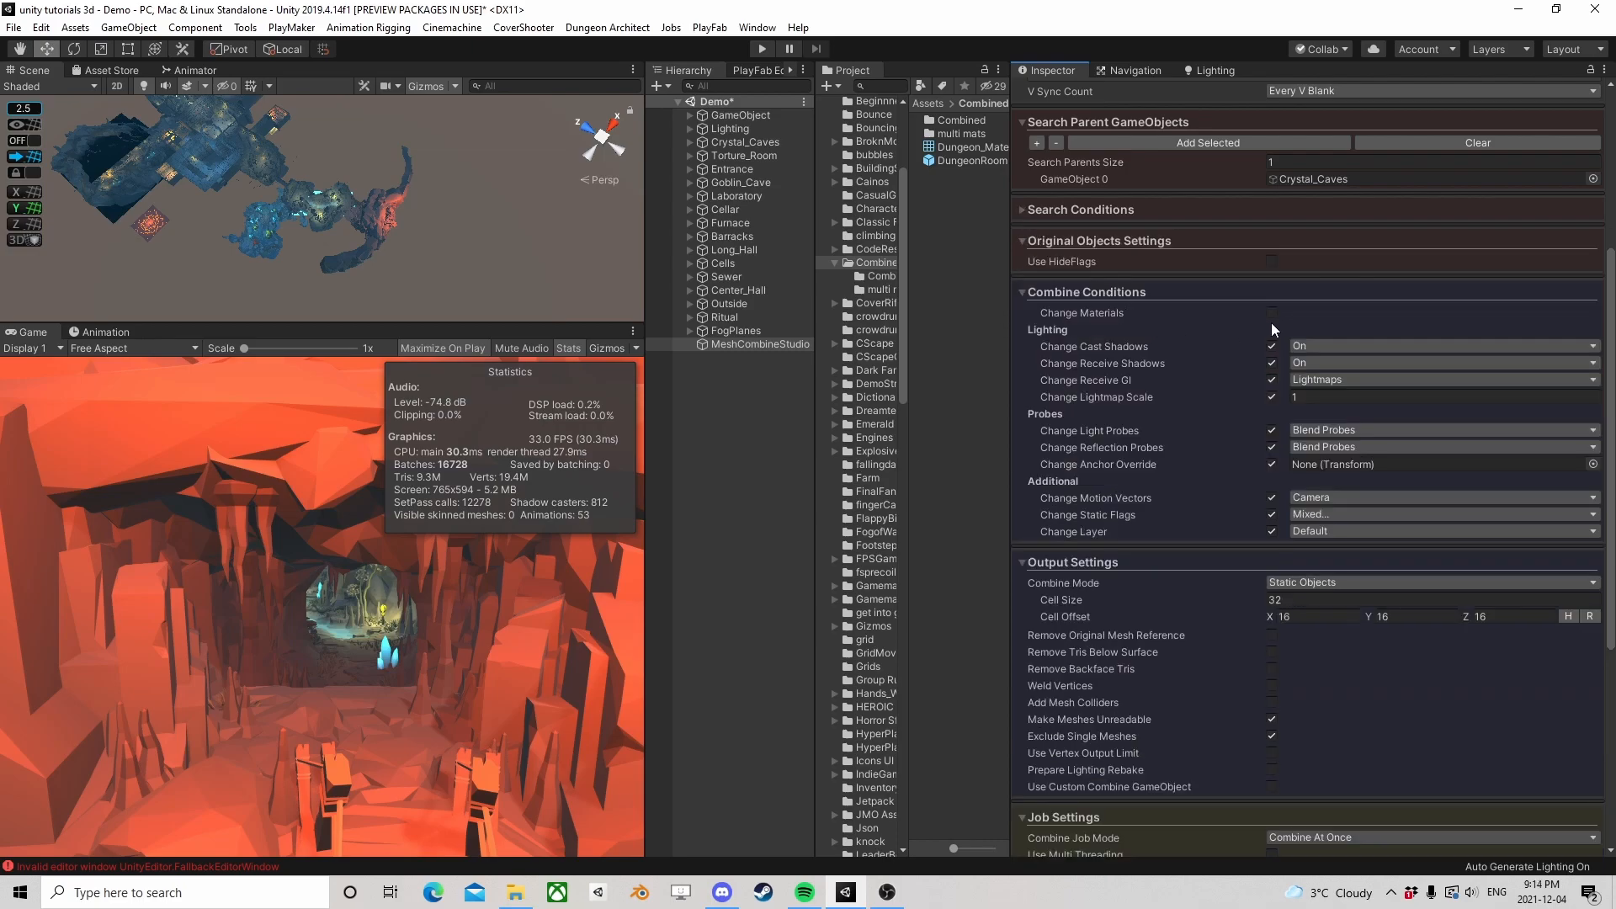
Set the Cell Size in the Mesh Combiner's output settings to 500
{"action": "scroll", "coordinate": [1090, 412], "scroll_direction": "down", "scroll_amount": 3}
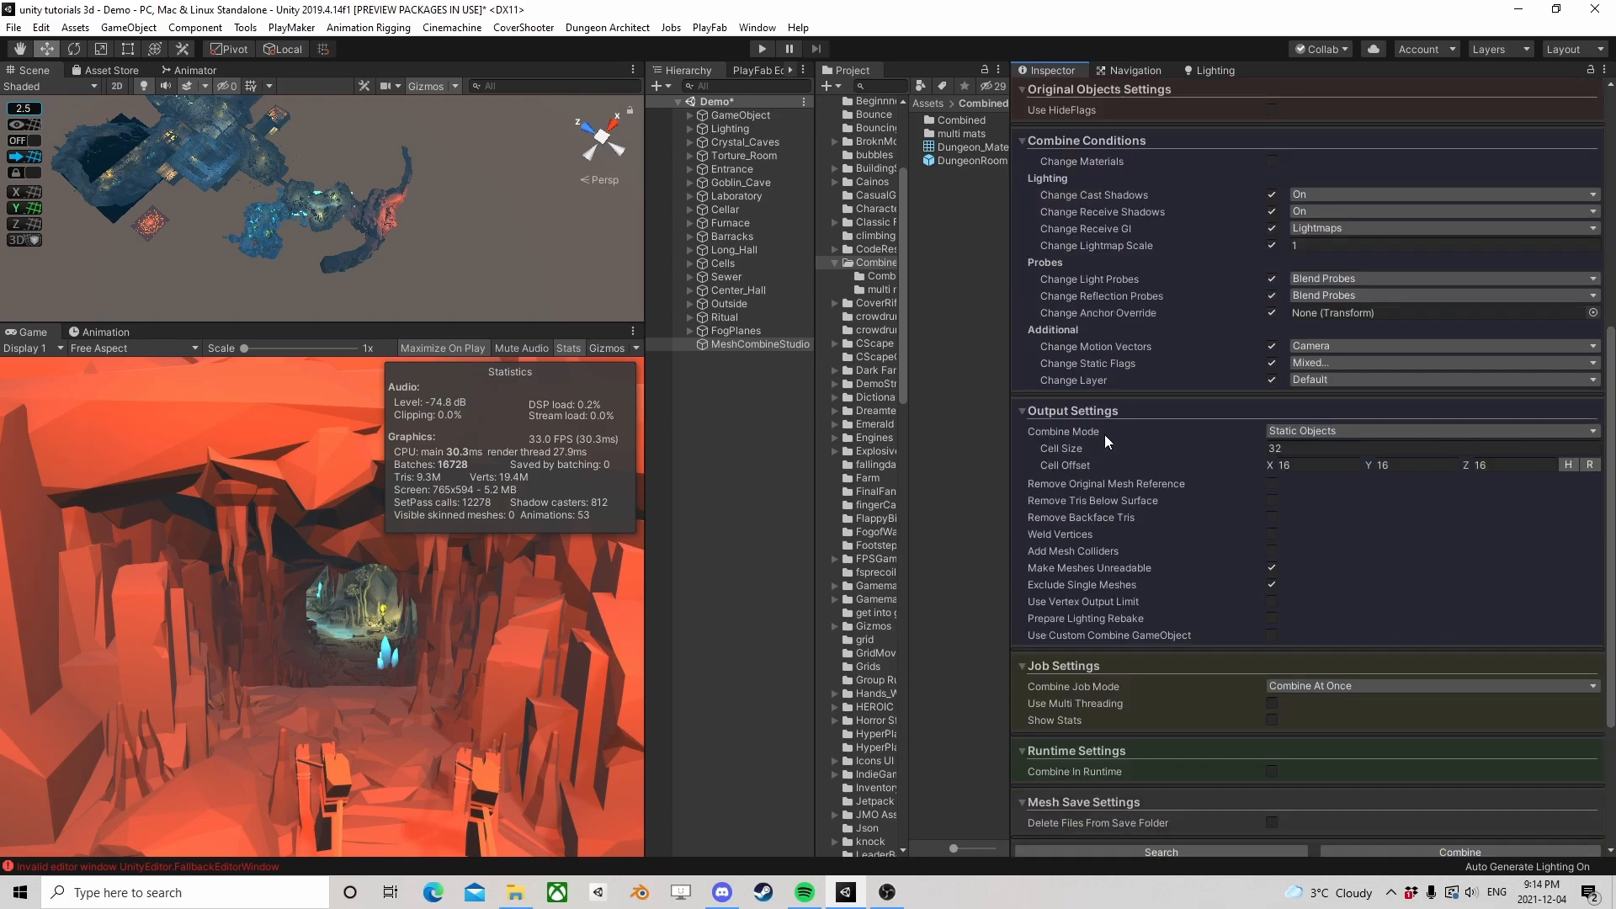
{"action": "left_click", "coordinate": [1272, 448]}
{"action": "type", "text": "500"}
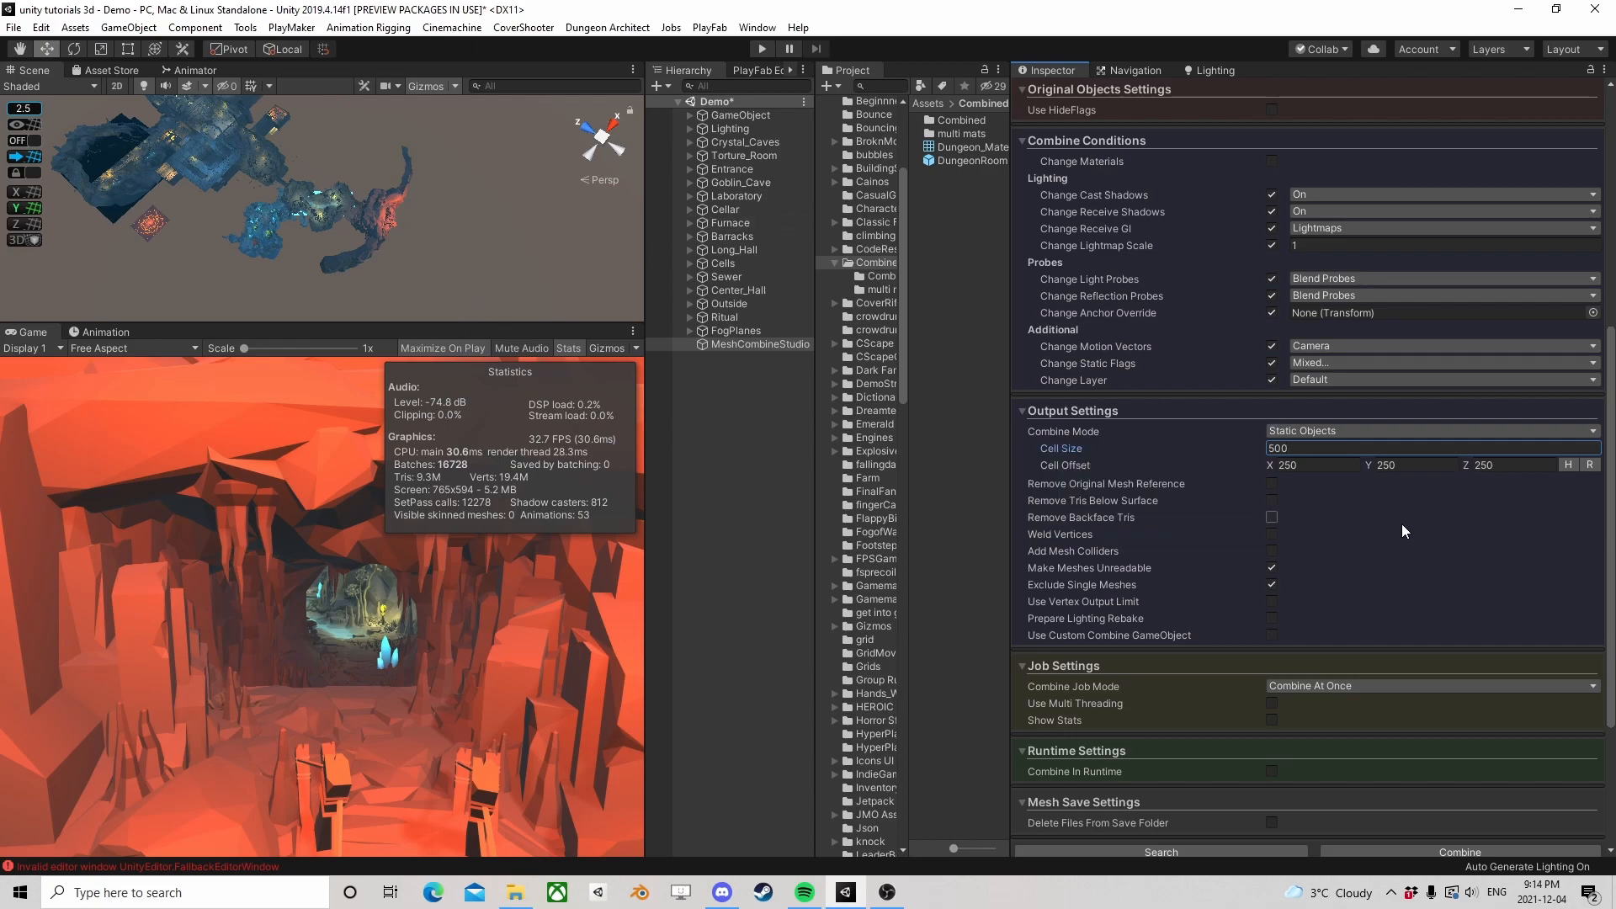
{"action": "scroll", "coordinate": [1192, 498], "scroll_direction": "down", "scroll_amount": 3}
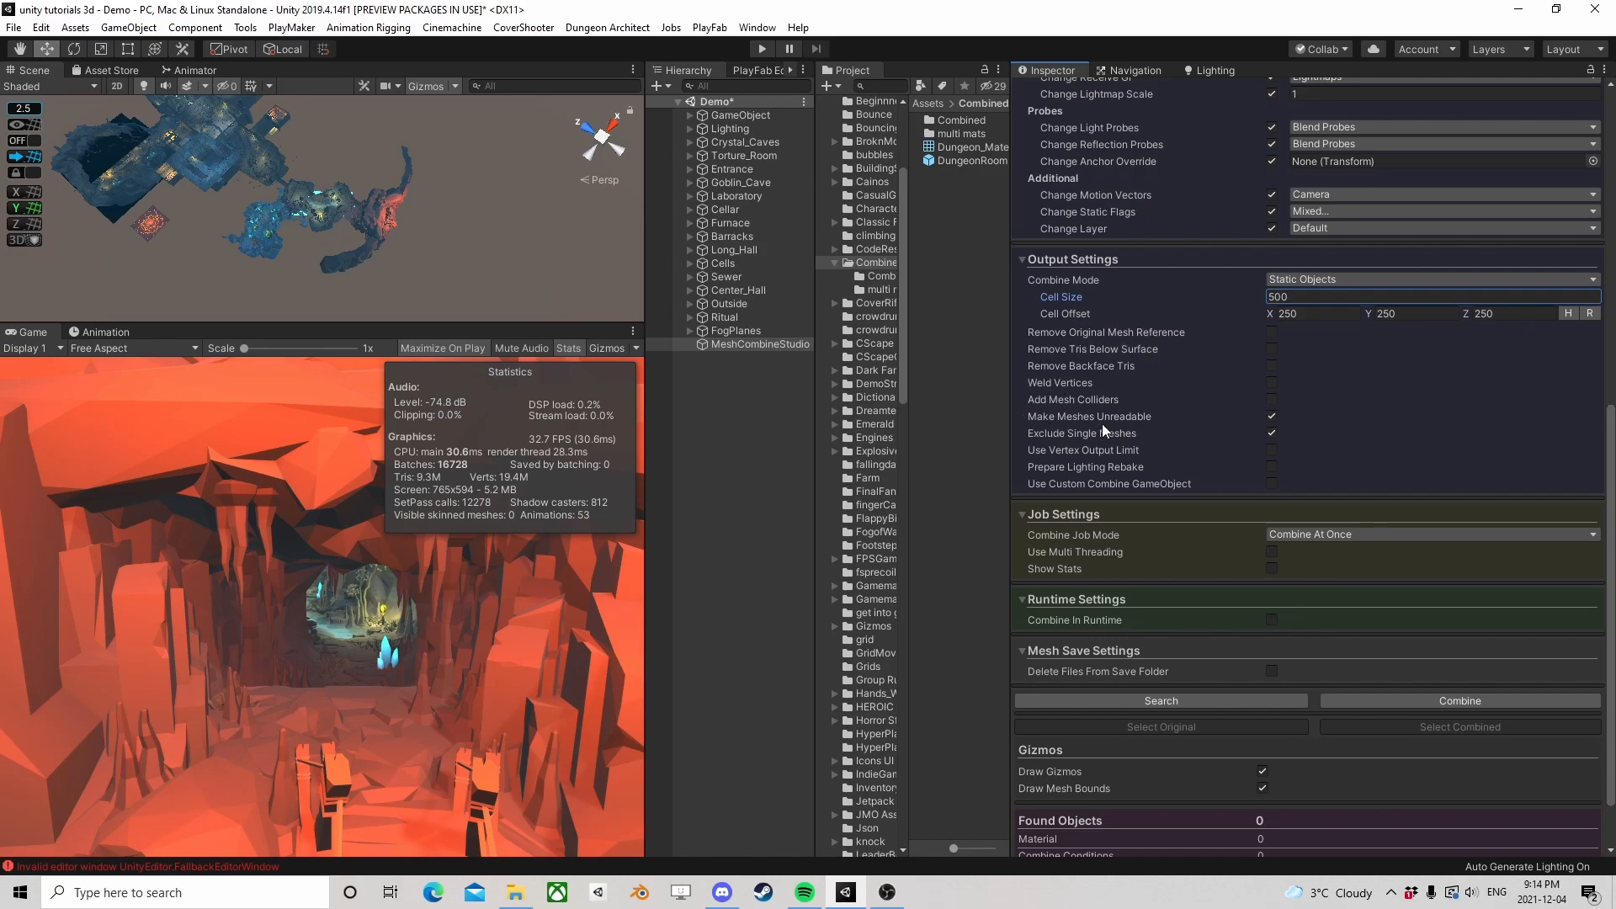
Examine the outer rock surfaces around the red cave entrance with the Remove Tris Below Surface option in mind
{"action": "scroll", "coordinate": [451, 219], "scroll_direction": "up", "scroll_amount": 5}
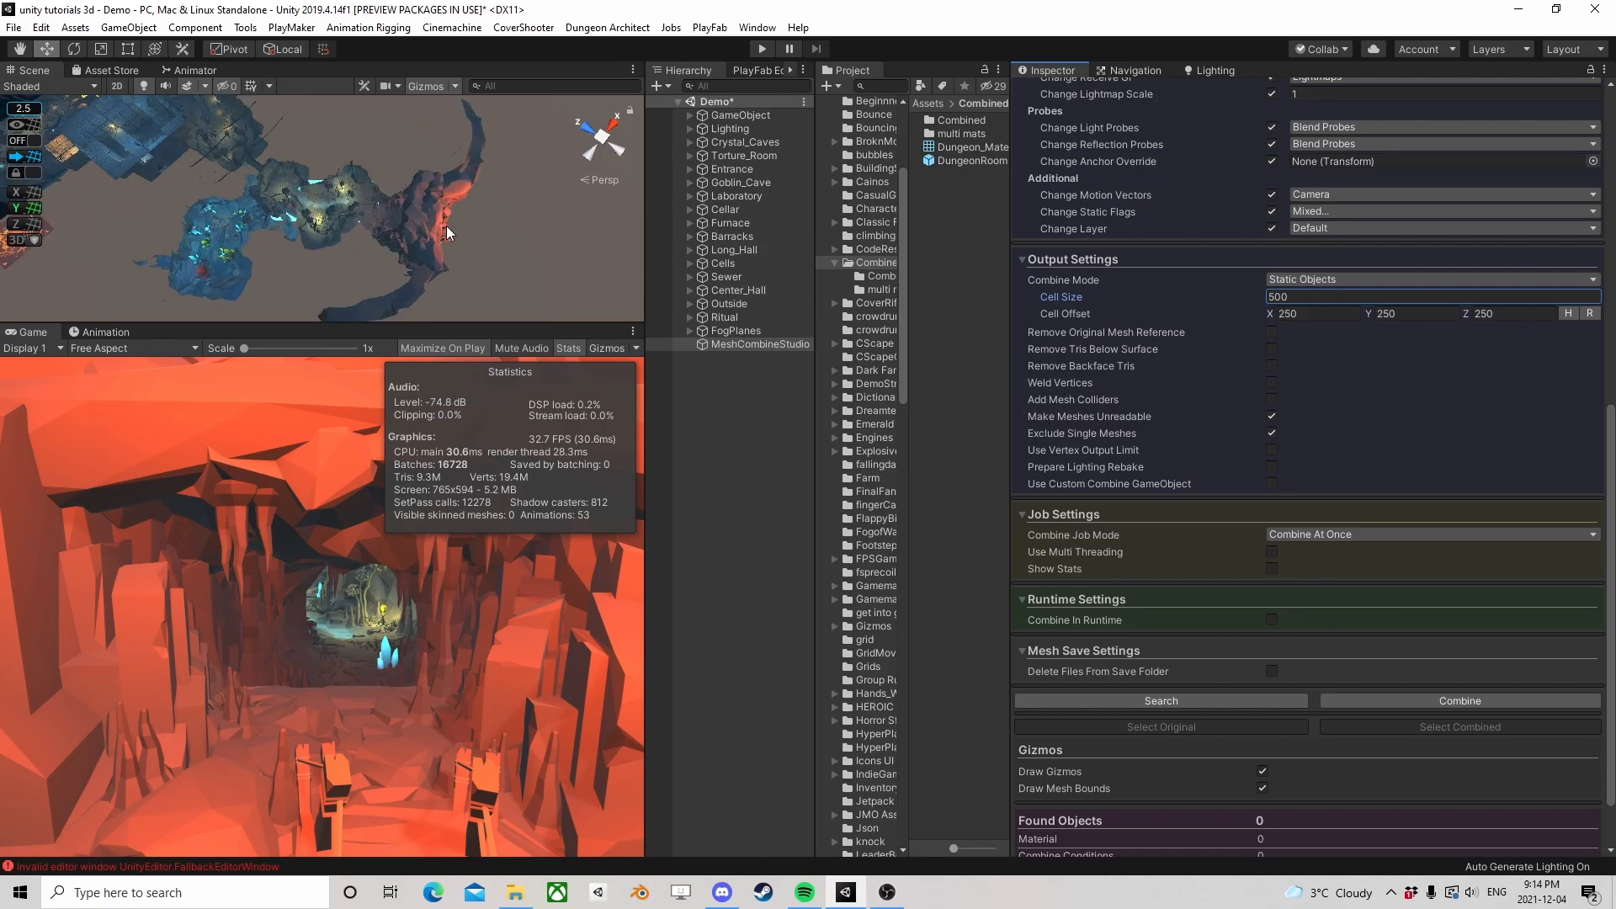
{"action": "right_click_drag", "start_coordinate": [471, 270], "coordinate": [465, 215]}
{"action": "middle_click_drag", "start_coordinate": [465, 214], "coordinate": [309, 163]}
{"action": "scroll", "coordinate": [455, 202], "scroll_direction": "down", "scroll_amount": 3}
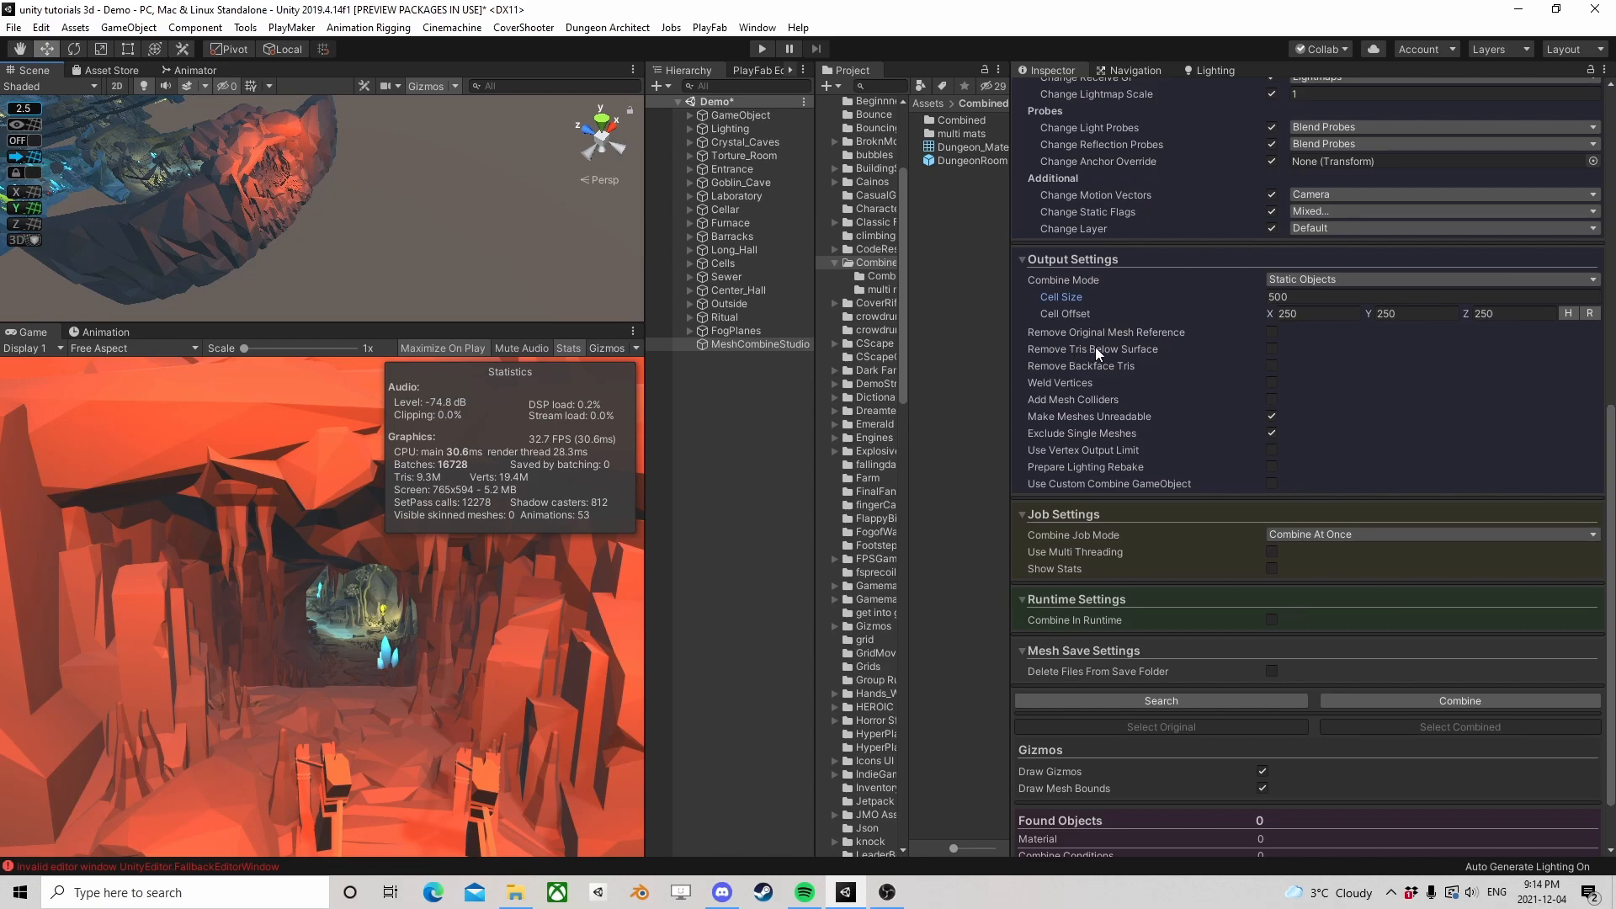
{"action": "mouse_move", "coordinate": [1101, 355]}
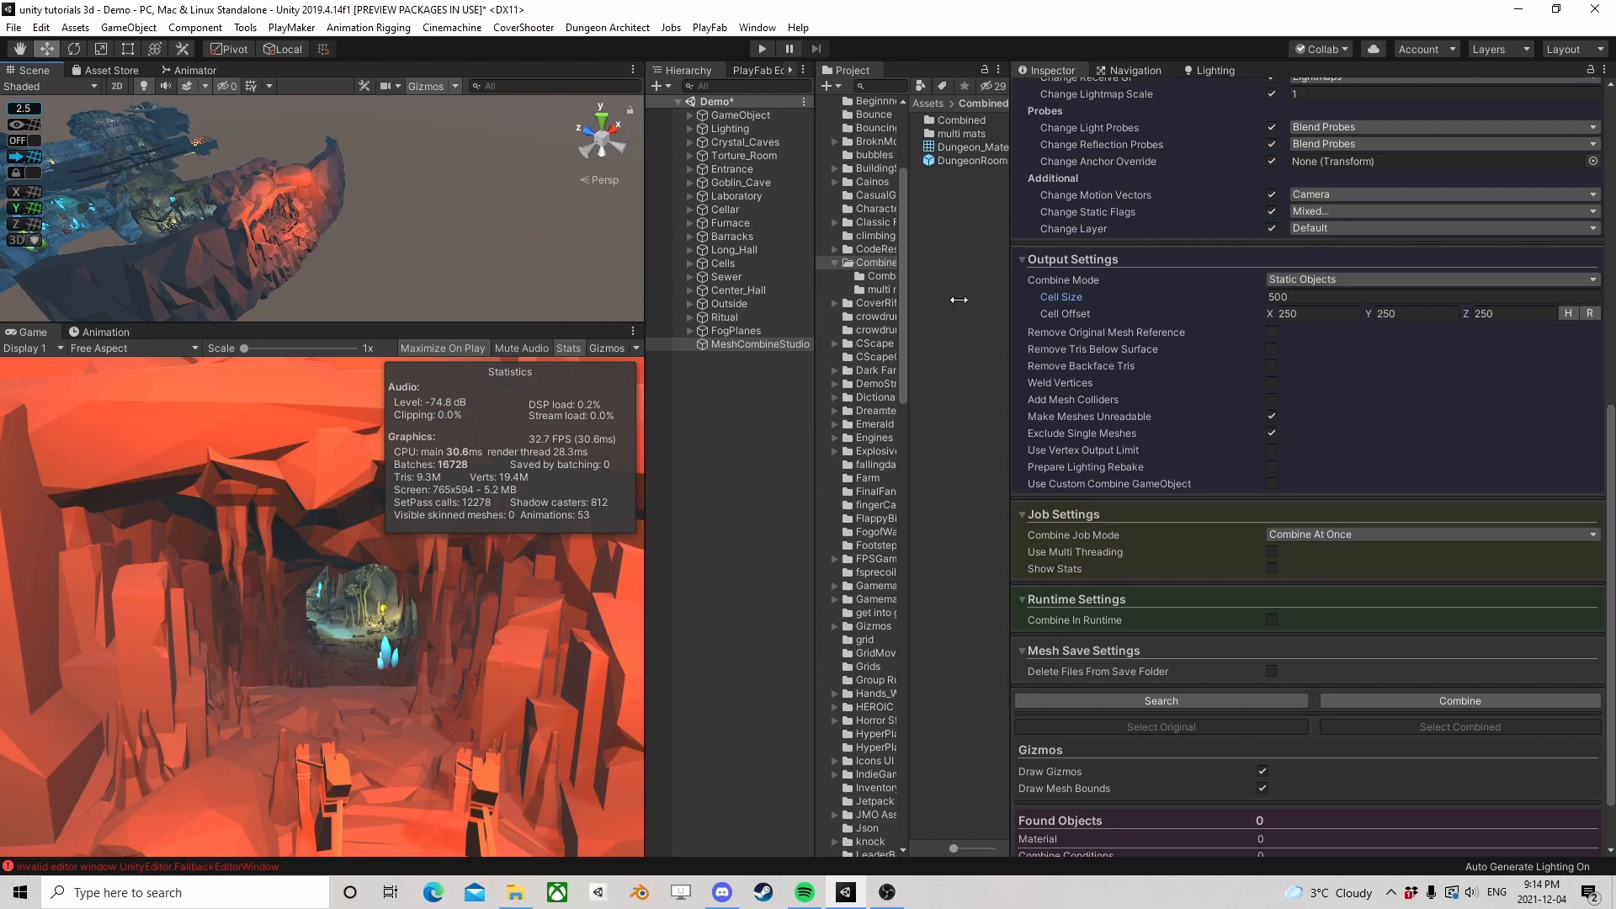
Run the Mesh Combiner's search on Crystal_Caves and check the found meshes' bounds in the scene
{"action": "scroll", "coordinate": [1063, 382], "scroll_direction": "down", "scroll_amount": 2}
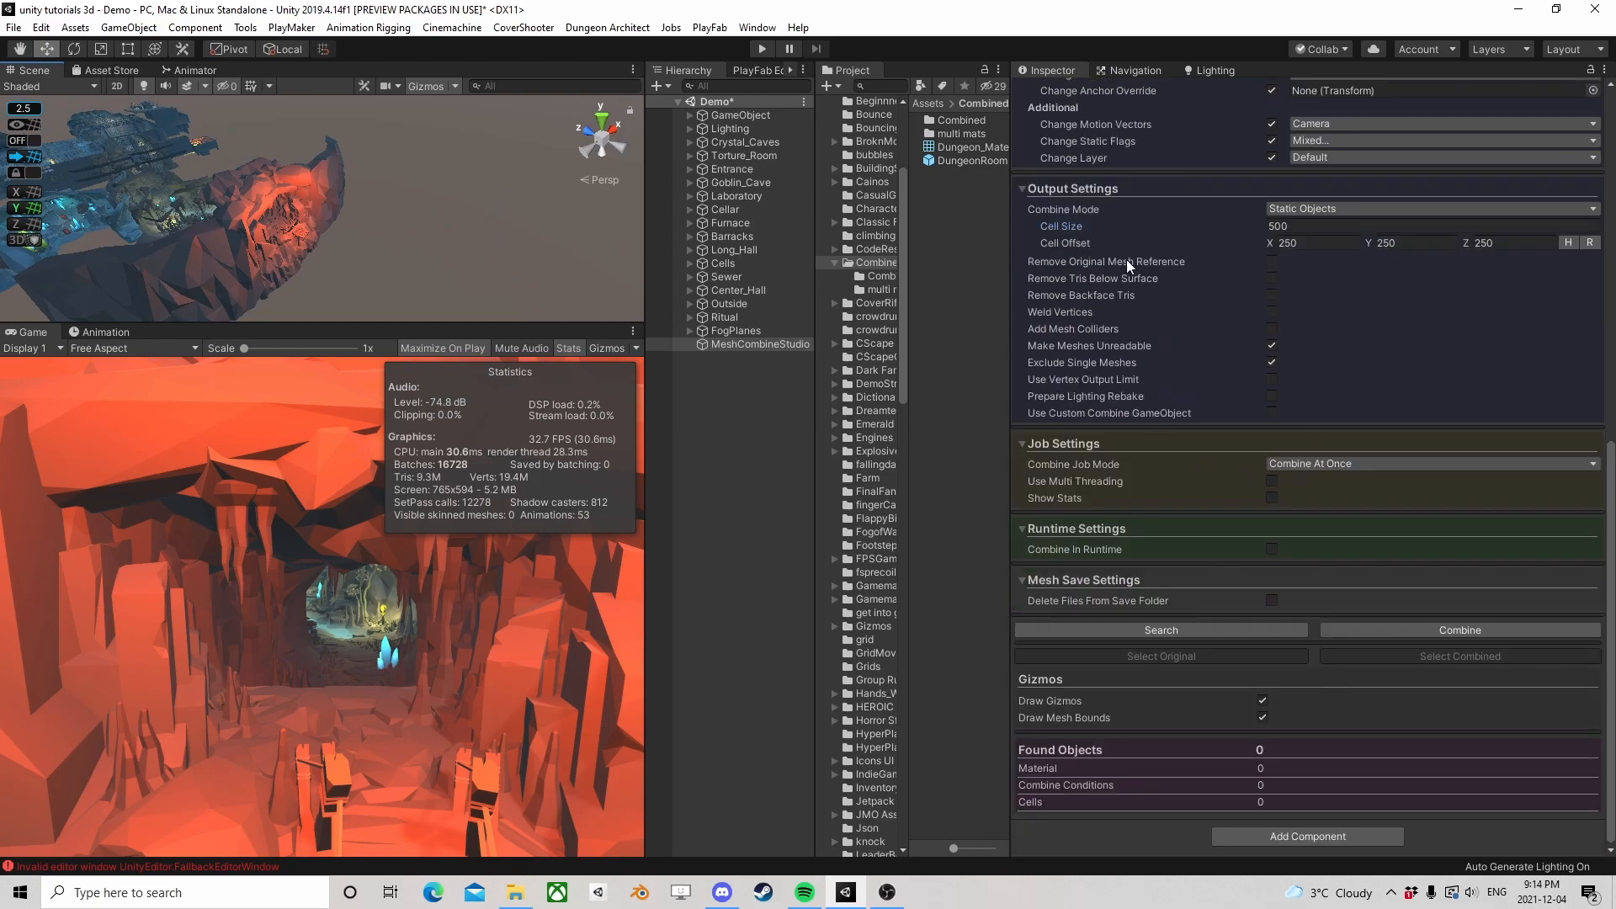
{"action": "left_click", "coordinate": [1189, 633]}
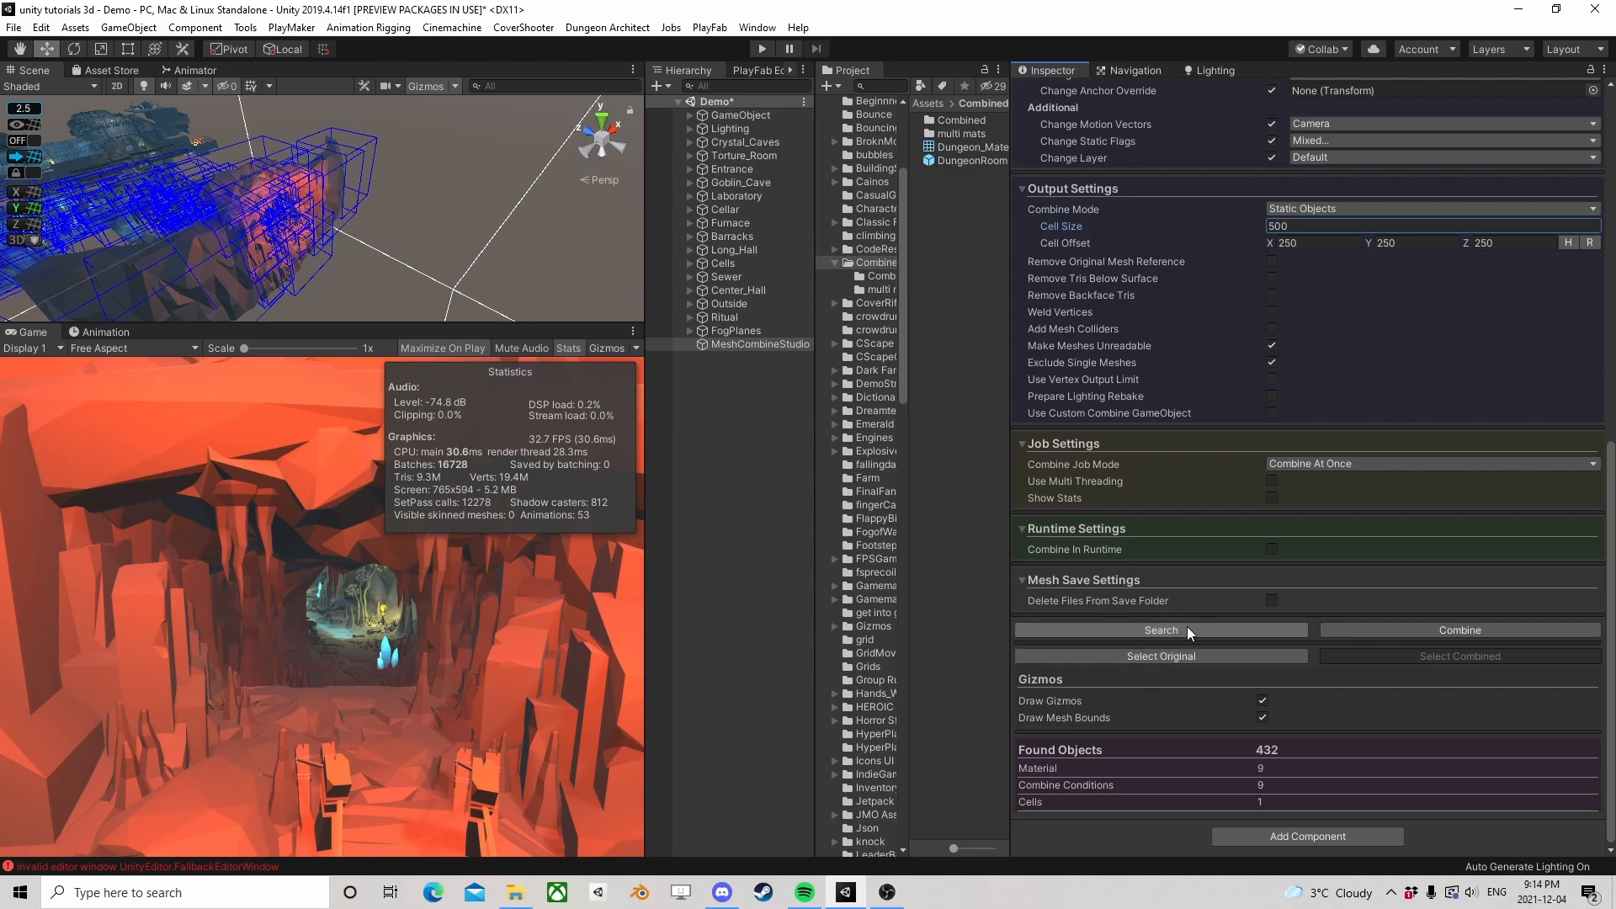
{"action": "middle_click_drag", "start_coordinate": [291, 233], "coordinate": [387, 198]}
{"action": "scroll", "coordinate": [386, 197], "scroll_direction": "down", "scroll_amount": 3}
{"action": "right_click_drag", "start_coordinate": [389, 202], "coordinate": [450, 282]}
{"action": "middle_click_drag", "start_coordinate": [251, 128], "coordinate": [318, 221]}
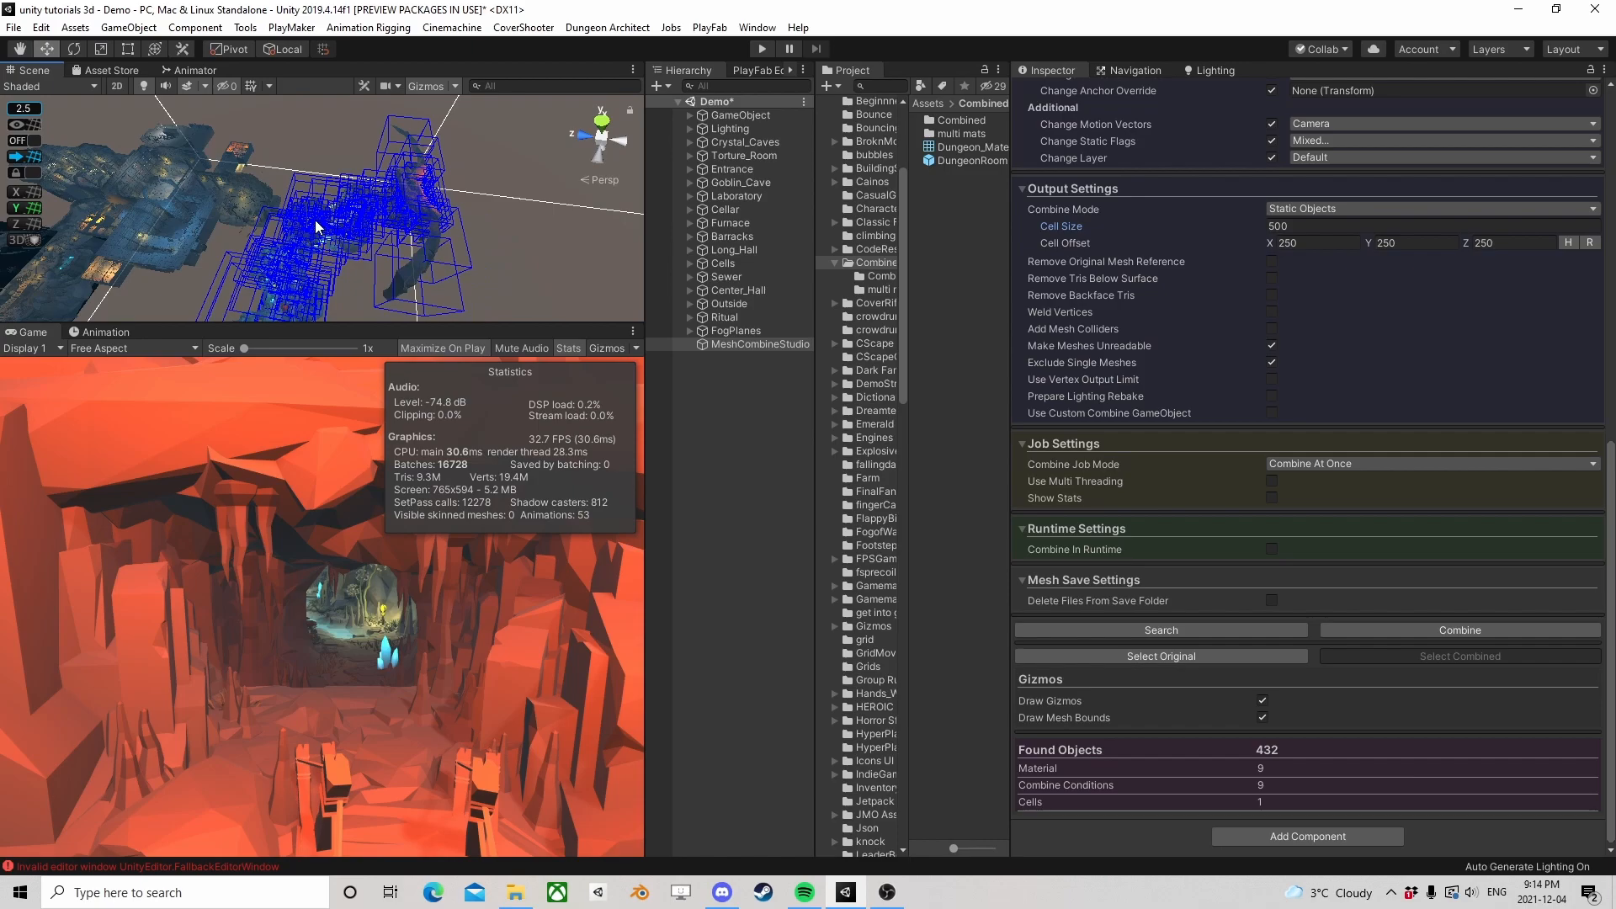
Combine the found Crystal_Caves meshes and review the batch, vertex and triangle statistics
{"action": "left_click", "coordinate": [1392, 629]}
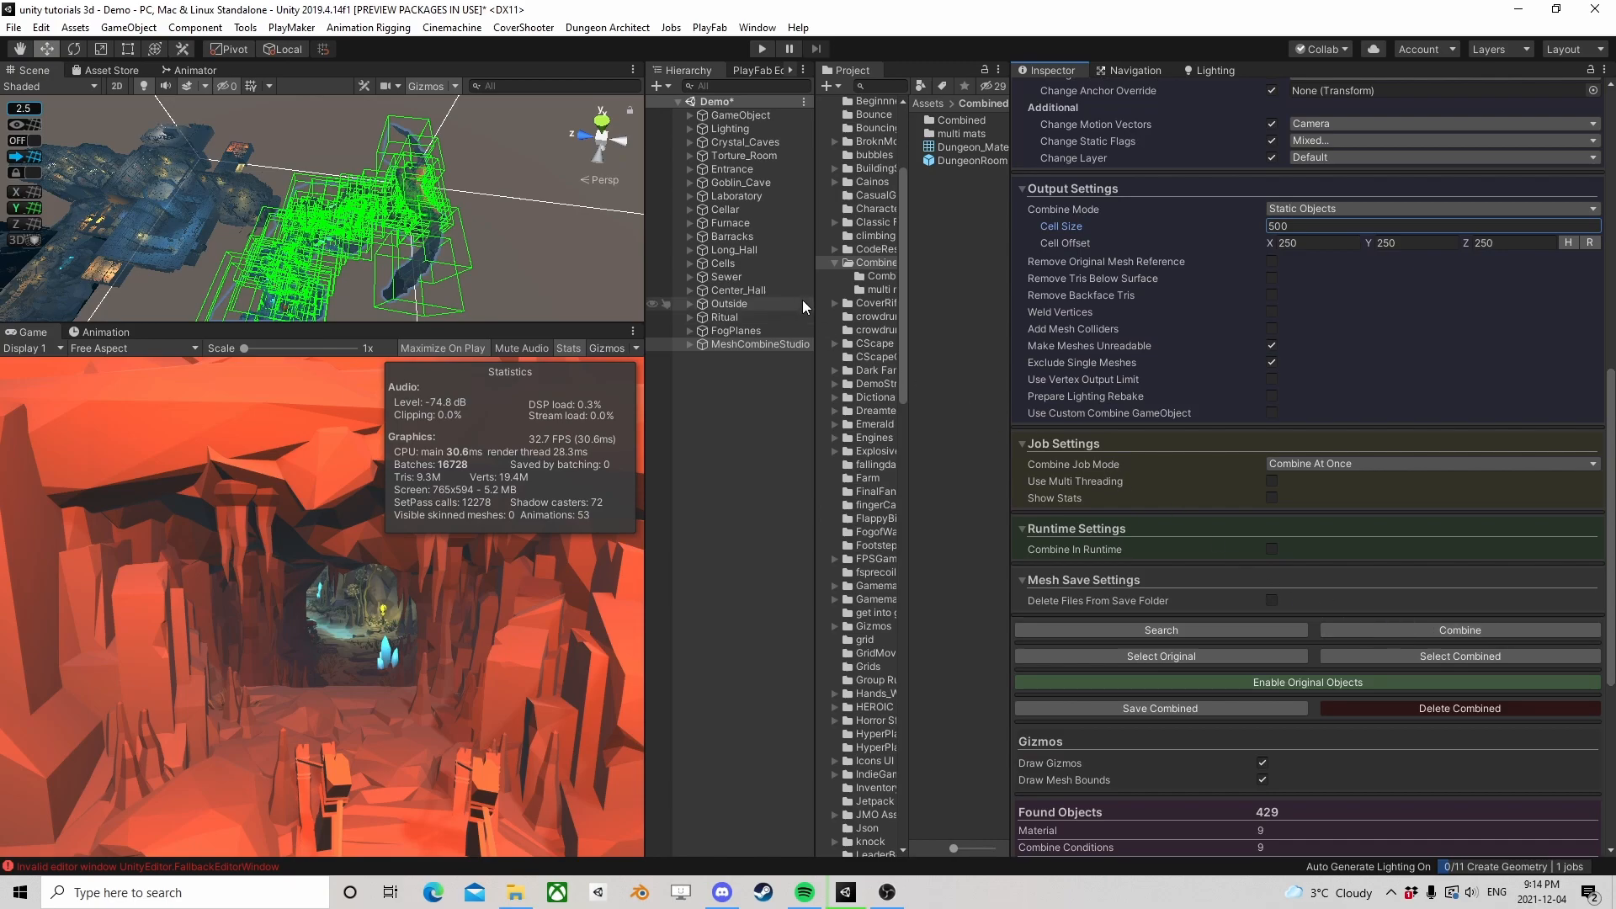
{"action": "scroll", "coordinate": [1157, 593], "scroll_direction": "down", "scroll_amount": 5}
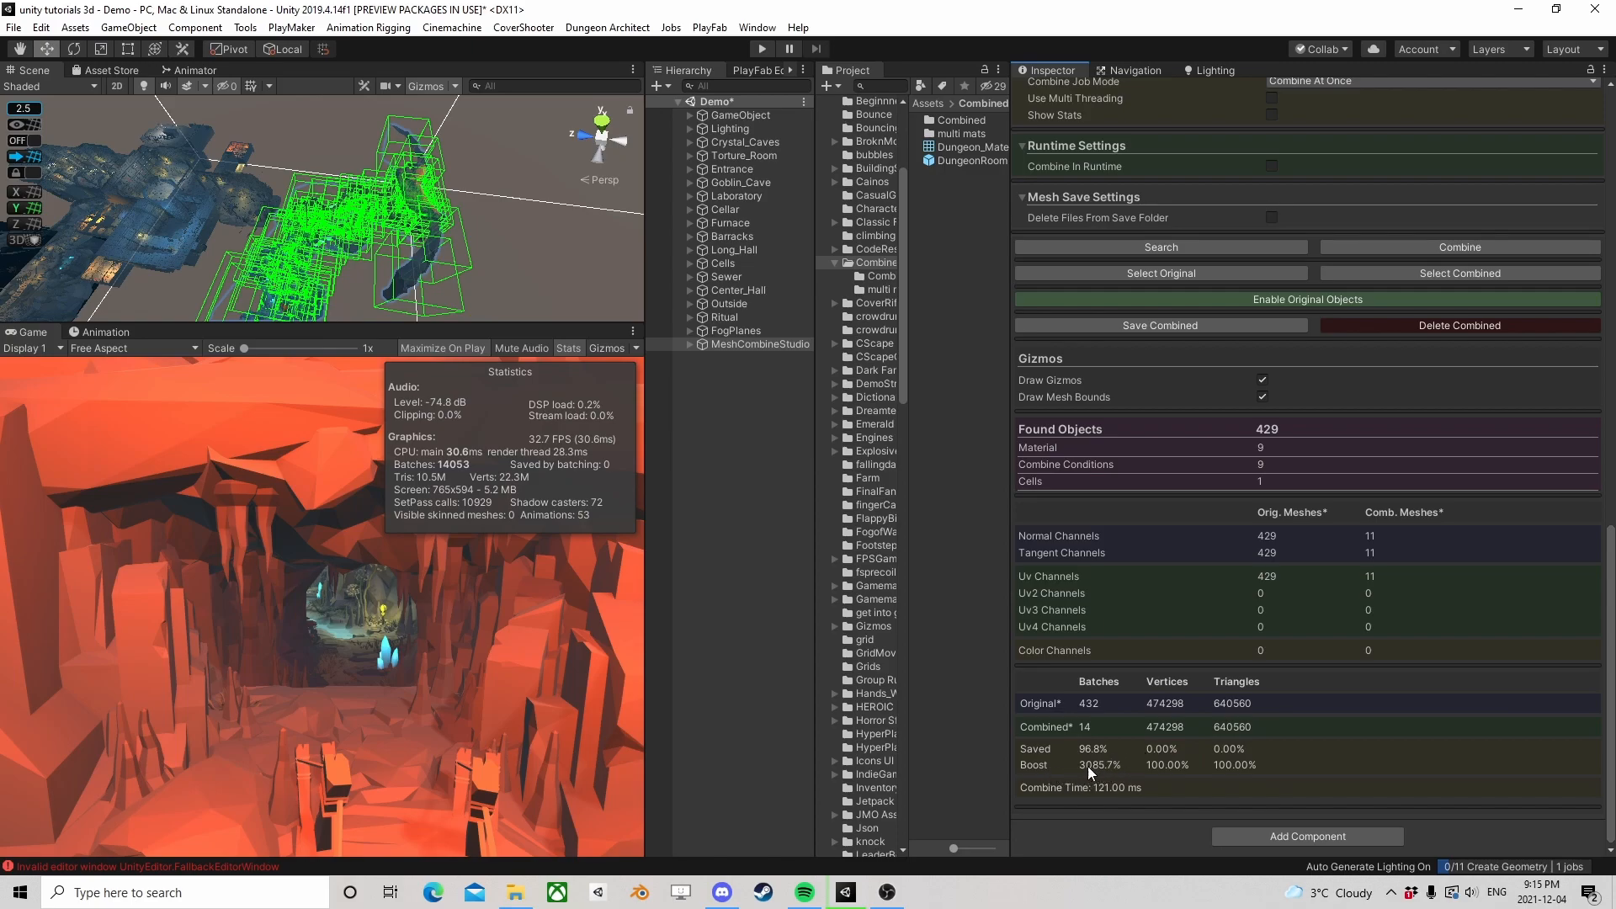
Start saving the combined meshes and browse to the Assets/CombinedRooms/Combined folder as the destination
{"action": "left_click", "coordinate": [1235, 325]}
{"action": "scroll", "coordinate": [401, 174], "scroll_direction": "down", "scroll_amount": 4}
{"action": "scroll", "coordinate": [239, 319], "scroll_direction": "down", "scroll_amount": 4}
{"action": "scroll", "coordinate": [245, 321], "scroll_direction": "up", "scroll_amount": 8}
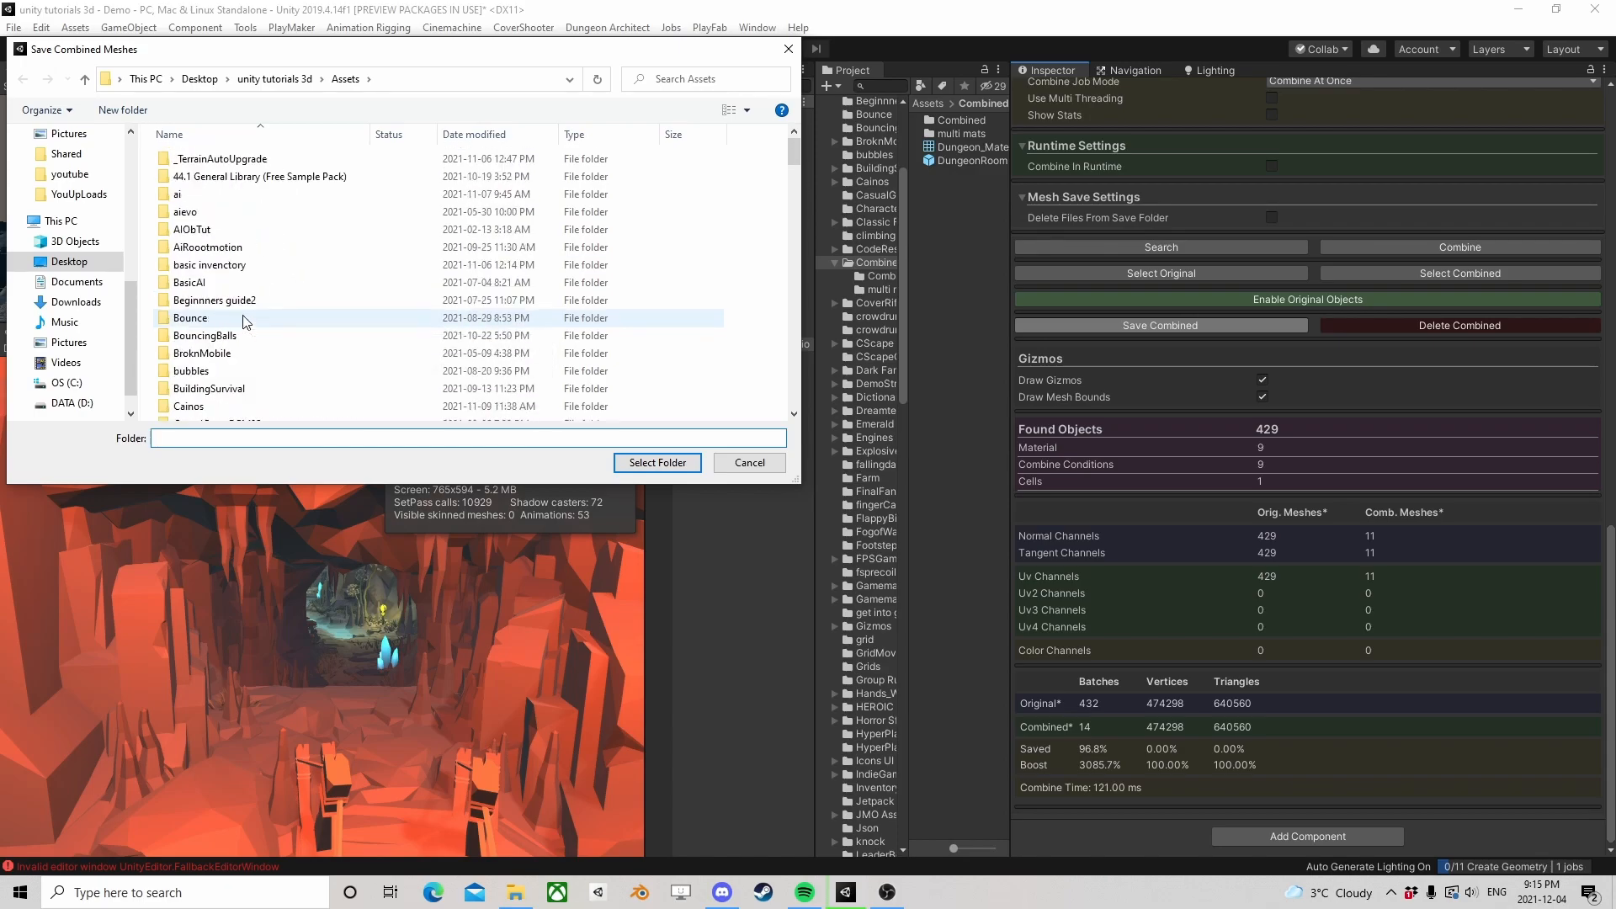
{"action": "scroll", "coordinate": [244, 321], "scroll_direction": "down", "scroll_amount": 6}
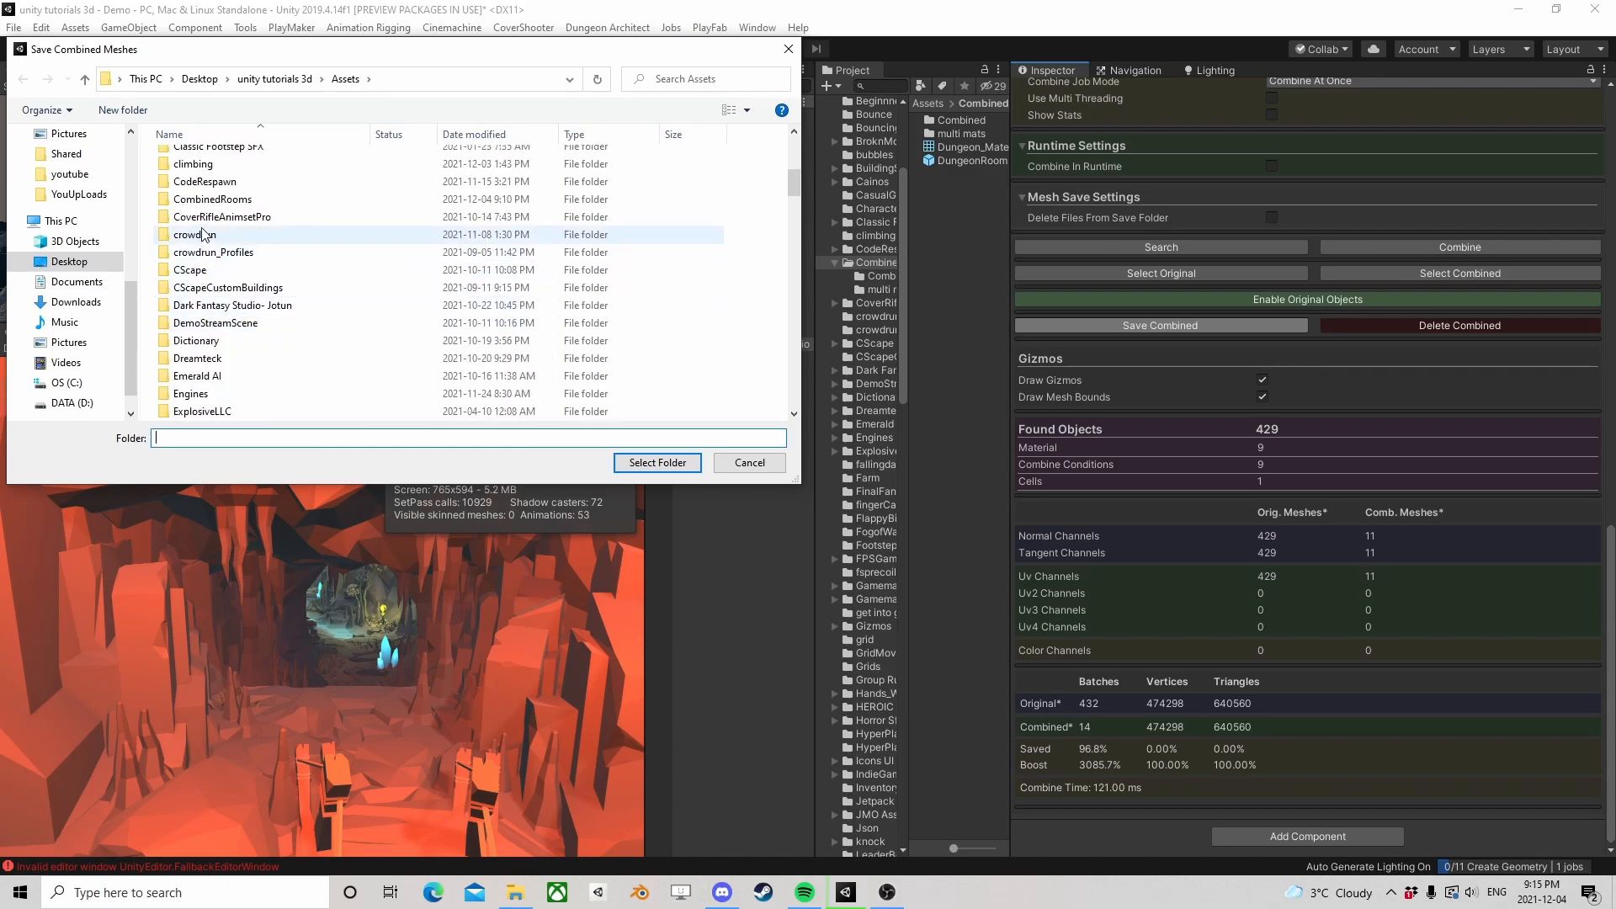
{"action": "double_click", "coordinate": [199, 201]}
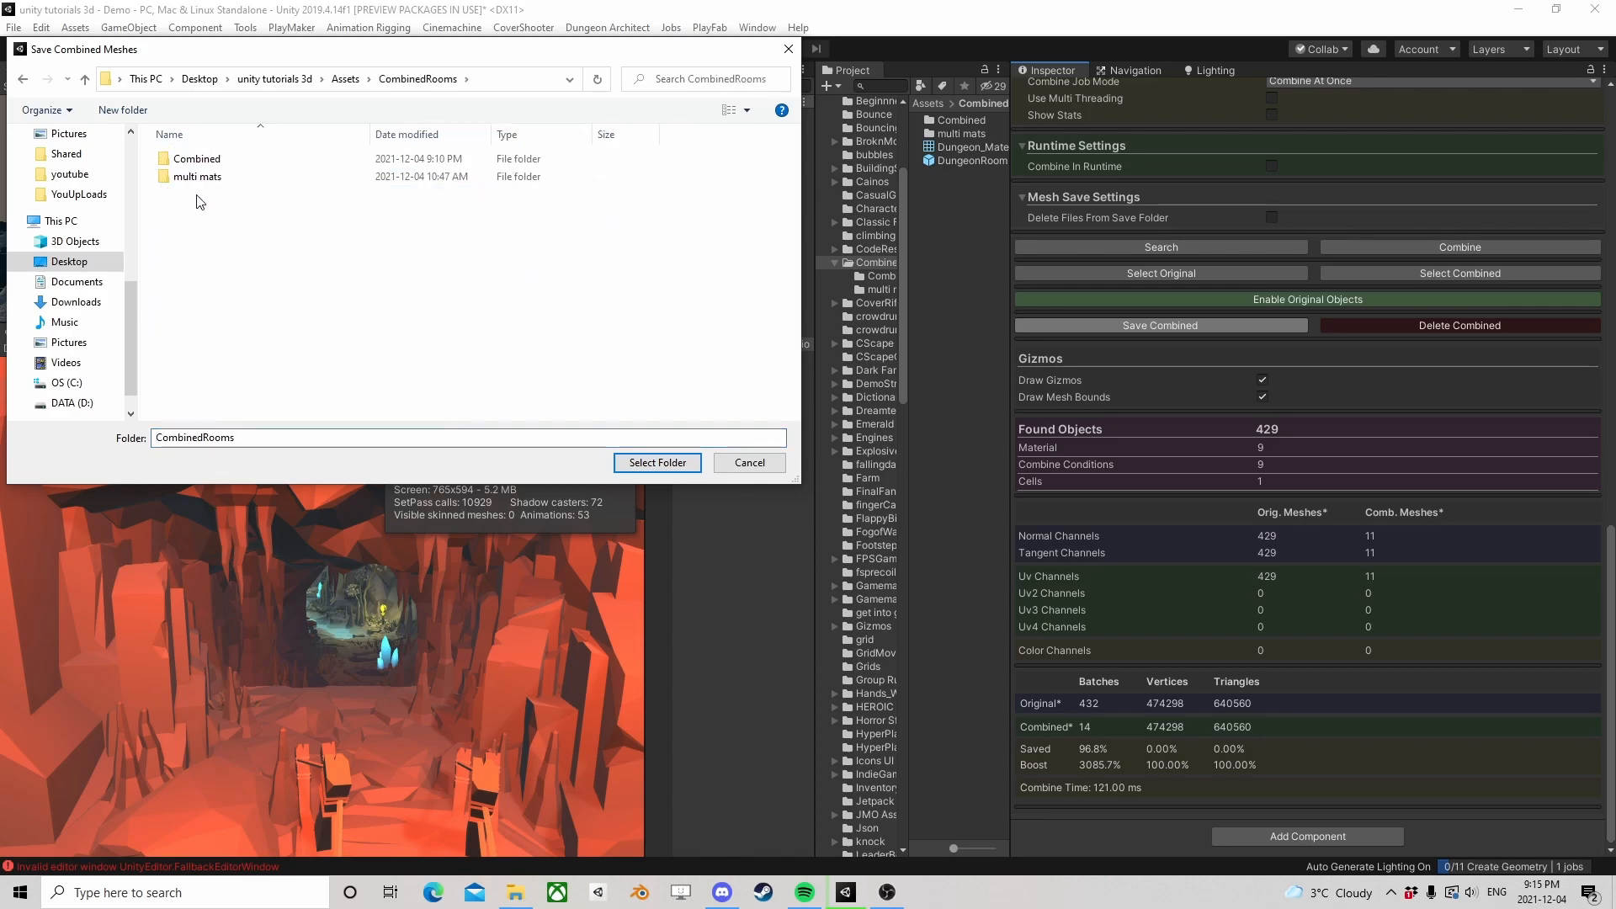
{"action": "double_click", "coordinate": [194, 159]}
Create a folder named CyrstalCaves inside Combined and save the combined meshes into it
{"action": "right_click", "coordinate": [196, 187]}
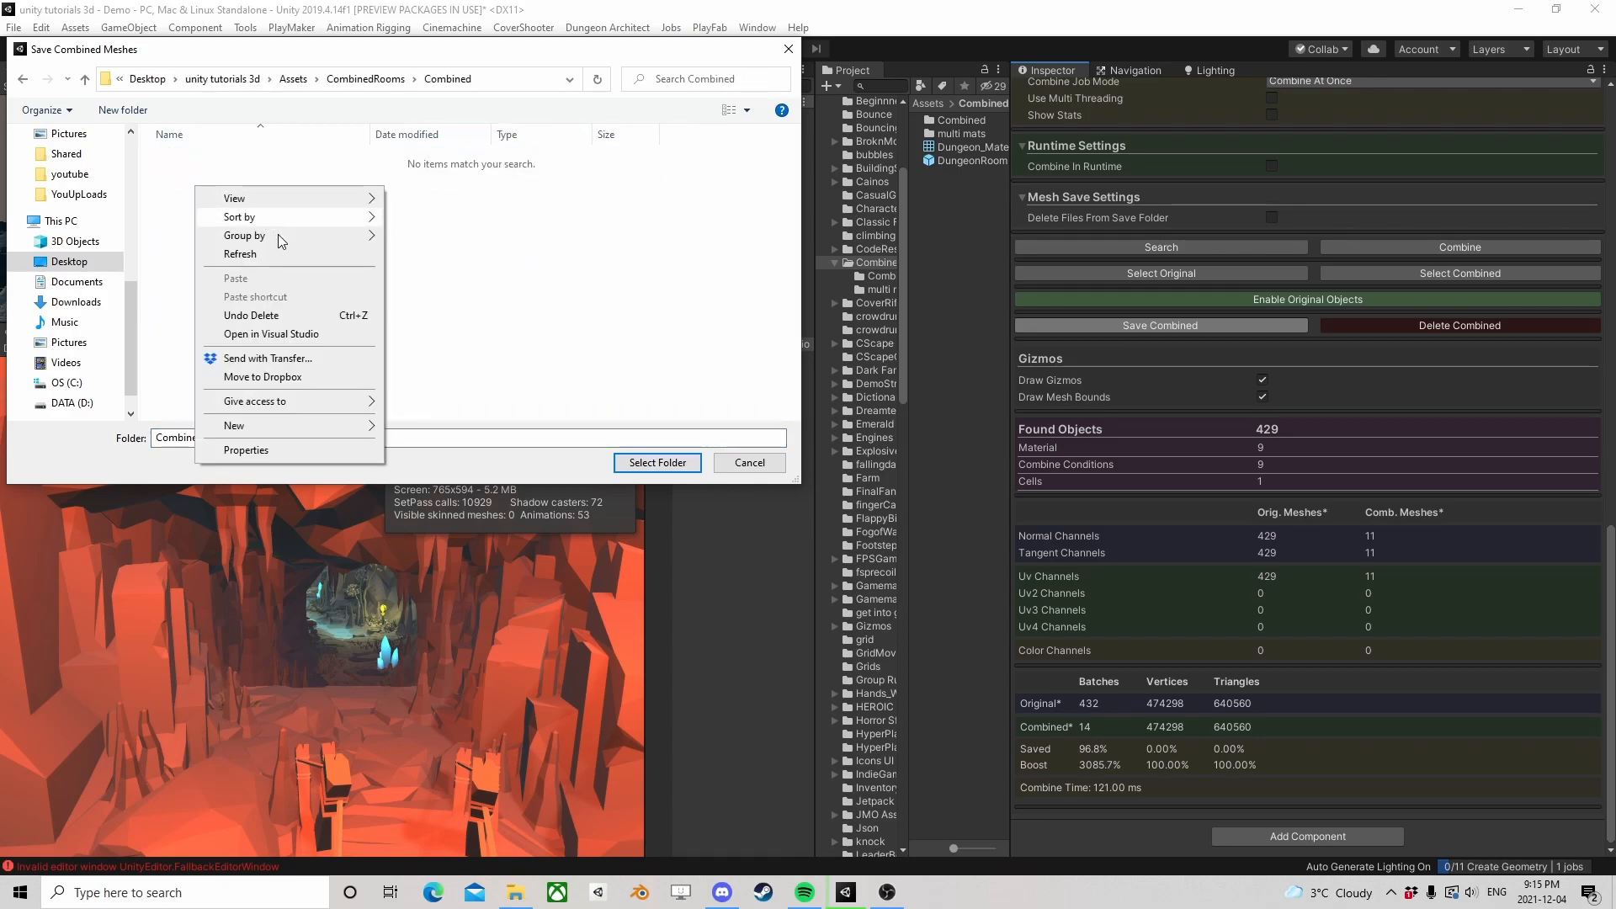
{"action": "mouse_move", "coordinate": [252, 425]}
{"action": "left_click", "coordinate": [507, 431]}
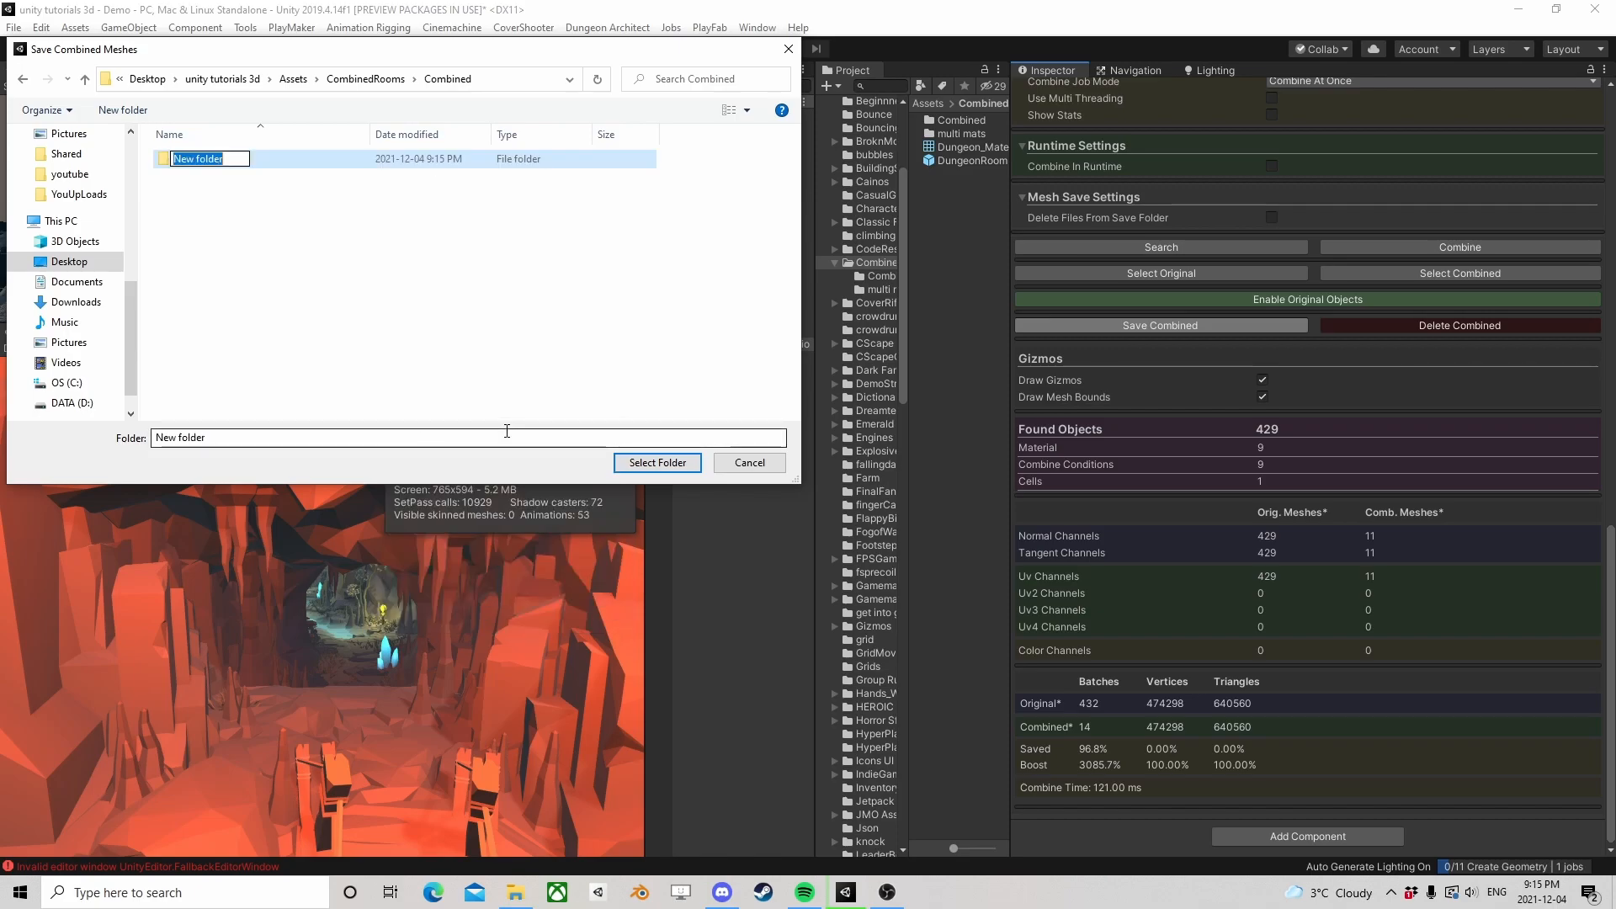
{"action": "type", "text": "CyrstalCaves"}
{"action": "key", "text": "Return"}
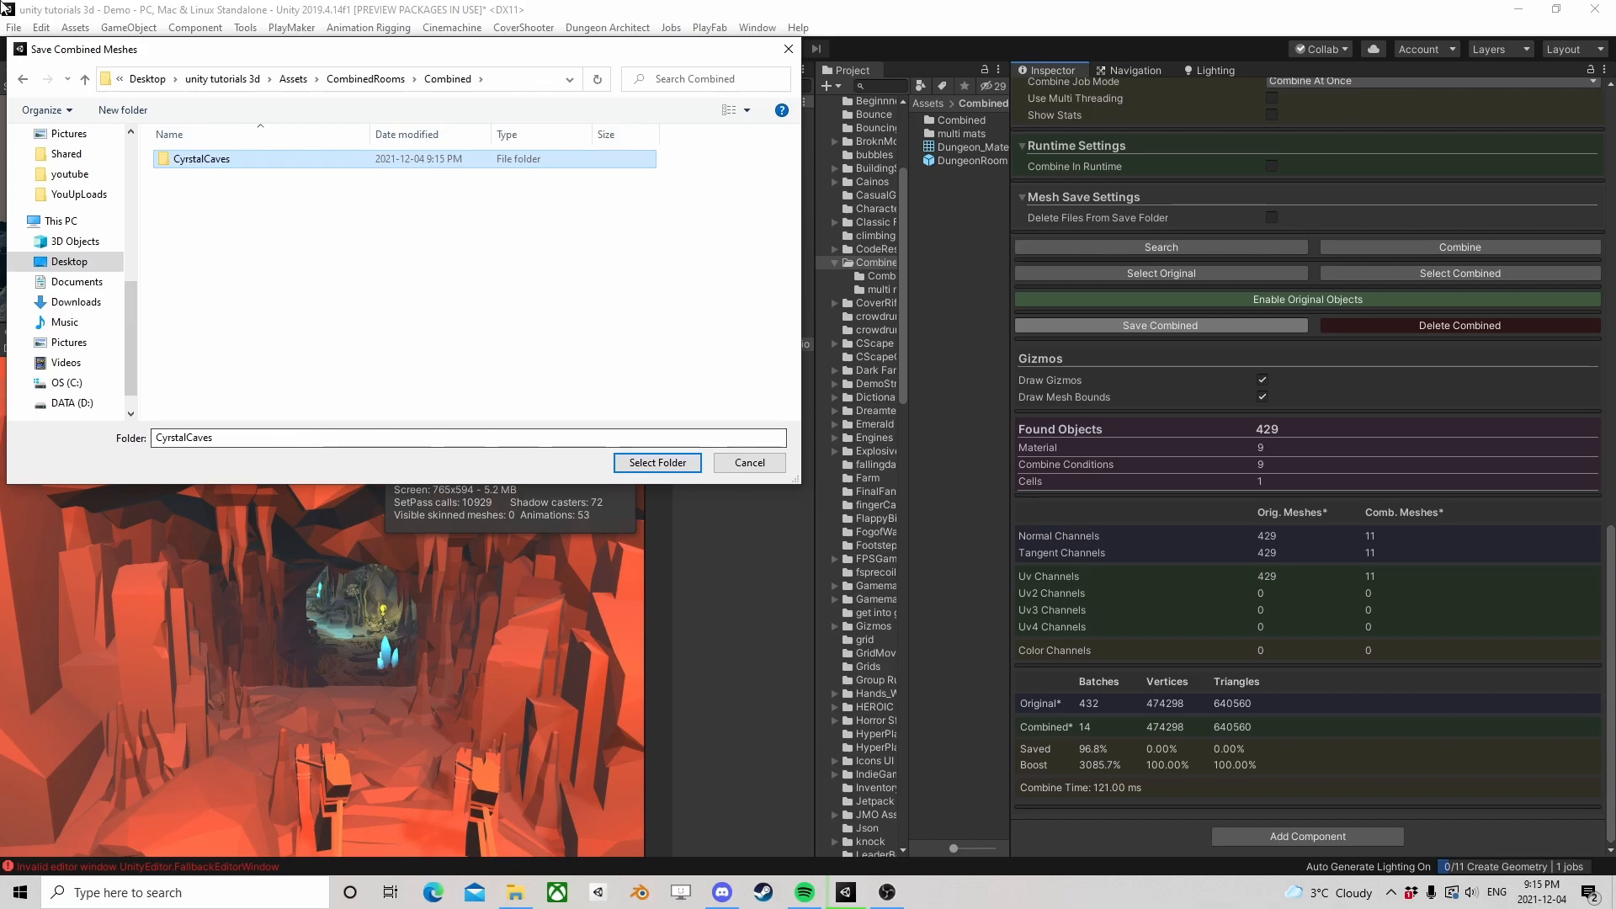
{"action": "double_click", "coordinate": [219, 162]}
{"action": "left_click", "coordinate": [644, 463]}
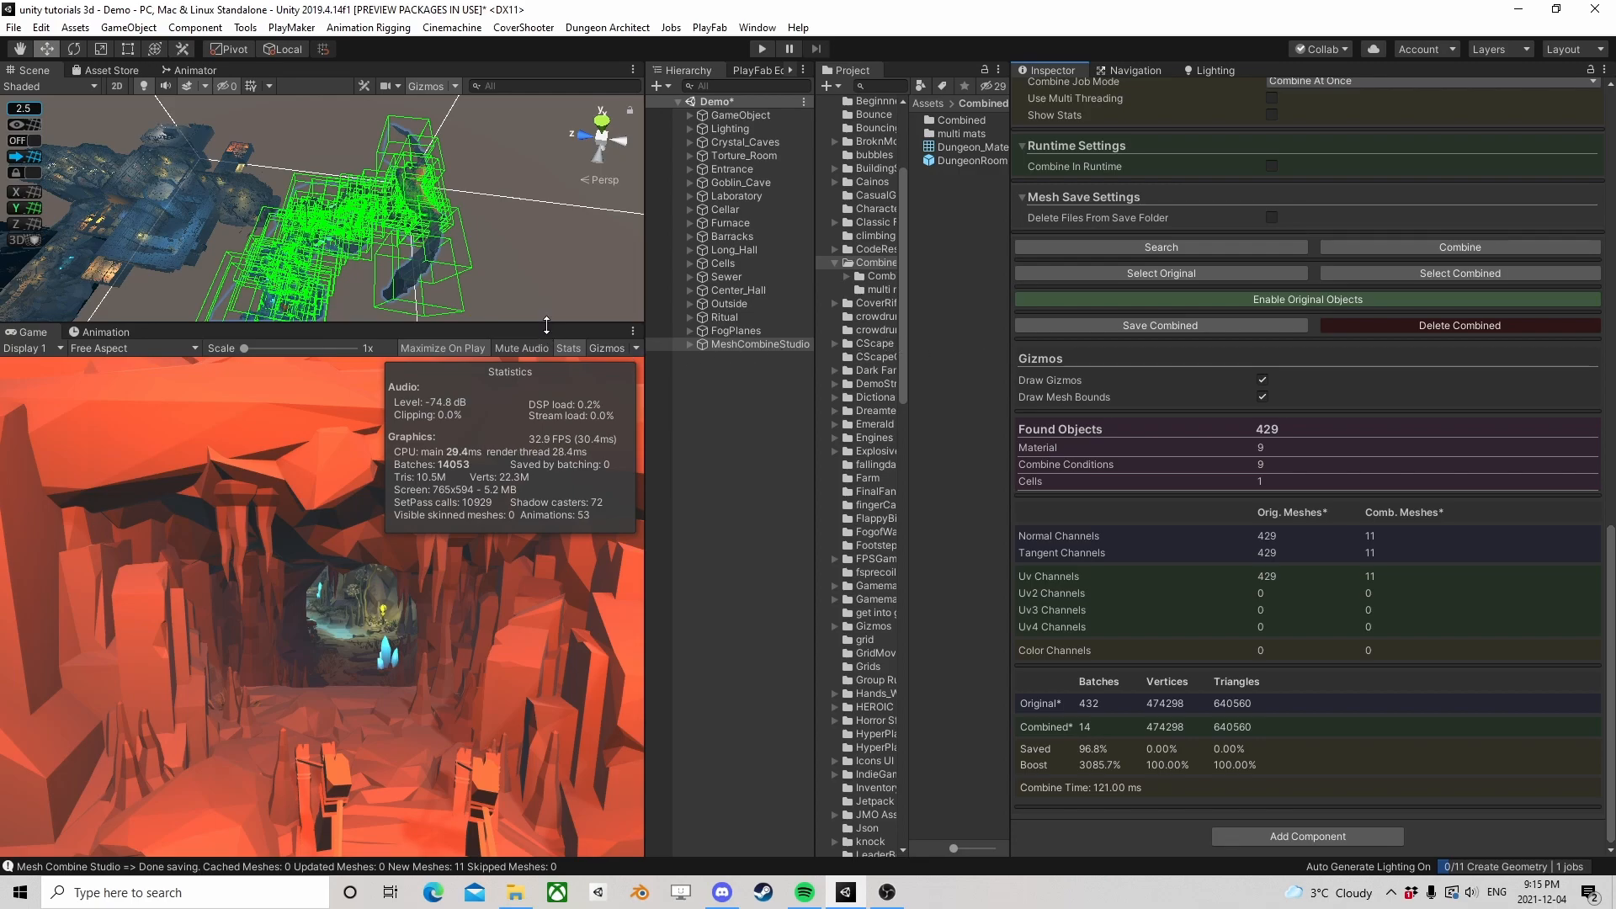
Enlarge the scene view and examine the combined Crystal_Caves meshes and their bounds from several angles
{"action": "left_click_drag", "start_coordinate": [546, 325], "coordinate": [546, 499]}
{"action": "middle_click_drag", "start_coordinate": [427, 367], "coordinate": [370, 325]}
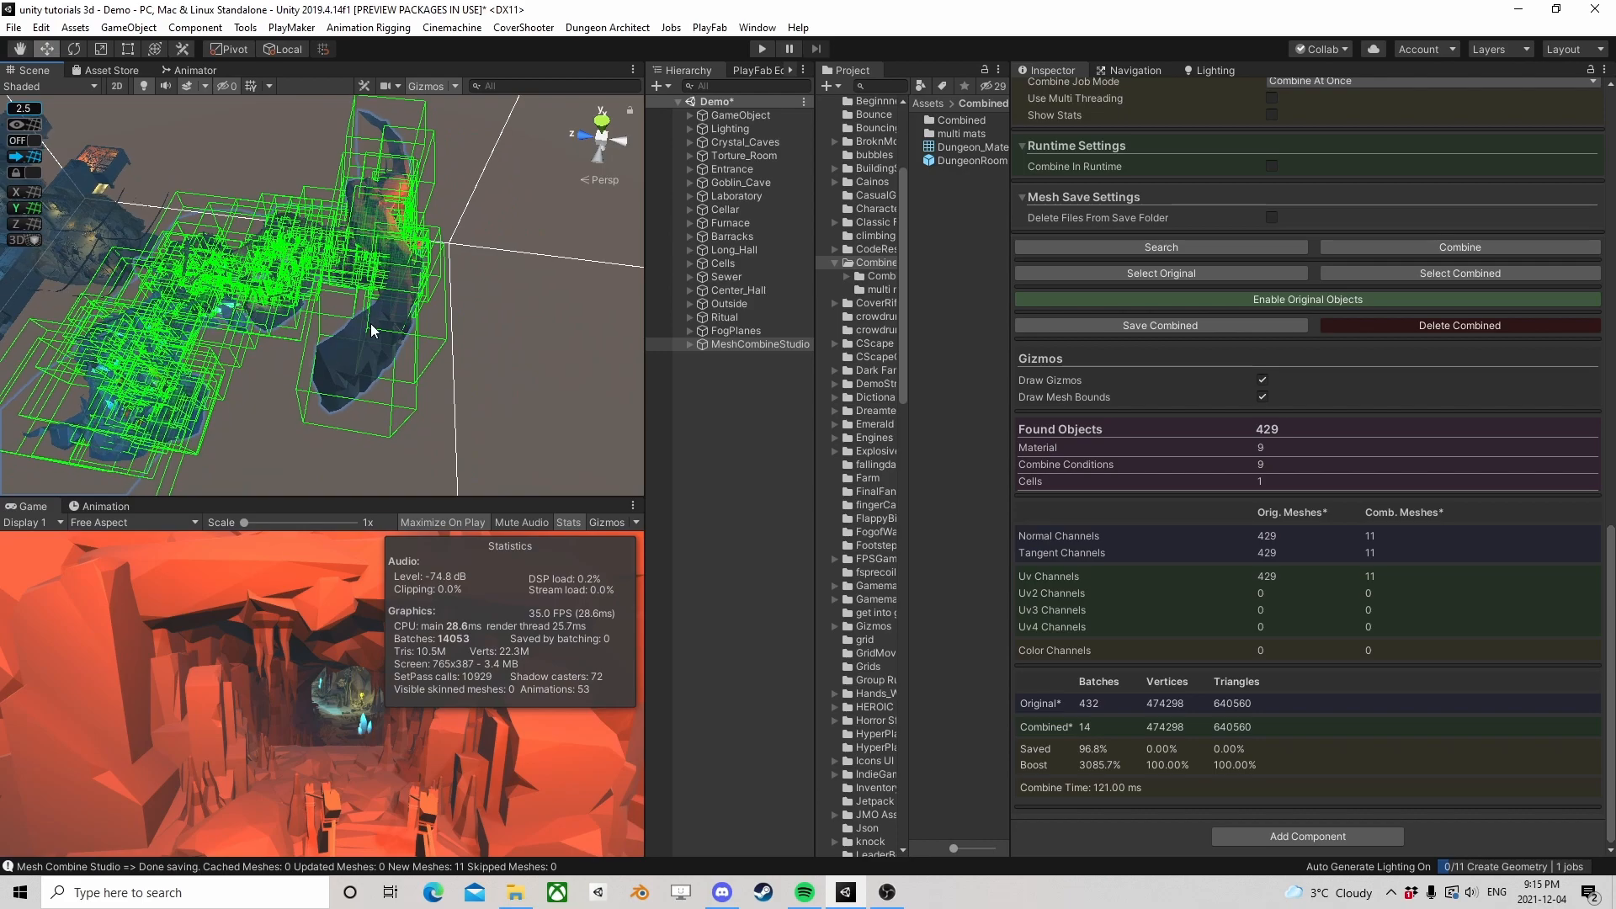
{"action": "scroll", "coordinate": [371, 325], "scroll_direction": "up", "scroll_amount": 2}
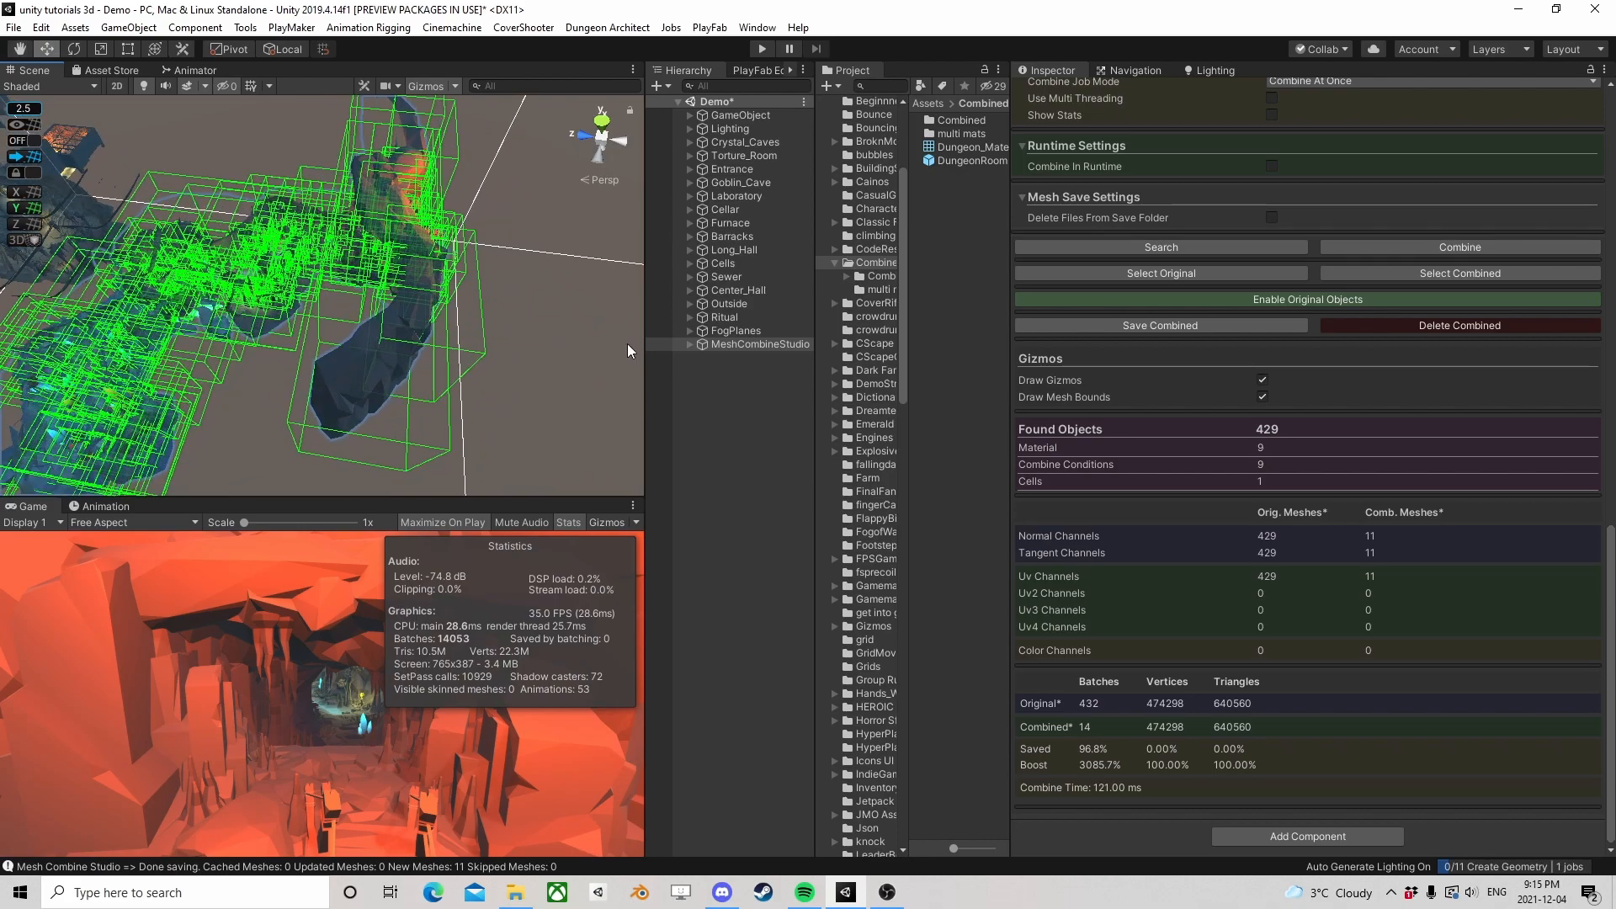
{"action": "right_click_drag", "start_coordinate": [397, 371], "coordinate": [397, 294]}
{"action": "scroll", "coordinate": [422, 306], "scroll_direction": "up", "scroll_amount": 1}
{"action": "scroll", "coordinate": [422, 309], "scroll_direction": "up", "scroll_amount": 1}
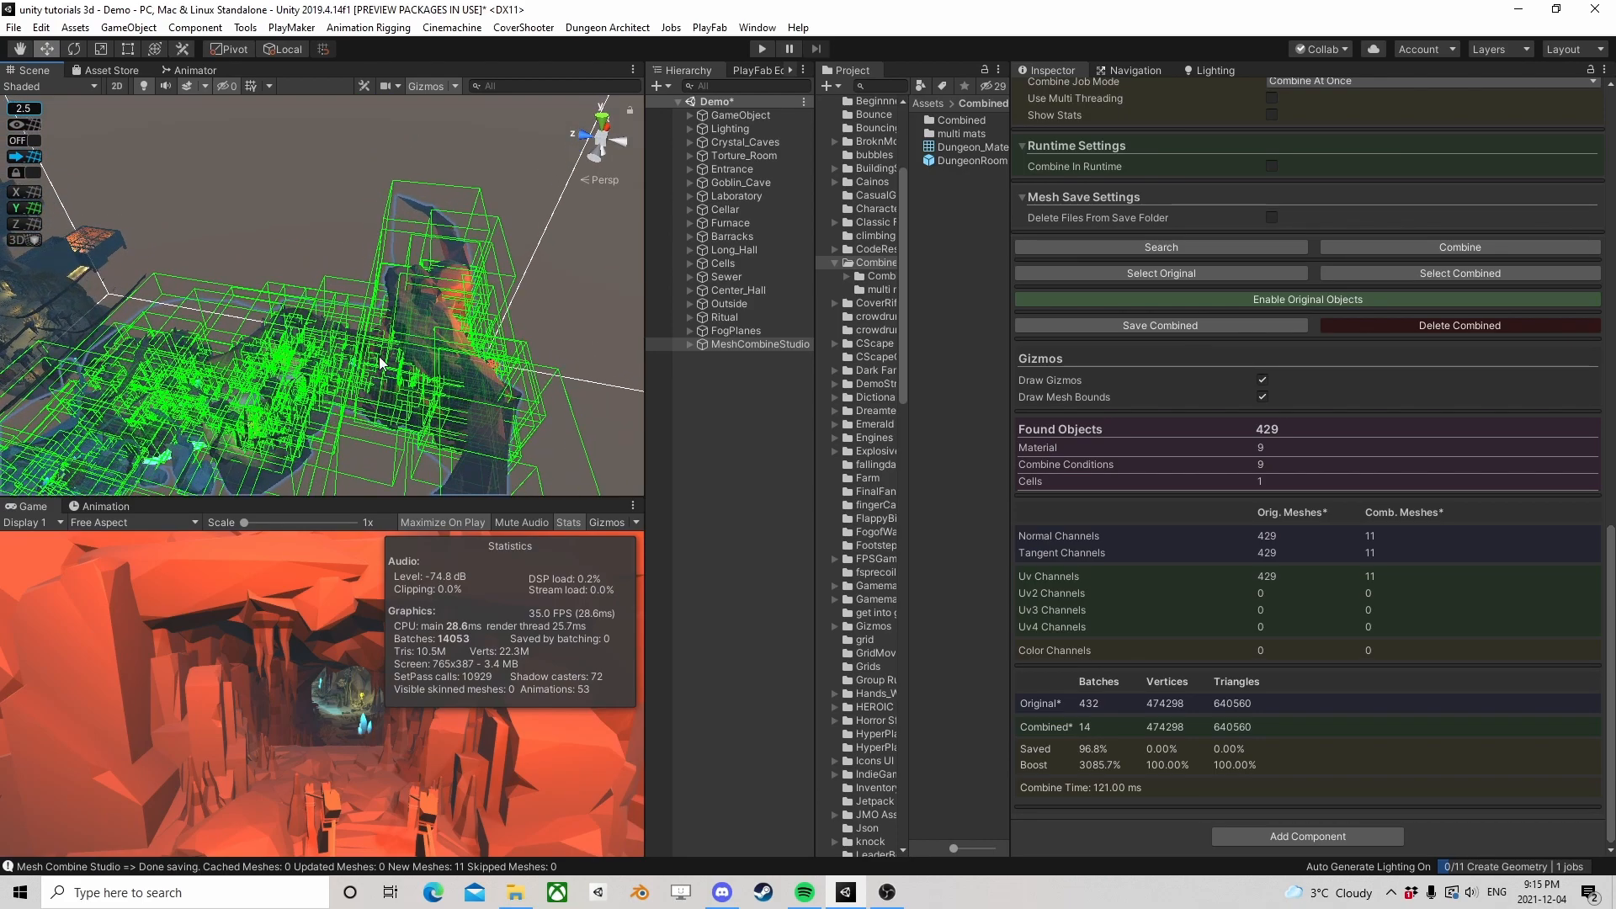
{"action": "middle_click_drag", "start_coordinate": [380, 360], "coordinate": [291, 263]}
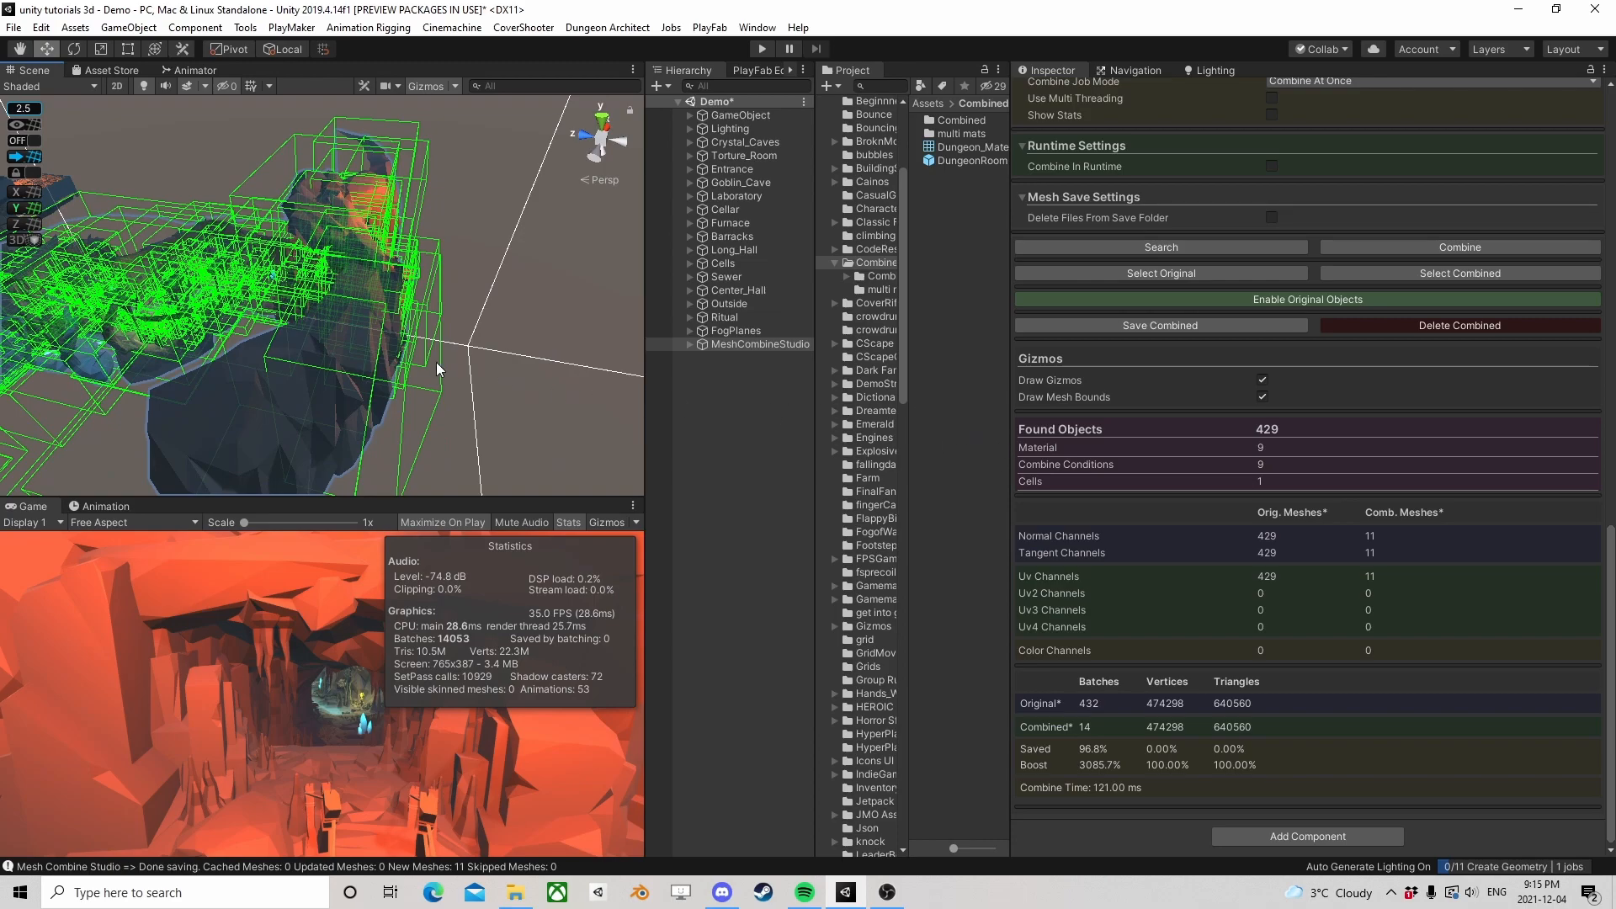
{"action": "scroll", "coordinate": [416, 359], "scroll_direction": "up", "scroll_amount": 1}
{"action": "right_click_drag", "start_coordinate": [320, 364], "coordinate": [523, 384]}
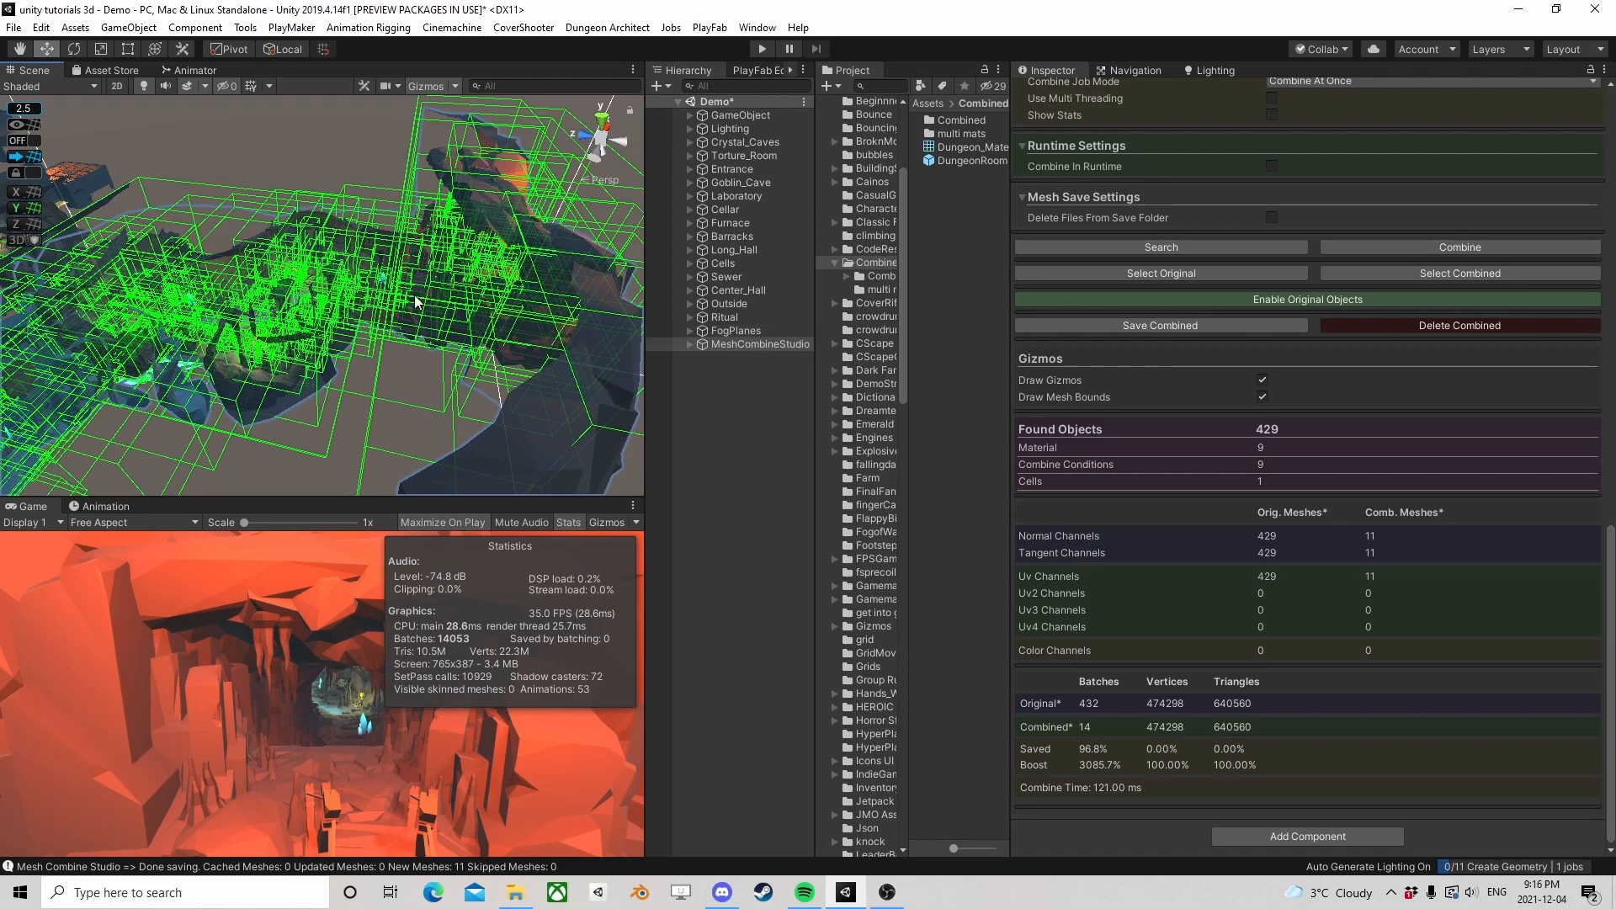
Delete MeshCombineStudio's combined output from the scene and deactivate the original Crystal_Caves object
{"action": "left_click", "coordinate": [731, 344]}
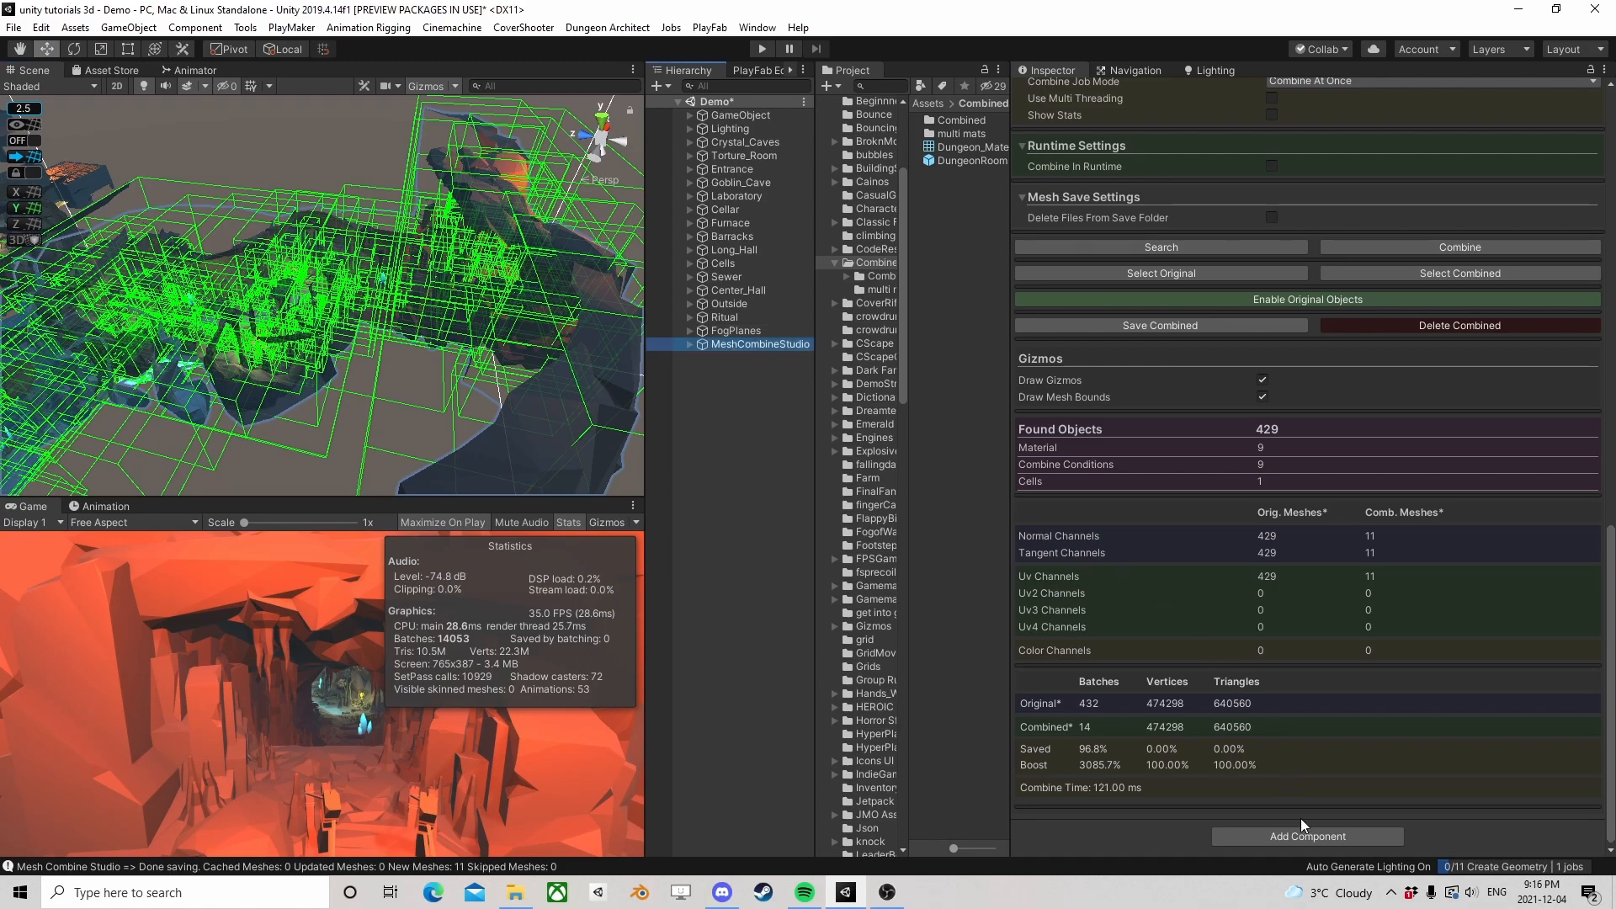
{"action": "left_click", "coordinate": [1416, 330]}
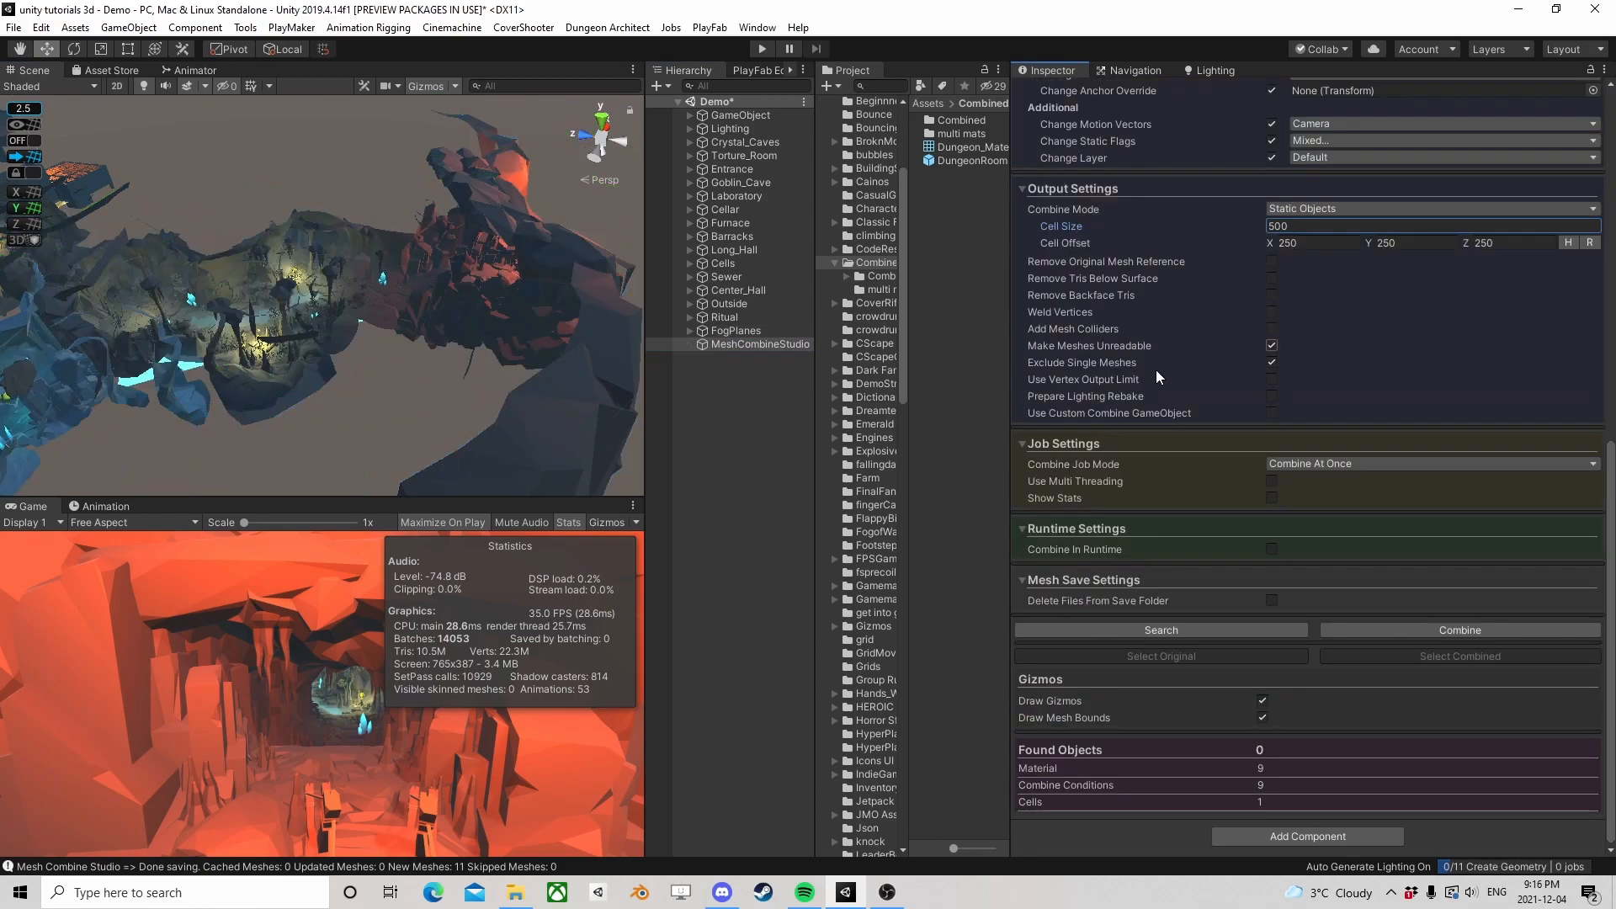
{"action": "left_click", "coordinate": [730, 142]}
{"action": "left_click", "coordinate": [1055, 92]}
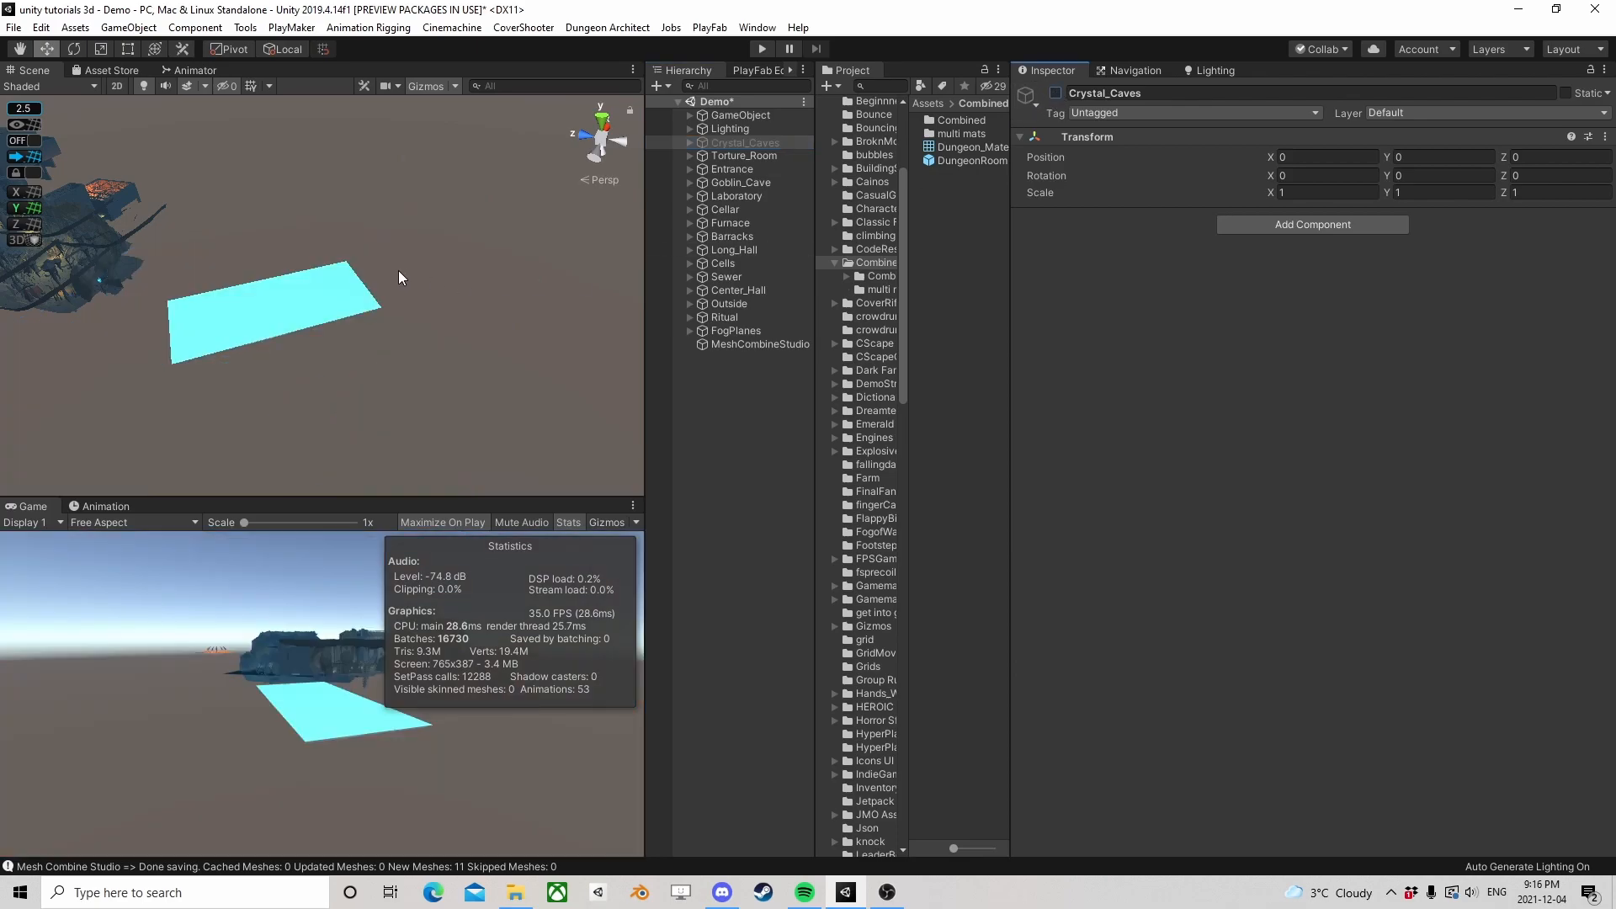
Create an empty object at the root of the scene hierarchy and name it CrystalCaves
{"action": "left_click", "coordinate": [695, 404]}
{"action": "right_click", "coordinate": [695, 397]}
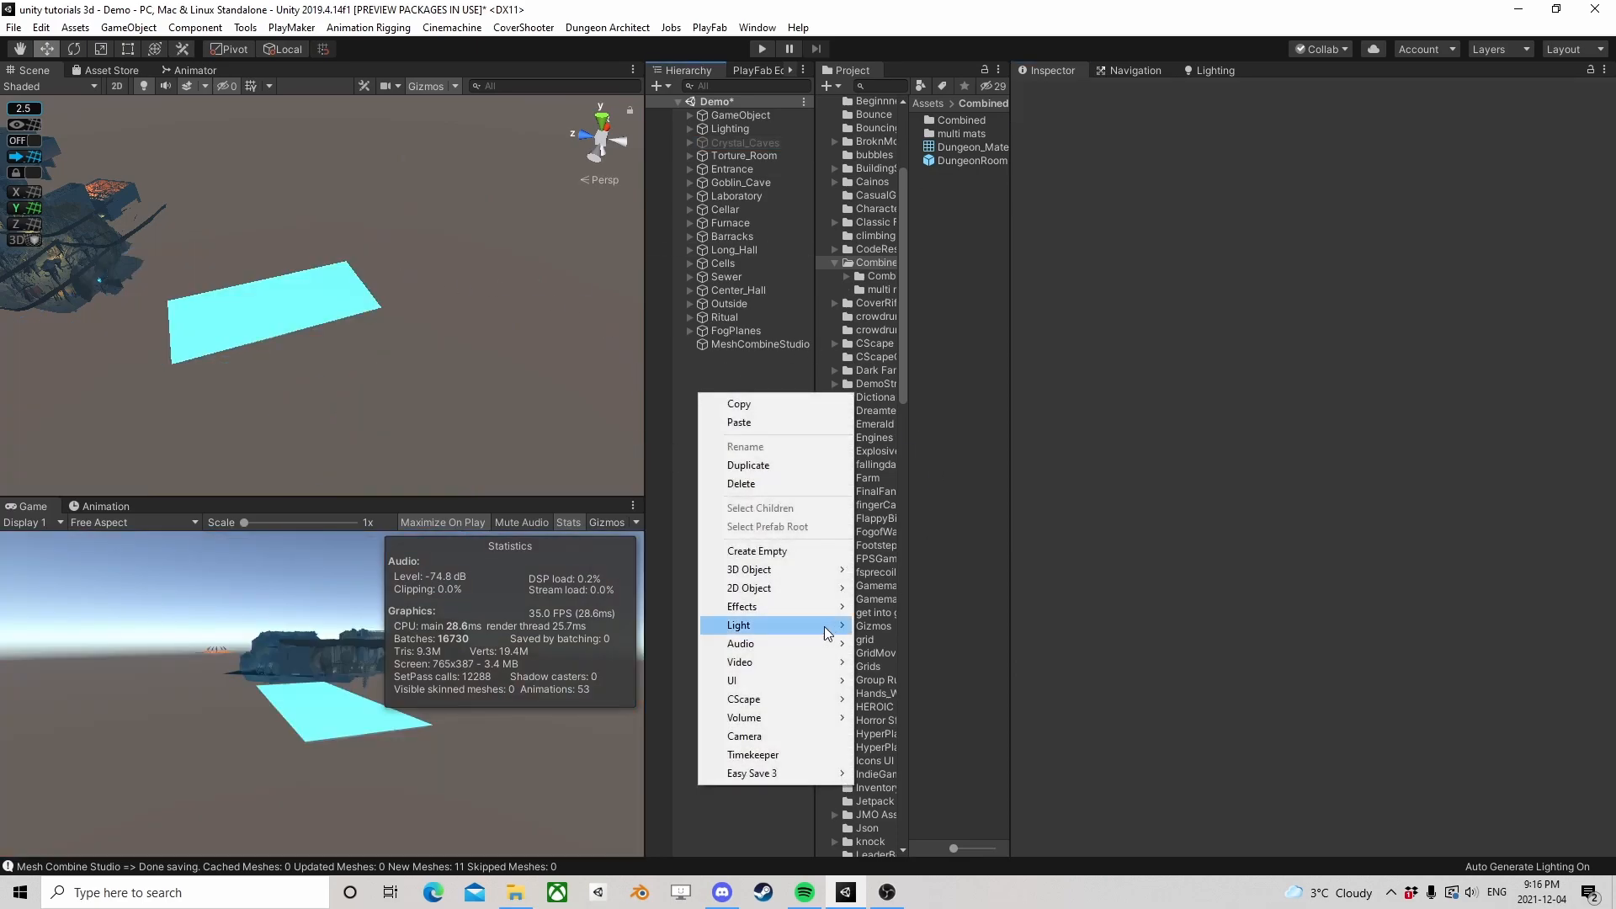
{"action": "left_click", "coordinate": [767, 551]}
{"action": "left_click", "coordinate": [753, 362]}
{"action": "type", "text": "CrystalCaves"}
{"action": "key", "text": "Return"}
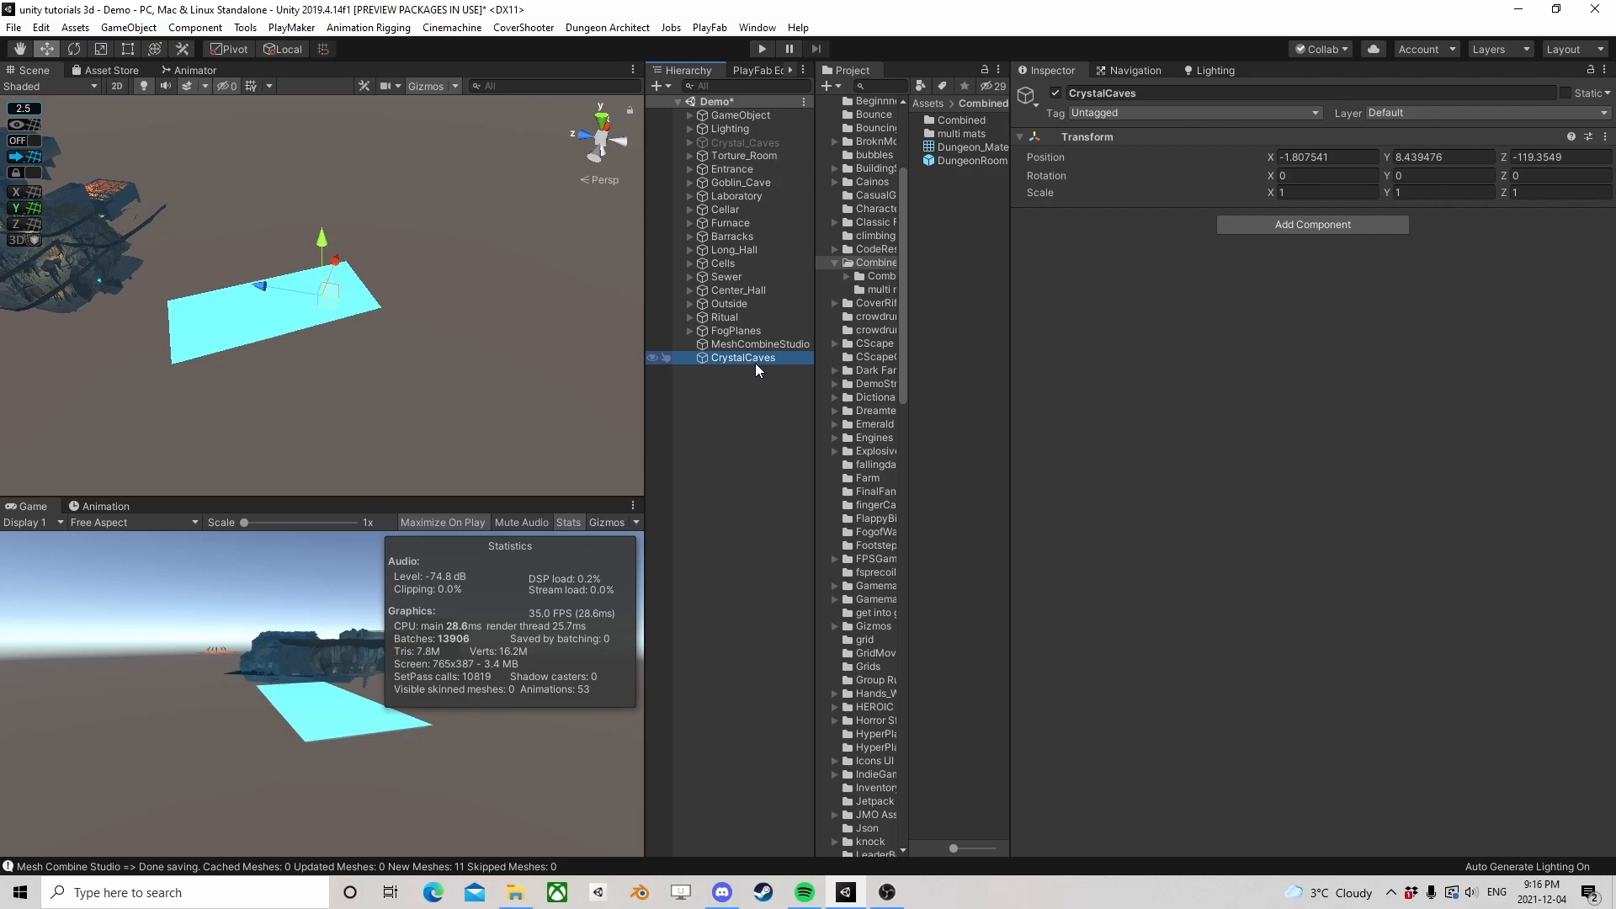
Check the original Crystal_Caves object's transform and set the new CrystalCaves object's position to 0, 0, 0
{"action": "left_click_drag", "start_coordinate": [763, 157], "coordinate": [754, 141]}
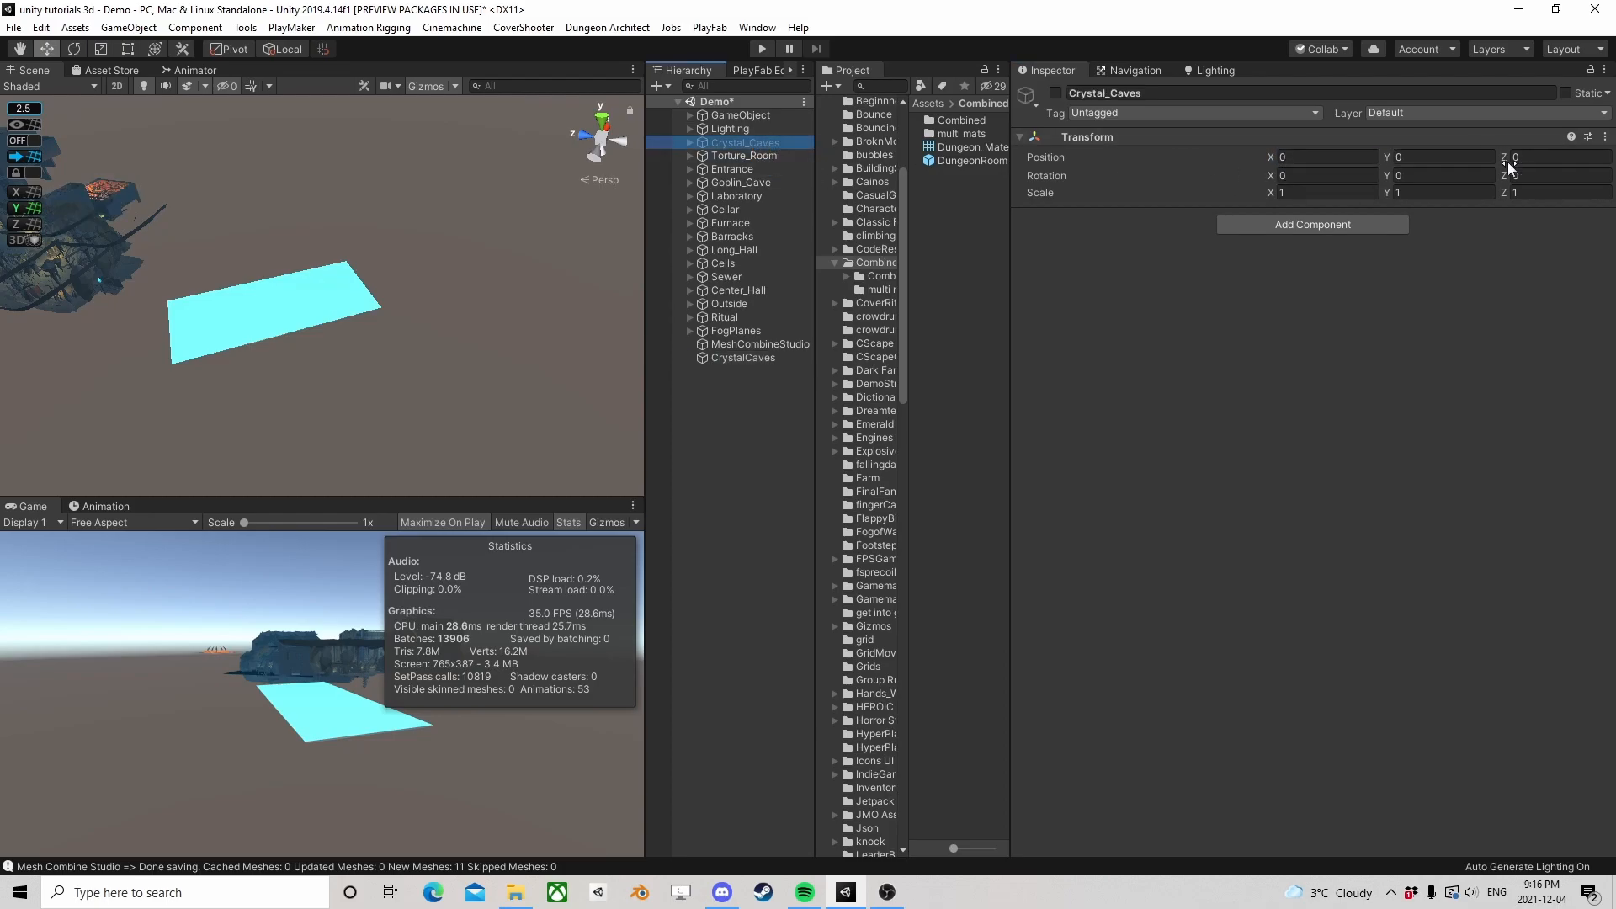
{"action": "left_click", "coordinate": [730, 357]}
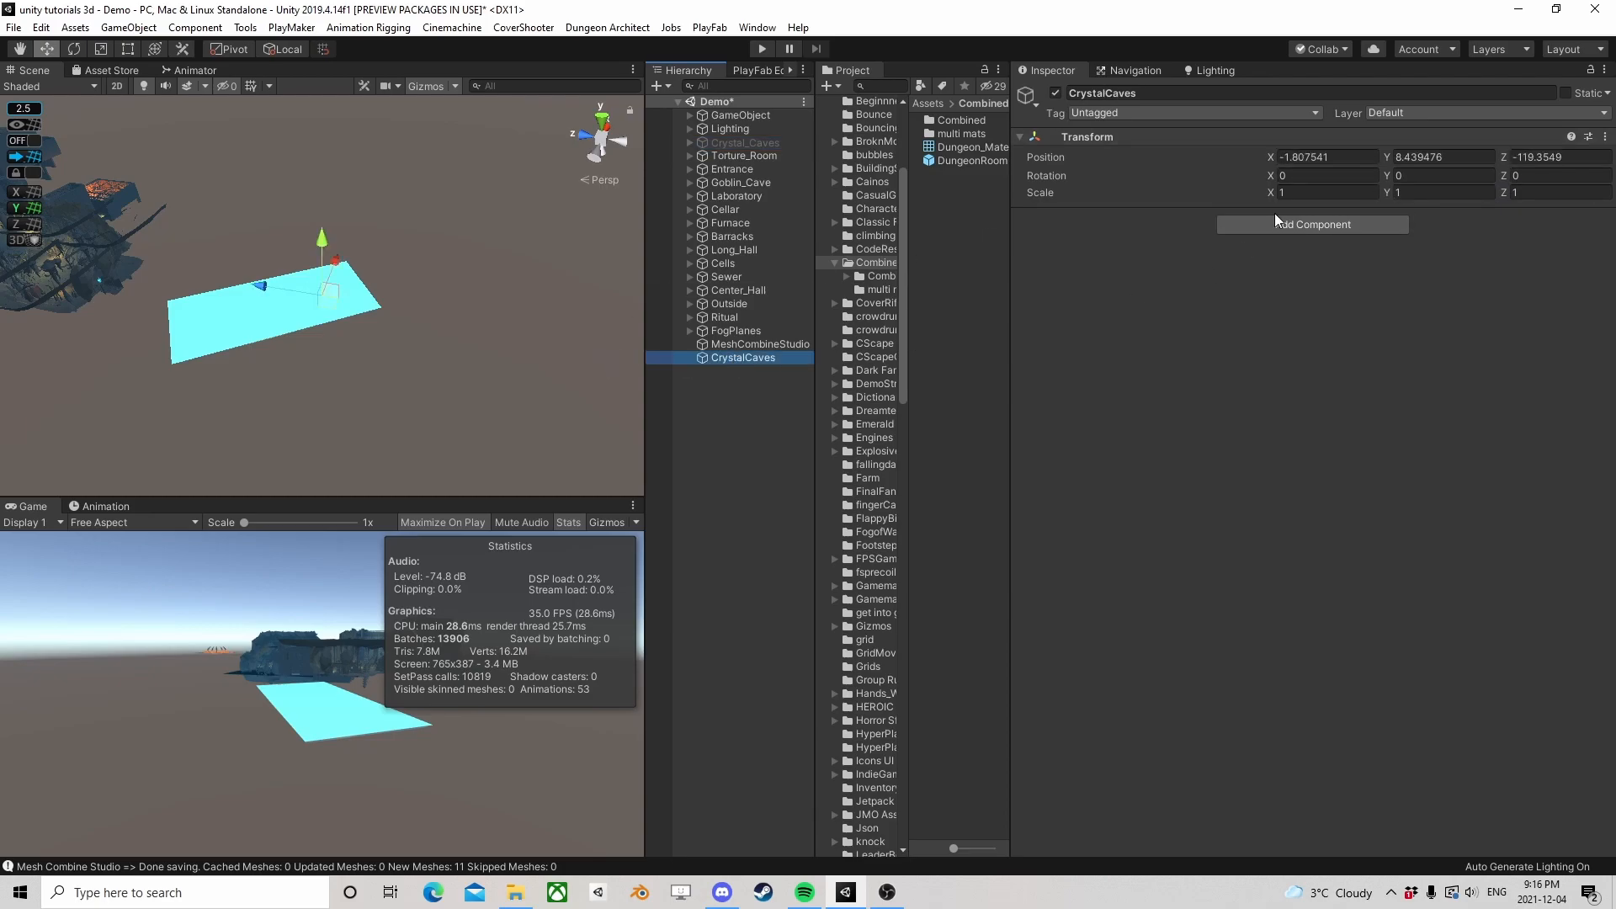
{"action": "left_click", "coordinate": [1313, 158]}
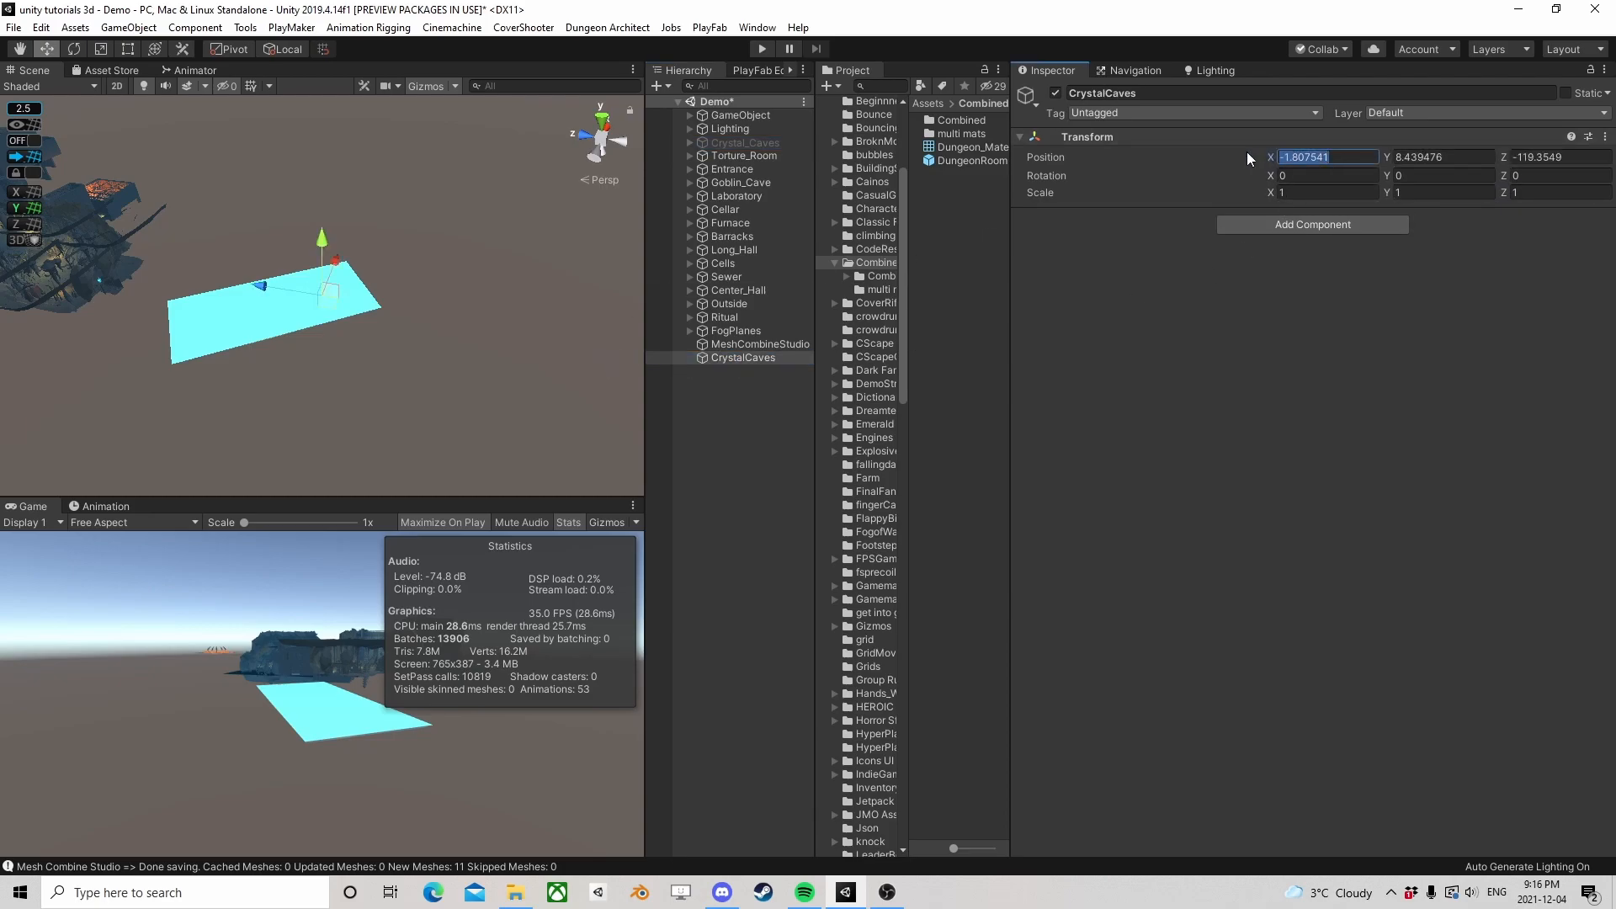
{"action": "type", "text": "0"}
{"action": "key", "text": "Tab"}
{"action": "type", "text": "0"}
{"action": "key", "text": "Tab"}
{"action": "type", "text": "0"}
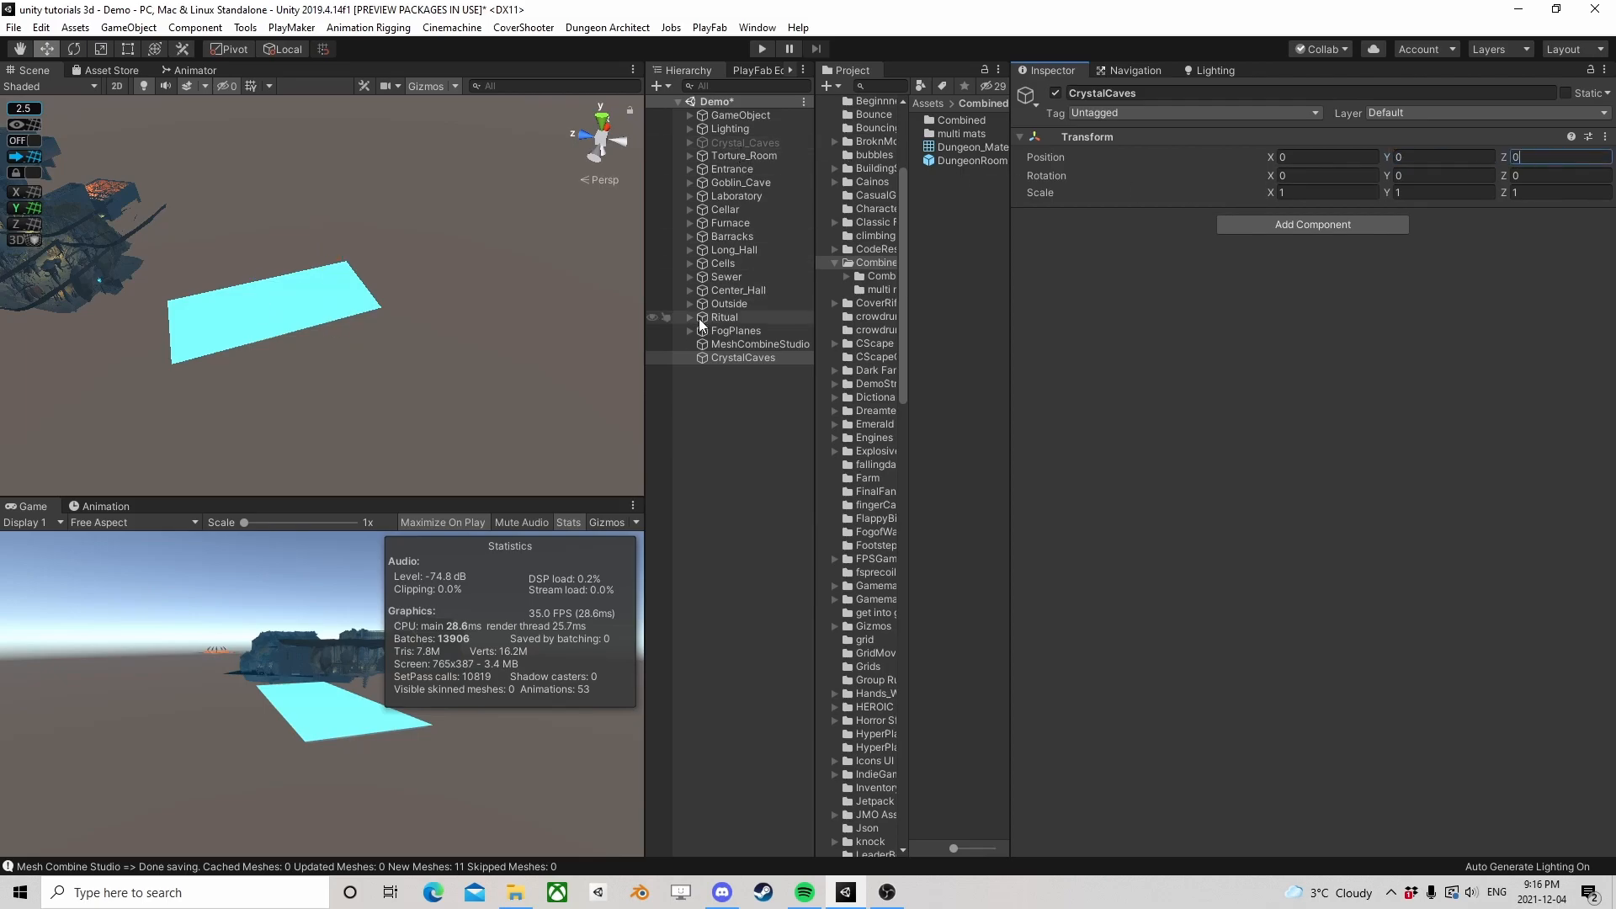
Add an empty child object under CrystalCaves
{"action": "left_click", "coordinate": [732, 357]}
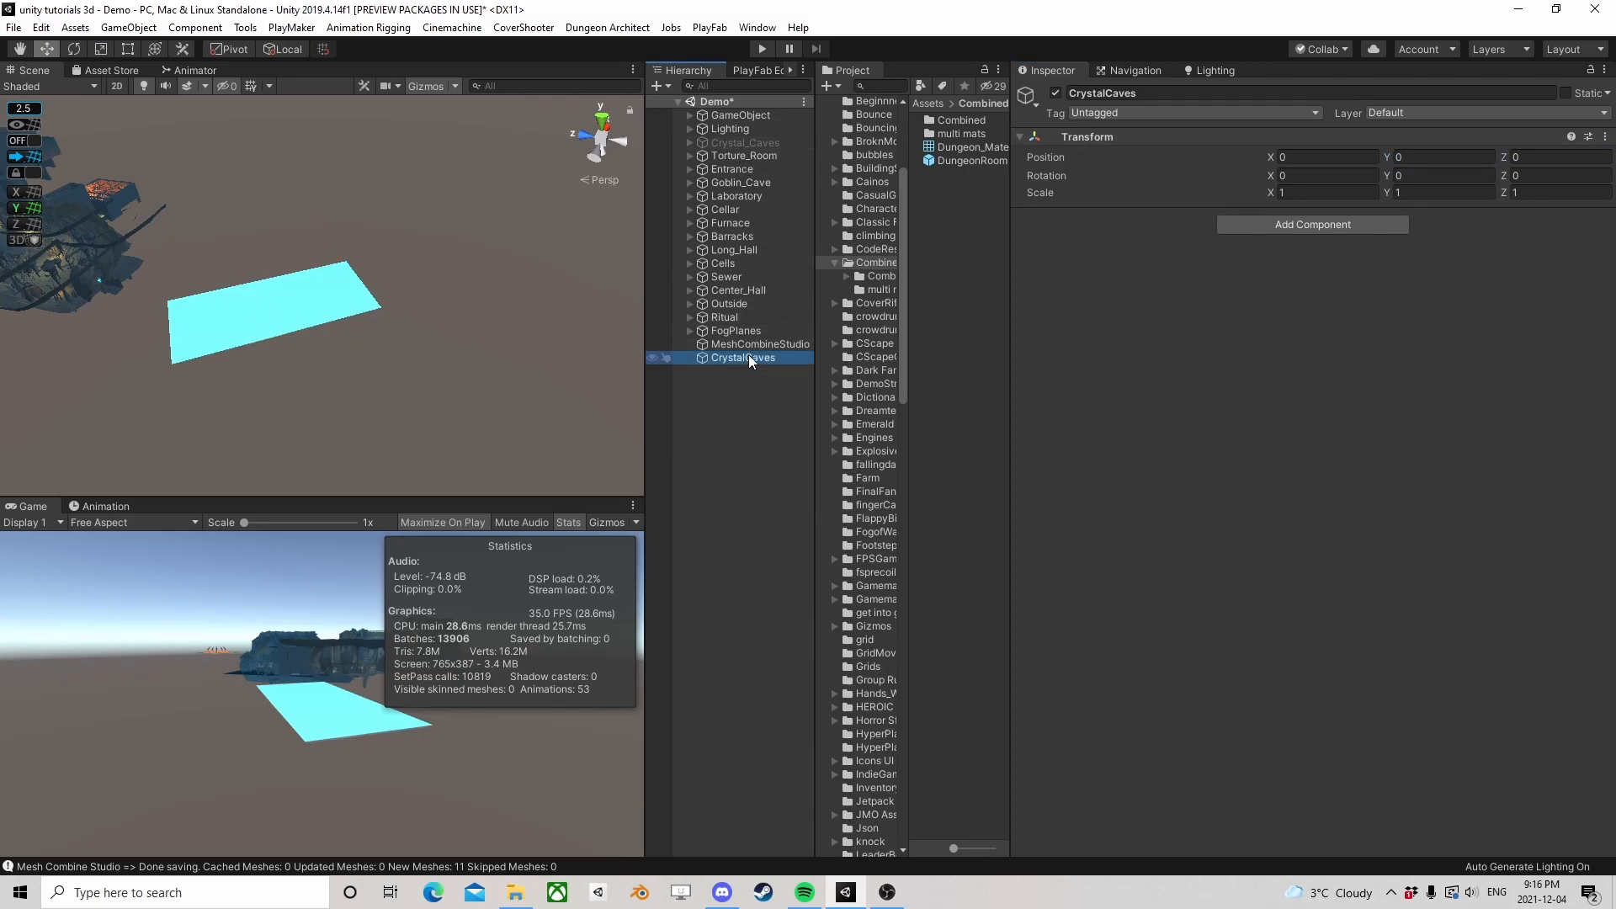
{"action": "right_click", "coordinate": [731, 356]}
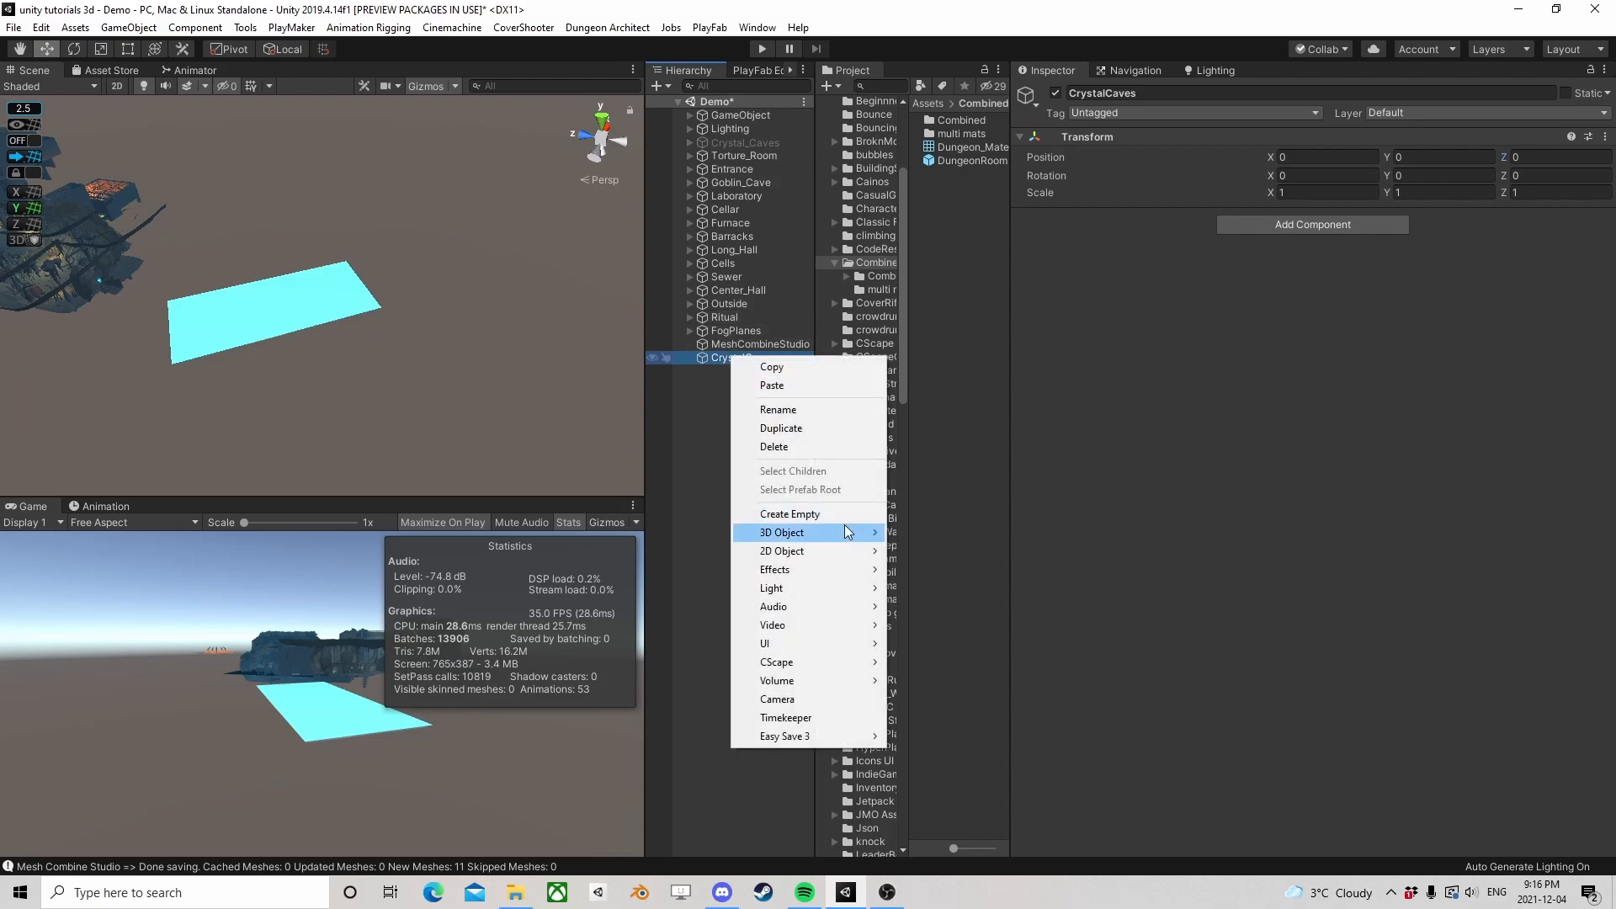
{"action": "left_click", "coordinate": [814, 514]}
{"action": "left_click", "coordinate": [978, 344]}
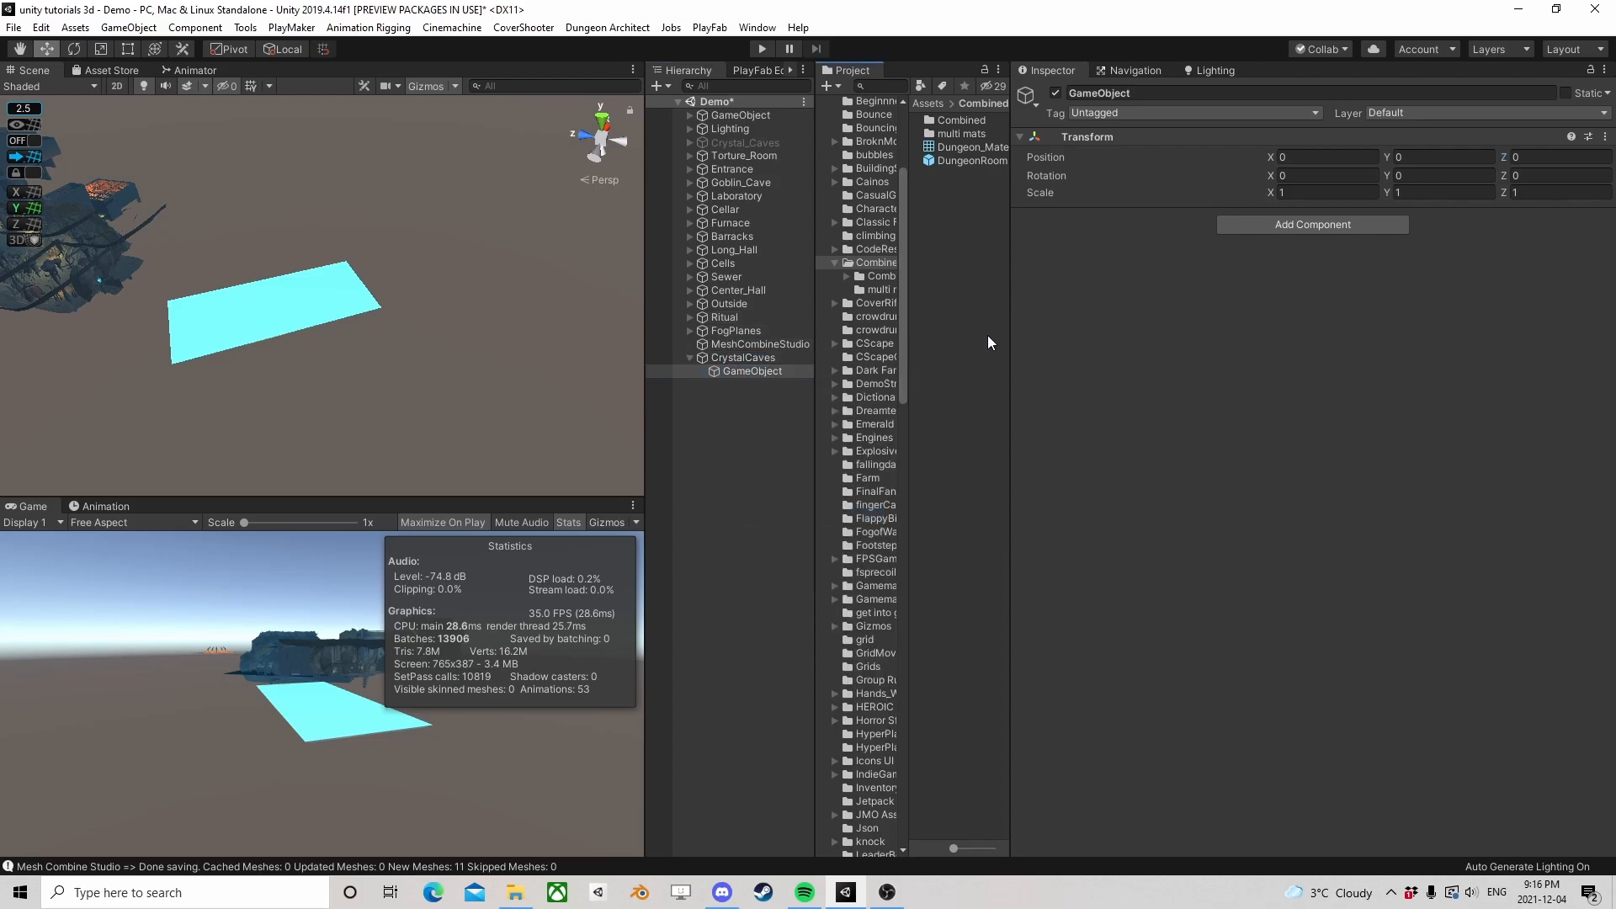
Open the saved CyrstalCaves mesh folder in the project and widen the asset list for readable mesh names
{"action": "left_click", "coordinate": [859, 280]}
{"action": "left_click", "coordinate": [847, 275]}
{"action": "left_click", "coordinate": [882, 290]}
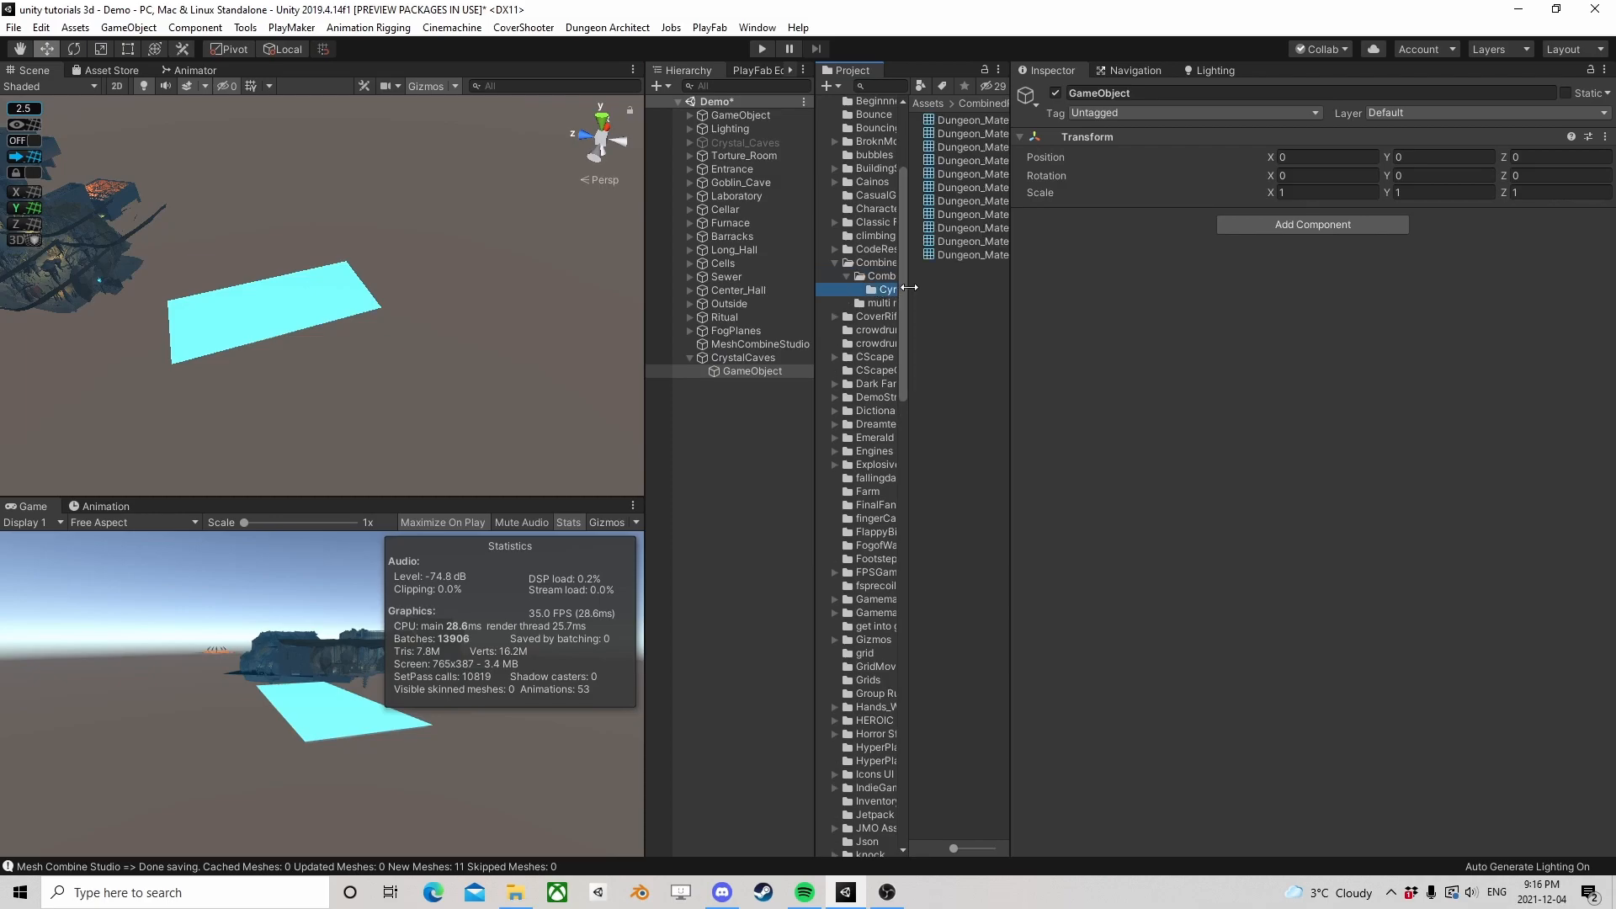
{"action": "left_click", "coordinate": [1015, 302]}
{"action": "left_click_drag", "start_coordinate": [1011, 302], "coordinate": [1186, 305]}
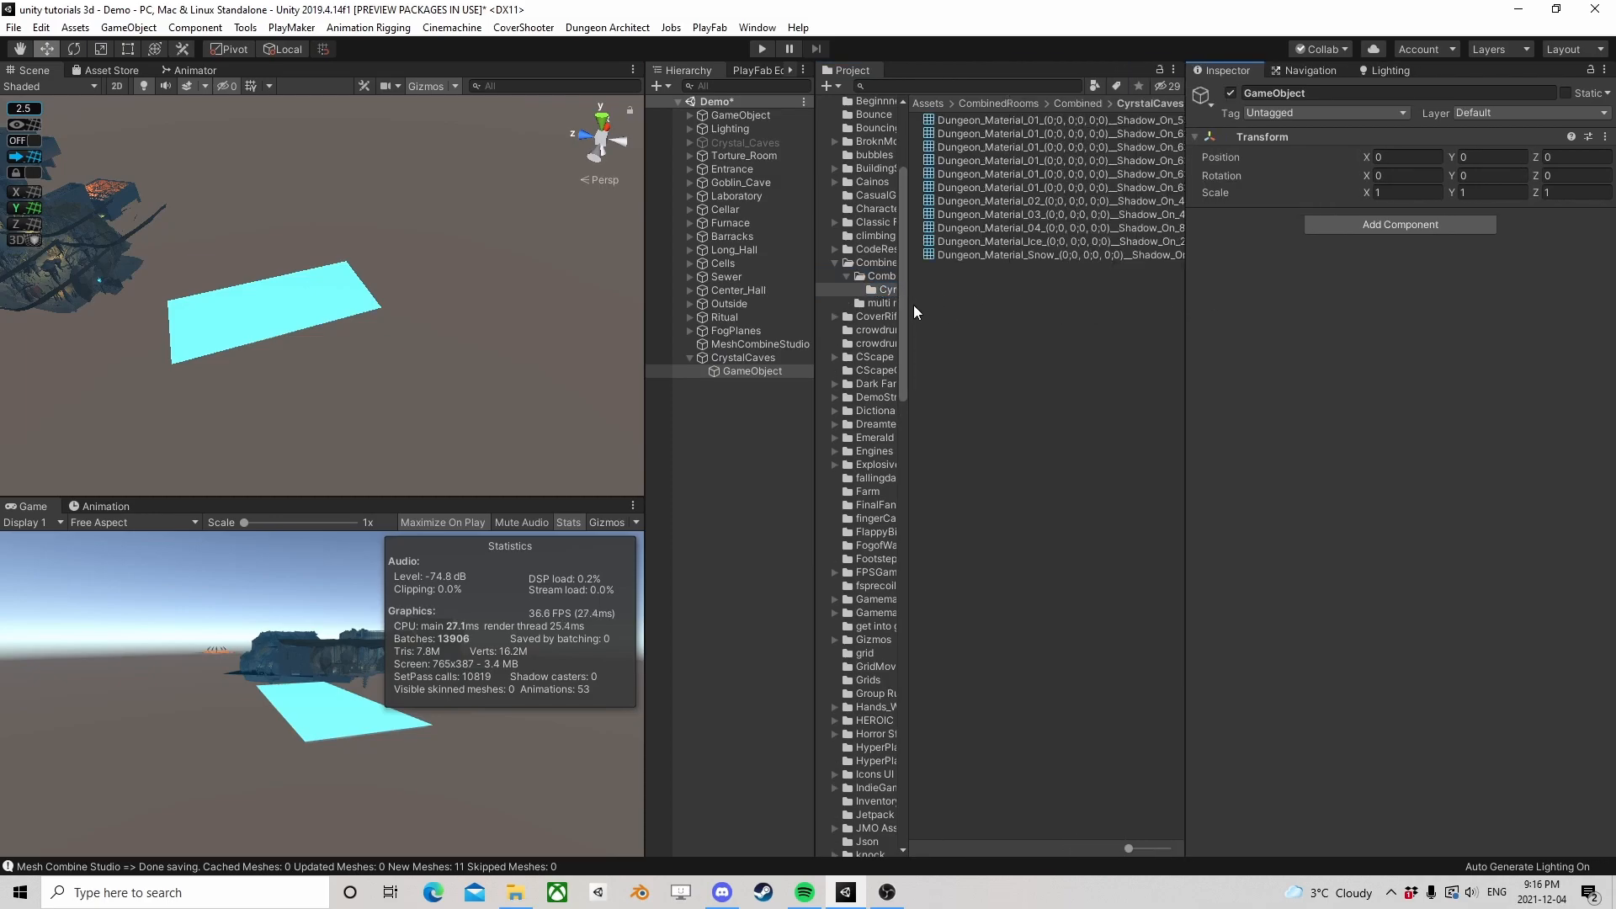
Widen the folder list and add the Dungeon_Material_01 mesh ending in Shadow_On_55562 to CrystalCaves' child GameObject
{"action": "left_click", "coordinate": [1006, 119]}
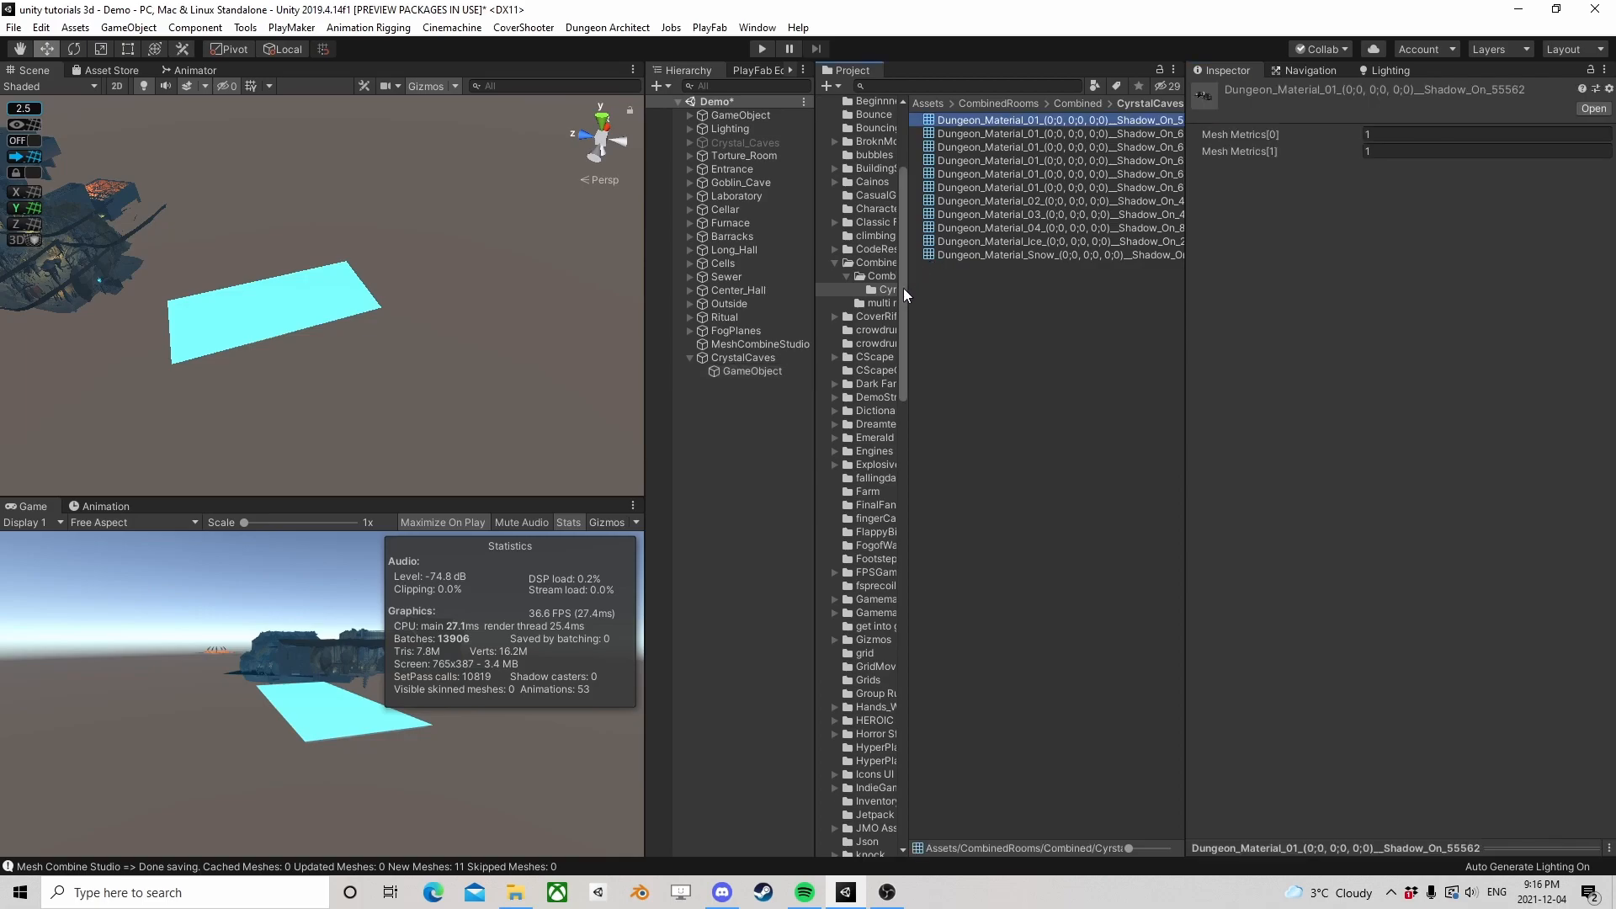
{"action": "left_click_drag", "start_coordinate": [909, 289], "coordinate": [995, 289]}
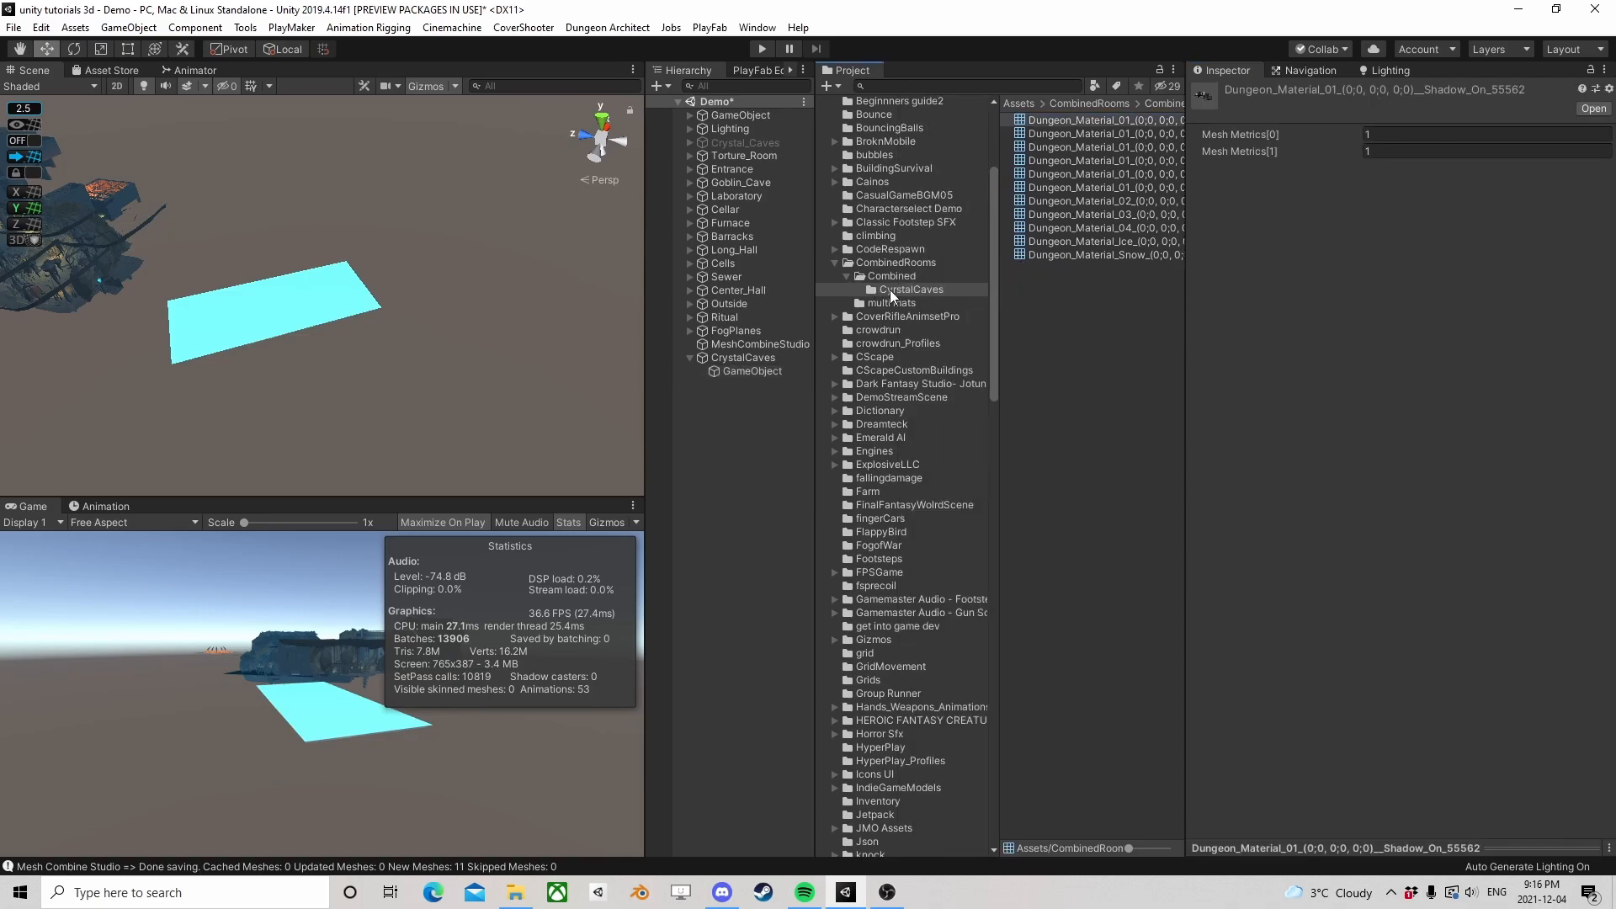
{"action": "left_click_drag", "start_coordinate": [754, 369], "coordinate": [1377, 351]}
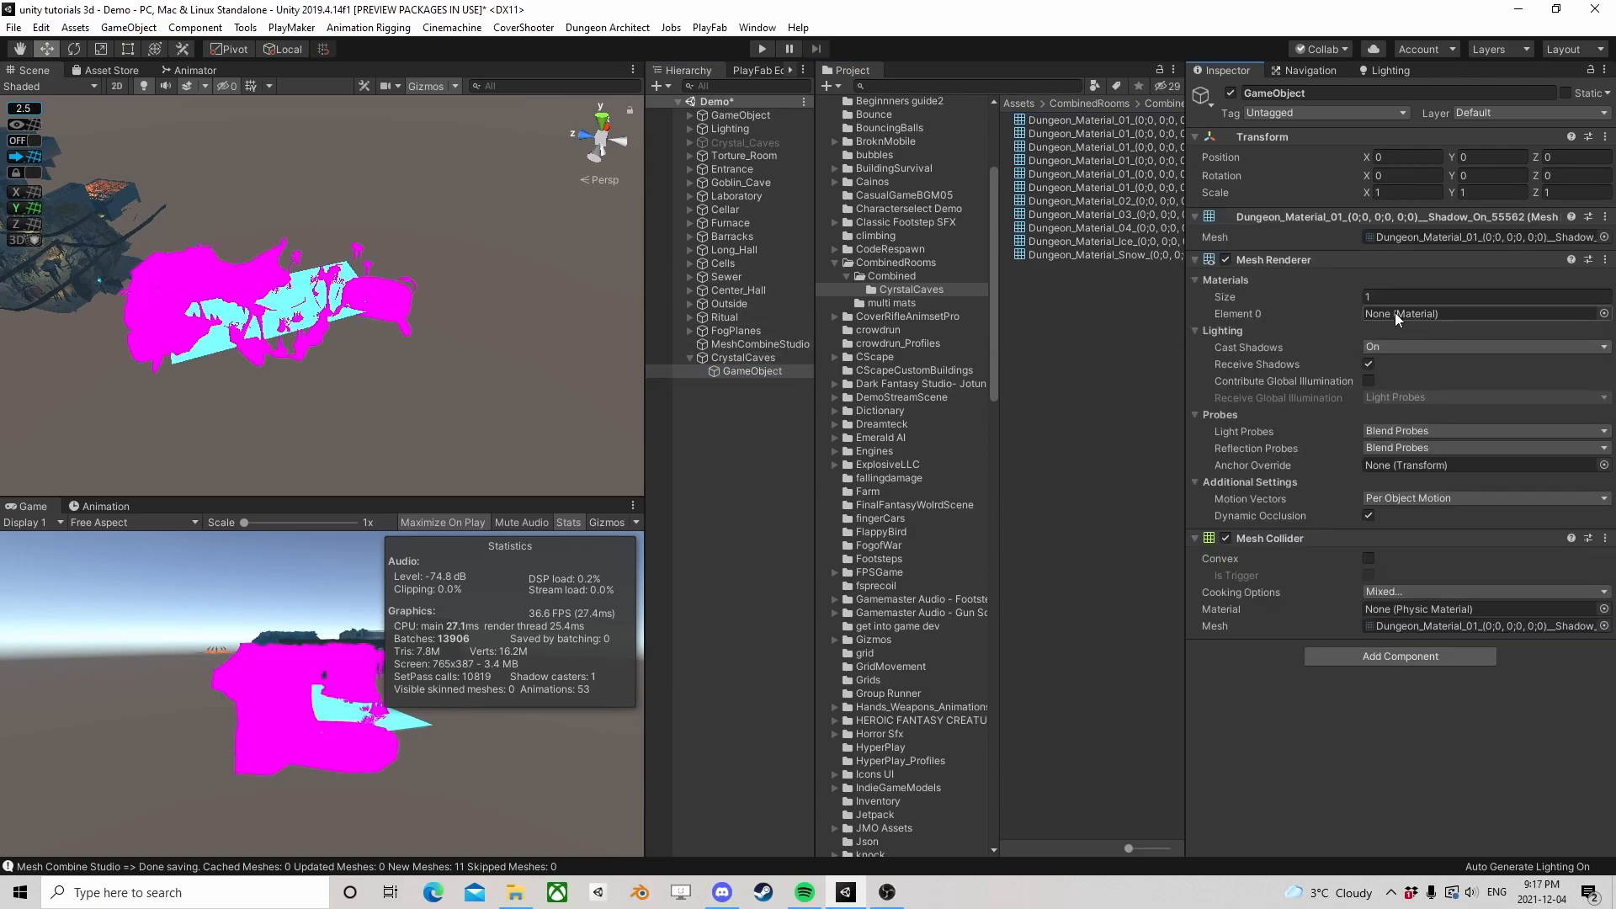
Add another empty child to CrystalCaves and duplicate it repeatedly up to GameObject (14)
{"action": "right_click", "coordinate": [743, 359]}
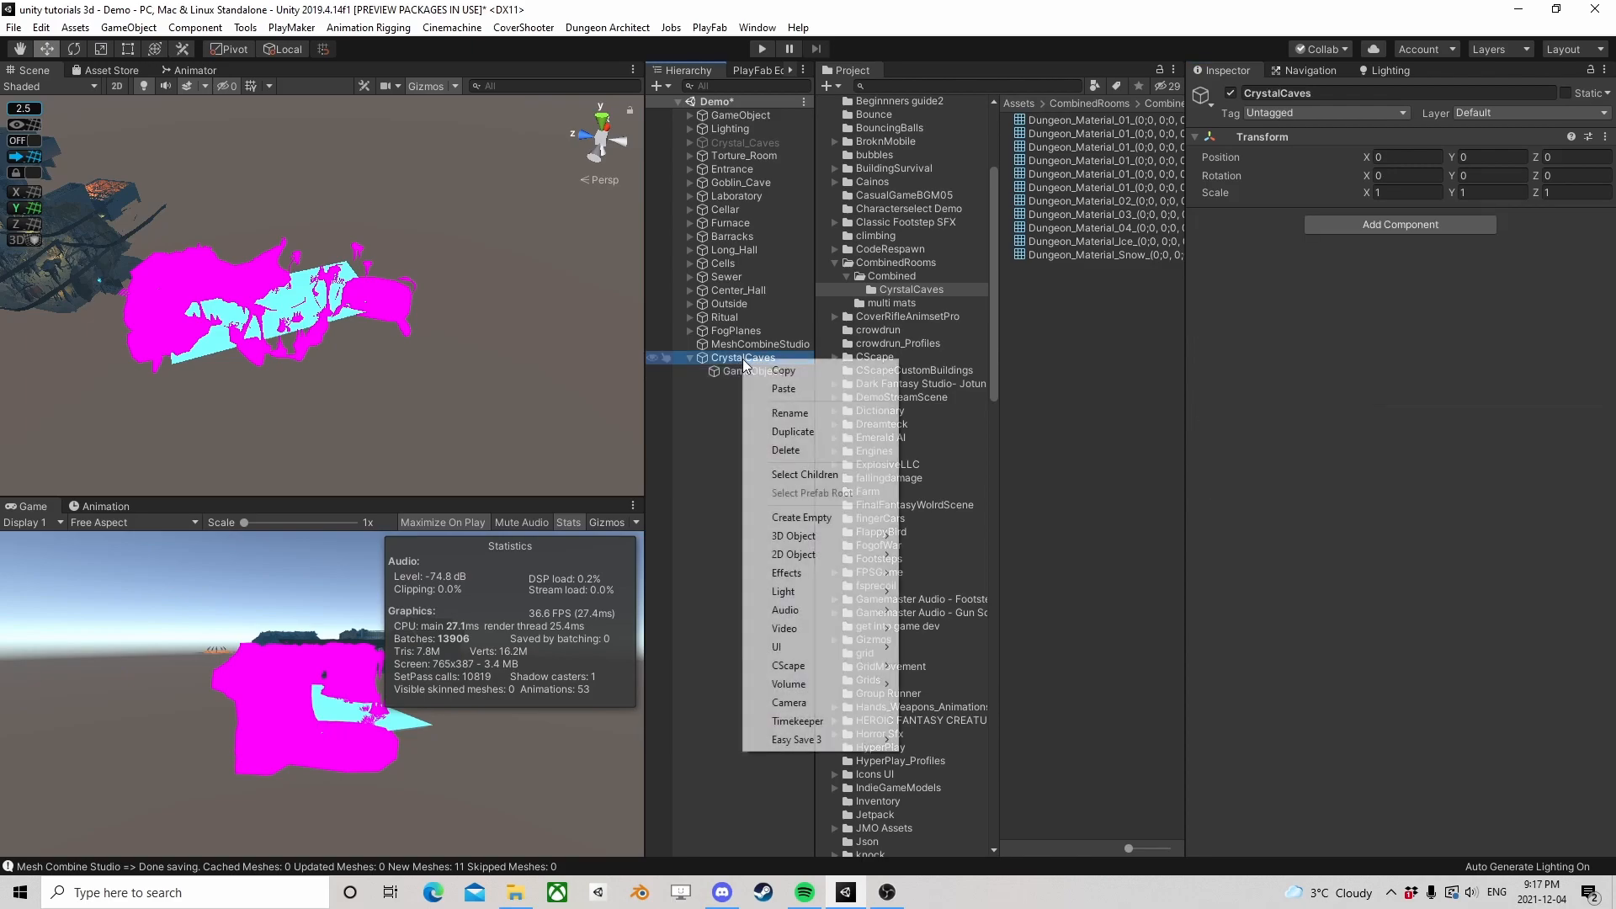
{"action": "left_click", "coordinate": [802, 518]}
{"action": "left_click", "coordinate": [752, 373]}
{"action": "left_click", "coordinate": [751, 382]}
{"action": "key", "text": "ctrl+d"}
{"action": "key", "text": "ctrl+d"}
{"action": "key", "text": "ctrl+d"}
{"action": "key", "text": "ctrl+d"}
{"action": "key", "text": "ctrl+d"}
{"action": "key", "text": "ctrl+d"}
{"action": "key", "text": "ctrl+d"}
{"action": "key", "text": "ctrl+d"}
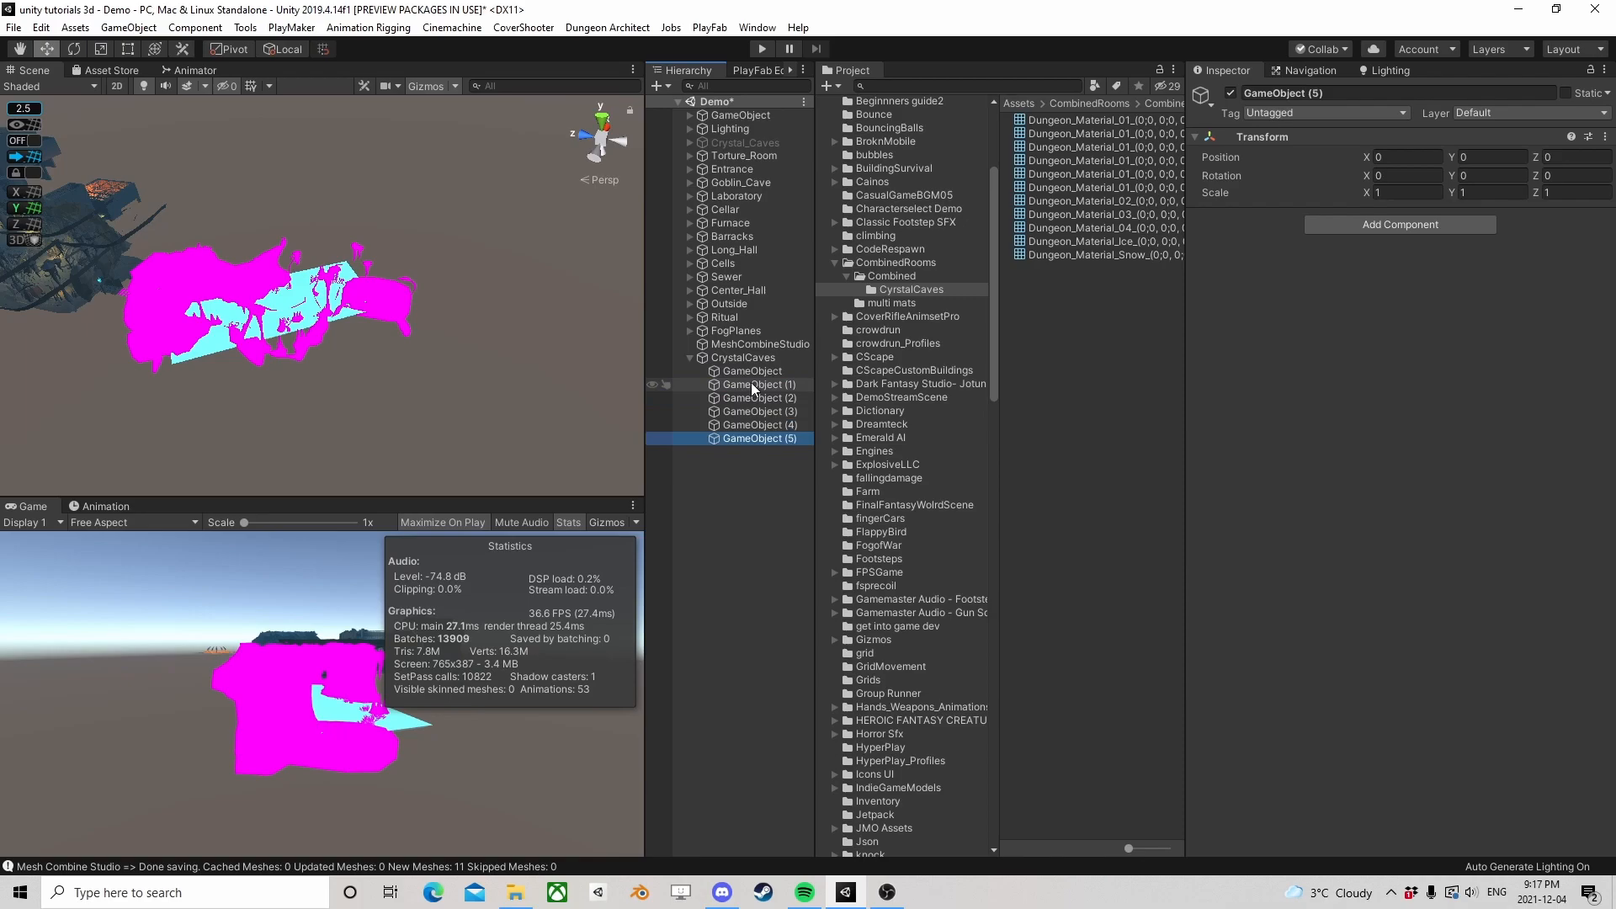
{"action": "key", "text": "ctrl+d"}
{"action": "key", "text": "ctrl+d"}
{"action": "key", "text": "ctrl+d"}
{"action": "key", "text": "ctrl+d"}
{"action": "key", "text": "ctrl+d"}
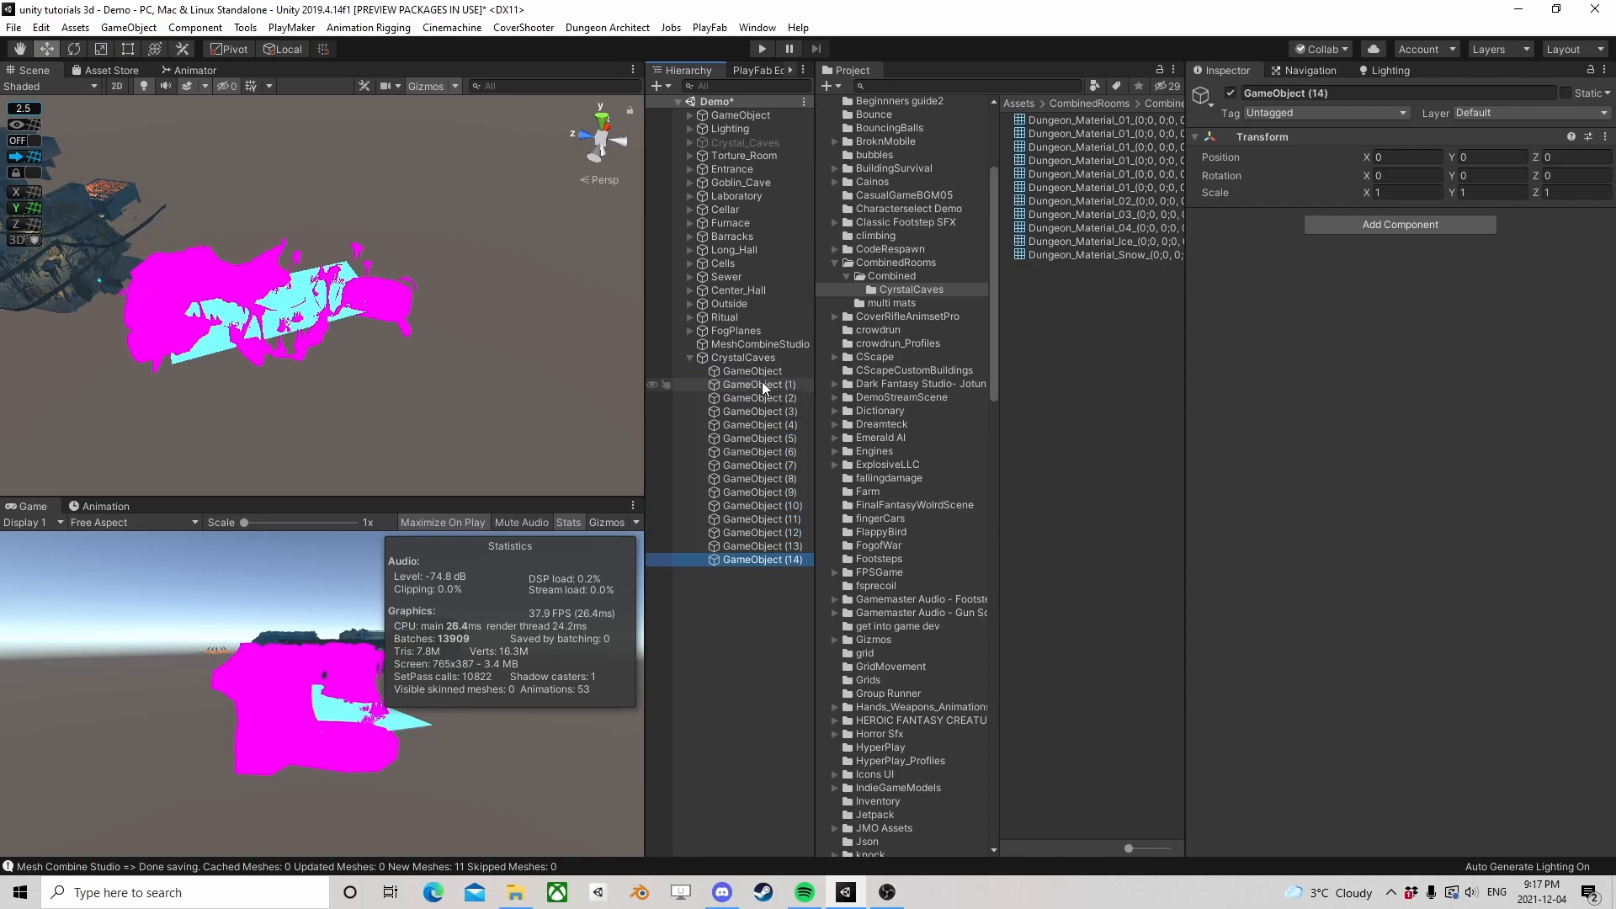
Locate the mesh used by the first child, then add the next Dungeon_Material_01 mesh, Shadow_On_62573, to GameObject (1) and verify its source
{"action": "left_click", "coordinate": [753, 372]}
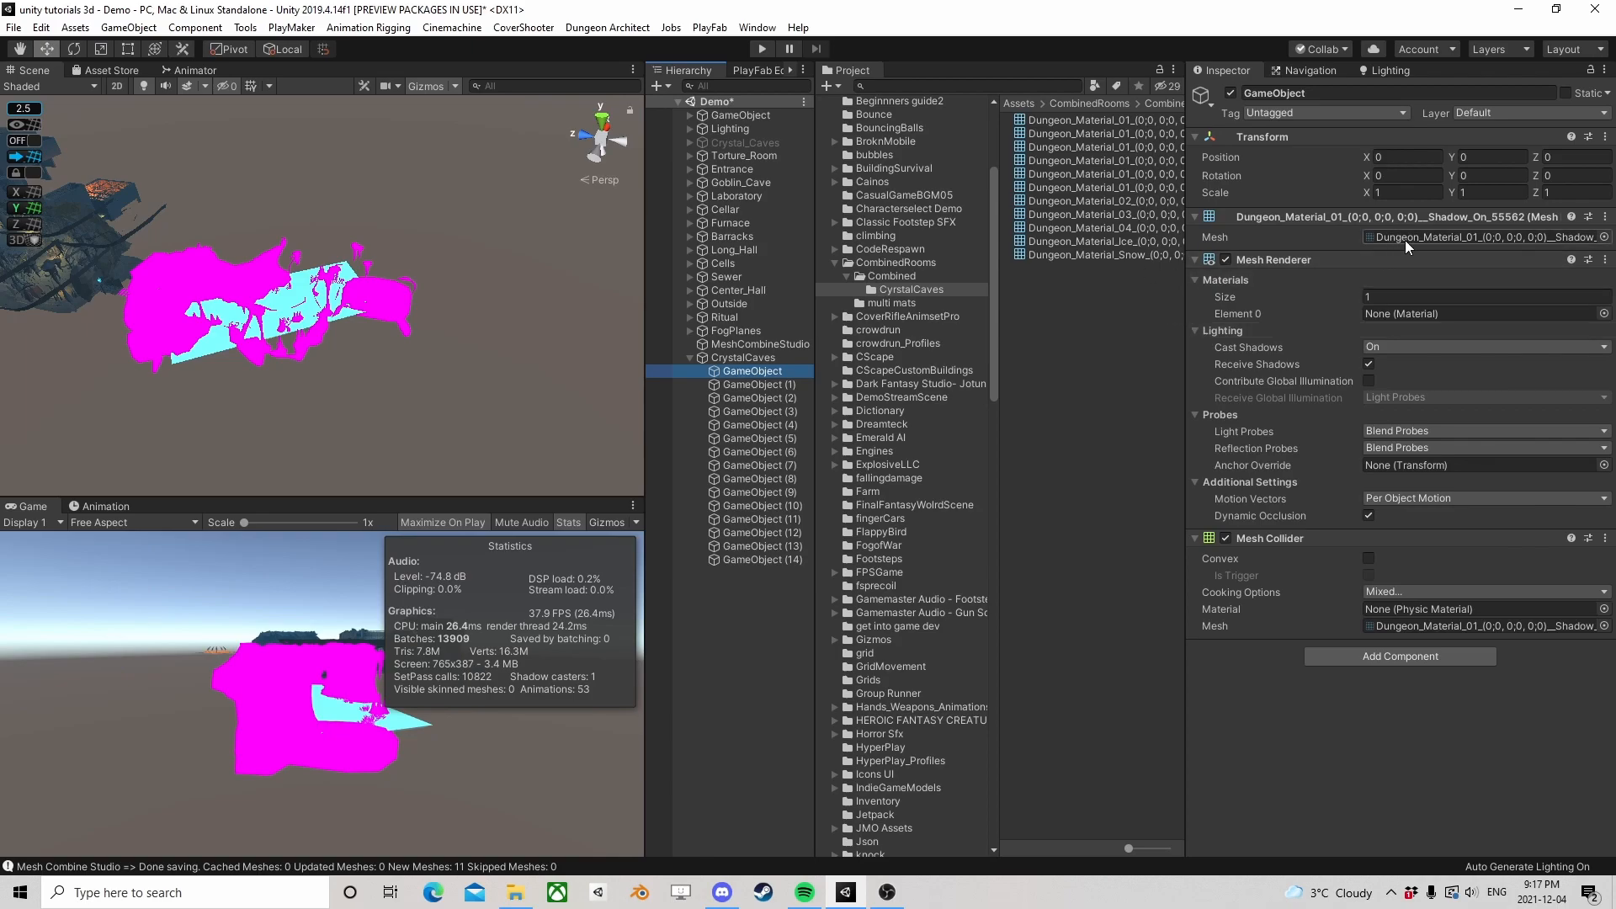
{"action": "left_click", "coordinate": [1413, 238]}
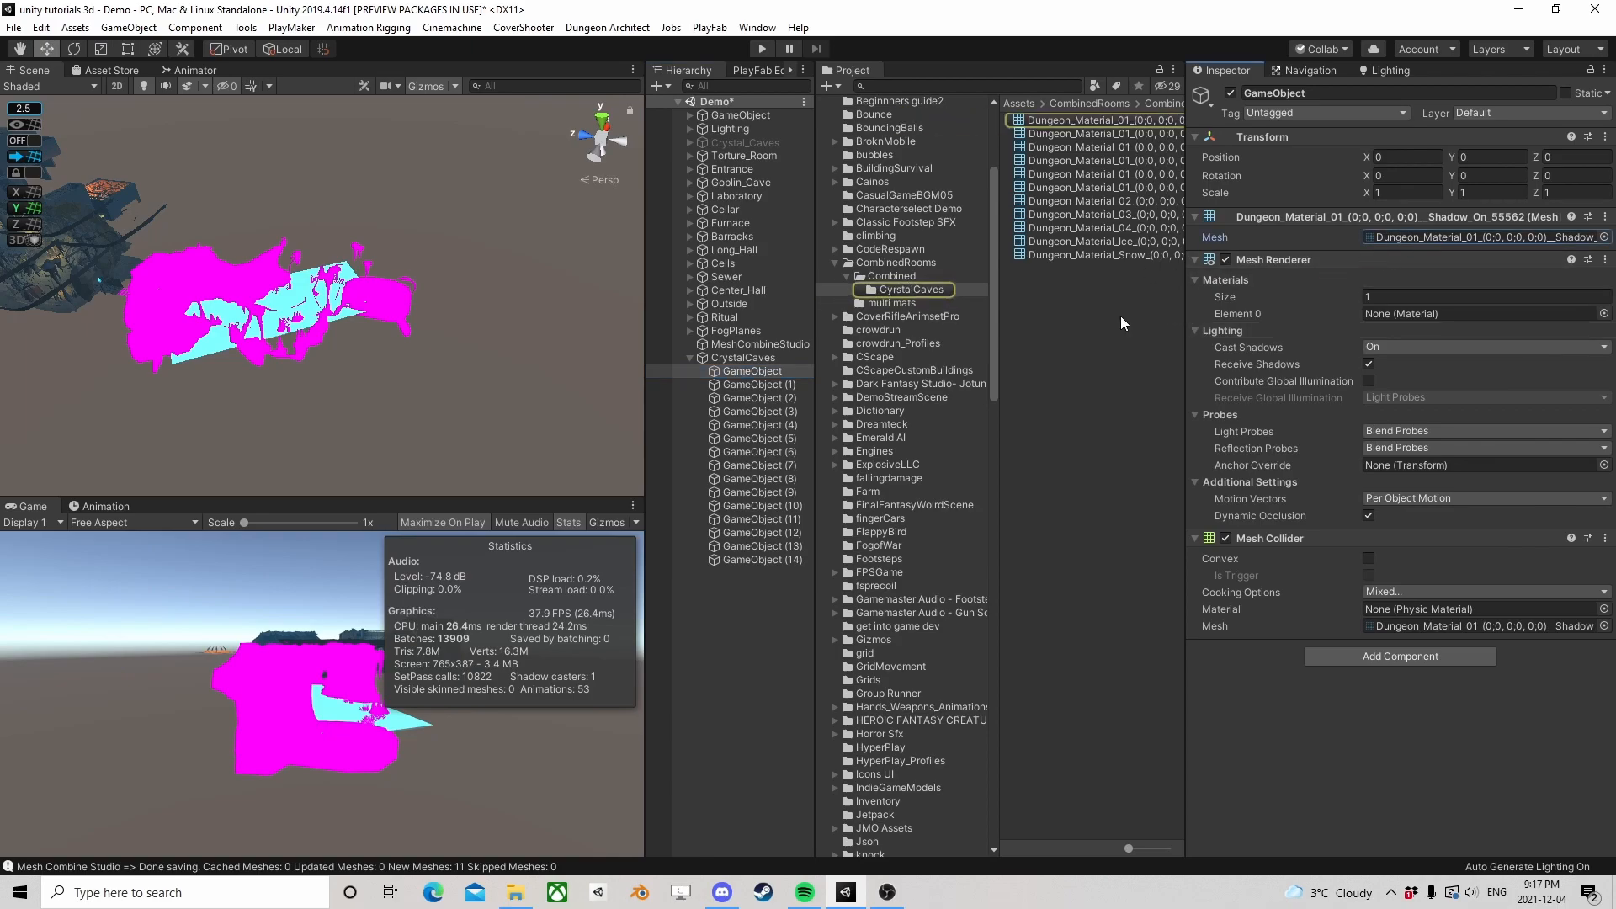
{"action": "left_click", "coordinate": [782, 384]}
{"action": "left_click", "coordinate": [1118, 133]}
{"action": "left_click_drag", "start_coordinate": [1118, 133], "coordinate": [1276, 273]}
{"action": "left_click", "coordinate": [1435, 239]}
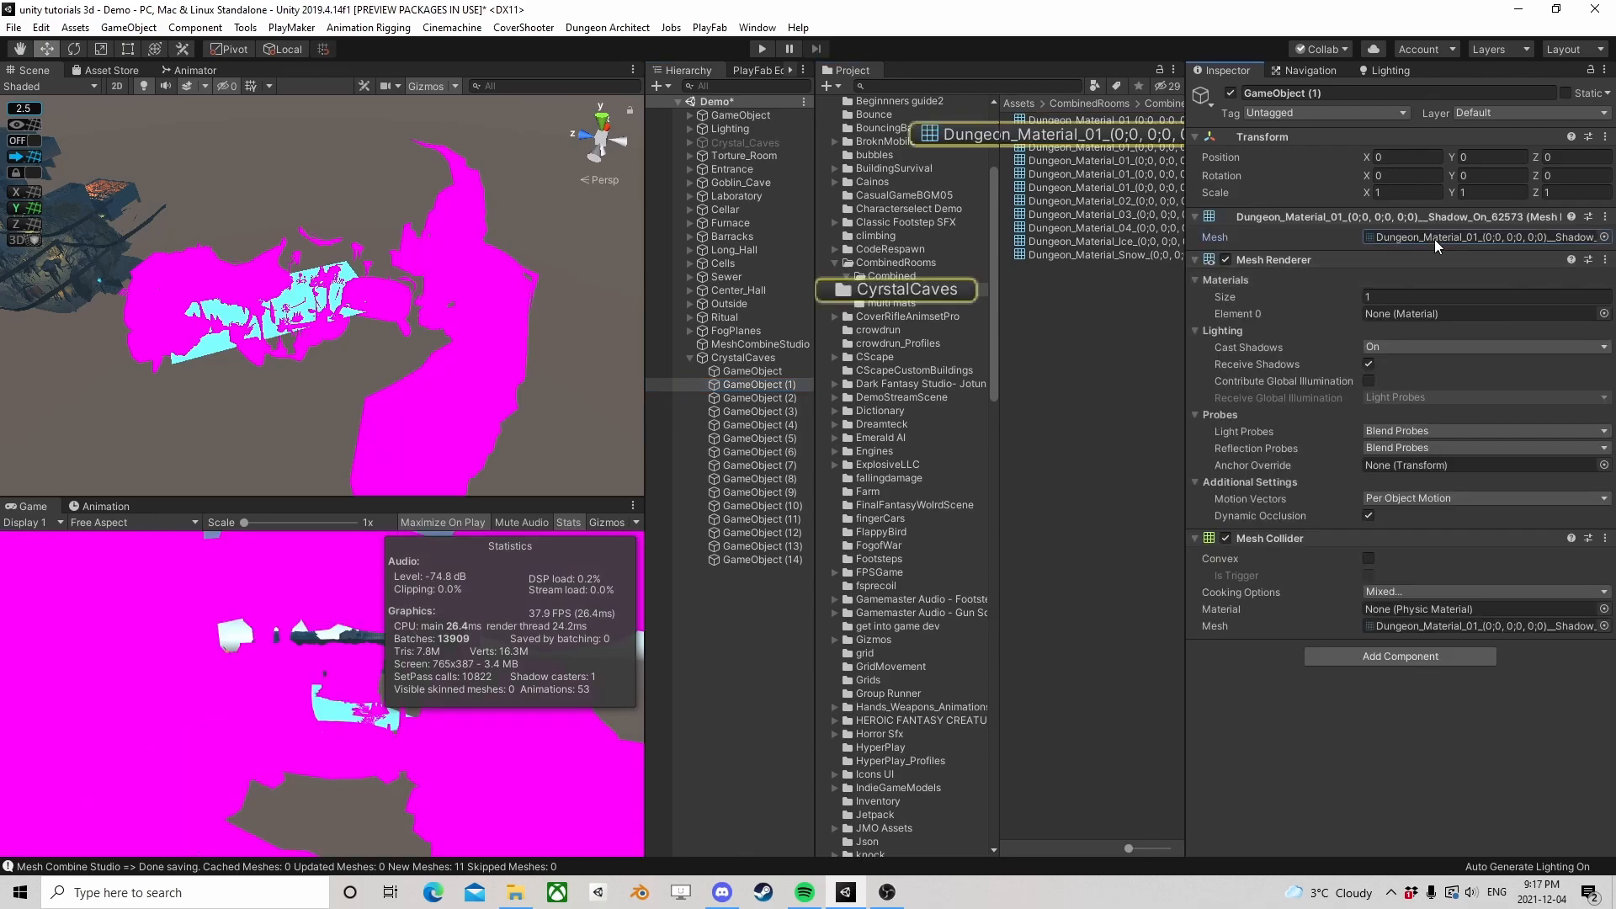
Add the Dungeon_Material_01 meshes Shadow_On_63104 to GameObject (2) and Shadow_On_63146 to GameObject (3), locating each assigned mesh in the project
{"action": "left_click", "coordinate": [753, 397]}
{"action": "left_click_drag", "start_coordinate": [1118, 148], "coordinate": [1242, 210]}
{"action": "left_click", "coordinate": [1416, 239]}
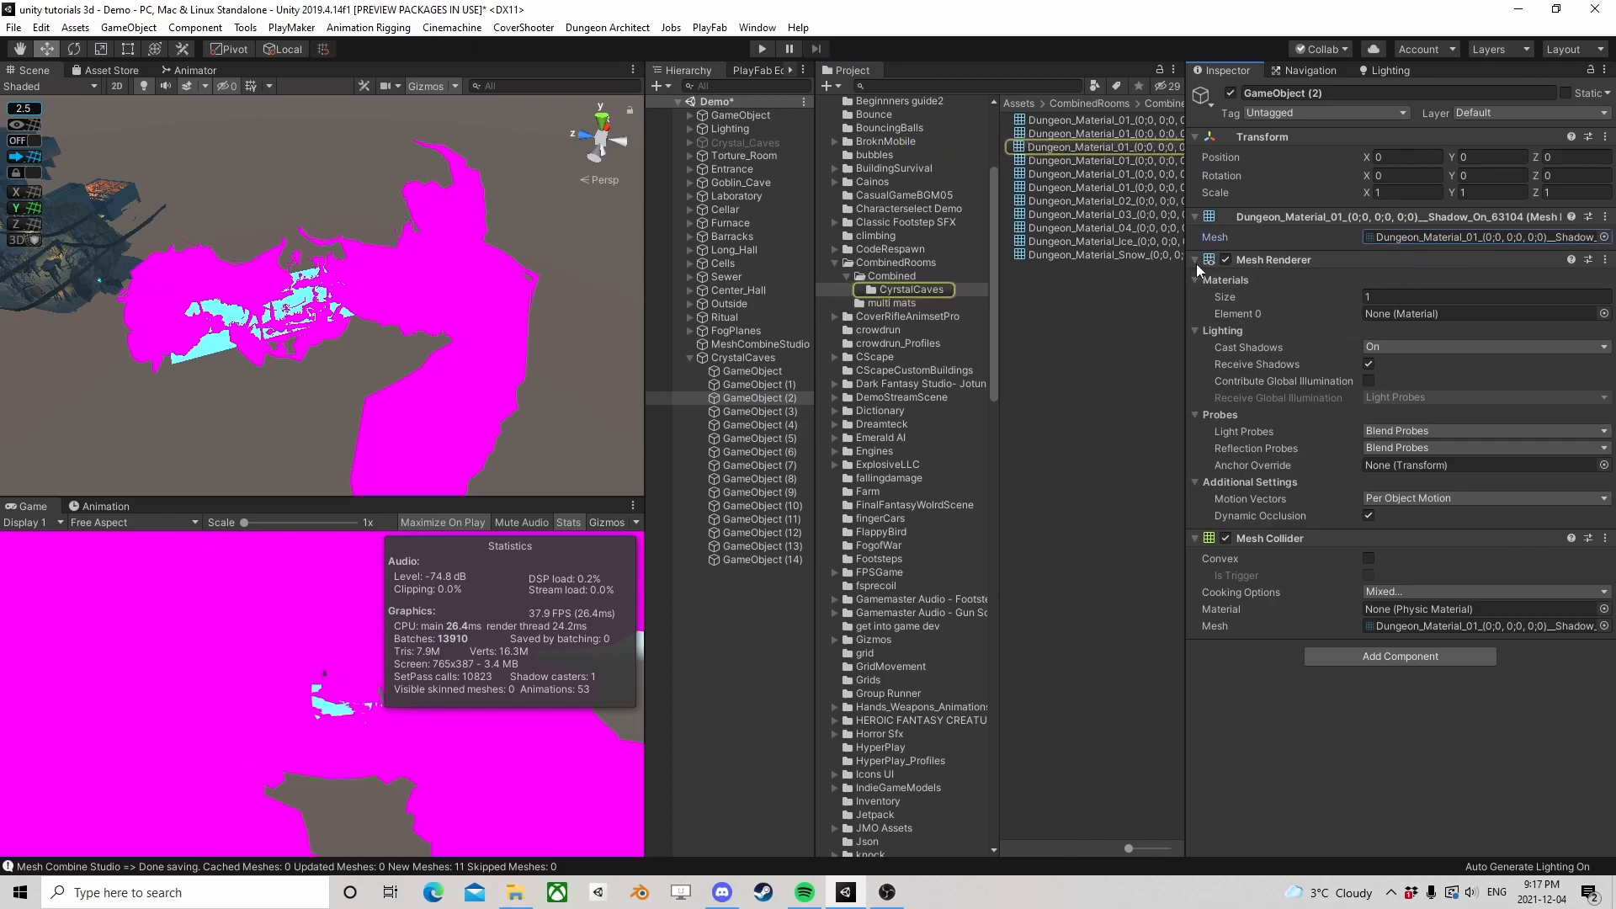
{"action": "left_click", "coordinate": [731, 412]}
{"action": "left_click_drag", "start_coordinate": [1077, 164], "coordinate": [1417, 260]}
{"action": "left_click", "coordinate": [1417, 238]}
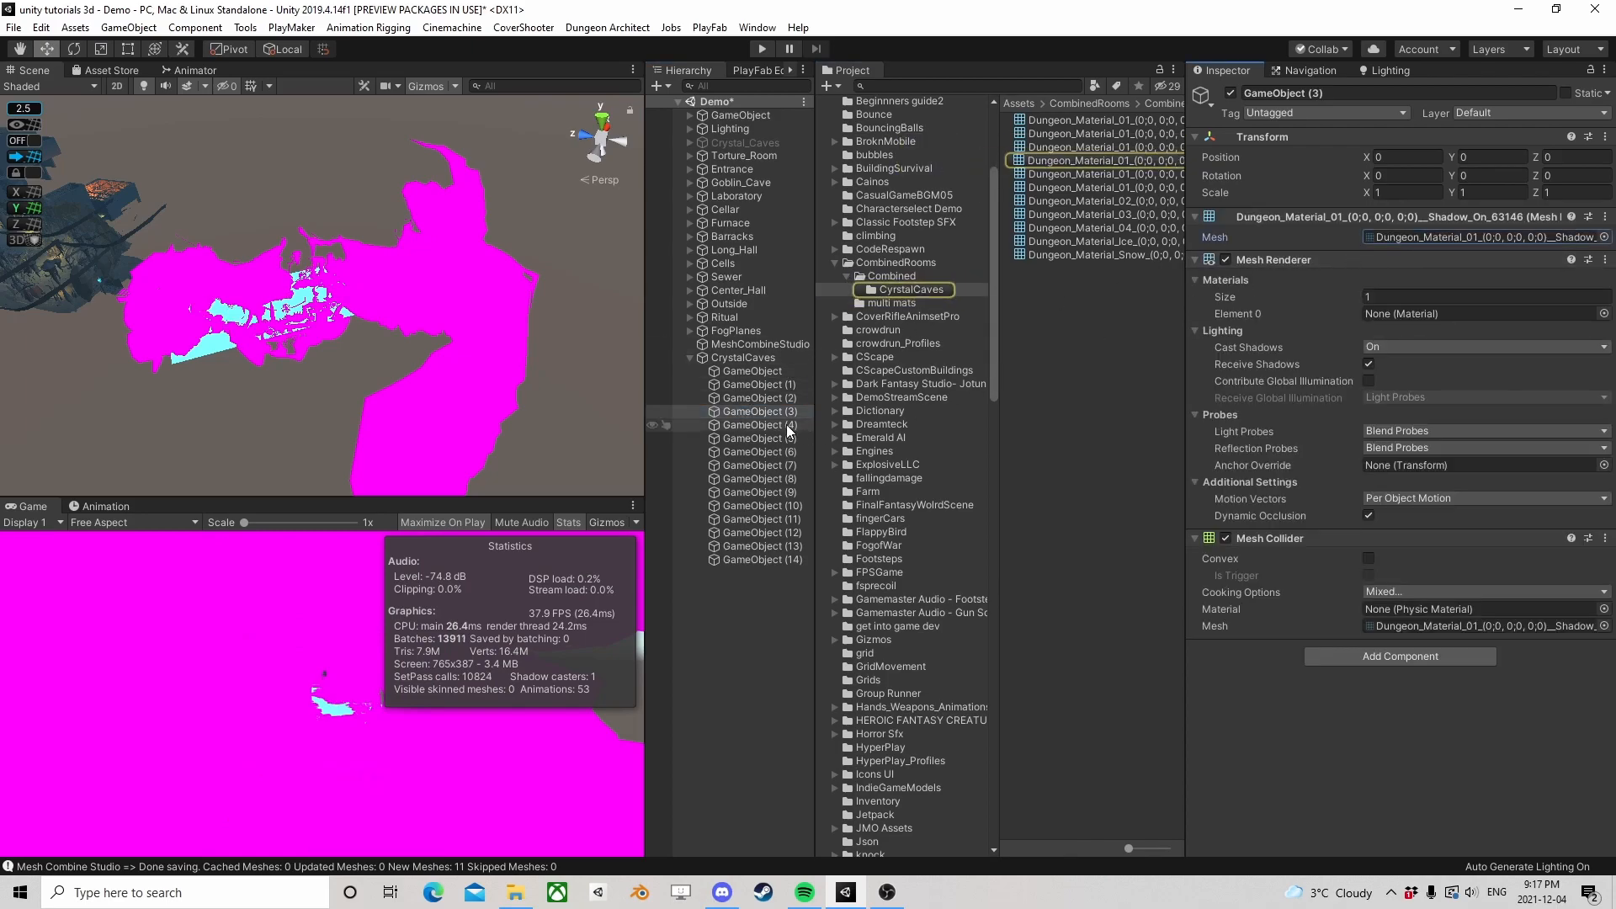
Add the Dungeon_Material_01 meshes Shadow_On_63488 to GameObject (4) and Shadow_On_63802 to GameObject (5), checking each mesh's source
{"action": "left_click", "coordinate": [767, 425]}
{"action": "left_click_drag", "start_coordinate": [1102, 174], "coordinate": [1347, 336]}
{"action": "left_click", "coordinate": [1403, 237]}
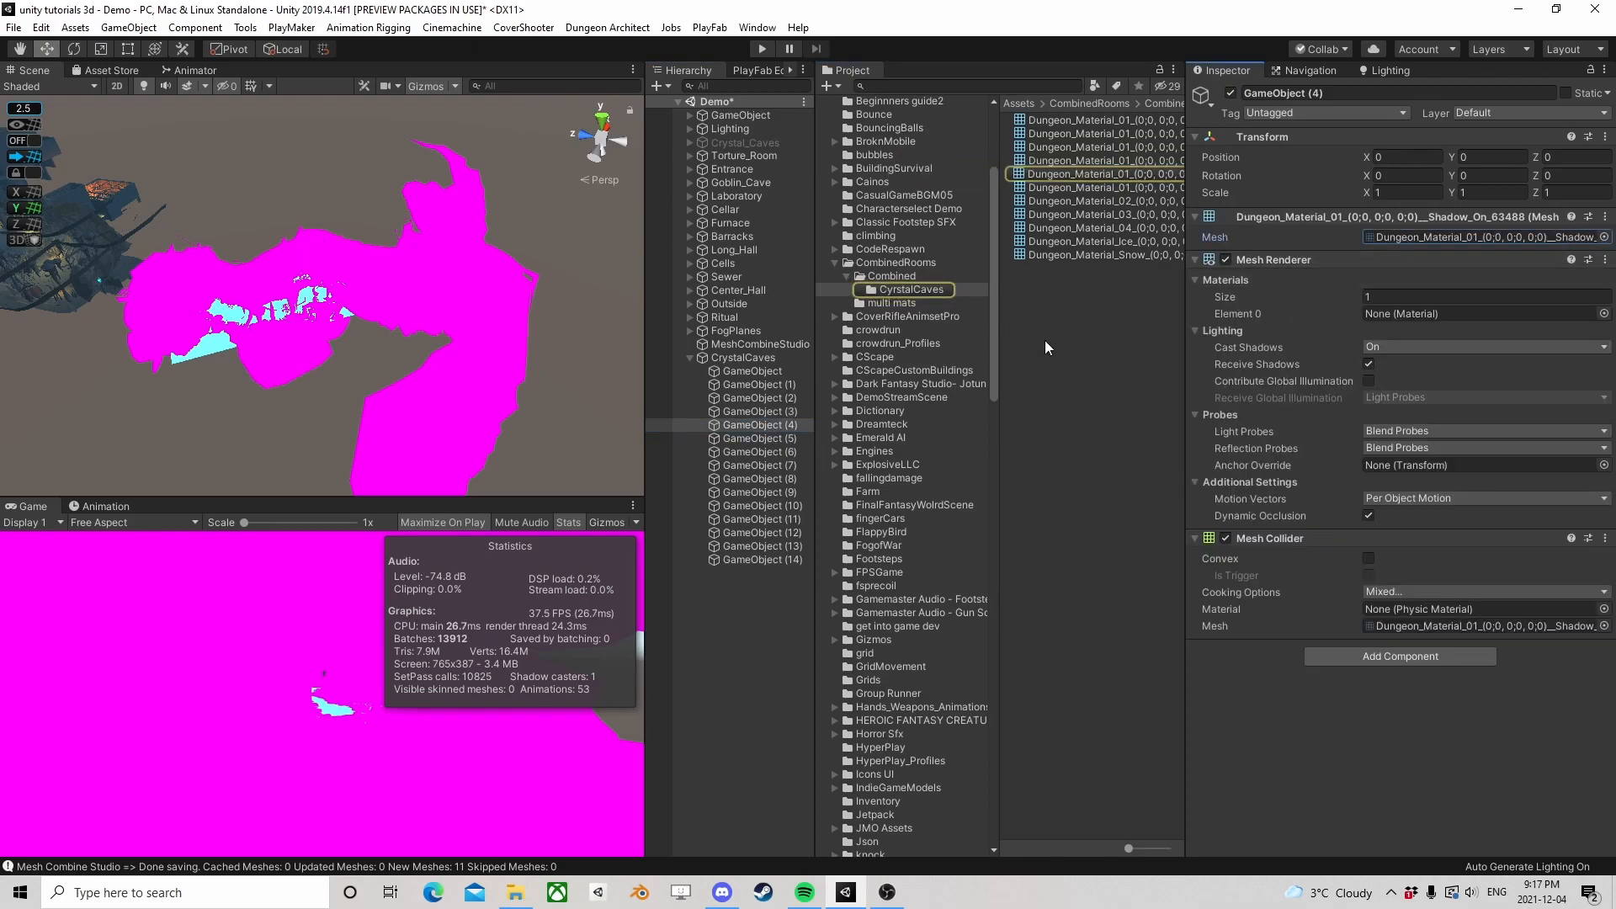
{"action": "left_click", "coordinate": [736, 440]}
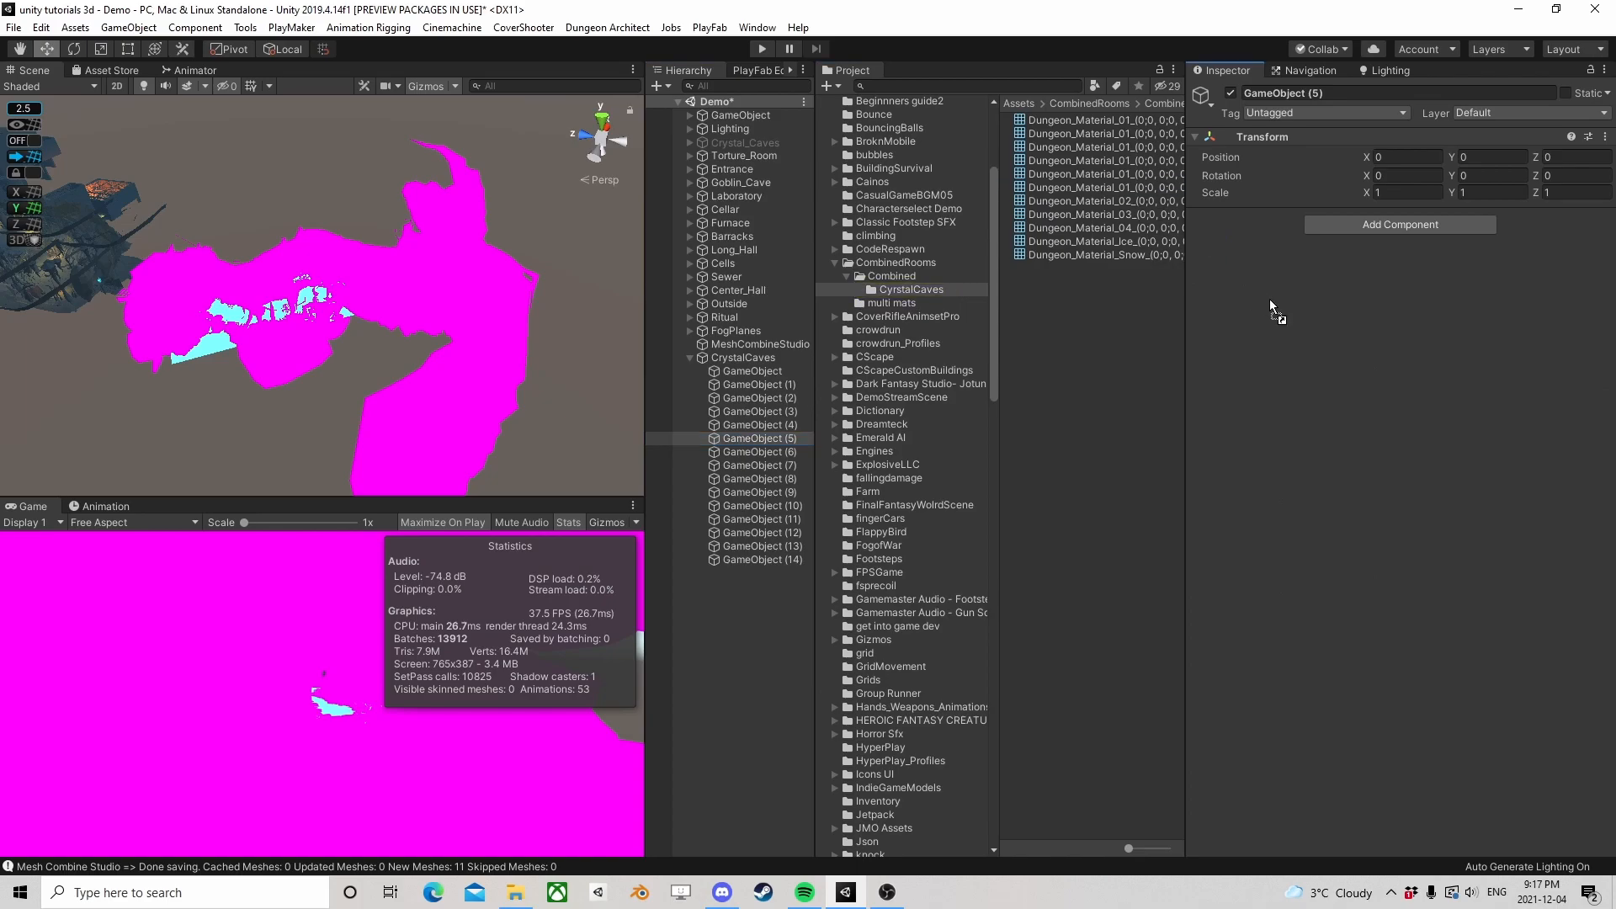
{"action": "left_click", "coordinate": [1431, 236]}
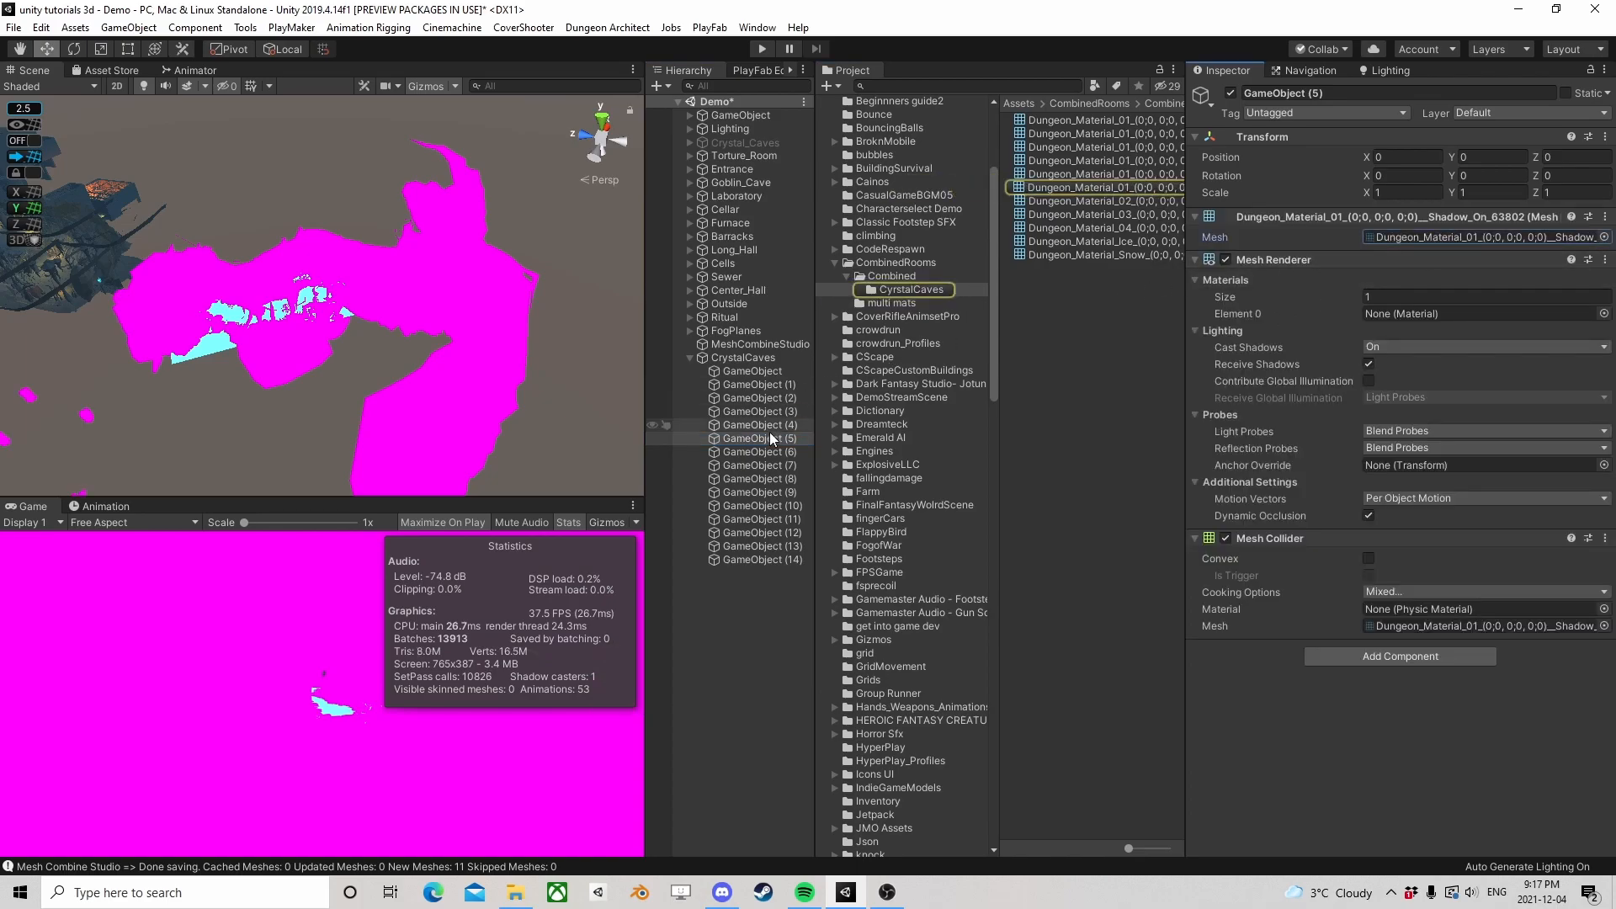
Add the Dungeon_Material_02, Dungeon_Material_03 and Dungeon_Material_04 meshes to GameObject (6), (7) and (8) respectively, verifying each source asset
{"action": "left_click", "coordinate": [756, 451]}
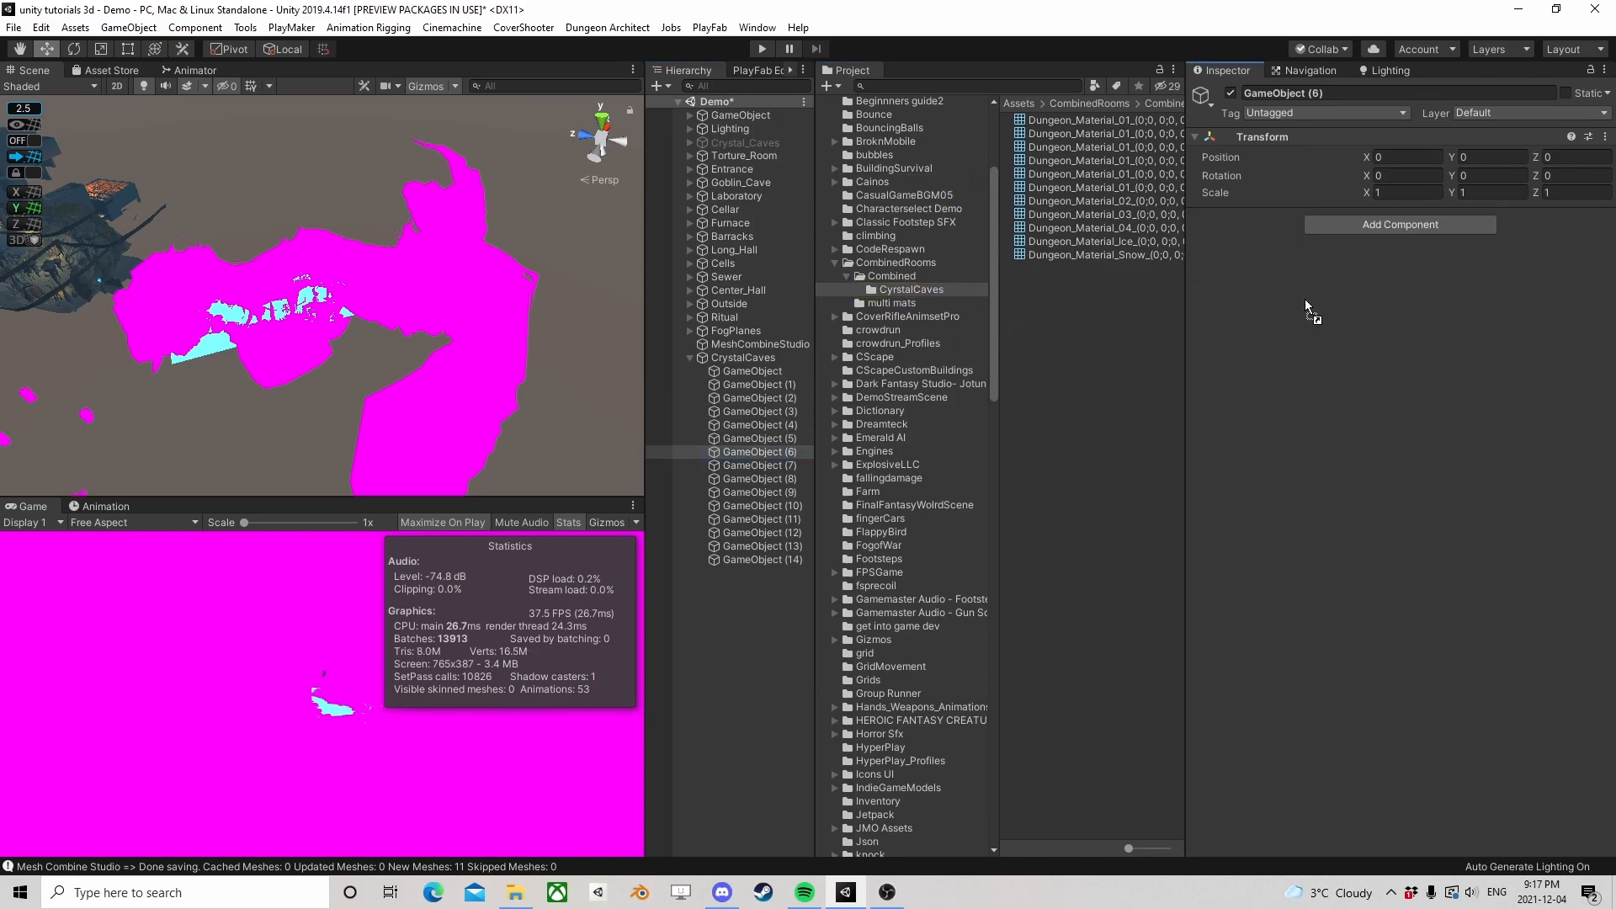
{"action": "left_click", "coordinate": [1410, 236]}
{"action": "left_click", "coordinate": [749, 465]}
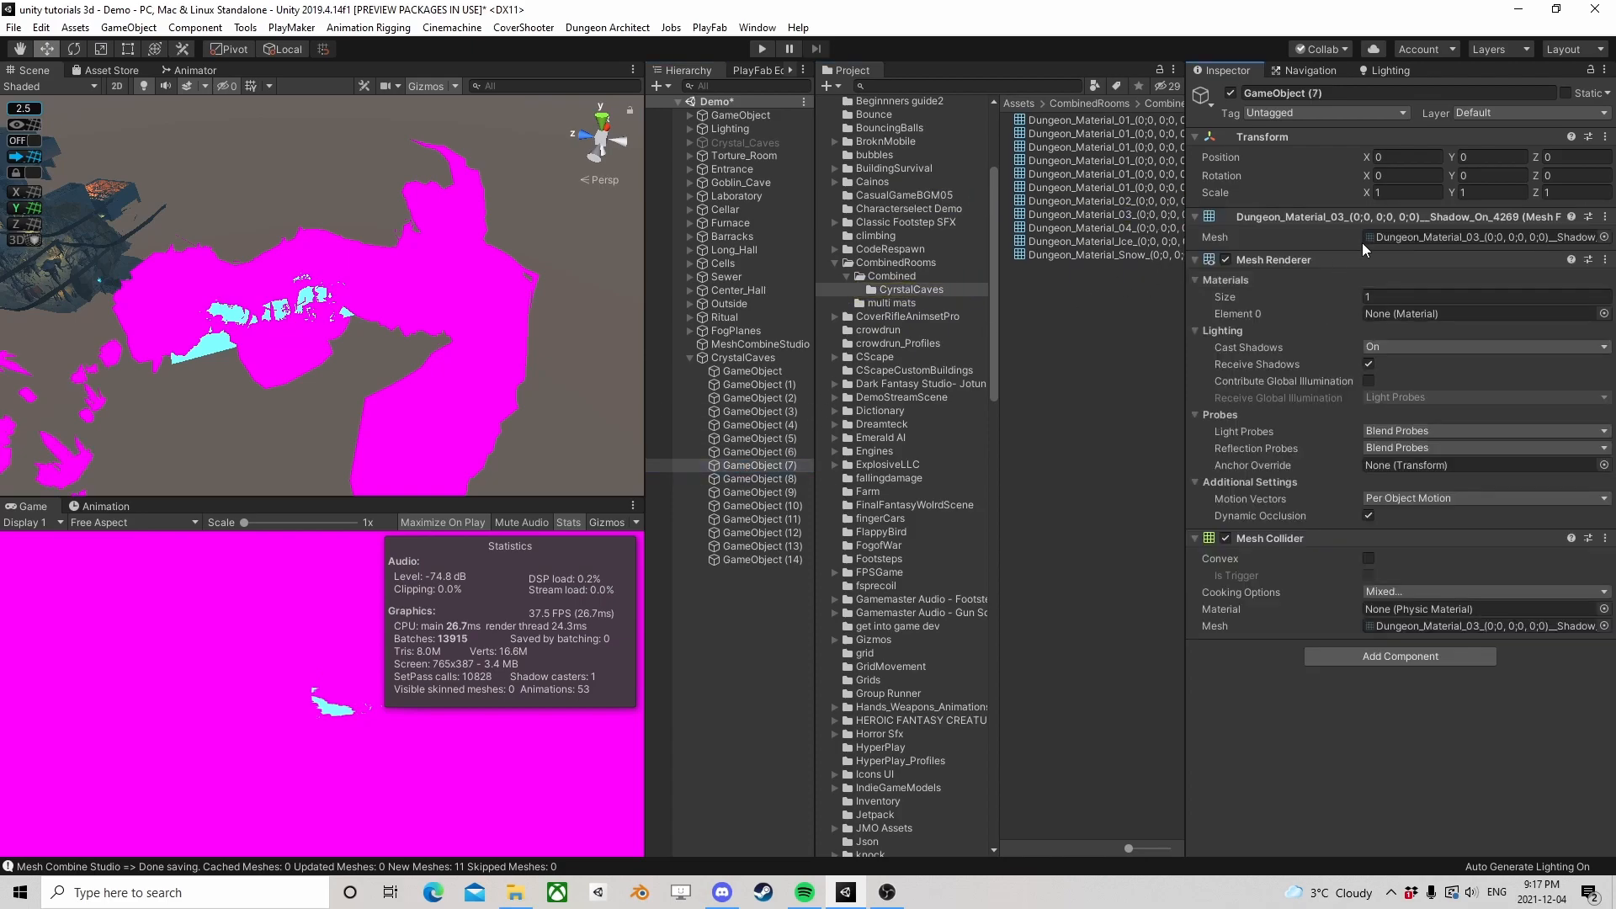
{"action": "left_click", "coordinate": [1413, 239]}
{"action": "left_click", "coordinate": [761, 479]}
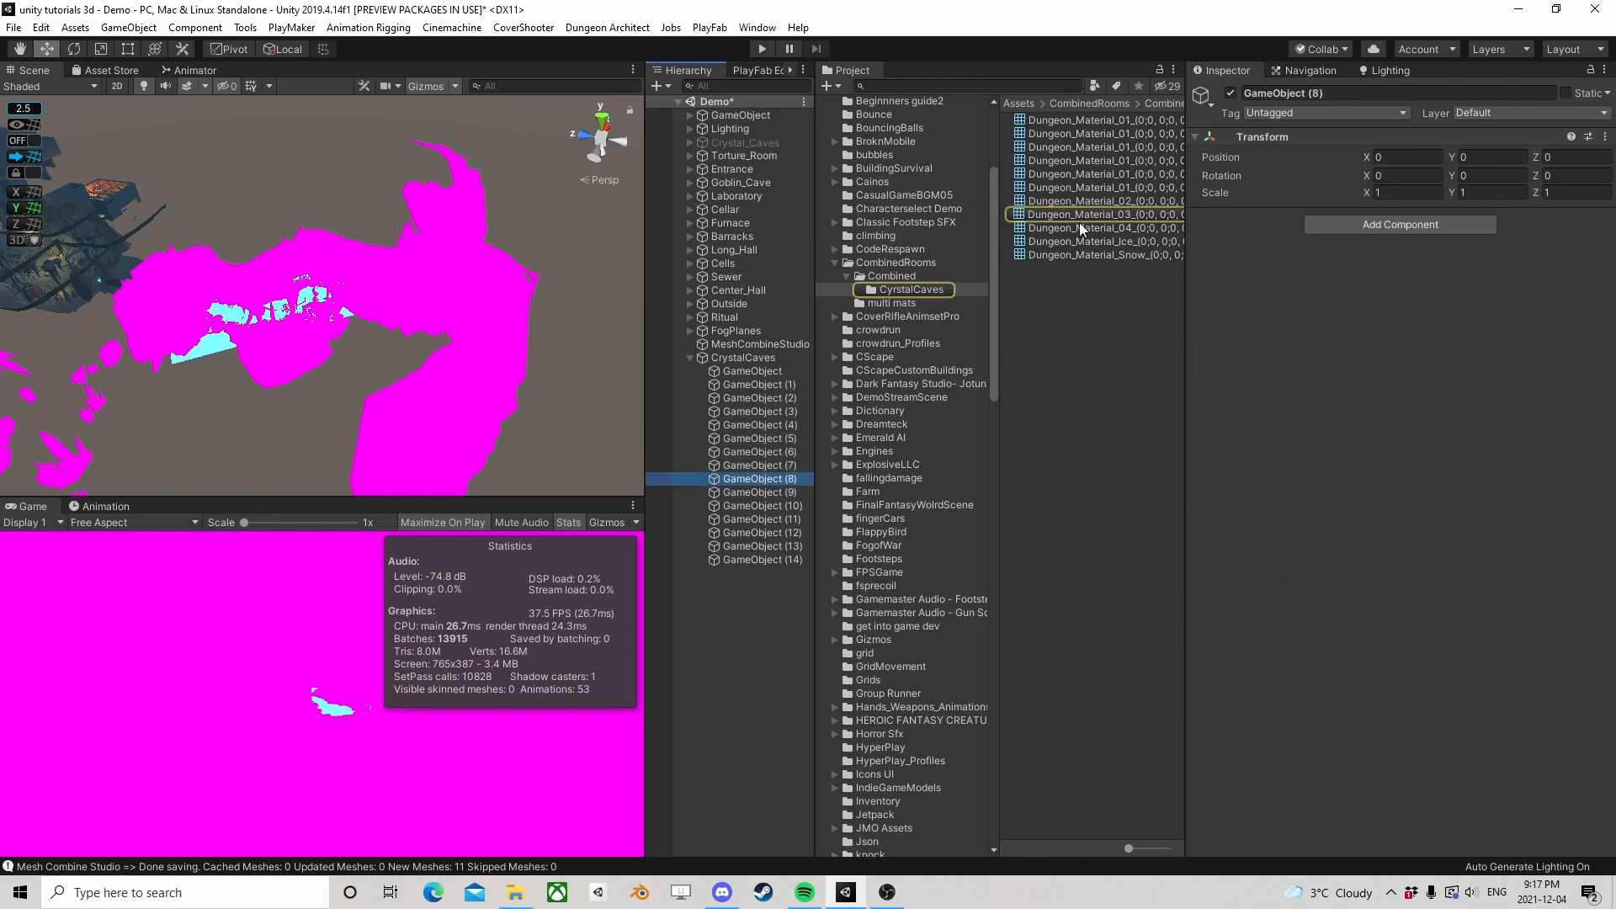
{"action": "left_click", "coordinate": [1408, 238]}
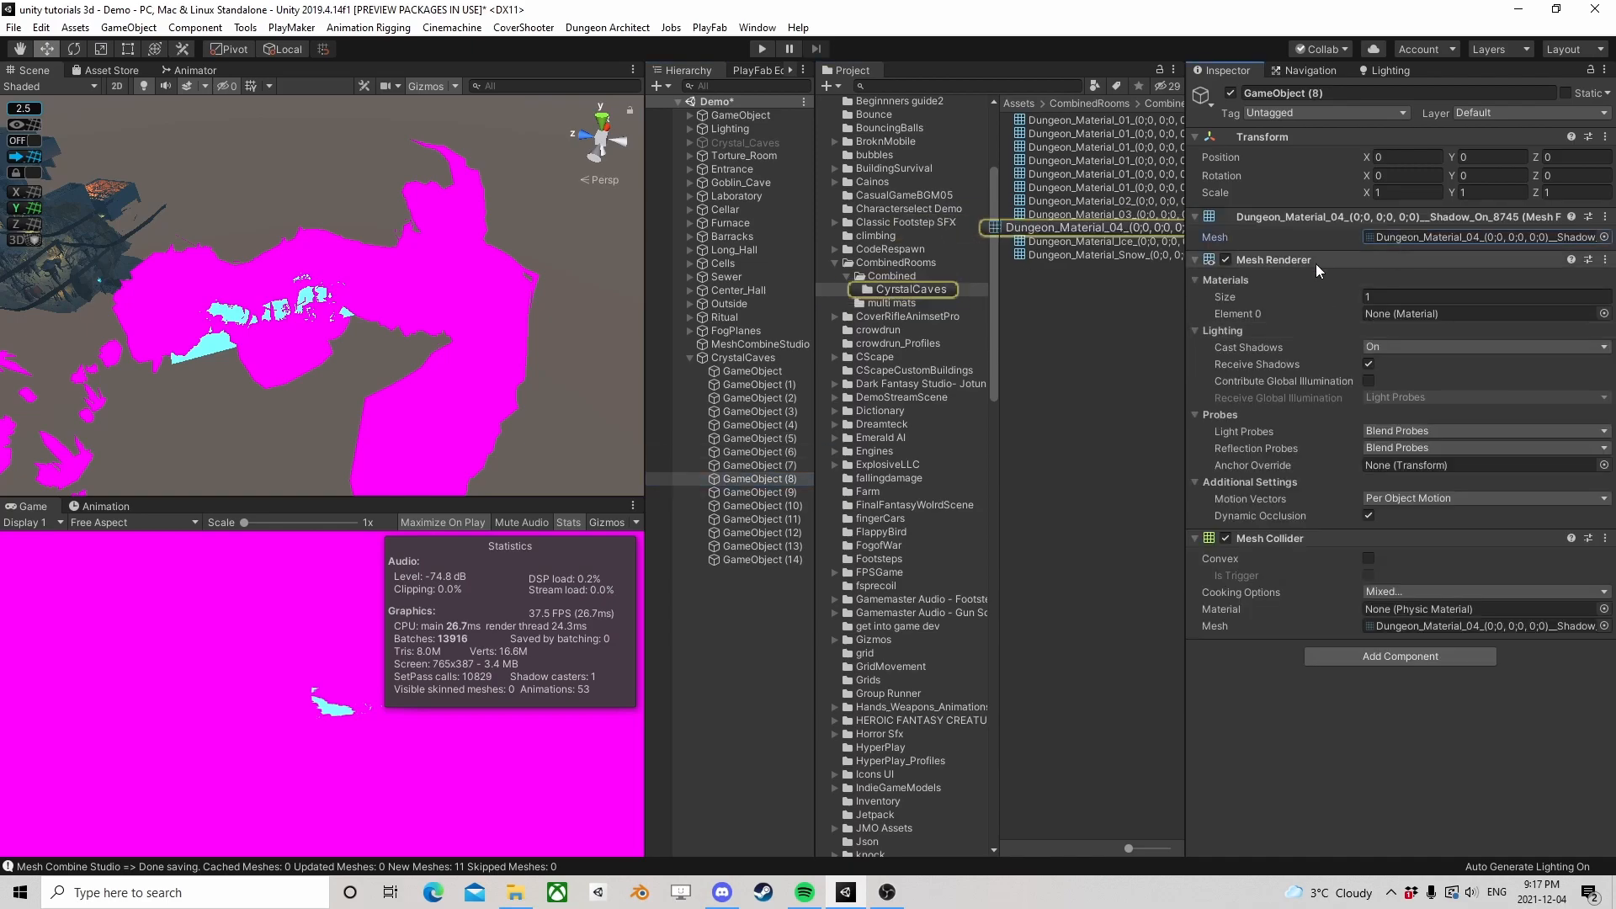
Add the Dungeon_Material_Ice mesh to GameObject (9) and the Dungeon_Material_Snow mesh to GameObject (10)
{"action": "left_click", "coordinate": [754, 493]}
{"action": "left_click_drag", "start_coordinate": [1115, 240], "coordinate": [1421, 301]}
{"action": "left_click", "coordinate": [1426, 234]}
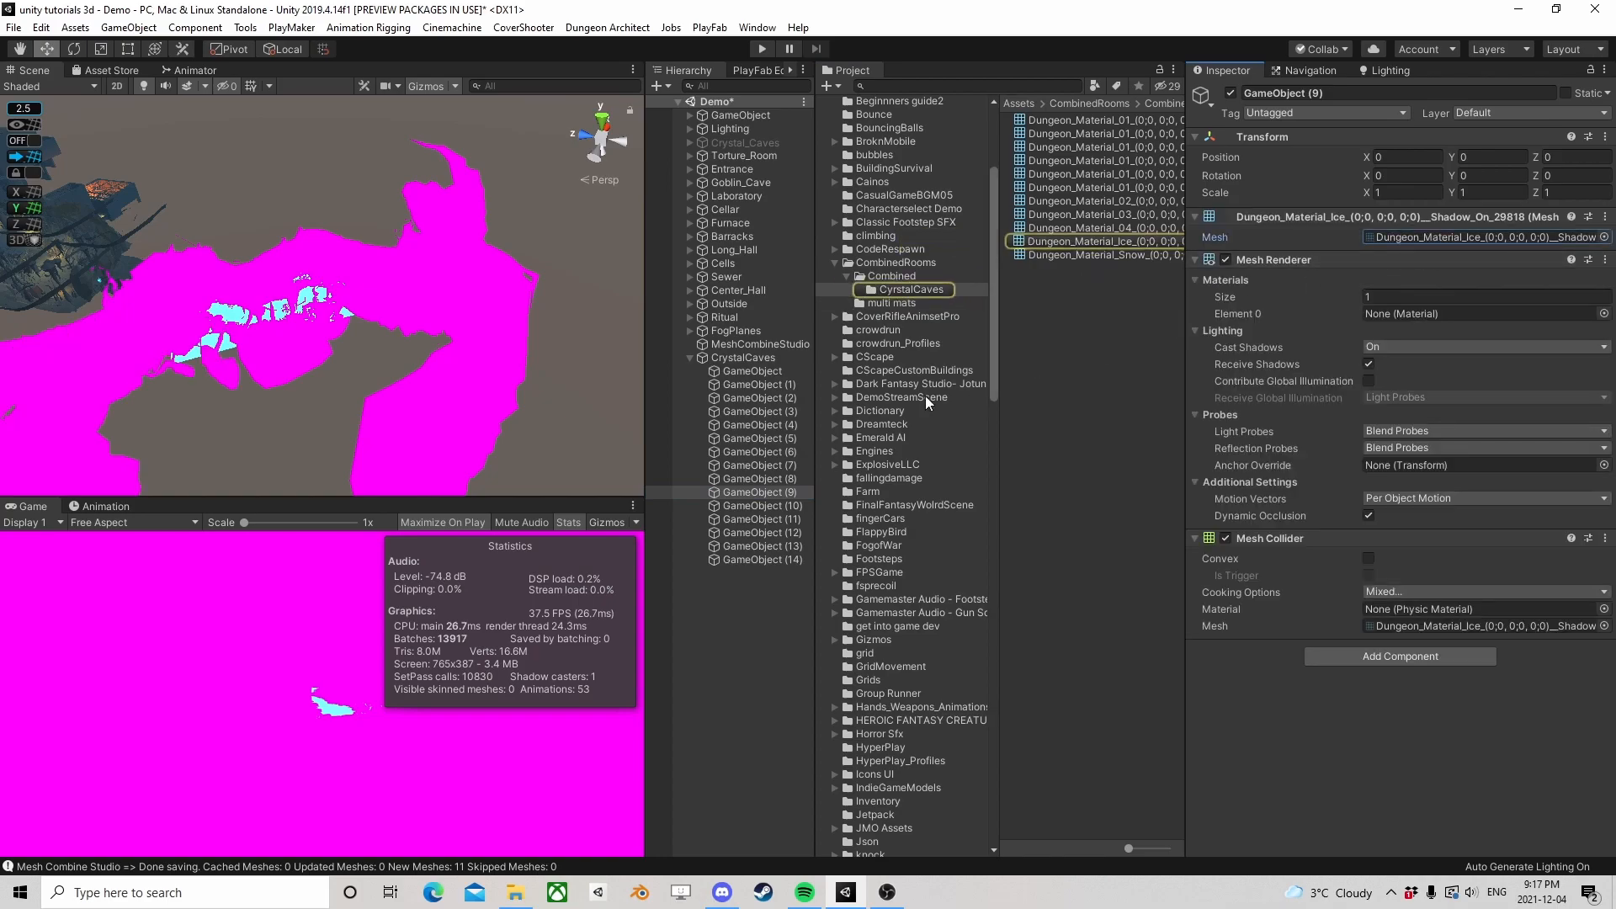
{"action": "left_click", "coordinate": [745, 507]}
{"action": "left_click_drag", "start_coordinate": [1117, 259], "coordinate": [1347, 278]}
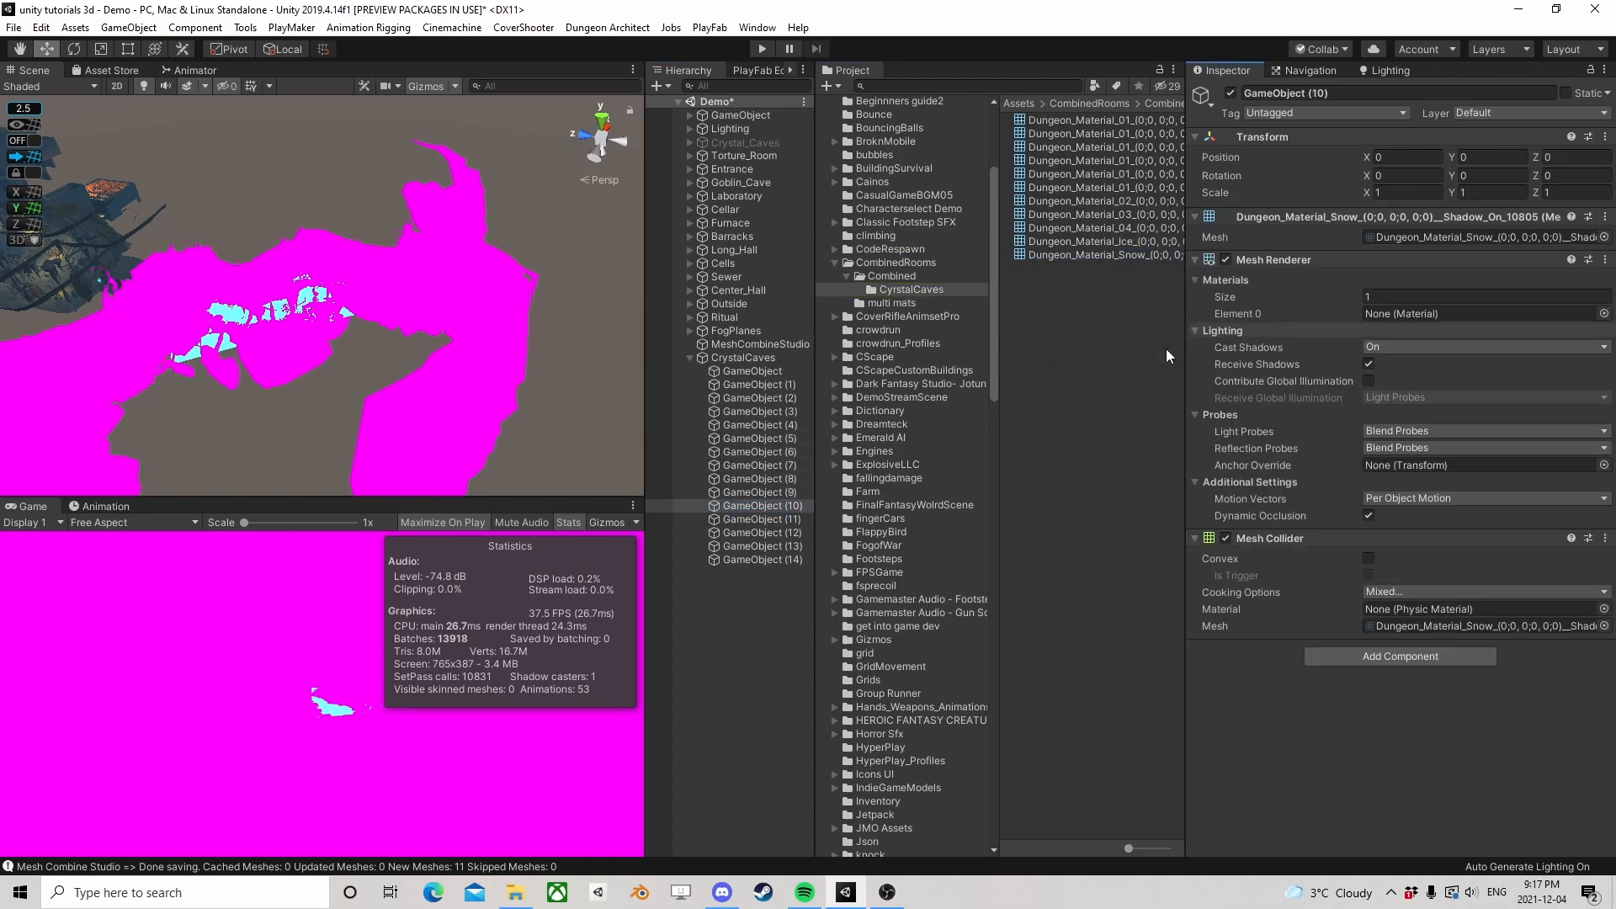
Delete the unused empty children GameObject (11) through GameObject (14) from CrystalCaves
{"action": "left_click", "coordinate": [759, 518]}
{"action": "left_click", "coordinate": [766, 557], "text": "shift"}
{"action": "key", "text": "Delete"}
Open PolygonDungeon's Materials folder and assign Dungeon_Material_01 to the Mesh Renderer of CrystalCaves' first child GameObject
{"action": "scroll", "coordinate": [311, 331], "scroll_direction": "down", "scroll_amount": 6}
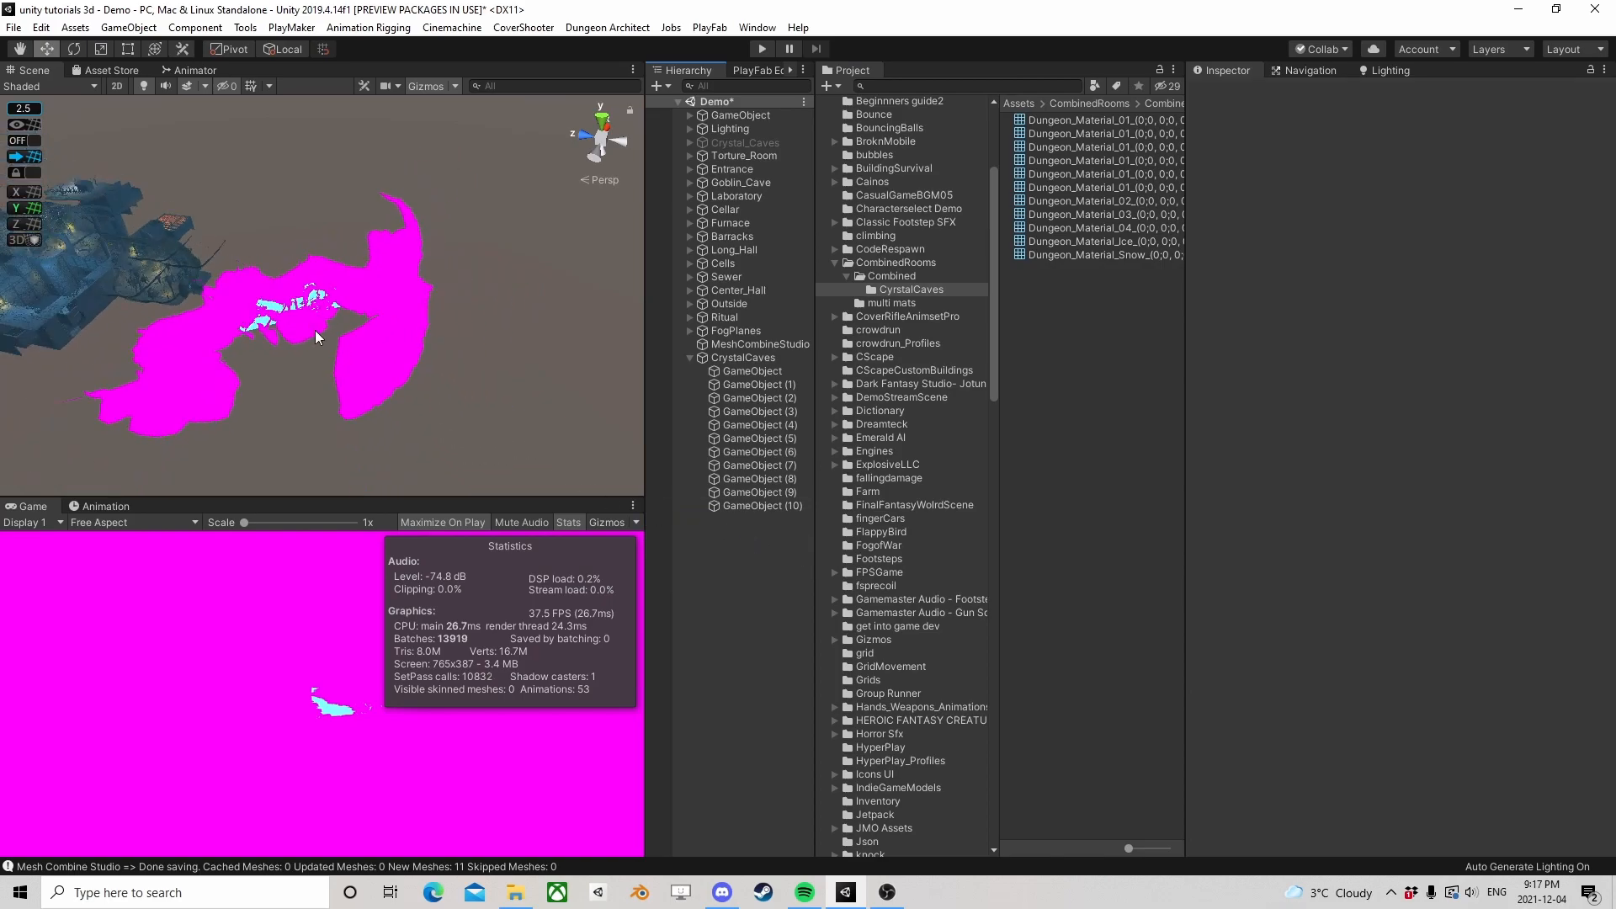
{"action": "middle_click_drag", "start_coordinate": [310, 326], "coordinate": [422, 314]}
{"action": "scroll", "coordinate": [431, 347], "scroll_direction": "up", "scroll_amount": 6}
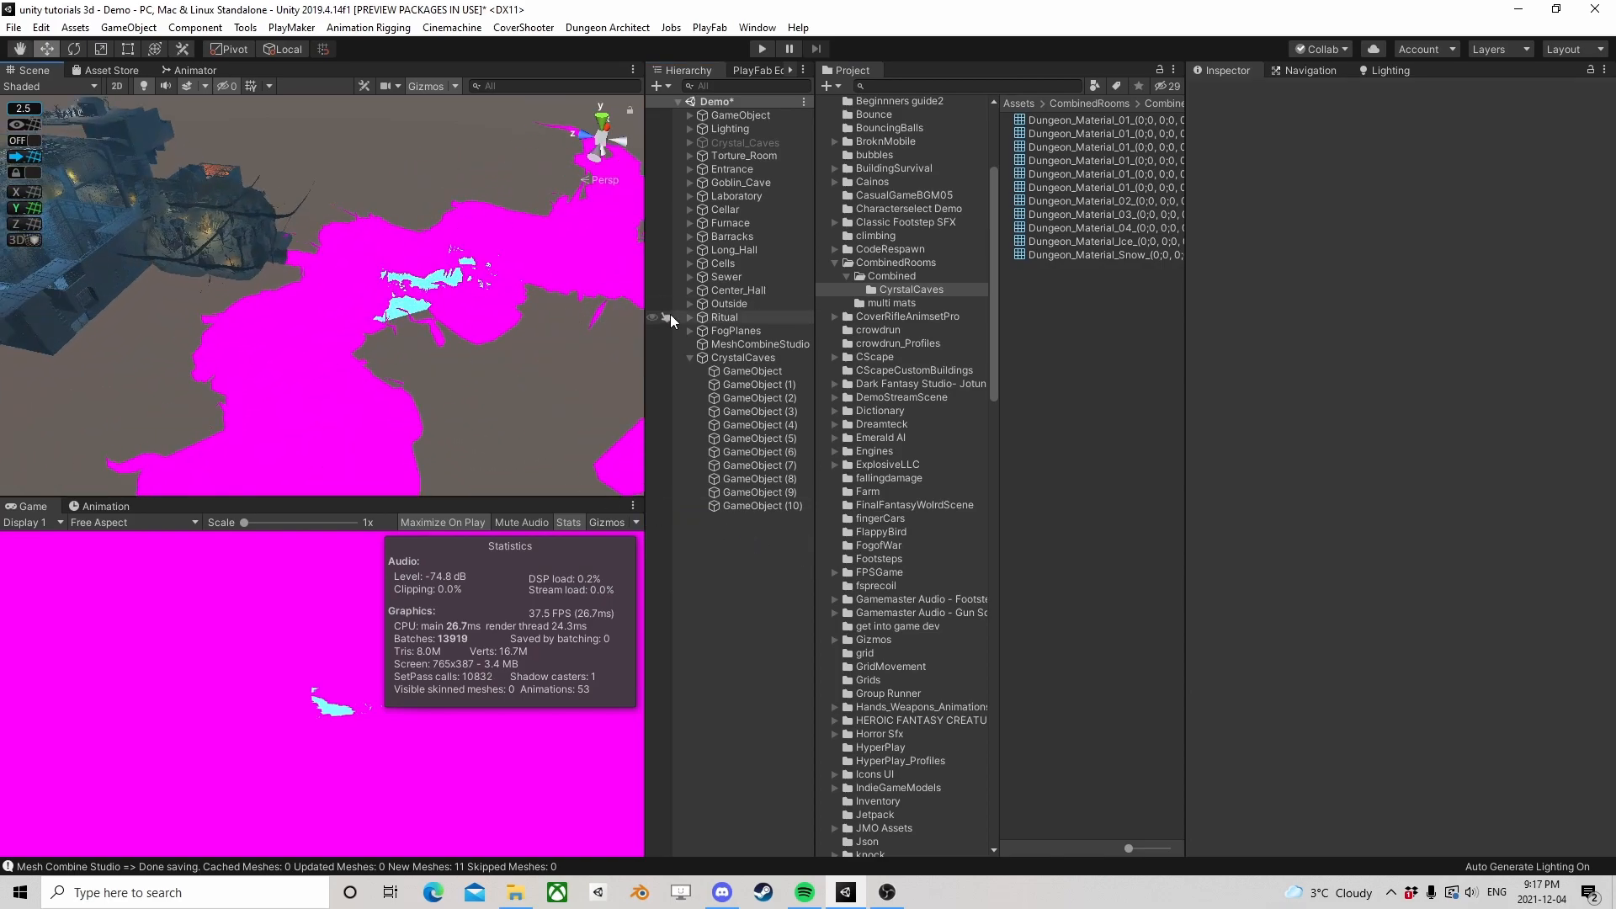
{"action": "left_click", "coordinate": [735, 371]}
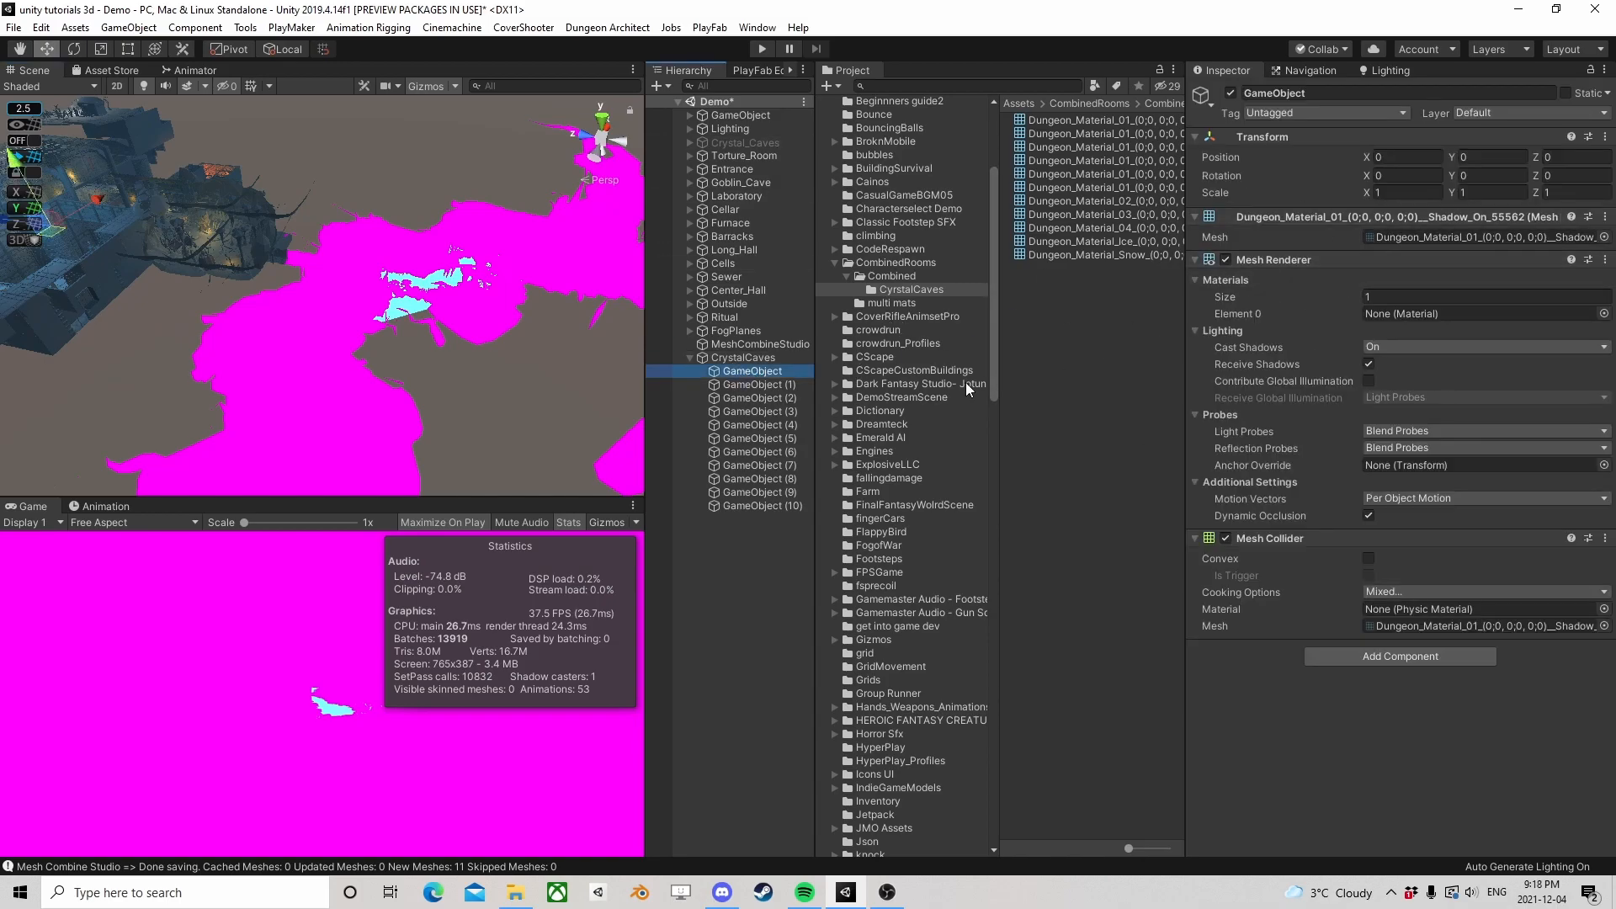
{"action": "scroll", "coordinate": [847, 427], "scroll_direction": "down", "scroll_amount": 15}
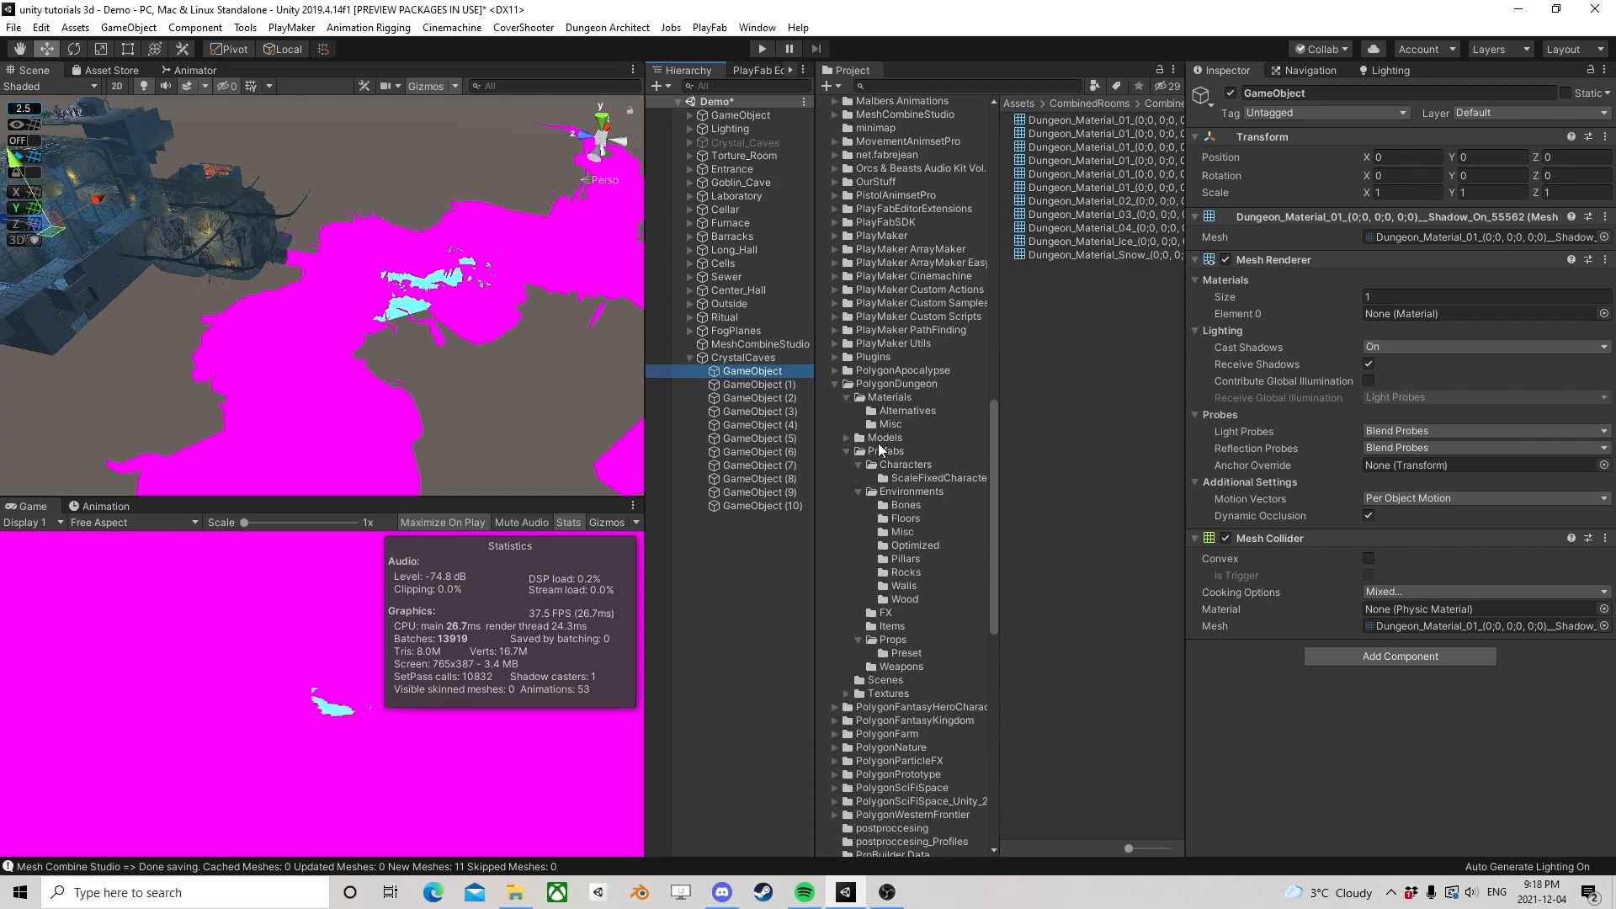
{"action": "left_click", "coordinate": [942, 397]}
{"action": "left_click_drag", "start_coordinate": [1084, 143], "coordinate": [1423, 313]}
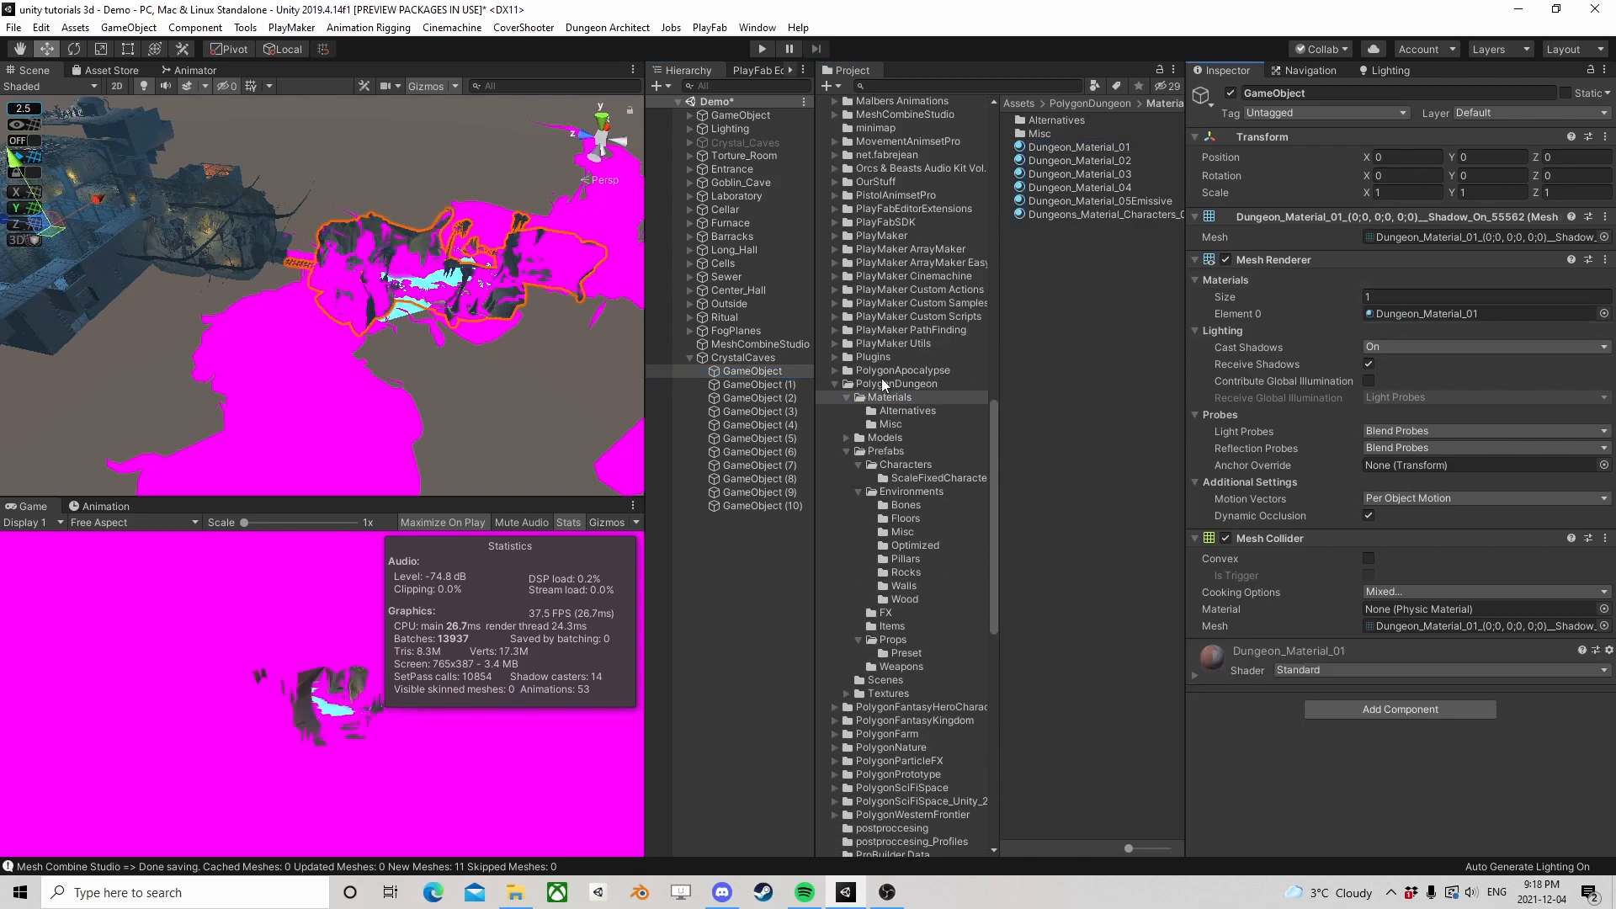
Check which children use Dungeon_Material_01 meshes, then assign Dungeon_Material_01 to GameObject (1) through GameObject (5) together
{"action": "left_click", "coordinate": [746, 383]}
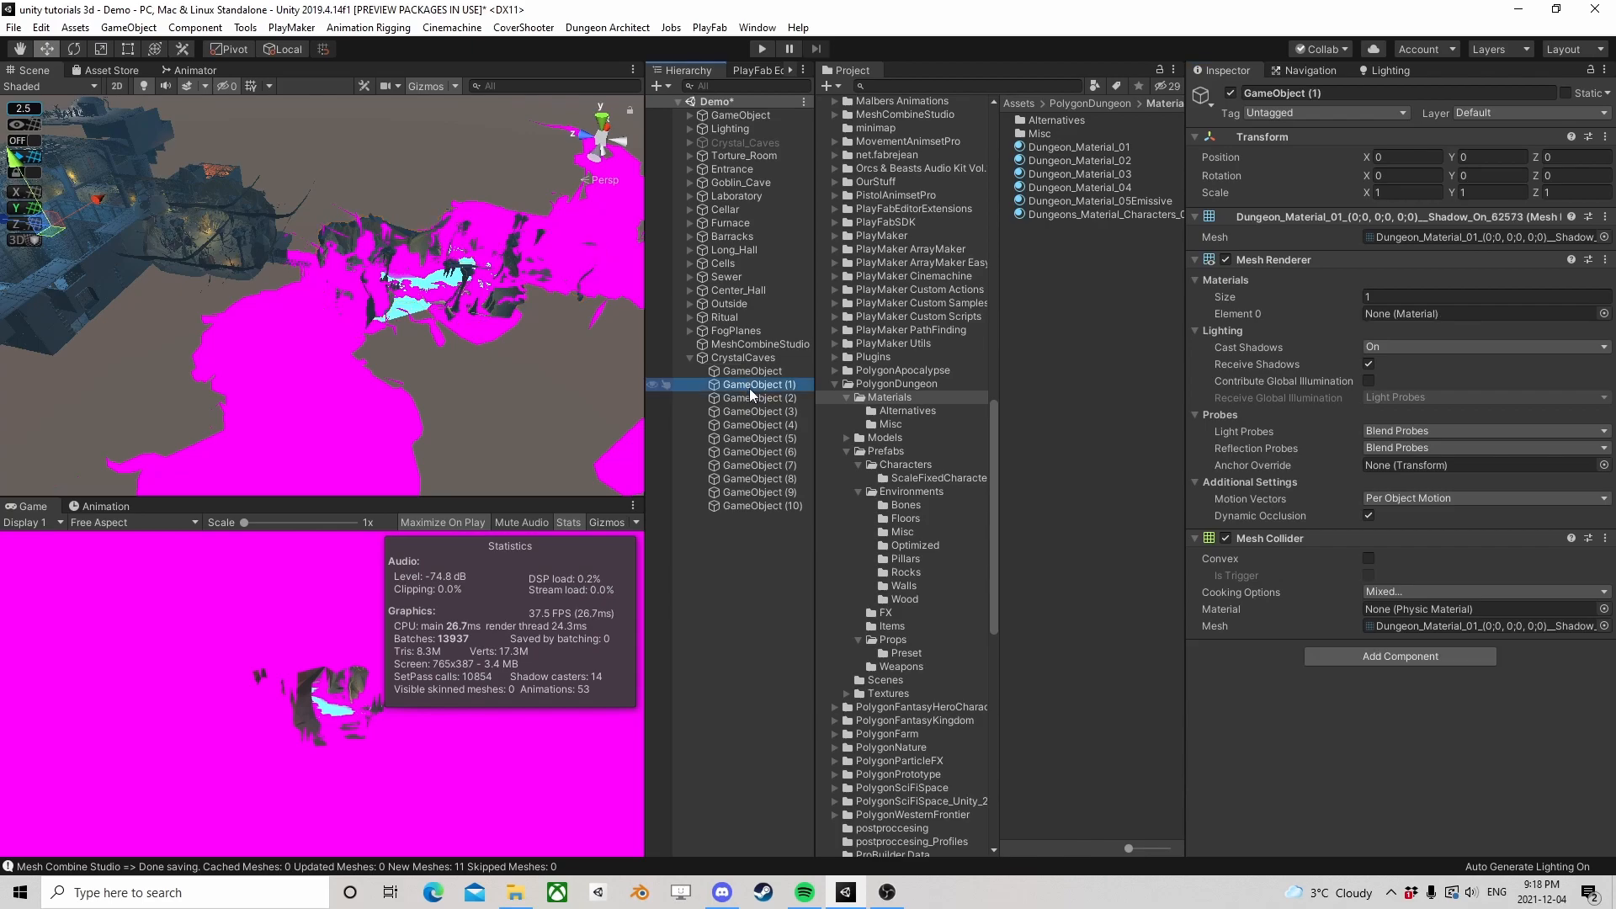
{"action": "left_click", "coordinate": [751, 438]}
{"action": "left_click", "coordinate": [751, 451]}
{"action": "left_click", "coordinate": [756, 464]}
{"action": "left_click", "coordinate": [754, 451]}
{"action": "left_click", "coordinate": [752, 437]}
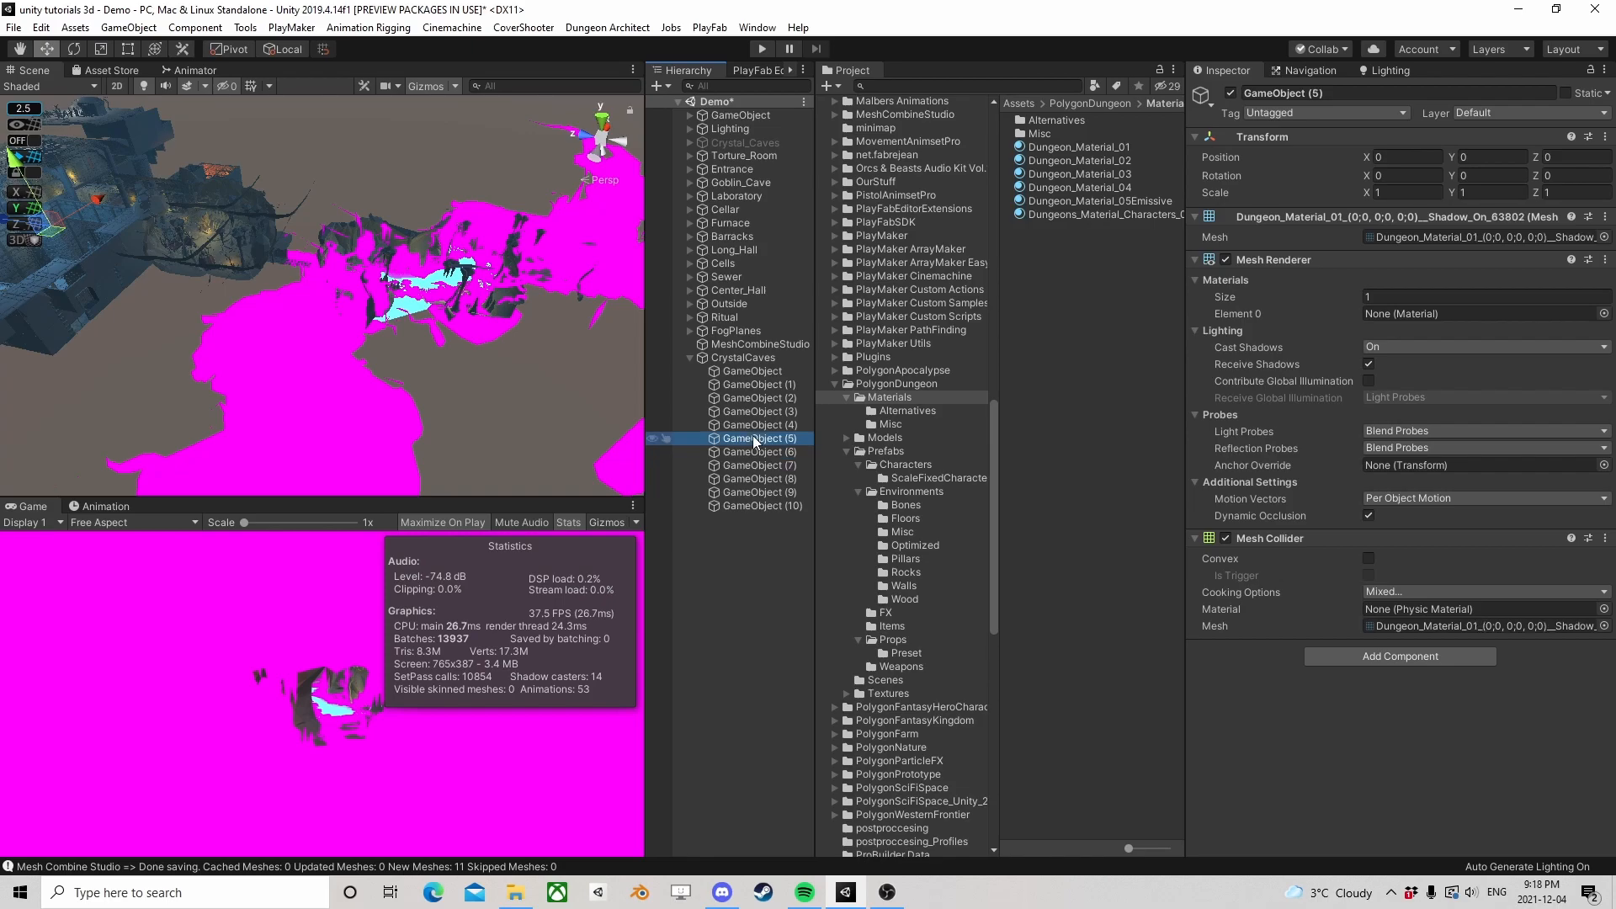
{"action": "left_click", "coordinate": [682, 385], "text": "shift"}
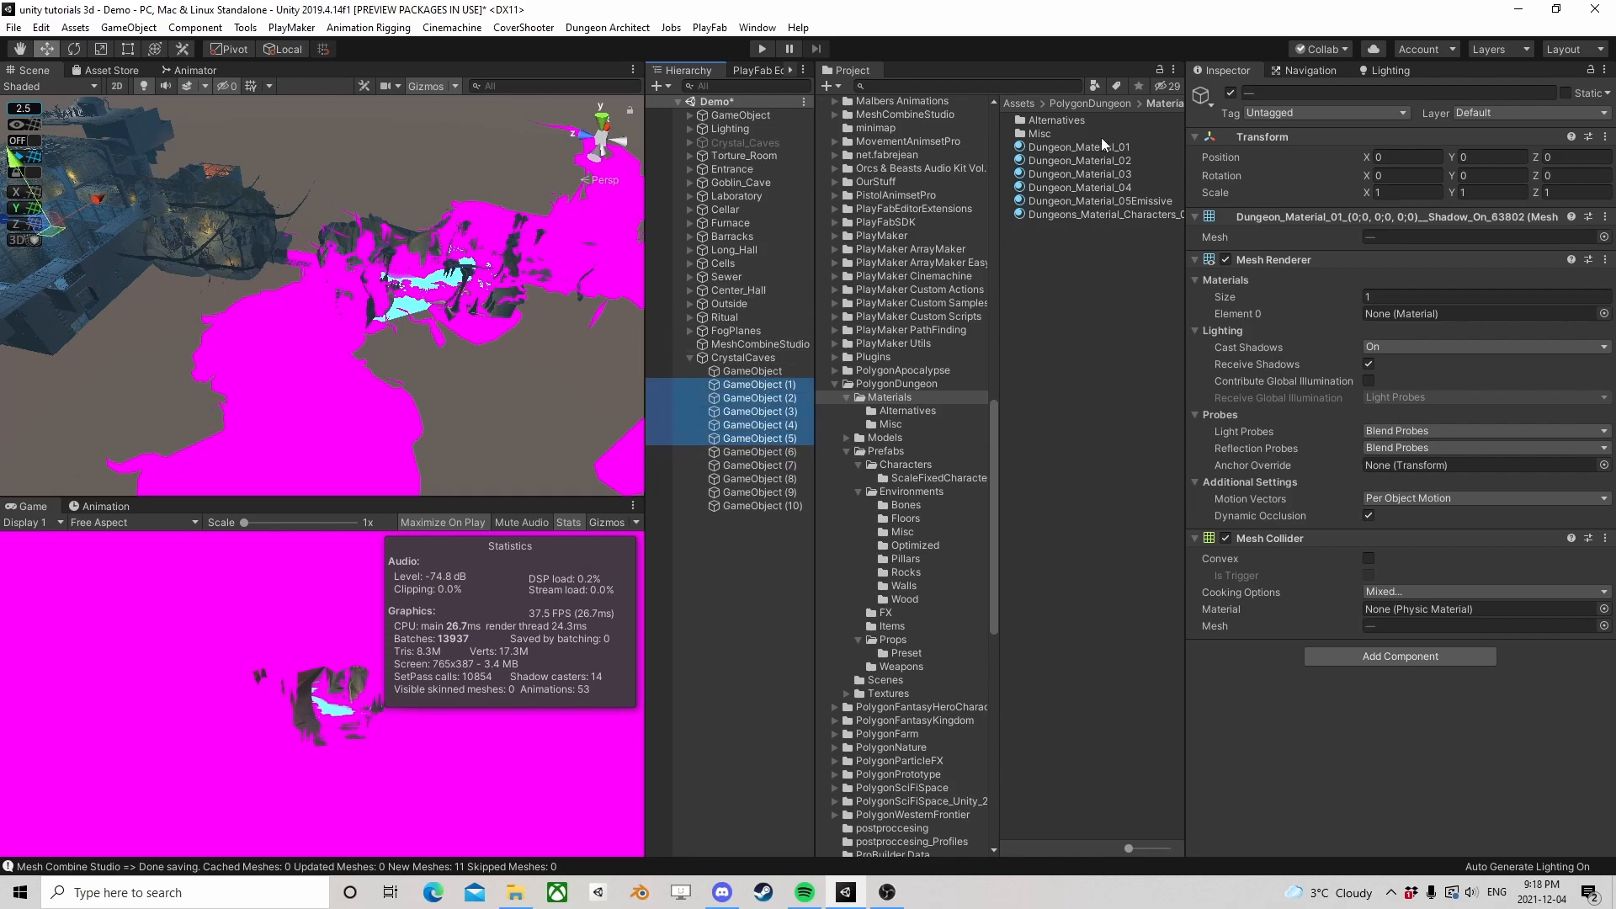
{"action": "left_click_drag", "start_coordinate": [1089, 144], "coordinate": [1418, 317]}
Assign Dungeon_Material_02 to GameObject (6) and view the cave from another angle
{"action": "left_click", "coordinate": [749, 451]}
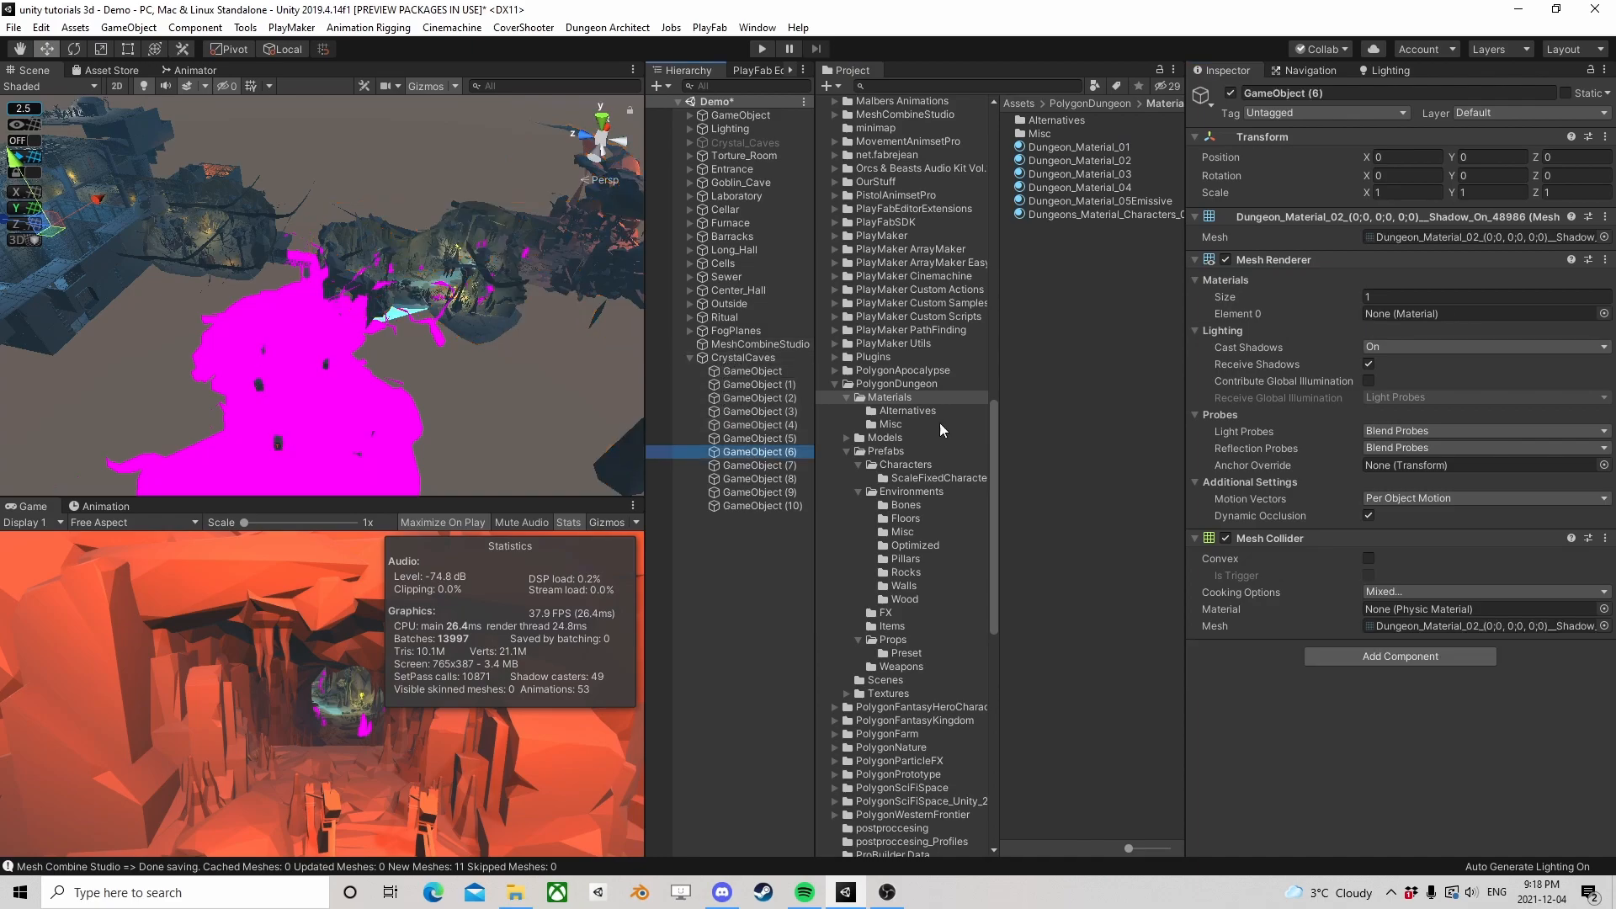
{"action": "left_click_drag", "start_coordinate": [1077, 160], "coordinate": [1344, 314]}
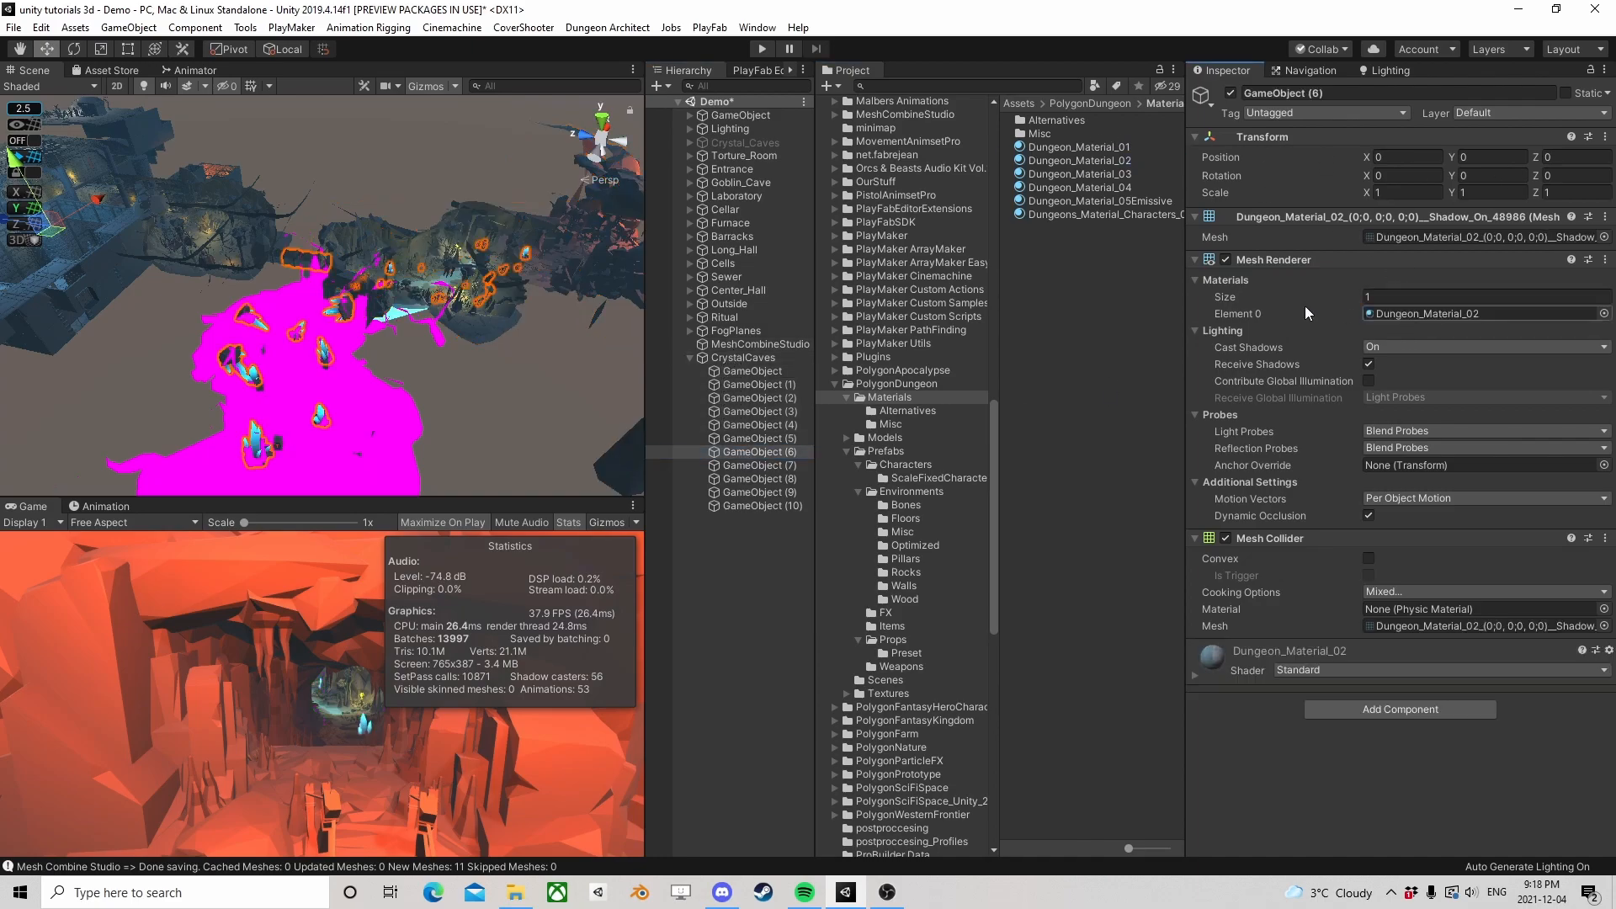
{"action": "left_click_drag", "start_coordinate": [356, 291], "coordinate": [379, 391], "text": "alt"}
{"action": "middle_click_drag", "start_coordinate": [408, 207], "coordinate": [556, 336]}
Assign Dungeon_Material_03 to GameObject (7) and Dungeon_Material_04 to GameObject (8)
{"action": "left_click", "coordinate": [776, 465]}
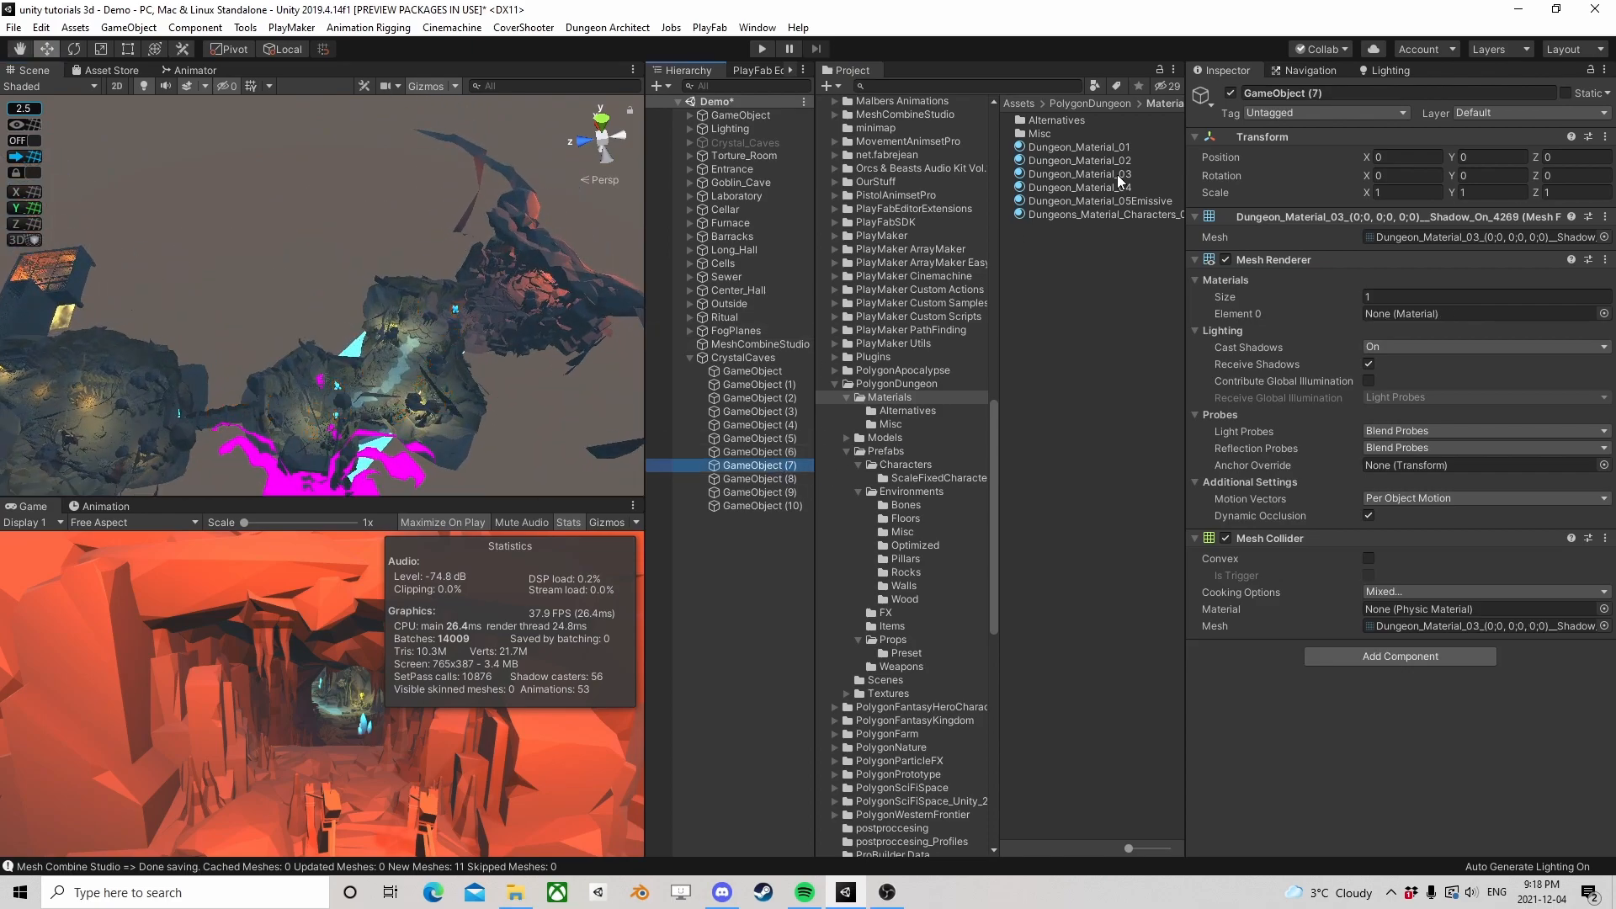
{"action": "left_click_drag", "start_coordinate": [1086, 175], "coordinate": [1433, 316]}
{"action": "left_click", "coordinate": [749, 480]}
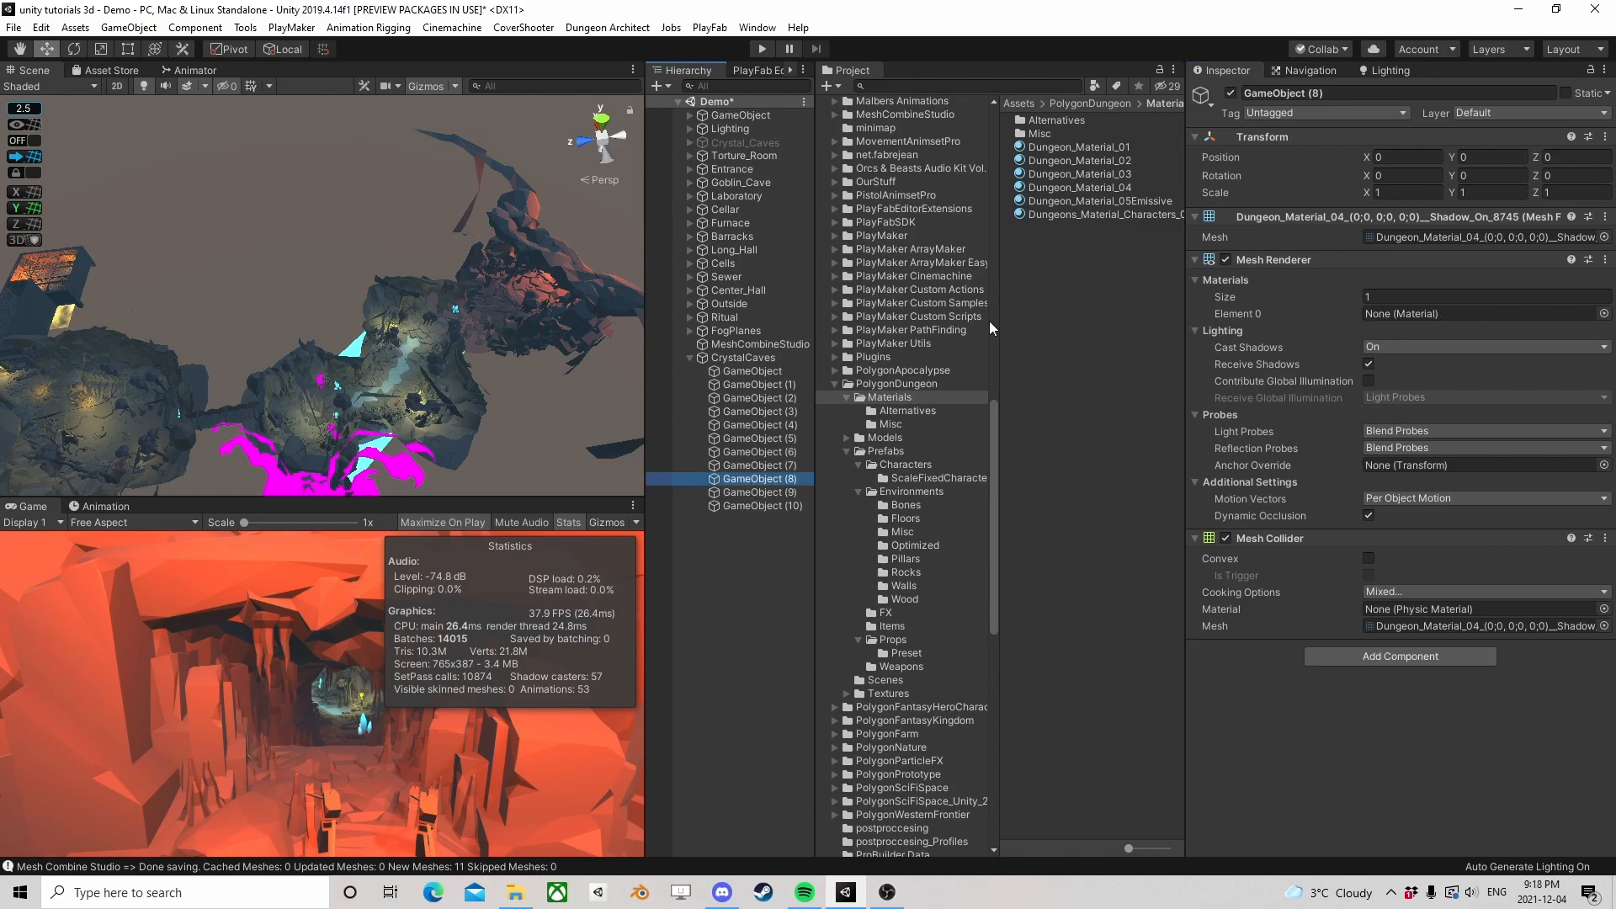
{"action": "left_click_drag", "start_coordinate": [1083, 189], "coordinate": [1441, 316]}
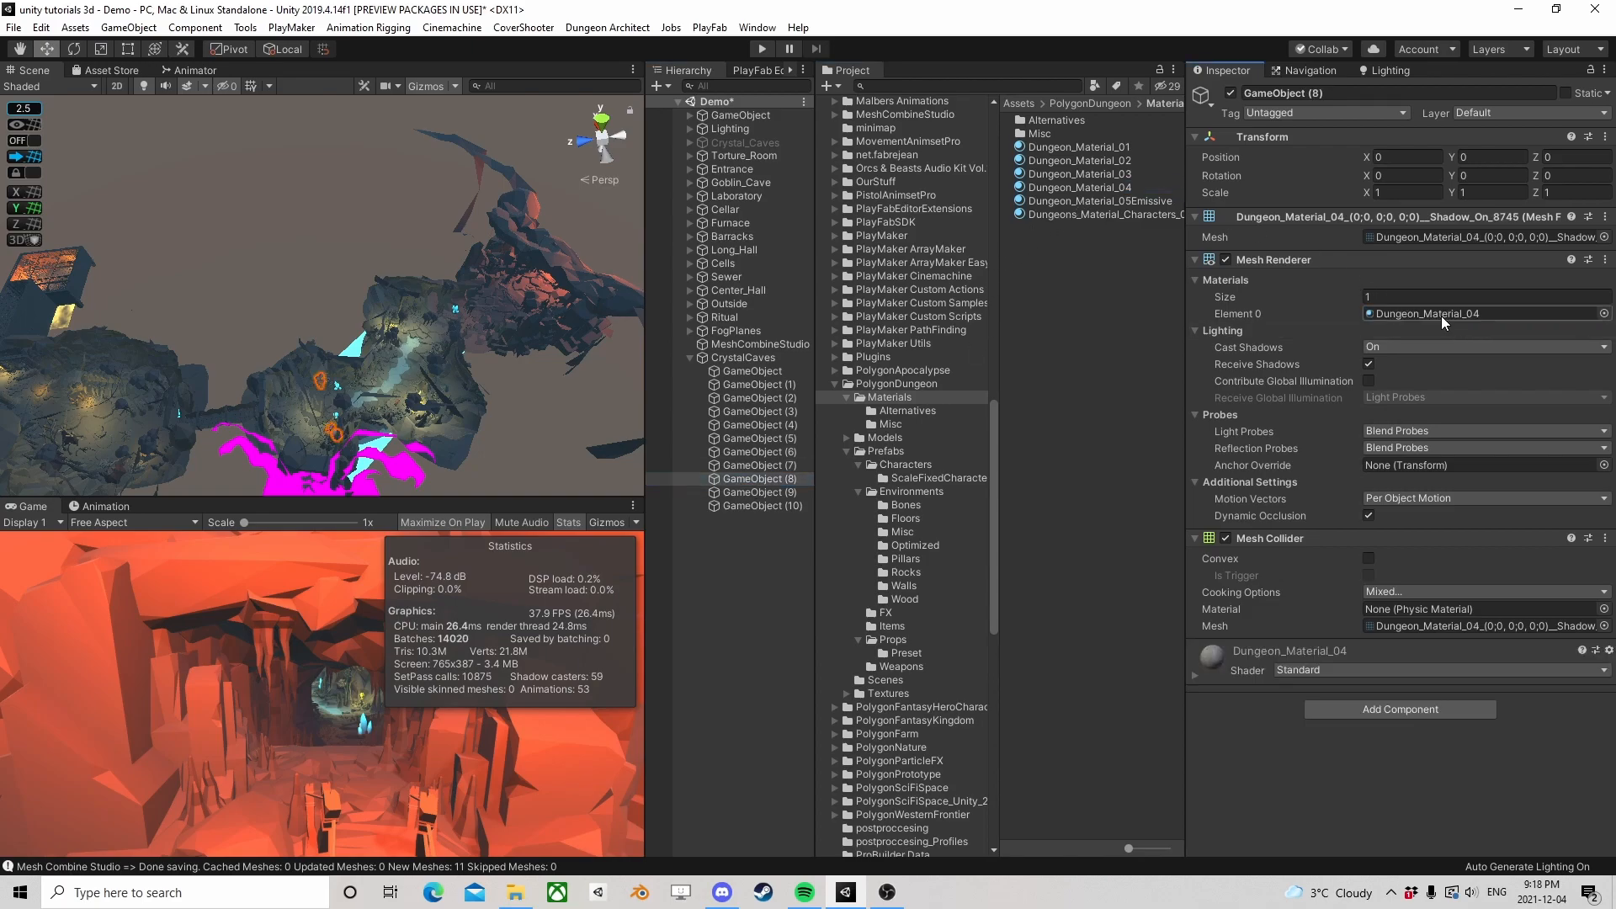
From the Misc materials folder, assign Dungeon_Material_Ice to GameObject (9) and Dungeon_Material_Snow to GameObject (10)
{"action": "left_click", "coordinate": [764, 494]}
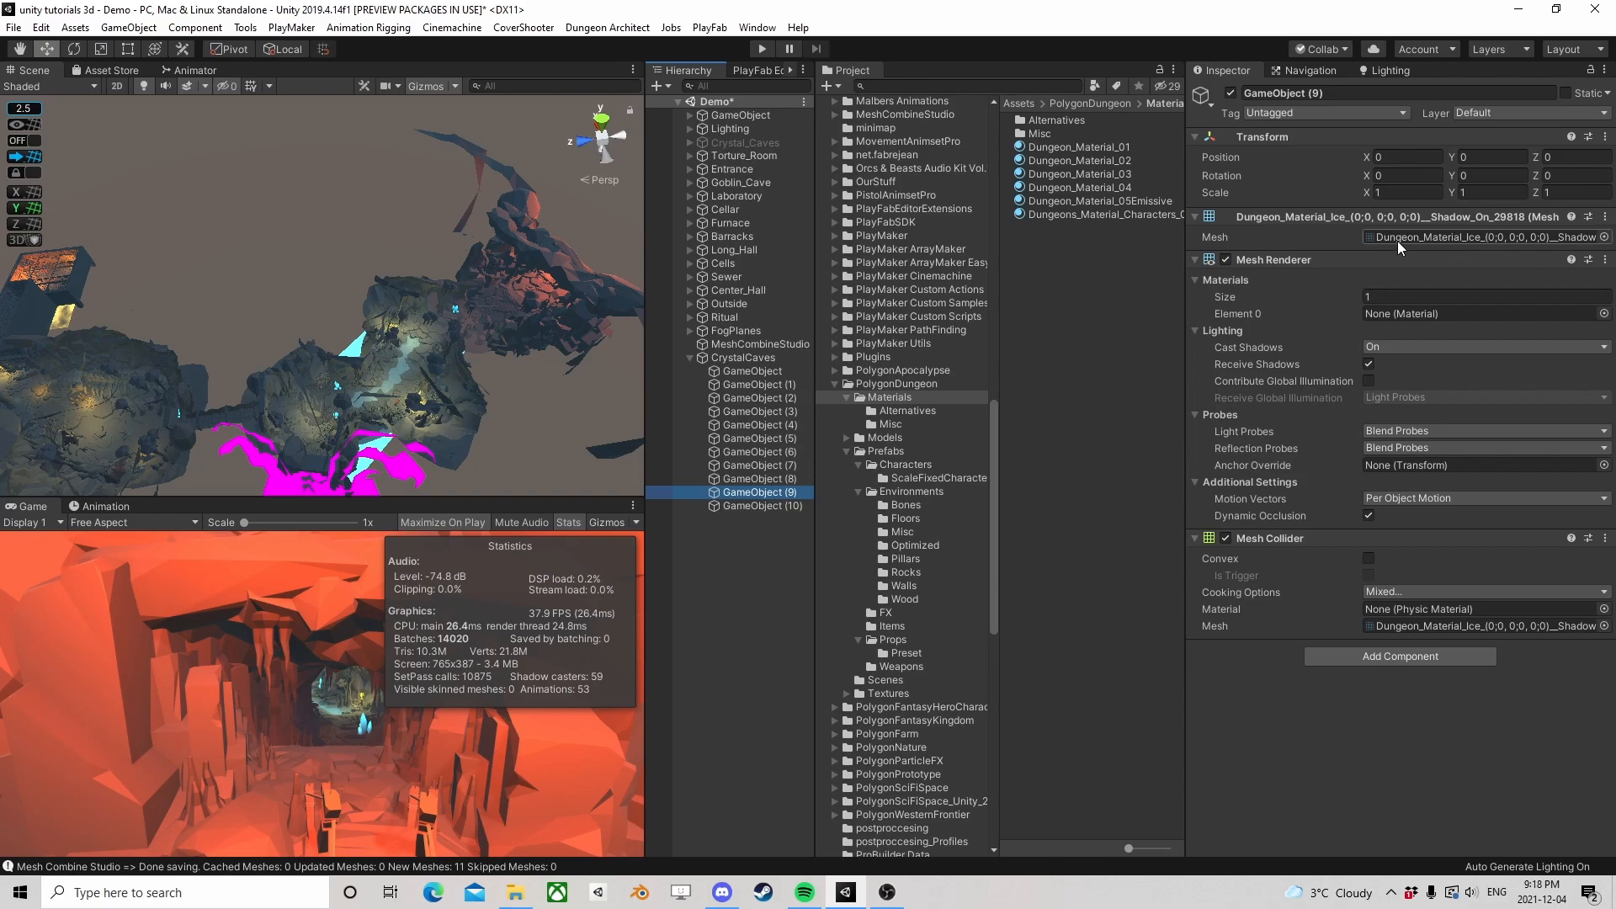
{"action": "left_click", "coordinate": [890, 424]}
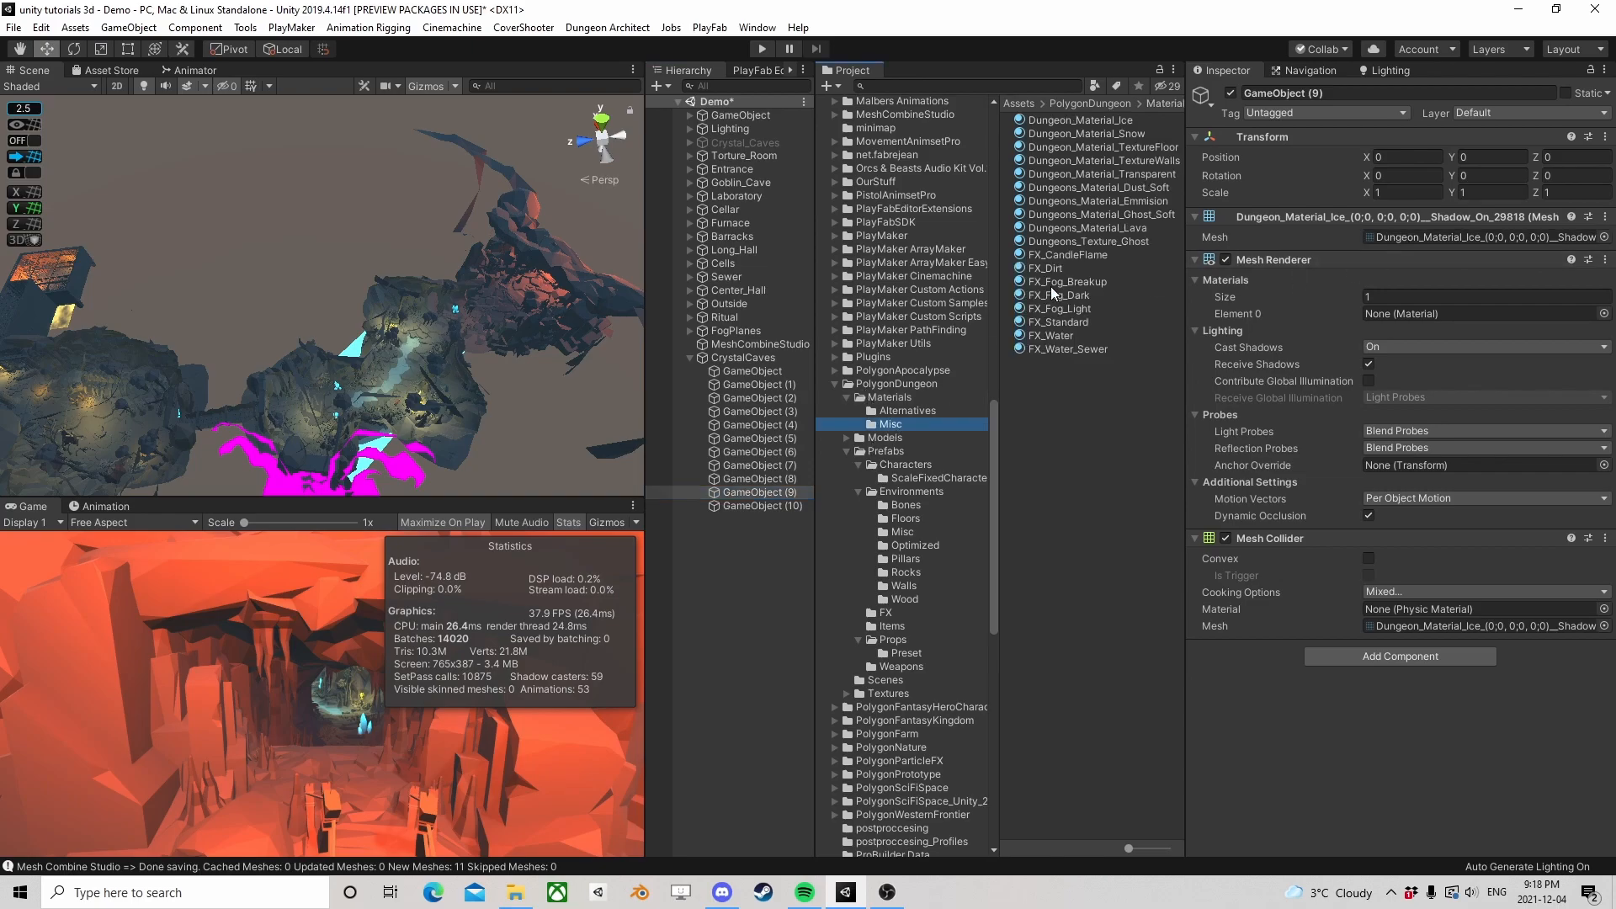
{"action": "left_click_drag", "start_coordinate": [1120, 124], "coordinate": [1423, 317]}
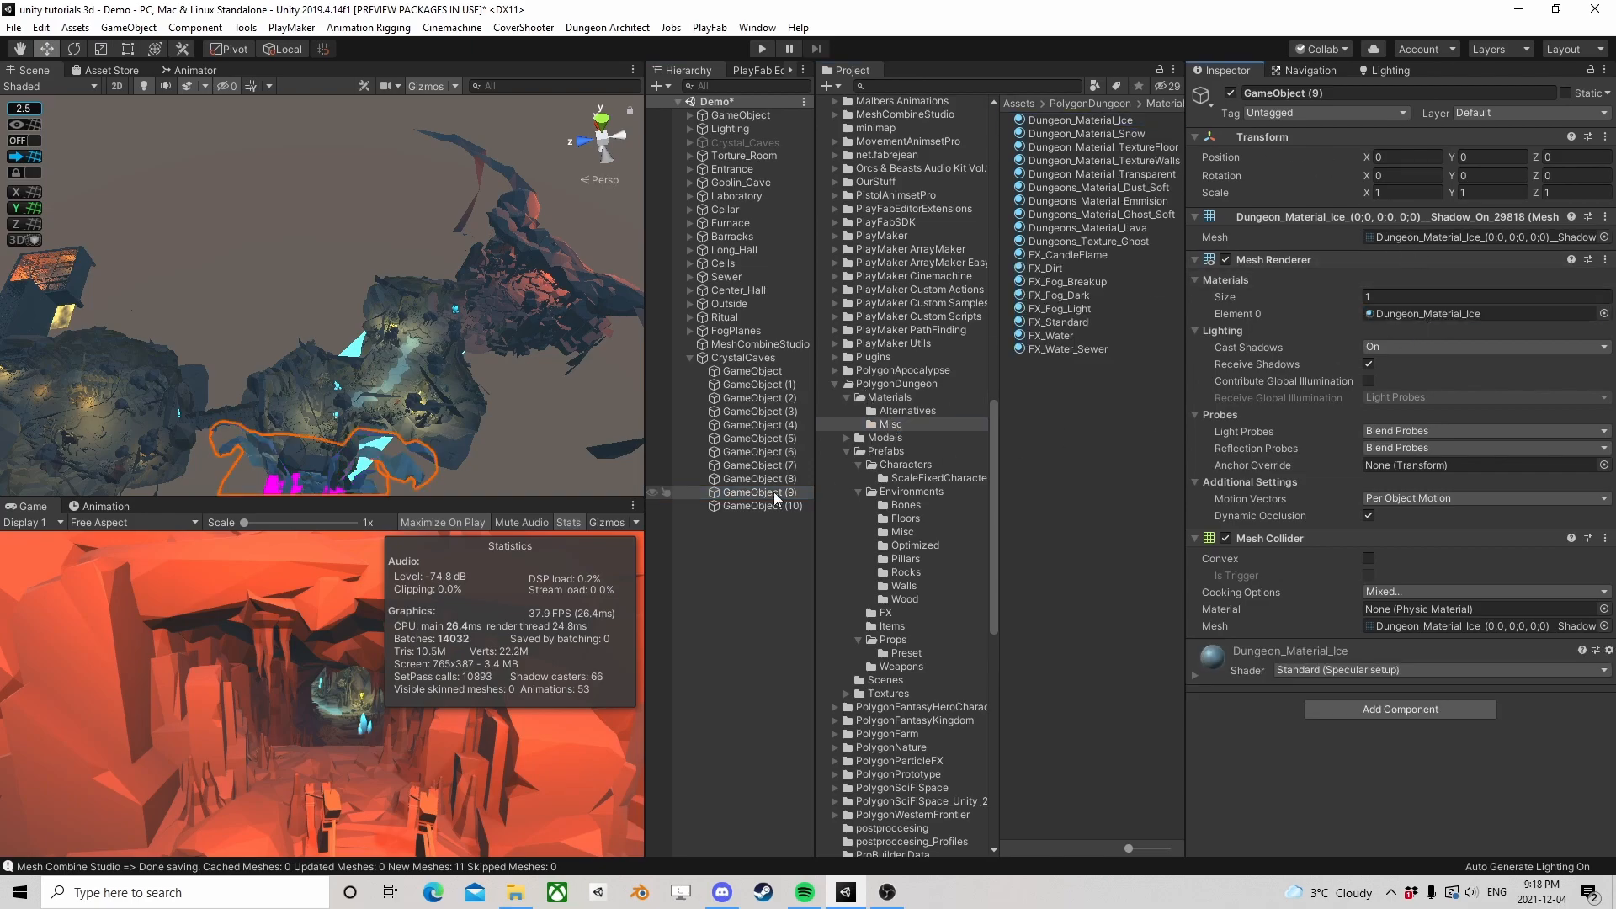
{"action": "left_click", "coordinate": [751, 507]}
{"action": "left_click_drag", "start_coordinate": [1098, 134], "coordinate": [1393, 314]}
Collapse CrystalCaves in the hierarchy and inspect the rebuilt cave in the scene from several angles, including from above
{"action": "right_click_drag", "start_coordinate": [488, 296], "coordinate": [360, 359]}
{"action": "left_click", "coordinate": [730, 564]}
{"action": "left_click", "coordinate": [691, 358]}
{"action": "scroll", "coordinate": [360, 359], "scroll_direction": "up", "scroll_amount": 5}
{"action": "middle_click_drag", "start_coordinate": [360, 358], "coordinate": [522, 73]}
{"action": "scroll", "coordinate": [444, 322], "scroll_direction": "up", "scroll_amount": 4}
{"action": "middle_click_drag", "start_coordinate": [444, 322], "coordinate": [395, 337]}
{"action": "scroll", "coordinate": [396, 337], "scroll_direction": "up", "scroll_amount": 3}
{"action": "right_click_drag", "start_coordinate": [396, 337], "coordinate": [574, 256]}
{"action": "right_click_drag", "start_coordinate": [236, 302], "coordinate": [806, 347]}
{"action": "right_click_drag", "start_coordinate": [192, 330], "coordinate": [455, 337]}
{"action": "scroll", "coordinate": [439, 377], "scroll_direction": "down", "scroll_amount": 10}
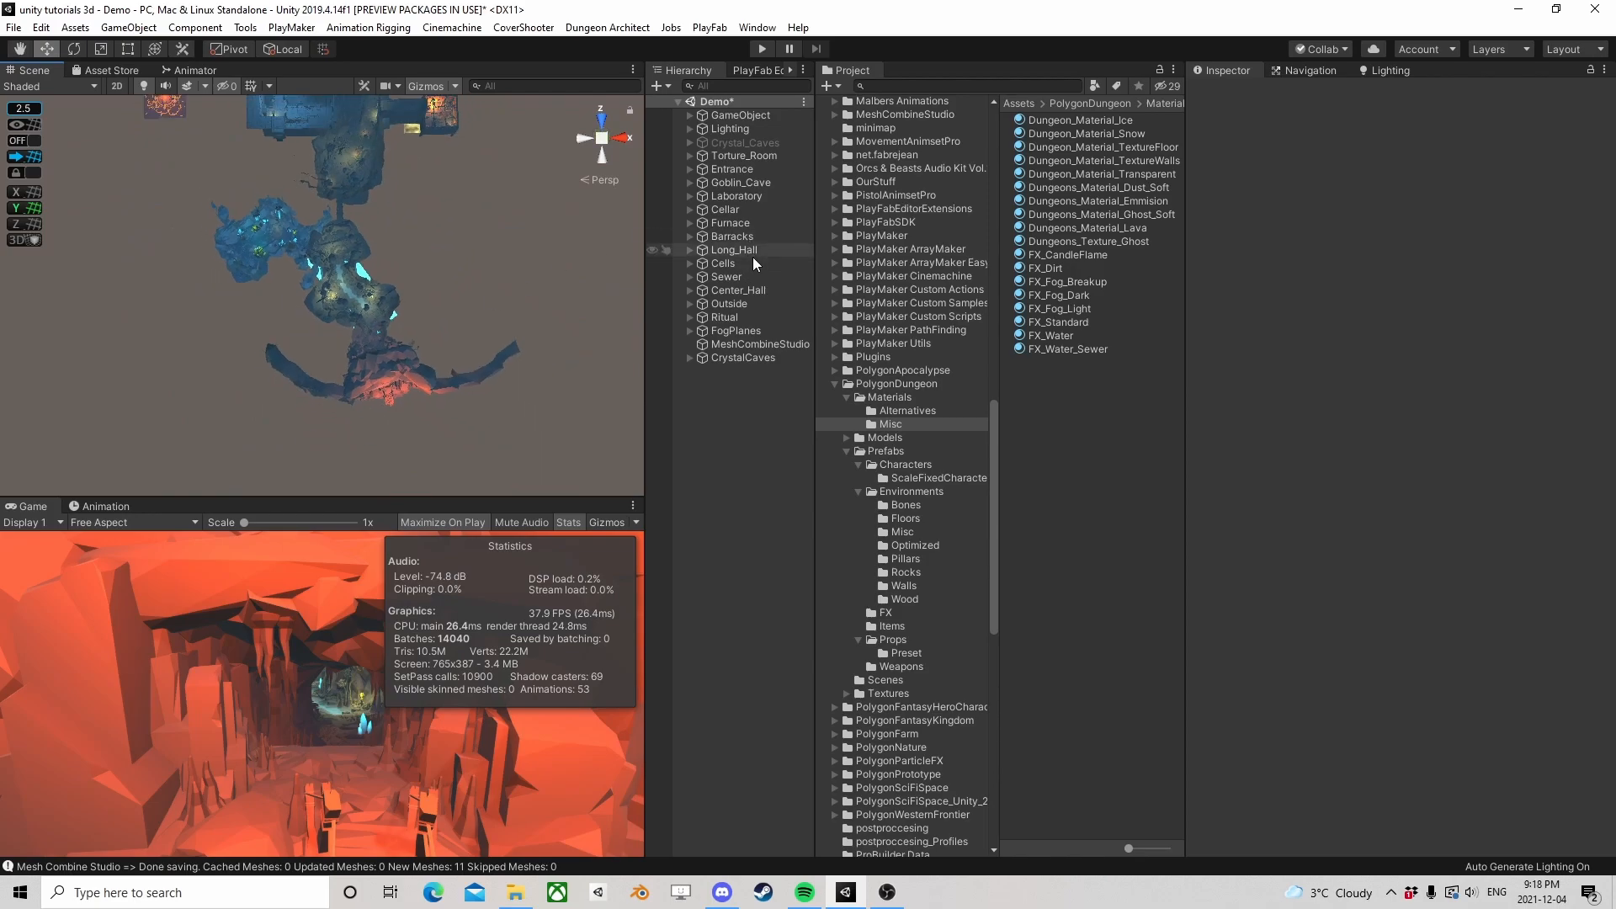
Deactivate all room objects from Torture_Room through Ritual, leaving FogPlanes active
{"action": "left_click", "coordinate": [730, 155]}
{"action": "left_click", "coordinate": [727, 330], "text": "shift"}
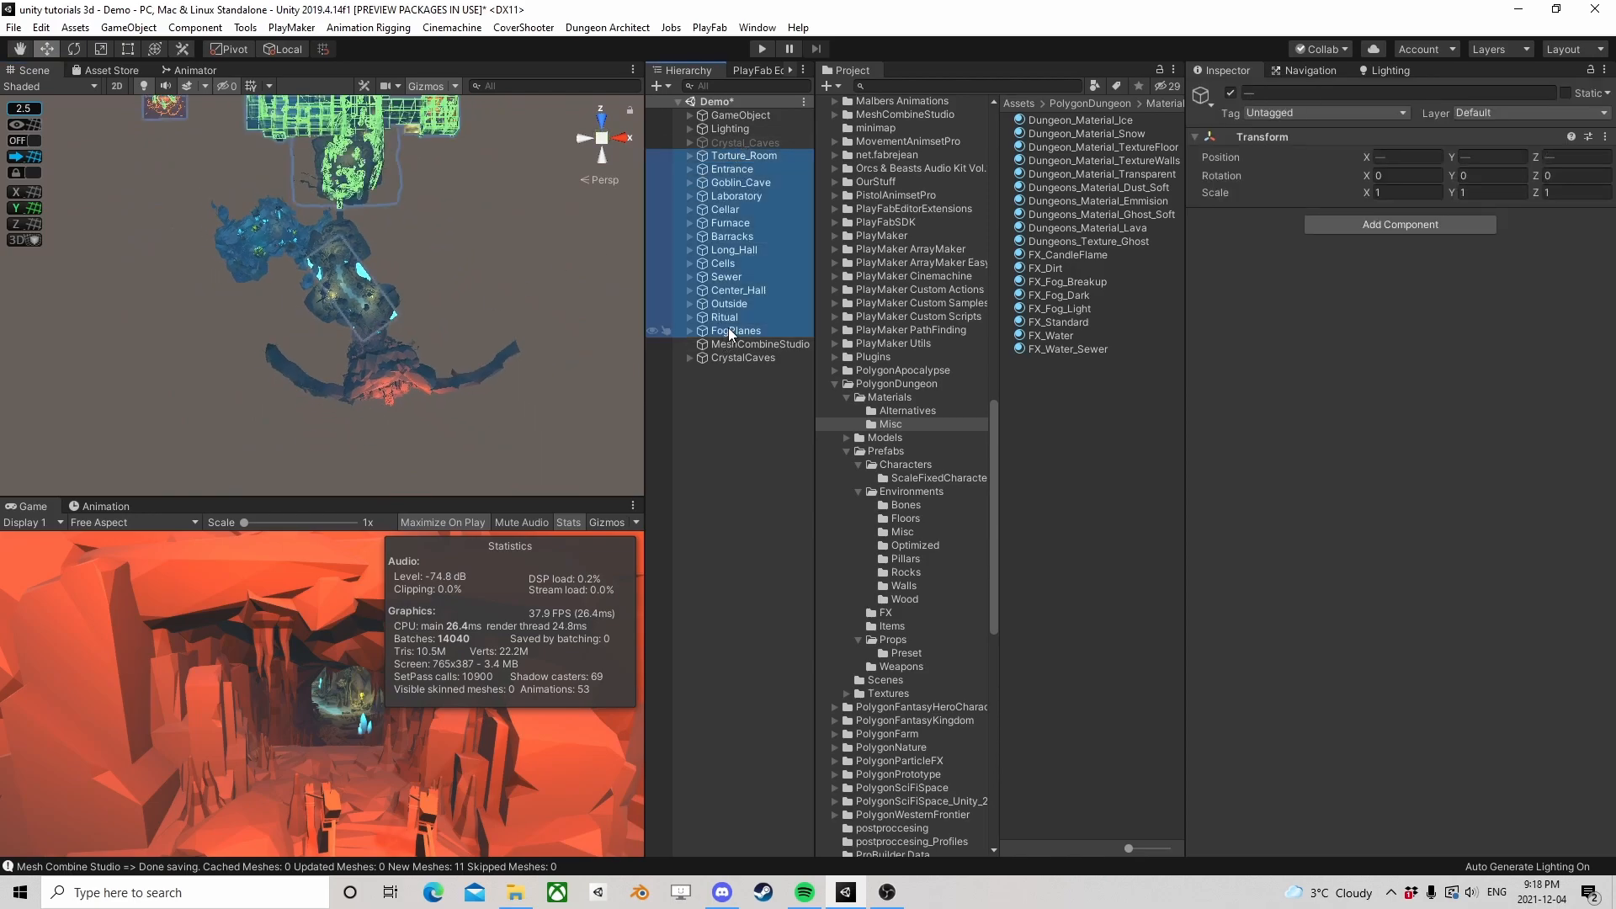
{"action": "left_click", "coordinate": [729, 319]}
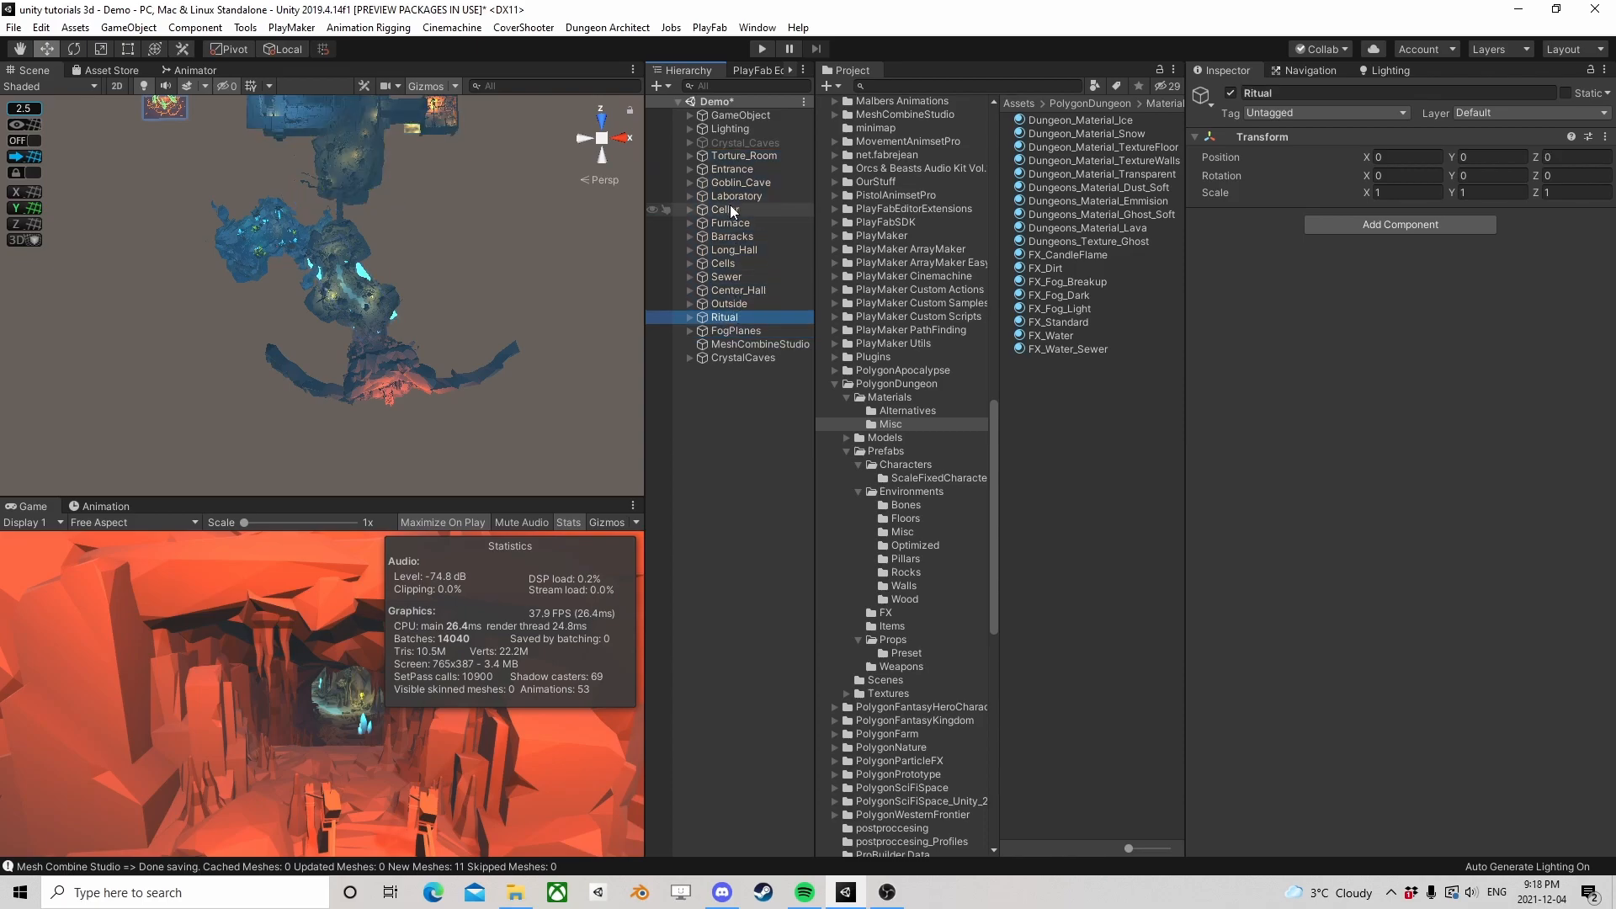
{"action": "left_click", "coordinate": [731, 155], "text": "shift"}
{"action": "left_click", "coordinate": [1230, 93]}
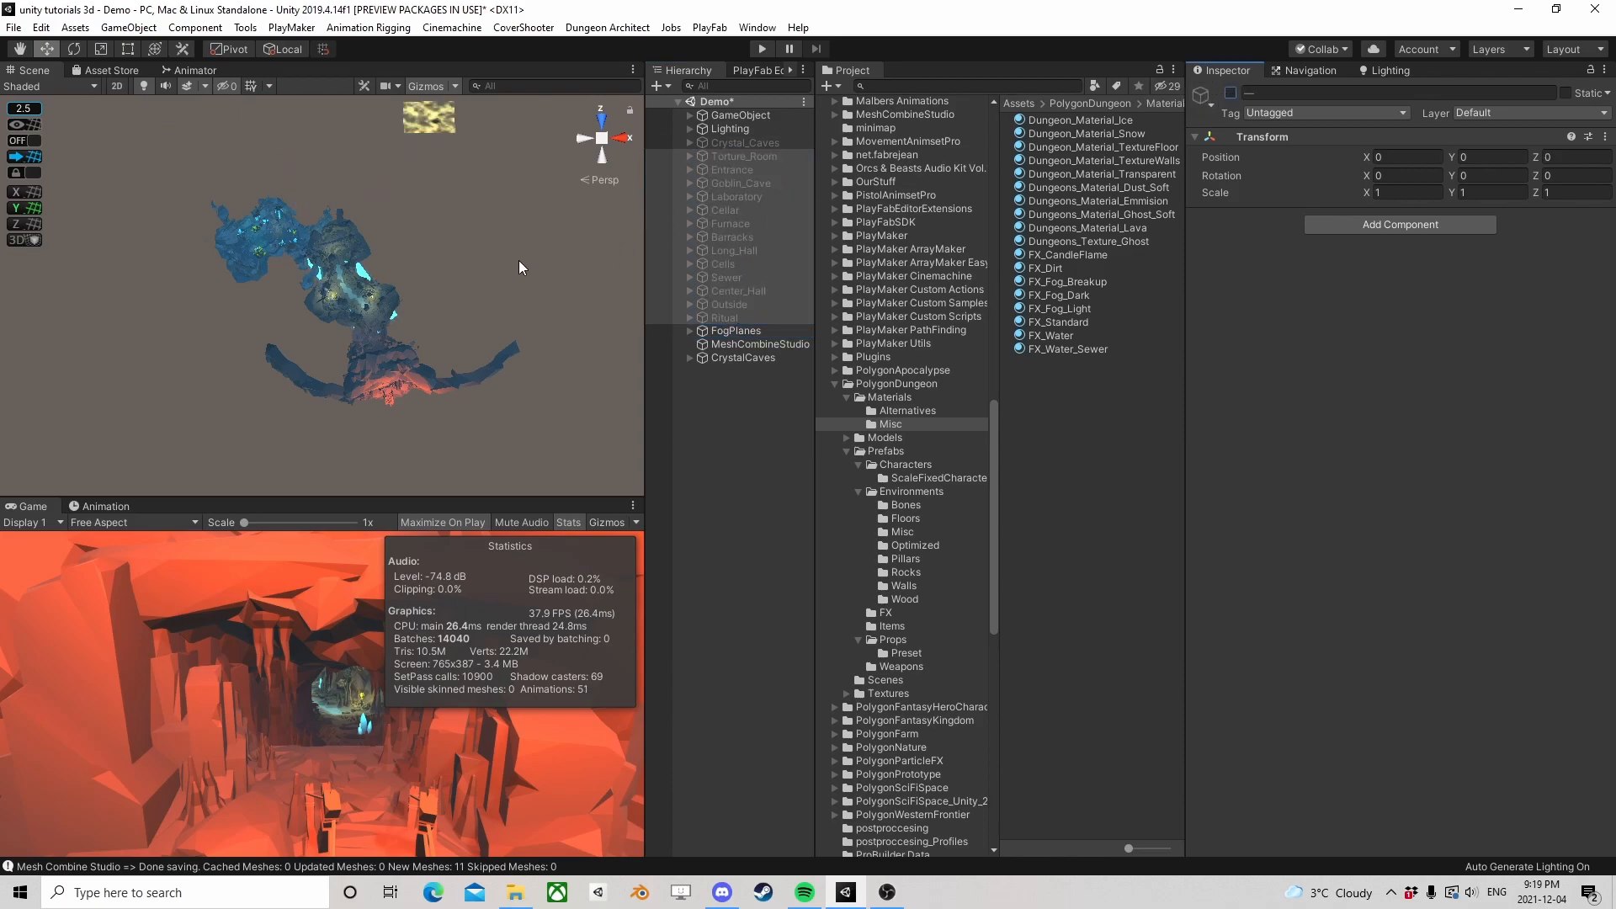
Deactivate the rebuilt CrystalCaves and activate the original Crystal_Caves to compare their rendering statistics
{"action": "scroll", "coordinate": [505, 267], "scroll_direction": "down", "scroll_amount": 2}
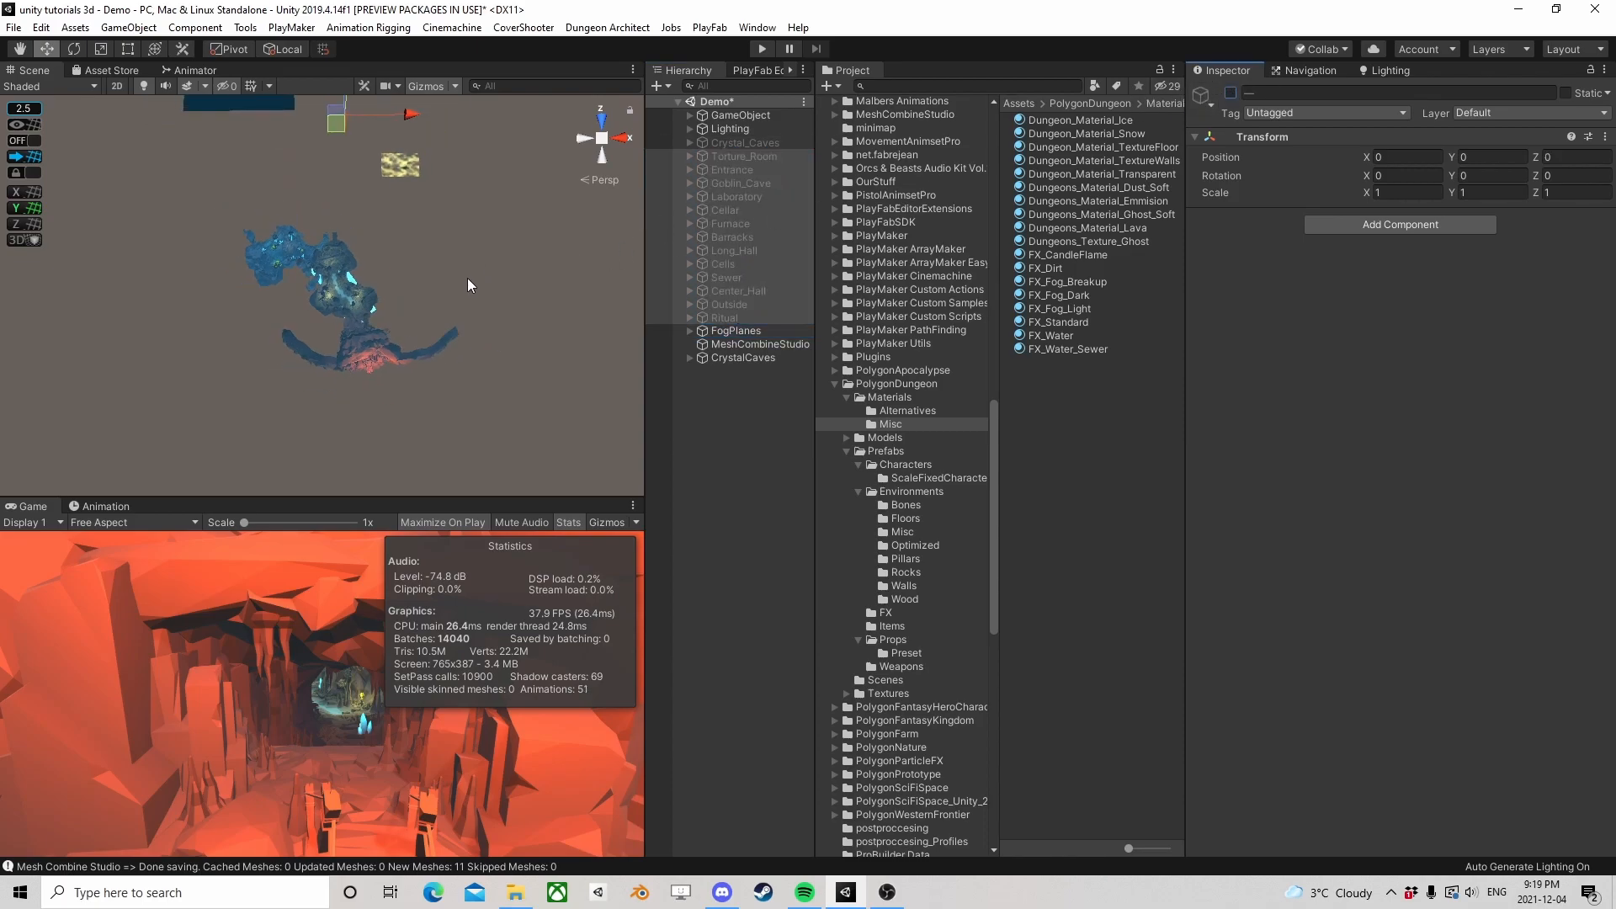
{"action": "left_click", "coordinate": [744, 356]}
{"action": "left_click", "coordinate": [1231, 92]}
{"action": "middle_click_drag", "start_coordinate": [594, 128], "coordinate": [594, 234]}
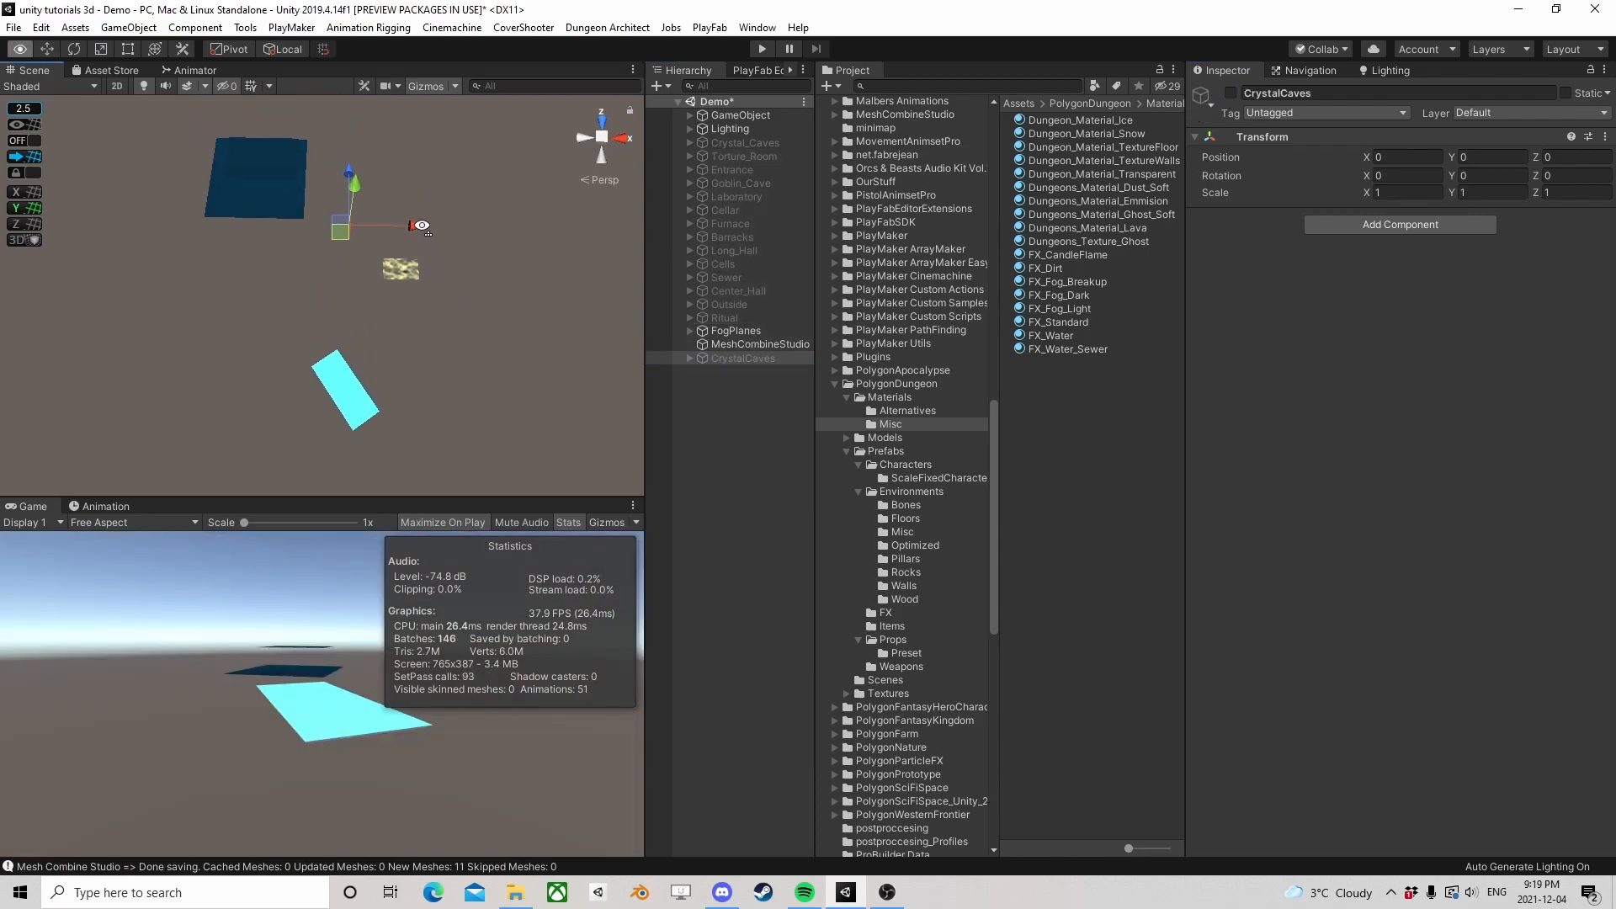
{"action": "left_click", "coordinate": [744, 145]}
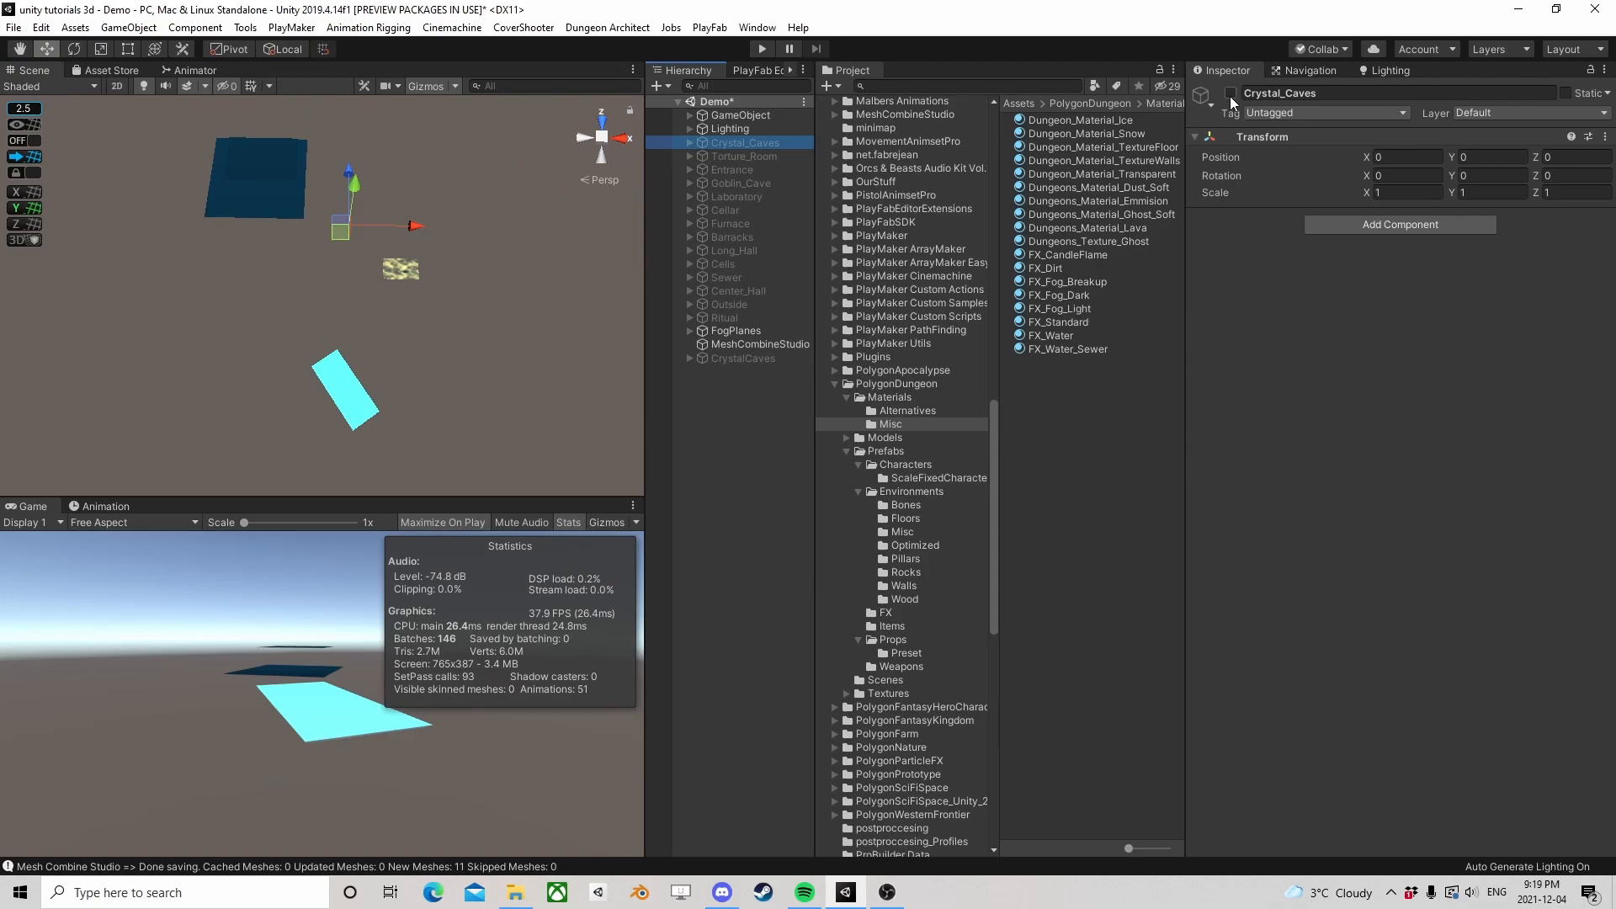
{"action": "left_click", "coordinate": [1230, 94]}
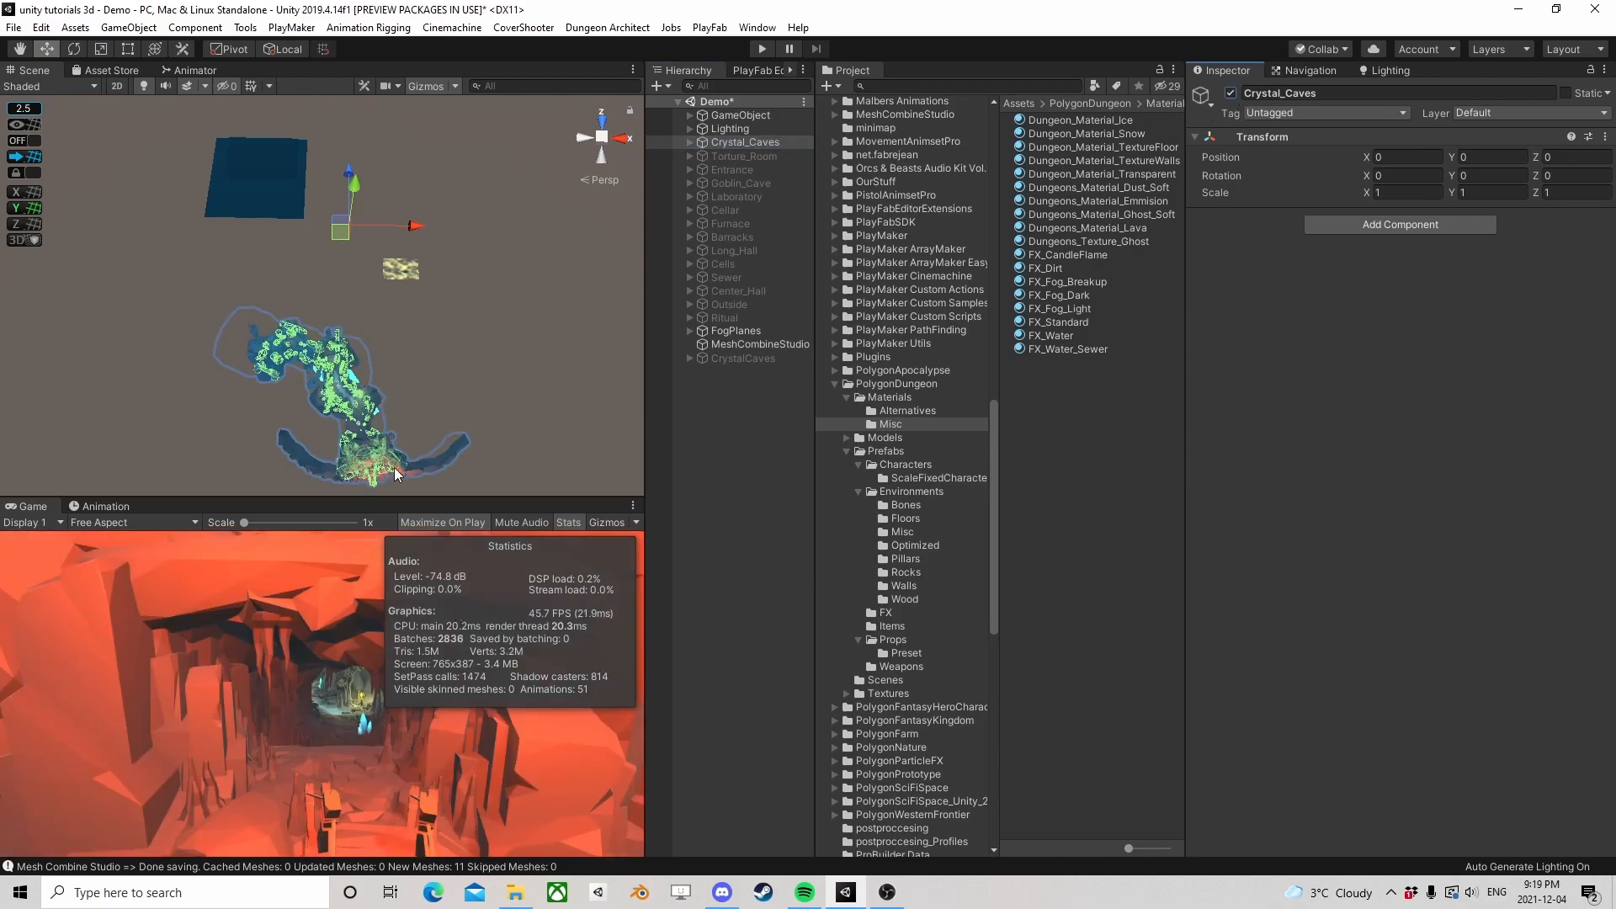
Inspect the original Crystal_Caves in the scene, deactivate it and activate the rebuilt CrystalCaves to compare their rendering statistics
{"action": "left_click_drag", "start_coordinate": [396, 377], "coordinate": [452, 303], "text": "alt"}
{"action": "middle_click_drag", "start_coordinate": [452, 303], "coordinate": [431, 273]}
{"action": "left_click_drag", "start_coordinate": [431, 274], "coordinate": [411, 255], "text": "alt"}
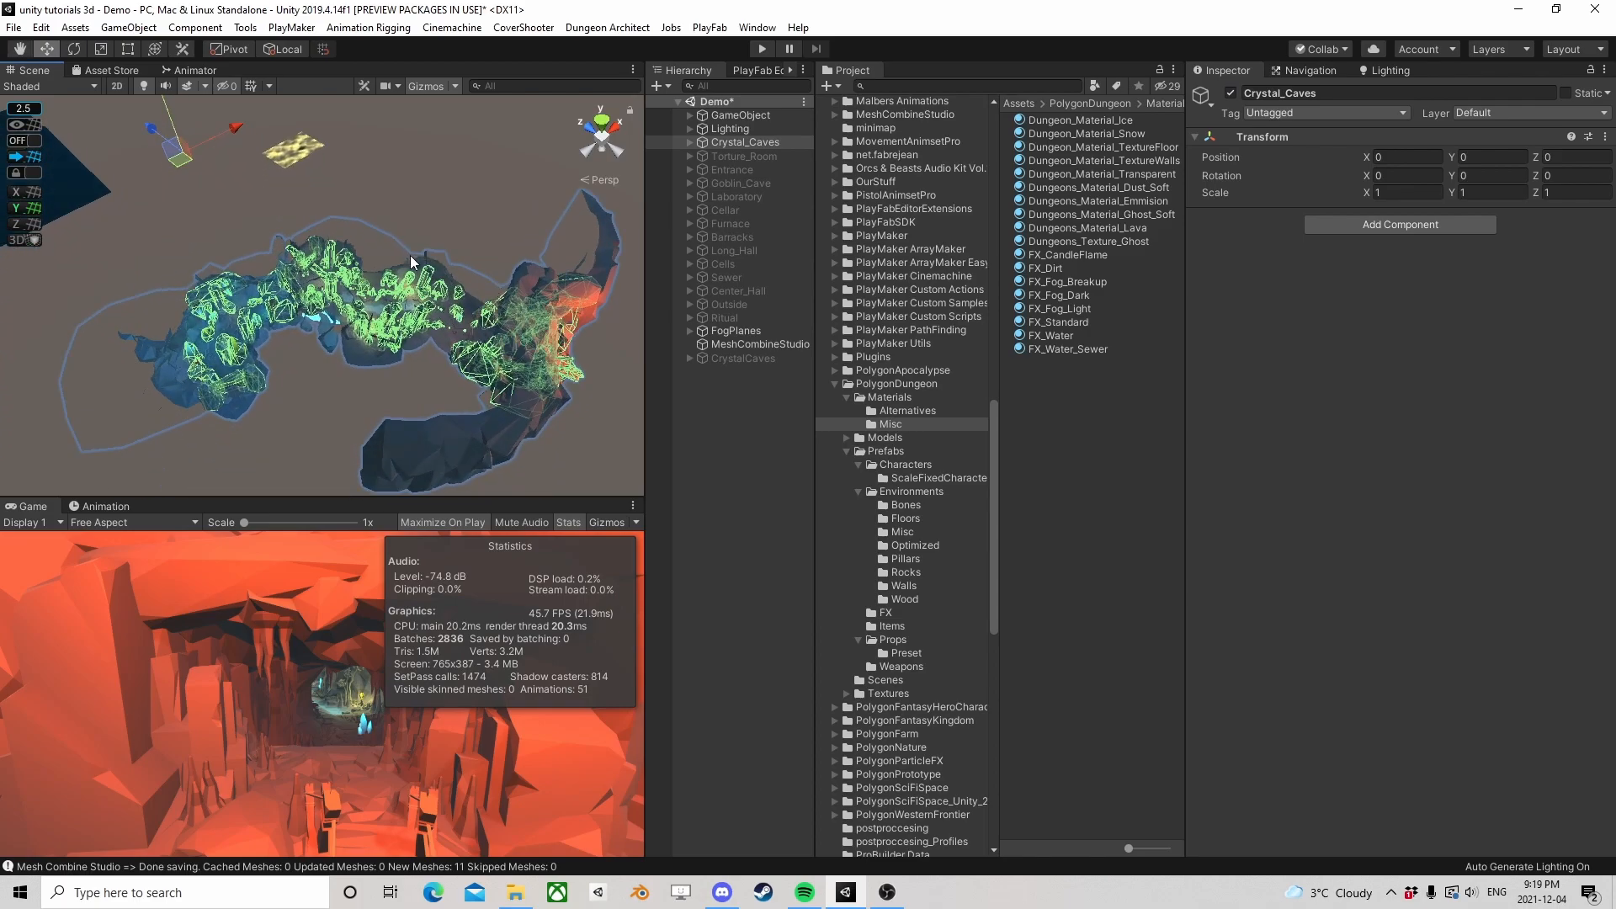
{"action": "left_click", "coordinate": [781, 462]}
{"action": "left_click_drag", "start_coordinate": [400, 369], "coordinate": [399, 470], "text": "alt"}
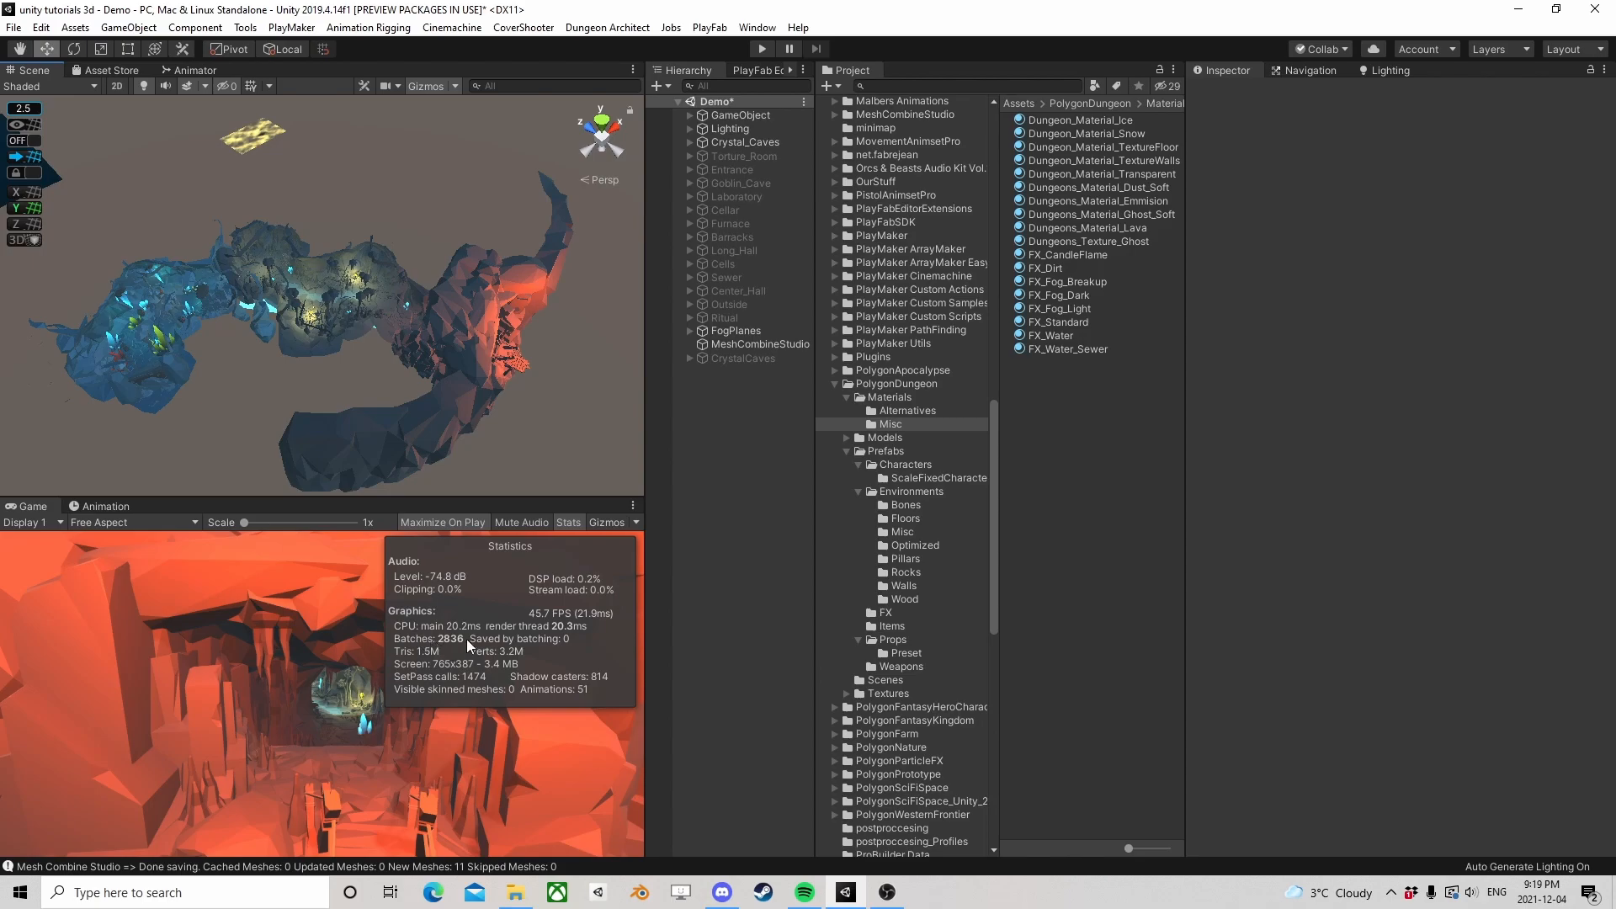
{"action": "left_click", "coordinate": [762, 142]}
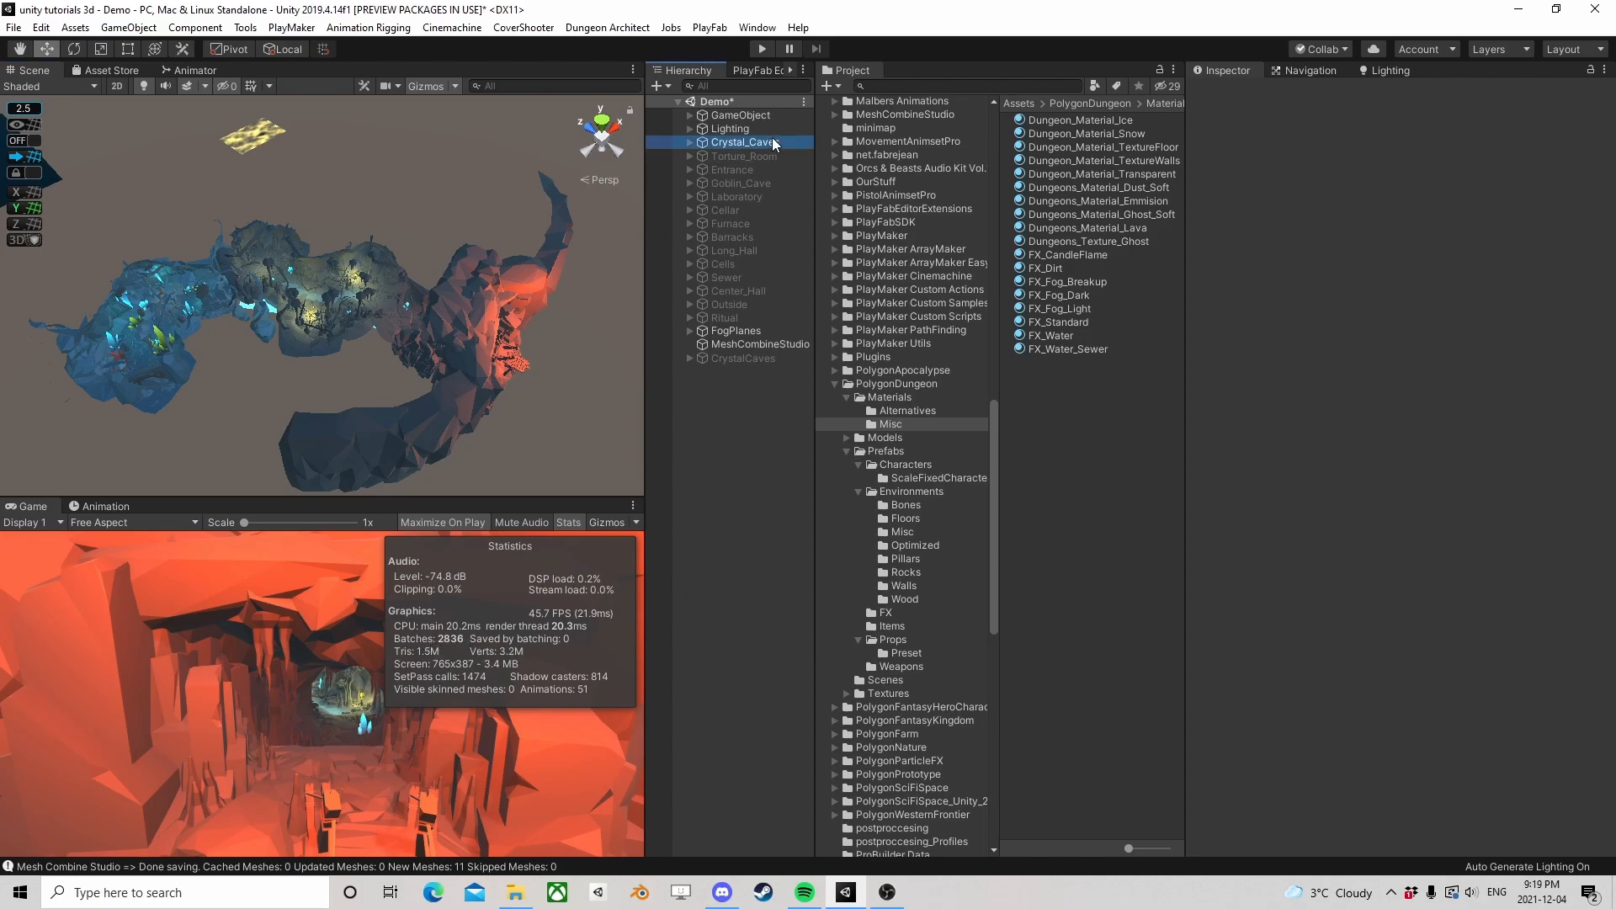
{"action": "left_click", "coordinate": [1231, 92]}
{"action": "left_click", "coordinate": [754, 358]}
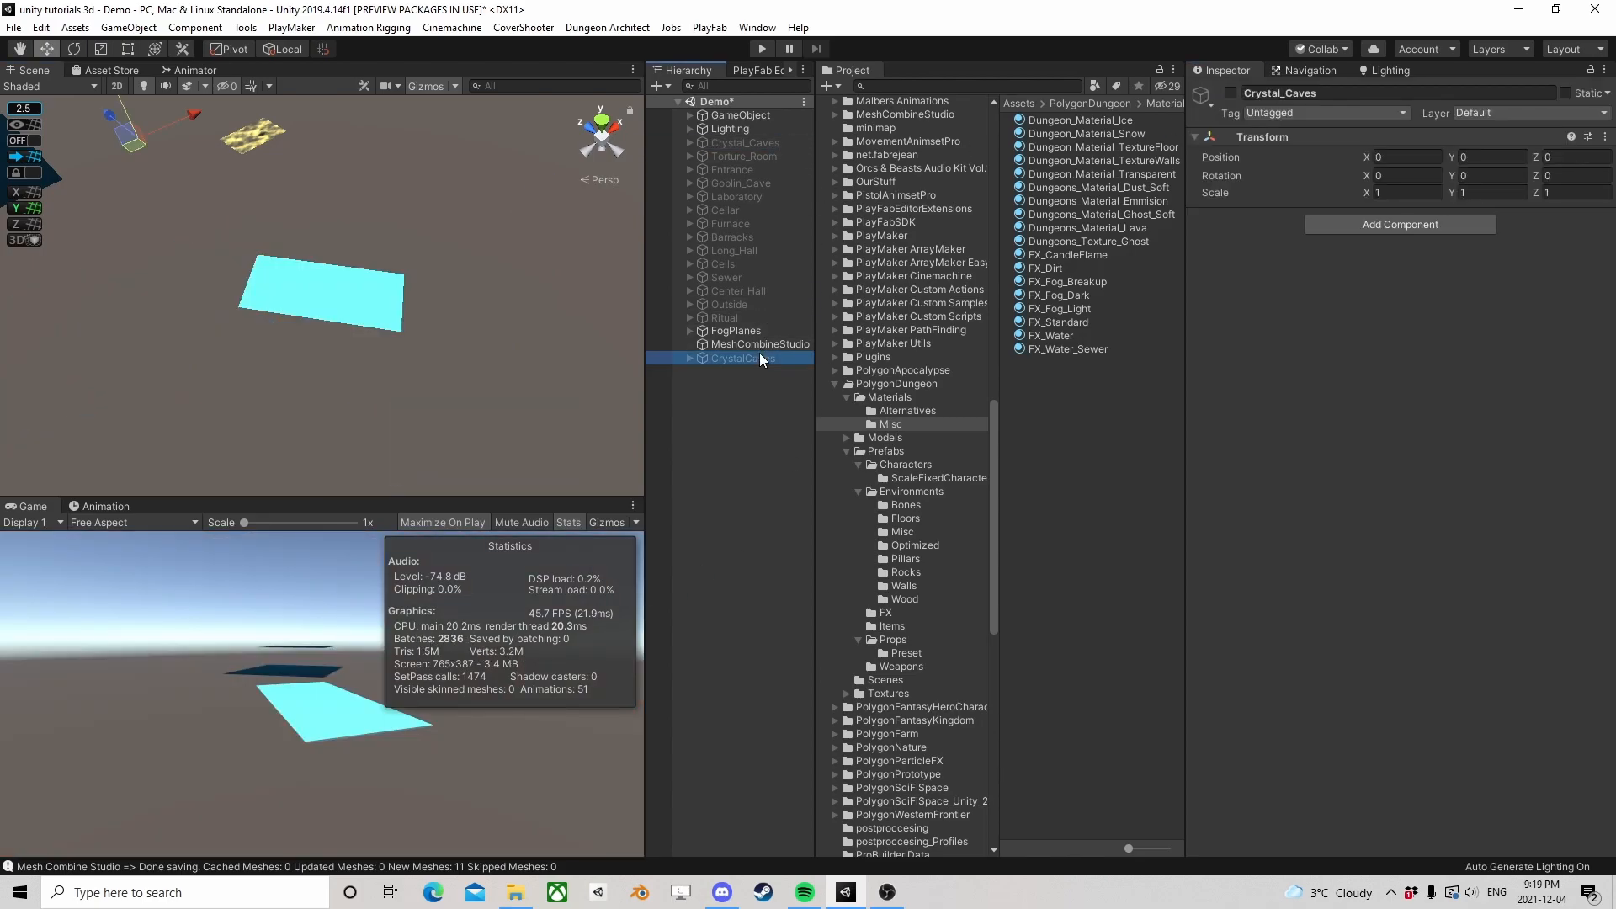
{"action": "left_click", "coordinate": [1230, 93]}
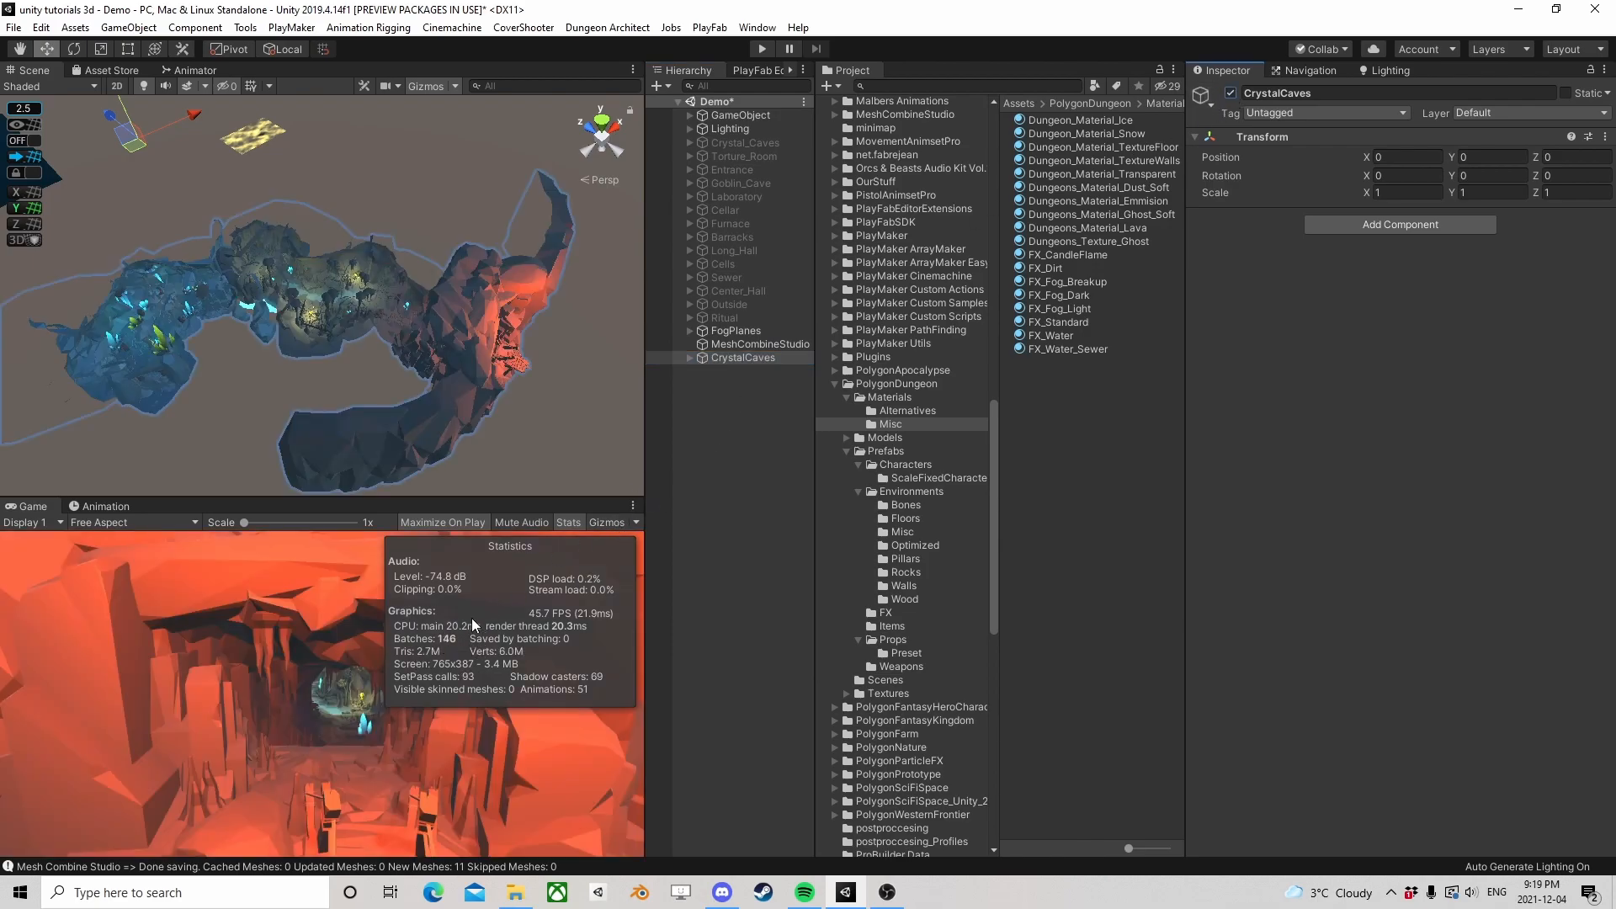
Save the rebuilt CrystalCaves object as a prefab in the CyrstalCaves folder under CombinedRooms/Combined and frame it in the scene
{"action": "scroll", "coordinate": [843, 375], "scroll_direction": "up", "scroll_amount": 10}
{"action": "scroll", "coordinate": [867, 384], "scroll_direction": "up", "scroll_amount": 6}
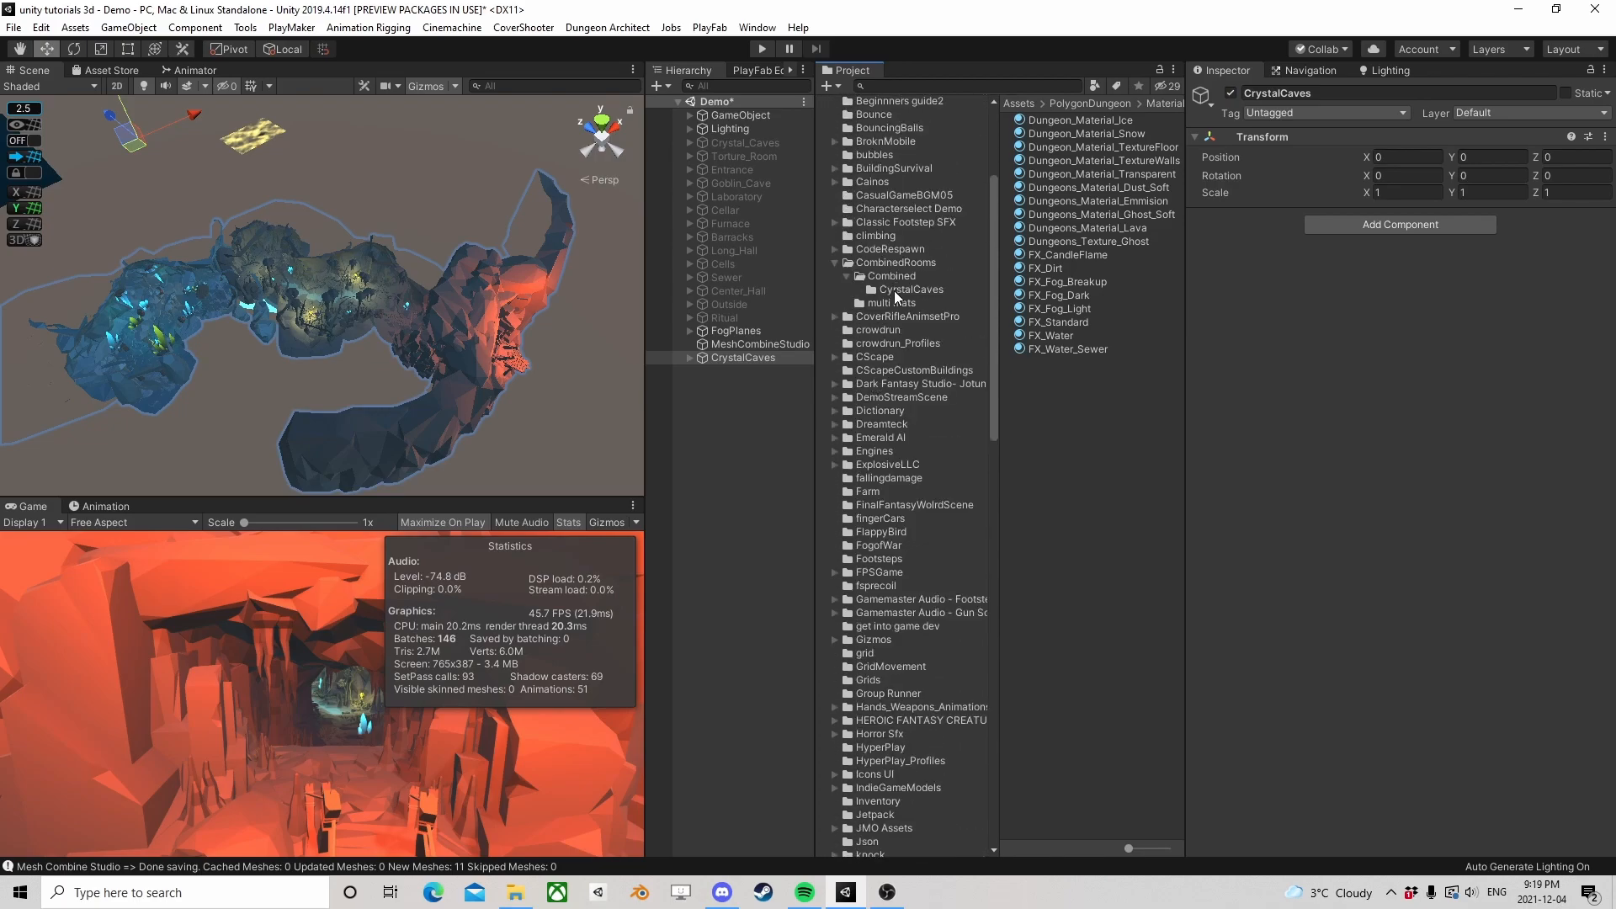
{"action": "left_click", "coordinate": [899, 290]}
{"action": "left_click_drag", "start_coordinate": [750, 357], "coordinate": [1002, 477]}
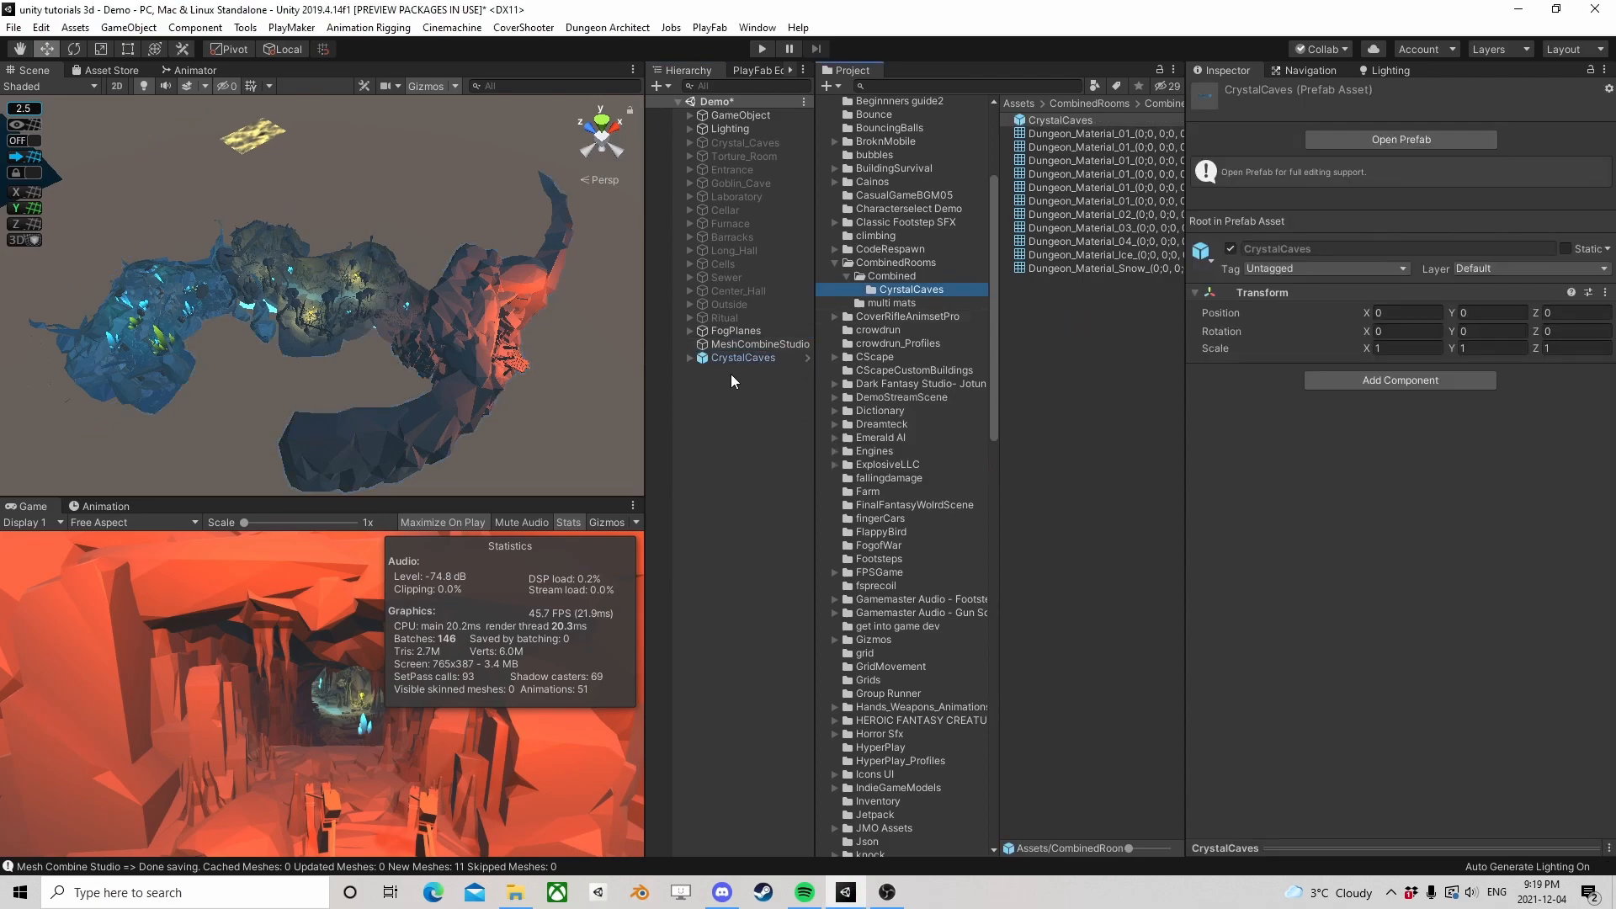
{"action": "left_click", "coordinate": [752, 355]}
{"action": "key", "text": "f"}
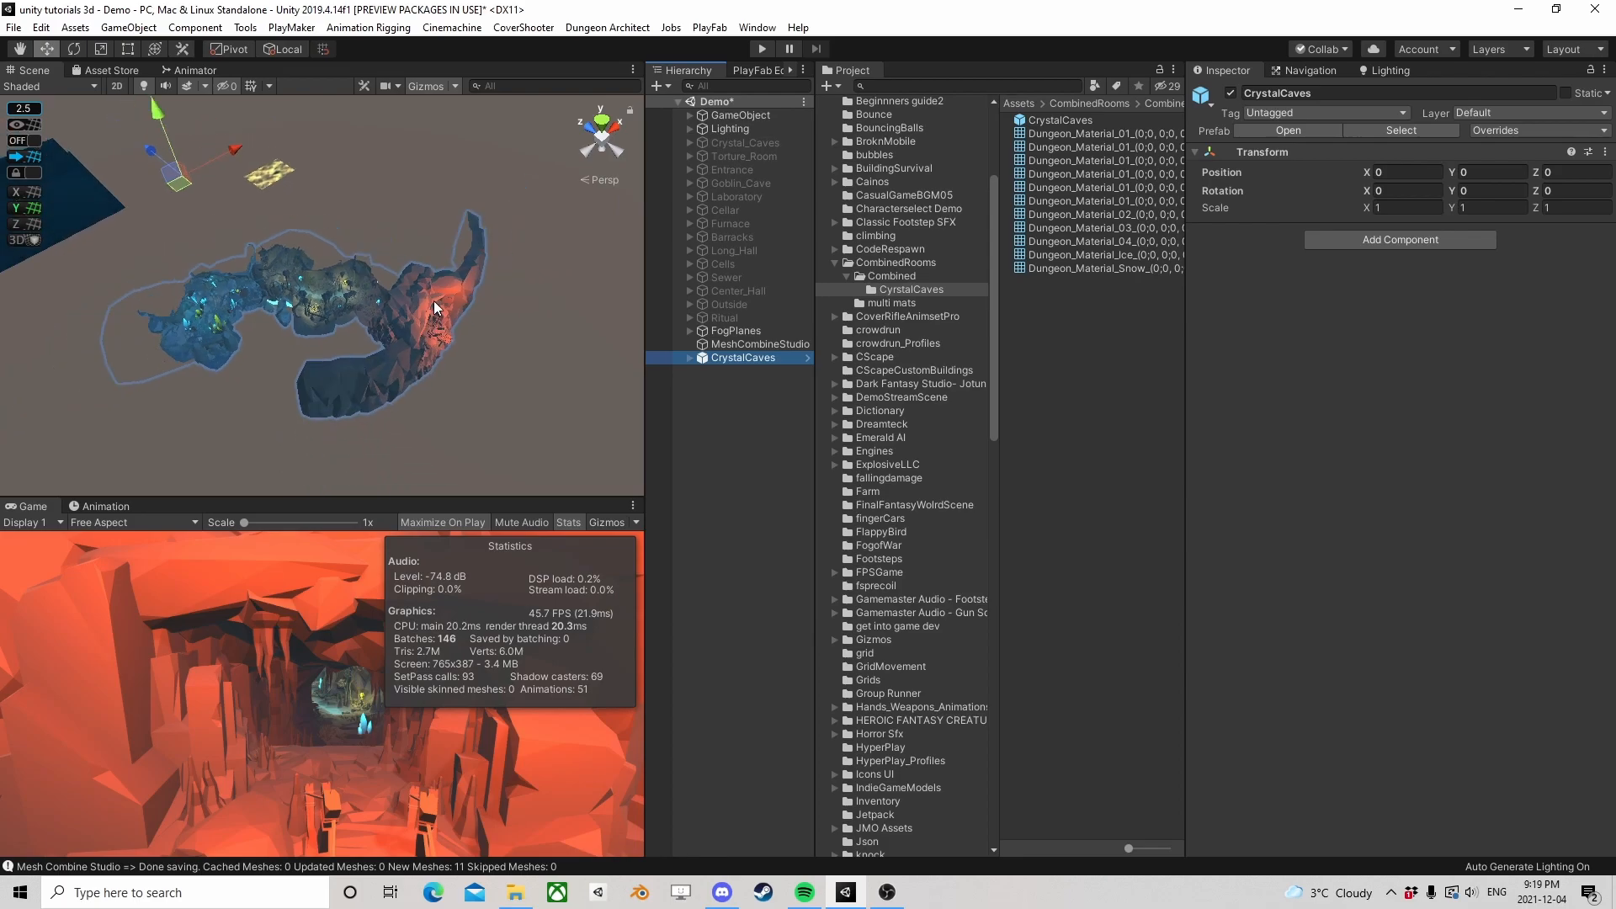
Reactivate all original room objects from Torture_Room through Ritual, leaving the original Crystal_Caves inactive
{"action": "left_click", "coordinate": [724, 318]}
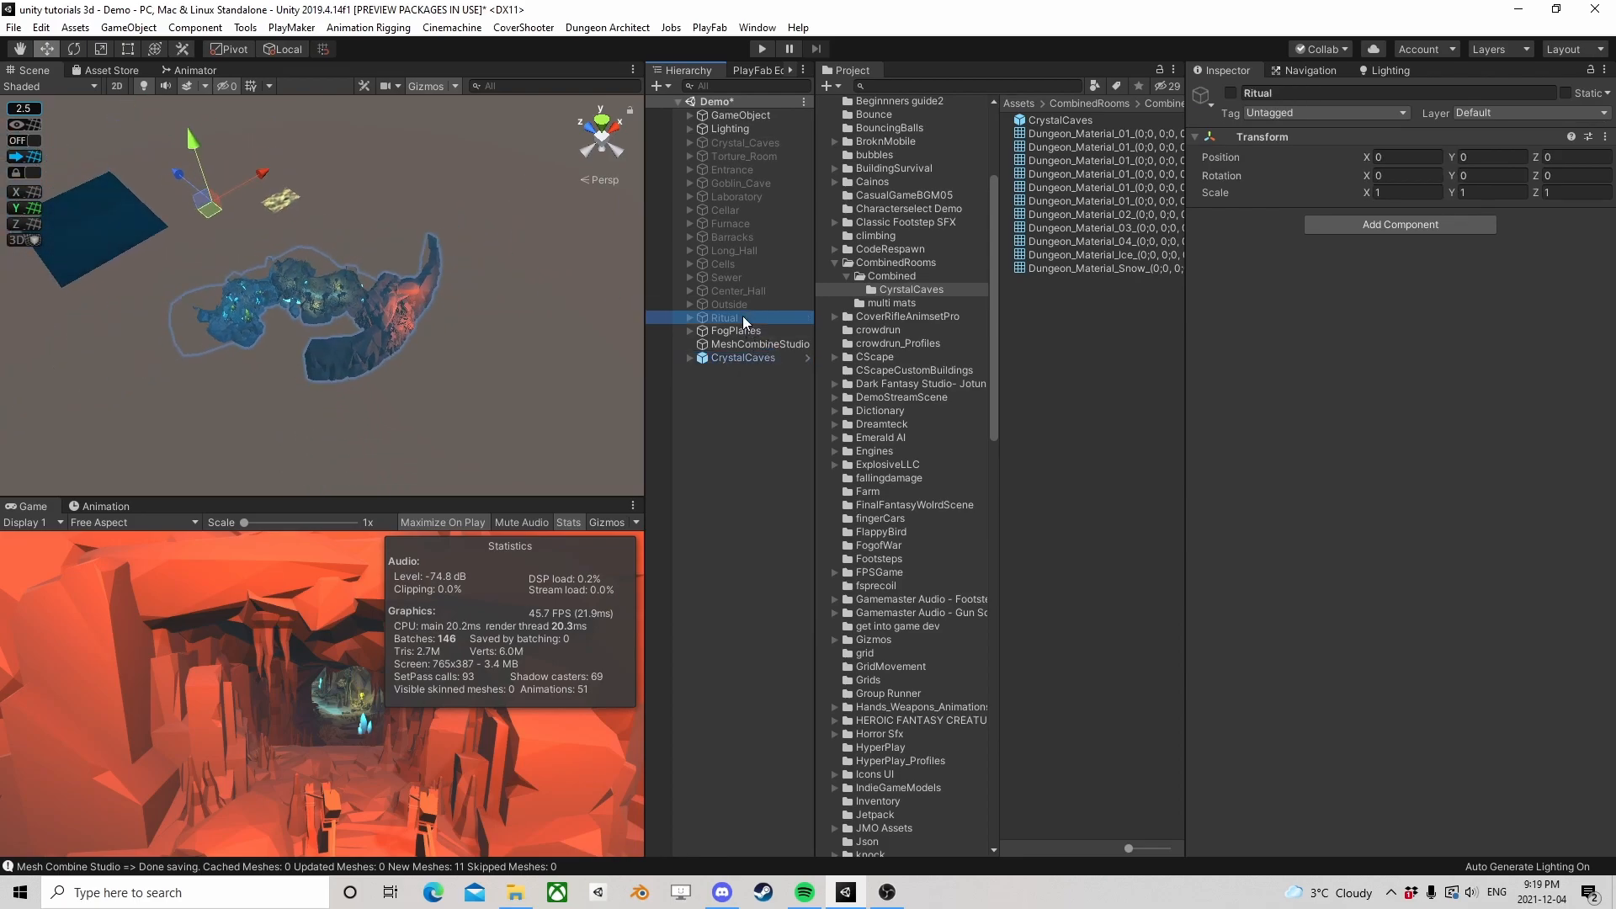
{"action": "left_click", "coordinate": [756, 141], "text": "shift"}
{"action": "left_click", "coordinate": [740, 155]}
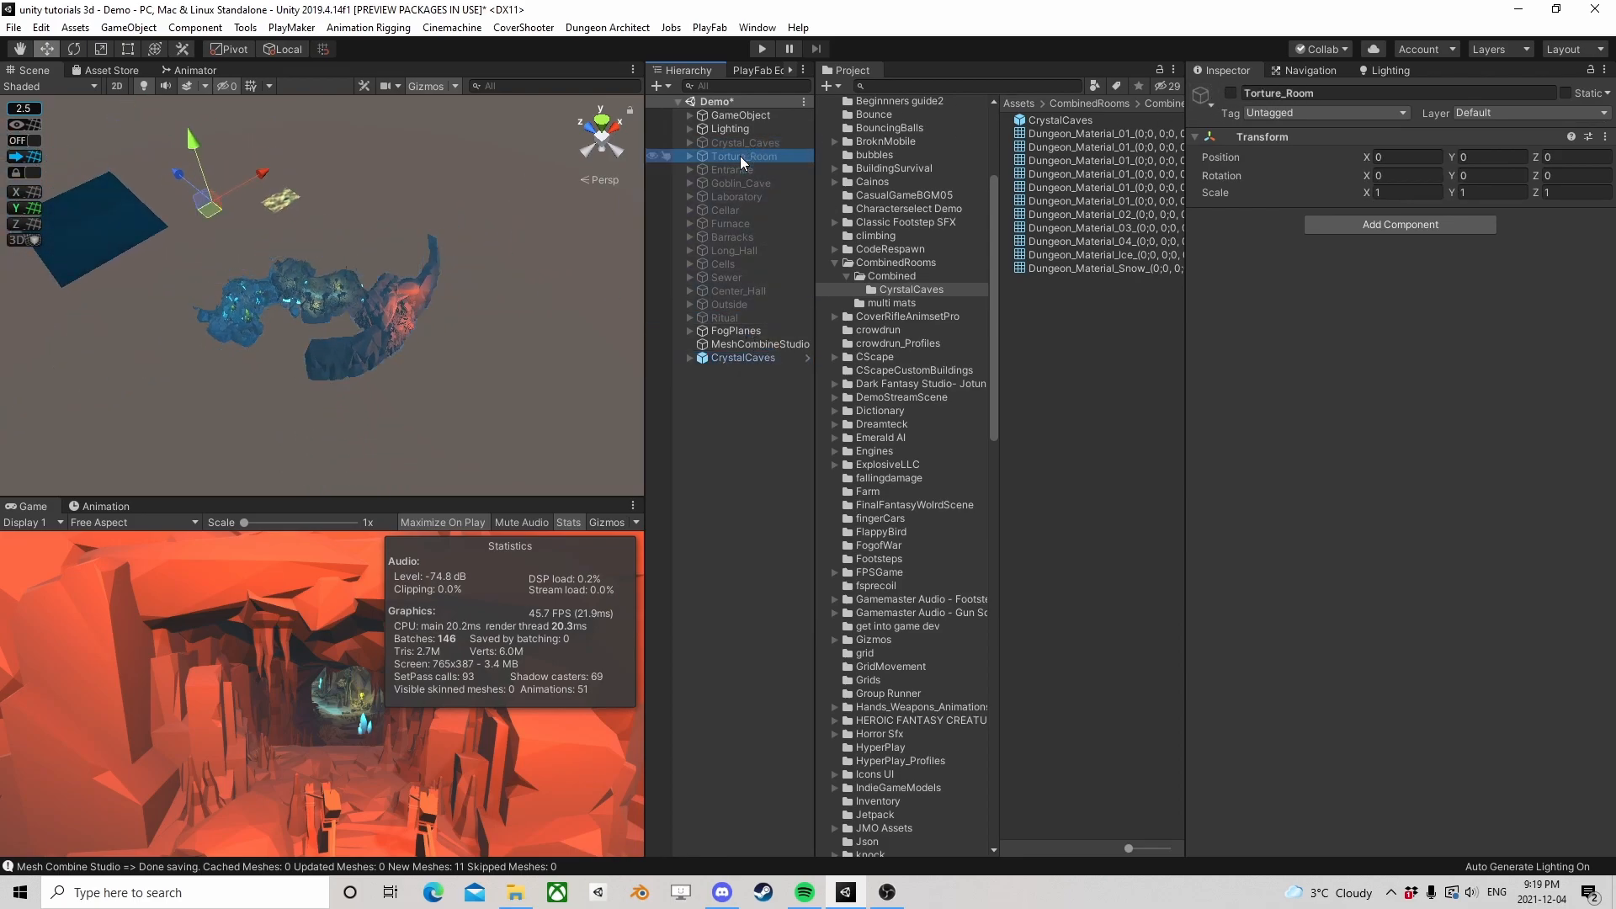
{"action": "left_click", "coordinate": [747, 319], "text": "shift"}
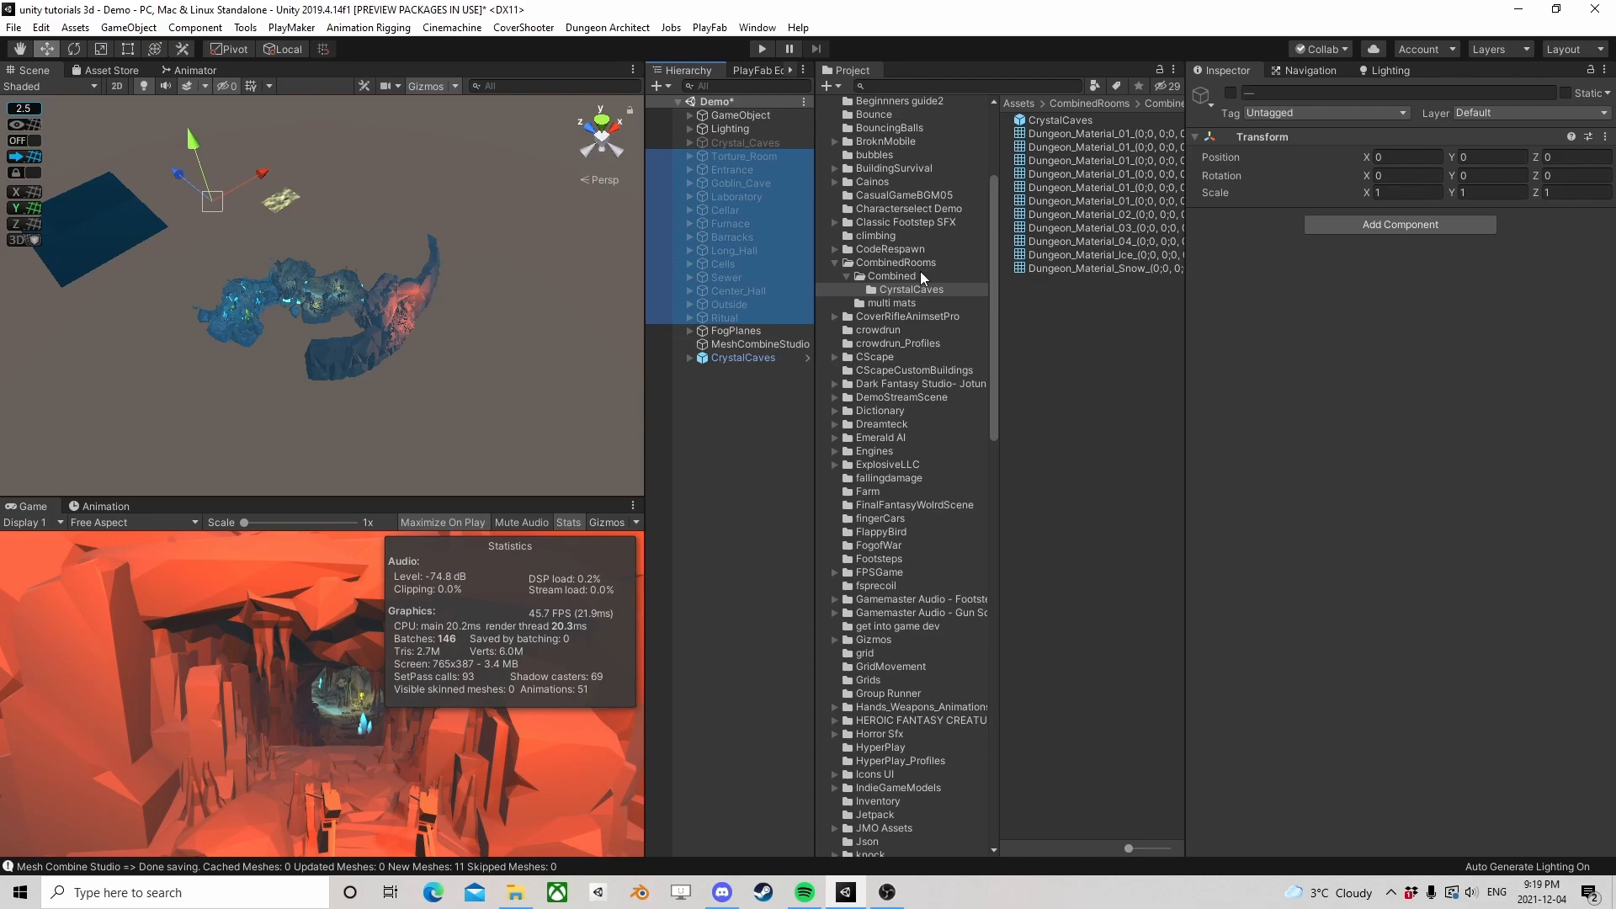
{"action": "left_click", "coordinate": [1231, 93]}
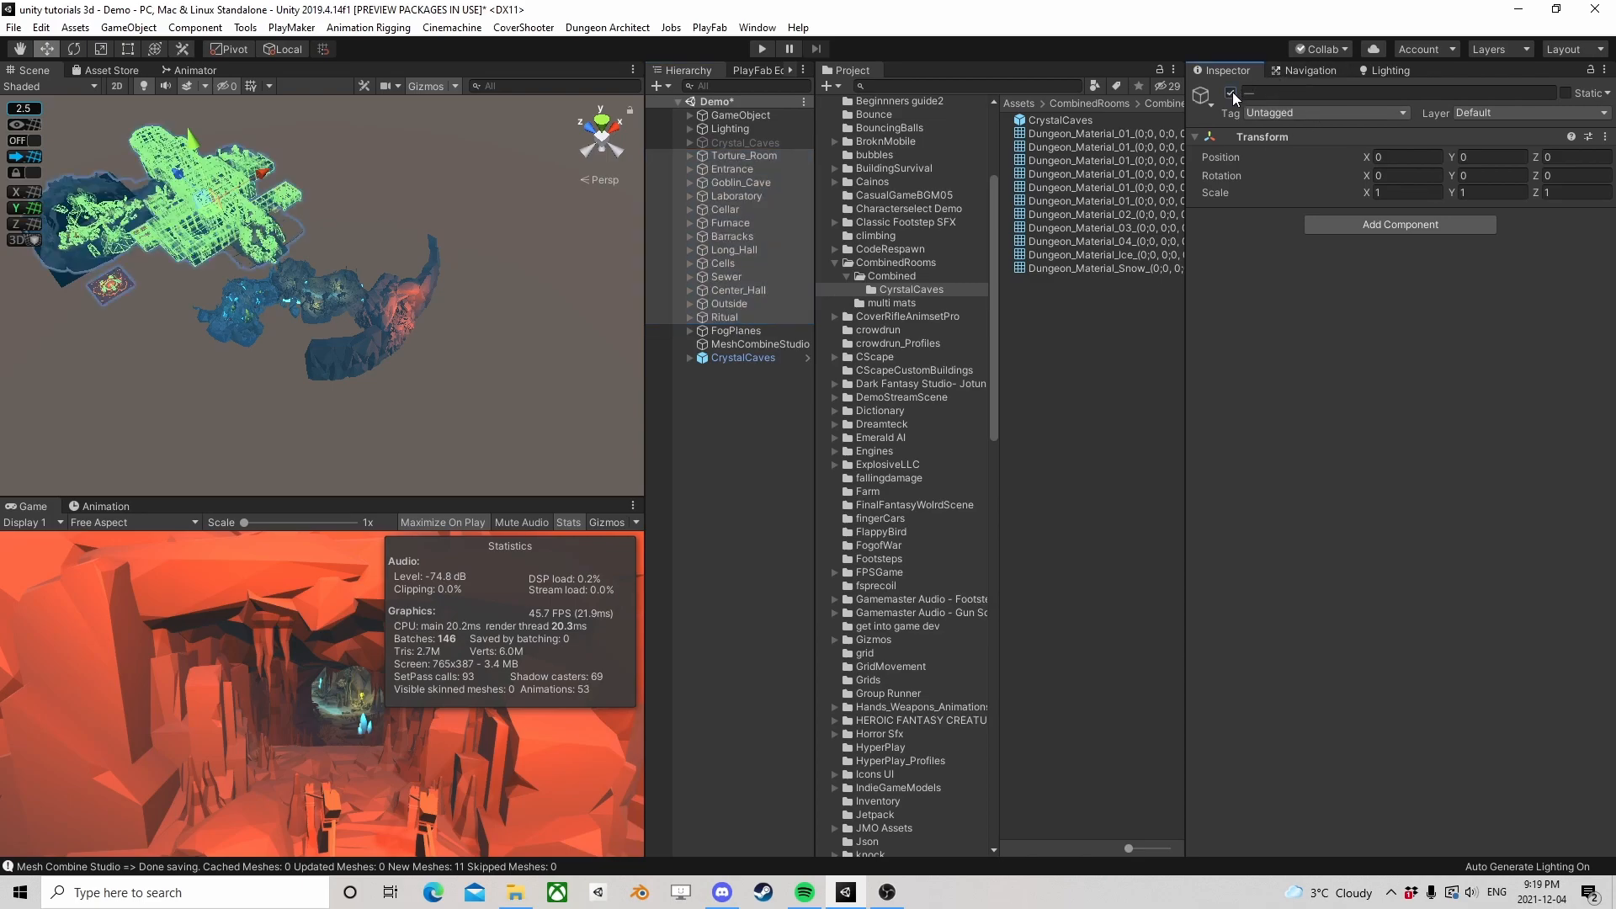
{"action": "left_click", "coordinate": [751, 456]}
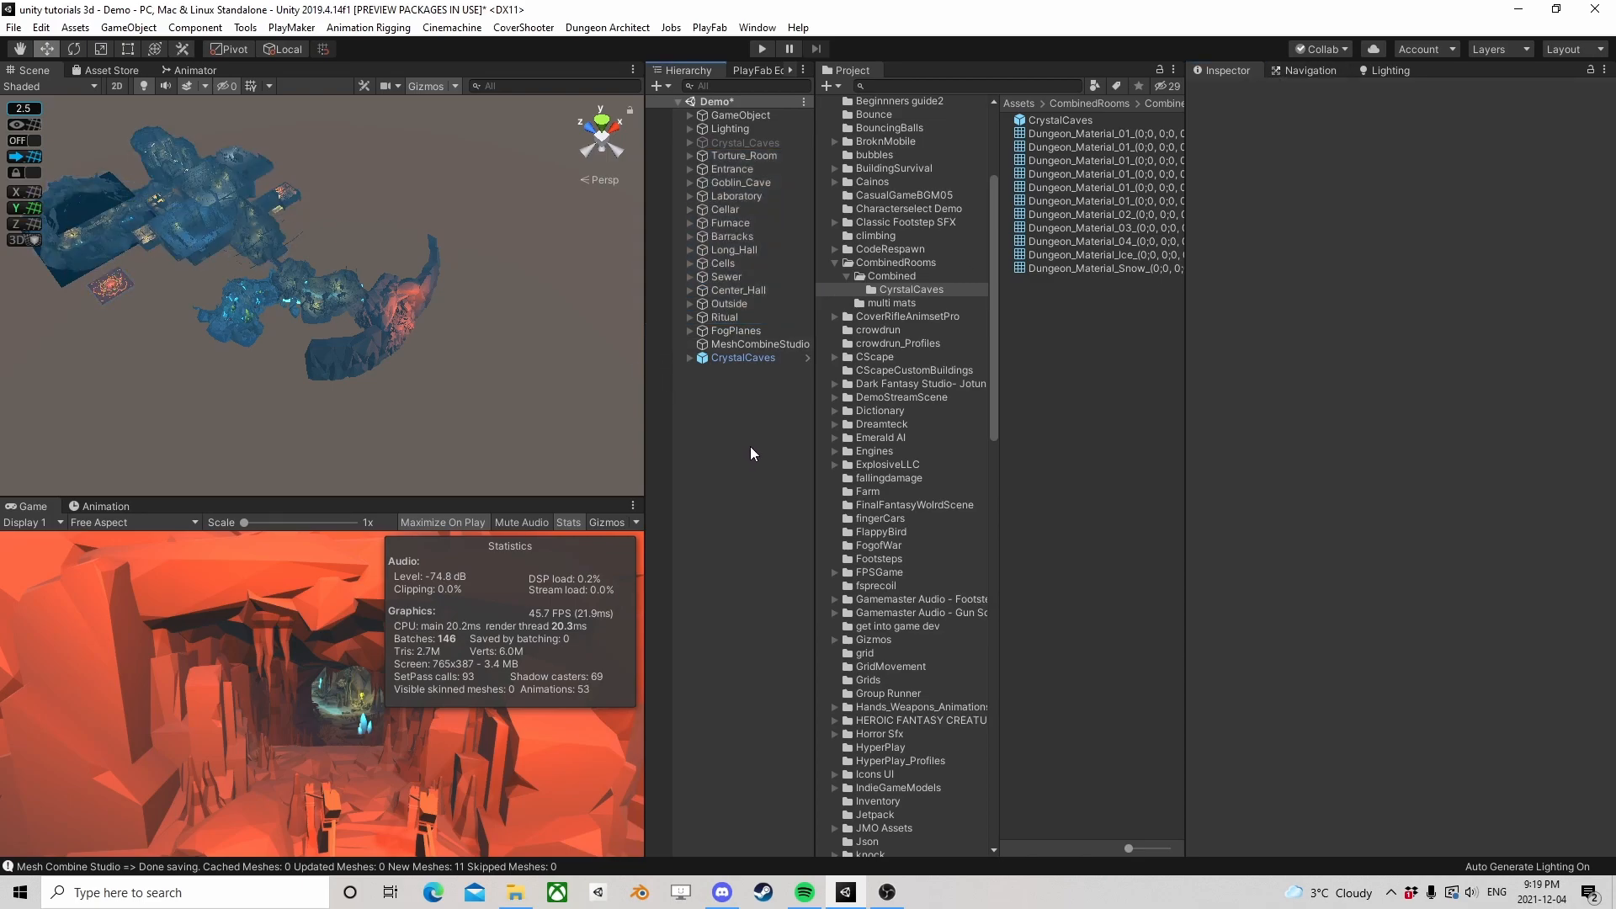
Review the MeshCombineStudio settings and the remaining original room objects that still need combining
{"action": "left_click", "coordinate": [740, 345]}
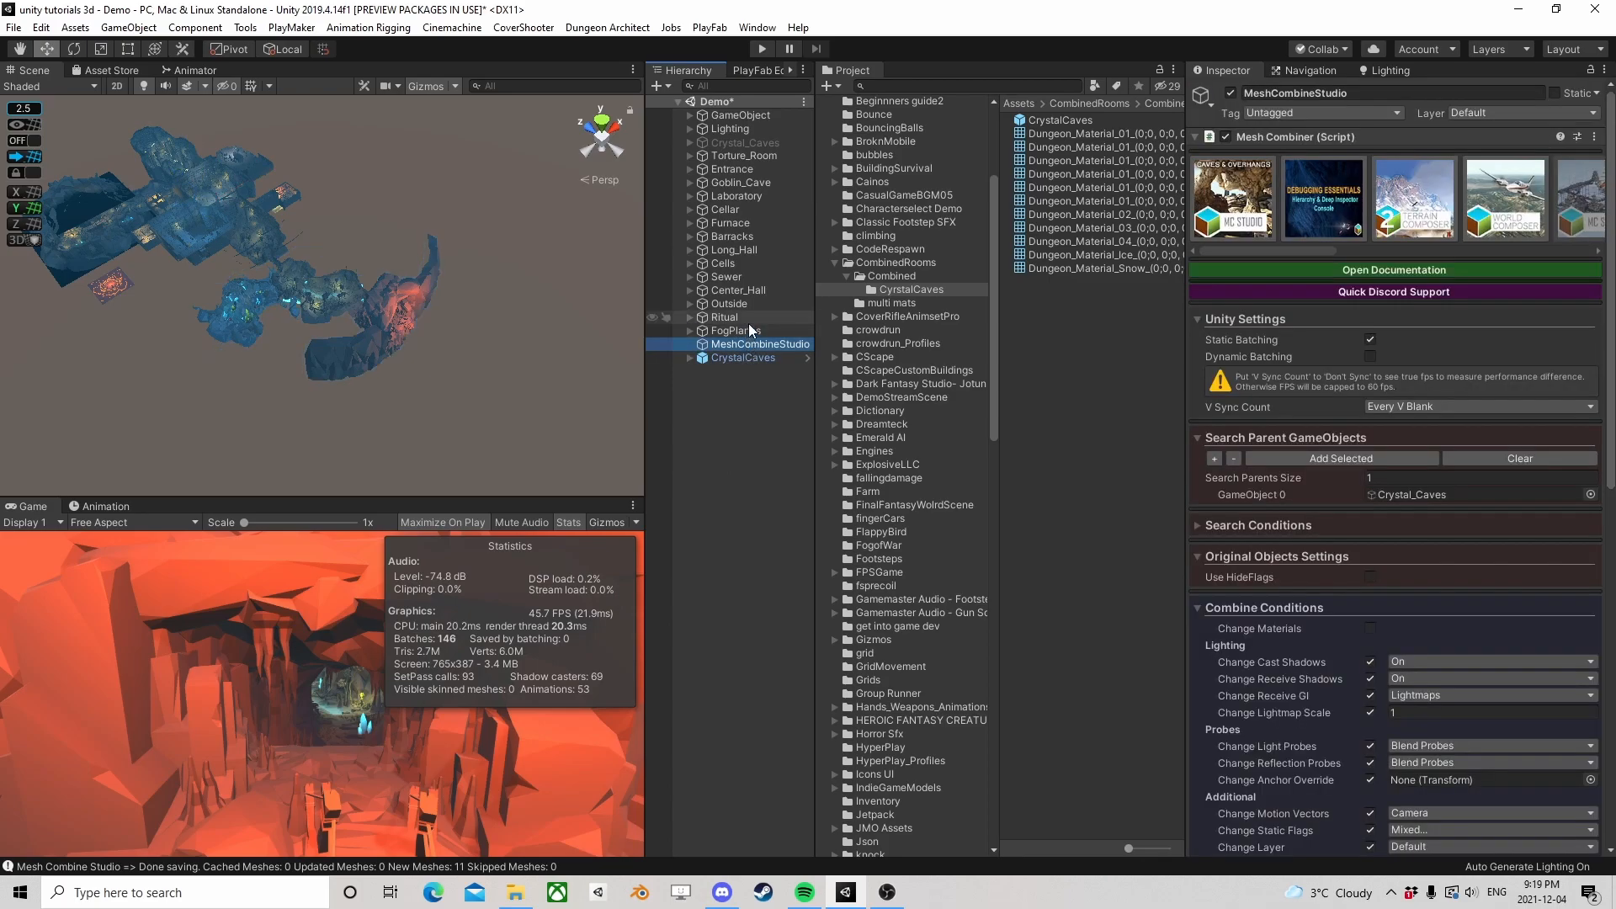
{"action": "left_click", "coordinate": [749, 320]}
{"action": "left_click", "coordinate": [741, 155], "text": "shift"}
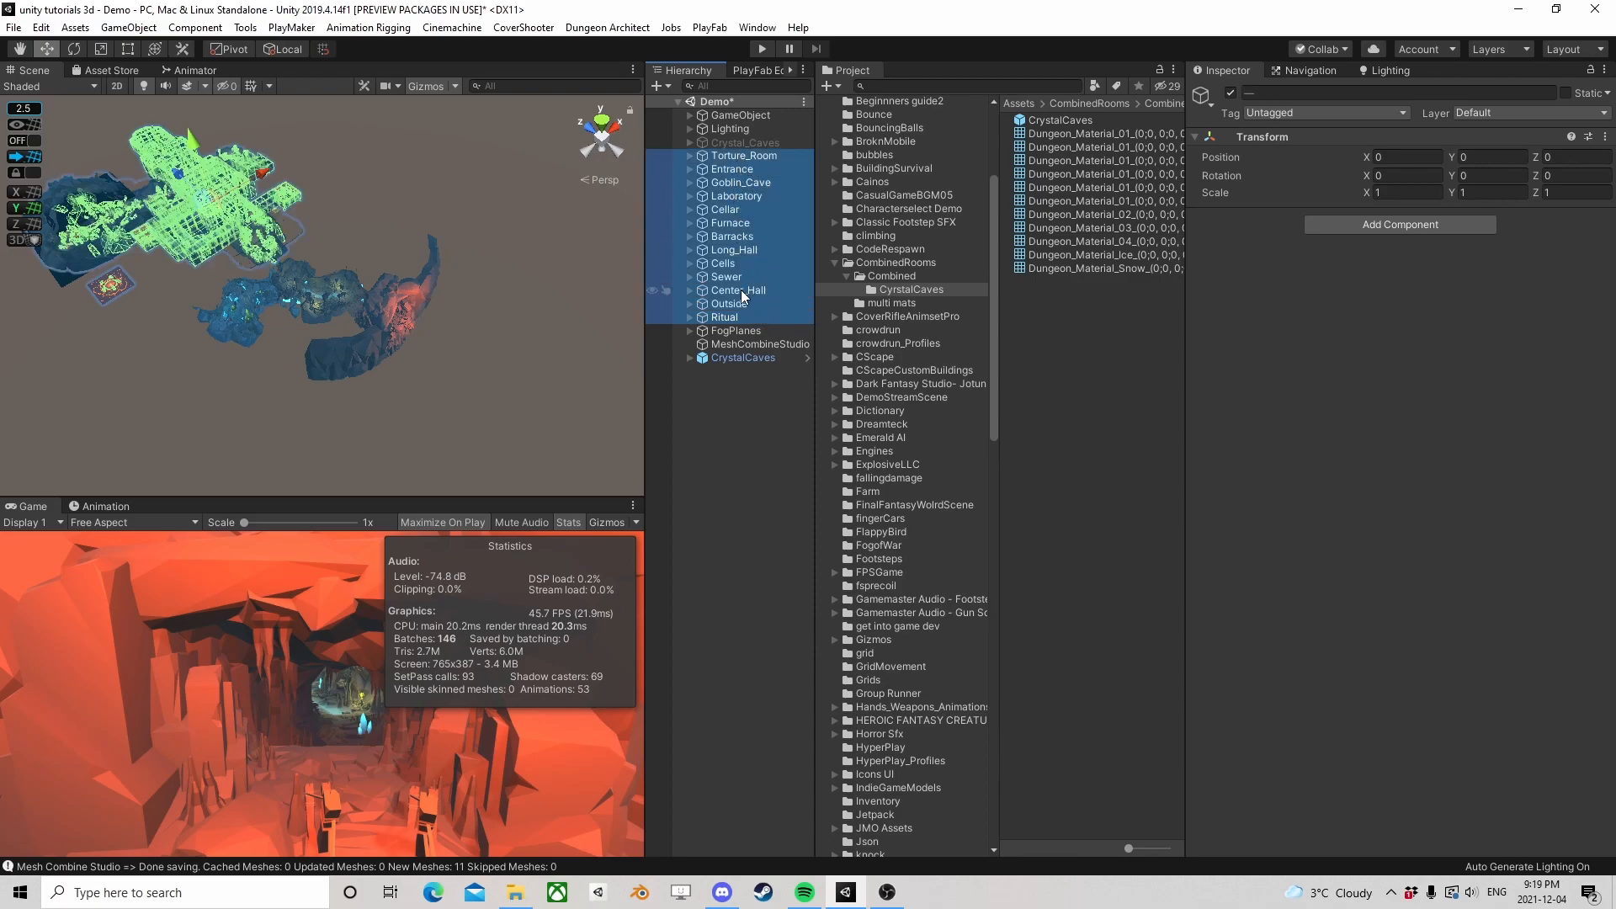
{"action": "left_click", "coordinate": [741, 142]}
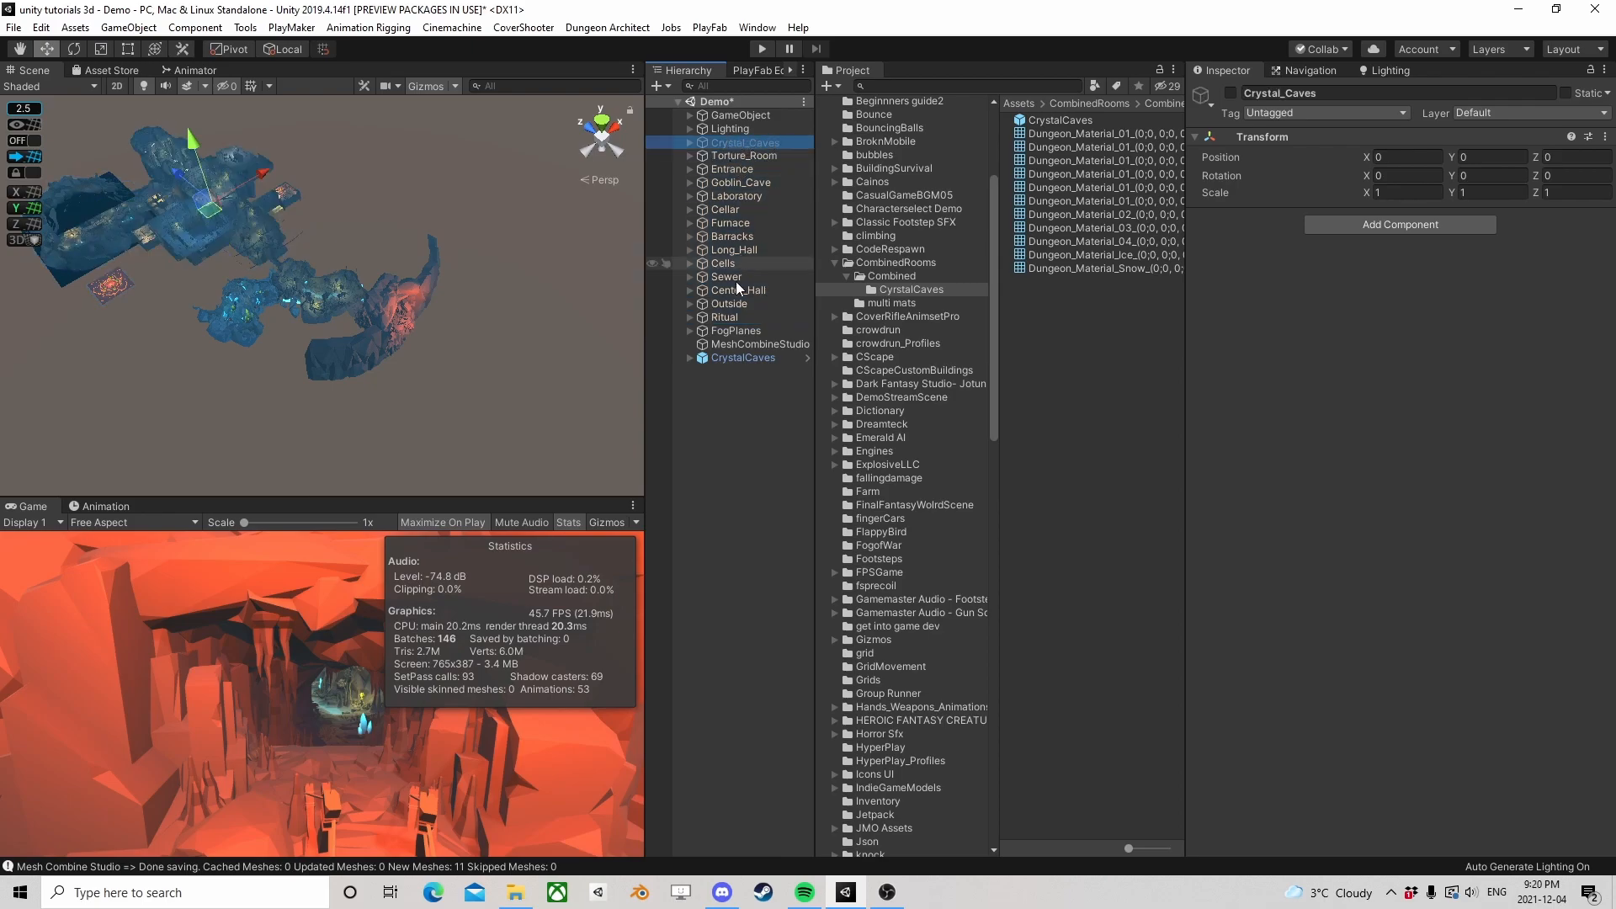
{"action": "left_click", "coordinate": [724, 170]}
{"action": "left_click", "coordinate": [725, 210]}
{"action": "left_click", "coordinate": [724, 317]}
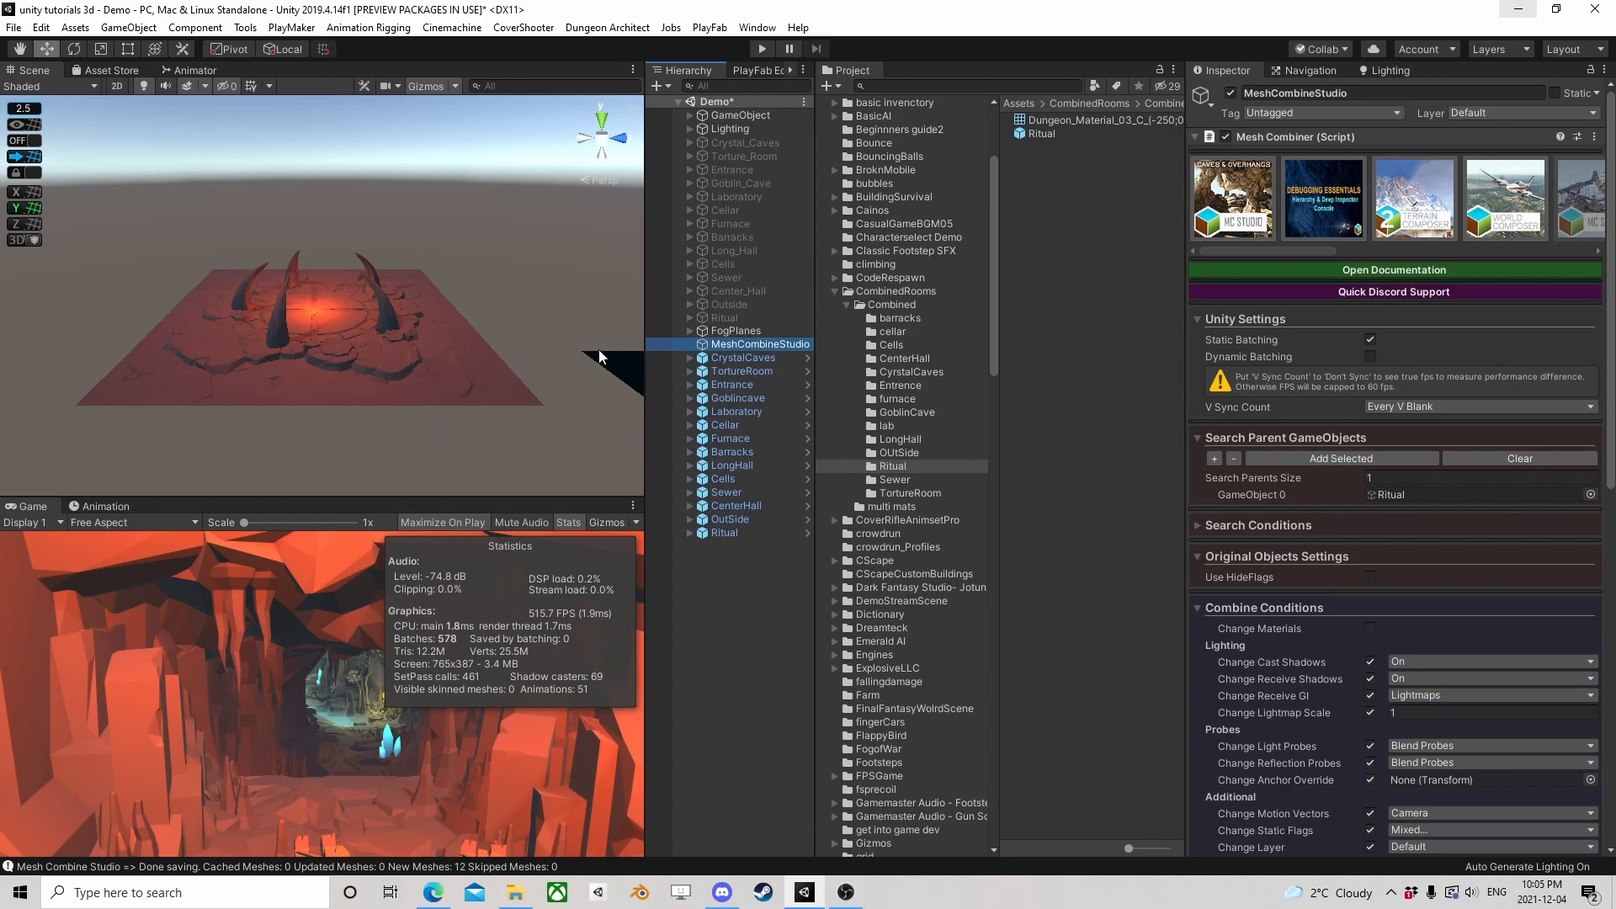
Review the combined room prefabs in the hierarchy and the contents of their room folders under CombinedRooms/Combined
{"action": "left_click", "coordinate": [731, 358]}
{"action": "left_click", "coordinate": [730, 438]}
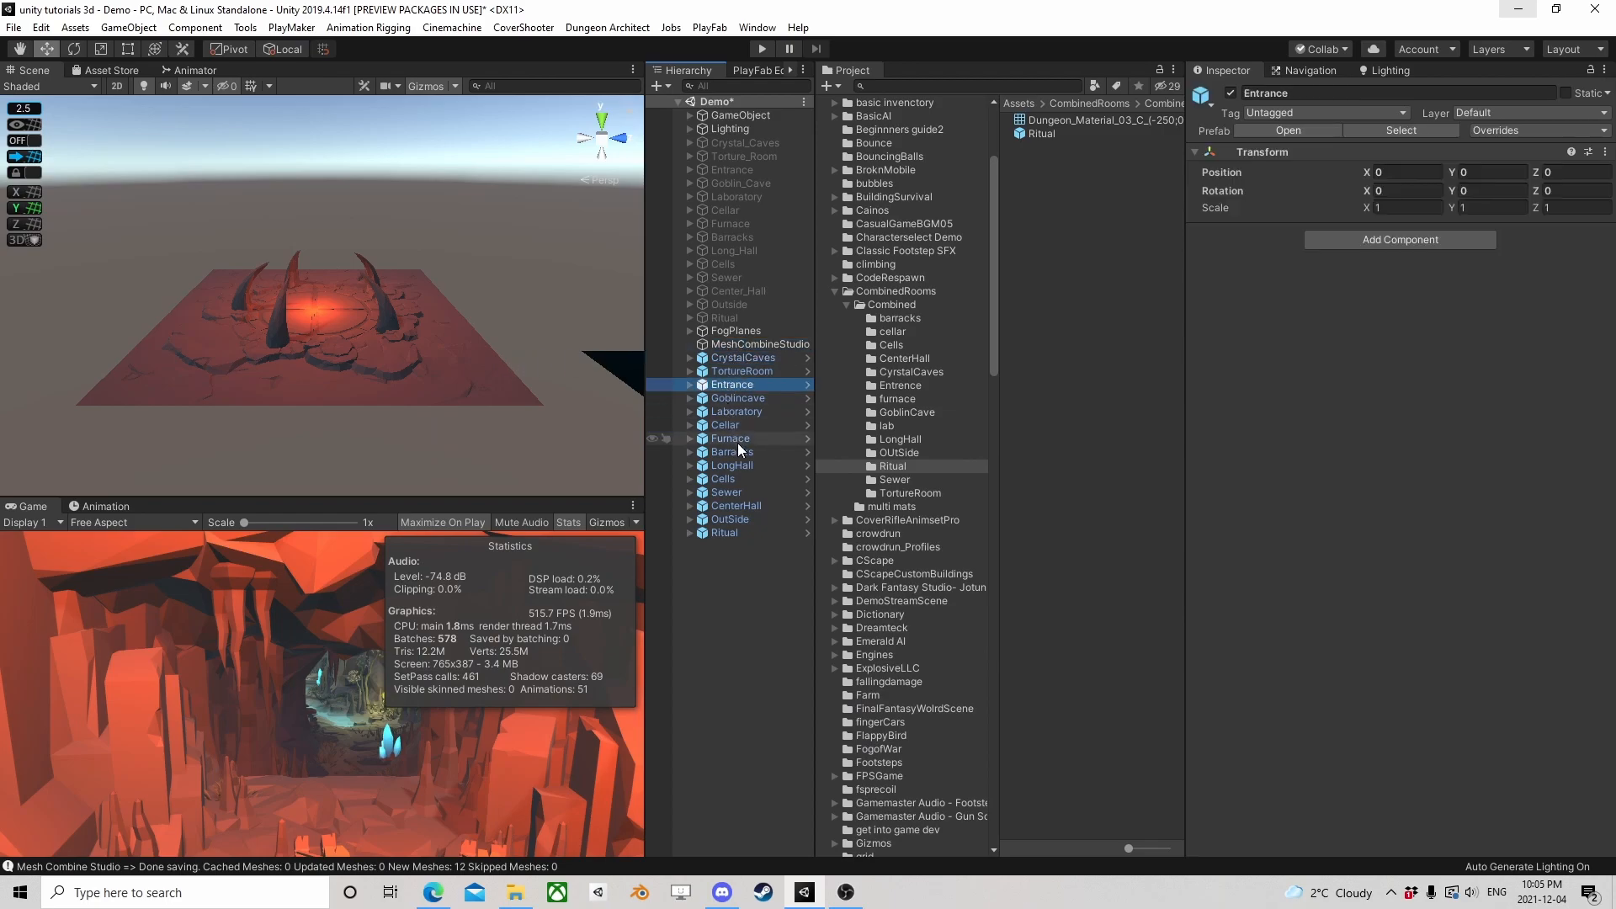
{"action": "left_click", "coordinate": [896, 319]}
{"action": "left_click", "coordinate": [901, 346]}
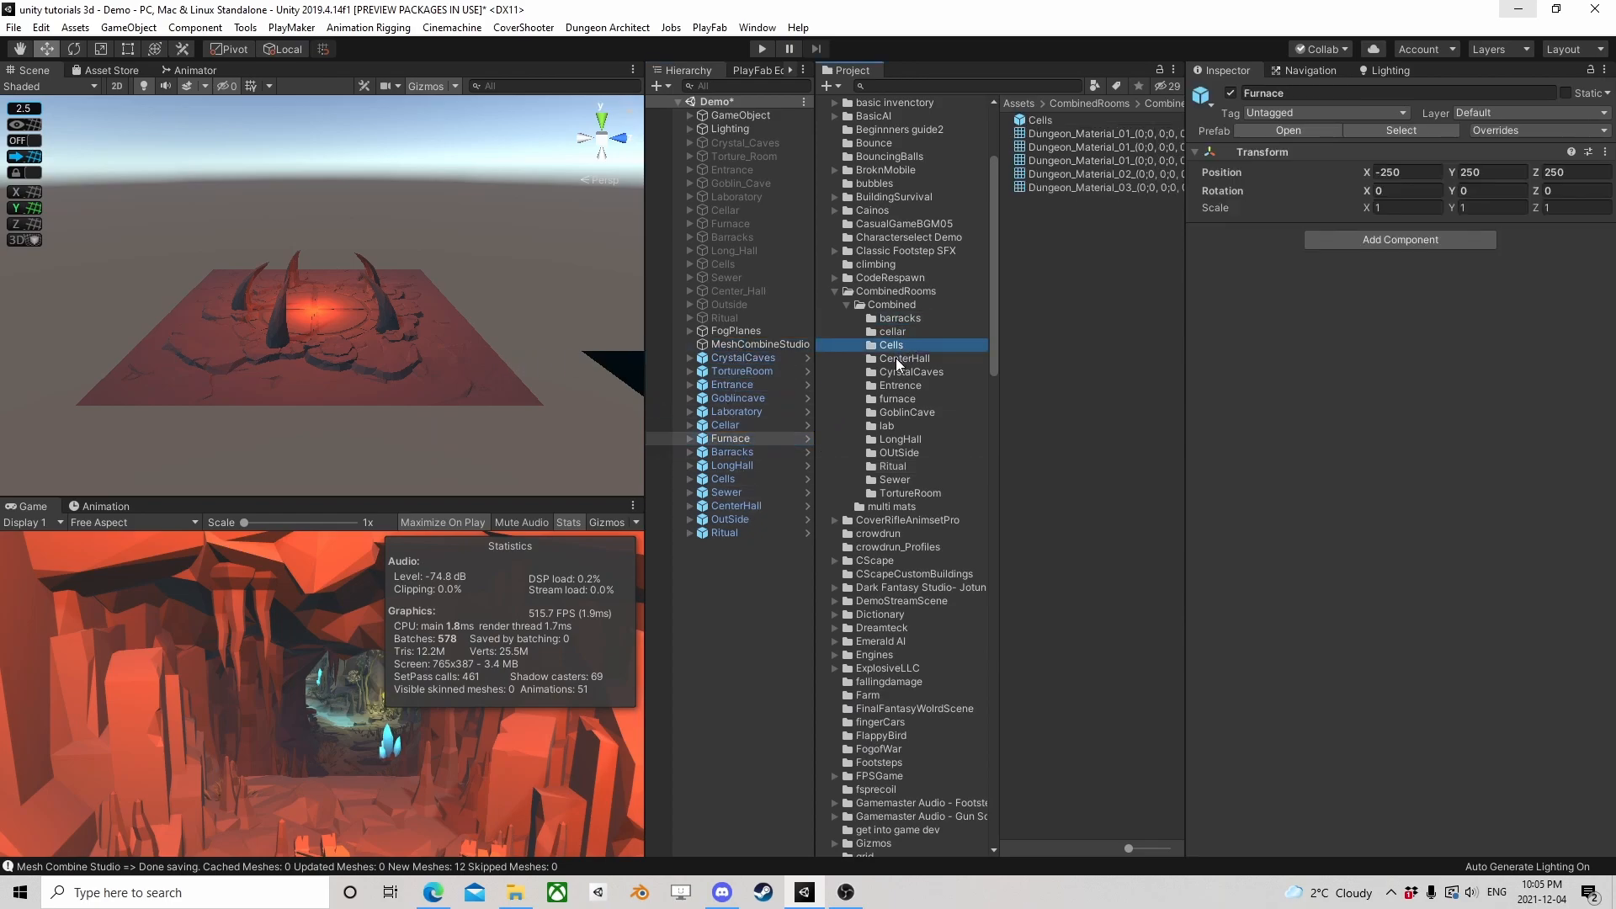
{"action": "left_click", "coordinate": [897, 359]}
{"action": "left_click", "coordinate": [892, 373]}
{"action": "left_click", "coordinate": [892, 386]}
{"action": "left_click", "coordinate": [894, 399]}
{"action": "left_click", "coordinate": [896, 412]}
{"action": "left_click", "coordinate": [898, 439]}
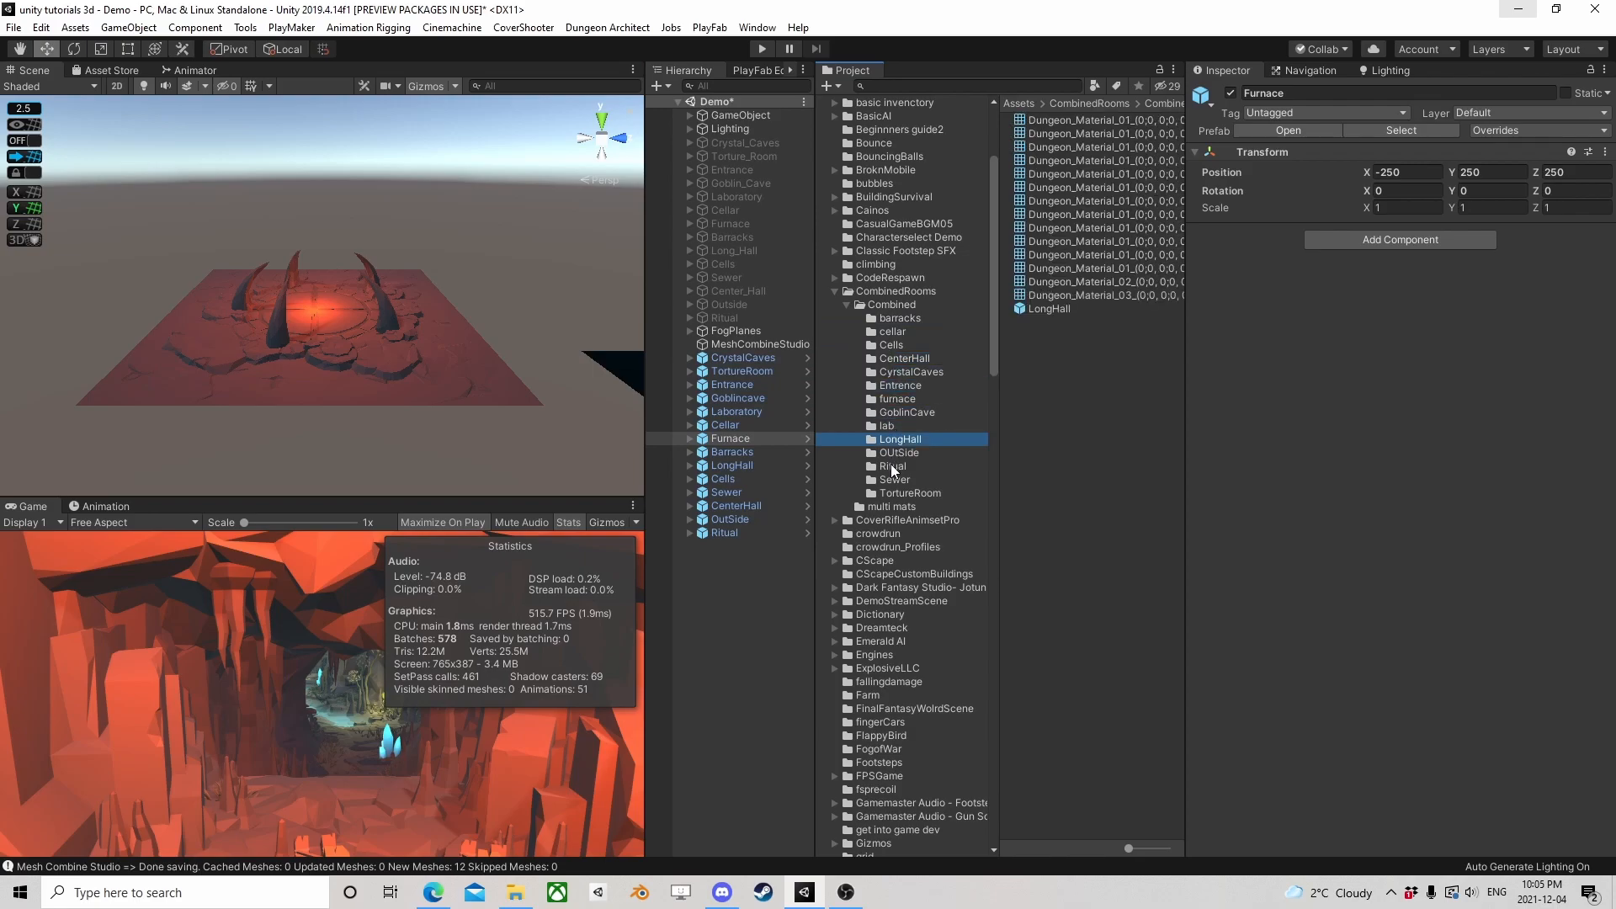
{"action": "left_click", "coordinate": [890, 464]}
{"action": "left_click", "coordinate": [896, 478]}
{"action": "left_click", "coordinate": [900, 503]}
{"action": "left_click", "coordinate": [892, 479]}
{"action": "left_click", "coordinate": [894, 466]}
{"action": "left_click", "coordinate": [892, 453]}
{"action": "left_click", "coordinate": [894, 413]}
{"action": "left_click", "coordinate": [892, 385]}
{"action": "left_click", "coordinate": [892, 372]}
{"action": "left_click", "coordinate": [894, 359]}
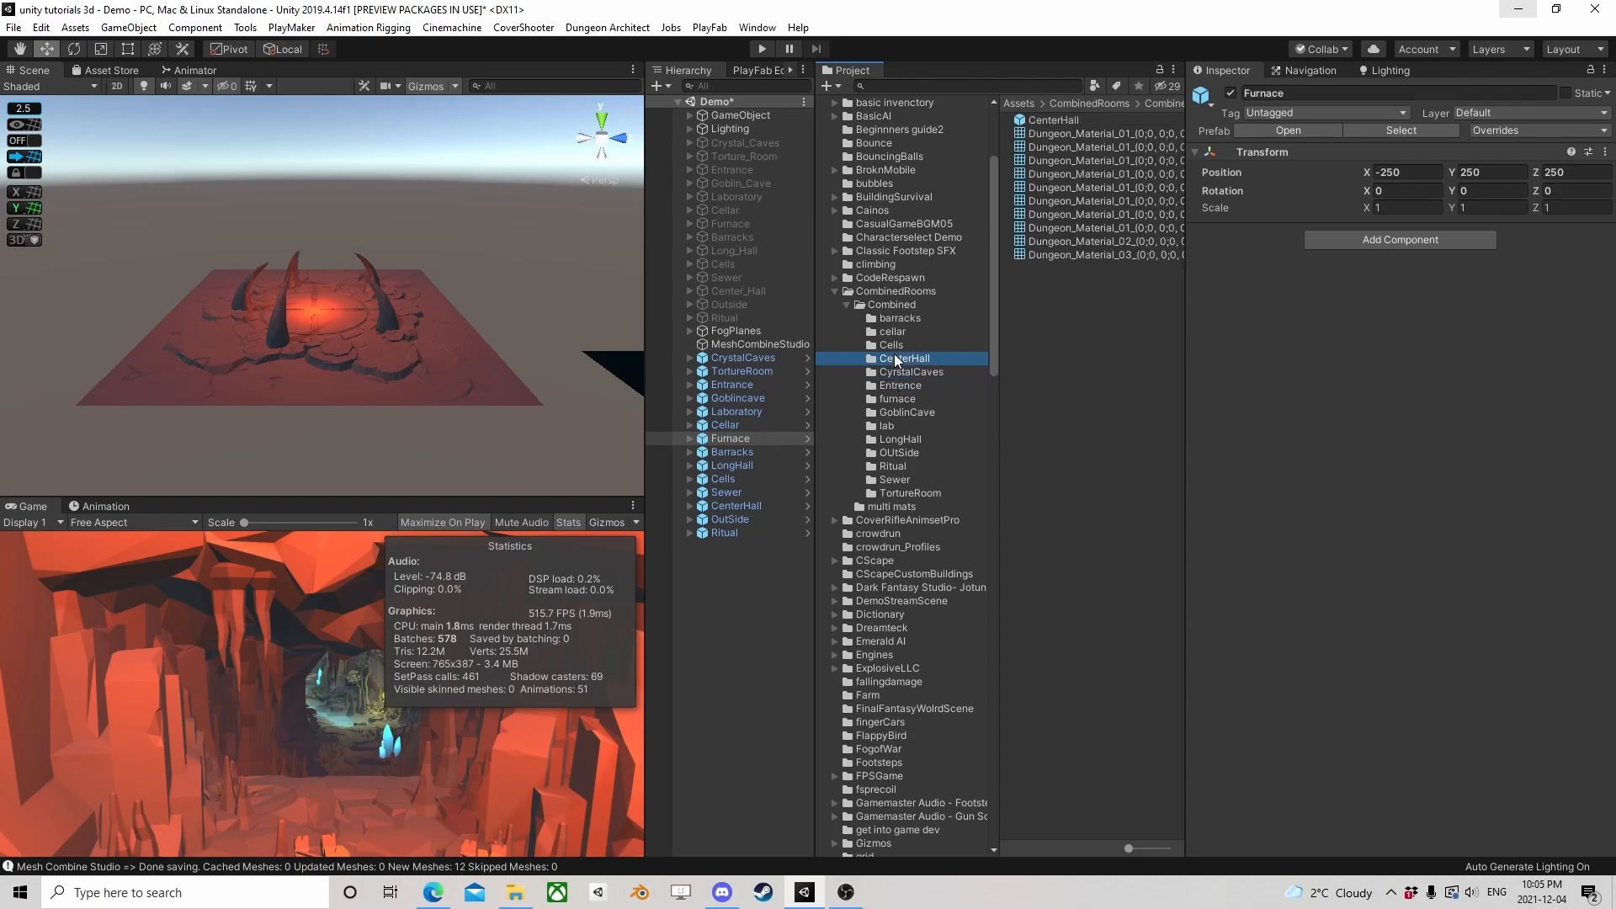
Check the deactivated original rooms from Crystal_Caves through Ritual and inspect Plane 5 of the FogPlanes group in the scene
{"action": "left_click", "coordinate": [736, 319]}
{"action": "left_click", "coordinate": [741, 147]}
{"action": "left_click", "coordinate": [726, 319]}
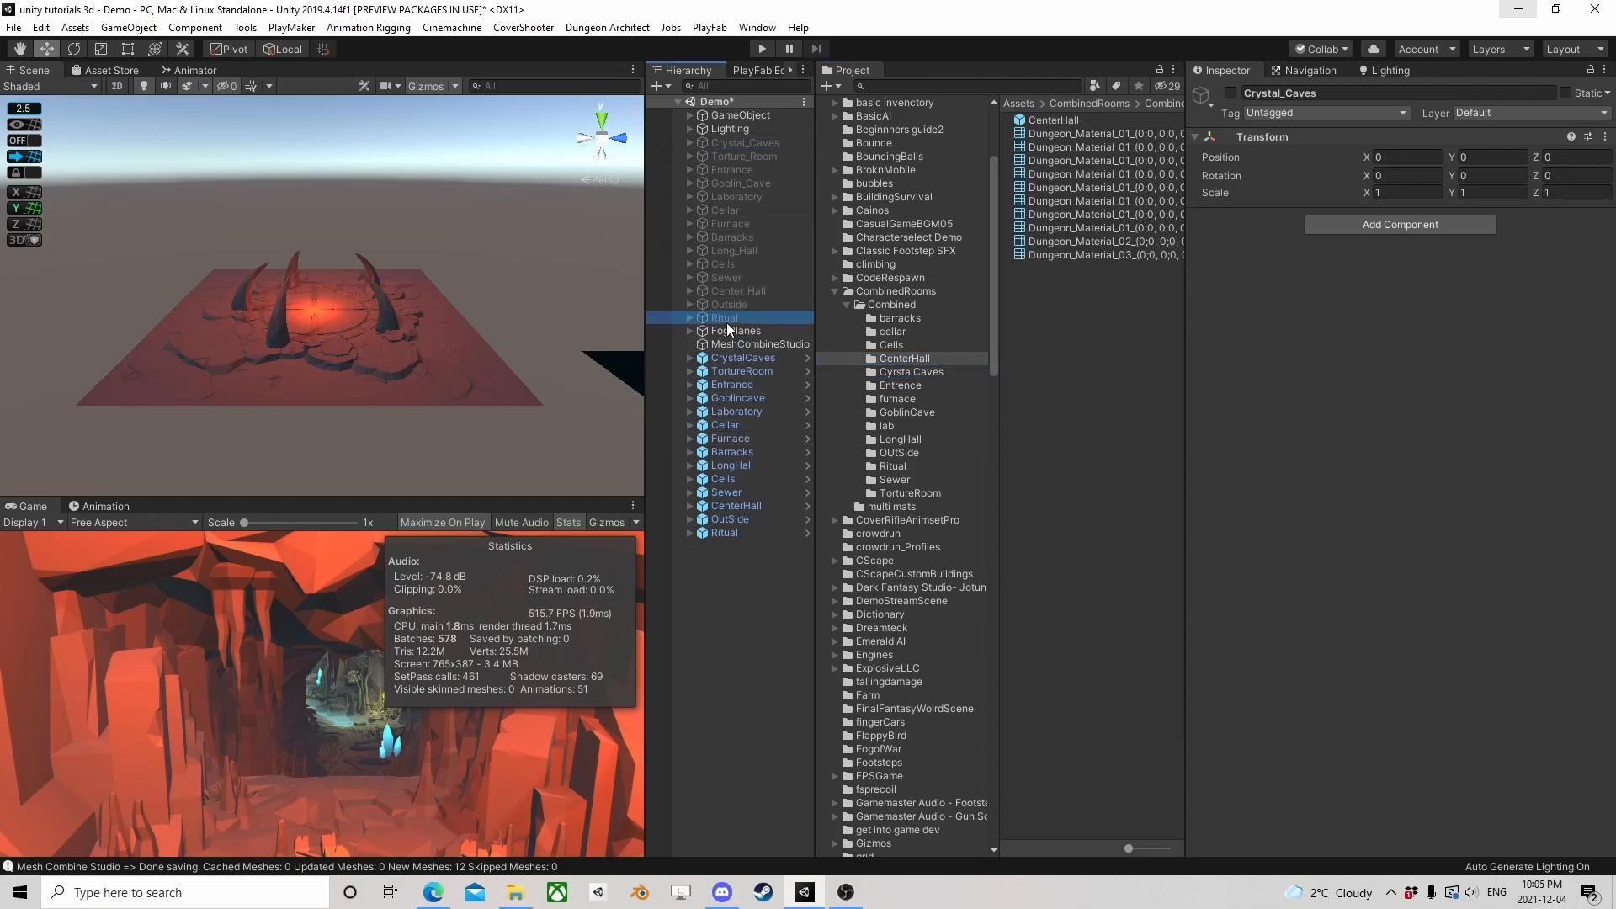
{"action": "left_click", "coordinate": [715, 332]}
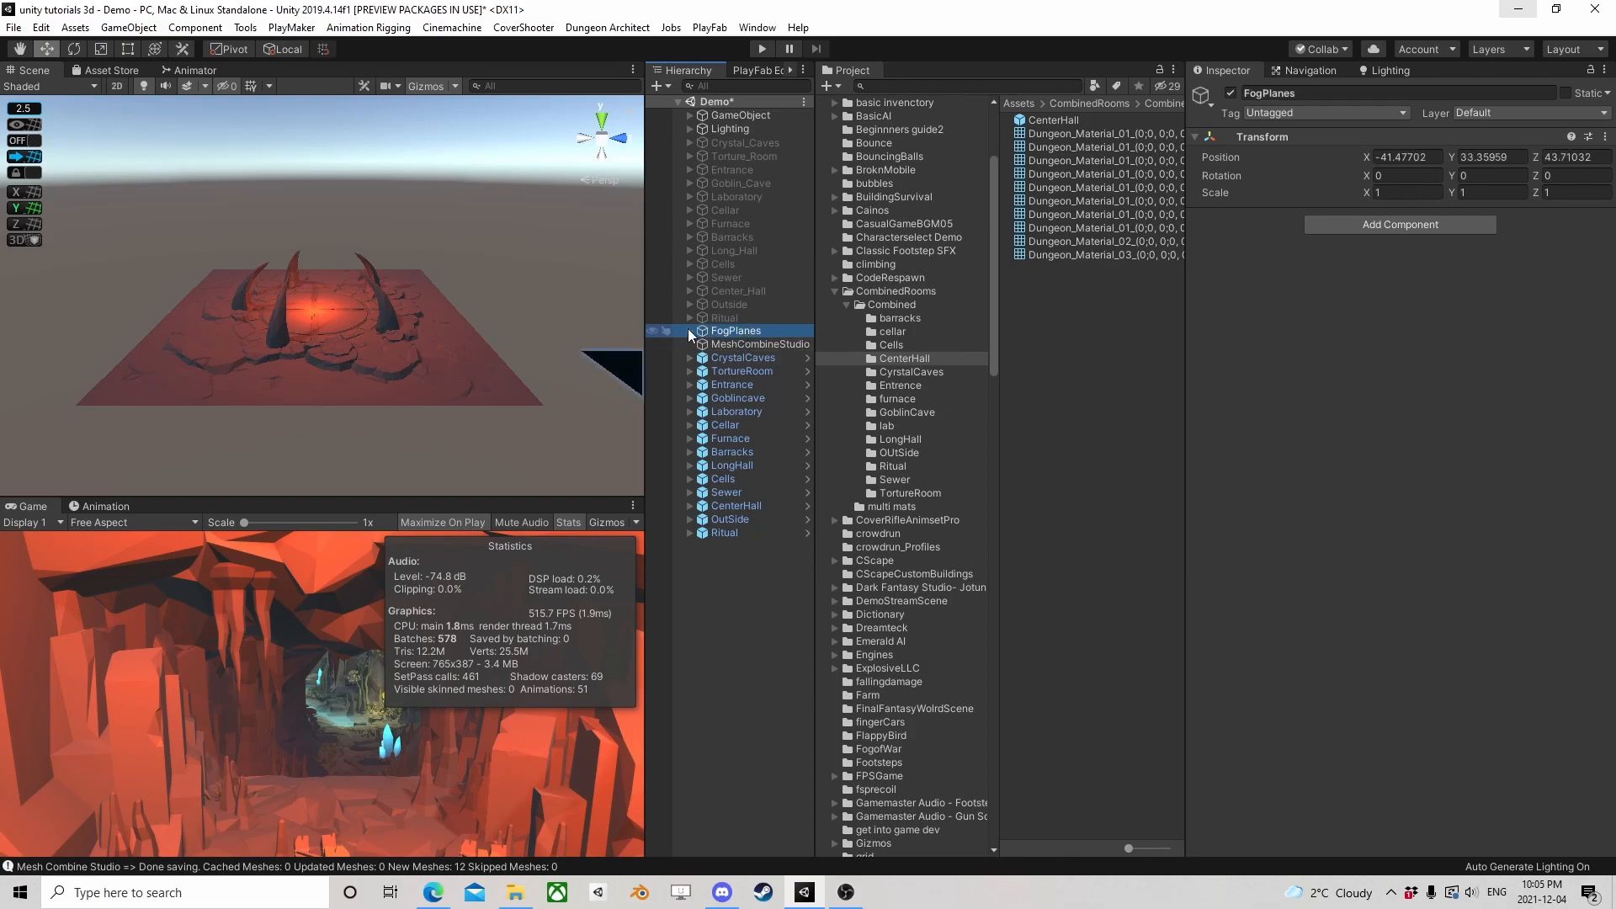
{"action": "left_click", "coordinate": [688, 331]}
{"action": "double_click", "coordinate": [719, 340]}
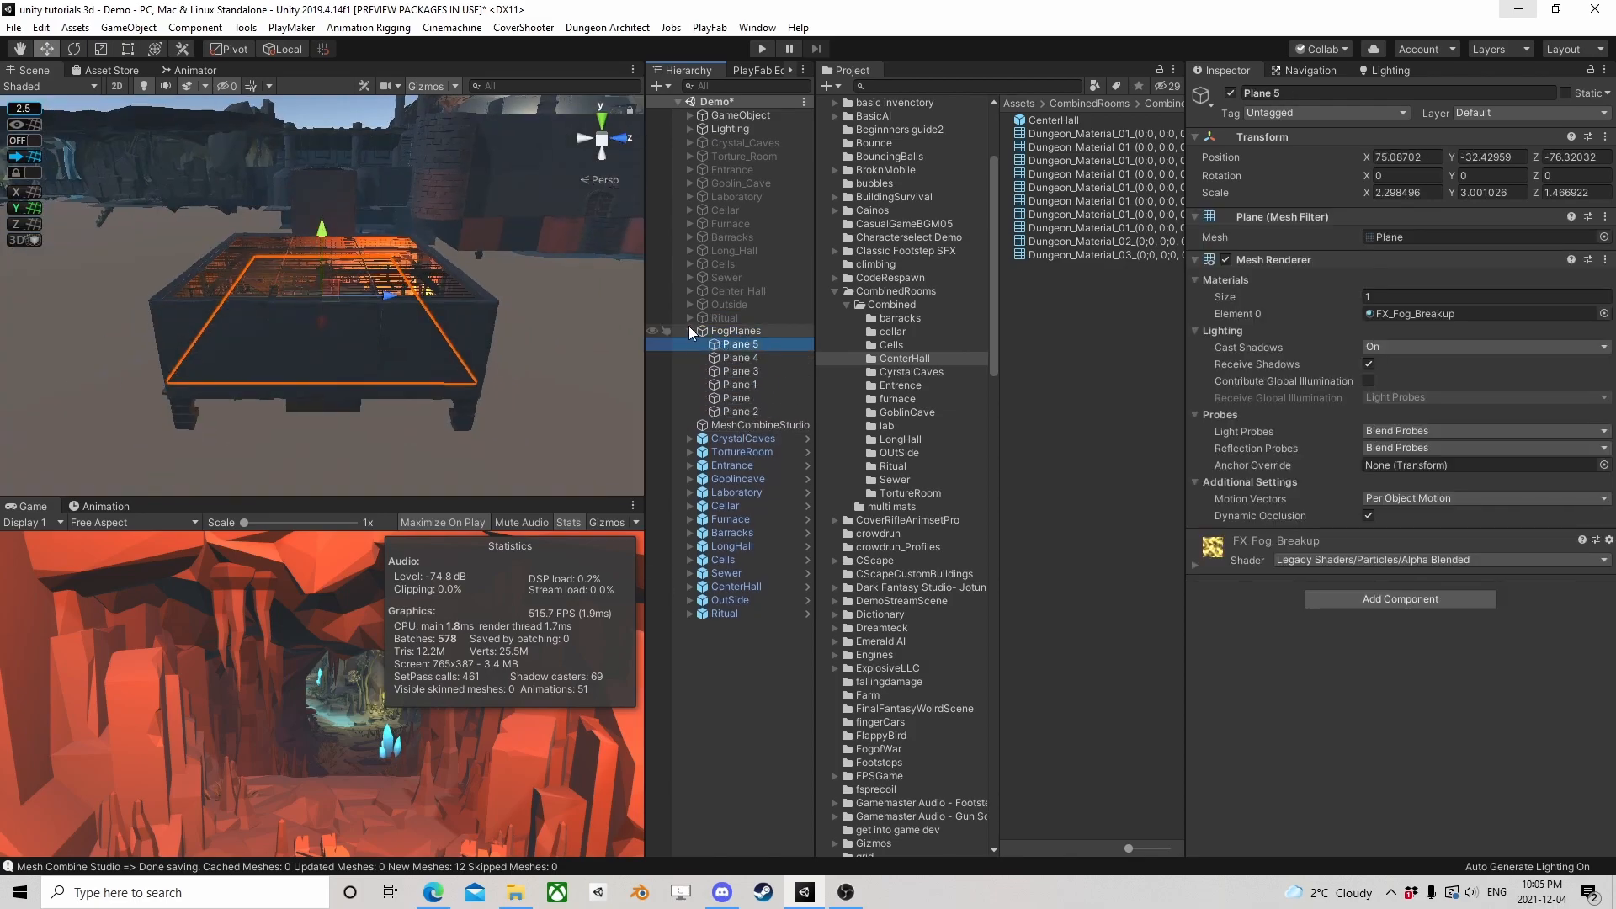
{"action": "left_click", "coordinate": [689, 331]}
Delete the MeshCombineStudio object from the scene
{"action": "left_click", "coordinate": [730, 343]}
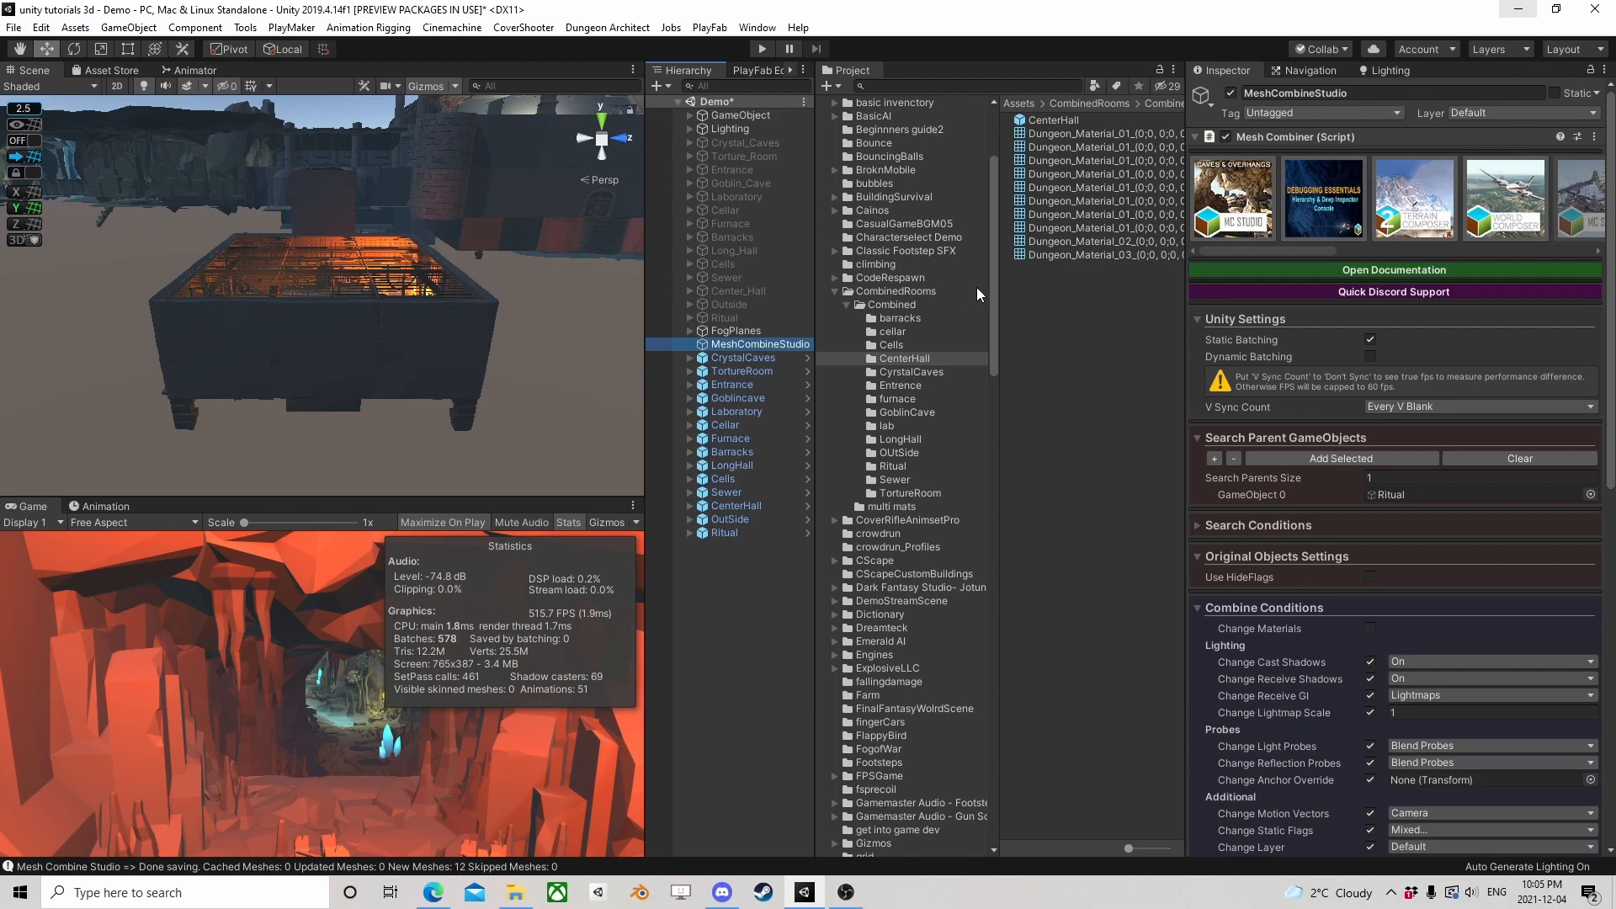
{"action": "key", "text": "Delete"}
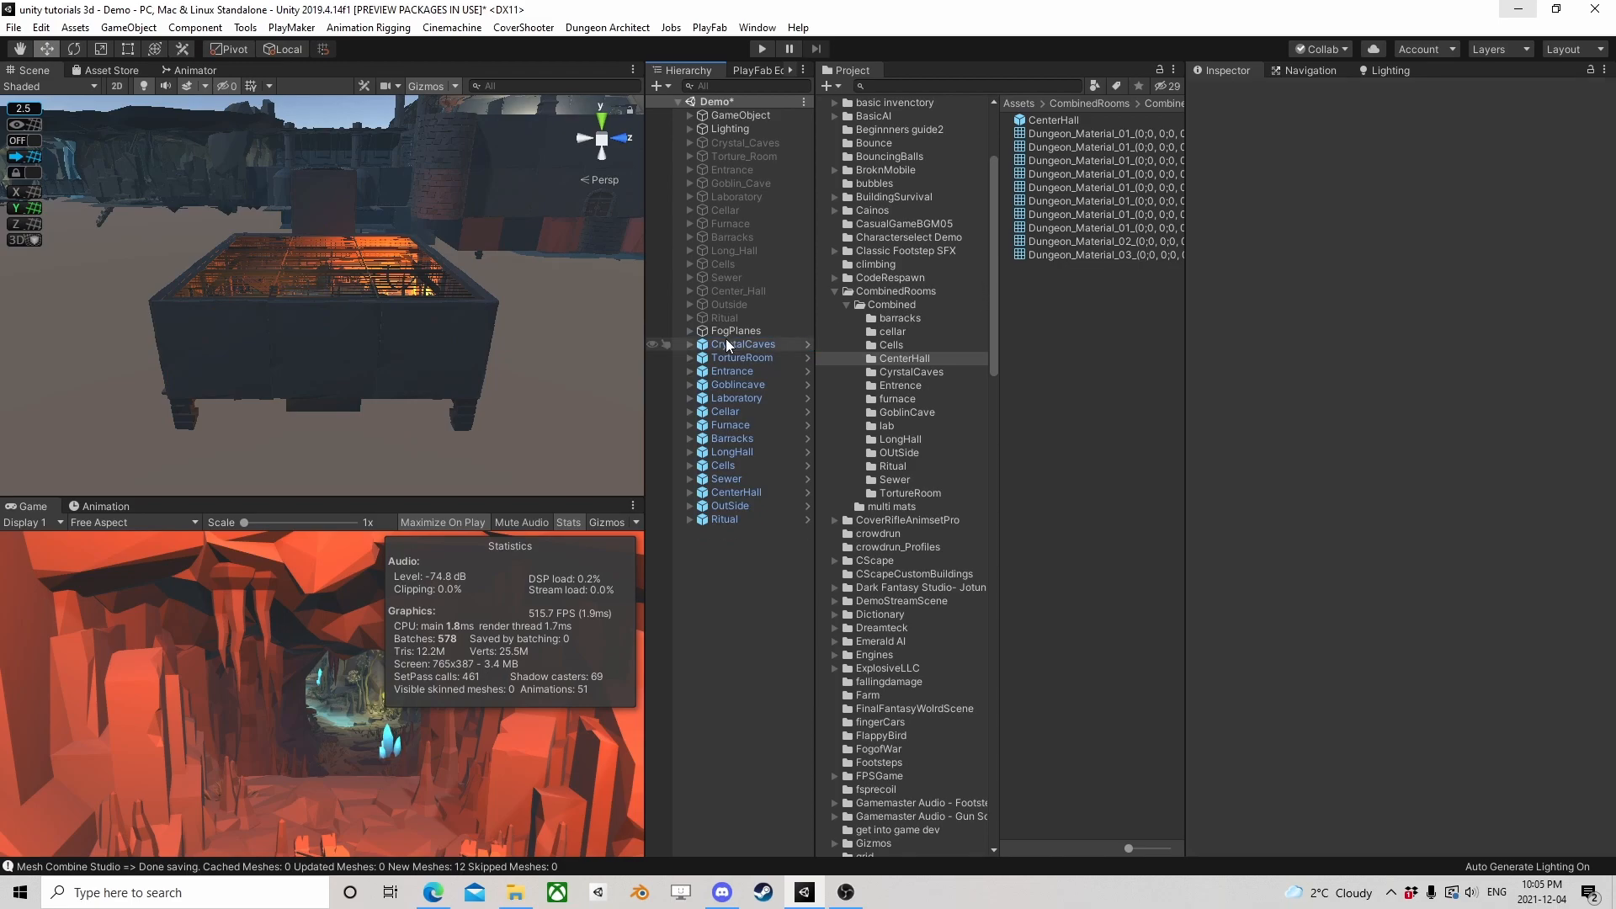
Frame the CrystalCaves prefab and inspect the fully combined dungeon from above and up close
{"action": "double_click", "coordinate": [729, 344]}
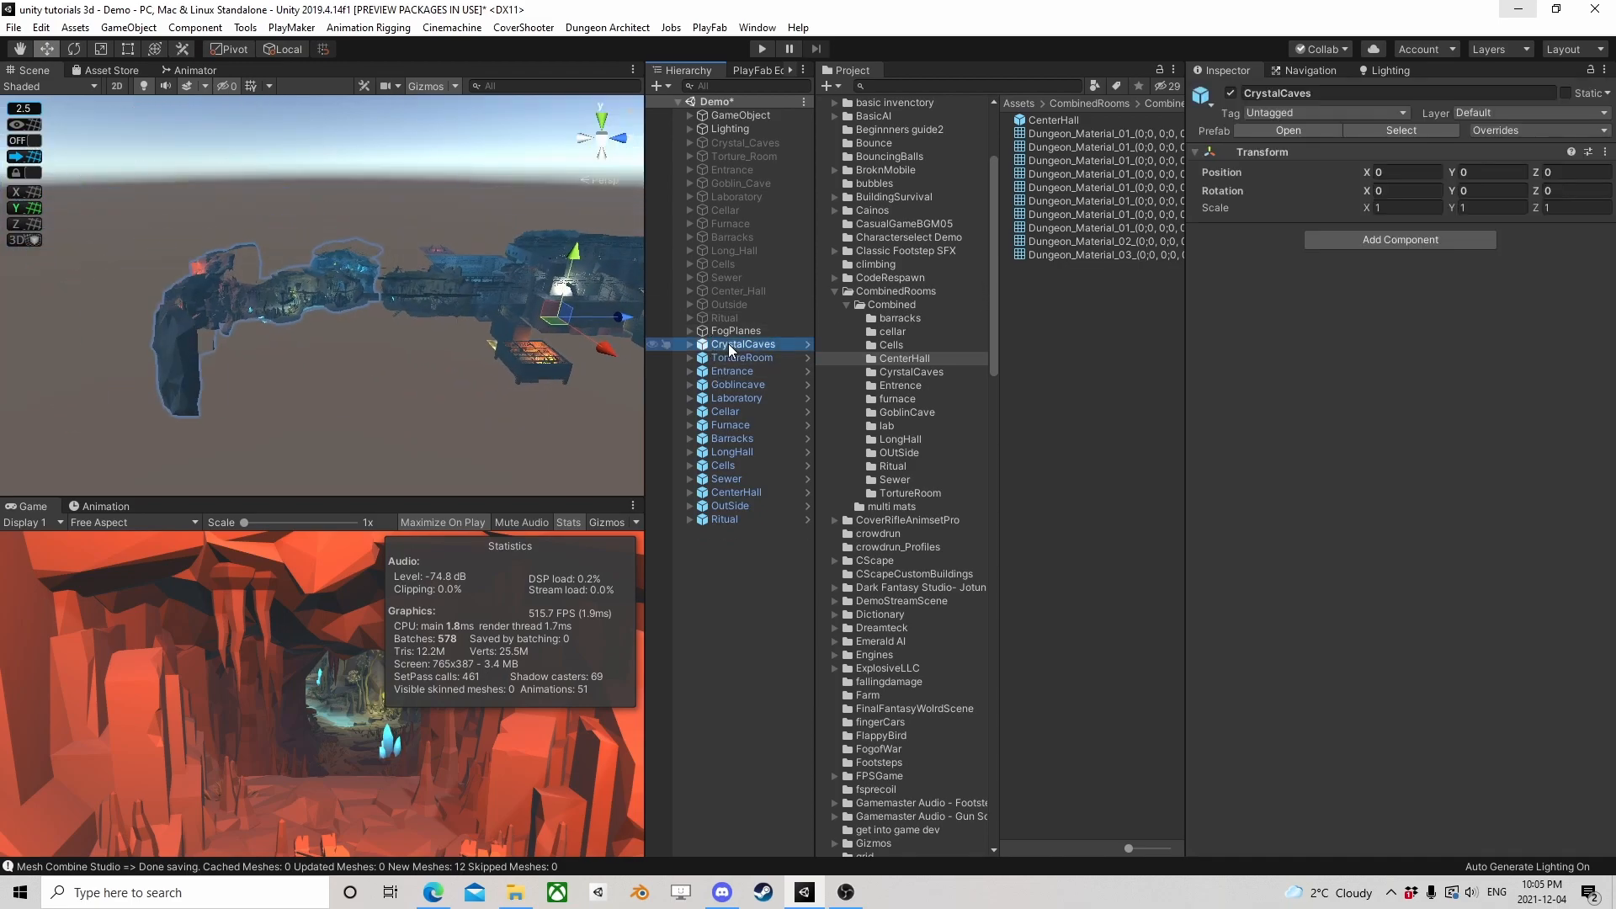
{"action": "right_click_drag", "start_coordinate": [420, 244], "coordinate": [219, 412]}
{"action": "middle_click_drag", "start_coordinate": [488, 282], "coordinate": [337, 303]}
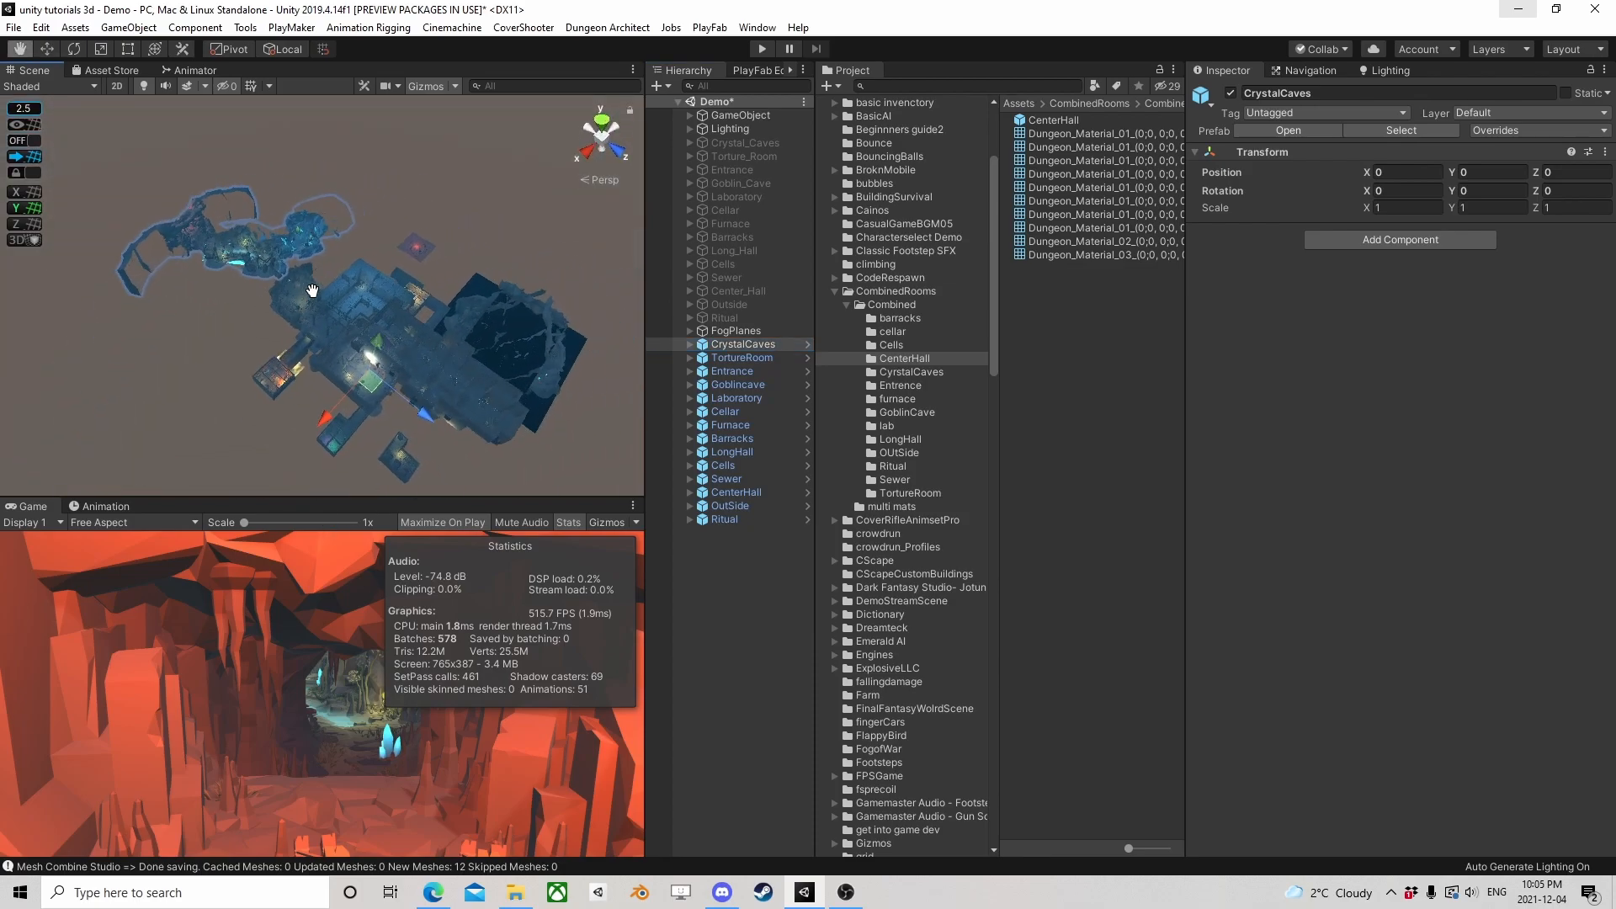
{"action": "scroll", "coordinate": [335, 309], "scroll_direction": "up", "scroll_amount": 8}
{"action": "middle_click_drag", "start_coordinate": [413, 398], "coordinate": [314, 301]}
{"action": "scroll", "coordinate": [320, 295], "scroll_direction": "up", "scroll_amount": 3}
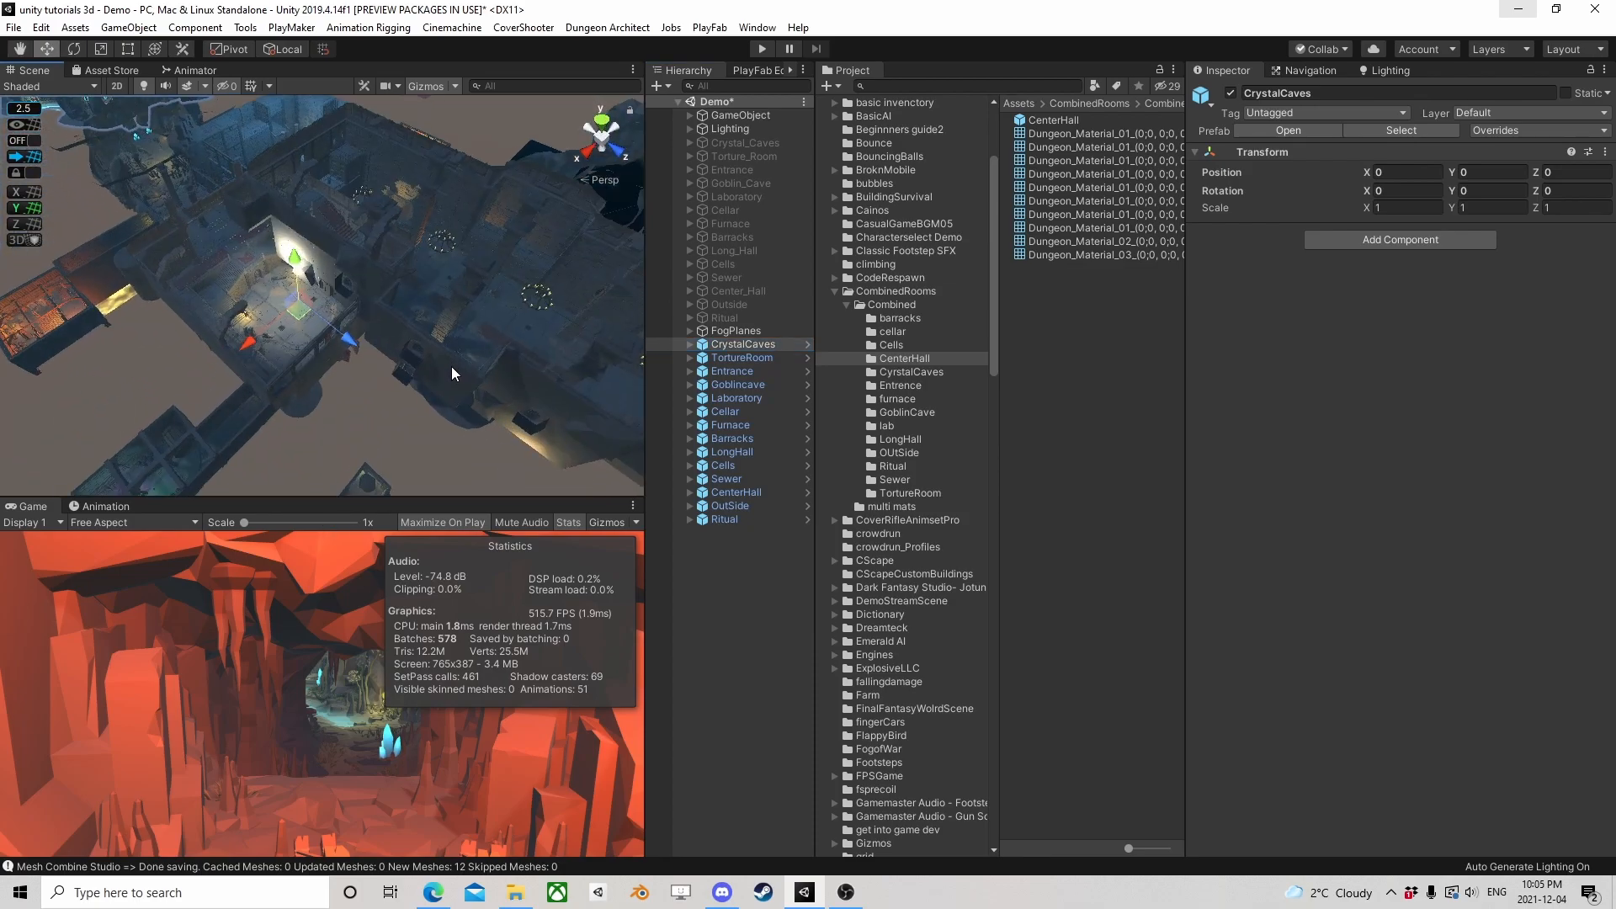
{"action": "right_click_drag", "start_coordinate": [452, 362], "coordinate": [533, 289]}
{"action": "middle_click_drag", "start_coordinate": [337, 316], "coordinate": [407, 290]}
Focus on the TortureRoom prefab and examine the combined rooms from inside, including the hall with the staircases
{"action": "left_click", "coordinate": [741, 357]}
{"action": "double_click", "coordinate": [741, 357]}
{"action": "middle_click_drag", "start_coordinate": [515, 309], "coordinate": [251, 376]}
{"action": "scroll", "coordinate": [253, 377], "scroll_direction": "up", "scroll_amount": 5}
{"action": "scroll", "coordinate": [310, 404], "scroll_direction": "up", "scroll_amount": 5}
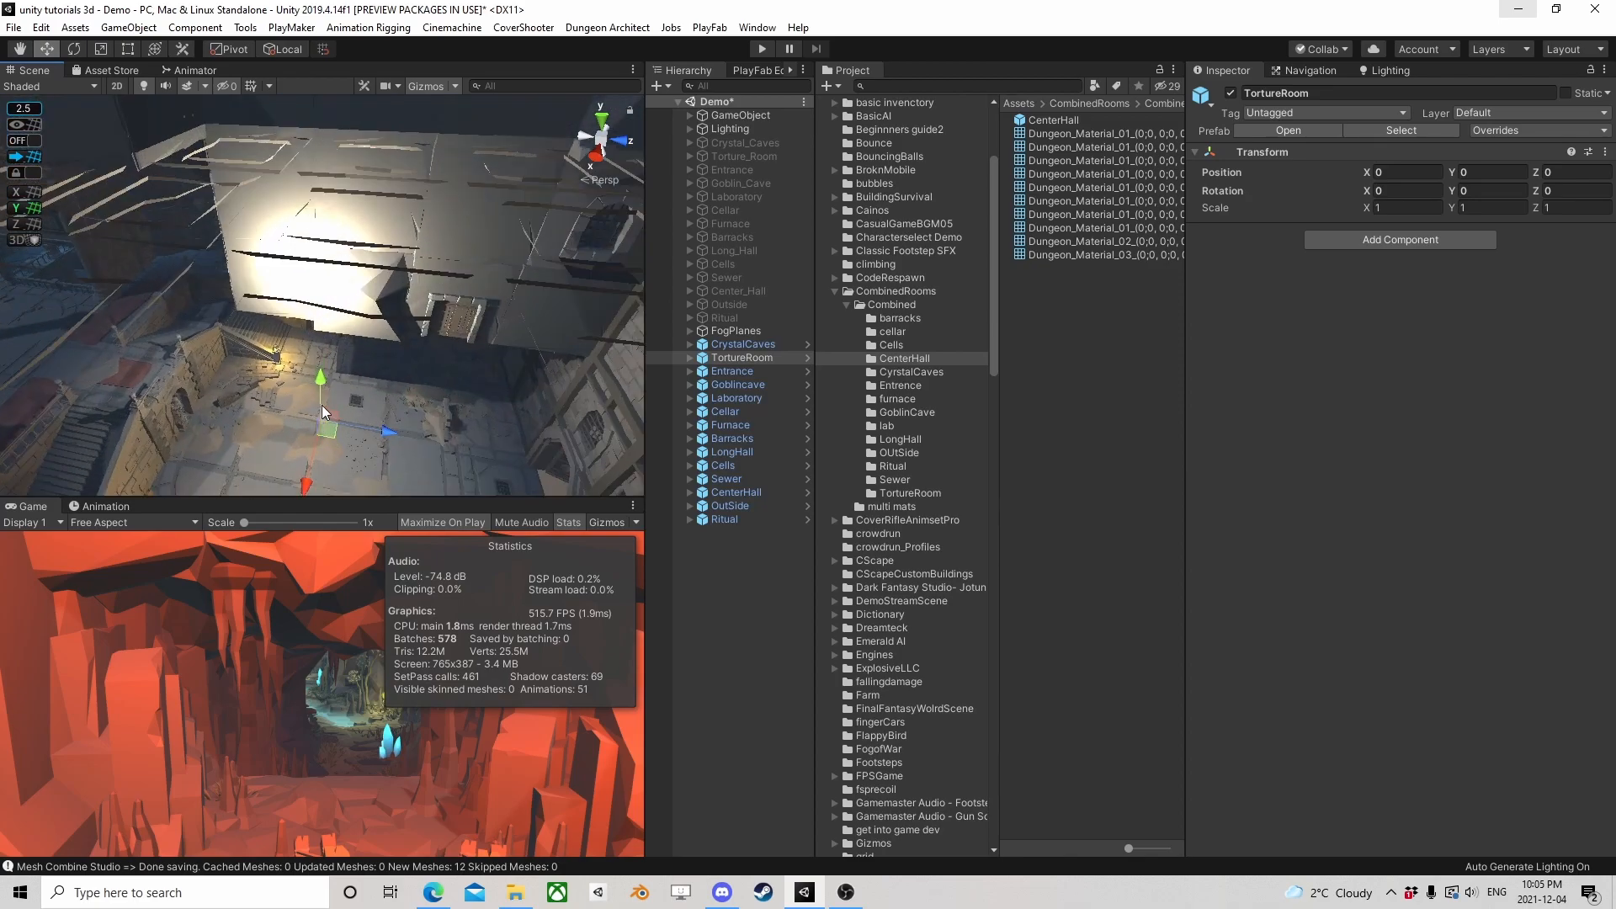
{"action": "right_click_drag", "start_coordinate": [372, 443], "coordinate": [487, 310]}
{"action": "key", "text": "w"}
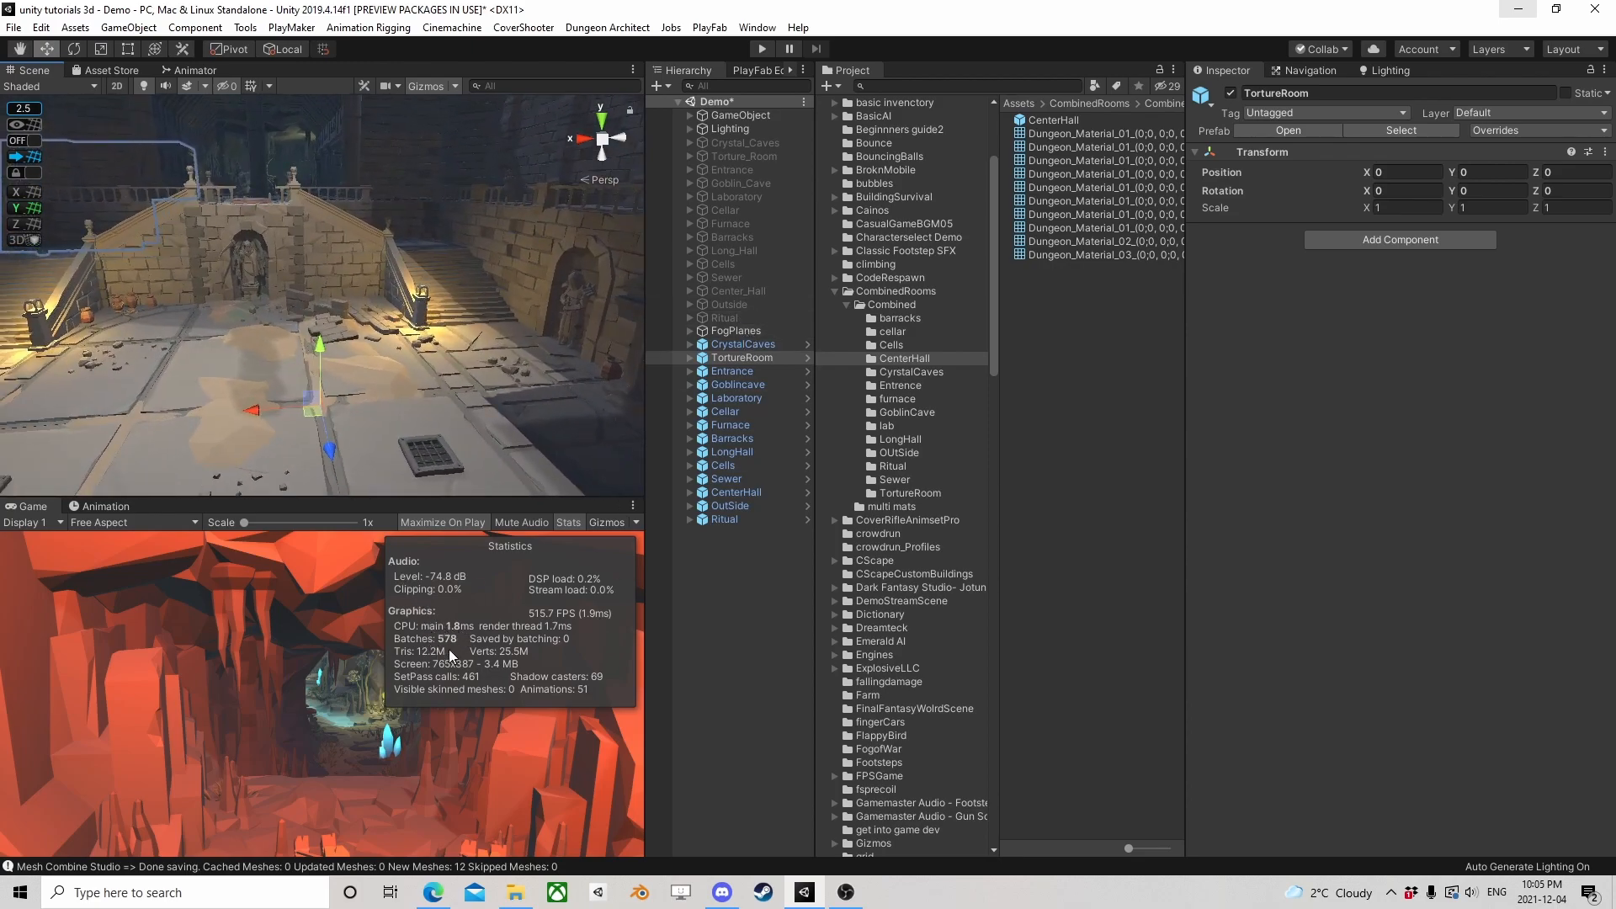
Deactivate all combined prefabs from CrystalCaves through Ritual and activate all original rooms from Crystal_Caves through Ritual to compare statistics
{"action": "left_click", "coordinate": [759, 342]}
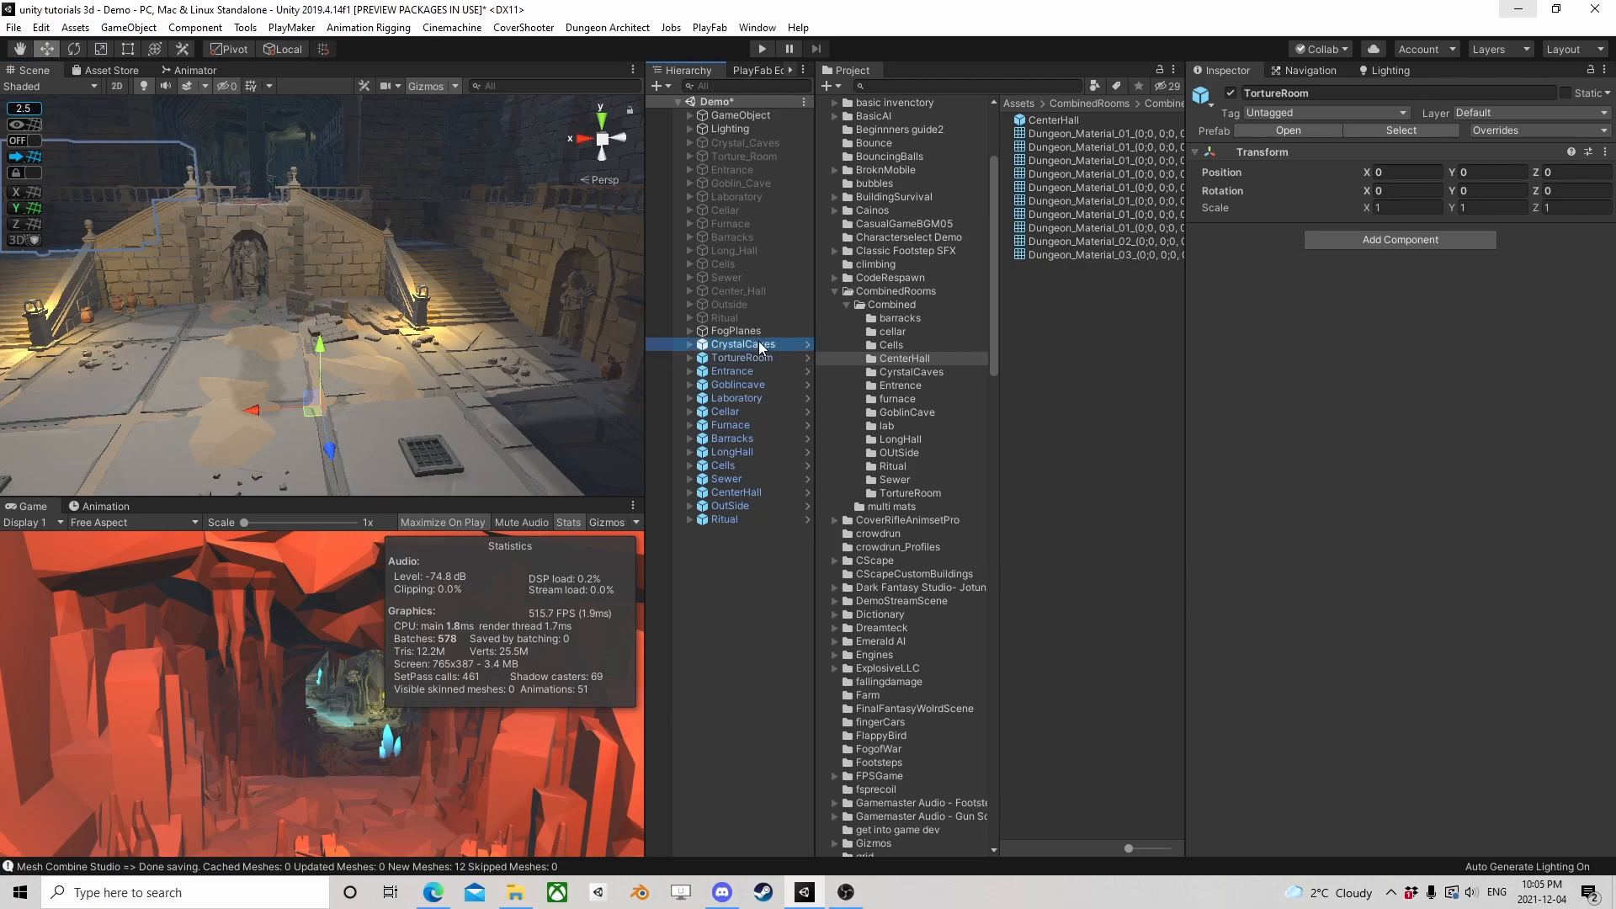
{"action": "left_click", "coordinate": [732, 521], "text": "shift"}
{"action": "left_click", "coordinate": [1230, 93]}
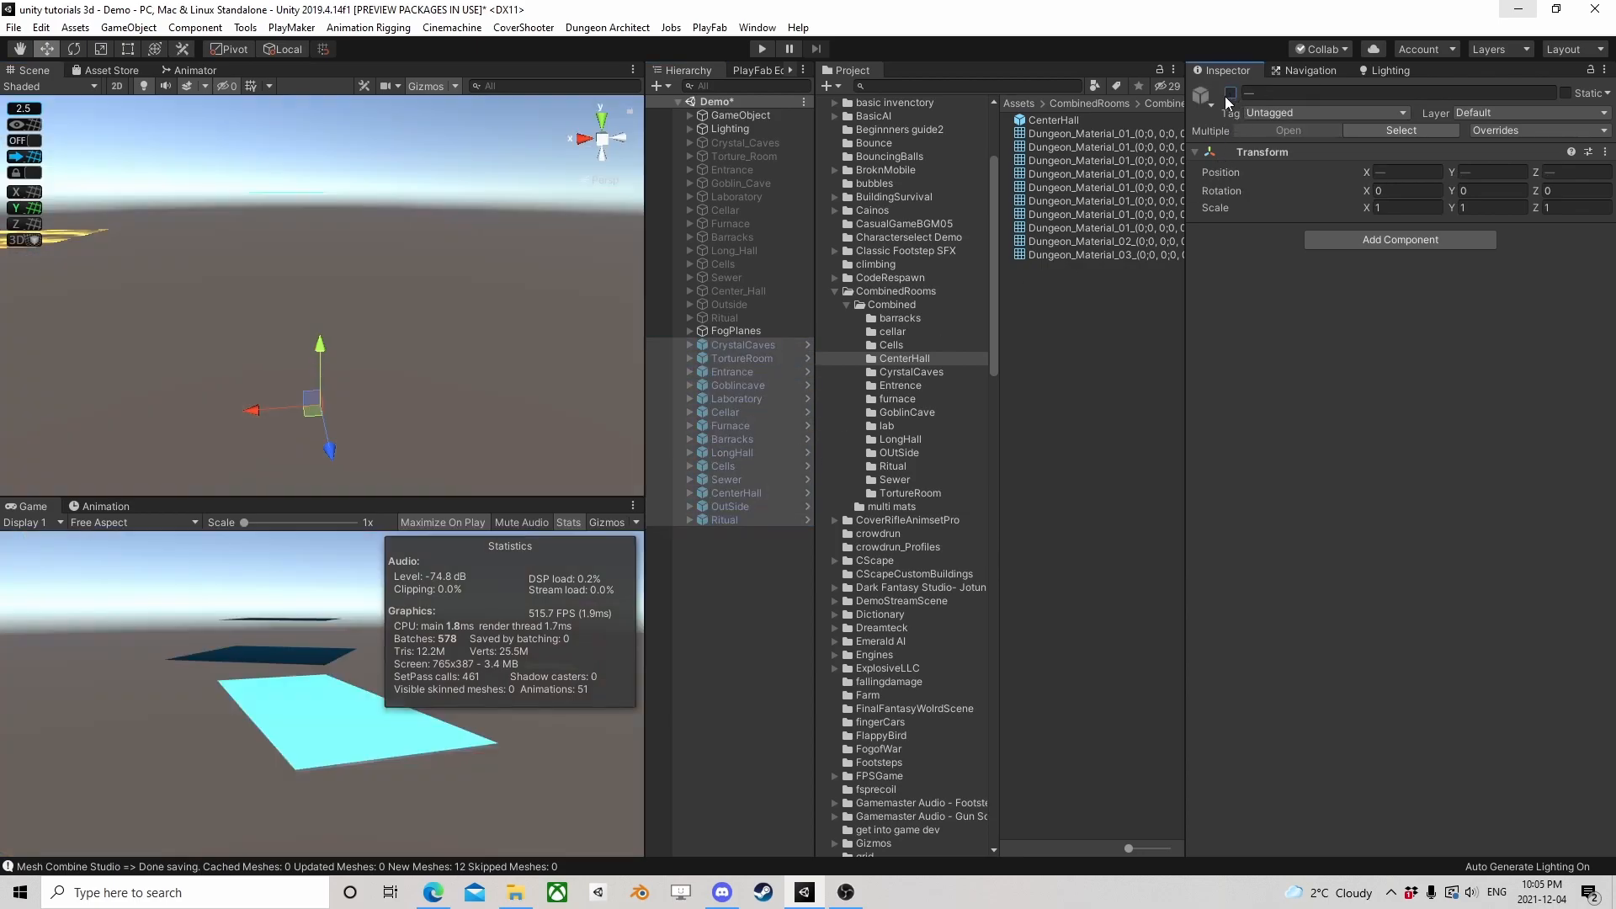
{"action": "left_click", "coordinate": [736, 319]}
{"action": "left_click", "coordinate": [749, 143], "text": "shift"}
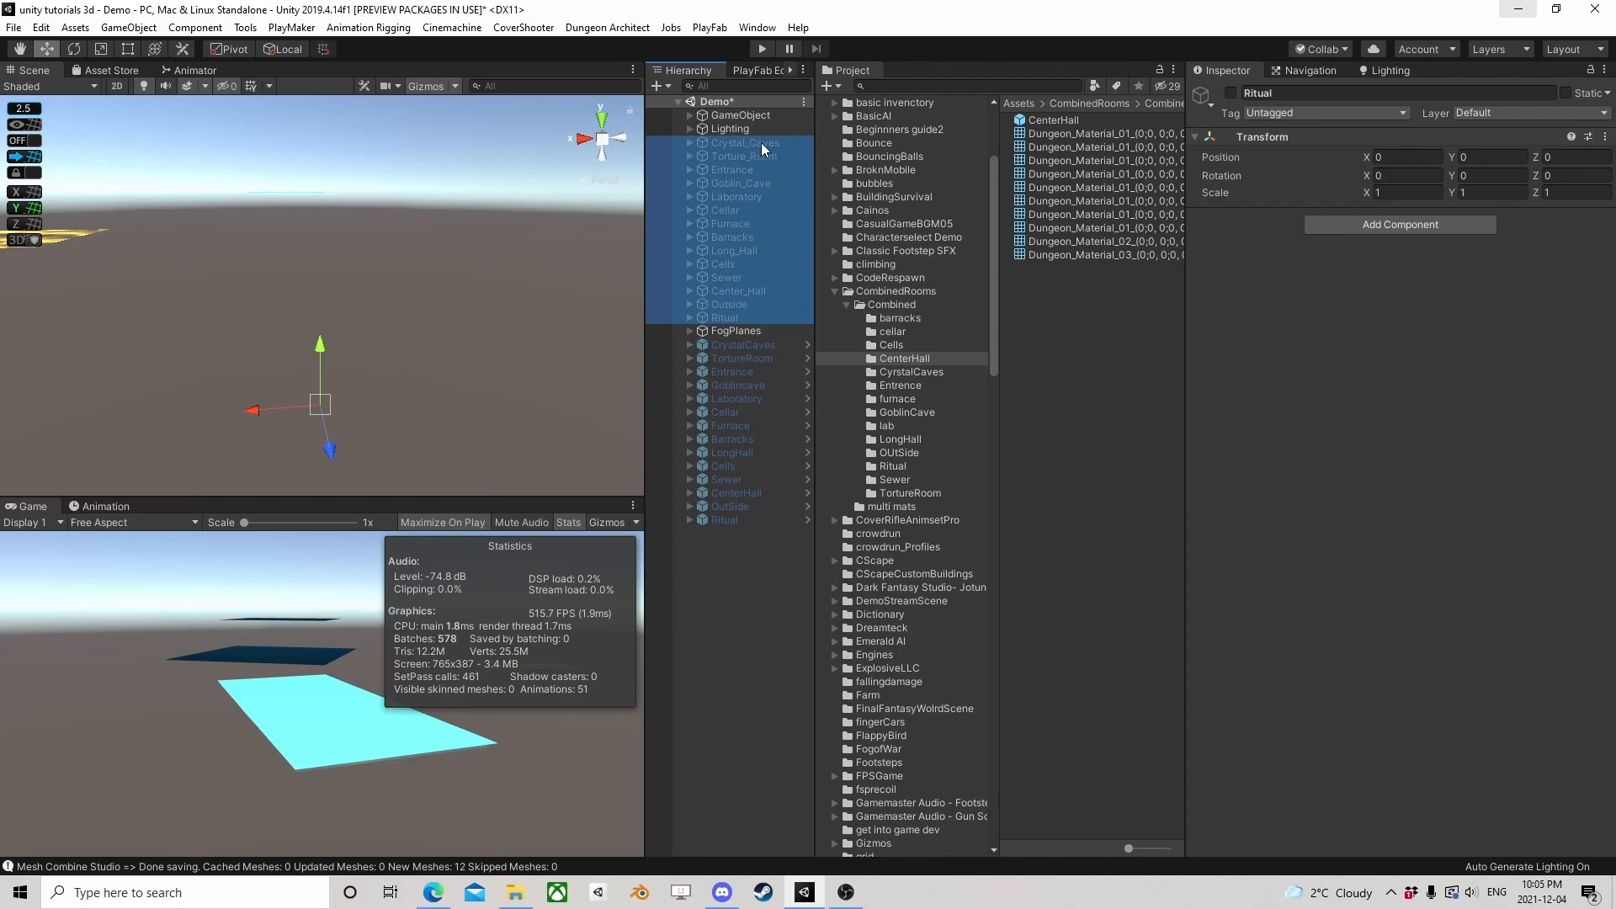
{"action": "left_click", "coordinate": [1231, 94]}
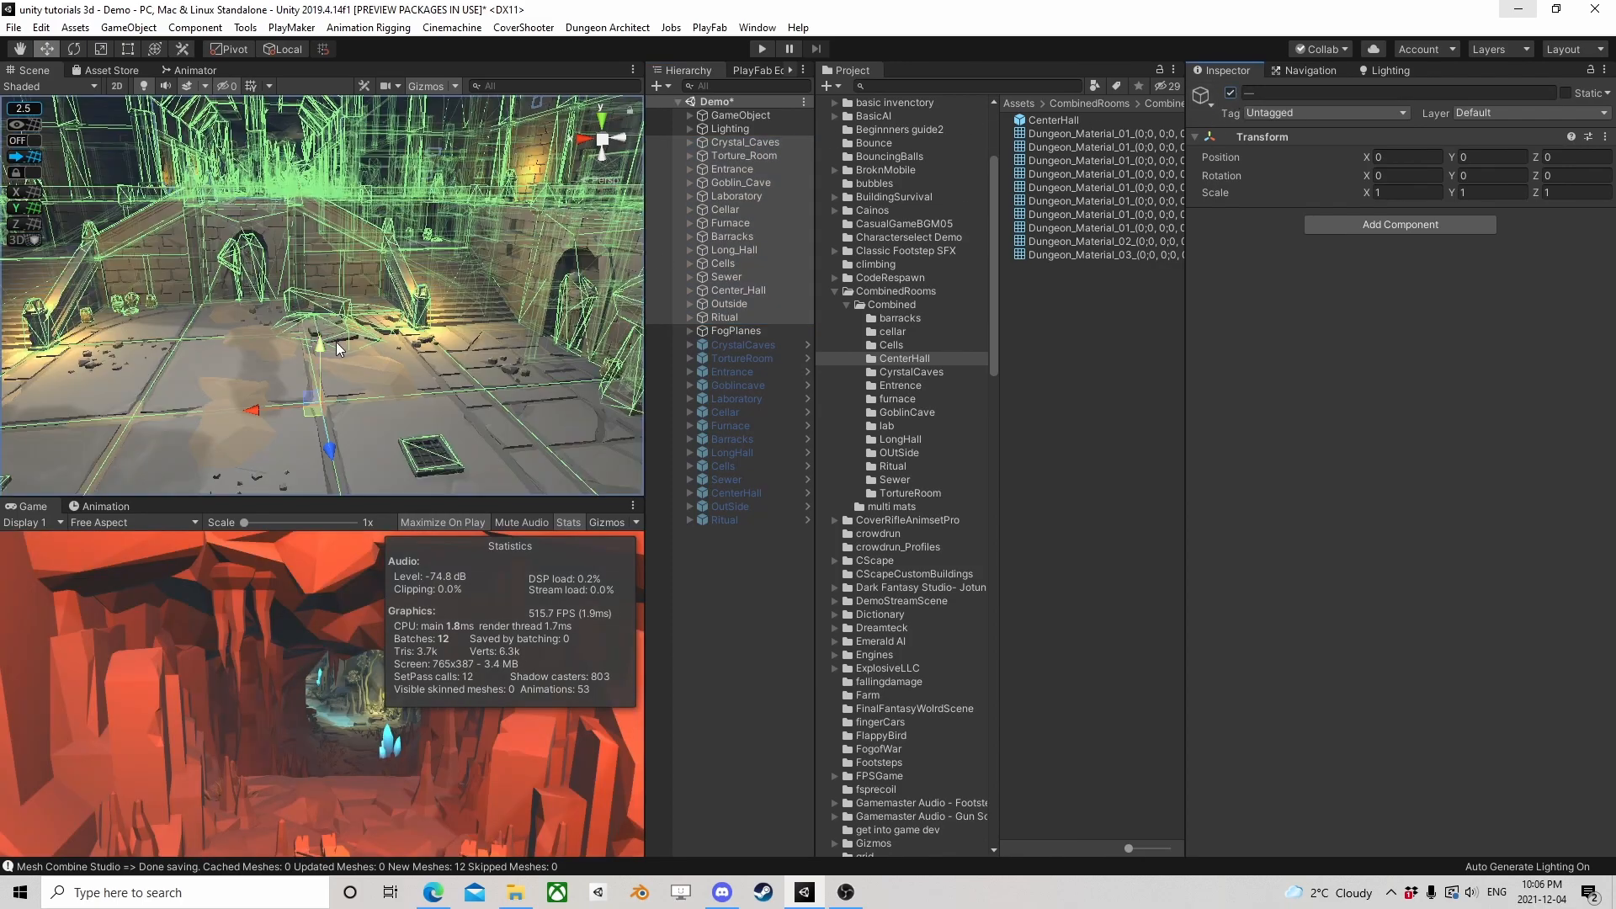
Clear the selection and examine the original rooms up close, including the staircase hall and the dragon skull
{"action": "left_click", "coordinate": [665, 571]}
{"action": "scroll", "coordinate": [337, 306], "scroll_direction": "down", "scroll_amount": 3}
{"action": "mouse_move", "coordinate": [336, 306]}
{"action": "middle_mouse_down"}
{"action": "mouse_move", "coordinate": [390, 276]}
{"action": "mouse_move", "coordinate": [468, 507]}
{"action": "mouse_move", "coordinate": [367, 307]}
{"action": "middle_mouse_up"}
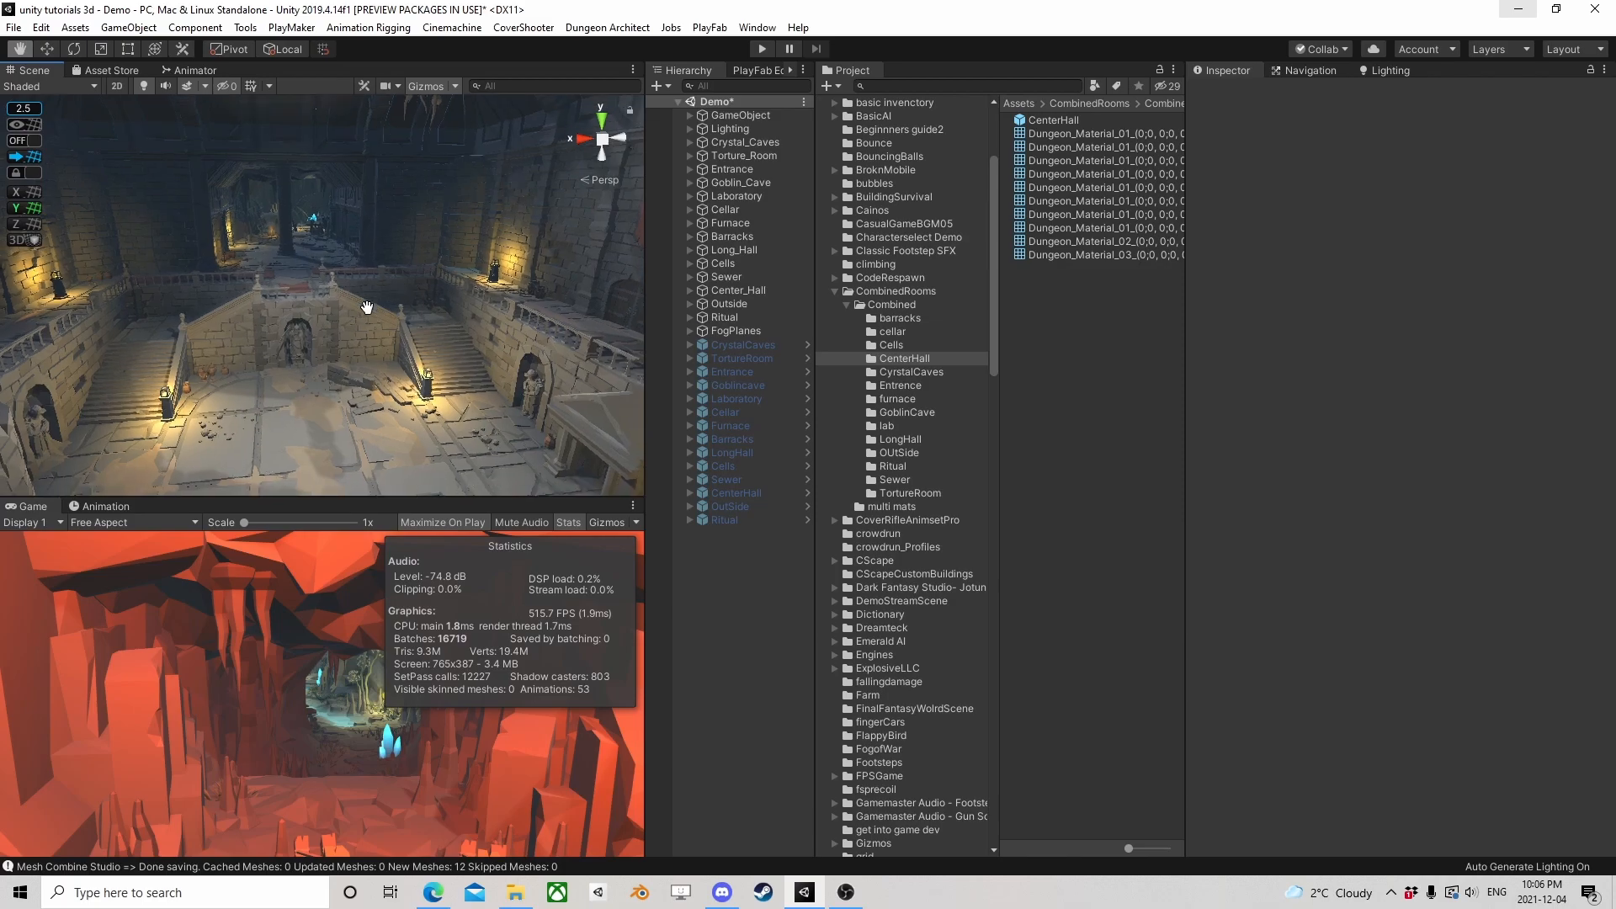
{"action": "right_click_drag", "start_coordinate": [367, 307], "coordinate": [358, 221]}
{"action": "scroll", "coordinate": [359, 221], "scroll_direction": "down", "scroll_amount": 3}
{"action": "middle_click_drag", "start_coordinate": [358, 220], "coordinate": [430, 191]}
{"action": "right_click_drag", "start_coordinate": [431, 191], "coordinate": [255, 246]}
{"action": "middle_click_drag", "start_coordinate": [254, 245], "coordinate": [261, 320]}
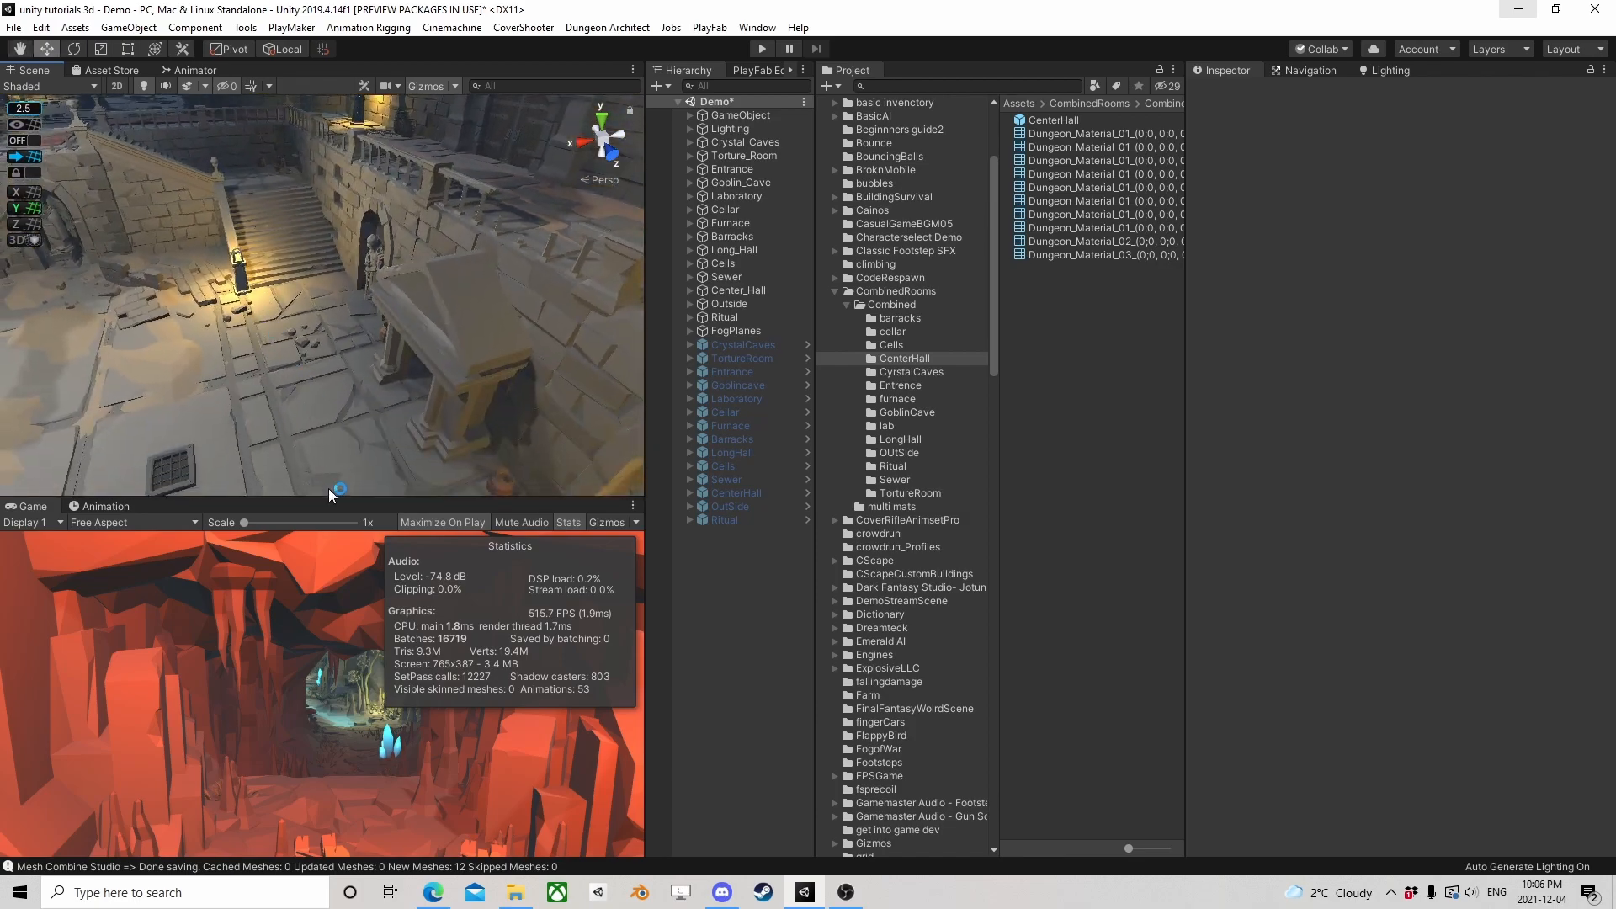
{"action": "right_click_drag", "start_coordinate": [362, 392], "coordinate": [446, 328]}
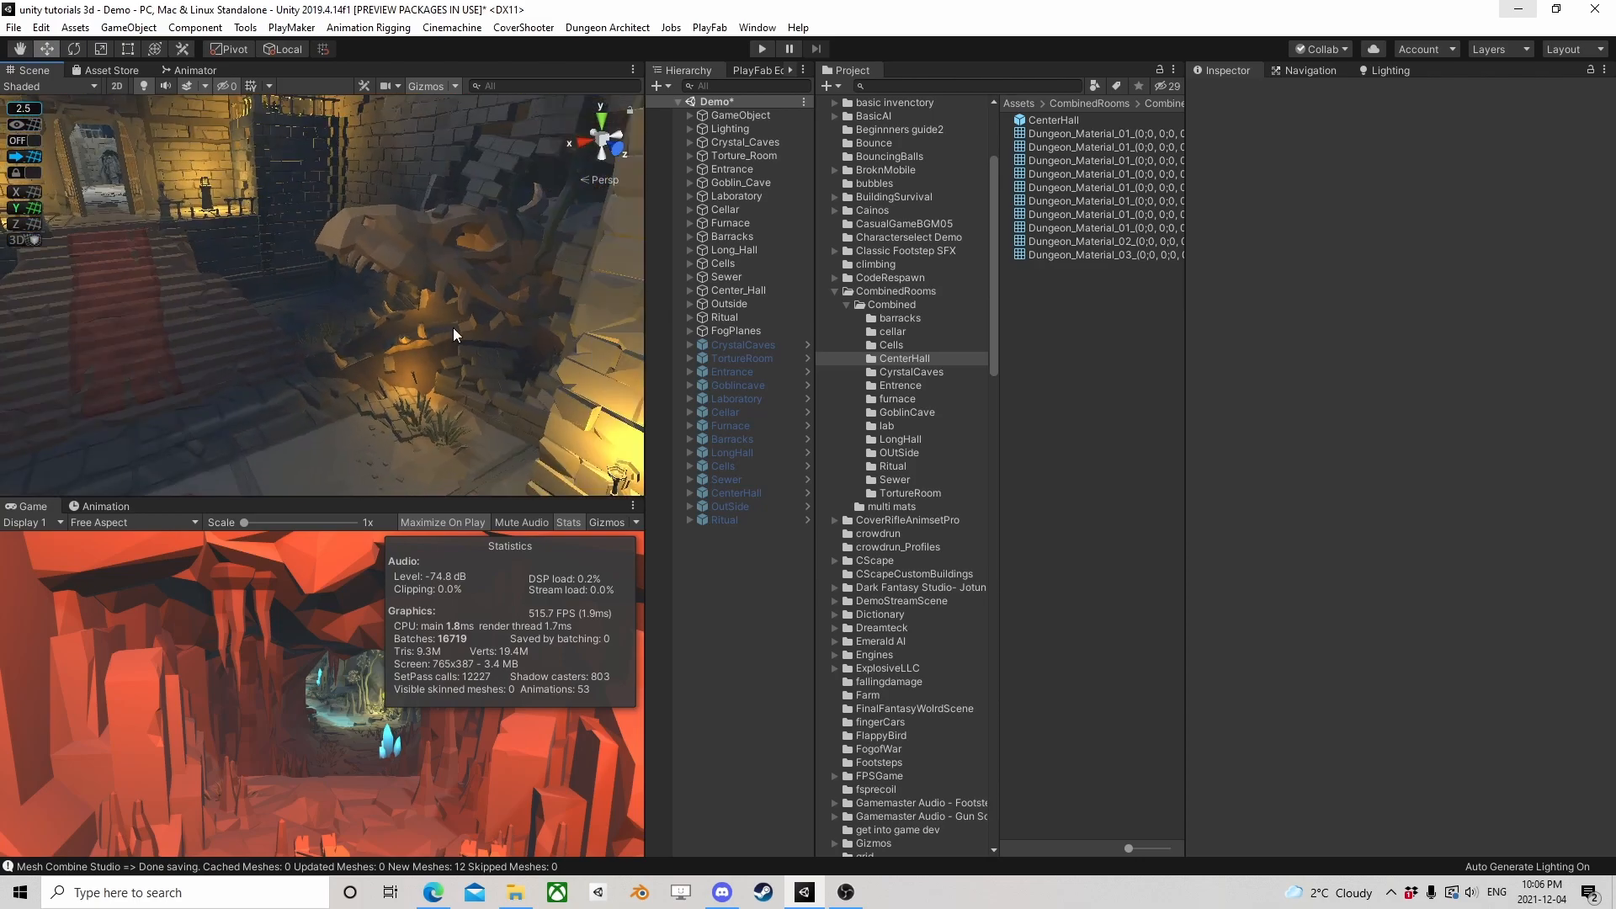
Deactivate all original rooms from Crystal_Caves through Ritual and activate all combined prefabs from CrystalCaves through Ritual
{"action": "left_click", "coordinate": [741, 317]}
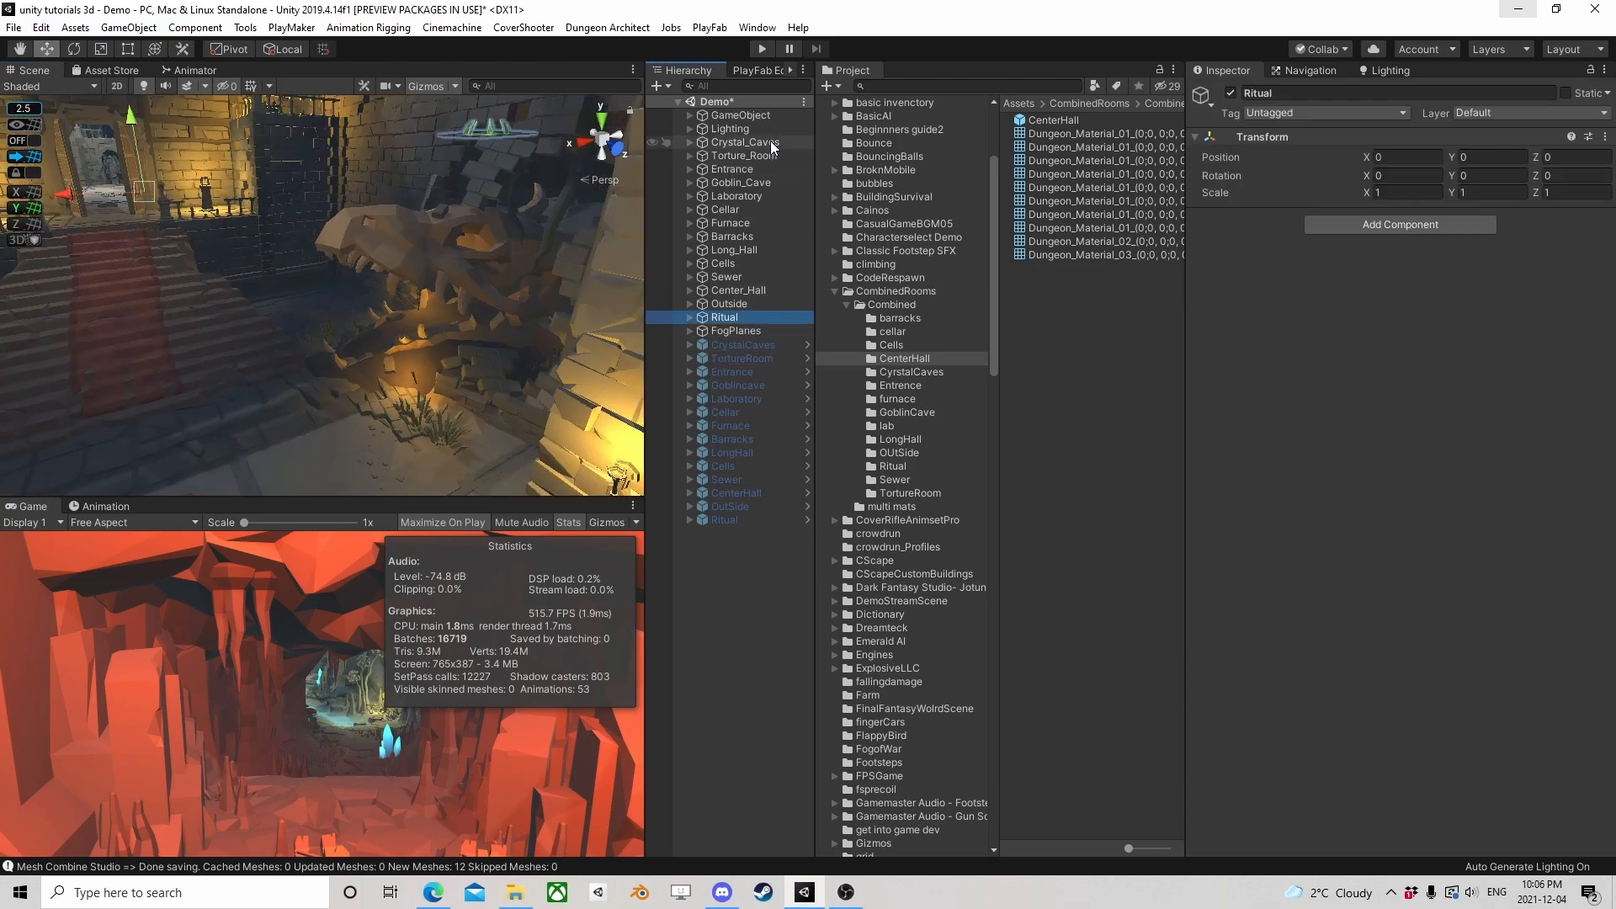
{"action": "left_click", "coordinate": [760, 141], "text": "shift"}
{"action": "left_click", "coordinate": [1231, 93]}
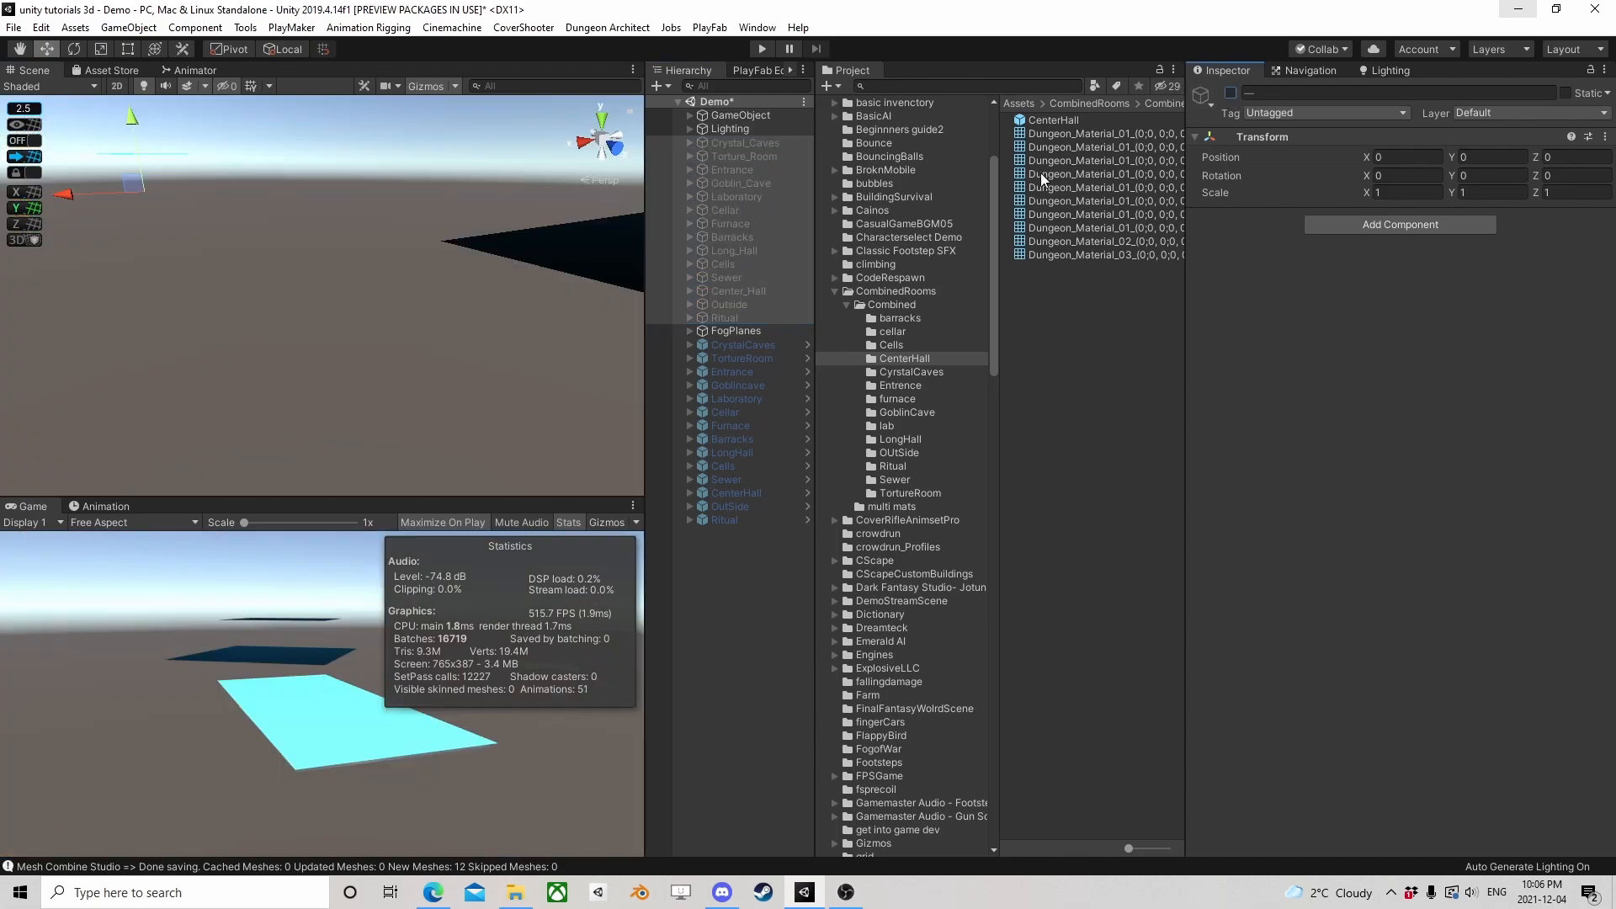
{"action": "left_click", "coordinate": [762, 345]}
{"action": "left_click", "coordinate": [729, 520], "text": "shift"}
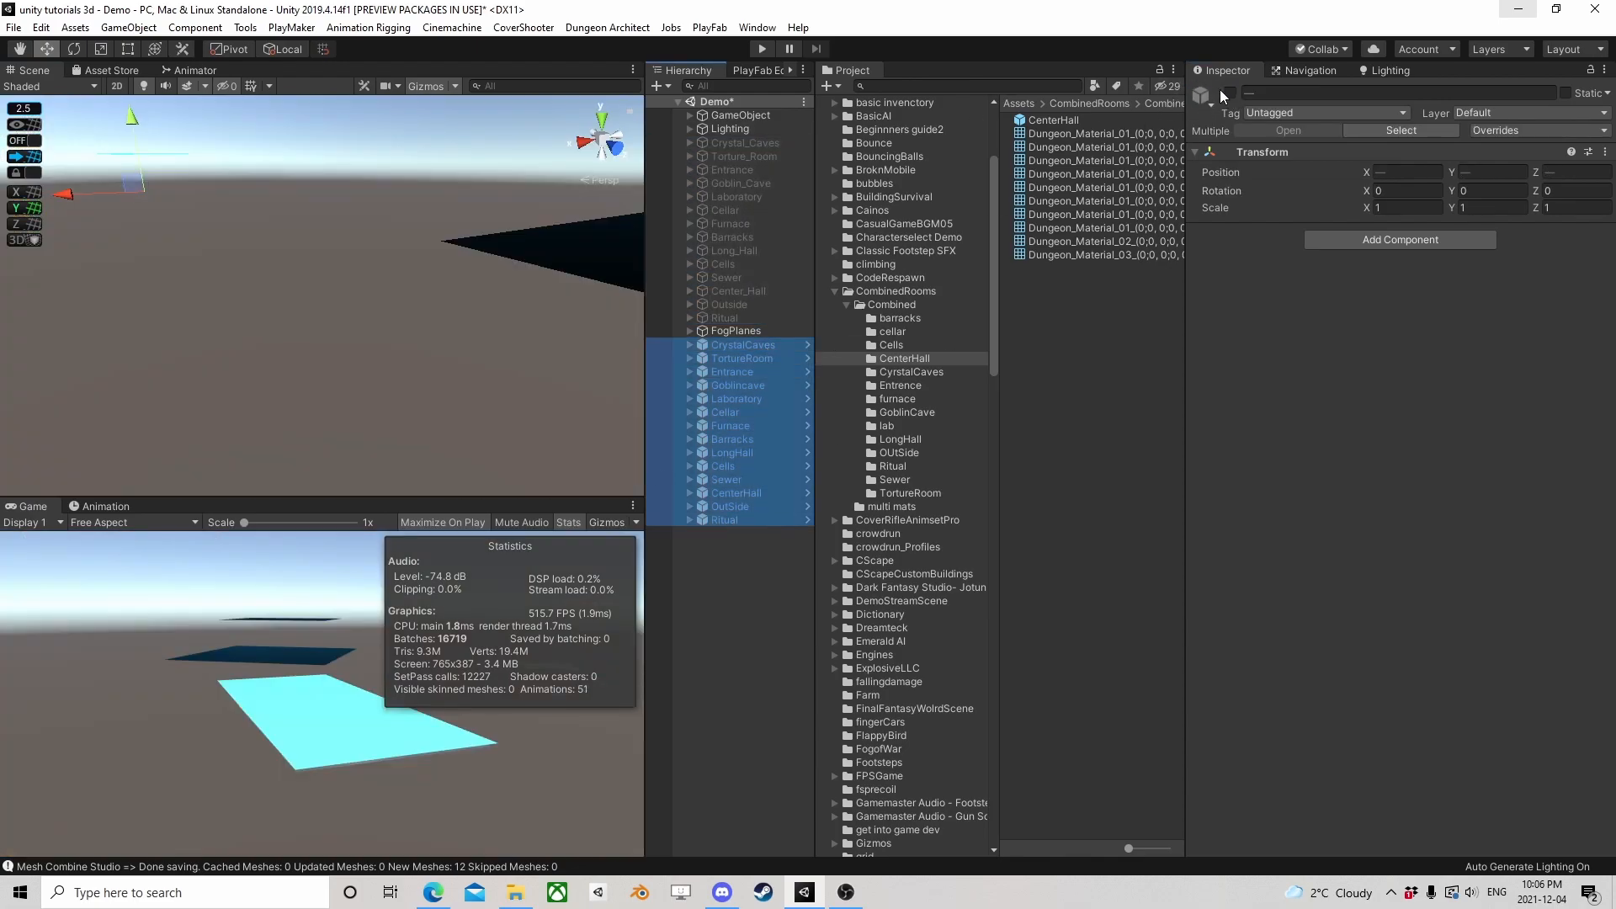
{"action": "left_click", "coordinate": [1232, 92]}
Set the LongHall prefab's position to X 0, Y 0, Z 0 so it lines up with the other combined rooms
{"action": "right_click_drag", "start_coordinate": [496, 311], "coordinate": [361, 271]}
{"action": "scroll", "coordinate": [361, 271], "scroll_direction": "down", "scroll_amount": 15}
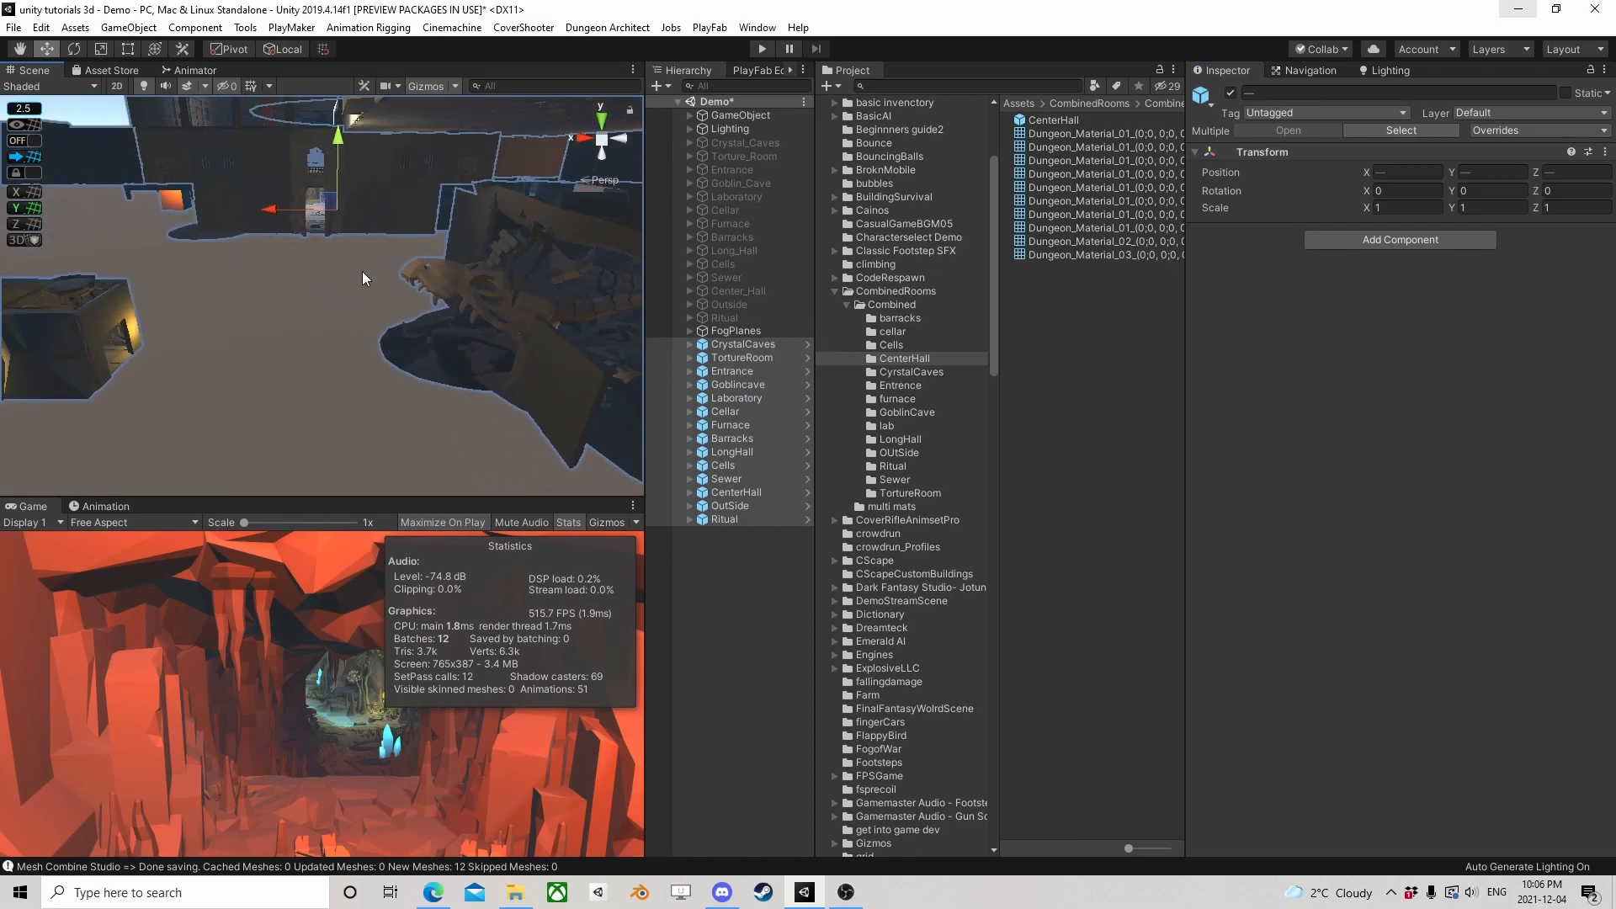
{"action": "middle_click_drag", "start_coordinate": [361, 232], "coordinate": [418, 419]}
{"action": "right_click_drag", "start_coordinate": [219, 377], "coordinate": [538, 438]}
{"action": "middle_click_drag", "start_coordinate": [212, 405], "coordinate": [432, 328]}
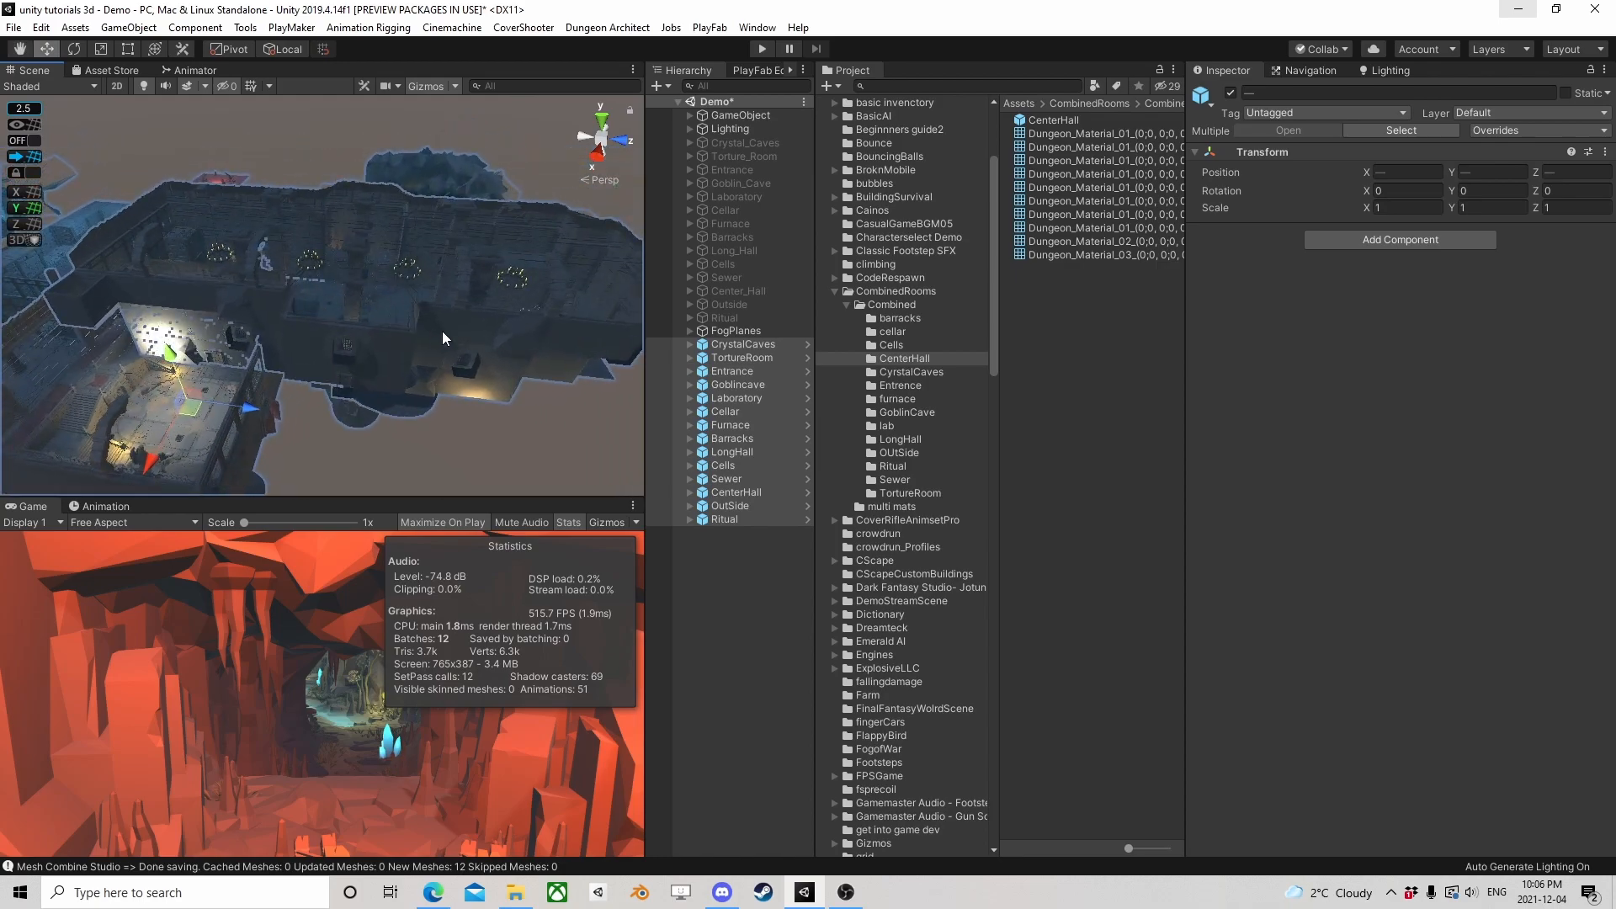
{"action": "left_click", "coordinate": [740, 449]}
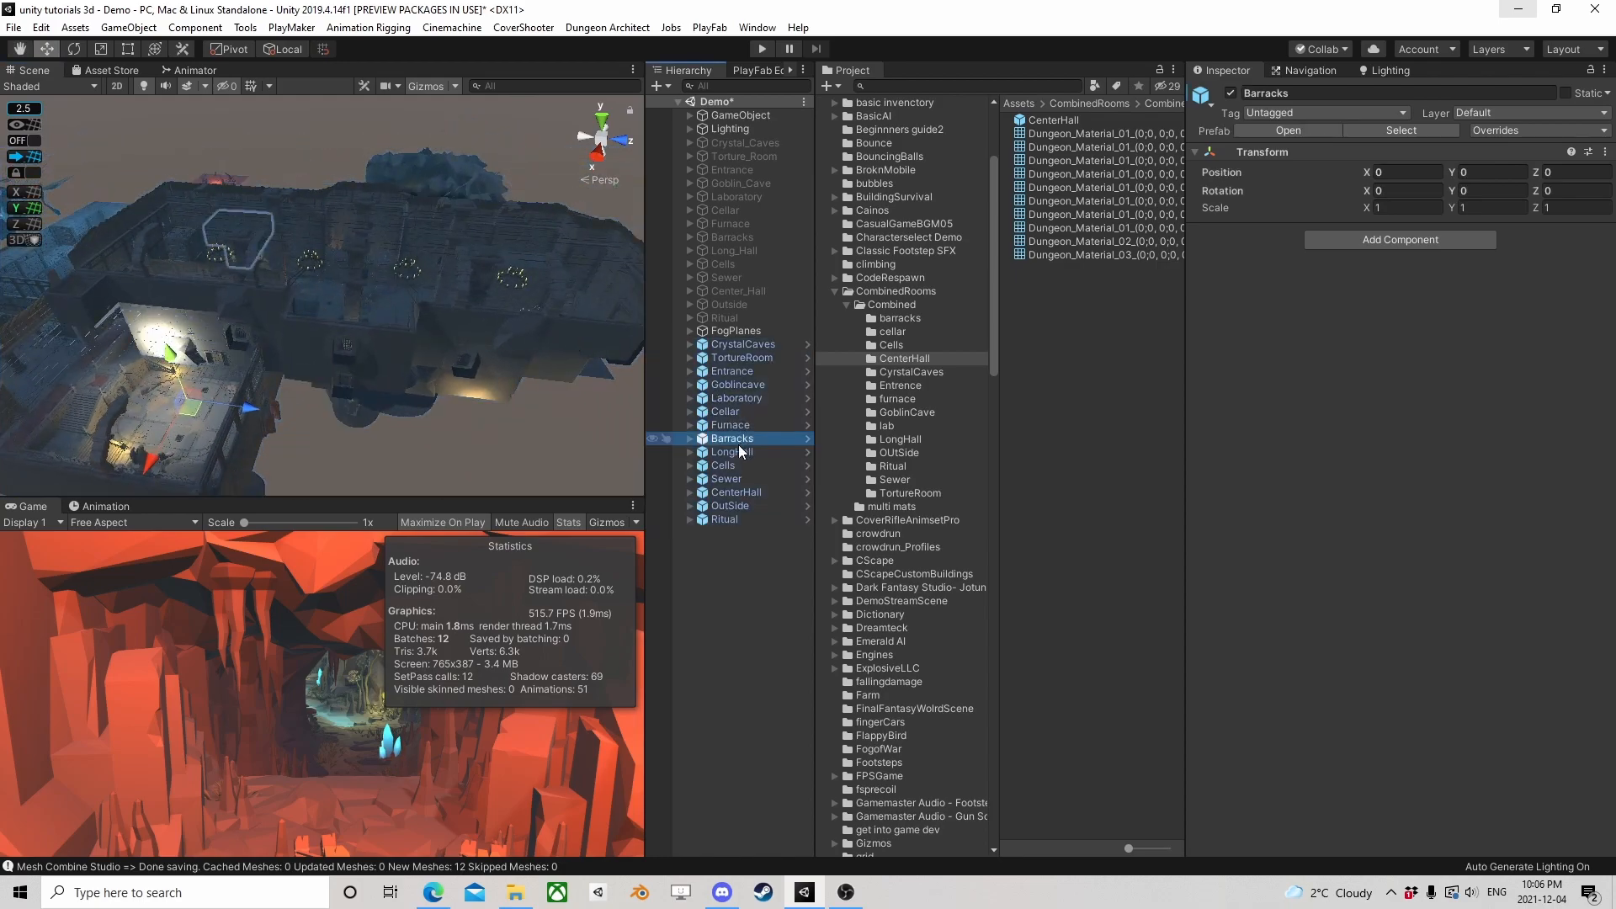
{"action": "left_click", "coordinate": [1402, 172]}
{"action": "type", "text": "0"}
{"action": "left_click", "coordinate": [1490, 172]}
{"action": "type", "text": "0"}
{"action": "left_click", "coordinate": [1561, 172]}
{"action": "type", "text": "0"}
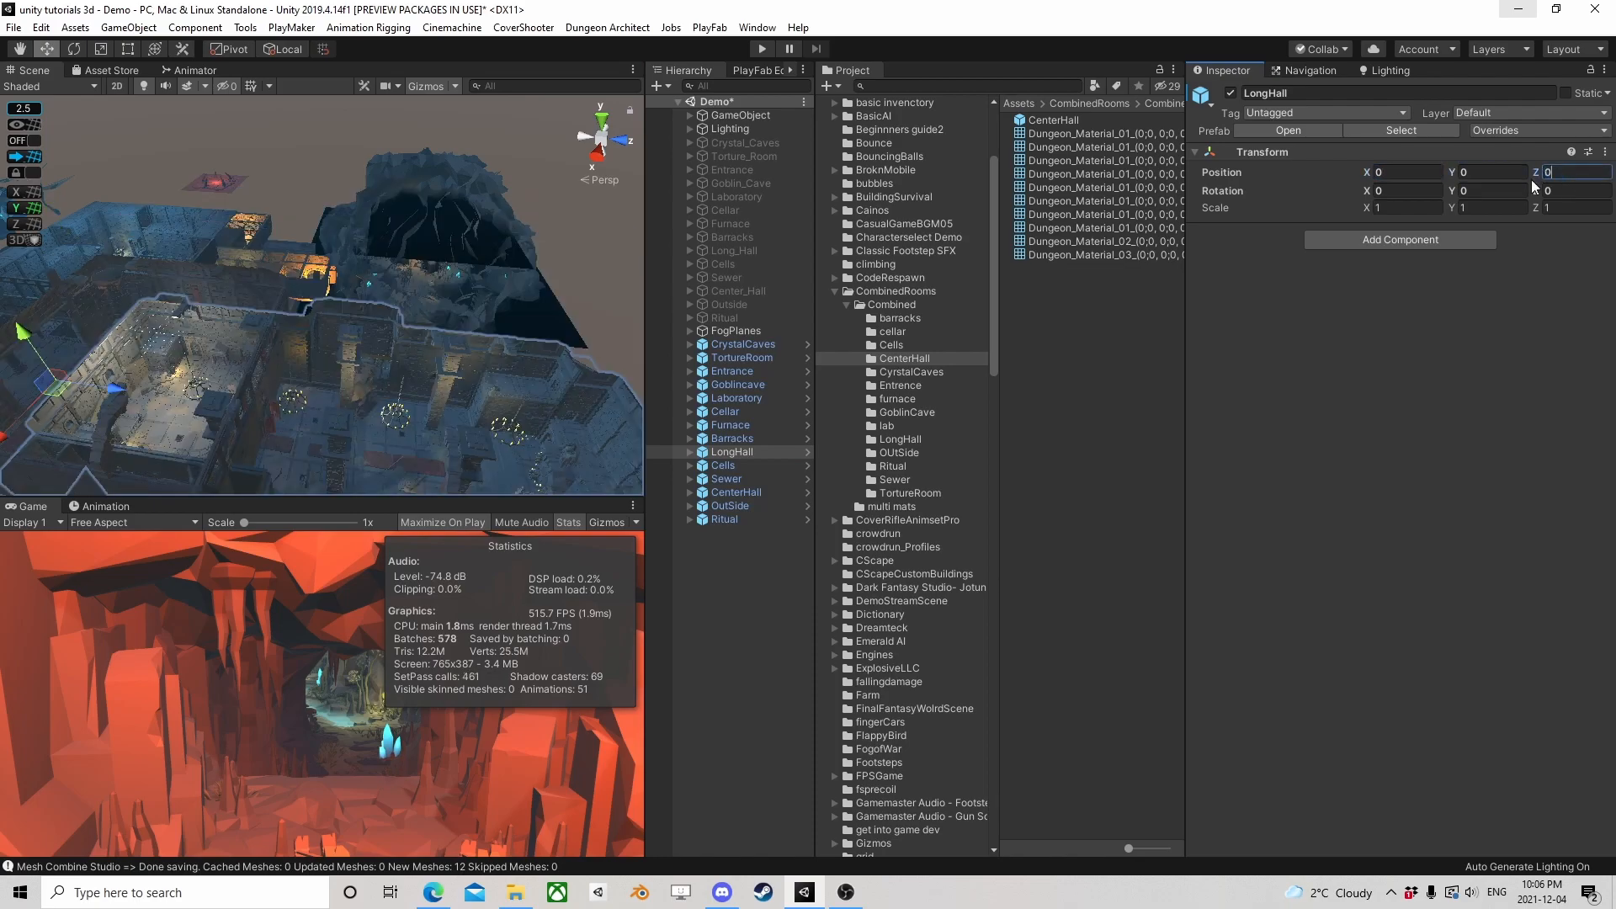
{"action": "left_click", "coordinate": [740, 576]}
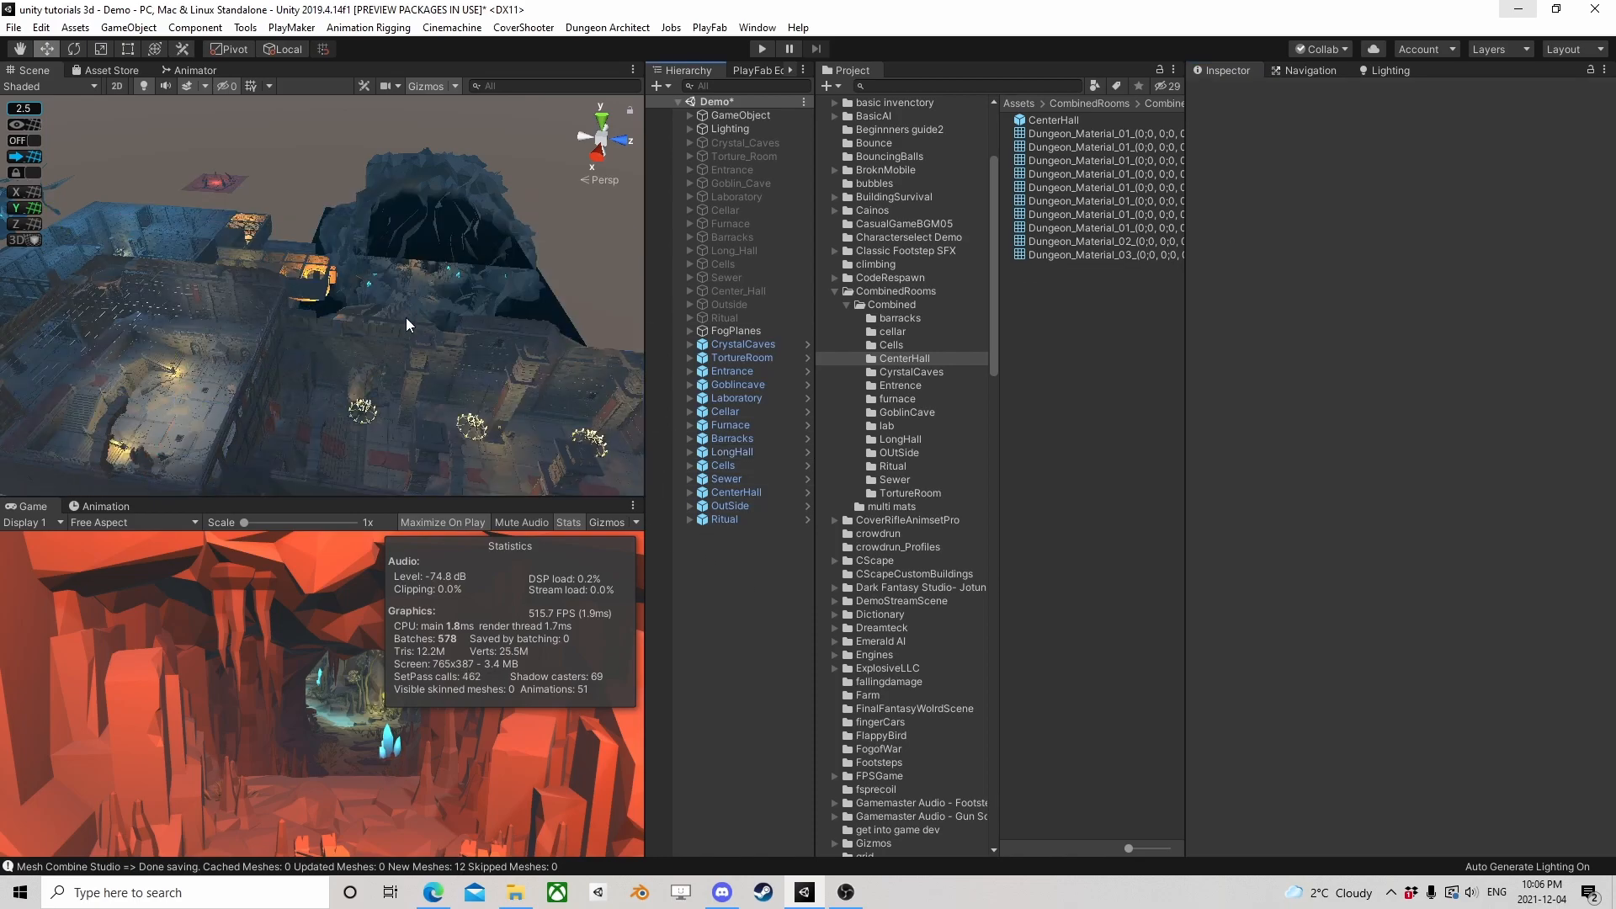
Examine the repositioned long hall and the dragon skull among the combined rooms up close
{"action": "left_click_drag", "start_coordinate": [406, 317], "coordinate": [194, 434], "text": "alt"}
{"action": "scroll", "coordinate": [445, 315], "scroll_direction": "up", "scroll_amount": 3}
{"action": "mouse_move", "coordinate": [311, 265]}
{"action": "middle_mouse_down"}
{"action": "mouse_move", "coordinate": [353, 288]}
{"action": "mouse_move", "coordinate": [327, 266]}
{"action": "middle_mouse_up"}
{"action": "scroll", "coordinate": [326, 266], "scroll_direction": "up", "scroll_amount": 2}
{"action": "left_click_drag", "start_coordinate": [522, 468], "coordinate": [421, 433], "text": "alt"}
{"action": "scroll", "coordinate": [421, 432], "scroll_direction": "up", "scroll_amount": 4}
{"action": "middle_click_drag", "start_coordinate": [421, 432], "coordinate": [335, 354]}
{"action": "scroll", "coordinate": [376, 314], "scroll_direction": "up", "scroll_amount": 3}
{"action": "scroll", "coordinate": [310, 359], "scroll_direction": "up", "scroll_amount": 4}
{"action": "left_click_drag", "start_coordinate": [309, 359], "coordinate": [444, 320], "text": "alt"}
{"action": "mouse_move", "coordinate": [444, 320]}
{"action": "middle_mouse_down"}
{"action": "mouse_move", "coordinate": [413, 303]}
{"action": "mouse_move", "coordinate": [417, 320]}
{"action": "middle_mouse_up"}
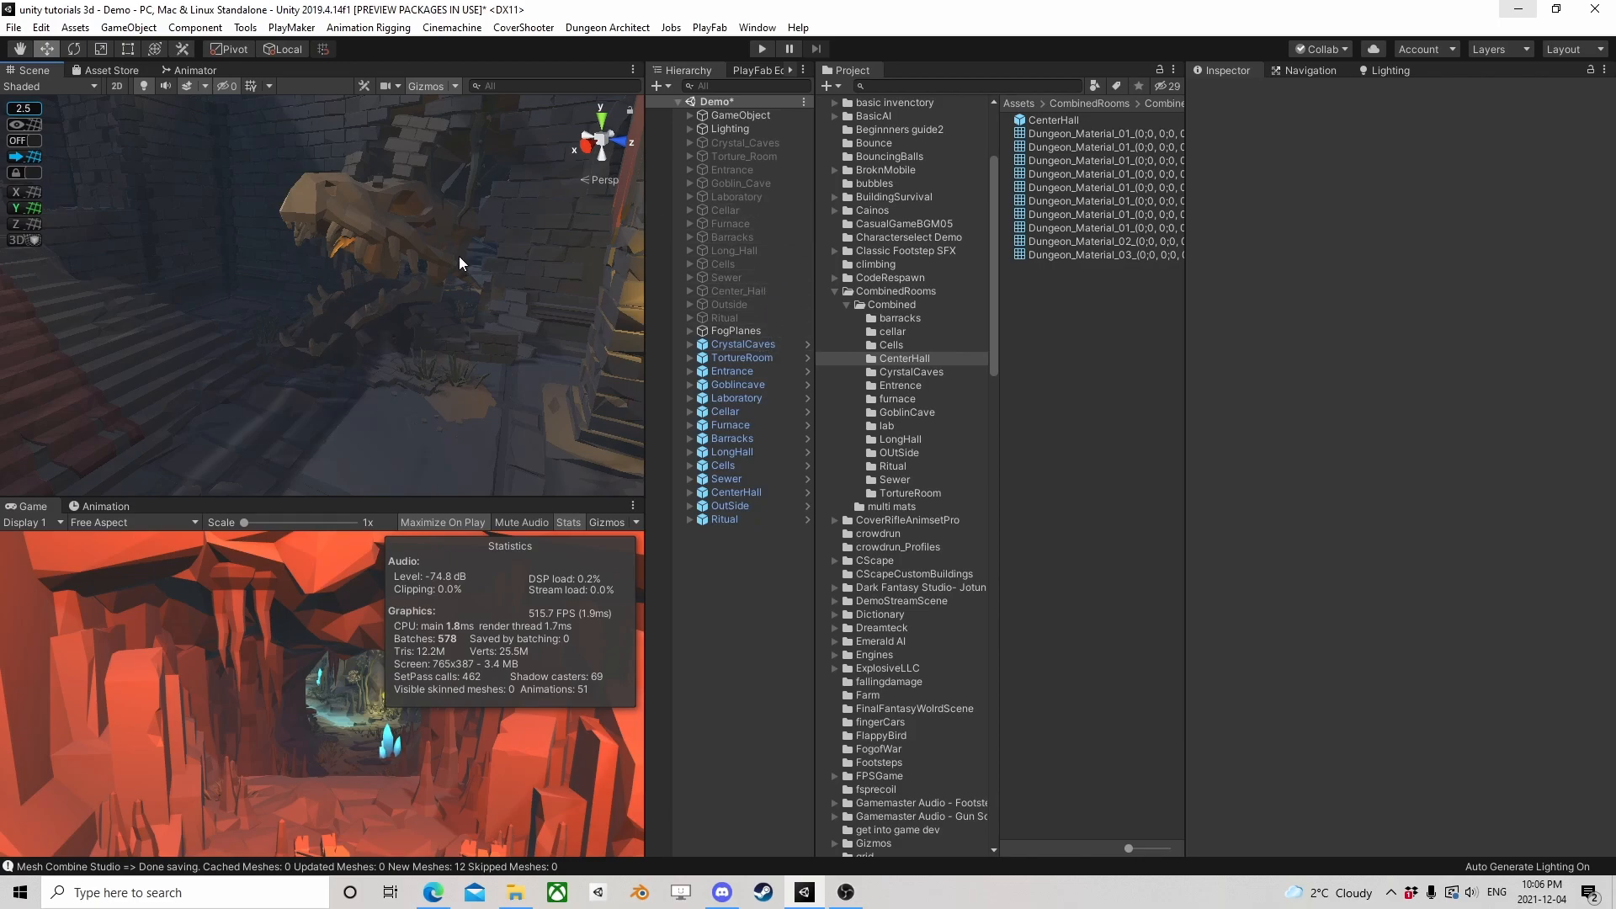
Inspect the whole combined dungeon layout from above and compare it with the rendering statistics
{"action": "scroll", "coordinate": [259, 266], "scroll_direction": "down", "scroll_amount": 5}
{"action": "middle_click_drag", "start_coordinate": [259, 267], "coordinate": [181, 238]}
{"action": "right_click_drag", "start_coordinate": [180, 238], "coordinate": [243, 314]}
{"action": "scroll", "coordinate": [316, 296], "scroll_direction": "down", "scroll_amount": 3}
{"action": "middle_click_drag", "start_coordinate": [389, 279], "coordinate": [311, 415]}
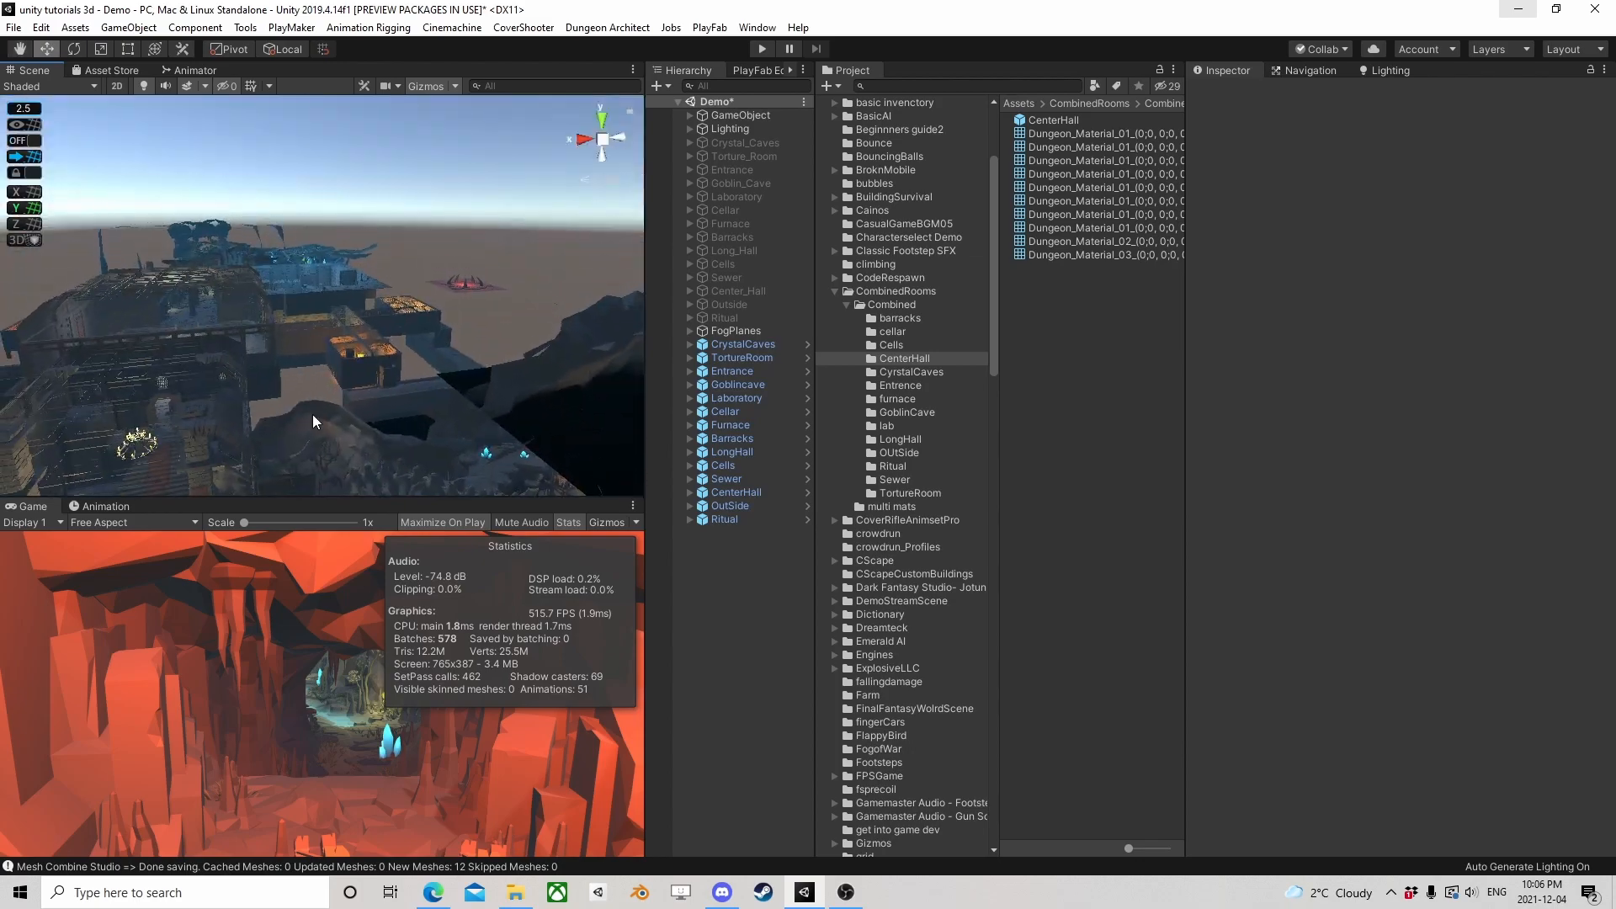
{"action": "right_click_drag", "start_coordinate": [453, 300], "coordinate": [397, 371]}
{"action": "scroll", "coordinate": [396, 372], "scroll_direction": "down", "scroll_amount": 3}
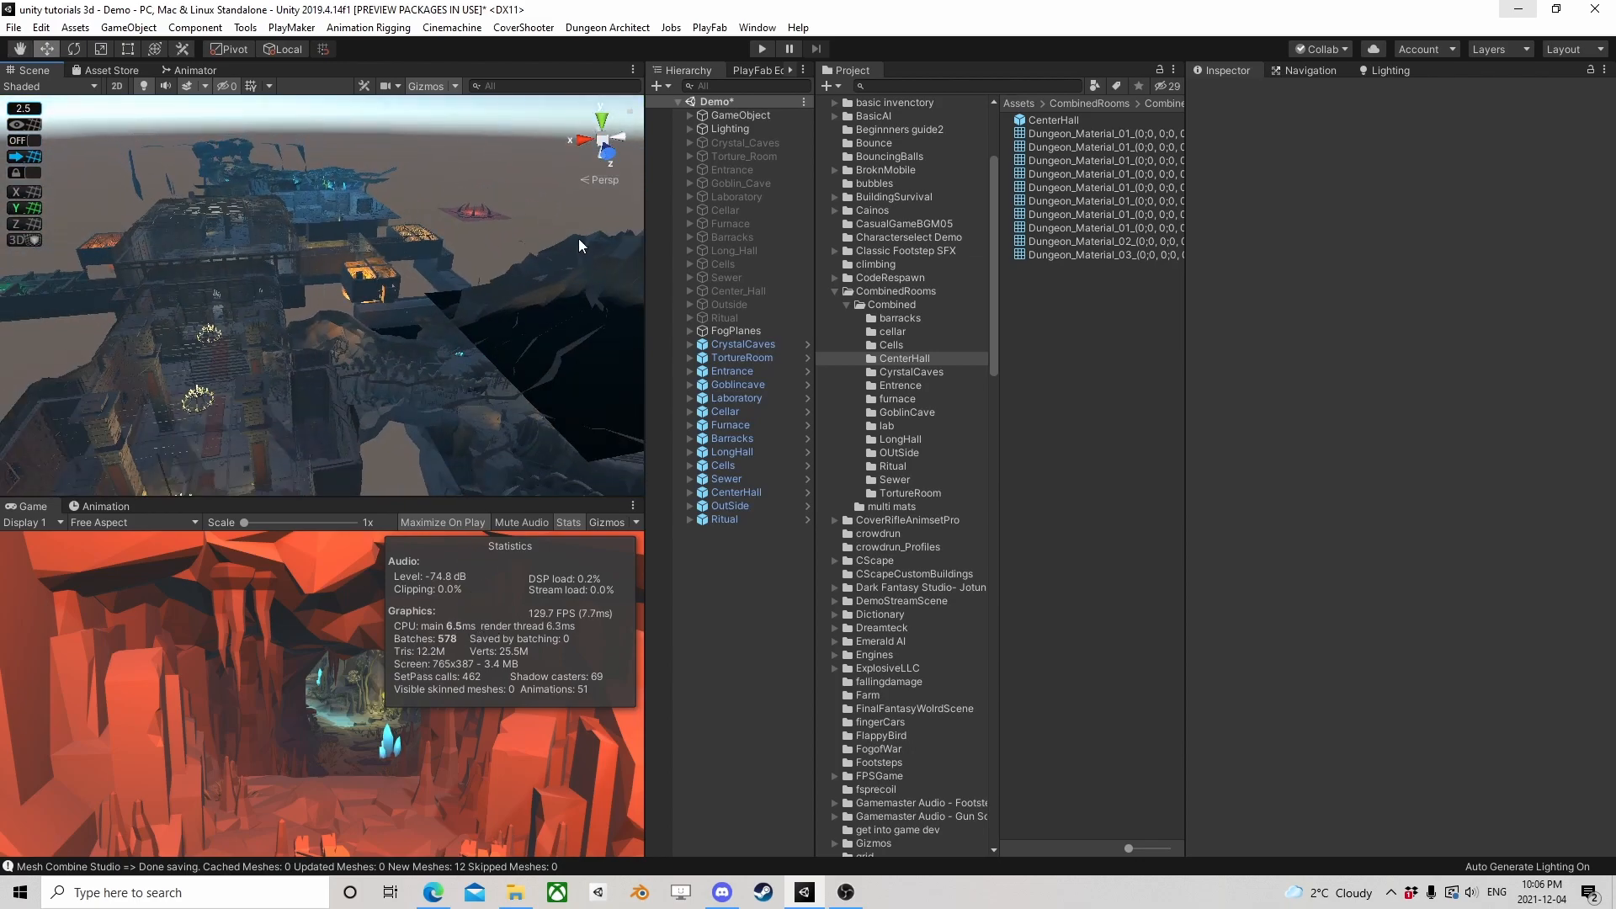
{"action": "right_click_drag", "start_coordinate": [579, 240], "coordinate": [532, 340]}
{"action": "scroll", "coordinate": [532, 341], "scroll_direction": "down", "scroll_amount": 3}
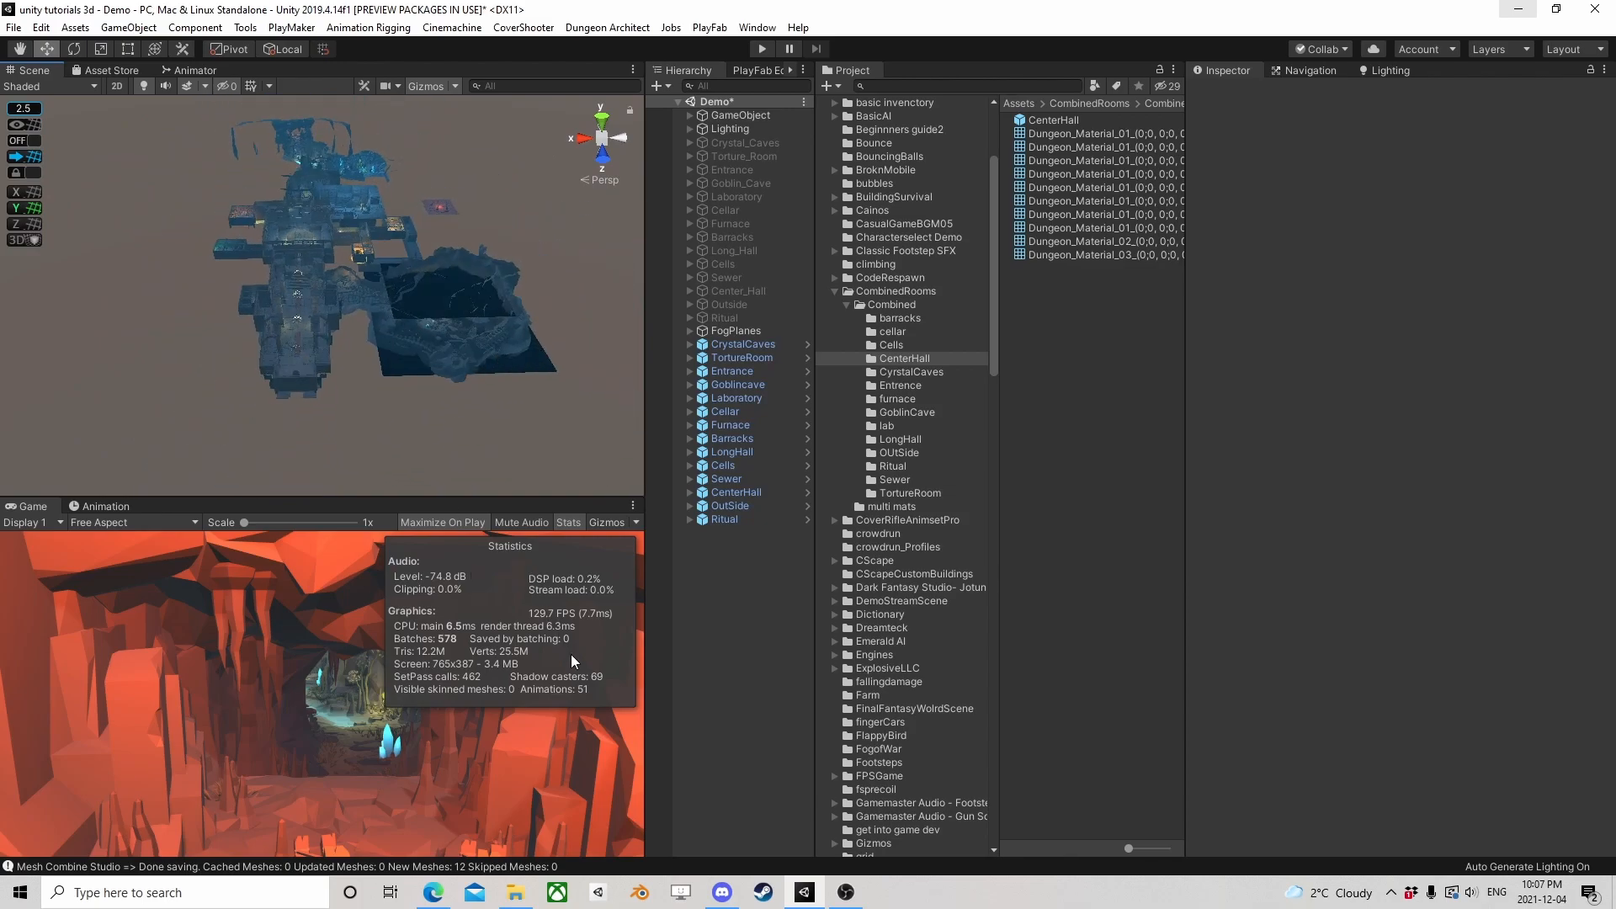
{"action": "scroll", "coordinate": [384, 356], "scroll_direction": "up", "scroll_amount": 8}
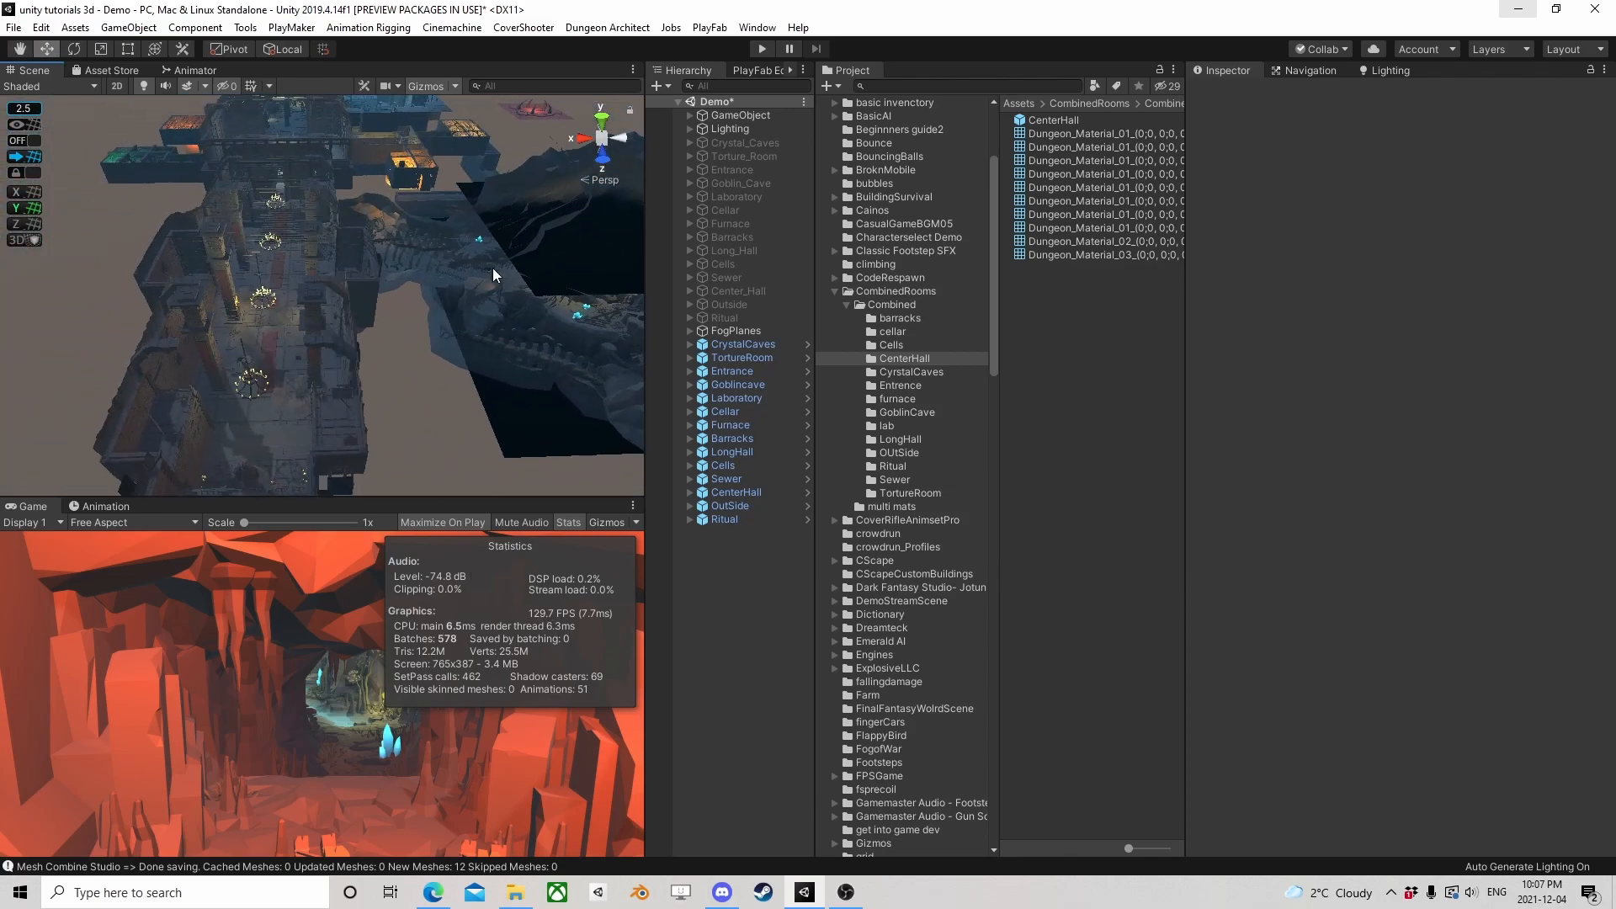
{"action": "scroll", "coordinate": [493, 268], "scroll_direction": "up", "scroll_amount": 2}
{"action": "scroll", "coordinate": [337, 256], "scroll_direction": "down", "scroll_amount": 8}
{"action": "middle_click_drag", "start_coordinate": [291, 250], "coordinate": [316, 404]}
{"action": "scroll", "coordinate": [285, 306], "scroll_direction": "up", "scroll_amount": 3}
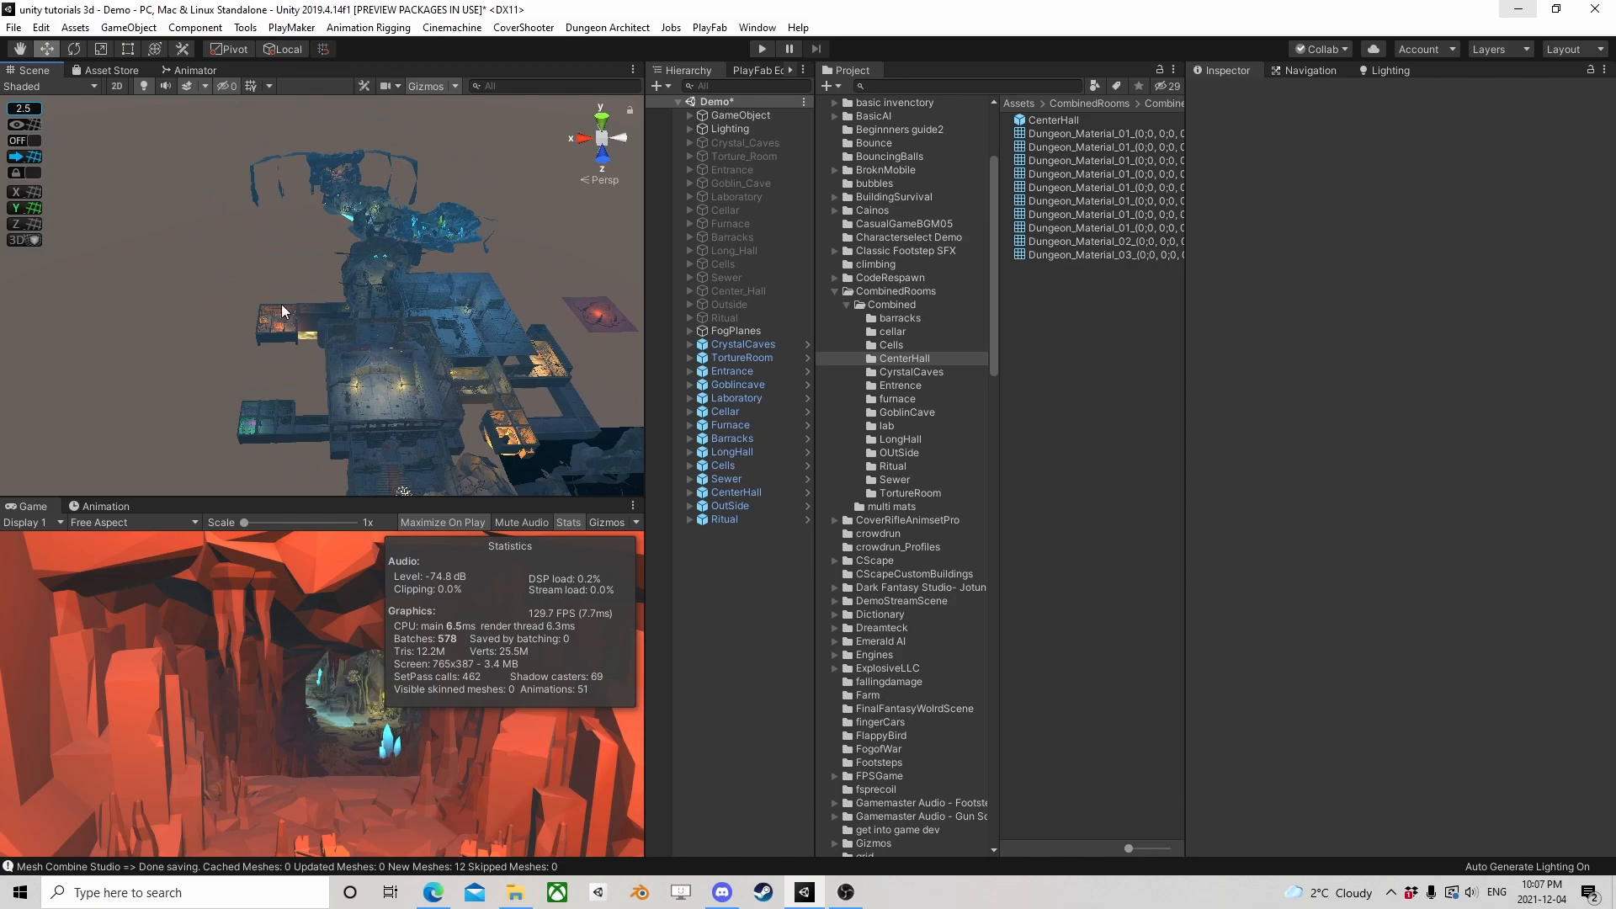
Examine the interior of the combined rooms and caves, looking through the cave opening toward the pillared room
{"action": "scroll", "coordinate": [285, 306], "scroll_direction": "up", "scroll_amount": 2}
{"action": "right_click_drag", "start_coordinate": [285, 305], "coordinate": [453, 310]}
{"action": "middle_click_drag", "start_coordinate": [337, 320], "coordinate": [552, 293]}
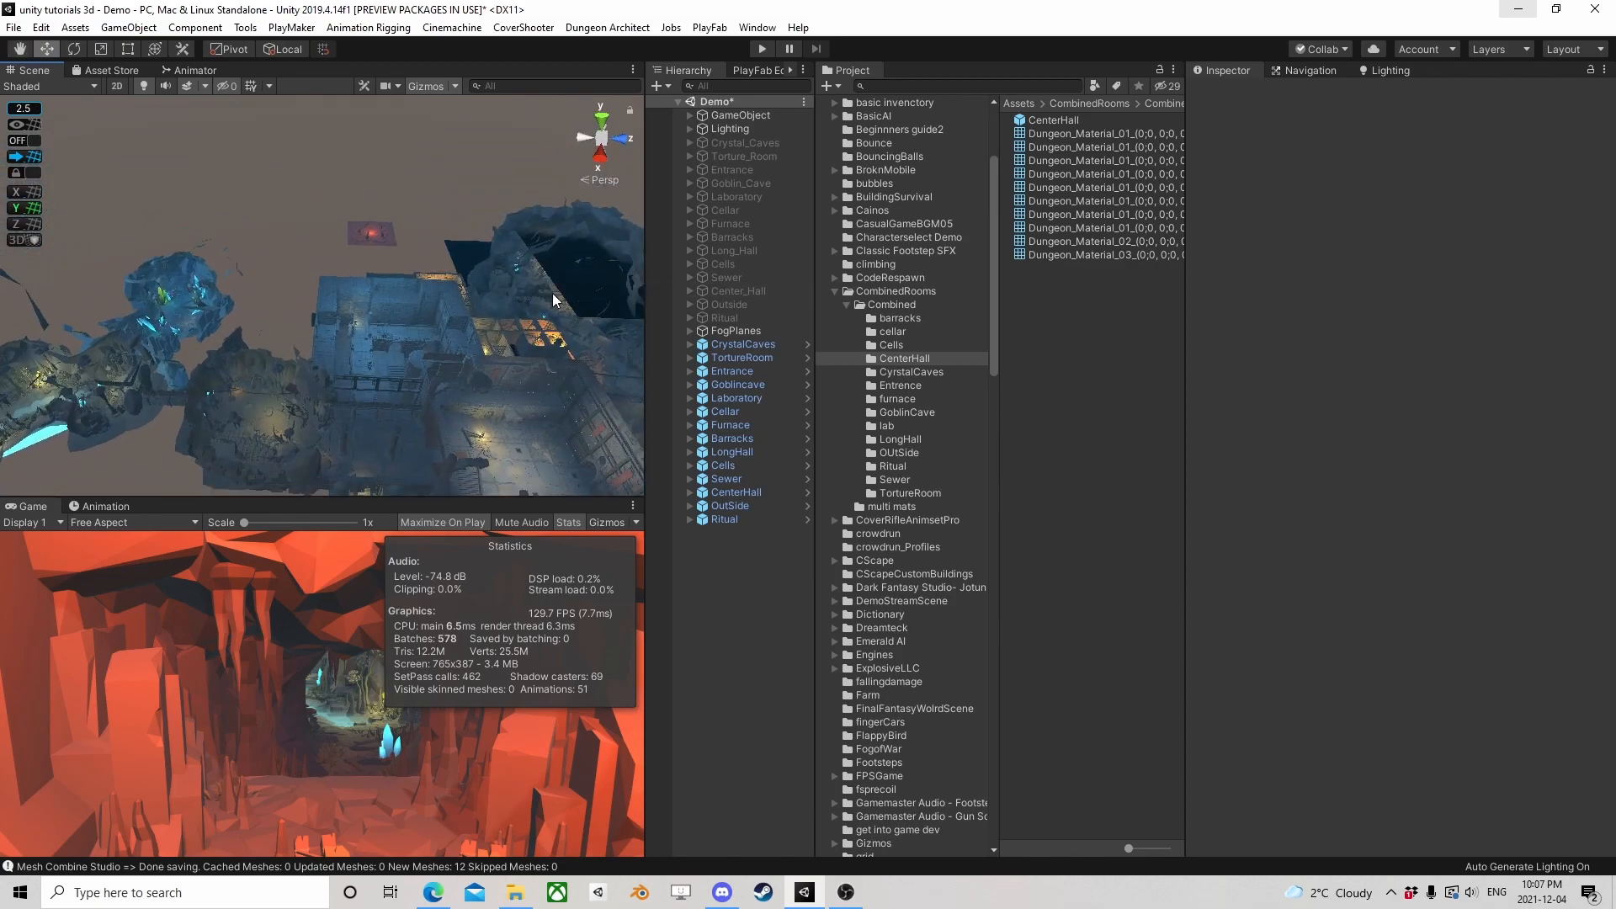
{"action": "right_click_drag", "start_coordinate": [219, 303], "coordinate": [336, 386]}
{"action": "middle_click_drag", "start_coordinate": [336, 387], "coordinate": [514, 210]}
{"action": "right_click_drag", "start_coordinate": [226, 358], "coordinate": [242, 274]}
{"action": "scroll", "coordinate": [345, 356], "scroll_direction": "down", "scroll_amount": 2}
{"action": "scroll", "coordinate": [316, 338], "scroll_direction": "up", "scroll_amount": 3}
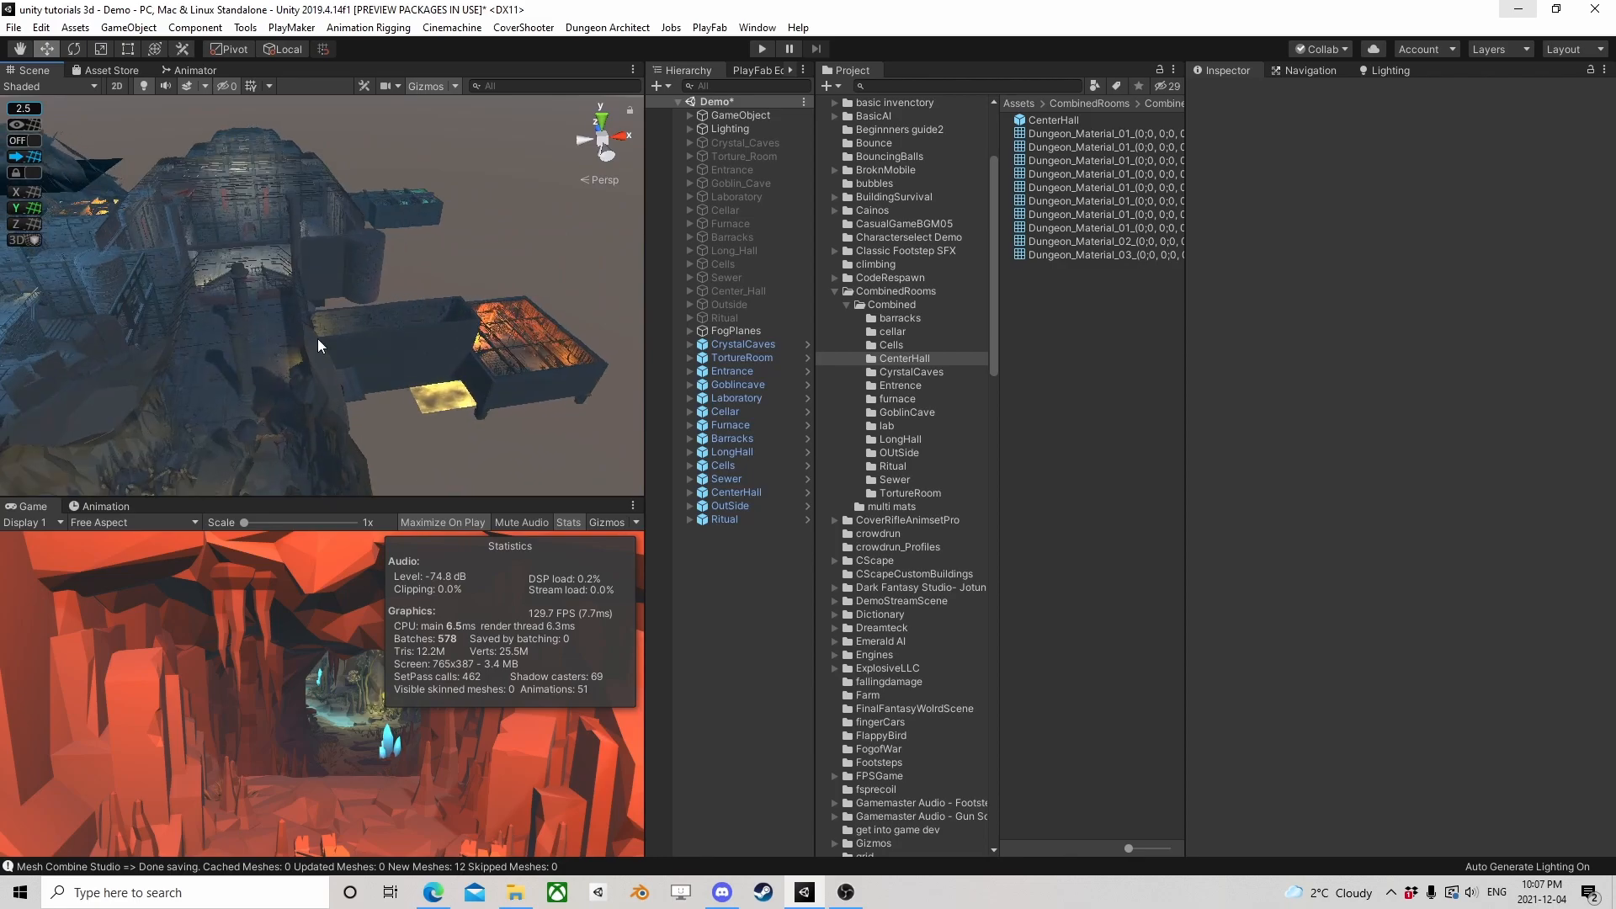
{"action": "middle_click_drag", "start_coordinate": [242, 274], "coordinate": [264, 230]}
{"action": "scroll", "coordinate": [275, 229], "scroll_direction": "up", "scroll_amount": 3}
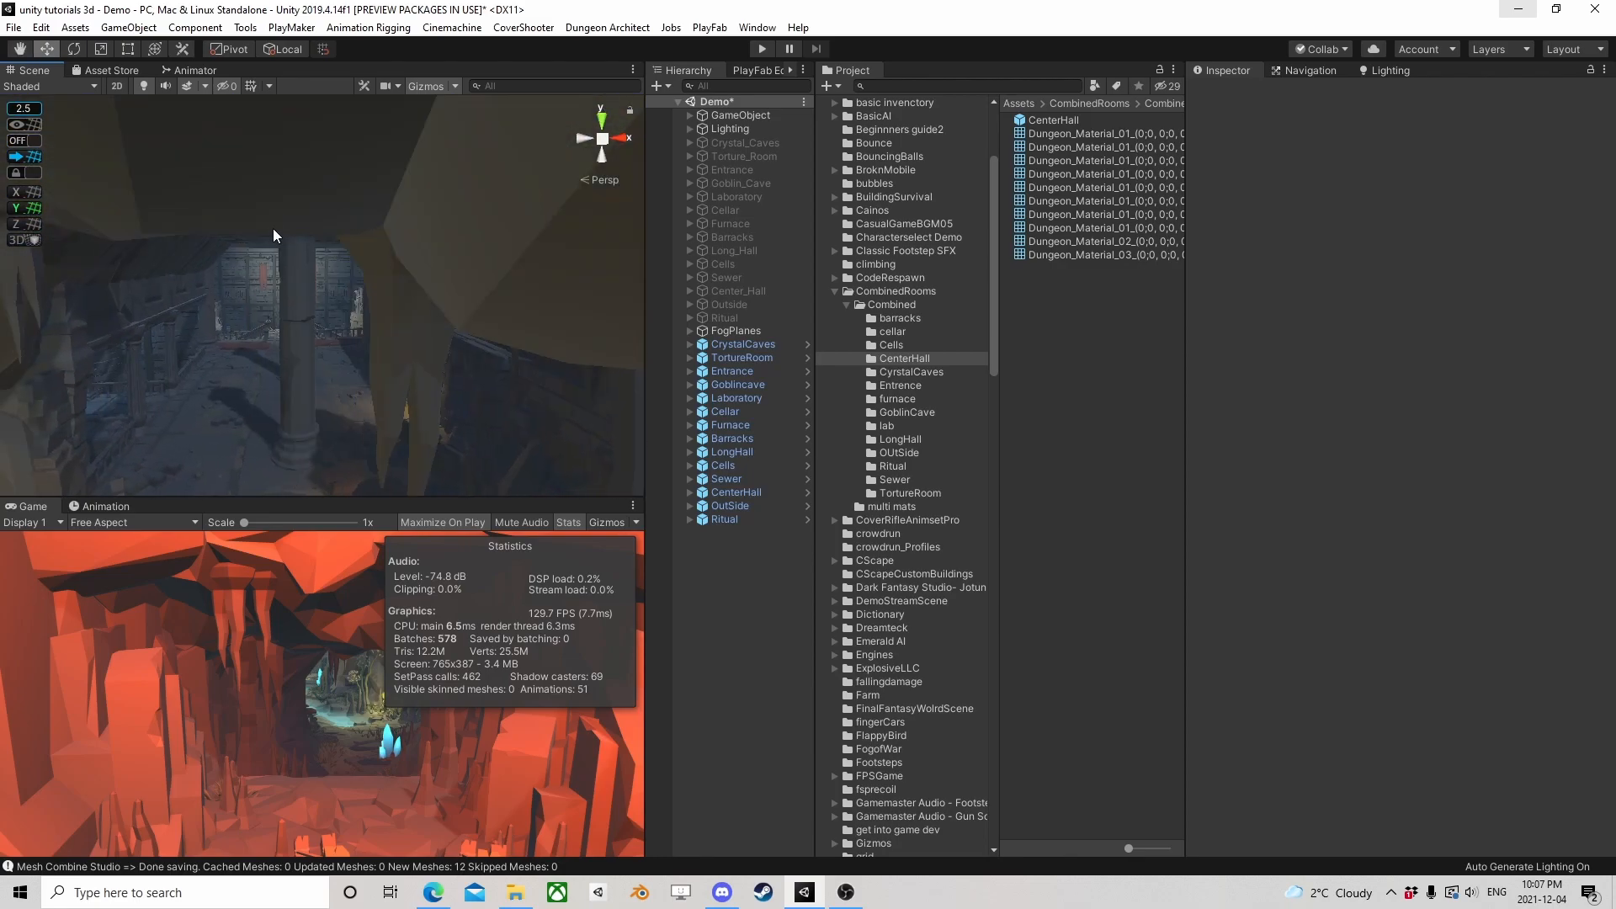
{"action": "scroll", "coordinate": [265, 230], "scroll_direction": "up", "scroll_amount": 5}
{"action": "right_click_drag", "start_coordinate": [265, 236], "coordinate": [1043, 337]}
{"action": "middle_click_drag", "start_coordinate": [375, 374], "coordinate": [437, 296]}
{"action": "middle_click_drag", "start_coordinate": [411, 130], "coordinate": [409, 220]}
{"action": "scroll", "coordinate": [482, 284], "scroll_direction": "down", "scroll_amount": 5}
{"action": "right_click_drag", "start_coordinate": [304, 304], "coordinate": [1101, 308]}
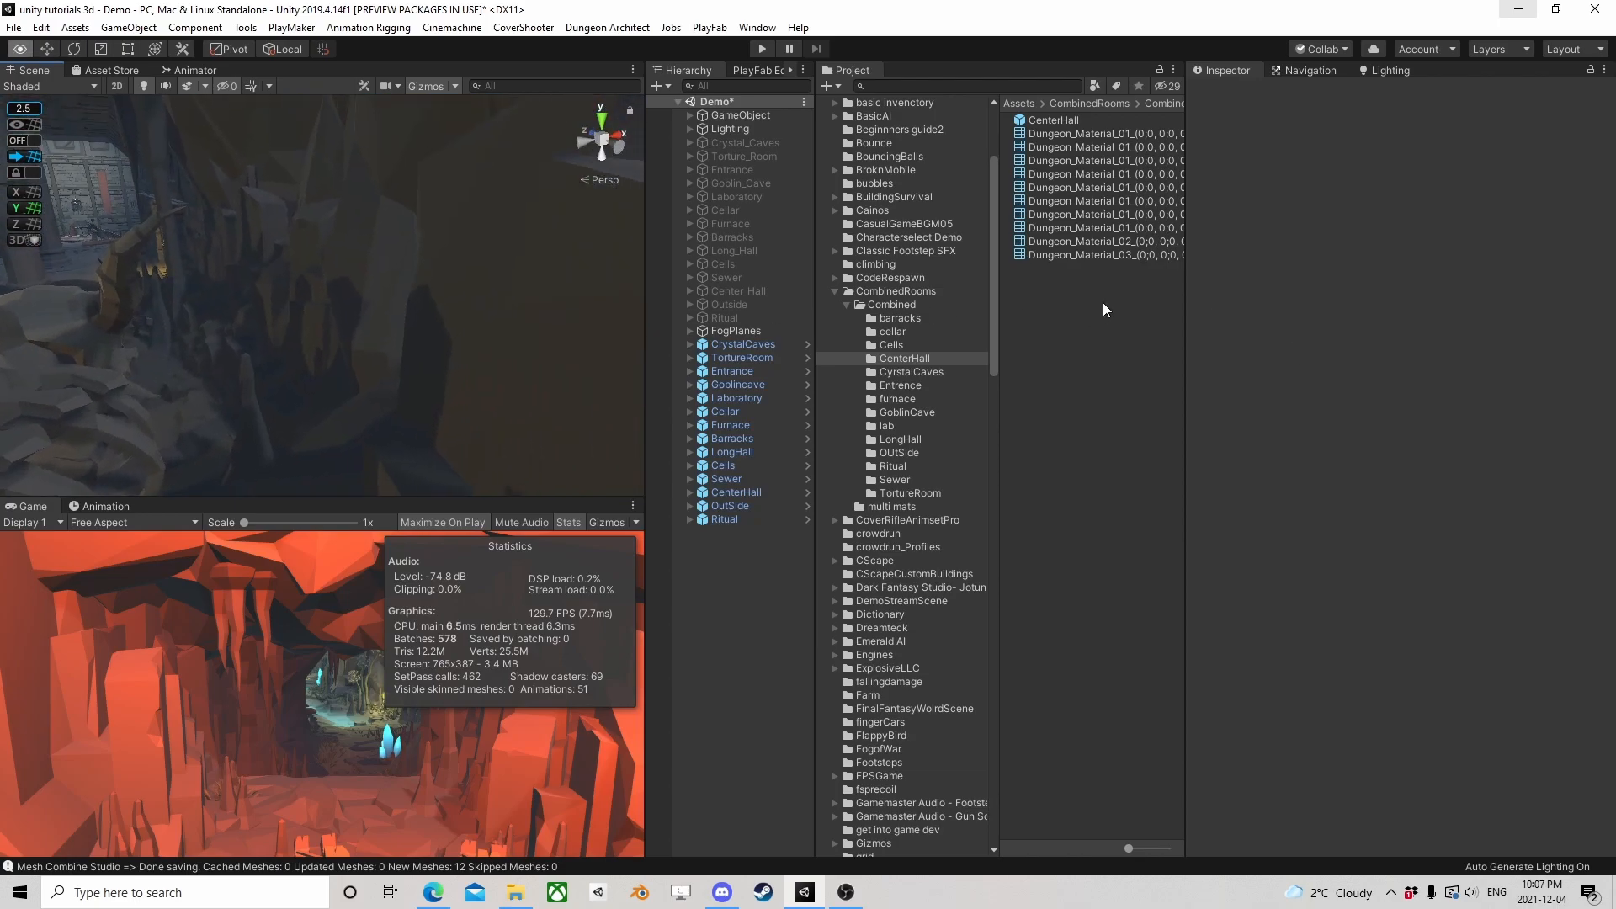
Review the complete combined dungeon from several elevated angles, ending with an overview of all connected rooms
{"action": "middle_click_drag", "start_coordinate": [245, 280], "coordinate": [204, 213]}
{"action": "scroll", "coordinate": [342, 240], "scroll_direction": "down", "scroll_amount": 5}
{"action": "right_click_drag", "start_coordinate": [342, 240], "coordinate": [214, 376]}
{"action": "scroll", "coordinate": [327, 249], "scroll_direction": "down", "scroll_amount": 3}
{"action": "scroll", "coordinate": [326, 249], "scroll_direction": "up", "scroll_amount": 3}
{"action": "scroll", "coordinate": [367, 296], "scroll_direction": "down", "scroll_amount": 3}
{"action": "right_click_drag", "start_coordinate": [408, 341], "coordinate": [348, 355]}
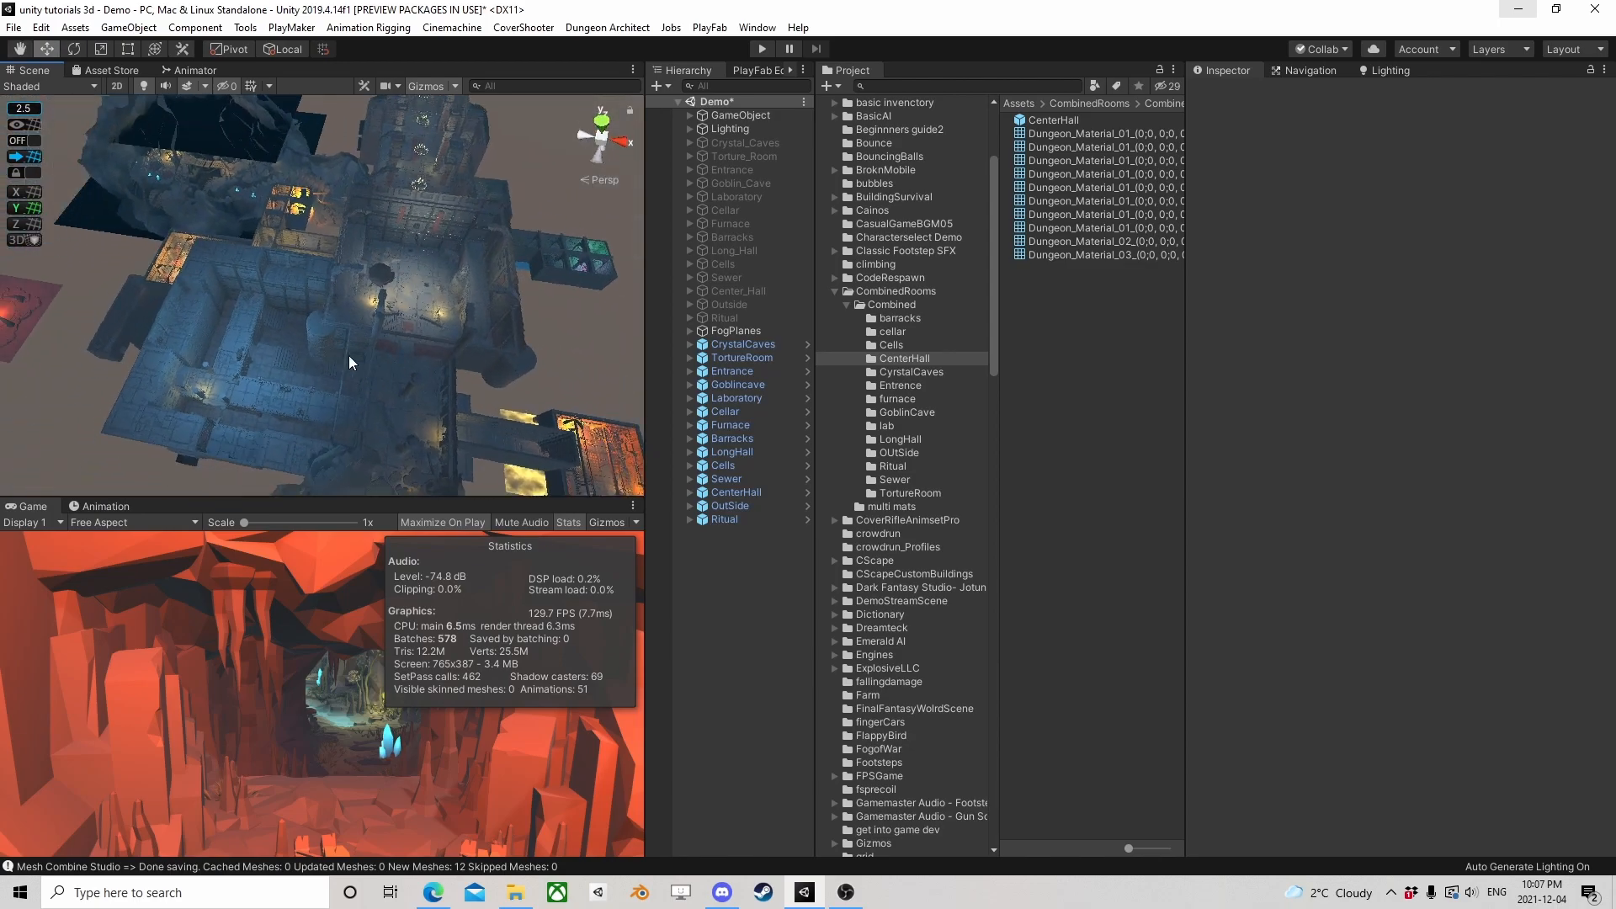
{"action": "left_click", "coordinate": [326, 389]}
{"action": "left_click_drag", "start_coordinate": [469, 478], "coordinate": [628, 335], "text": "alt"}
{"action": "left_click_drag", "start_coordinate": [330, 386], "coordinate": [581, 421], "text": "alt"}
{"action": "left_click", "coordinate": [720, 574]}
{"action": "scroll", "coordinate": [312, 291], "scroll_direction": "up", "scroll_amount": 5}
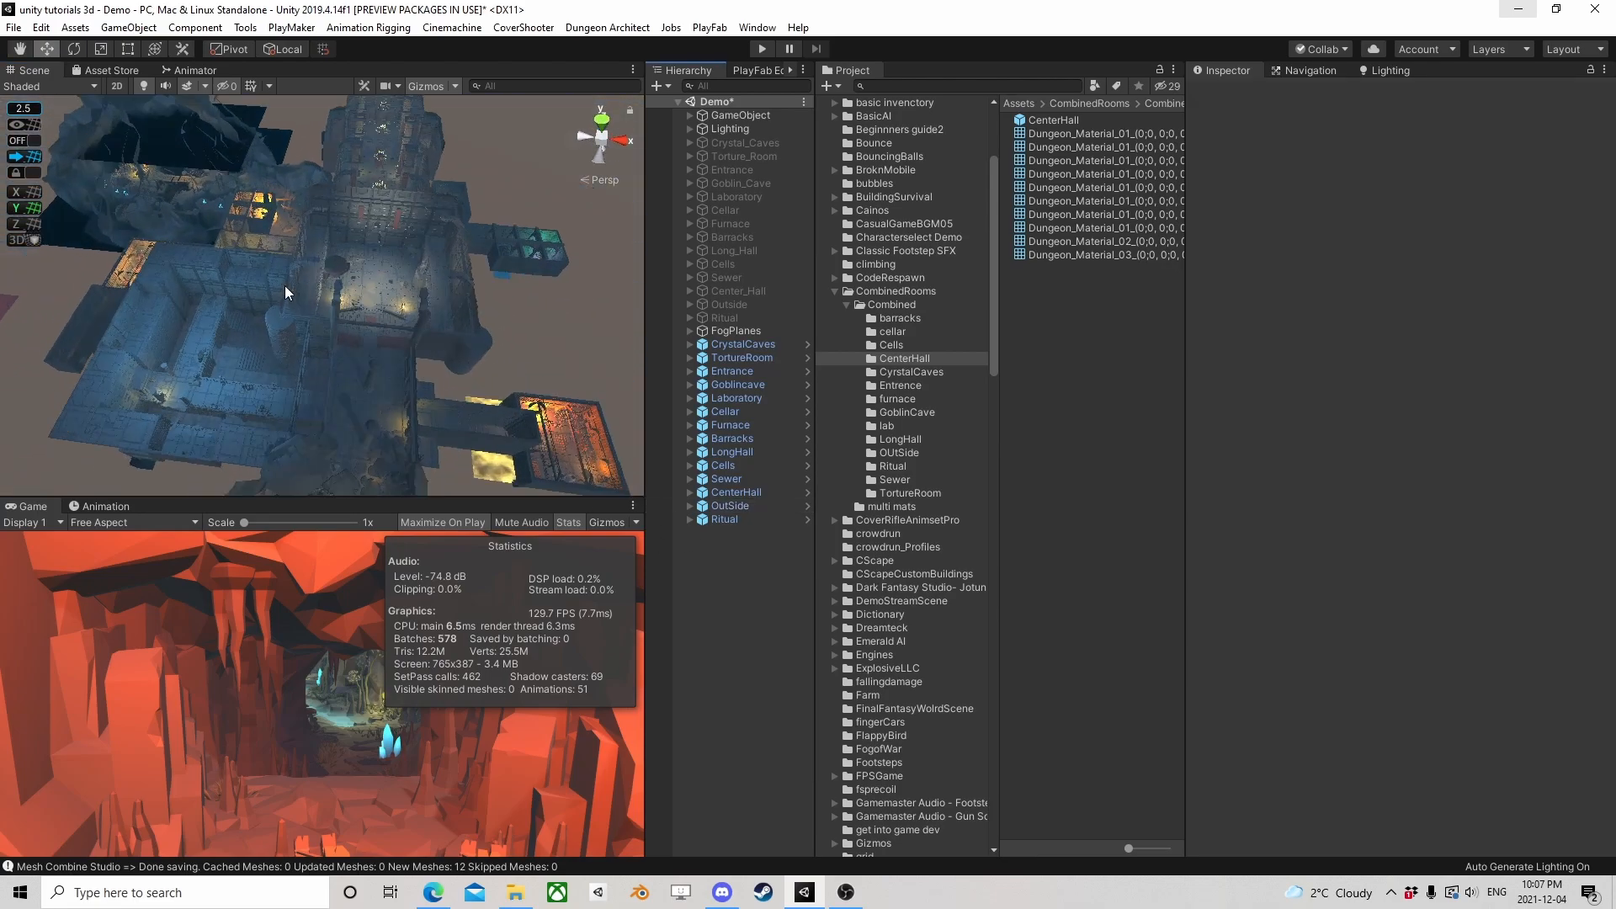
{"action": "left_click_drag", "start_coordinate": [495, 357], "coordinate": [362, 320], "text": "alt"}
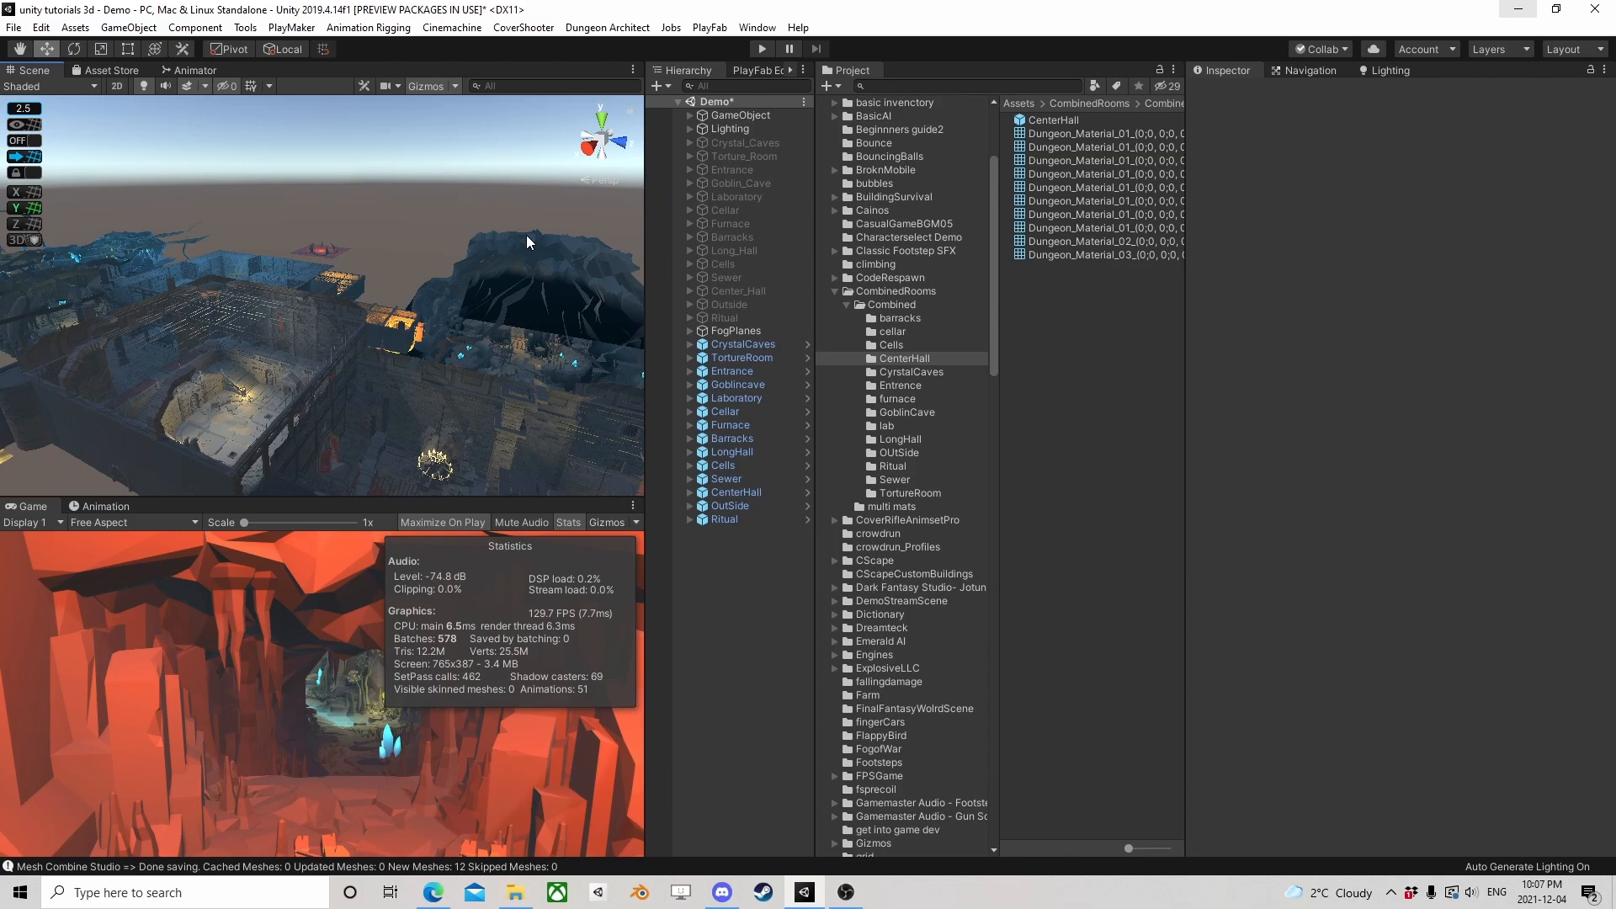
{"action": "left_click_drag", "start_coordinate": [507, 251], "coordinate": [376, 333], "text": "alt"}
{"action": "middle_click_drag", "start_coordinate": [489, 347], "coordinate": [190, 290]}
{"action": "scroll", "coordinate": [377, 319], "scroll_direction": "down", "scroll_amount": 4}
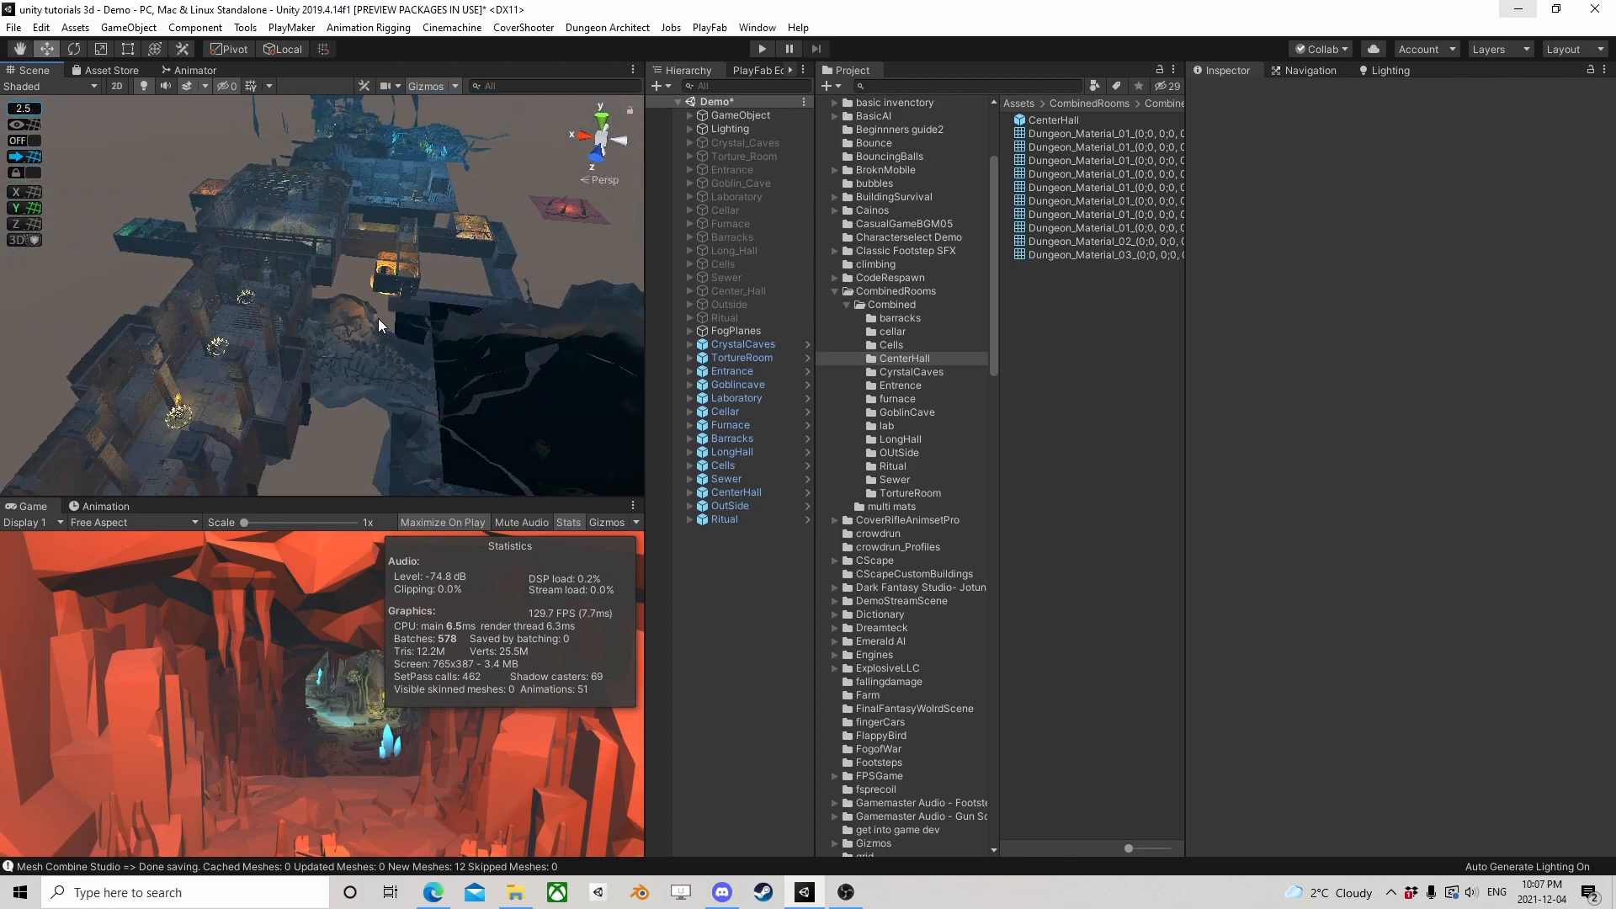
{"action": "scroll", "coordinate": [377, 318], "scroll_direction": "down", "scroll_amount": 4}
{"action": "left_click_drag", "start_coordinate": [307, 256], "coordinate": [385, 291], "text": "alt"}
{"action": "middle_click_drag", "start_coordinate": [291, 256], "coordinate": [350, 331]}
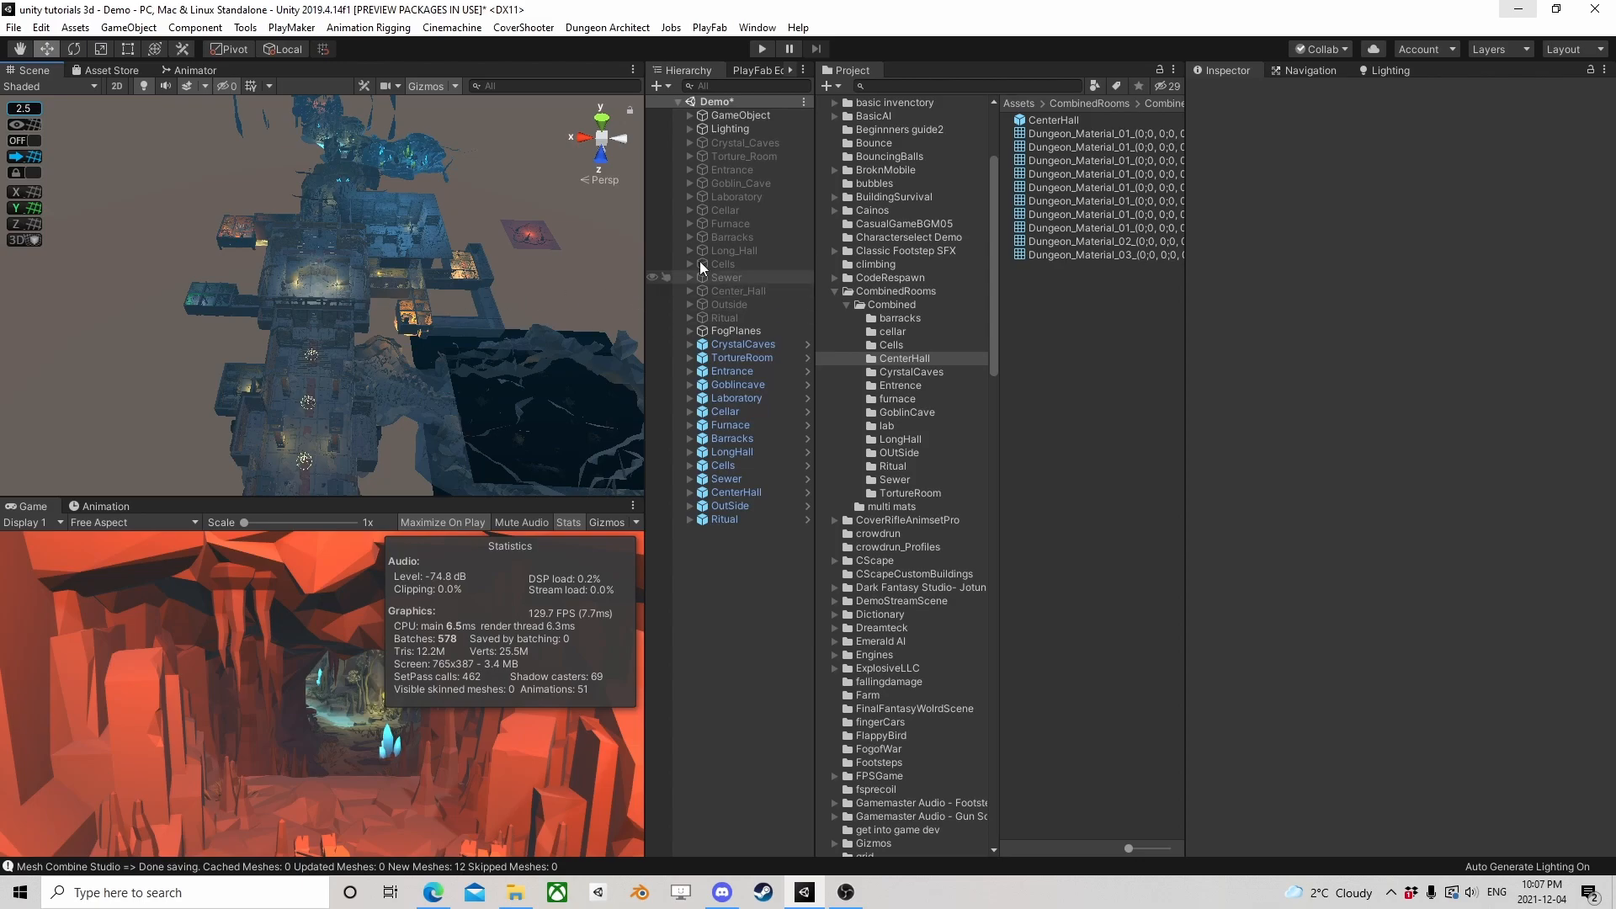
Run the scene in play mode to check the combined dungeon's rendering statistics, and stop playback
{"action": "left_click", "coordinate": [762, 50]}
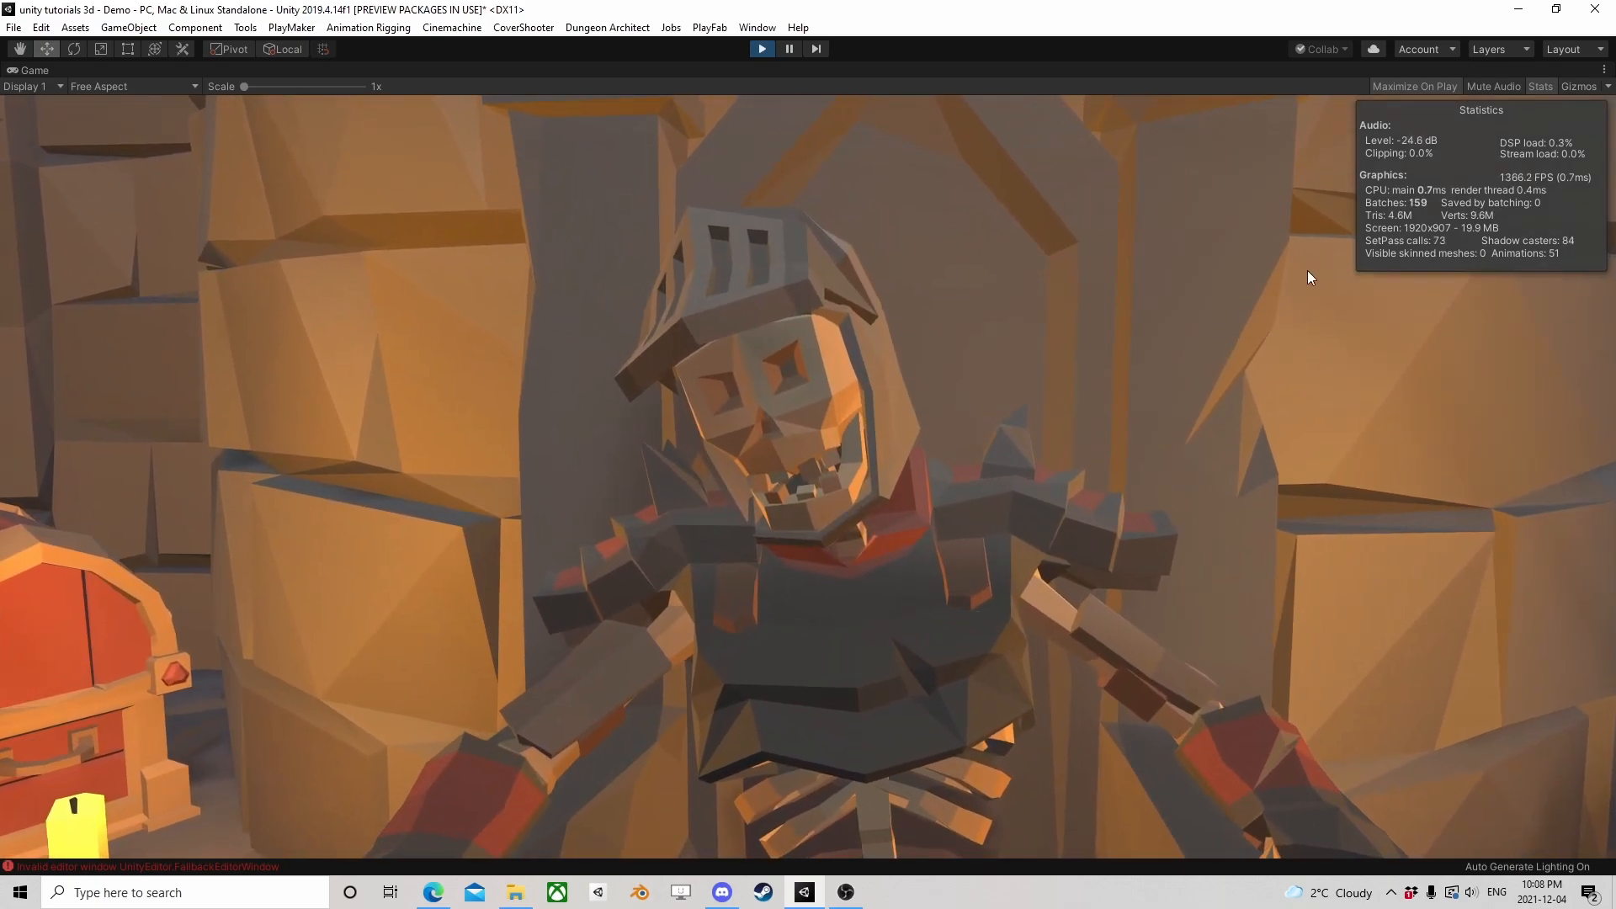
{"action": "left_click", "coordinate": [761, 49]}
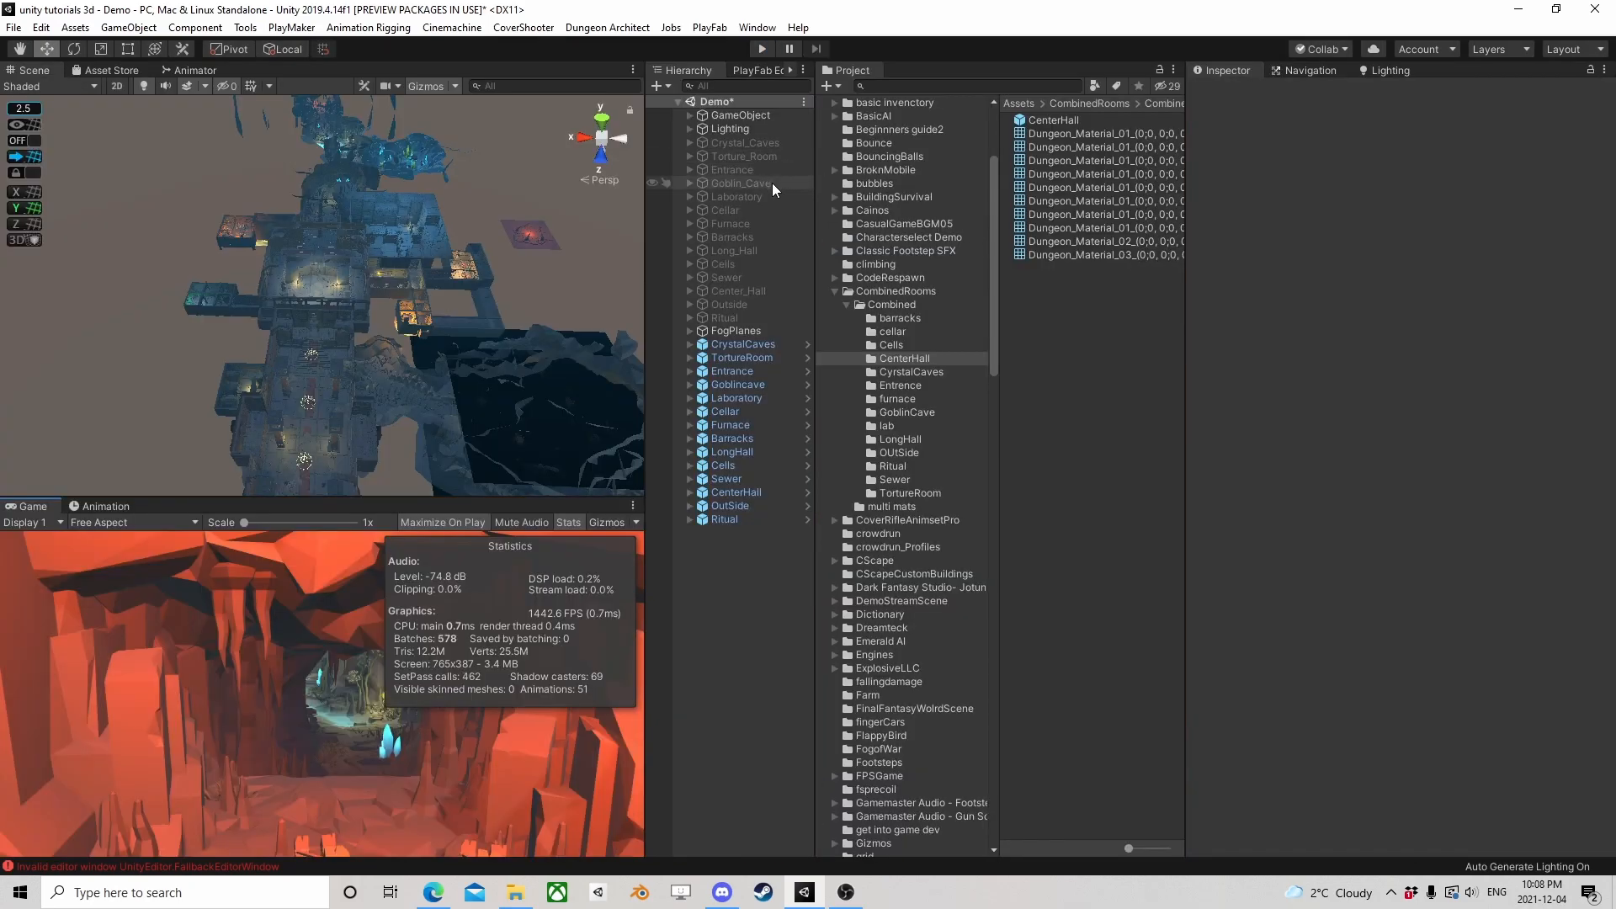
{"action": "scroll", "coordinate": [371, 234], "scroll_direction": "down", "scroll_amount": 3}
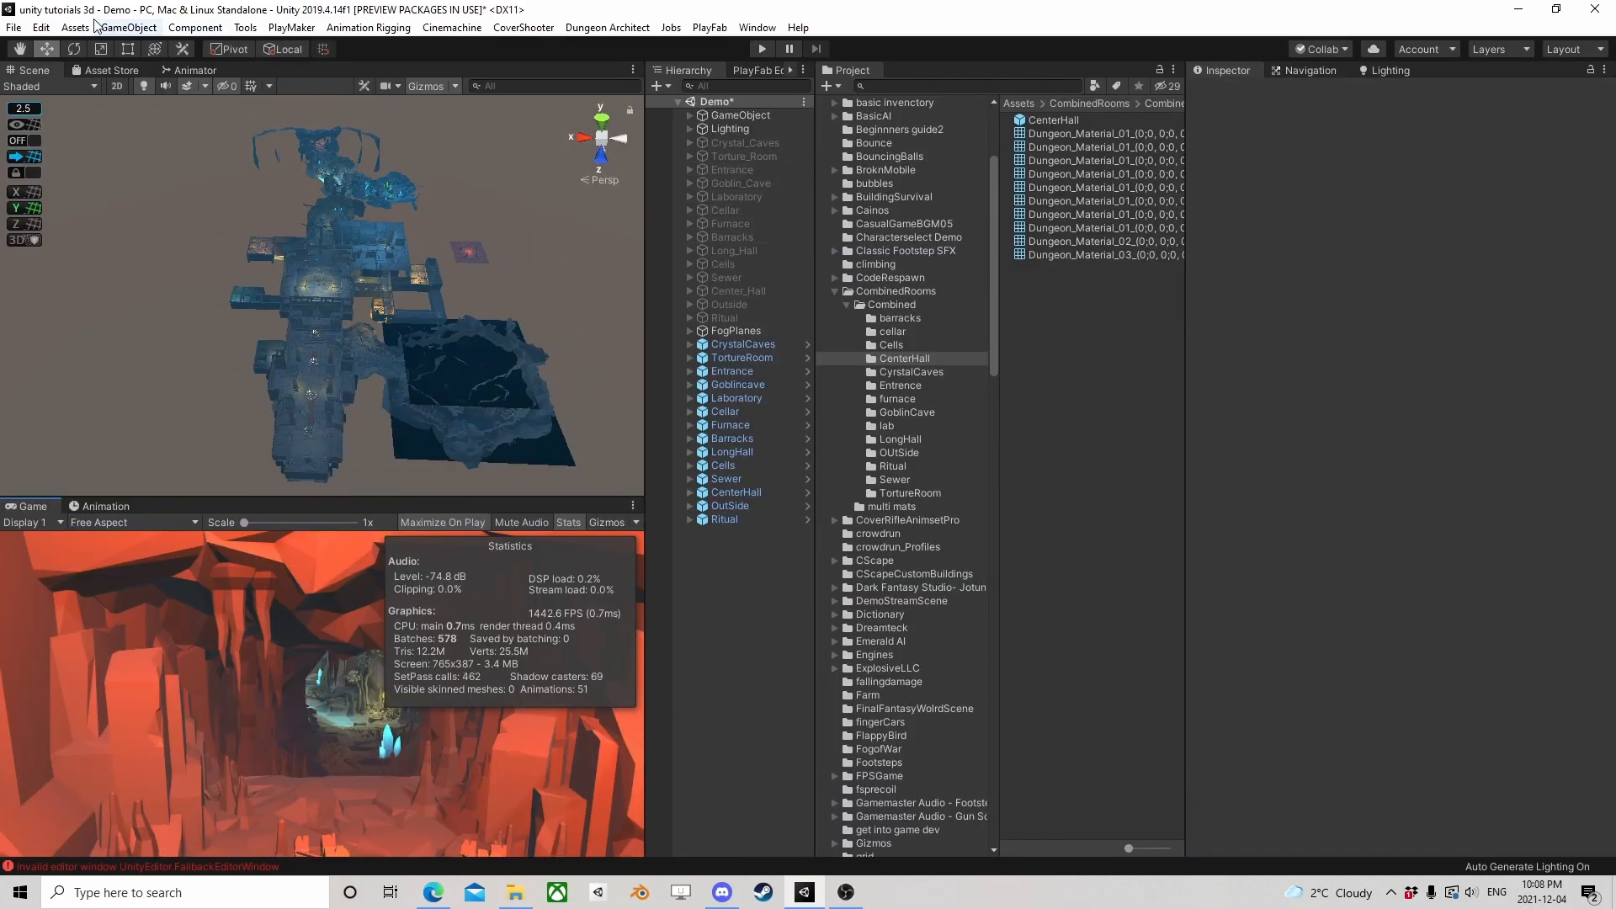
Set Shadow Cascades to Four Cascades in the project's Quality settings
{"action": "left_click", "coordinate": [13, 27]}
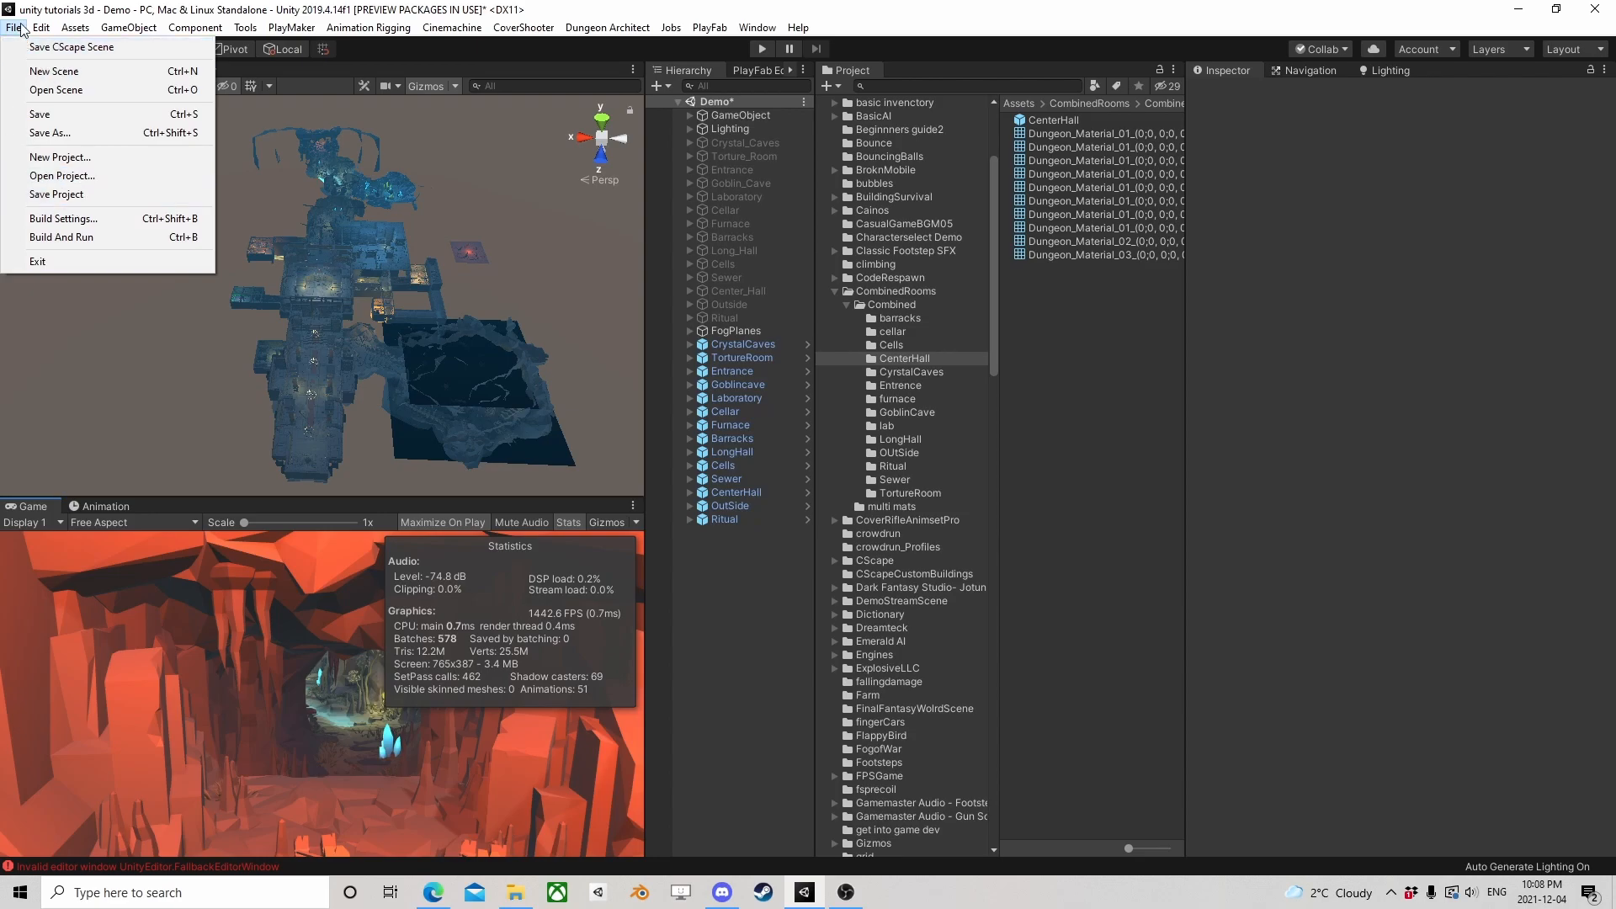
{"action": "mouse_move", "coordinate": [42, 27]}
{"action": "left_click", "coordinate": [138, 498]}
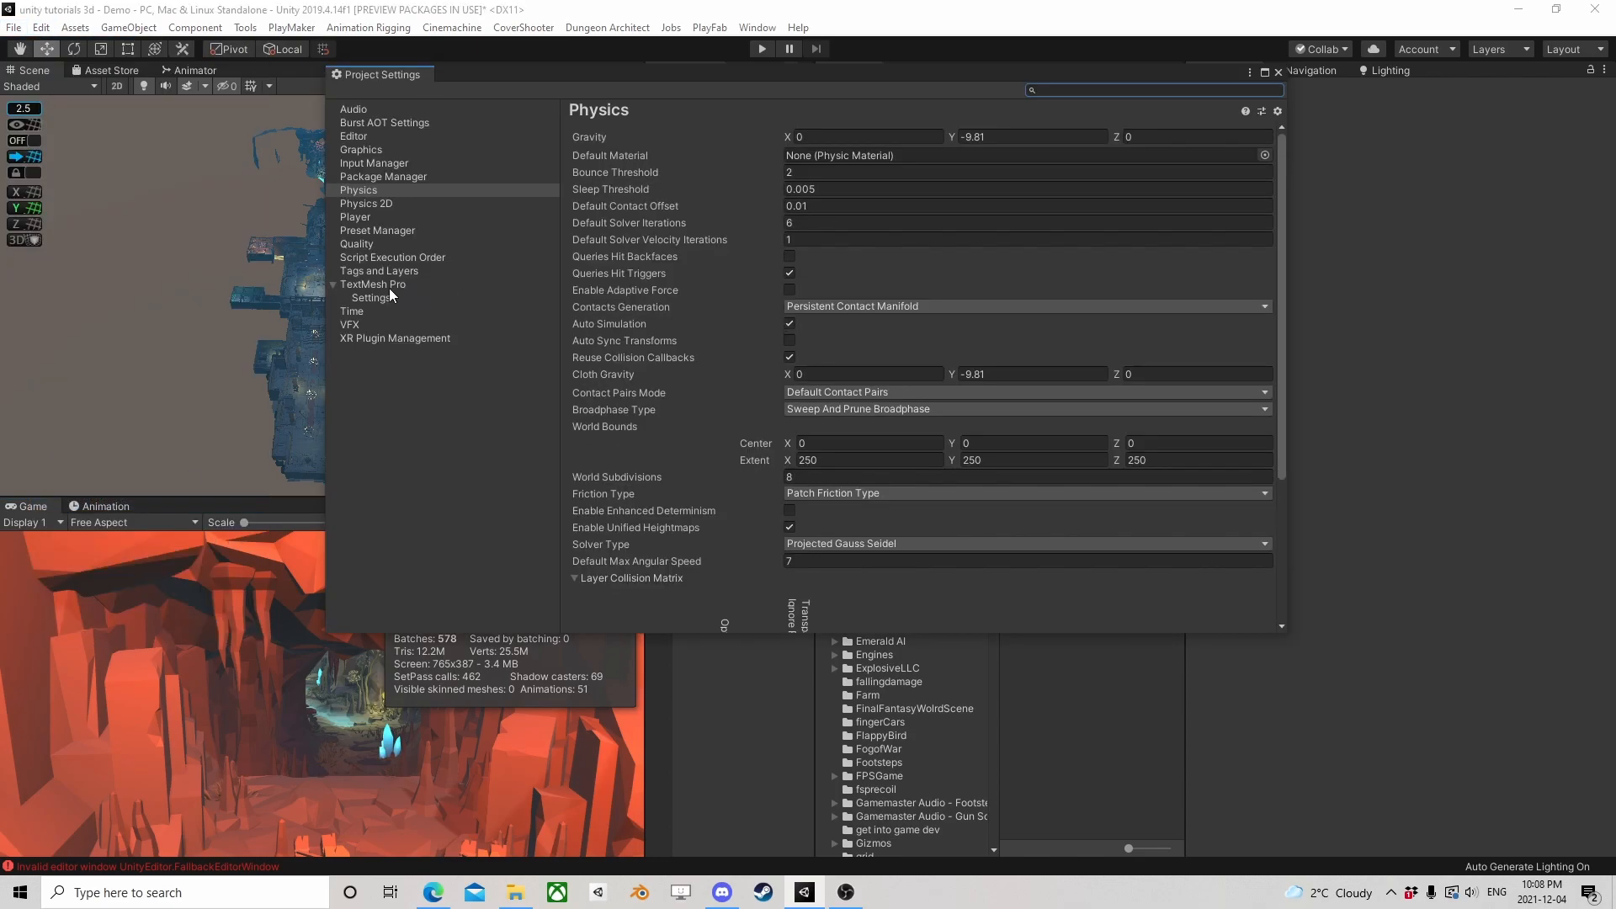
{"action": "left_click", "coordinate": [357, 245]}
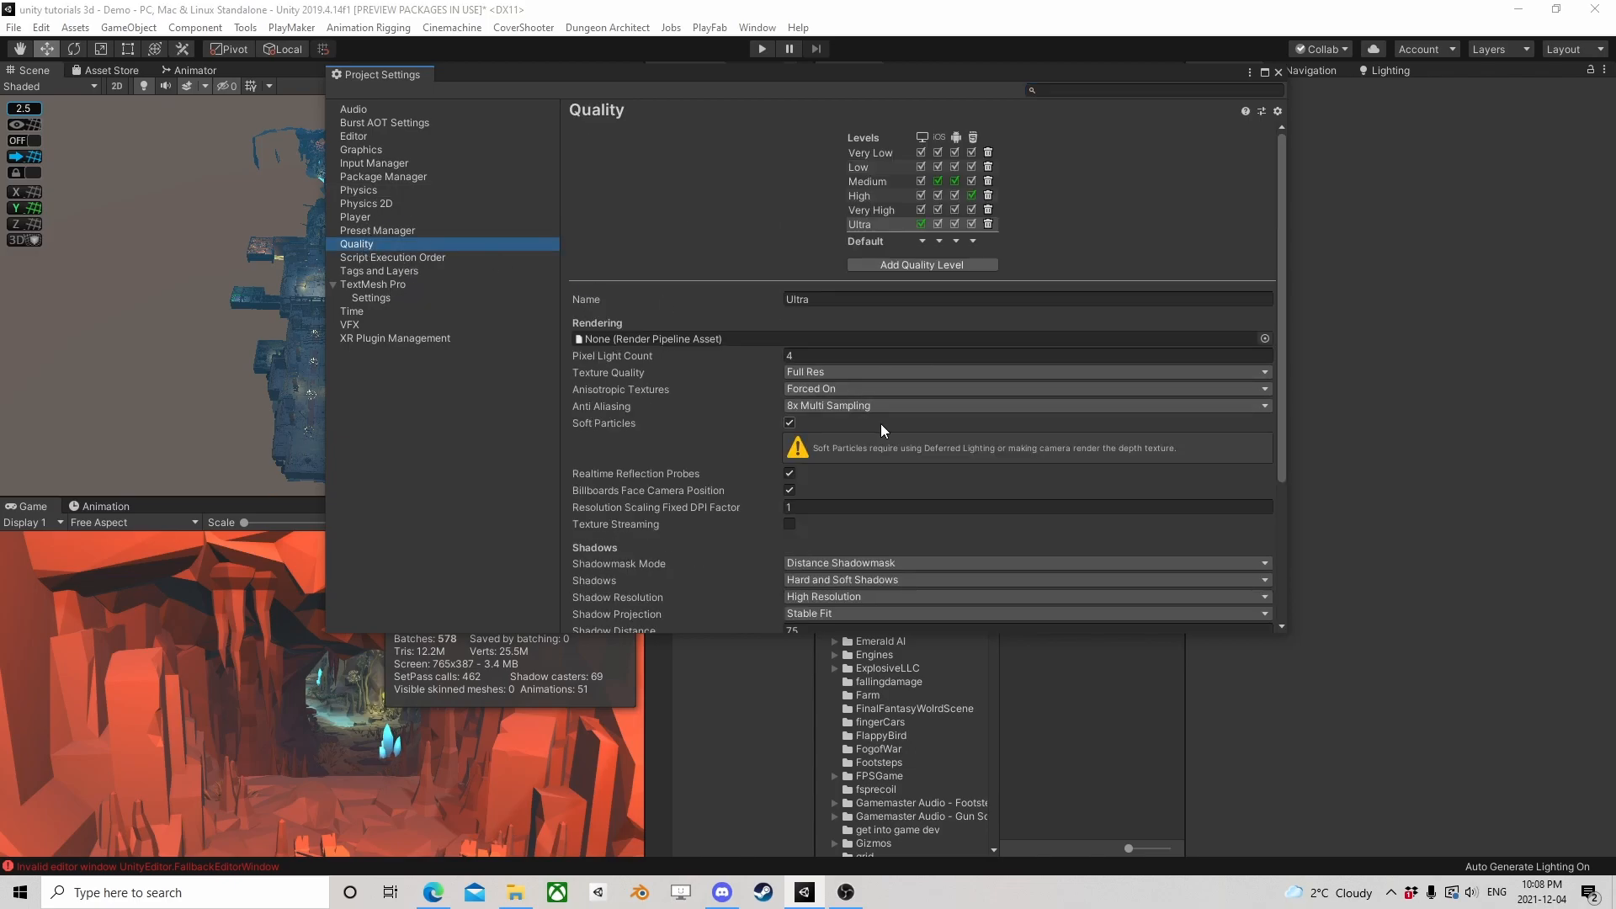
{"action": "scroll", "coordinate": [880, 422], "scroll_direction": "down", "scroll_amount": 5}
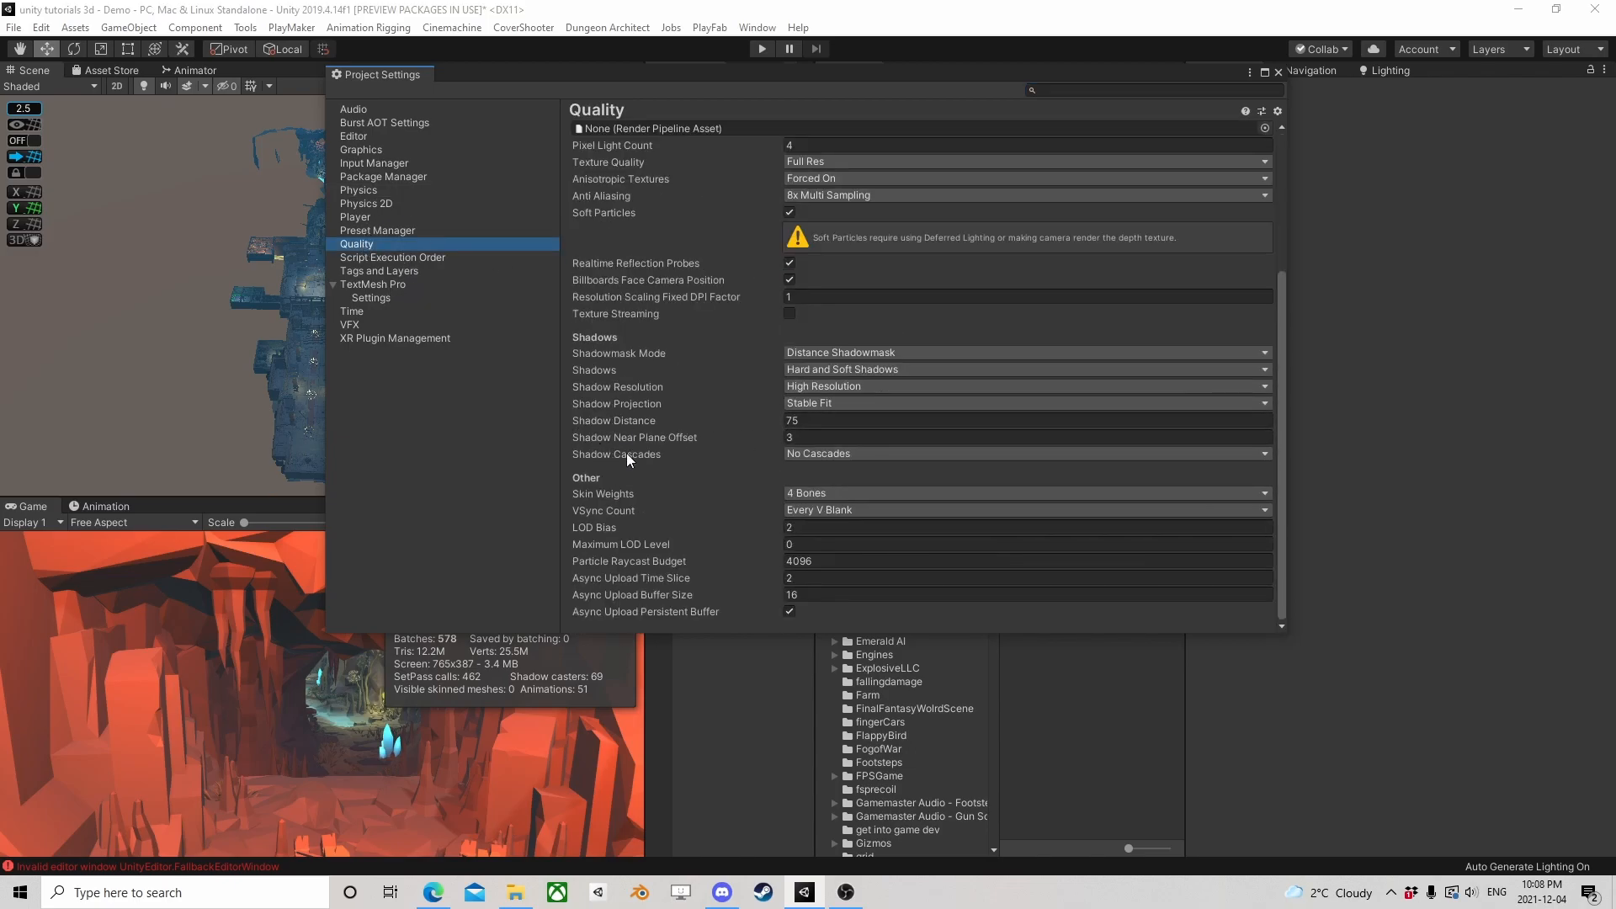
{"action": "left_click", "coordinate": [831, 452]}
{"action": "left_click", "coordinate": [835, 512]}
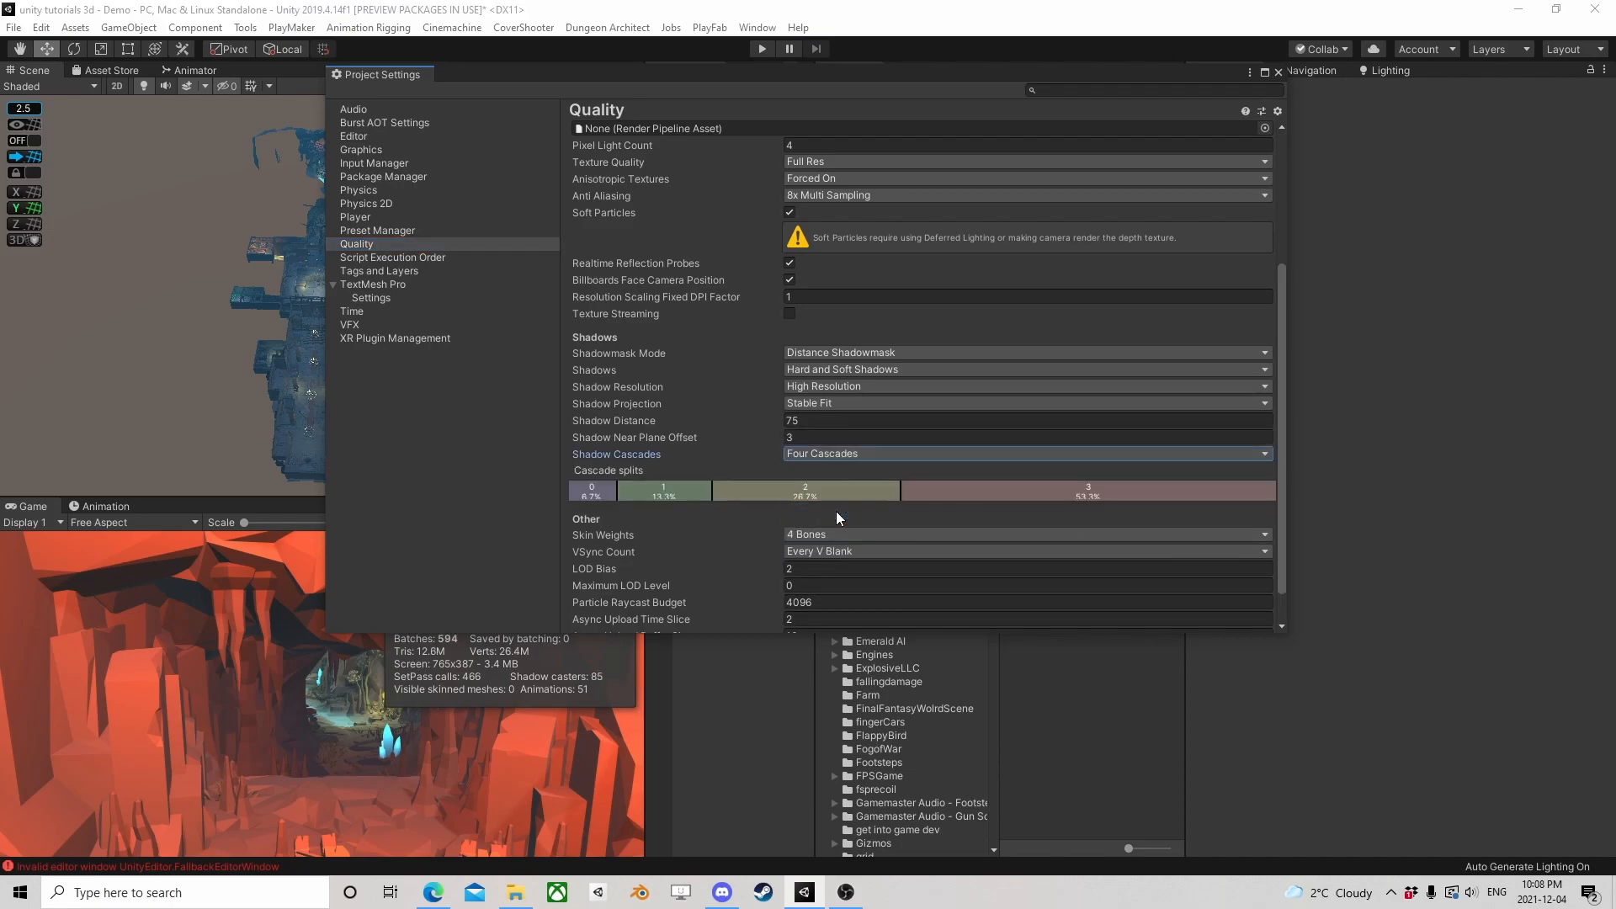
Move the Project Settings window off the scene view and examine the staircase hall's shadows and the rendering statistics
{"action": "left_click_drag", "start_coordinate": [875, 72], "coordinate": [1234, 61]}
{"action": "scroll", "coordinate": [352, 349], "scroll_direction": "up", "scroll_amount": 15}
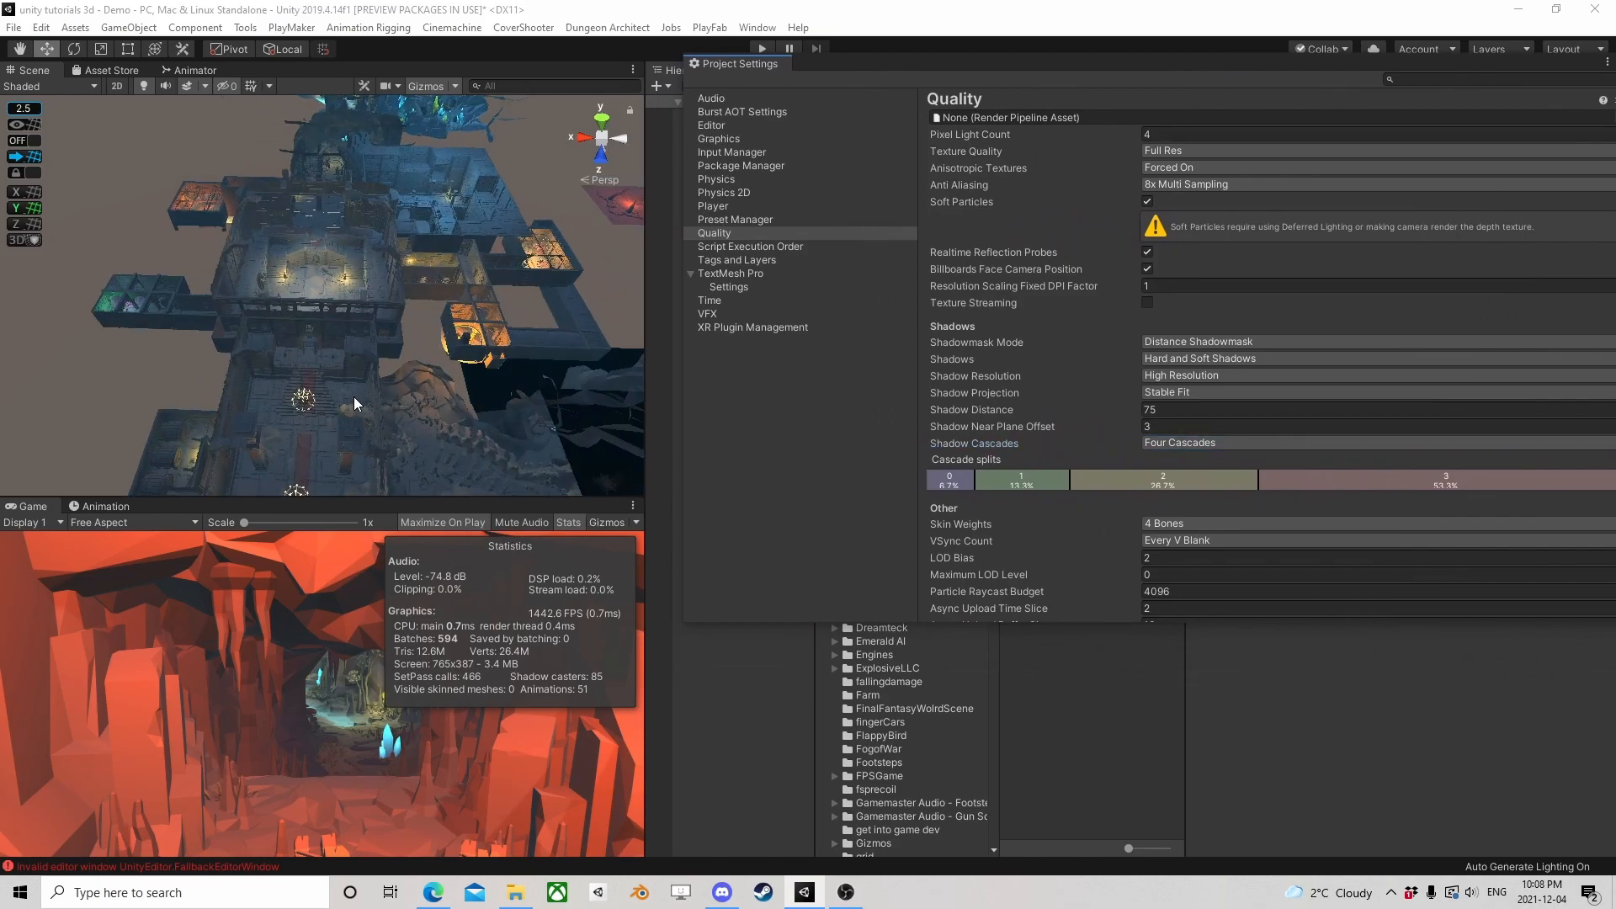
{"action": "scroll", "coordinate": [358, 305], "scroll_direction": "up", "scroll_amount": 3}
{"action": "right_click_drag", "start_coordinate": [336, 317], "coordinate": [342, 220]}
{"action": "middle_click_drag", "start_coordinate": [342, 221], "coordinate": [352, 256]}
{"action": "scroll", "coordinate": [350, 286], "scroll_direction": "up", "scroll_amount": 4}
{"action": "scroll", "coordinate": [370, 299], "scroll_direction": "up", "scroll_amount": 4}
{"action": "scroll", "coordinate": [406, 317], "scroll_direction": "down", "scroll_amount": 6}
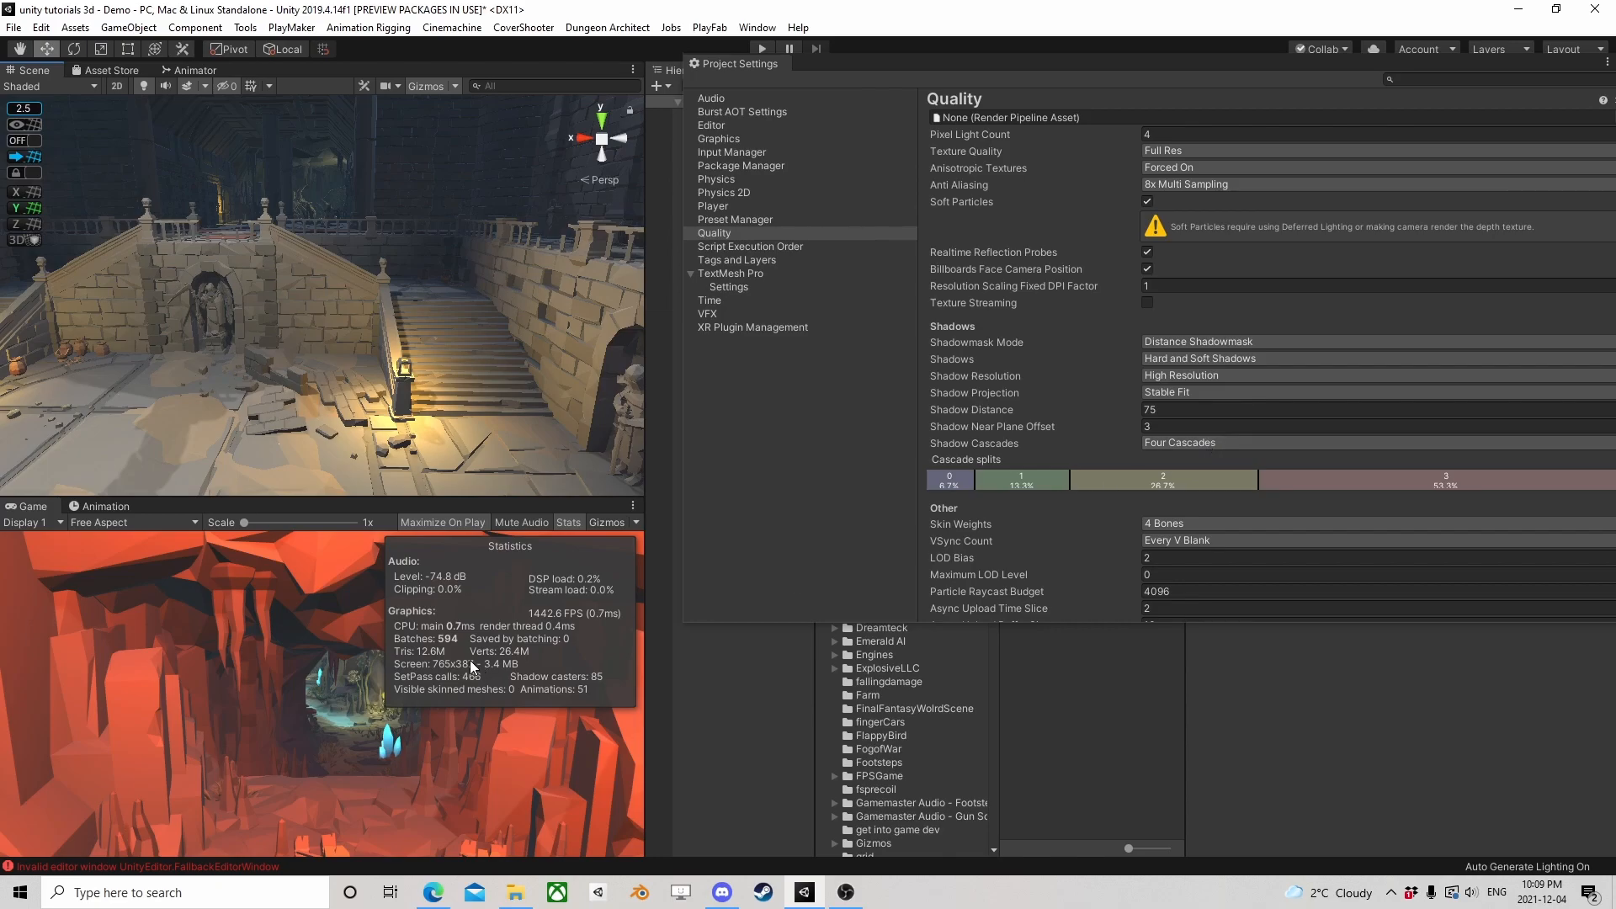
Set Shadow Cascades back to No Cascades
{"action": "left_click", "coordinate": [1189, 444]}
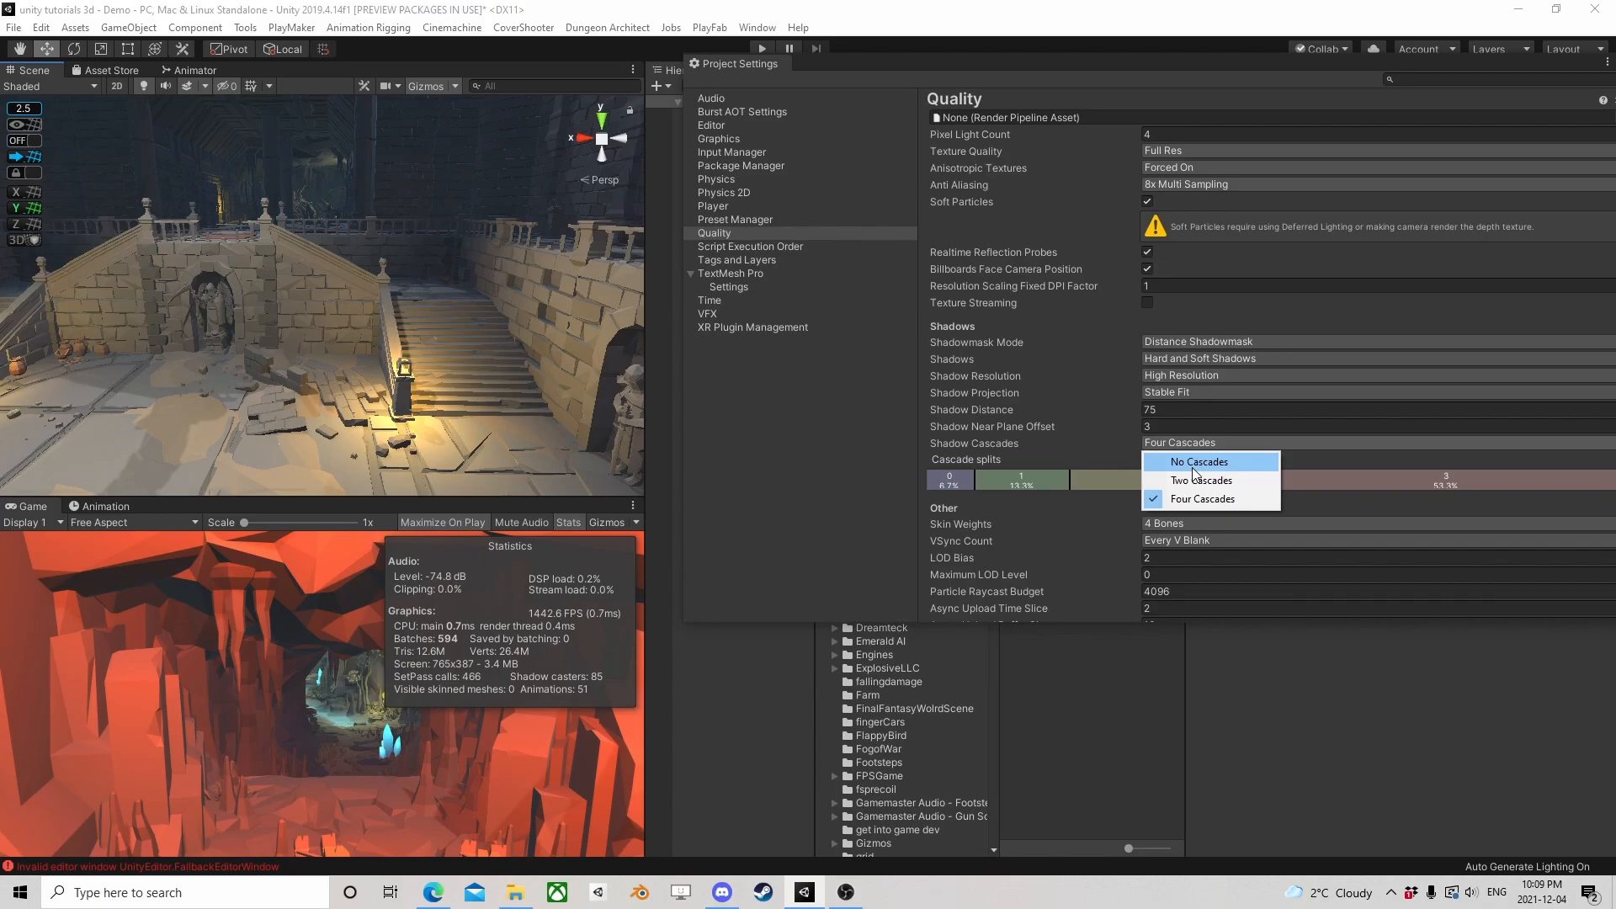
{"action": "left_click", "coordinate": [1195, 463]}
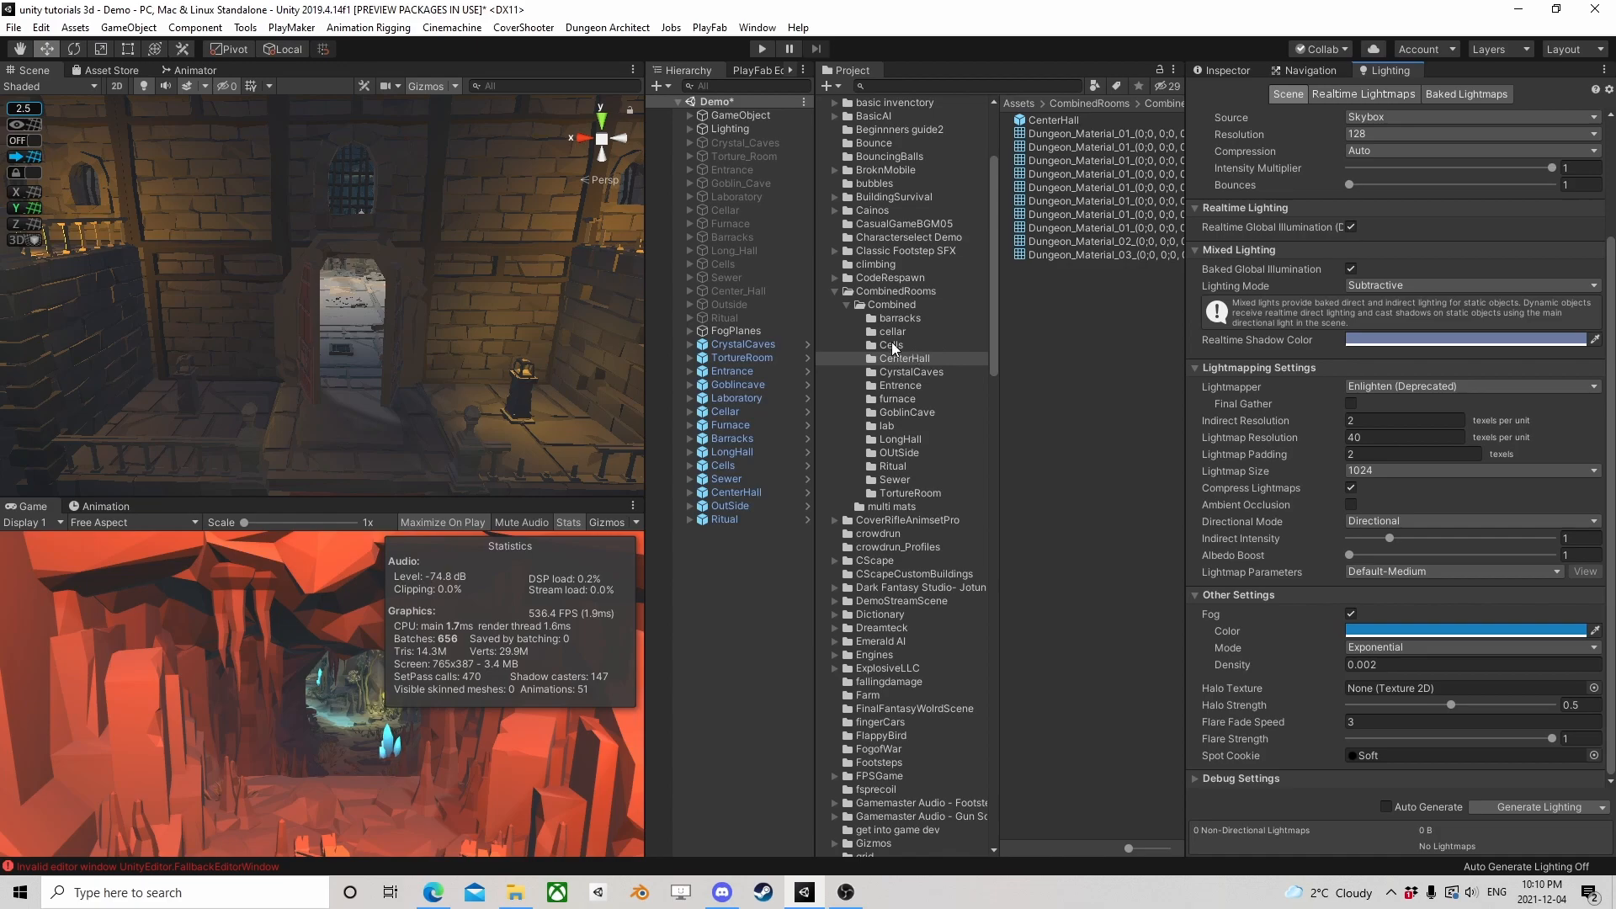
Enable GPU Instancing on Dungeon_Material_01 through Dungeon_Material_04 in the PolygonDungeon Materials folder
{"action": "left_click", "coordinate": [836, 291]}
{"action": "scroll", "coordinate": [884, 379], "scroll_direction": "down", "scroll_amount": 15}
{"action": "left_click", "coordinate": [835, 422]}
{"action": "left_click", "coordinate": [889, 438]}
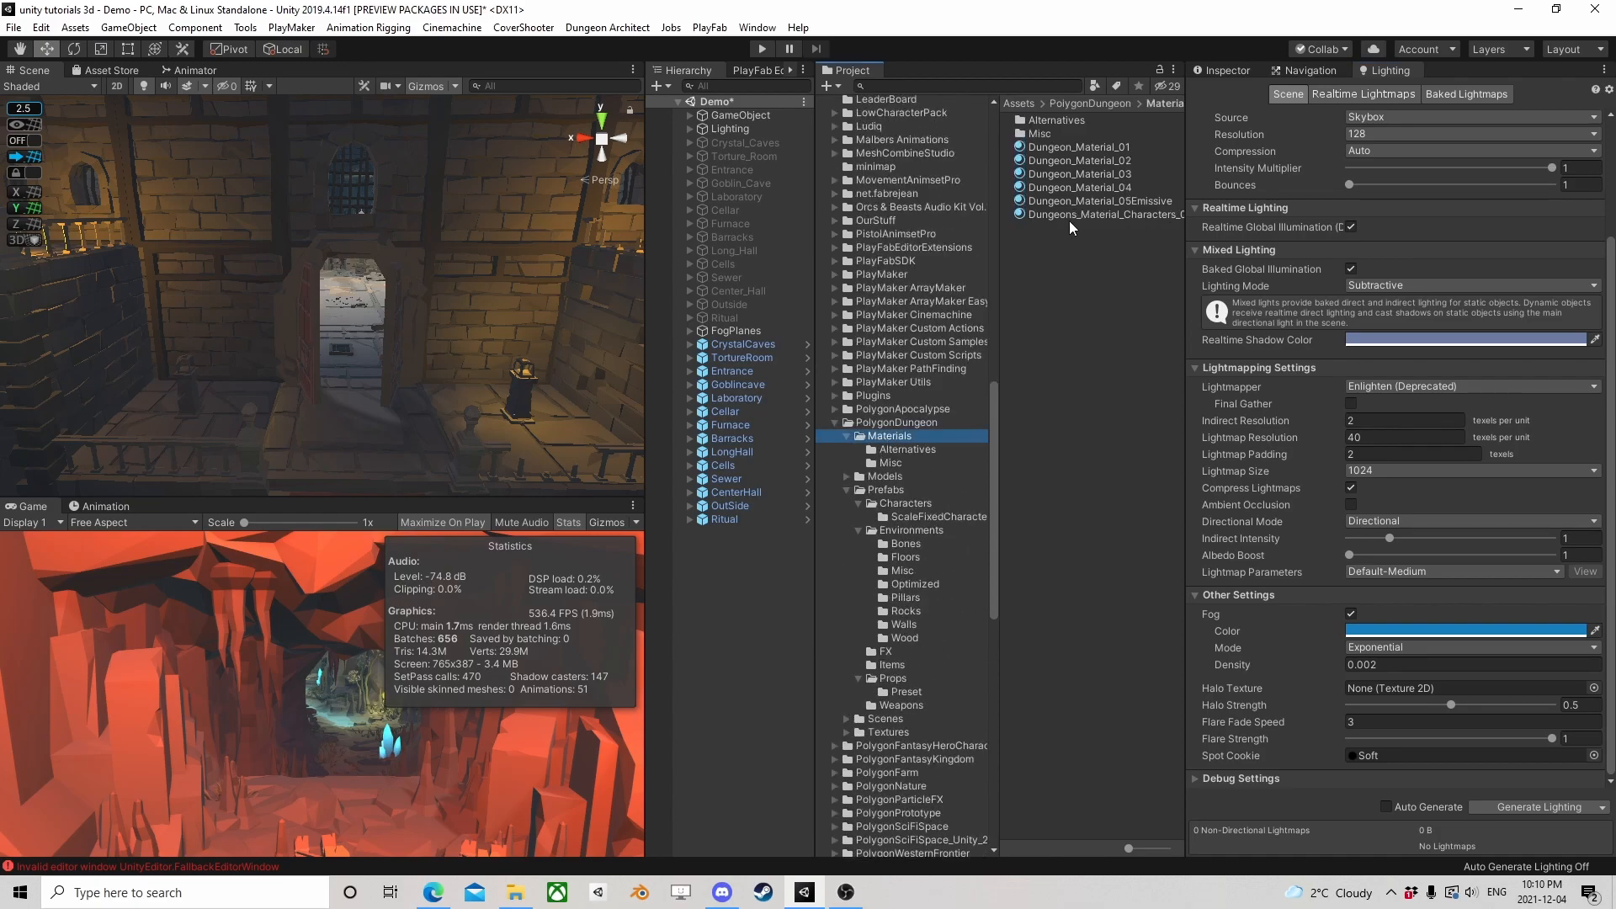
{"action": "left_click", "coordinate": [1102, 149]}
{"action": "left_click", "coordinate": [1098, 186], "text": "shift"}
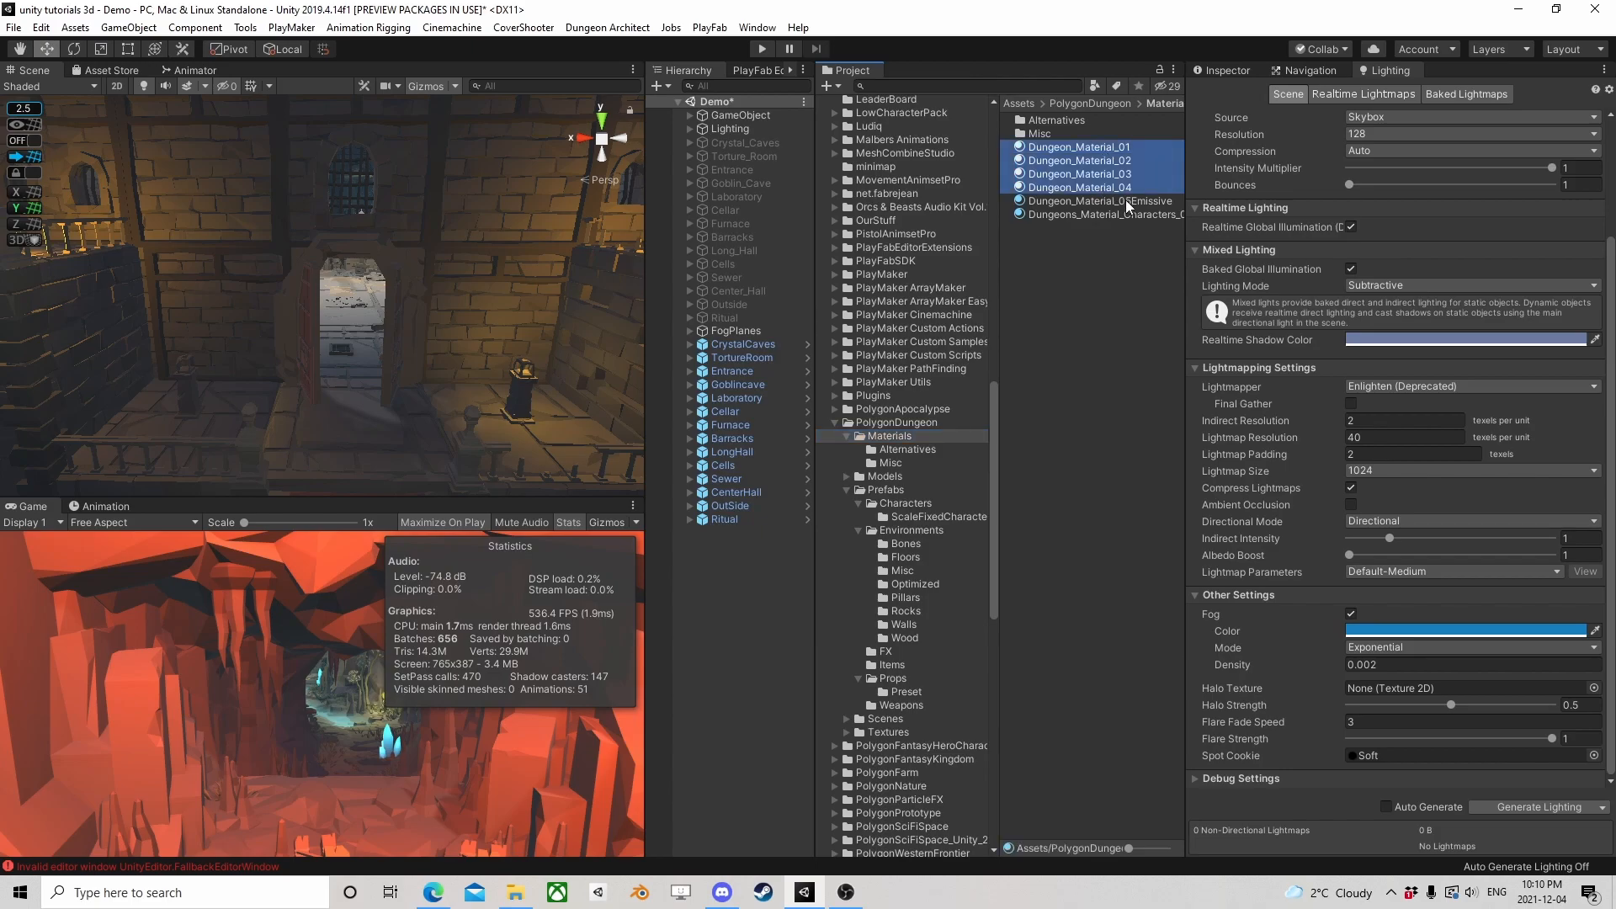
{"action": "left_click", "coordinate": [1242, 72]}
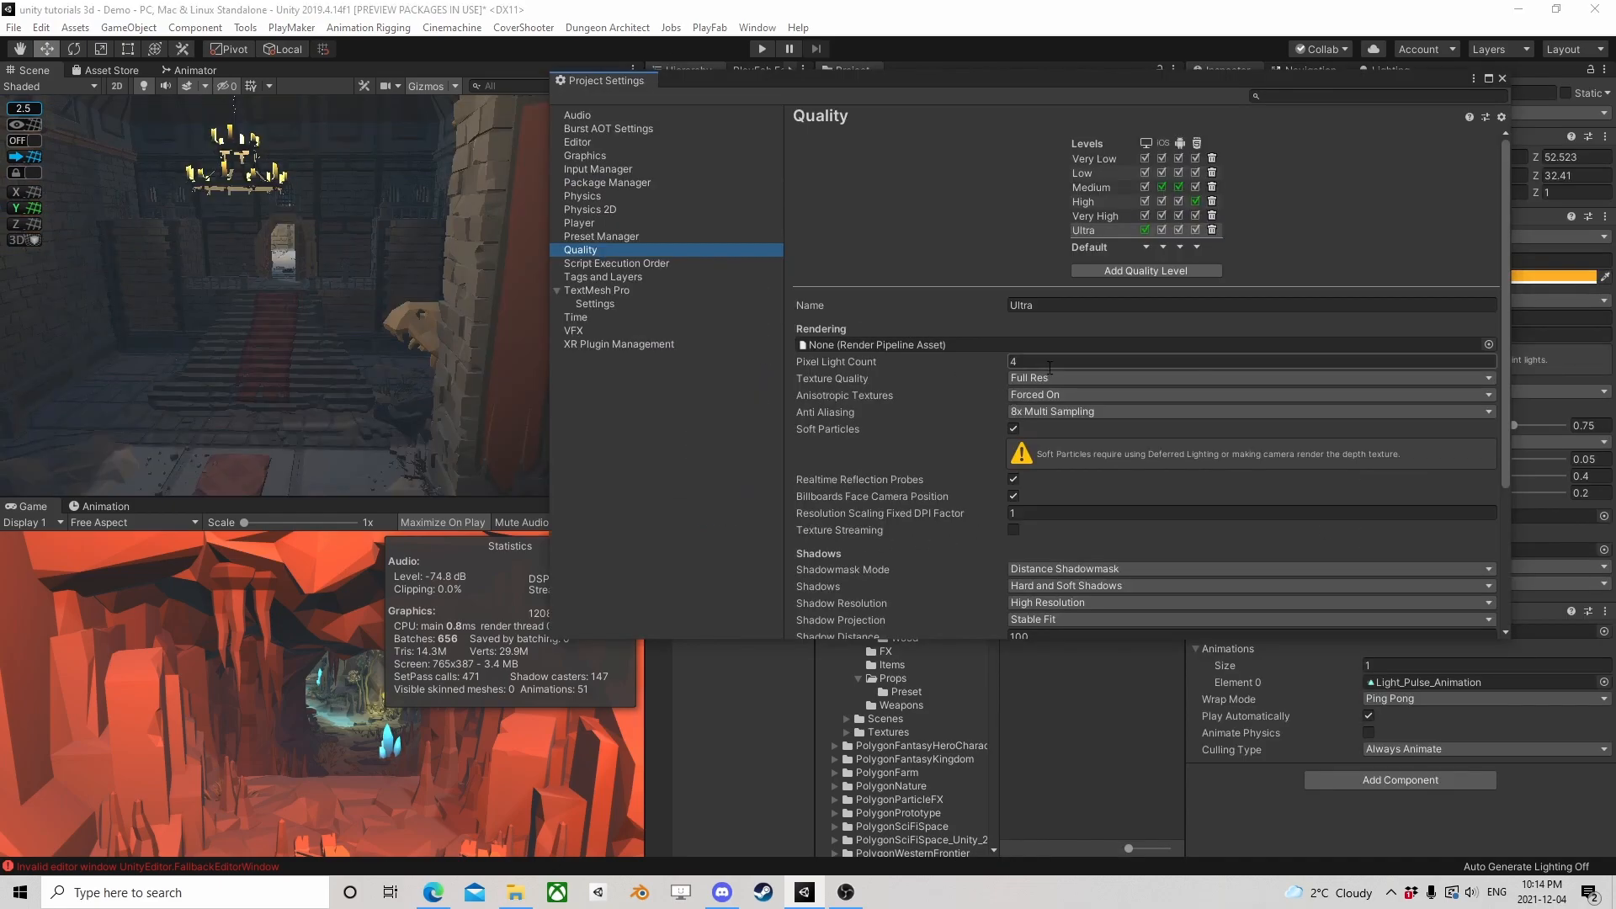
Set the Ultra quality level's Pixel Light Count to 50 after trying 12 and 20, and close the Project Settings window
{"action": "left_click", "coordinate": [1050, 364]}
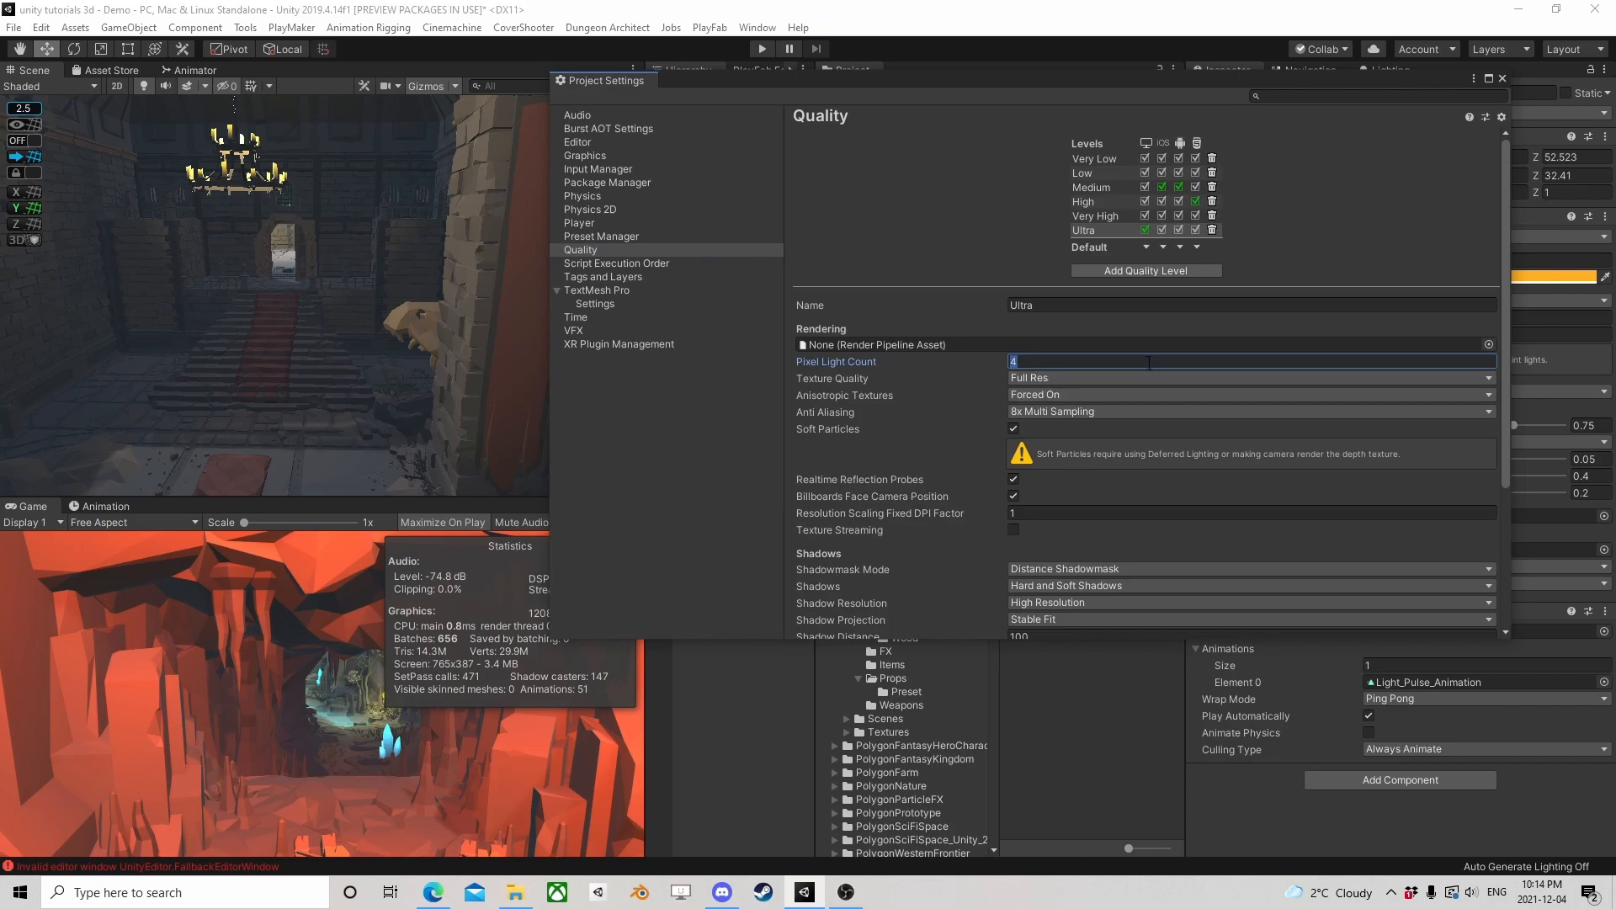
{"action": "type", "text": "12"}
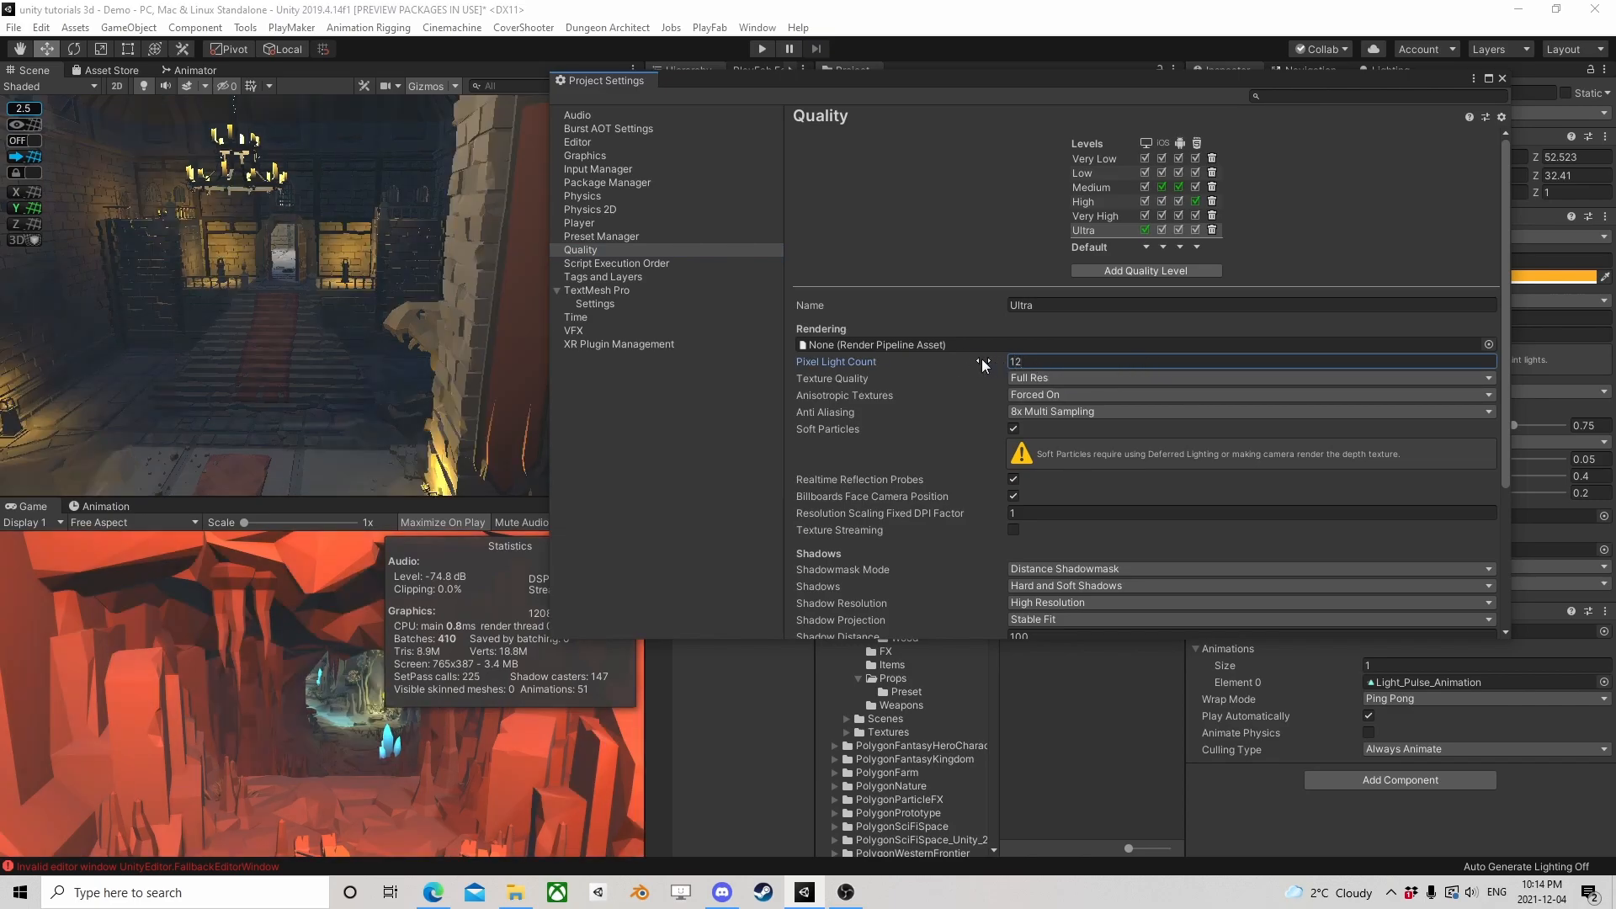
{"action": "left_click_drag", "start_coordinate": [986, 358], "coordinate": [1027, 362]}
{"action": "type", "text": "20"}
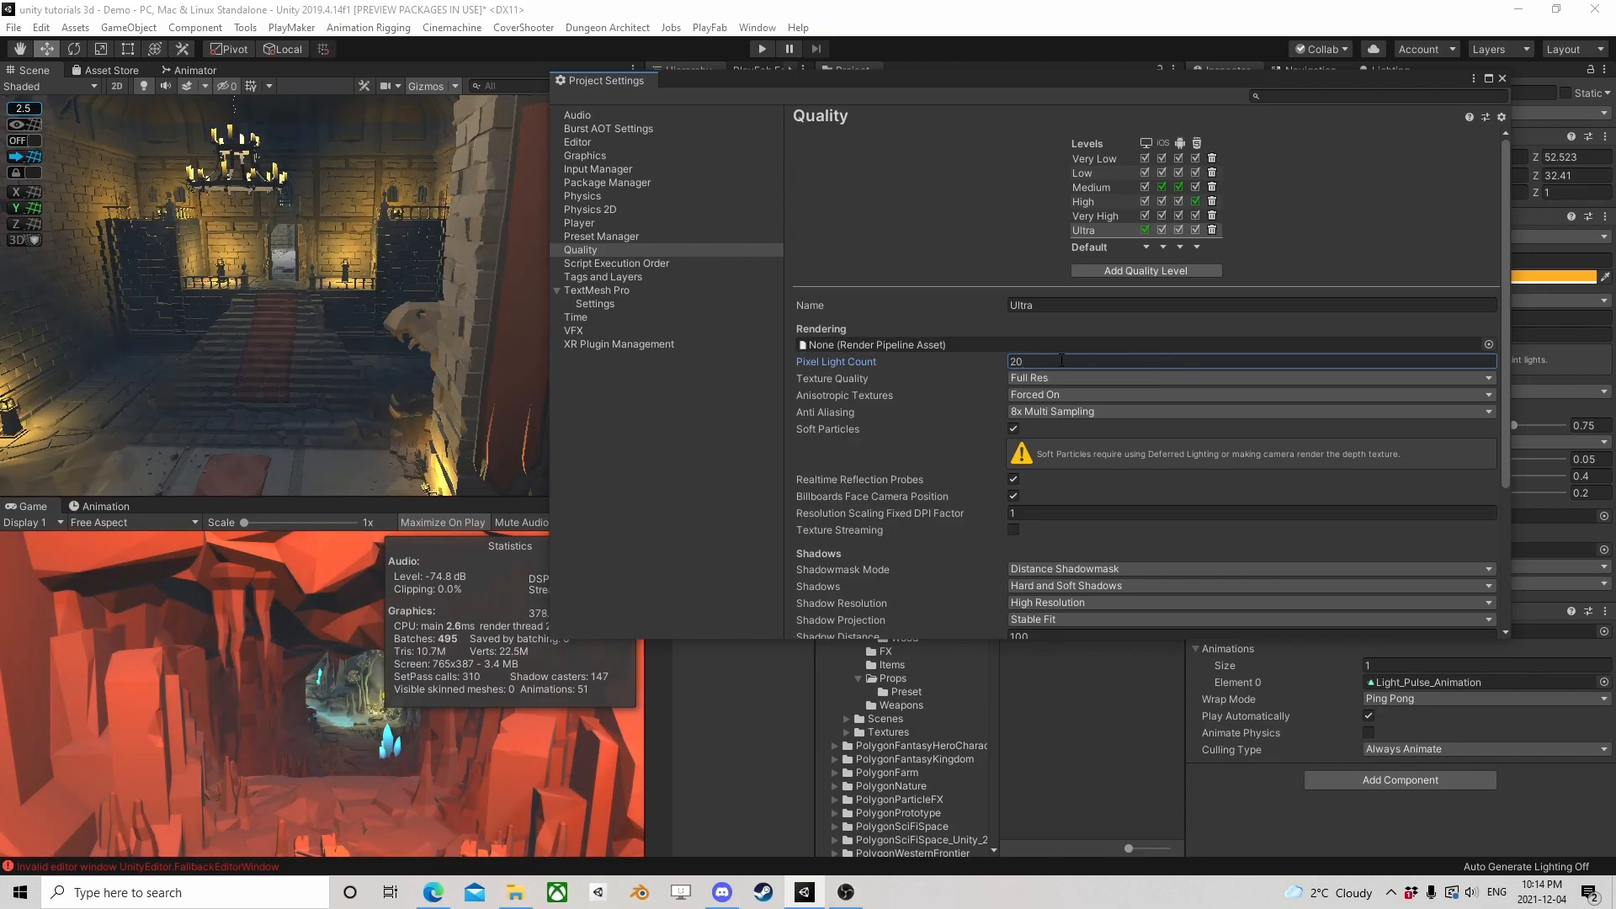
{"action": "type", "text": "50"}
{"action": "key", "text": "Return"}
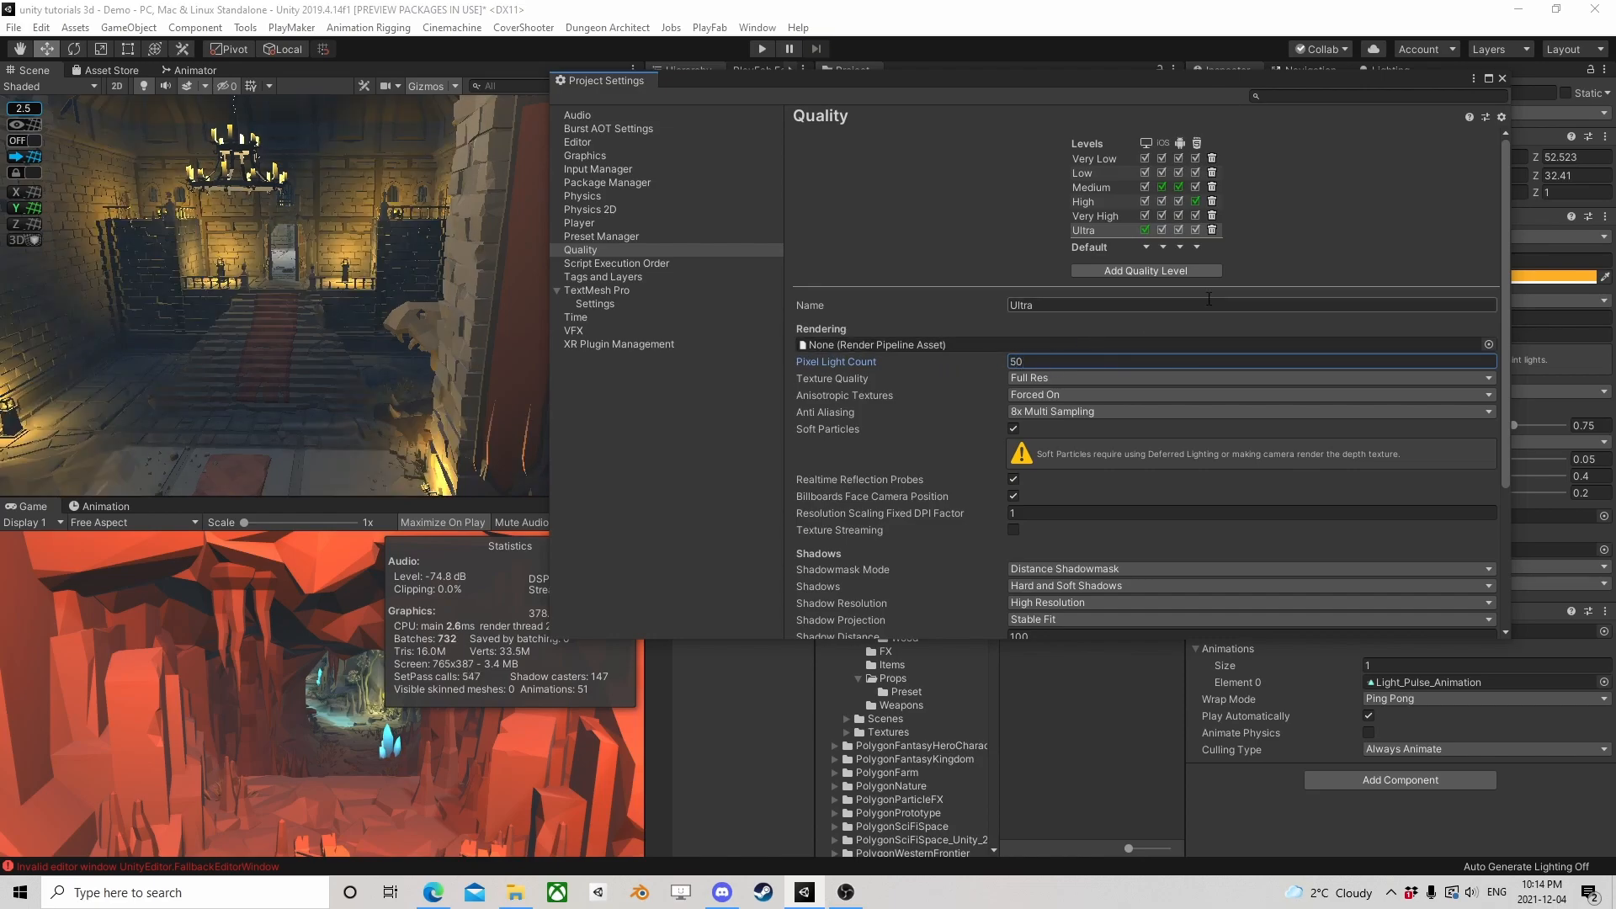
{"action": "left_click", "coordinate": [1503, 79]}
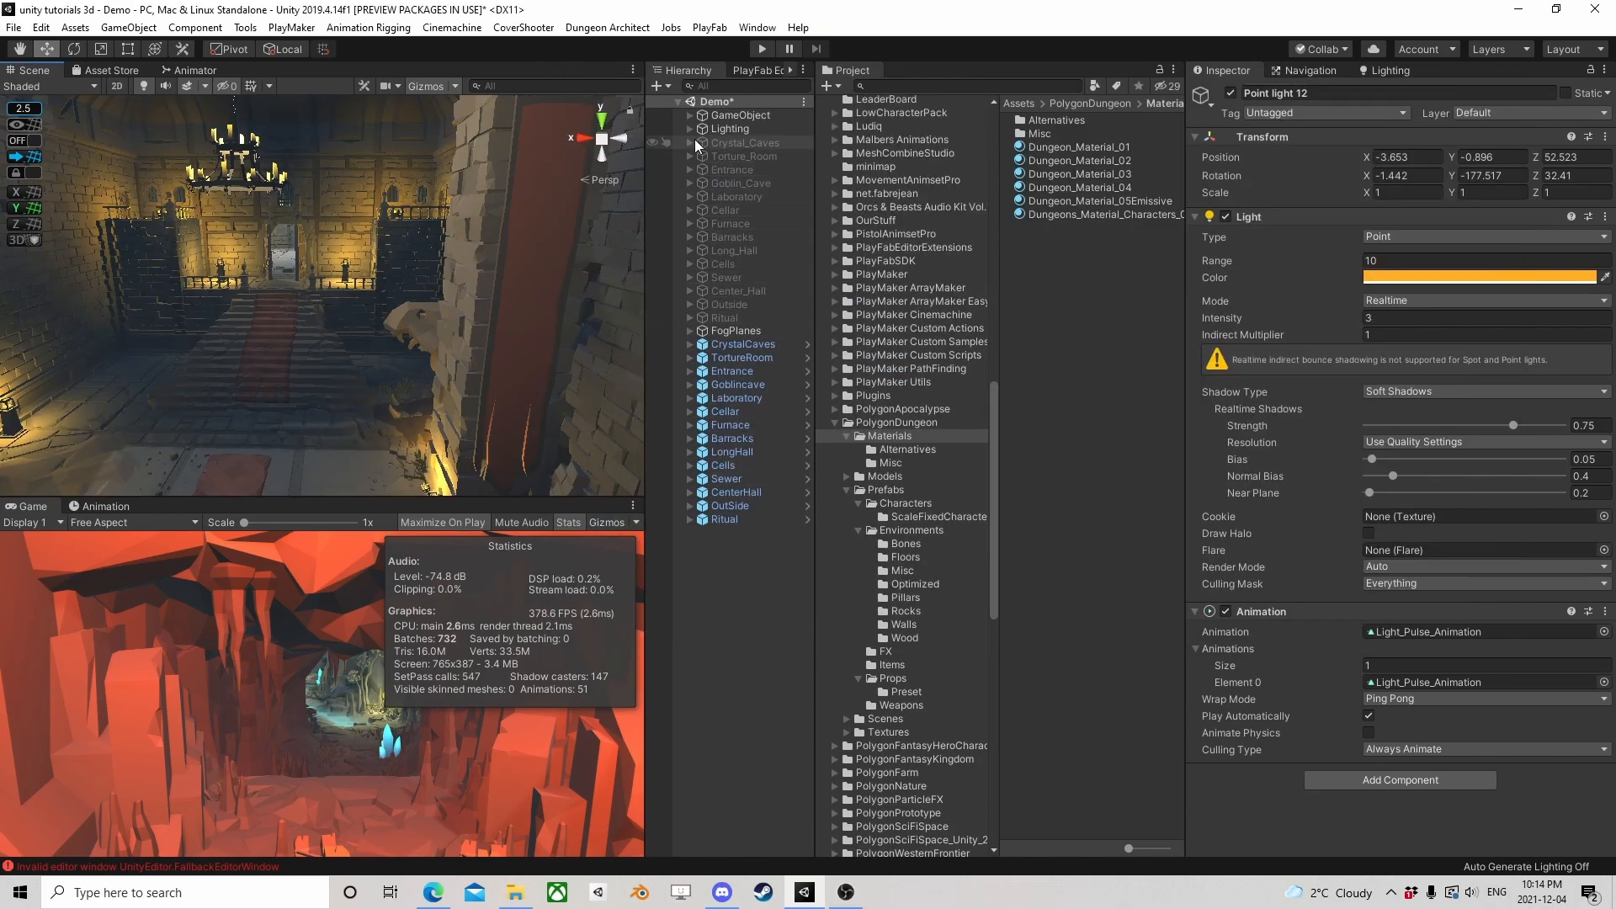
Select the Main Camera inside GameObject and look over its Rendering Path options without changing them
{"action": "left_click", "coordinate": [689, 115]}
{"action": "left_click", "coordinate": [723, 128]}
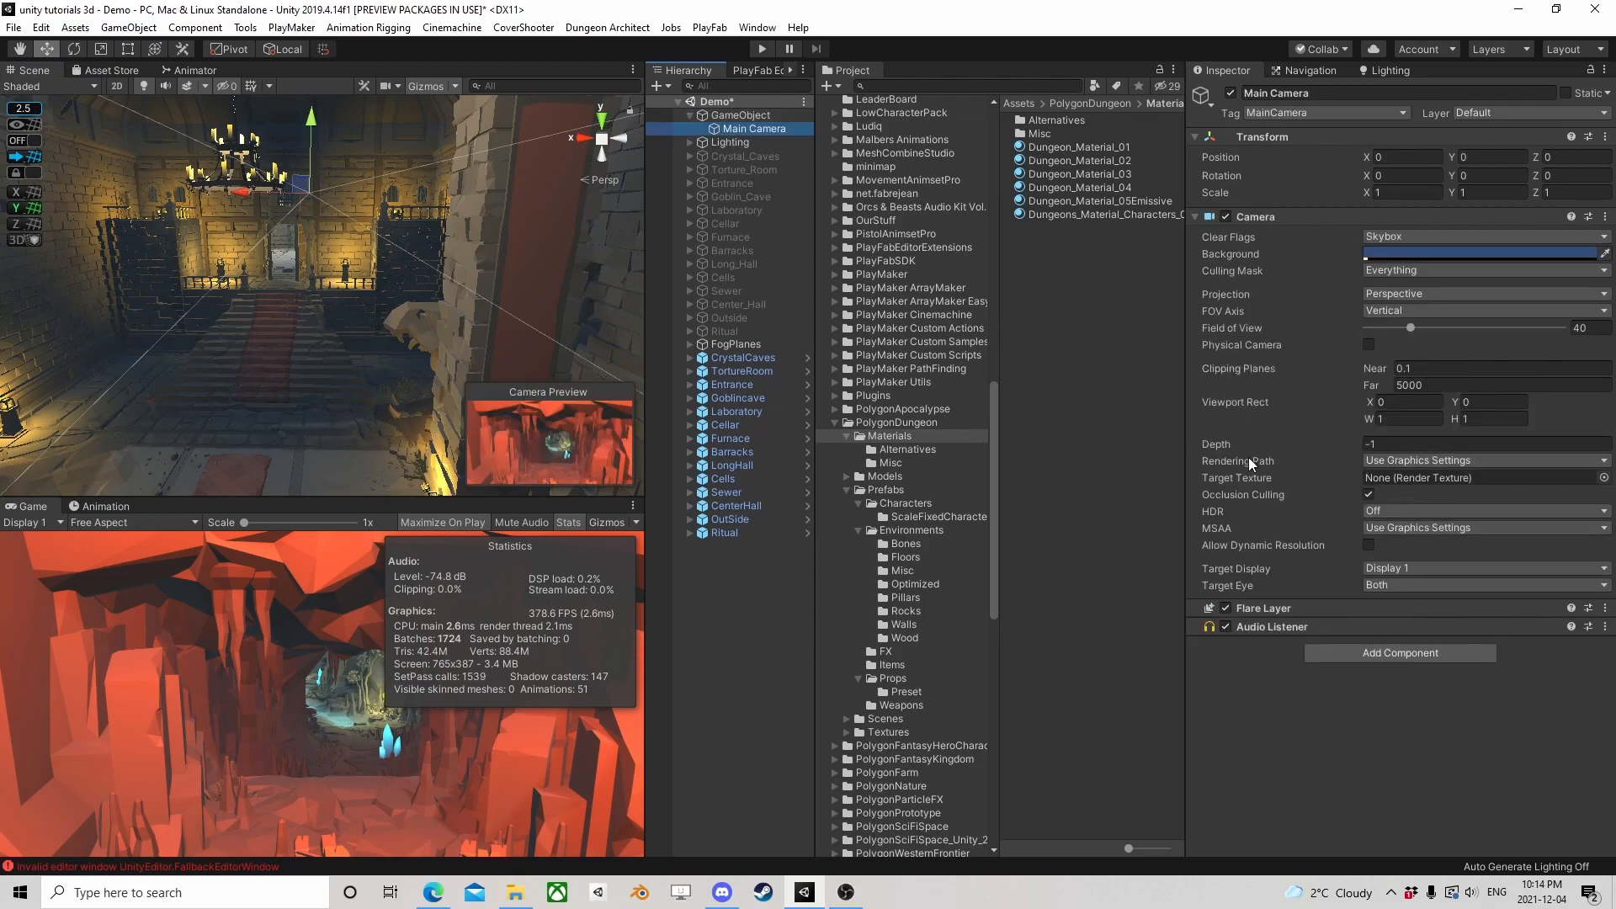
{"action": "left_click", "coordinate": [1411, 461]}
{"action": "left_click", "coordinate": [1319, 421]}
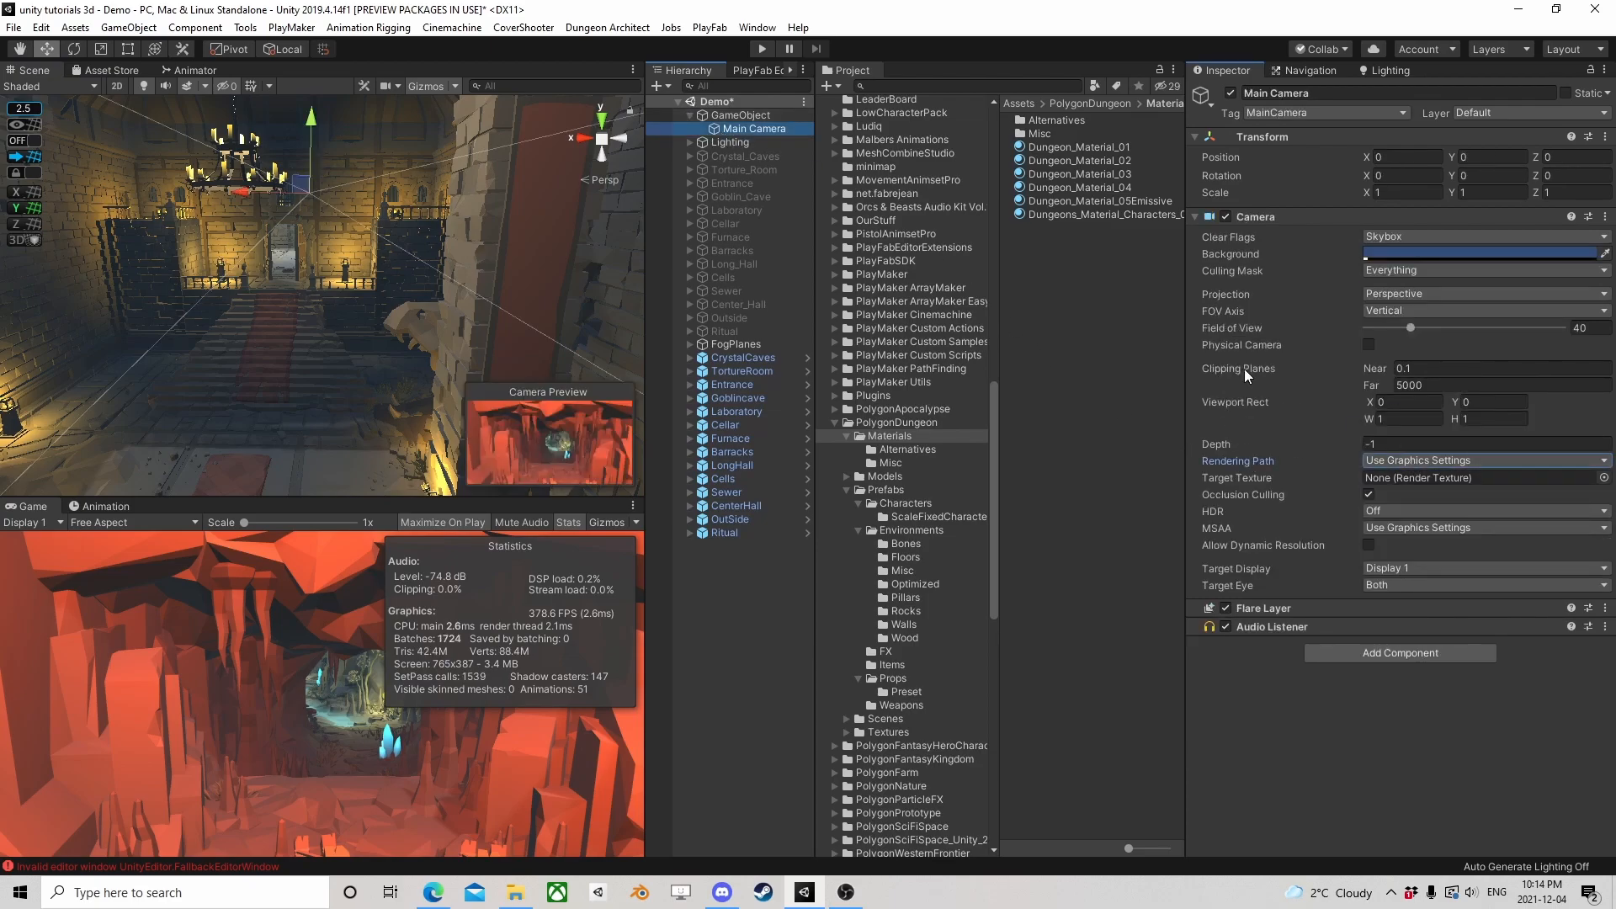
Check the Rendering Path entries of the tier settings in the project's Graphics settings, and close the settings window
{"action": "left_click", "coordinate": [15, 29]}
{"action": "left_click", "coordinate": [35, 28]}
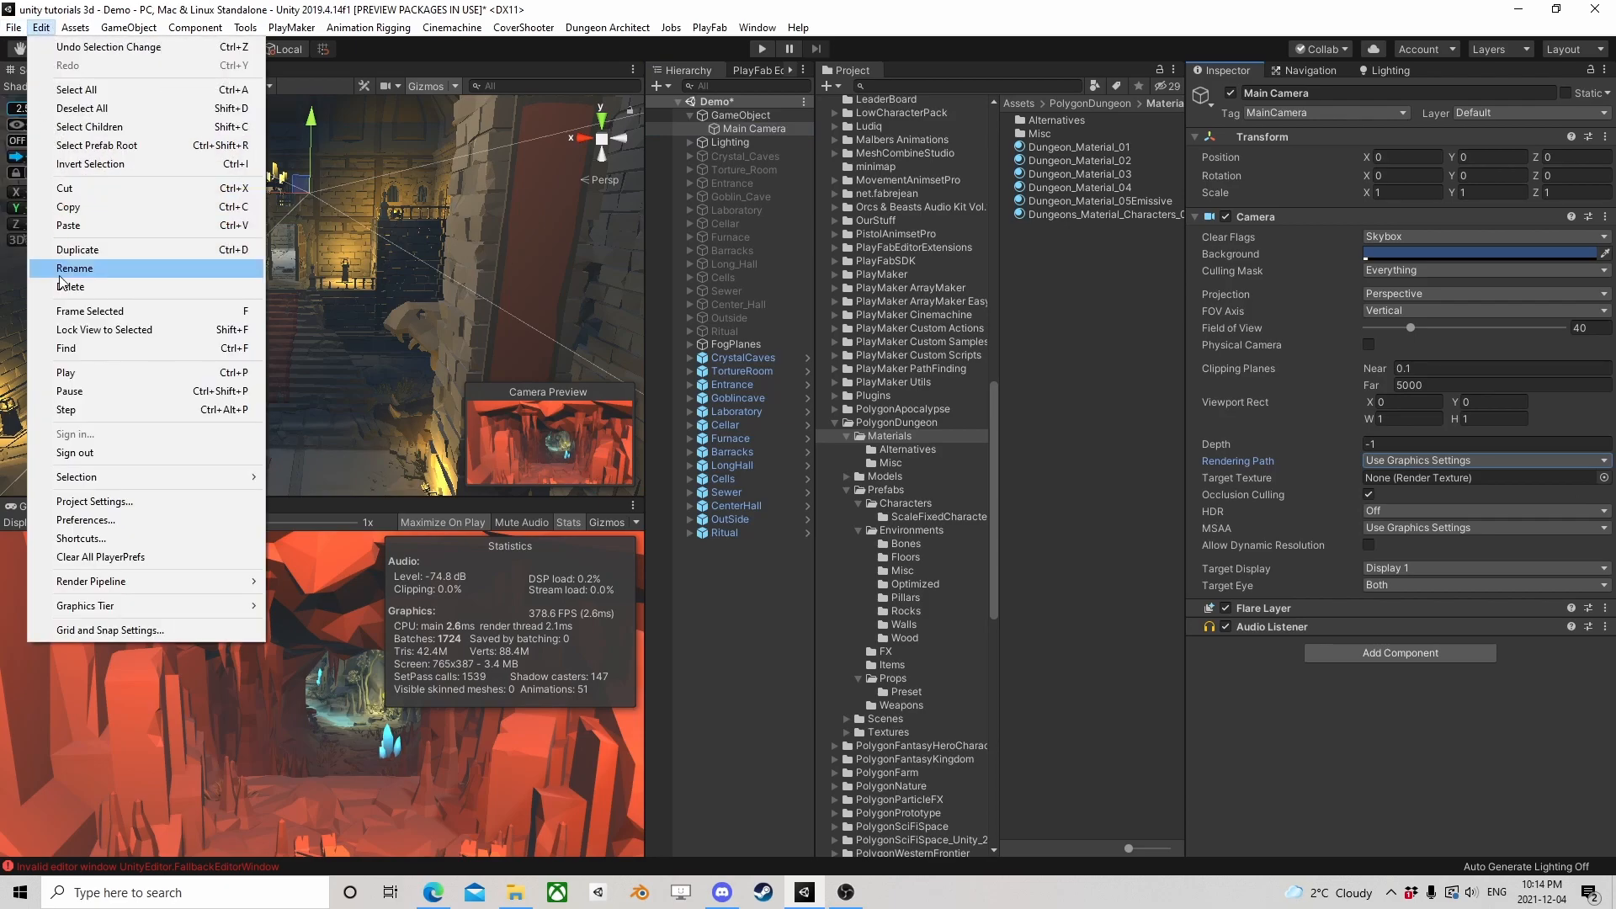
{"action": "left_click", "coordinate": [94, 502]}
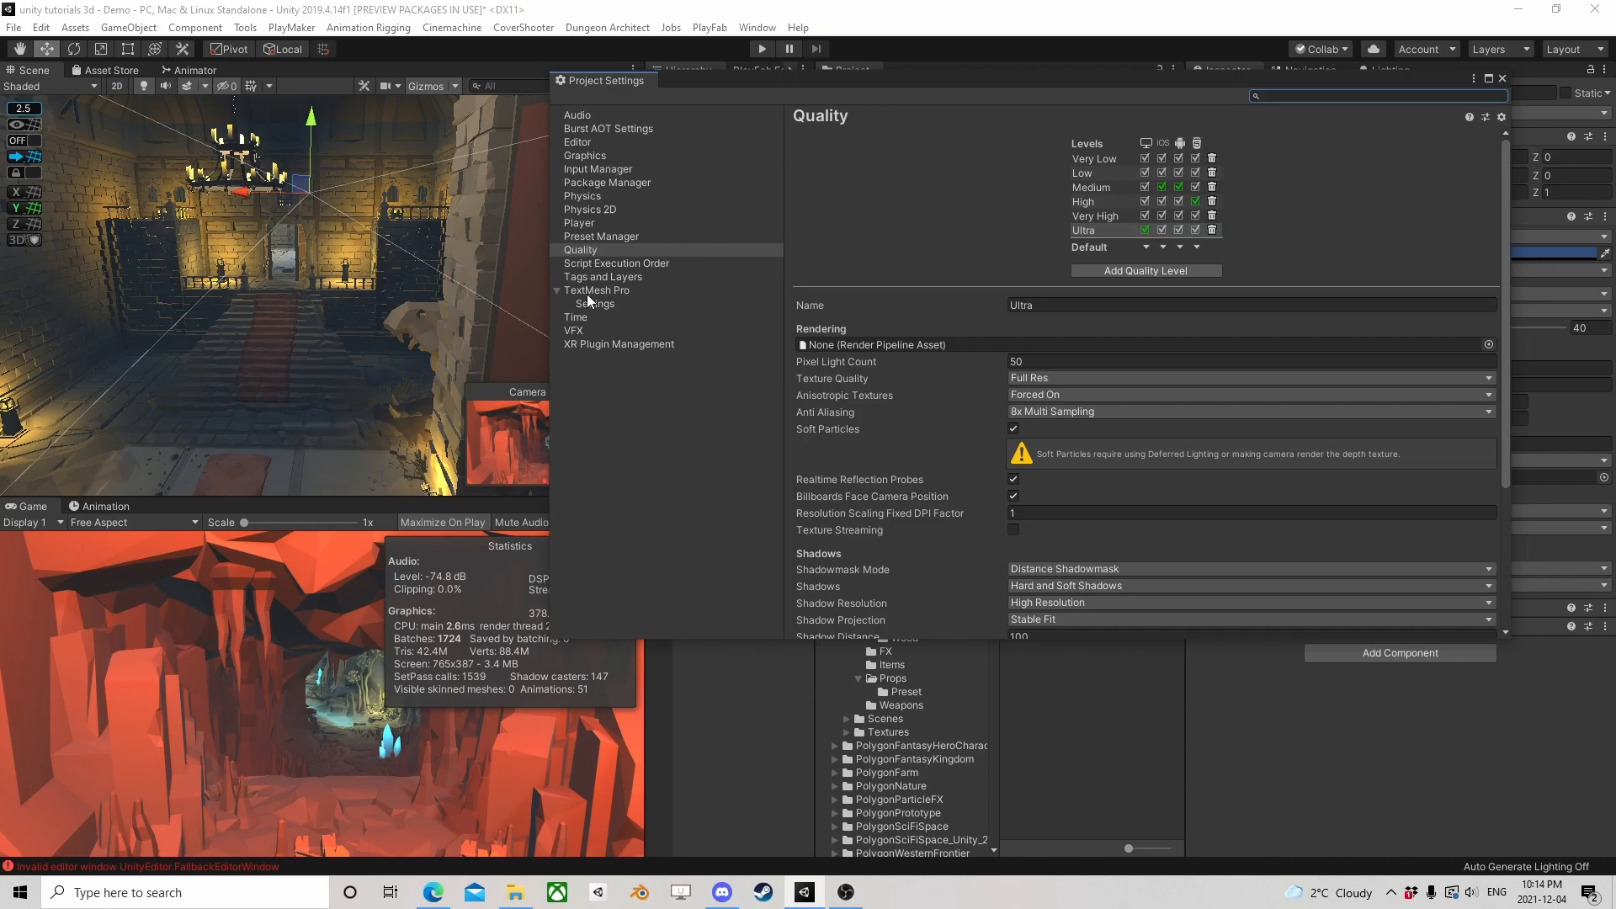
{"action": "left_click", "coordinate": [572, 156]}
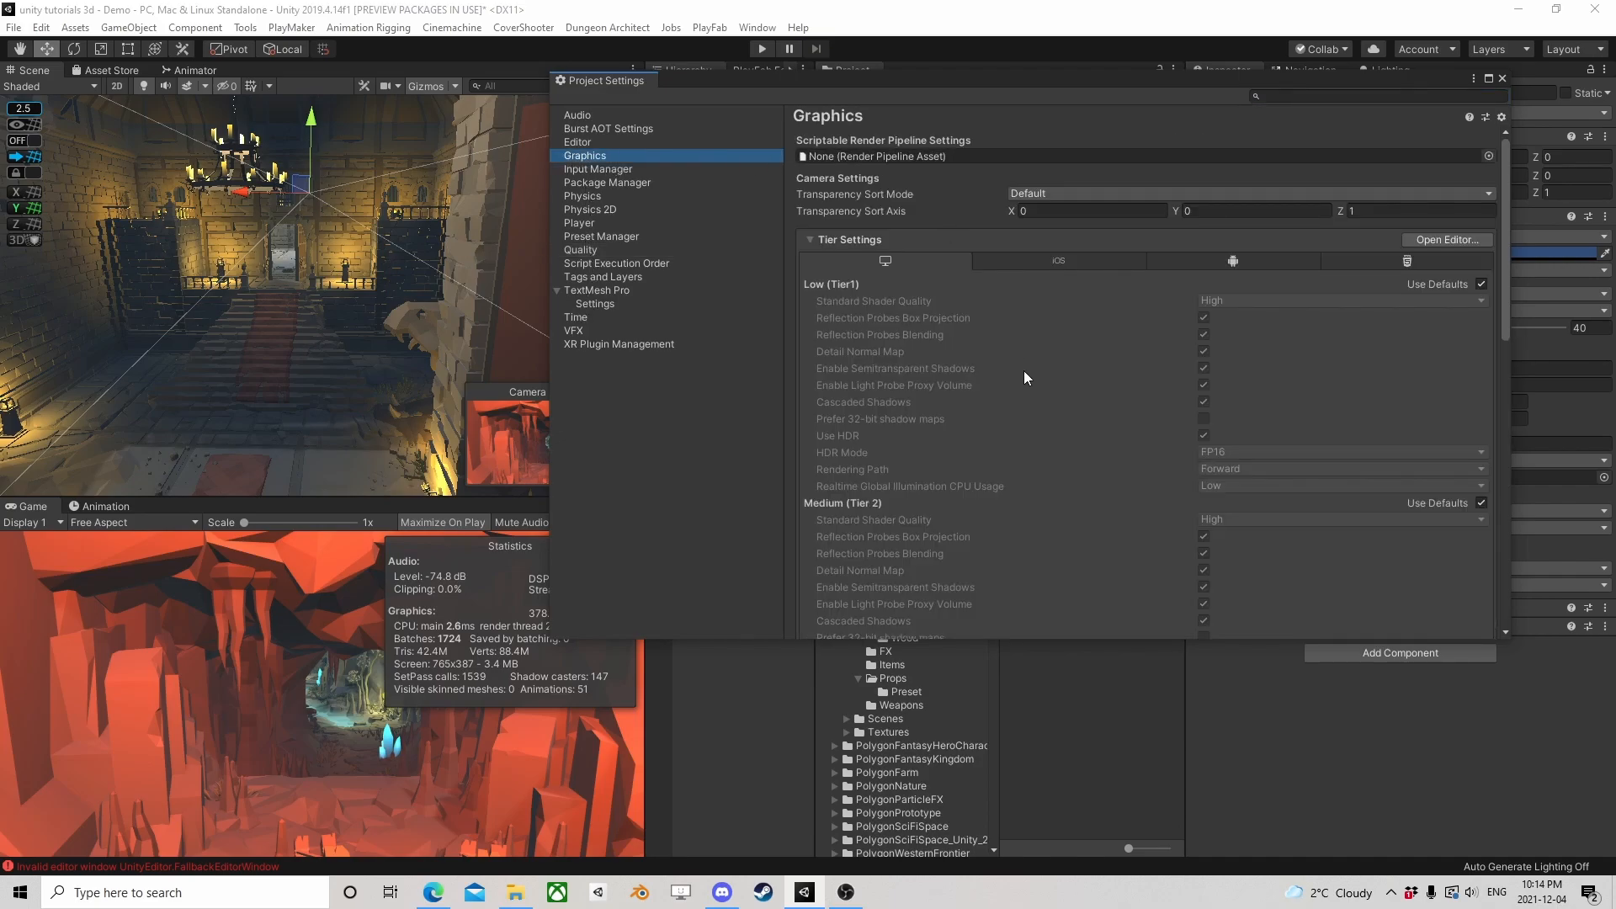
{"action": "scroll", "coordinate": [1024, 372], "scroll_direction": "down", "scroll_amount": 5}
{"action": "scroll", "coordinate": [1023, 372], "scroll_direction": "down", "scroll_amount": 5}
{"action": "scroll", "coordinate": [983, 345], "scroll_direction": "up", "scroll_amount": 8}
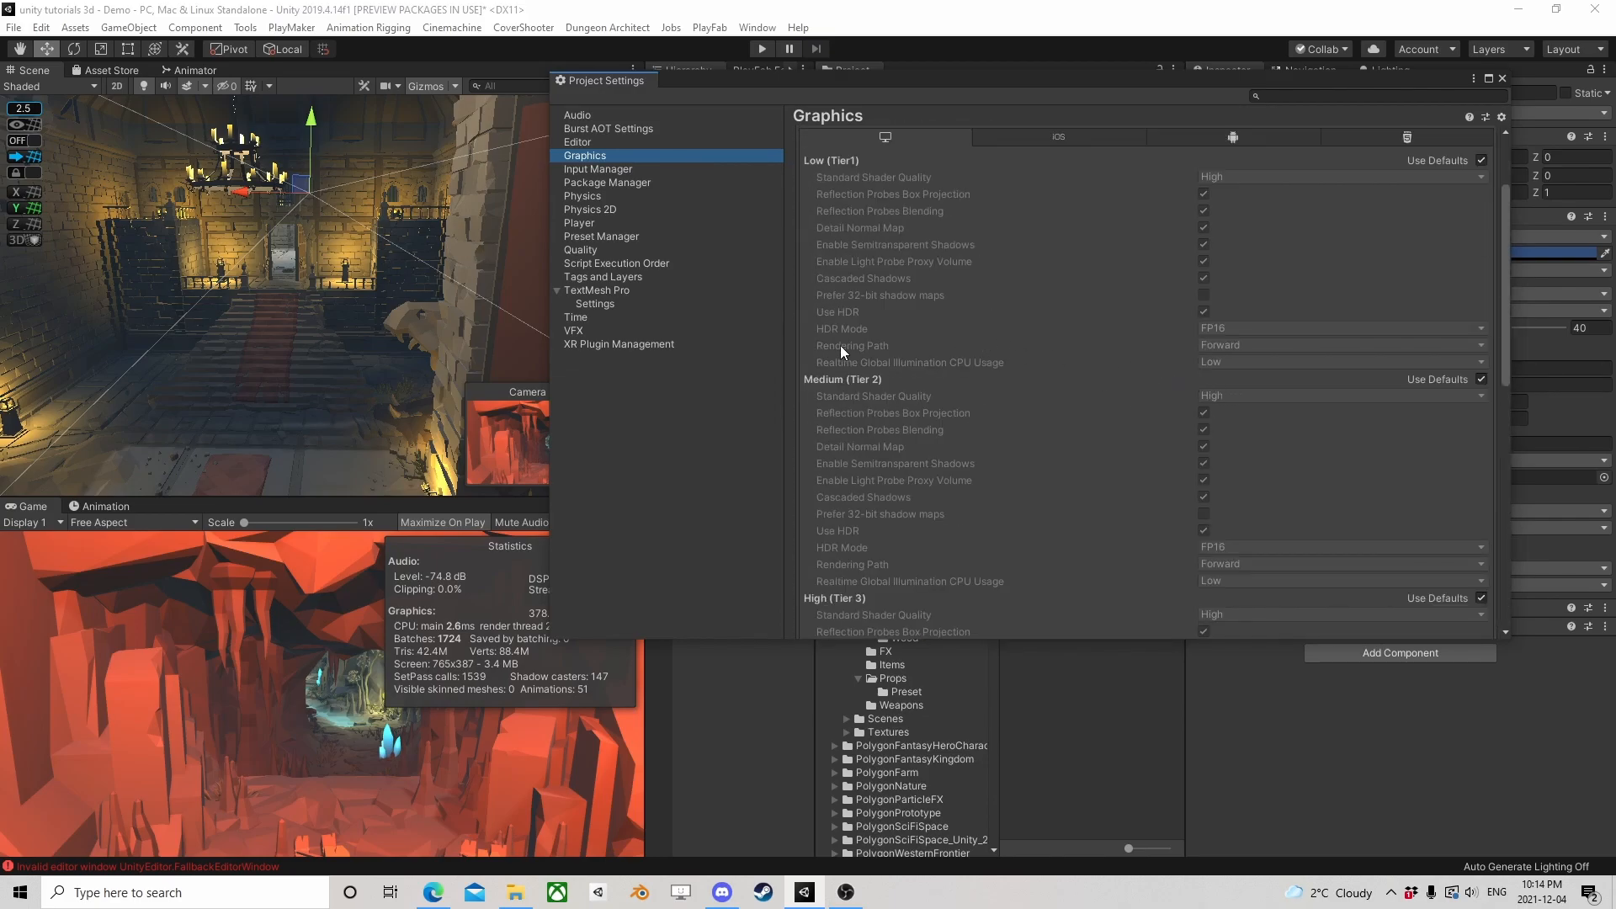
{"action": "left_click", "coordinate": [1501, 78]}
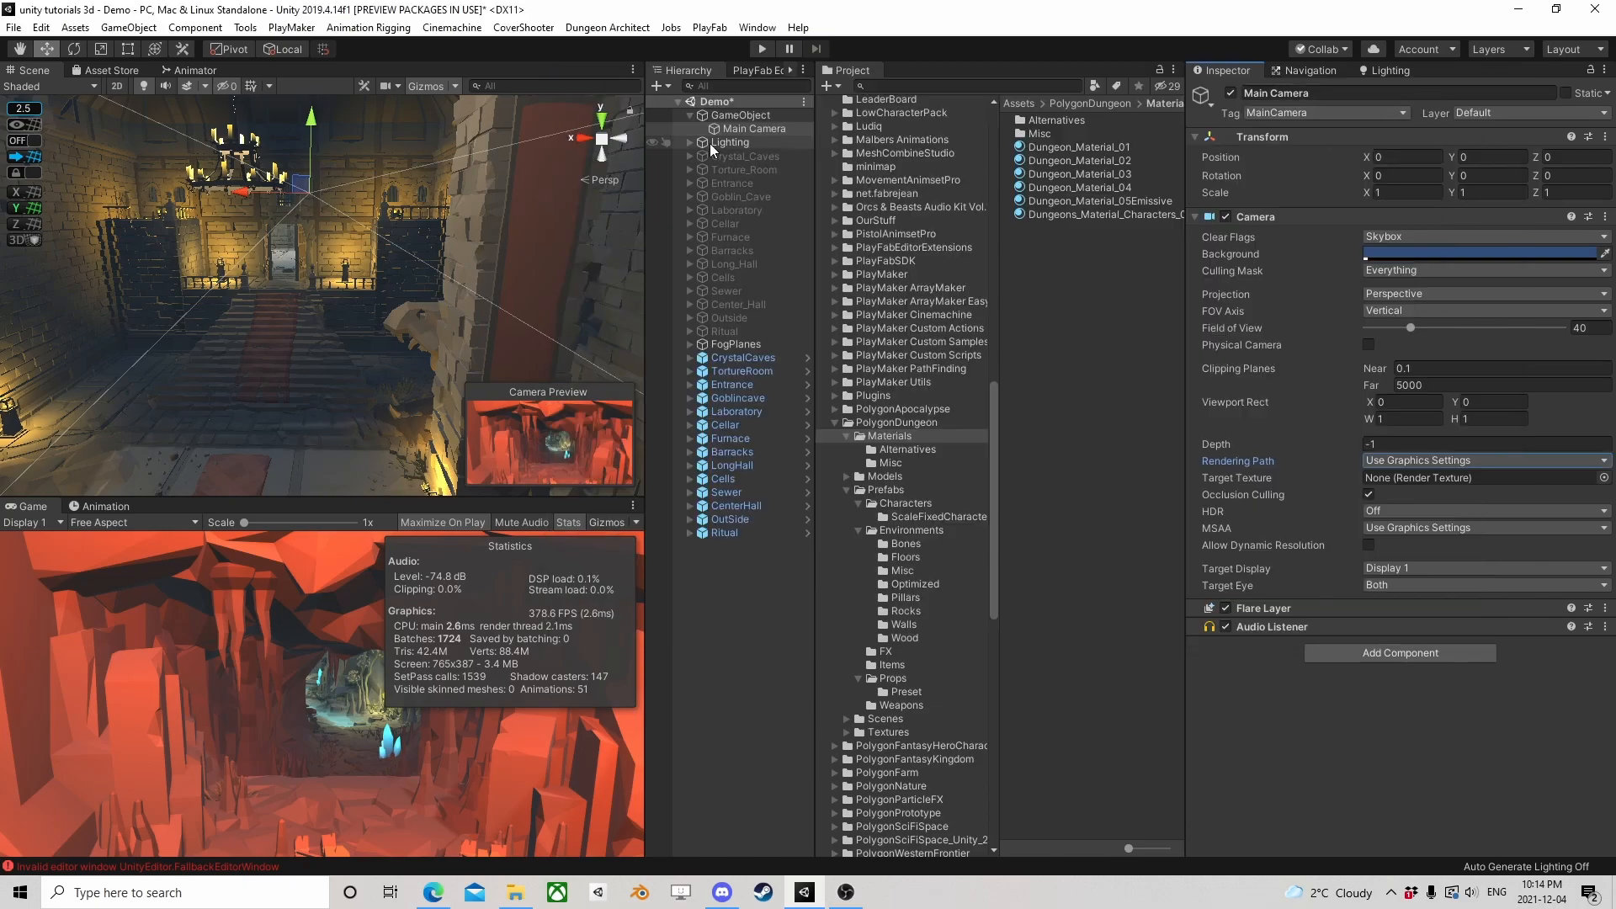
Compare Deferred and Forward as the Main Camera's Rendering Path, keep Deferred, and stop playback after checking it in play mode
{"action": "left_click", "coordinate": [1404, 461]}
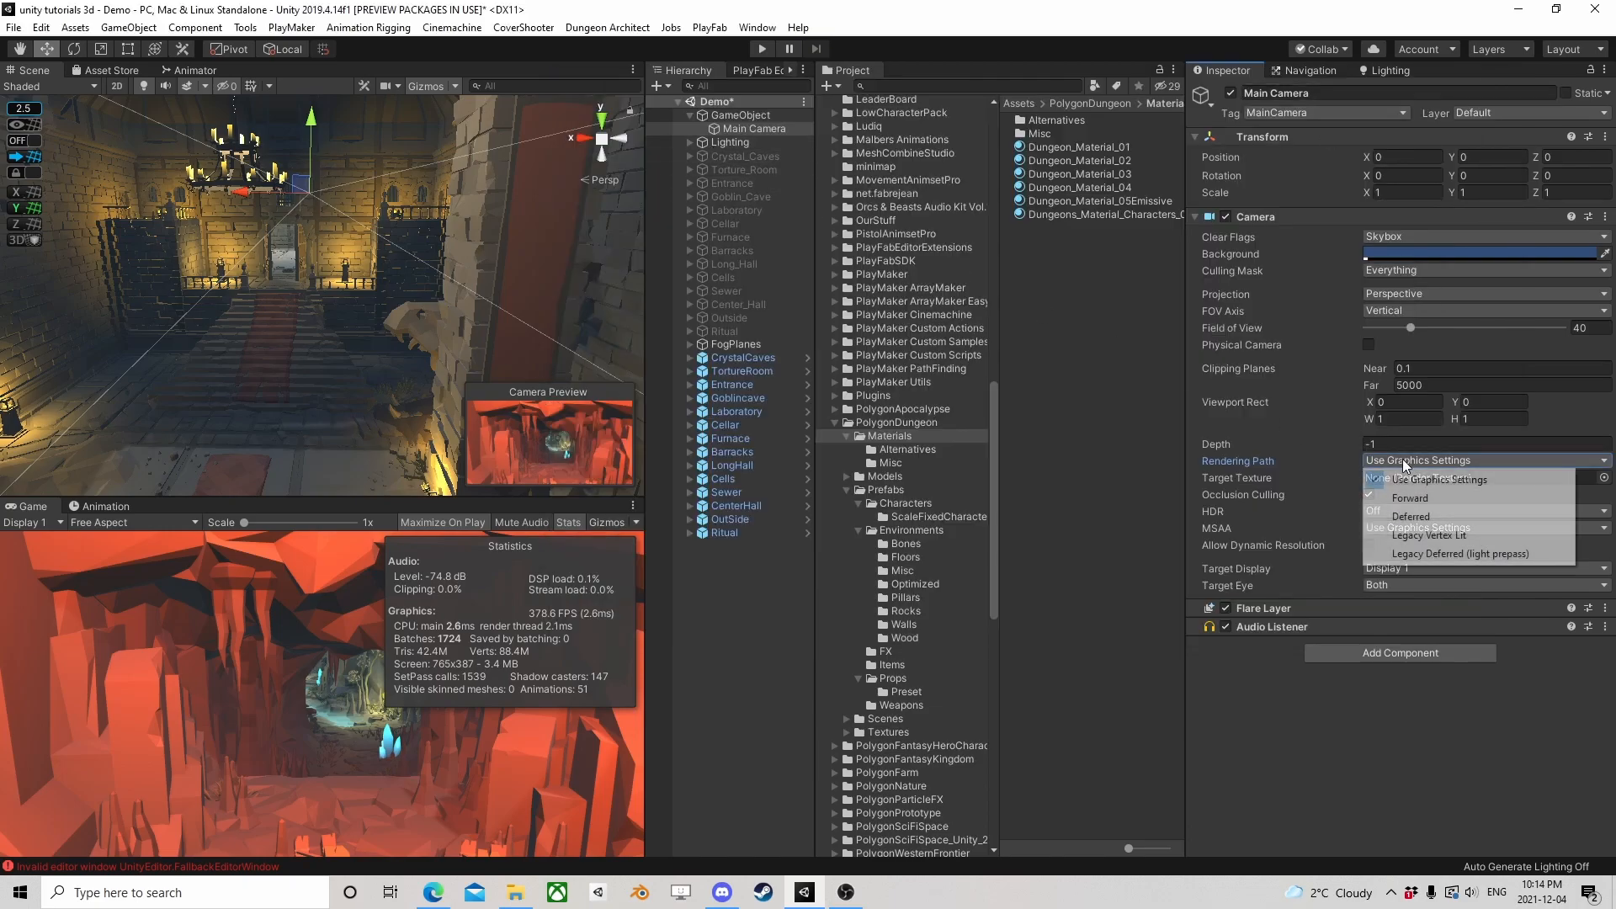
{"action": "left_click", "coordinate": [1431, 515]}
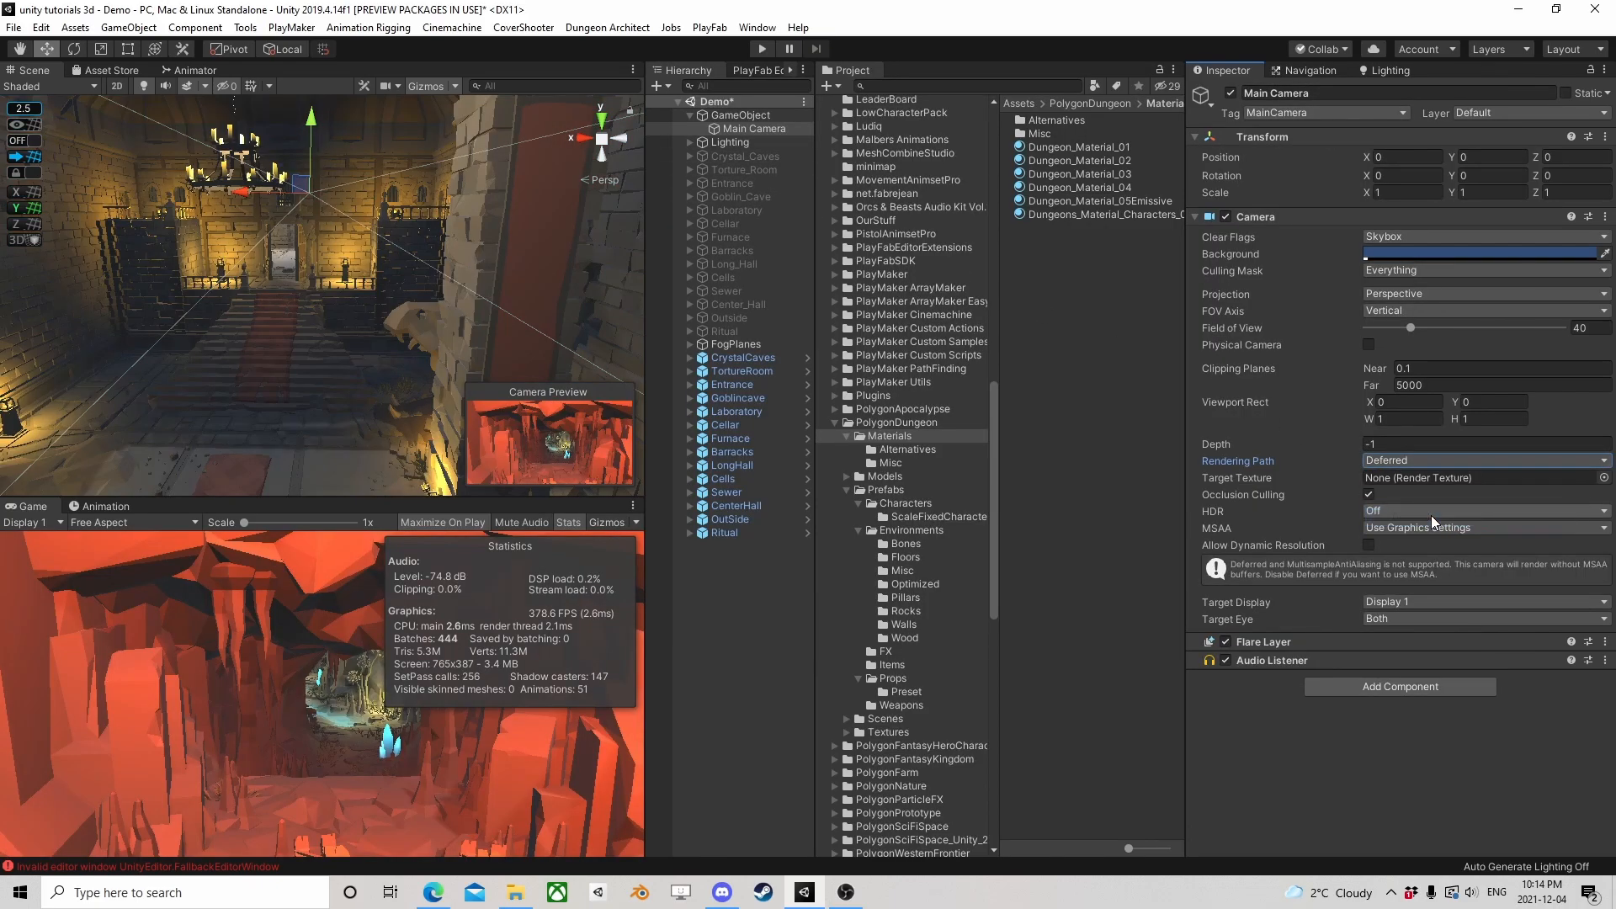
{"action": "left_click", "coordinate": [1384, 461]}
{"action": "left_click", "coordinate": [1406, 497]}
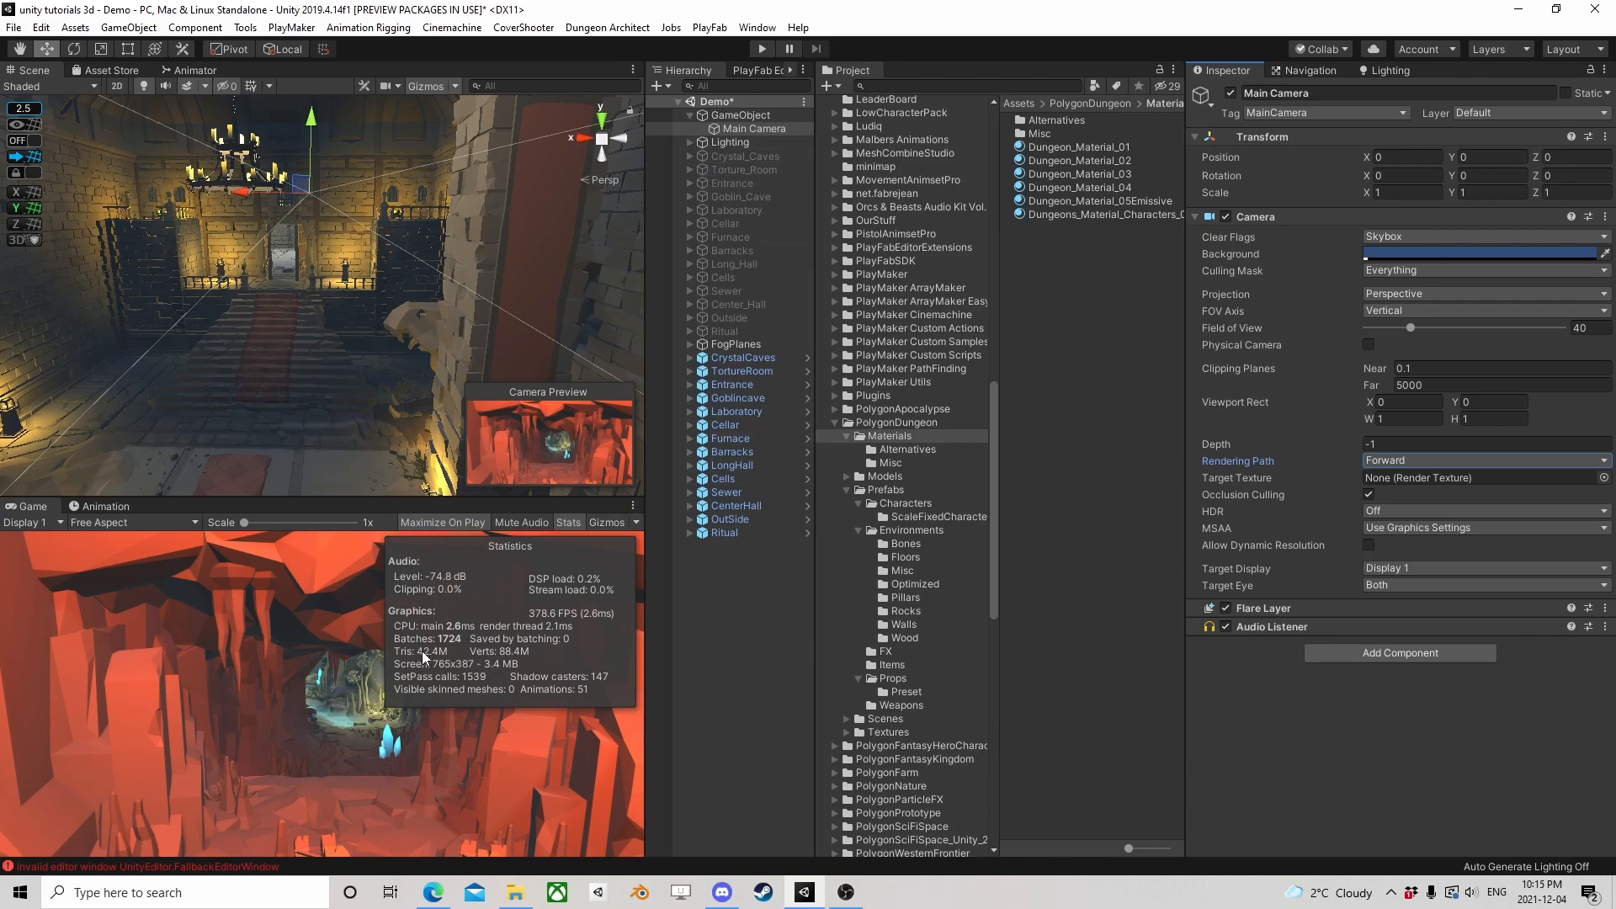
{"action": "left_click", "coordinate": [1409, 460]}
{"action": "left_click", "coordinate": [1421, 518]}
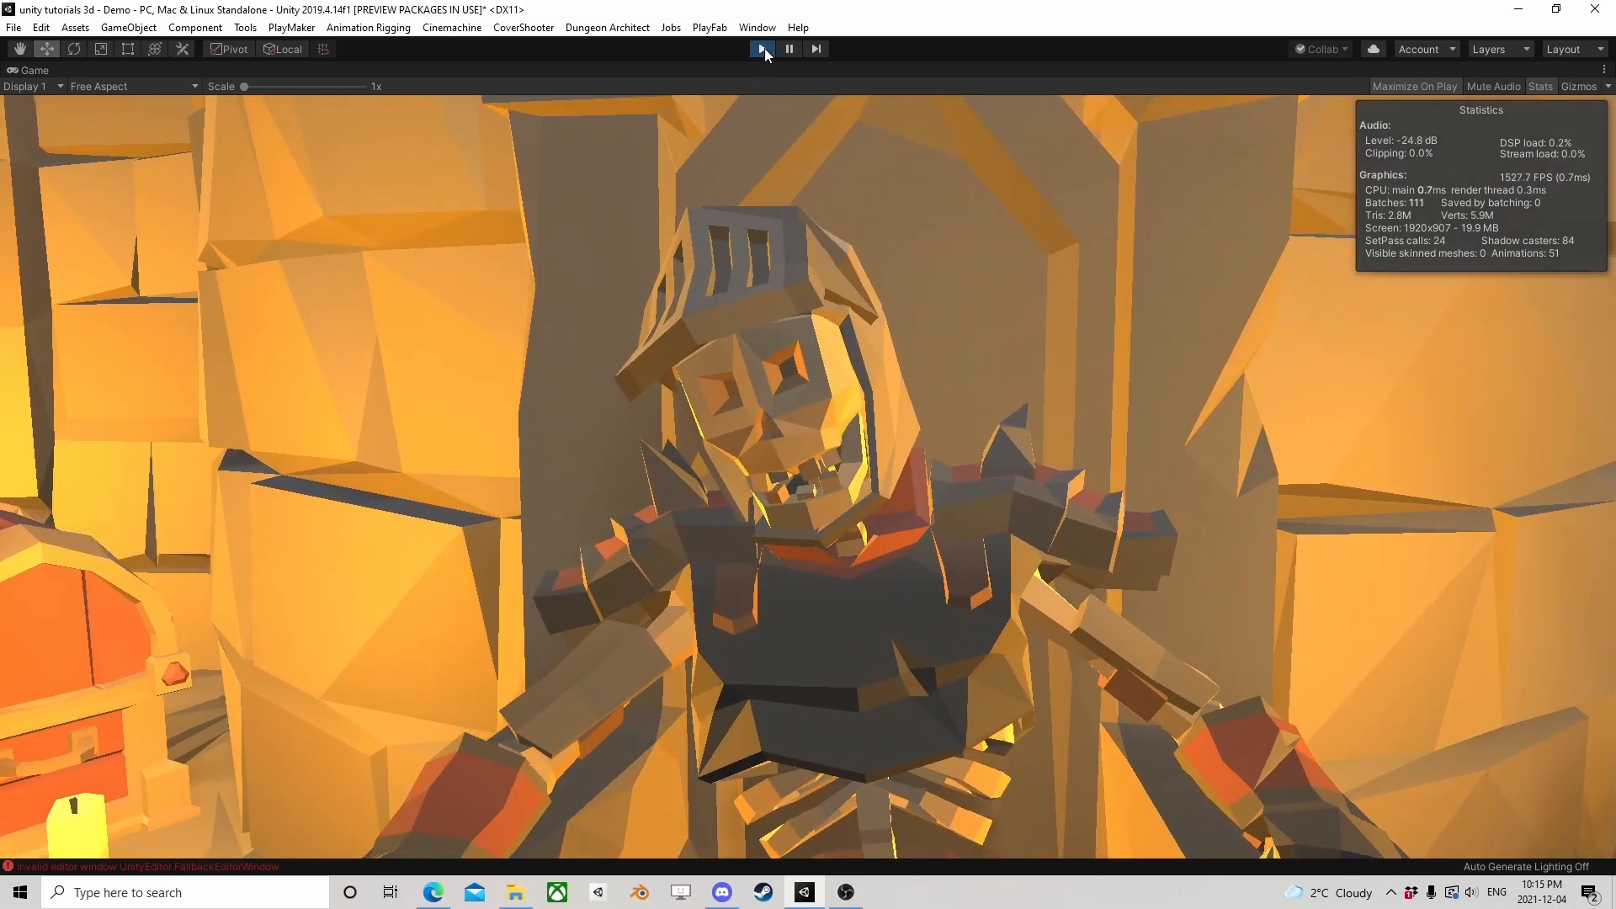
{"action": "left_click", "coordinate": [762, 48]}
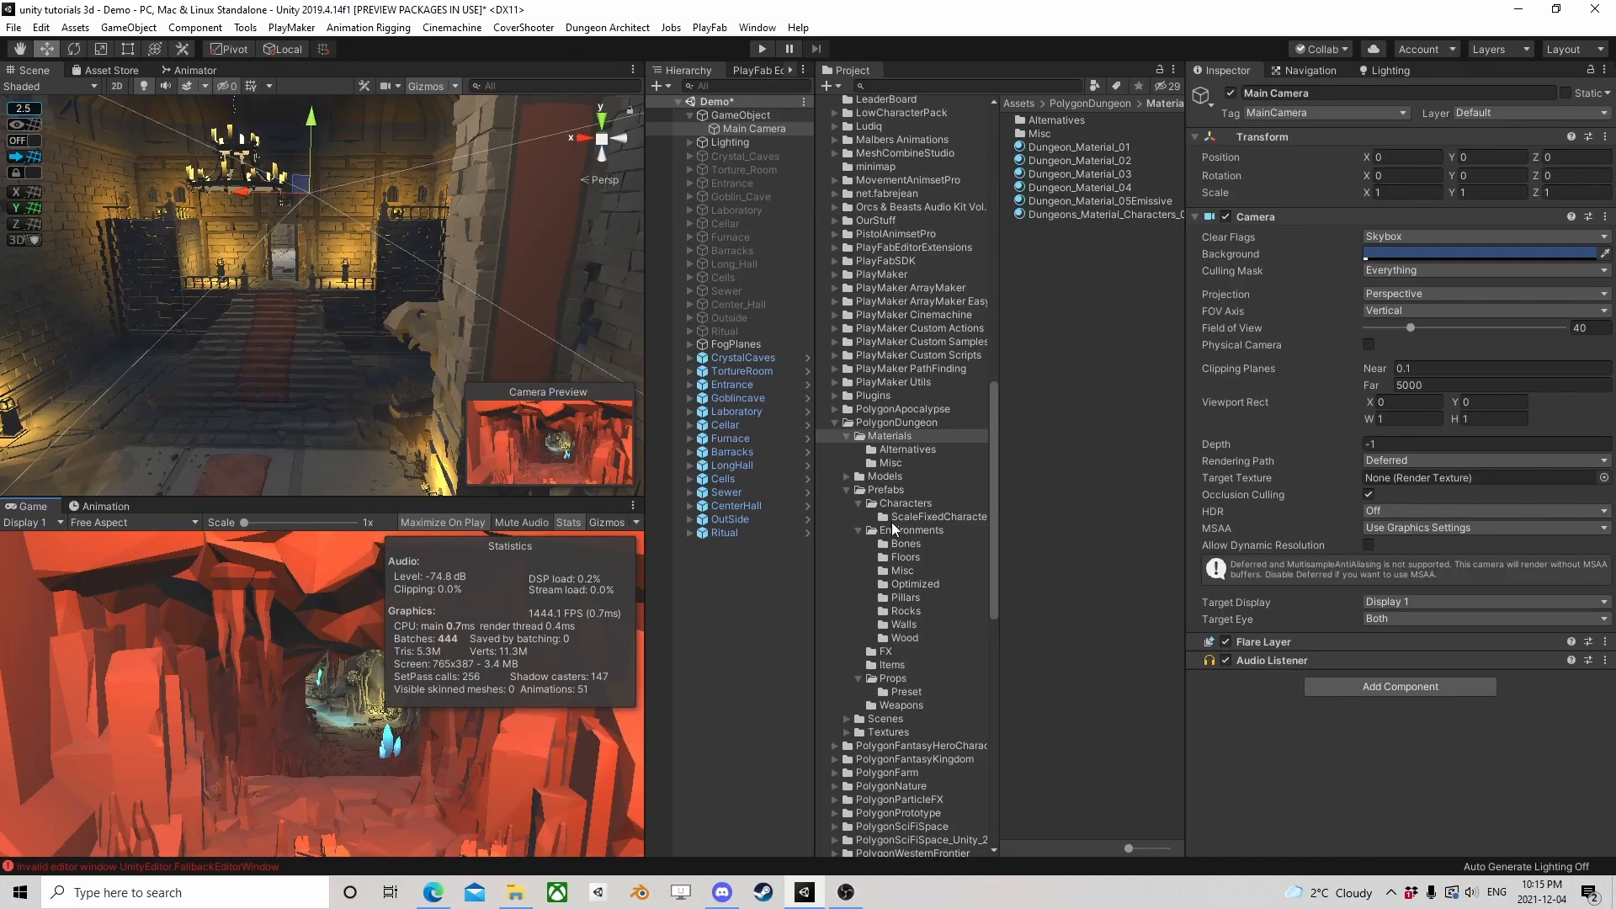
Deactivate the combined room prefabs from CrystalCaves to Ritual and activate the original rooms from Crystal_Caves to Ritual
{"action": "scroll", "coordinate": [396, 369], "scroll_direction": "down", "scroll_amount": 10}
{"action": "middle_click_drag", "start_coordinate": [307, 353], "coordinate": [221, 492]}
{"action": "right_click_drag", "start_coordinate": [324, 244], "coordinate": [332, 390]}
{"action": "scroll", "coordinate": [379, 249], "scroll_direction": "down", "scroll_amount": 8}
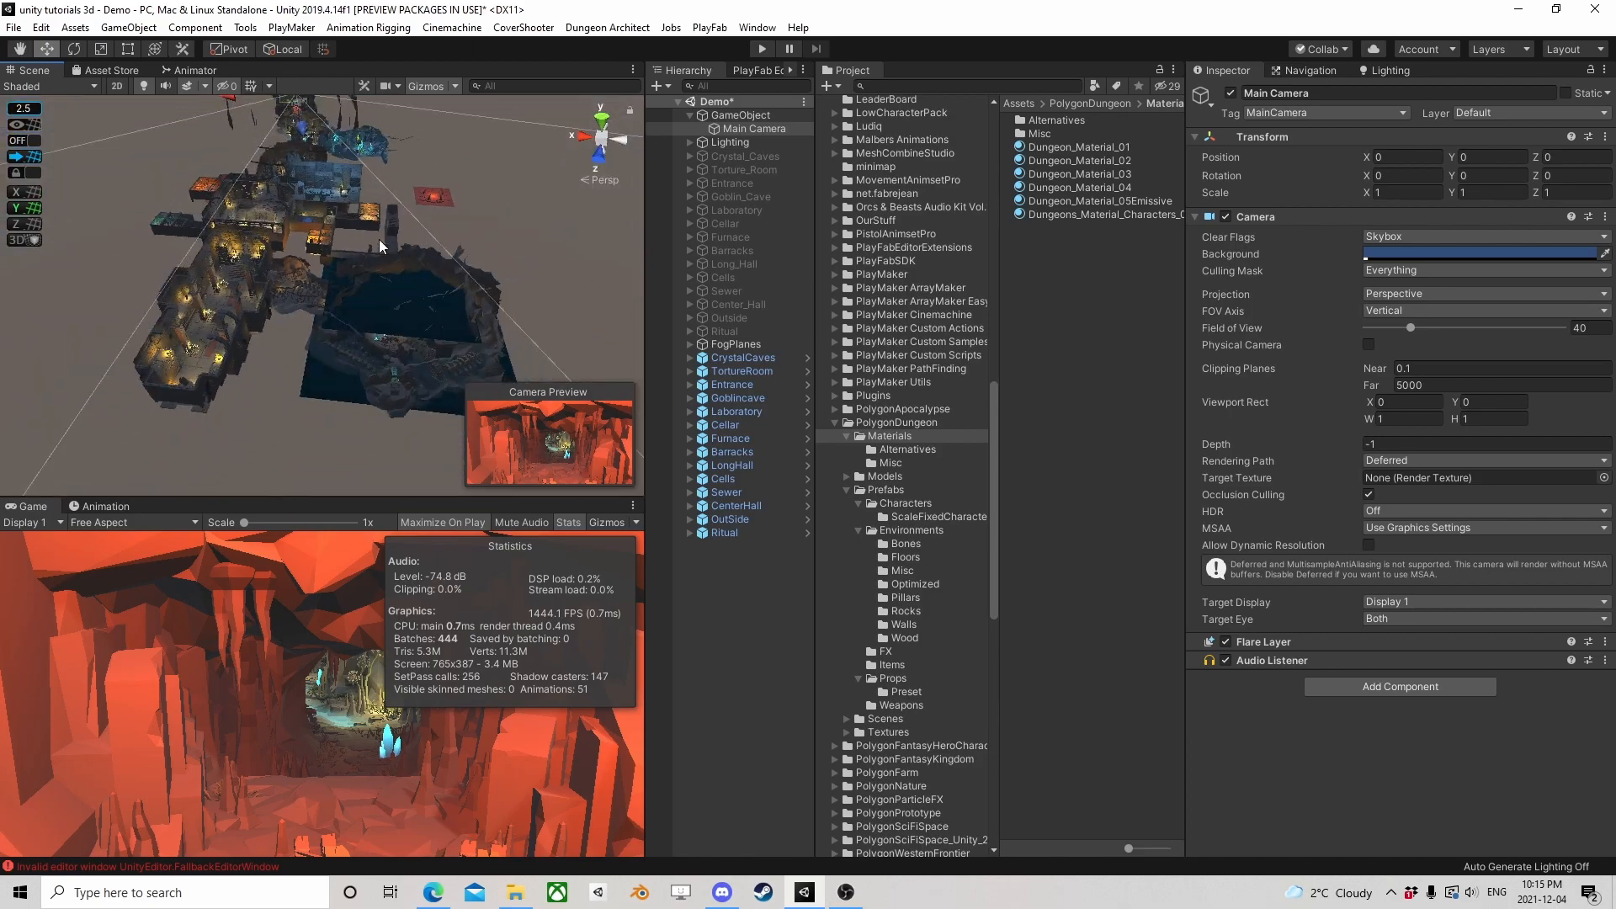
{"action": "middle_click_drag", "start_coordinate": [385, 170], "coordinate": [368, 282]}
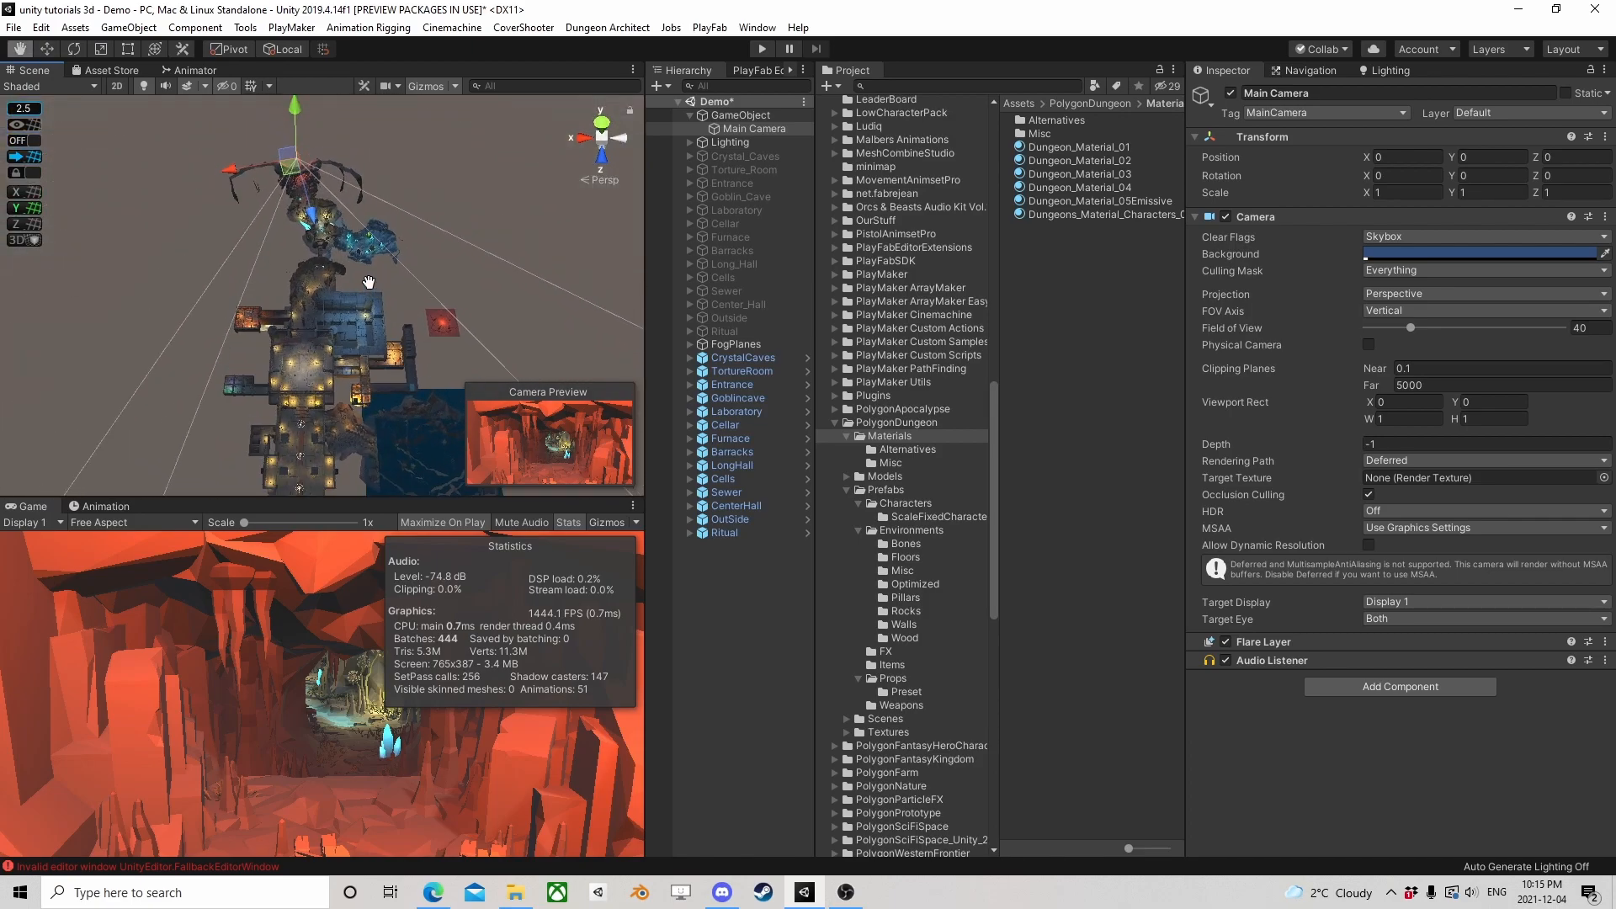
{"action": "left_click", "coordinate": [765, 361]}
{"action": "left_click", "coordinate": [734, 528], "text": "shift"}
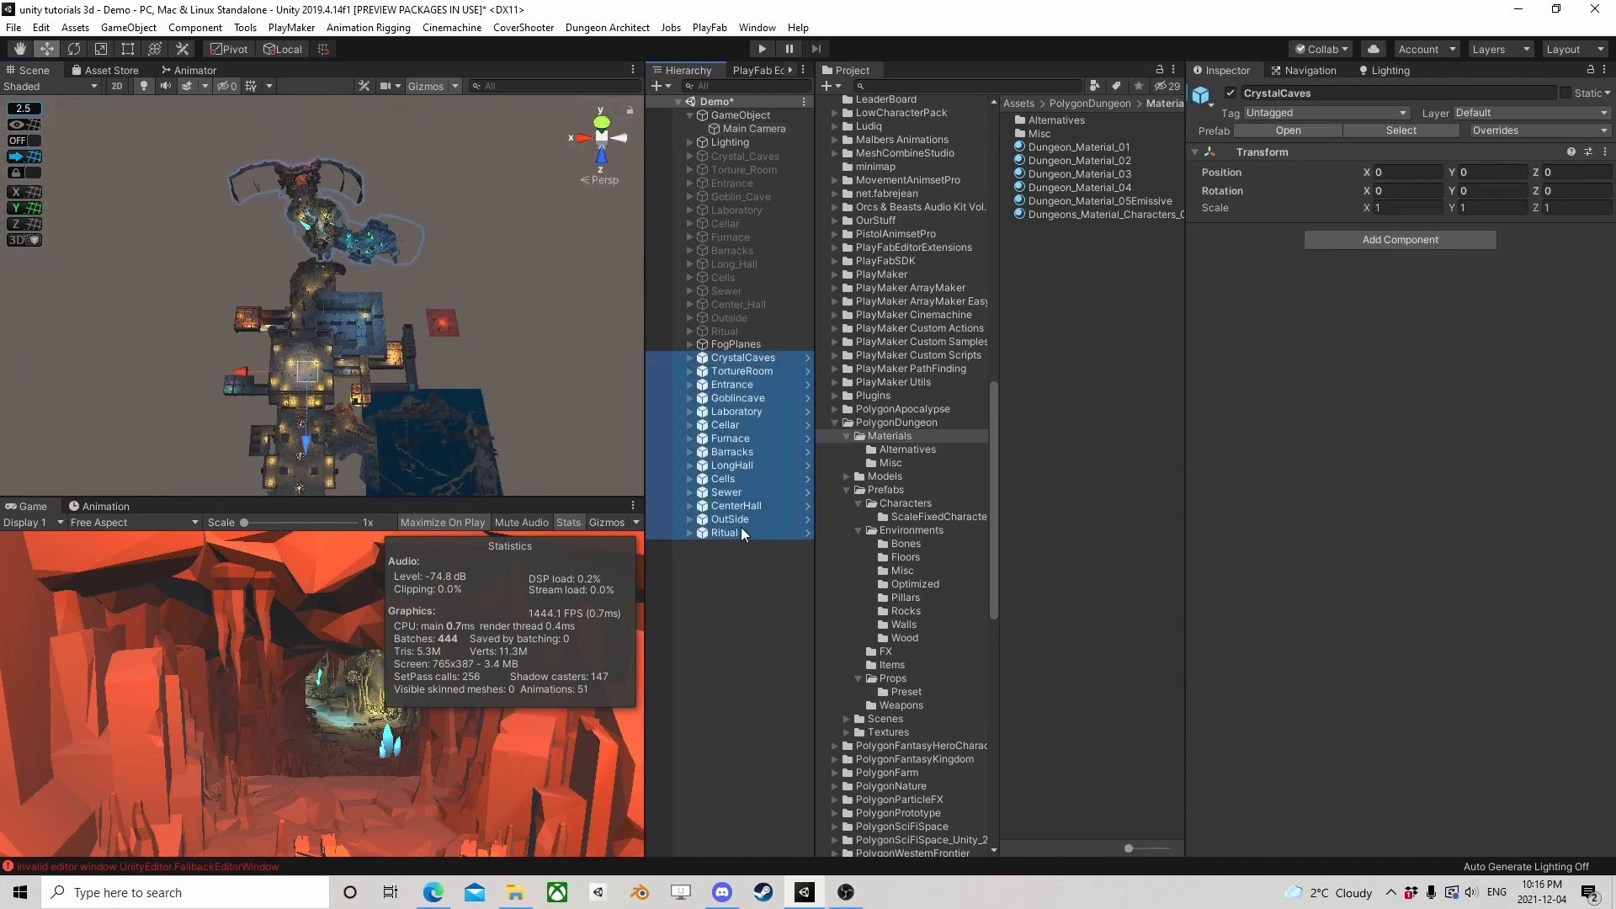
{"action": "left_click", "coordinate": [1231, 93]}
{"action": "left_click", "coordinate": [750, 333]}
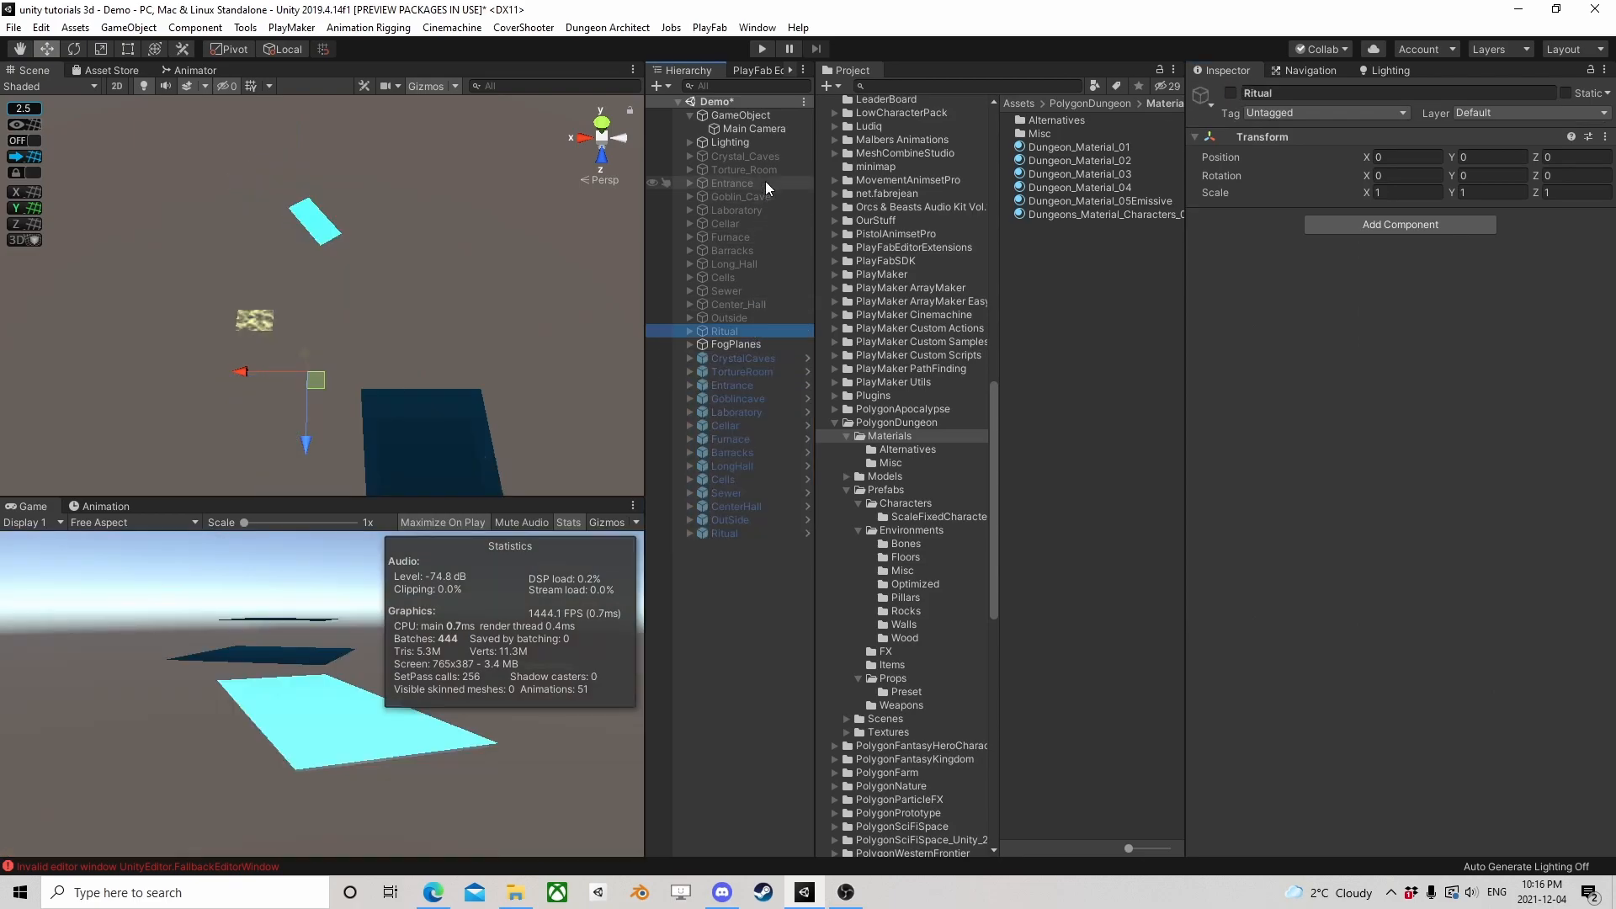
{"action": "left_click", "coordinate": [752, 153], "text": "shift"}
{"action": "left_click", "coordinate": [1231, 92]}
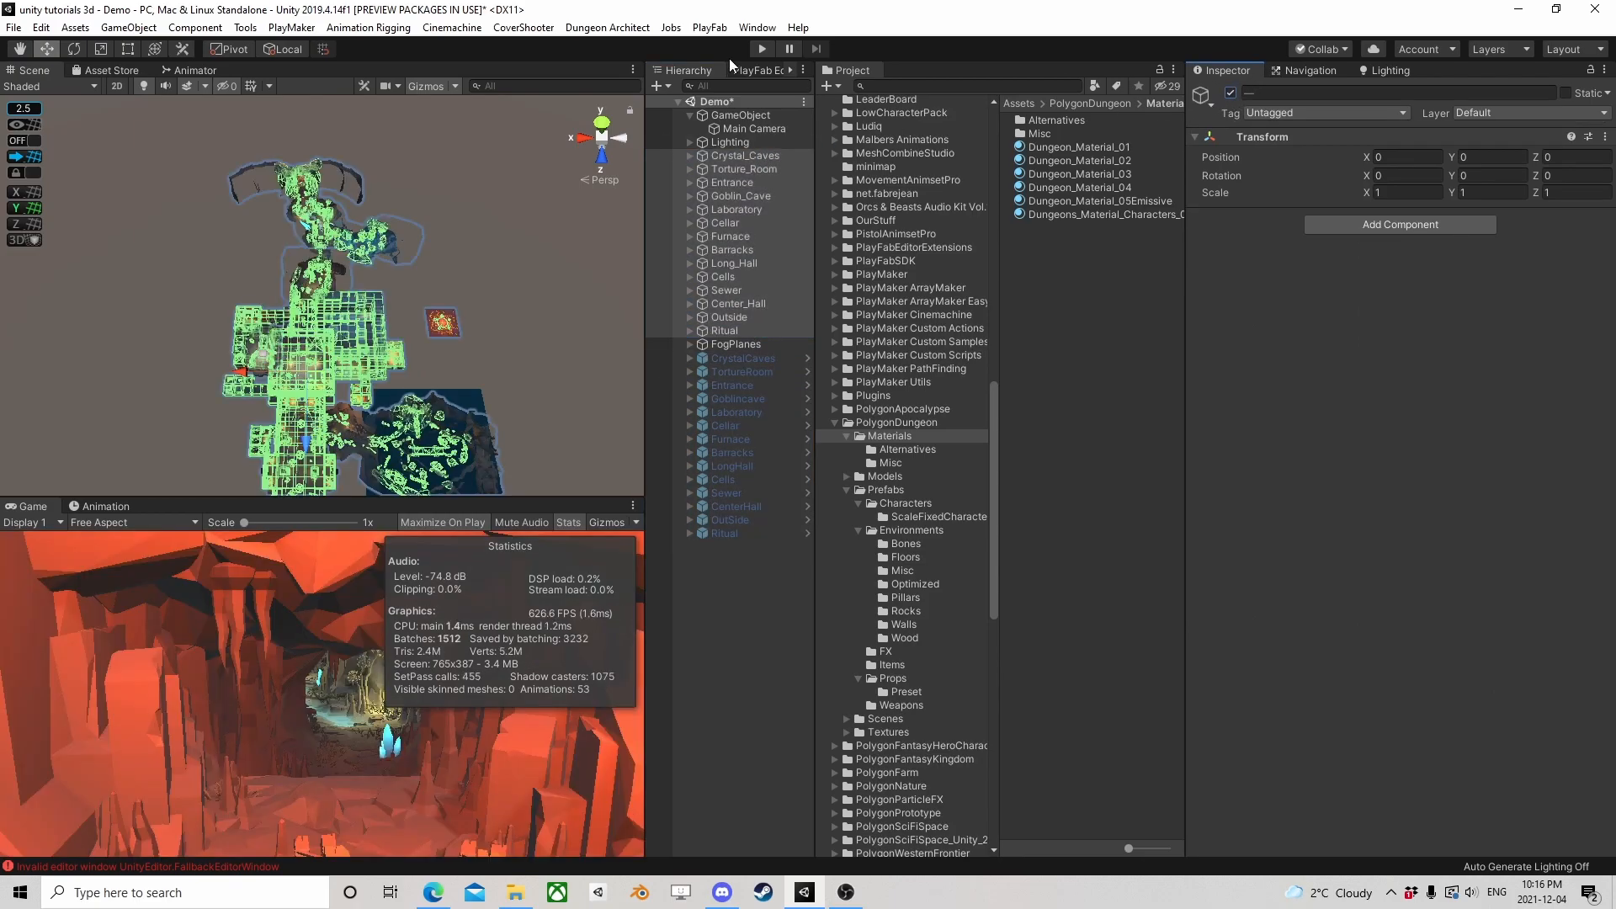
Run the scene in play mode with the original rooms to check its rendering statistics, and stop playback
{"action": "left_click", "coordinate": [1078, 148]}
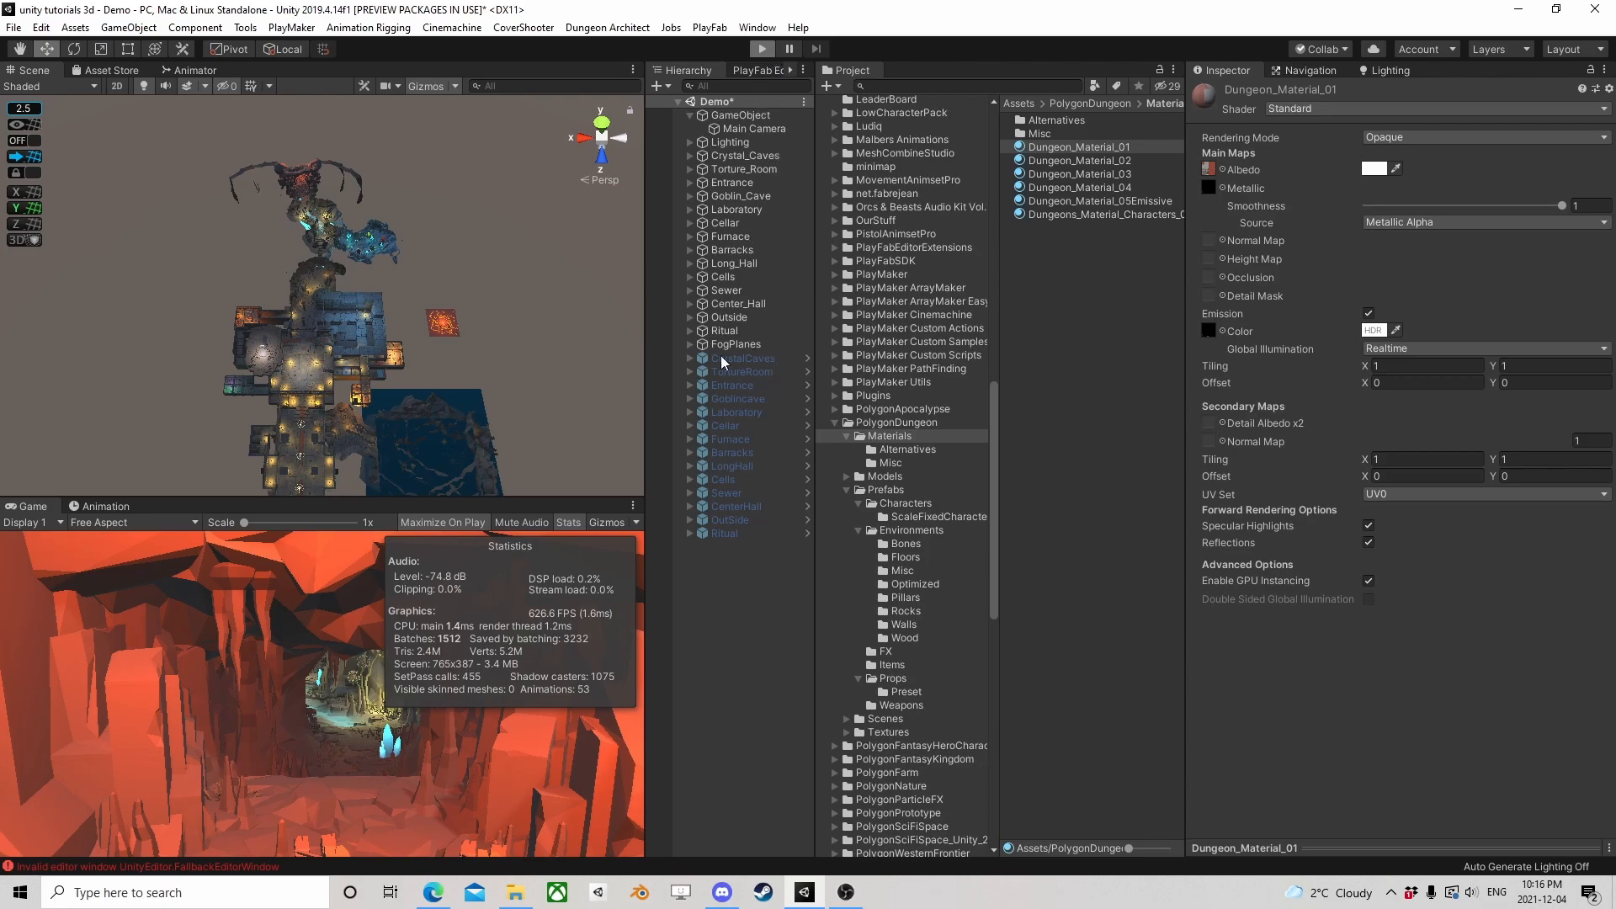
{"action": "key", "text": "ctrl+p"}
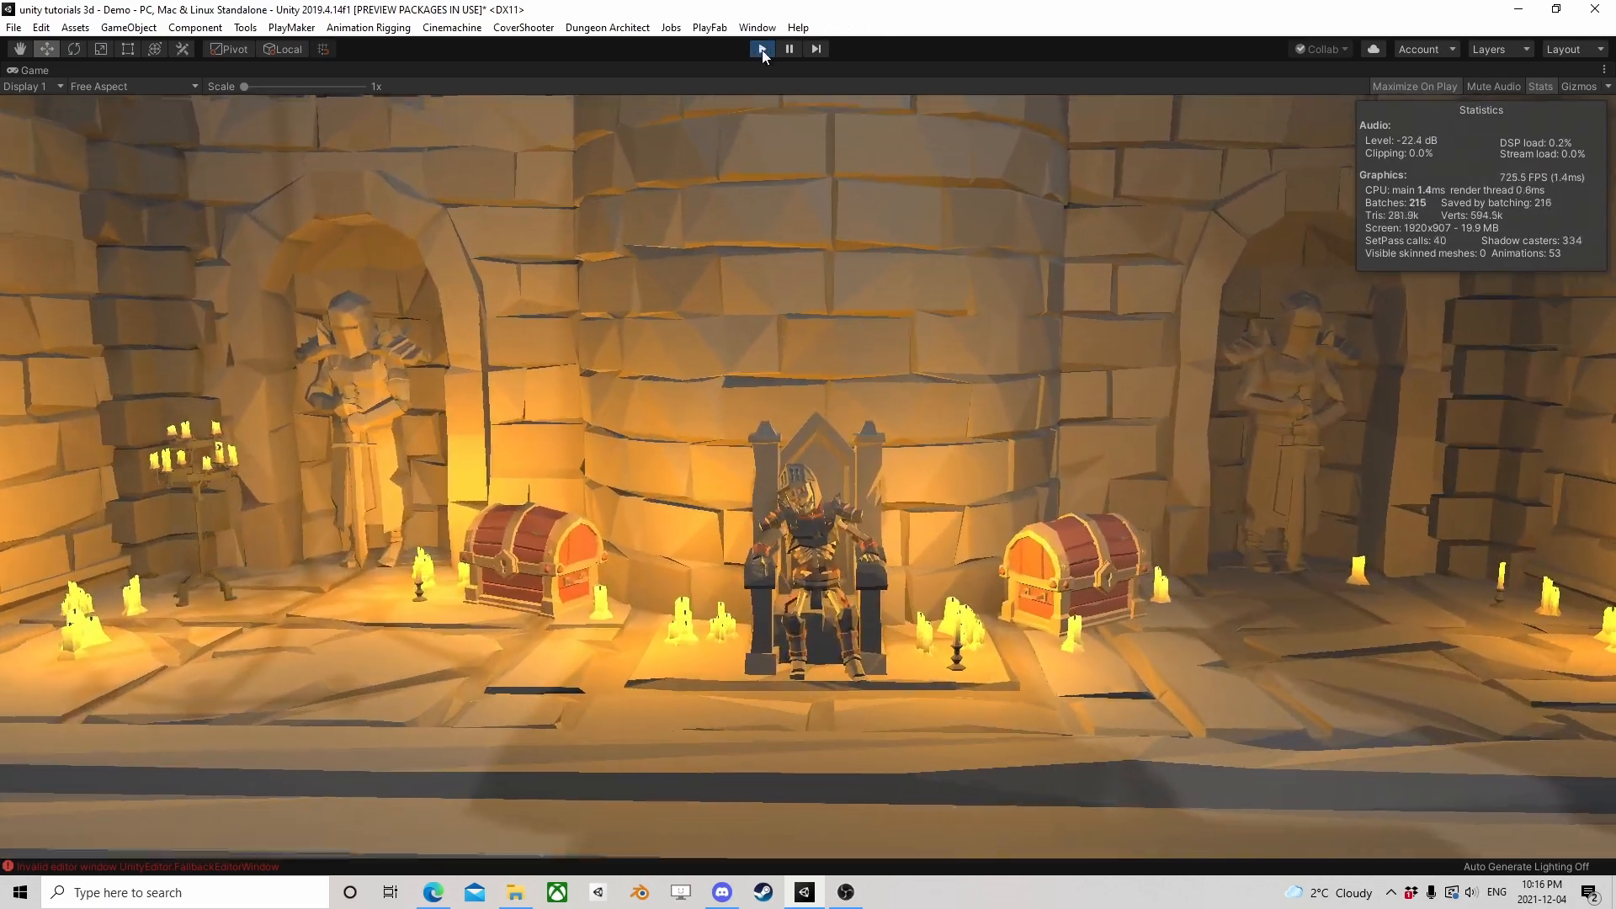
{"action": "left_click", "coordinate": [761, 49]}
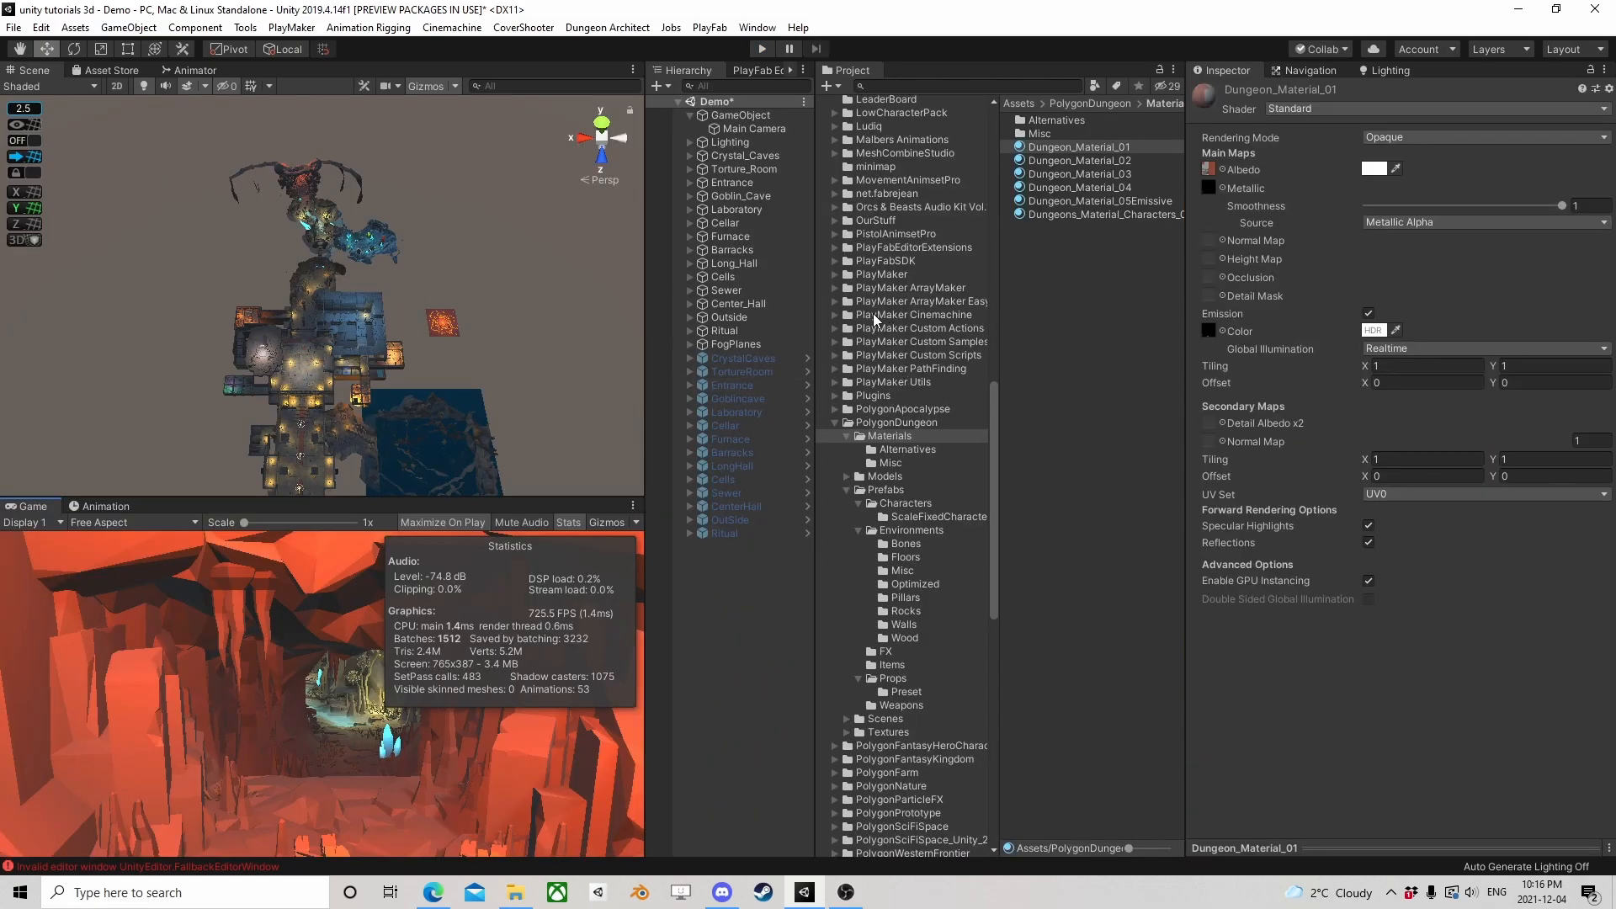
Deactivate the original rooms from Crystal_Caves to Ritual again and reactivate the combined room prefabs from CrystalCaves to Ritual
{"action": "left_click", "coordinate": [756, 334]}
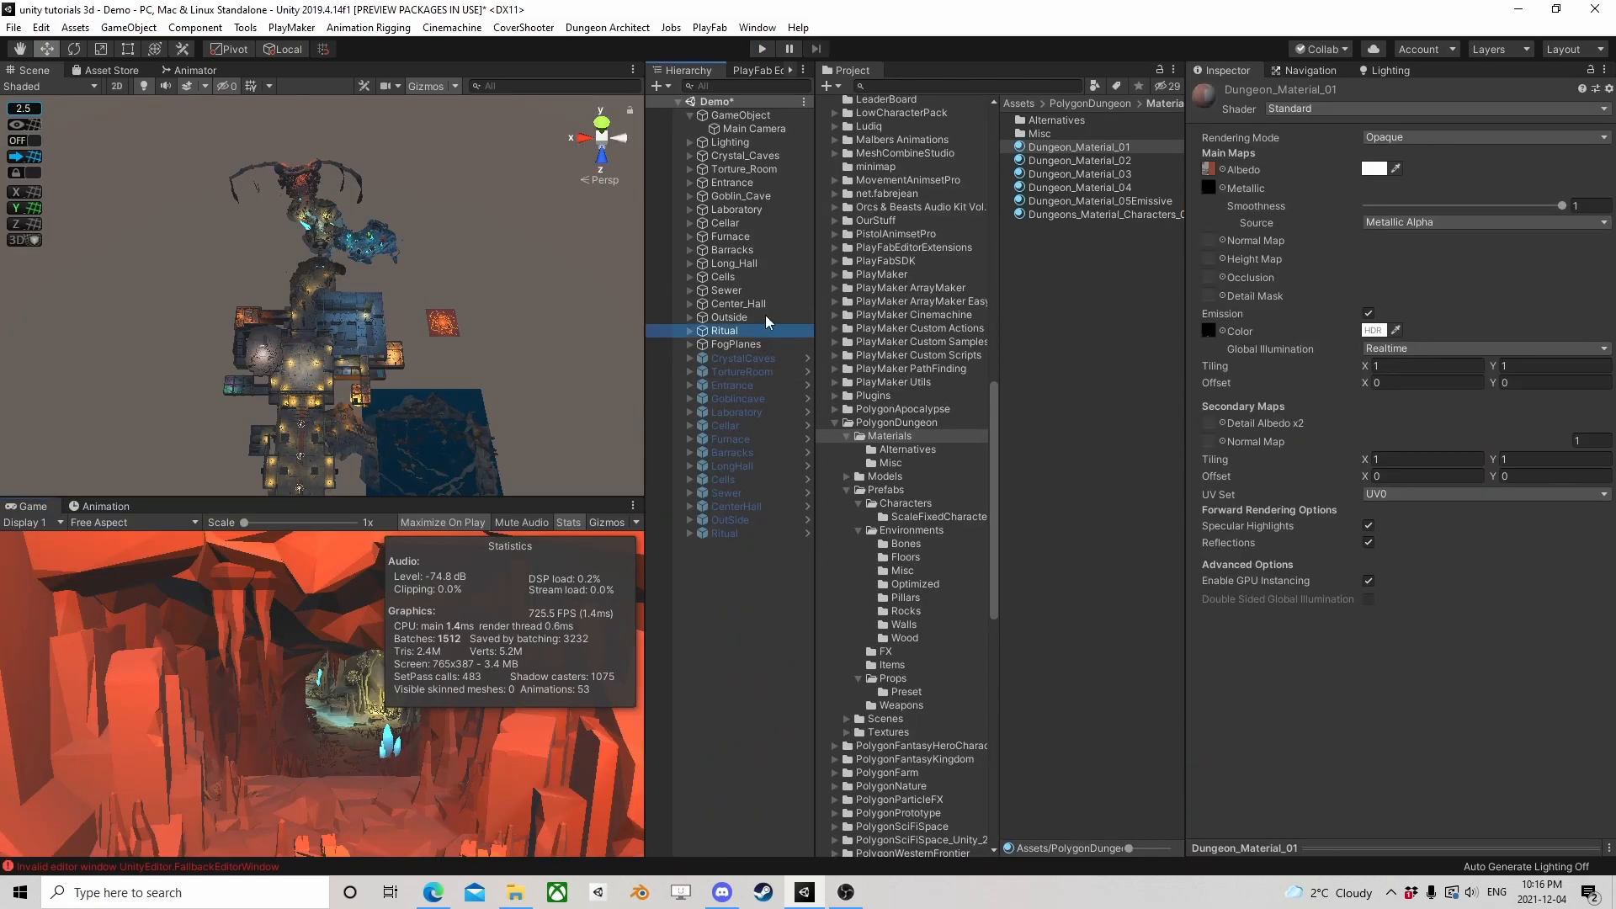
{"action": "left_click", "coordinate": [746, 155], "text": "shift"}
{"action": "left_click", "coordinate": [1230, 92]}
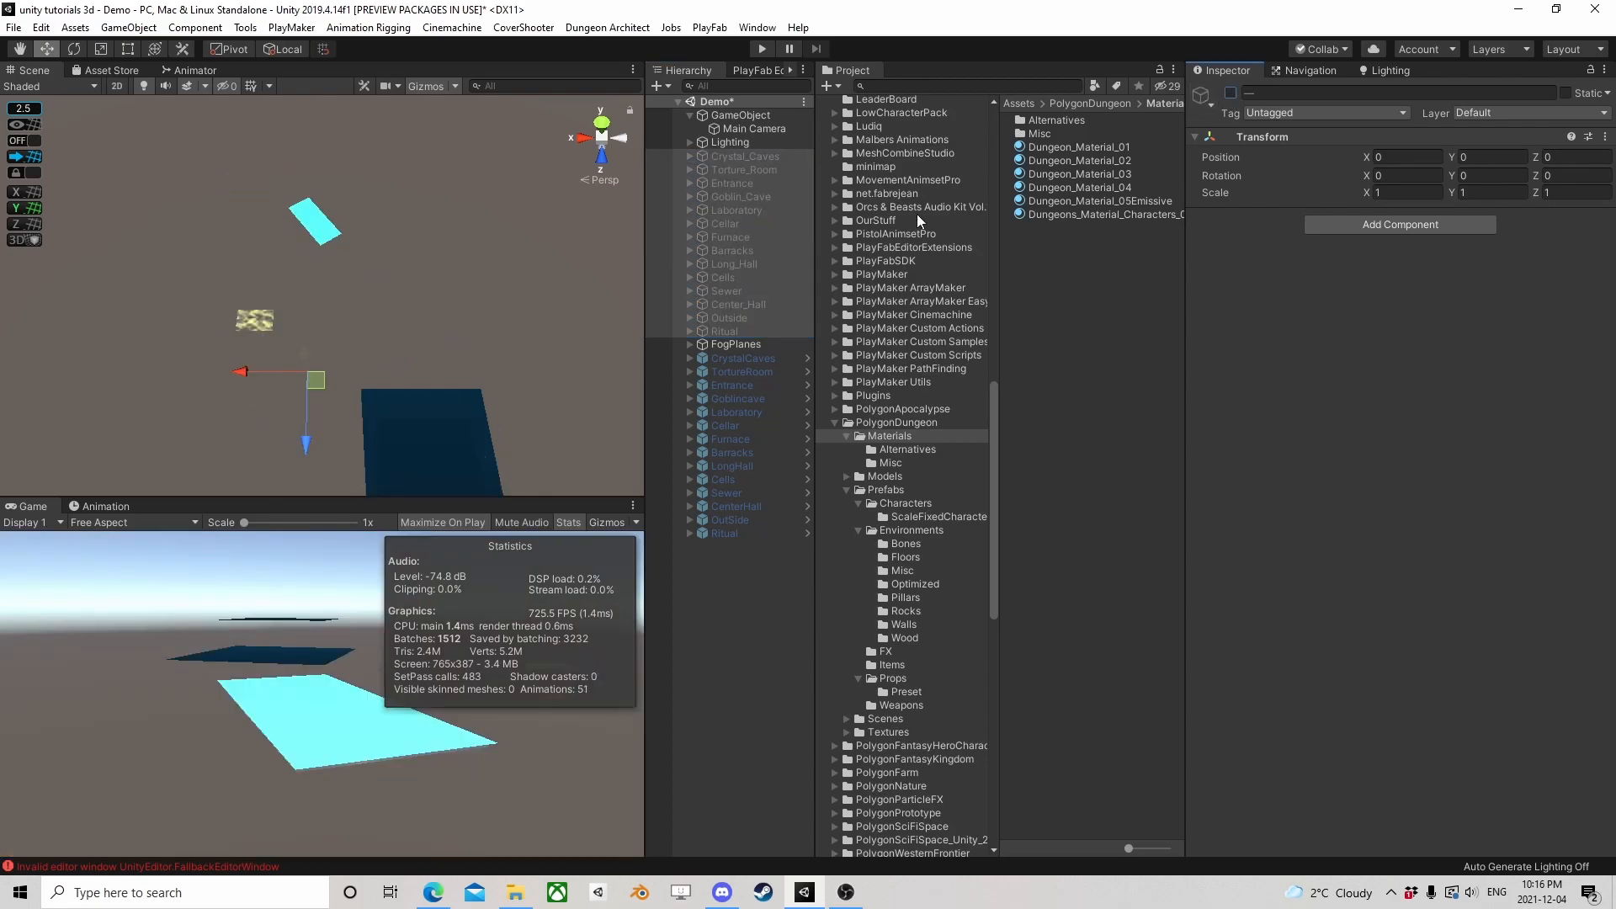
{"action": "left_click", "coordinate": [742, 359]}
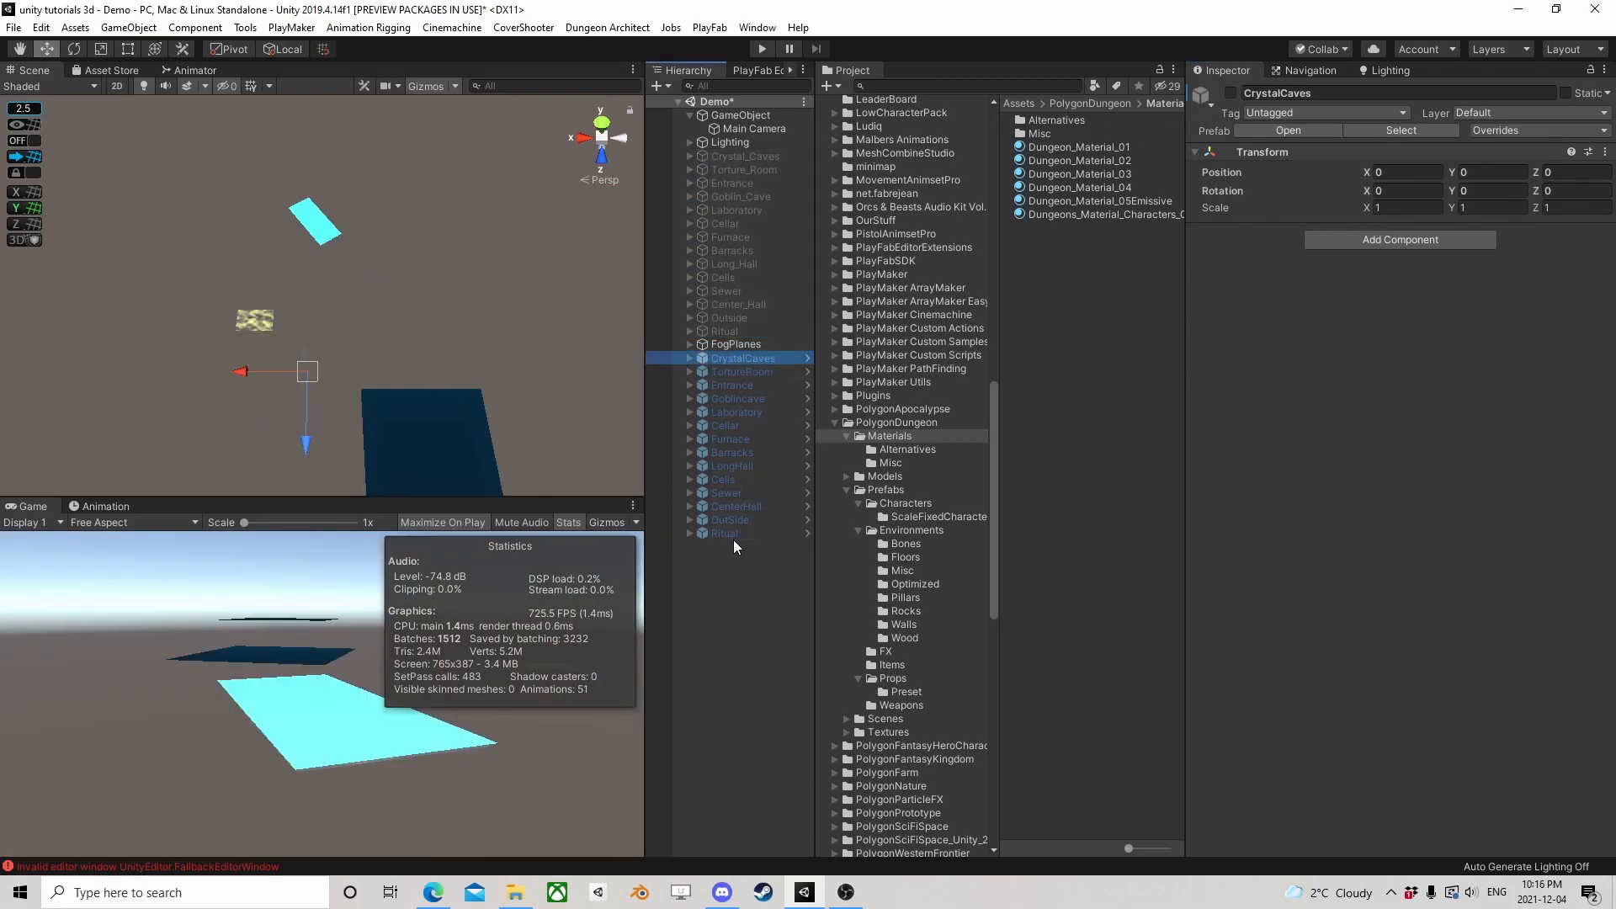
{"action": "left_click", "coordinate": [734, 540]}
{"action": "left_click", "coordinate": [736, 532]}
{"action": "left_click", "coordinate": [770, 364], "text": "shift"}
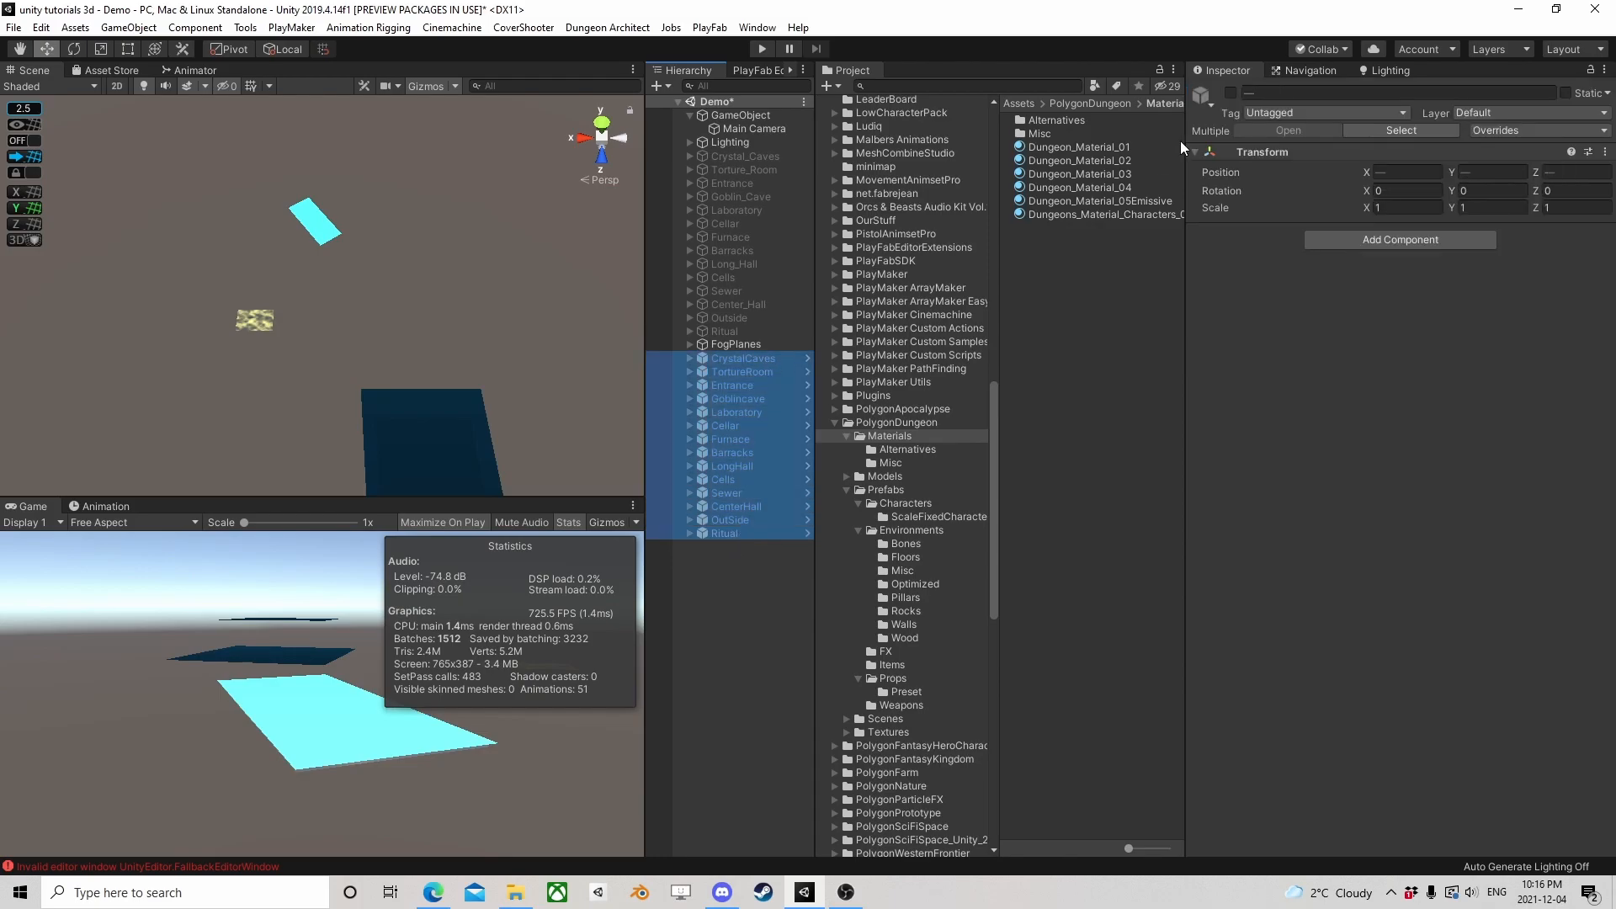
{"action": "left_click", "coordinate": [1229, 92]}
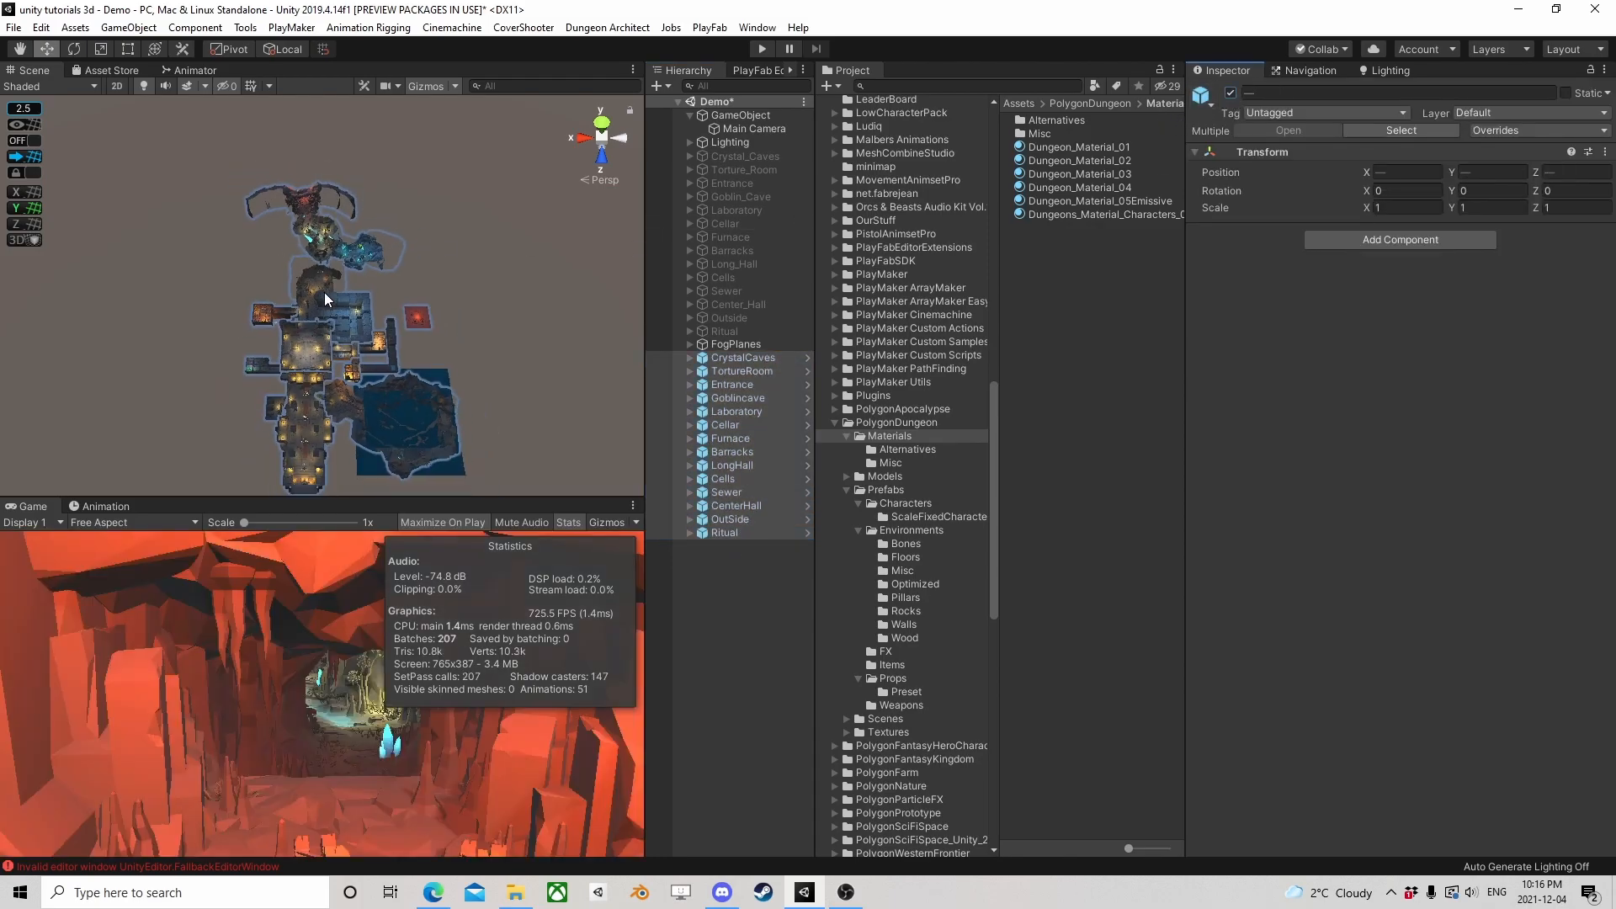
{"action": "scroll", "coordinate": [326, 275], "scroll_direction": "up", "scroll_amount": 7}
{"action": "middle_click_drag", "start_coordinate": [254, 202], "coordinate": [361, 327]}
{"action": "scroll", "coordinate": [442, 389], "scroll_direction": "up", "scroll_amount": 2}
{"action": "right_click_drag", "start_coordinate": [442, 389], "coordinate": [357, 240]}
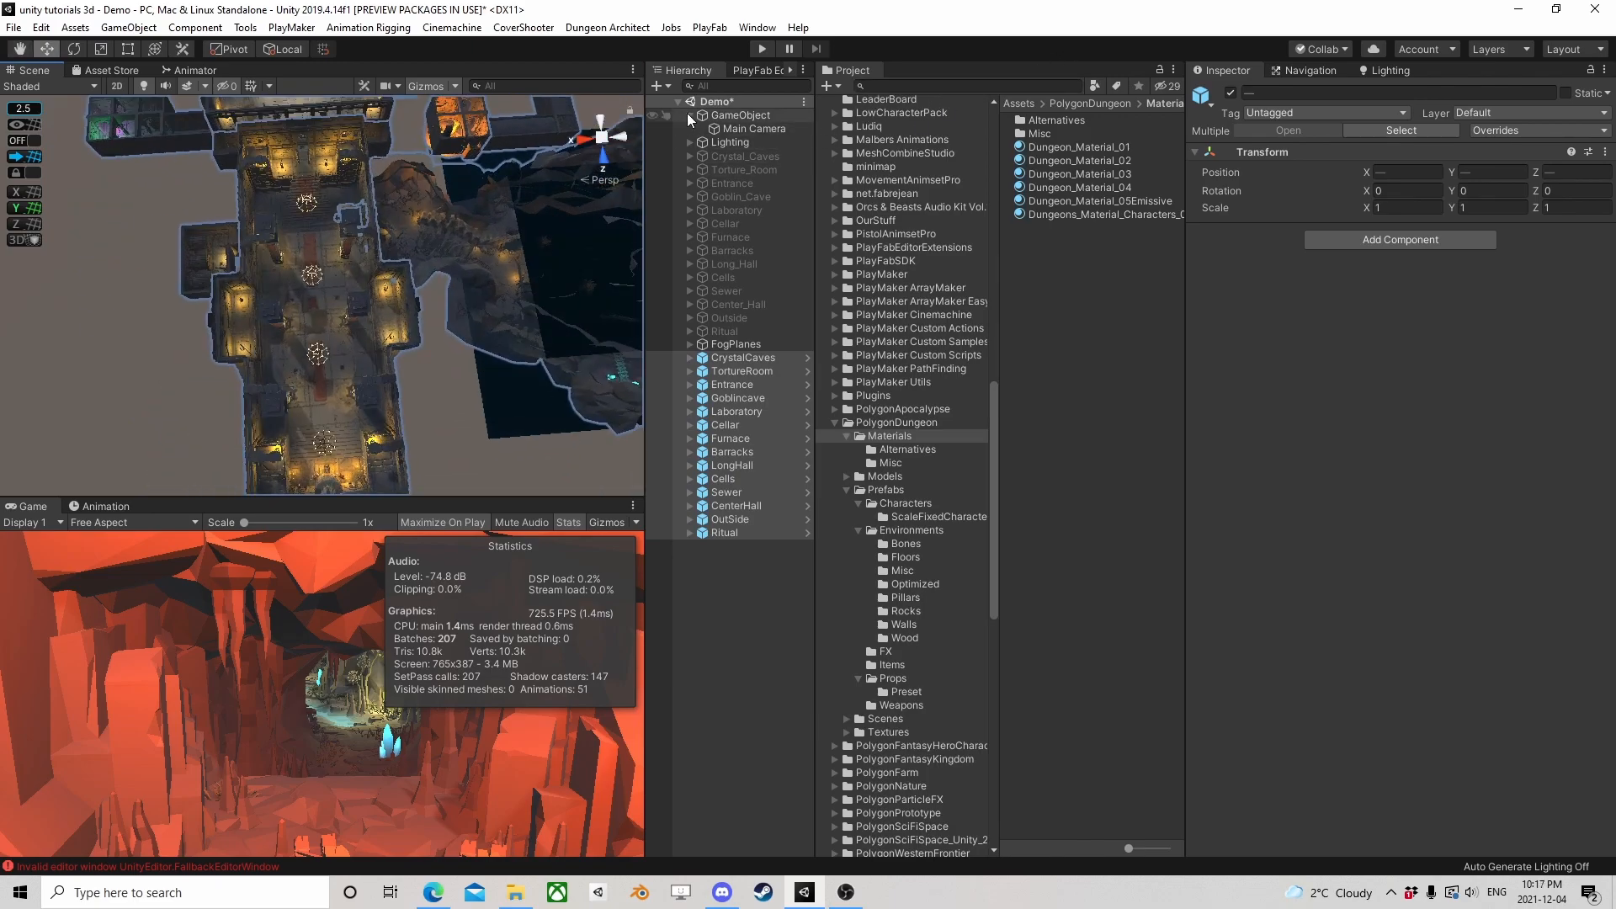
{"action": "left_click", "coordinate": [689, 116]}
{"action": "left_click", "coordinate": [707, 569]}
{"action": "right_click", "coordinate": [691, 552]}
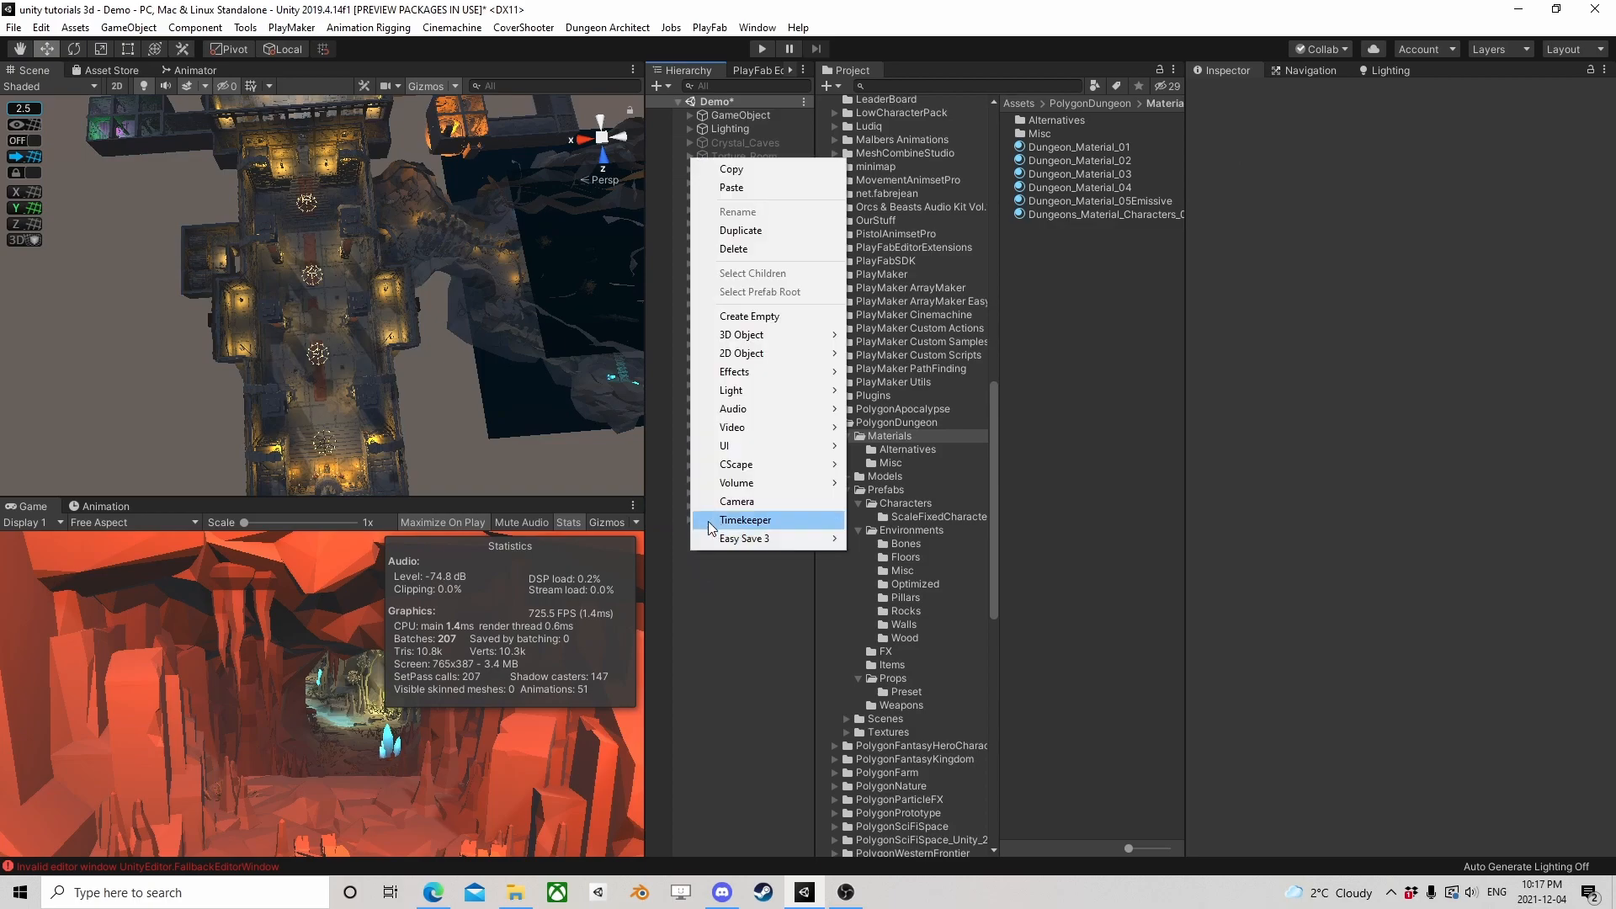
{"action": "left_click", "coordinate": [717, 627]}
{"action": "left_click", "coordinate": [1378, 72]}
{"action": "left_click", "coordinate": [1229, 72]}
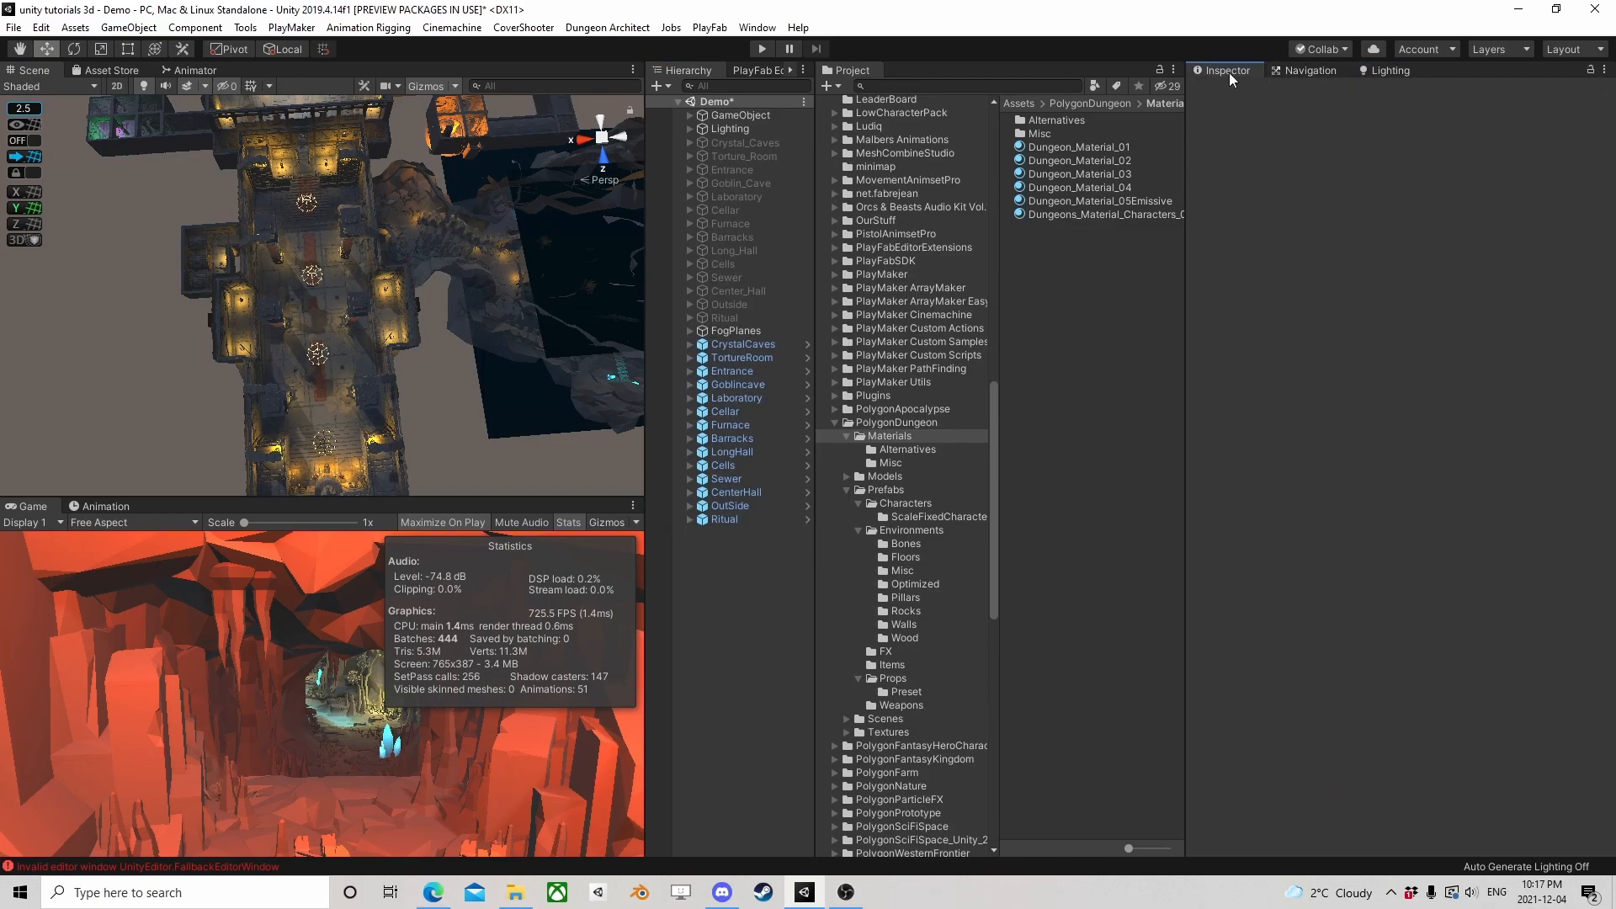
Open the Occlusion Culling window and create a new Occlusion Area in the scene
{"action": "left_click", "coordinate": [757, 27]}
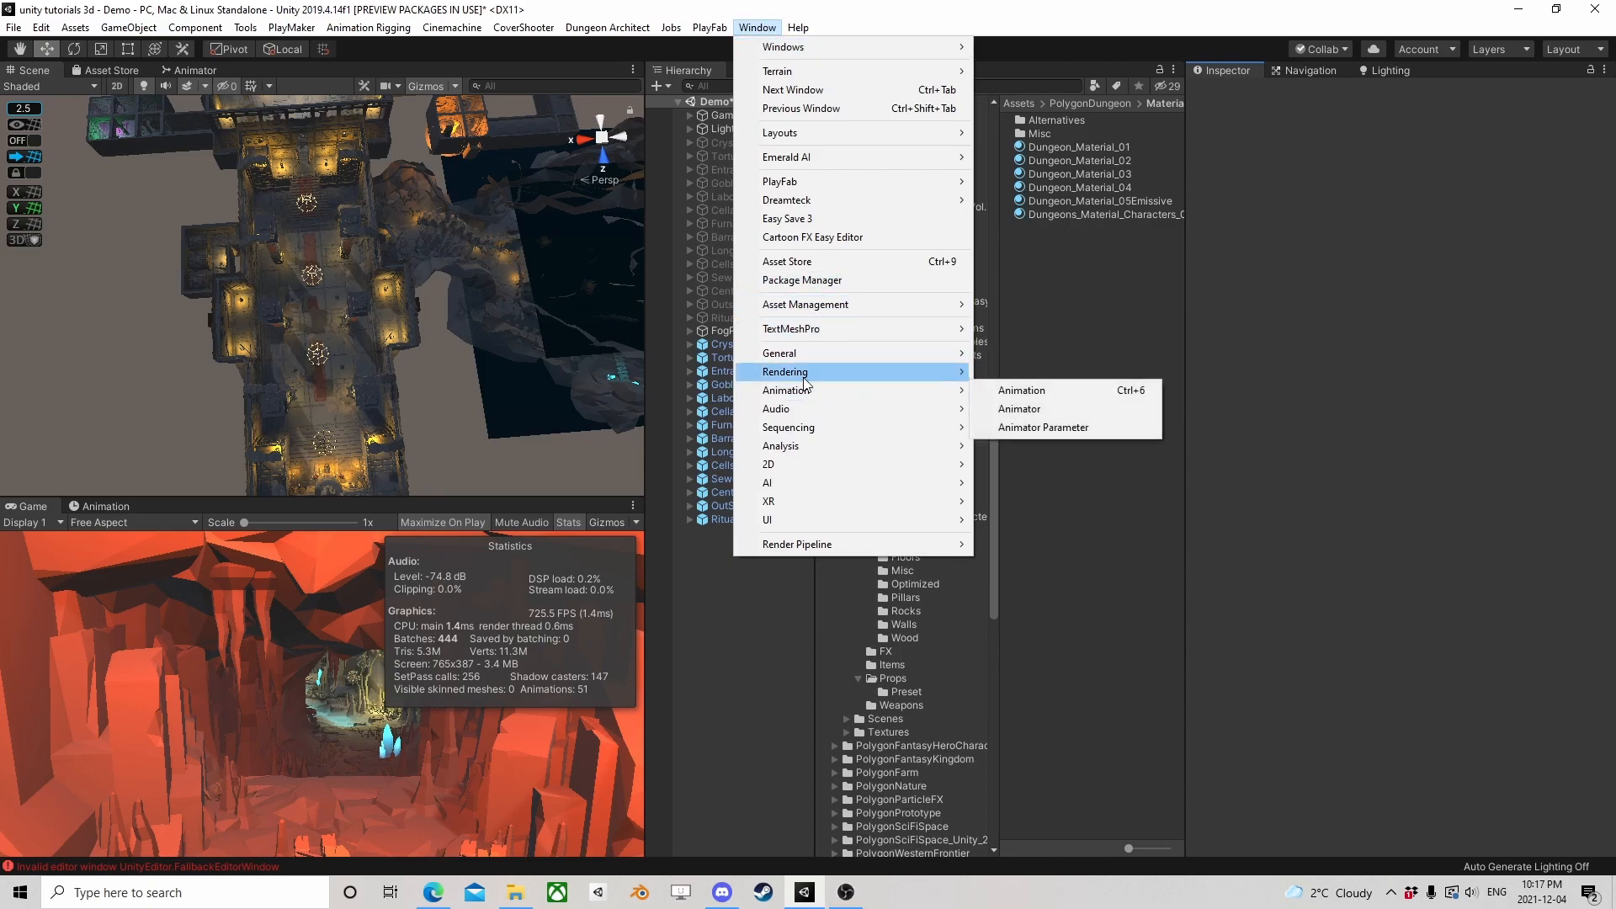
{"action": "mouse_move", "coordinate": [815, 356]}
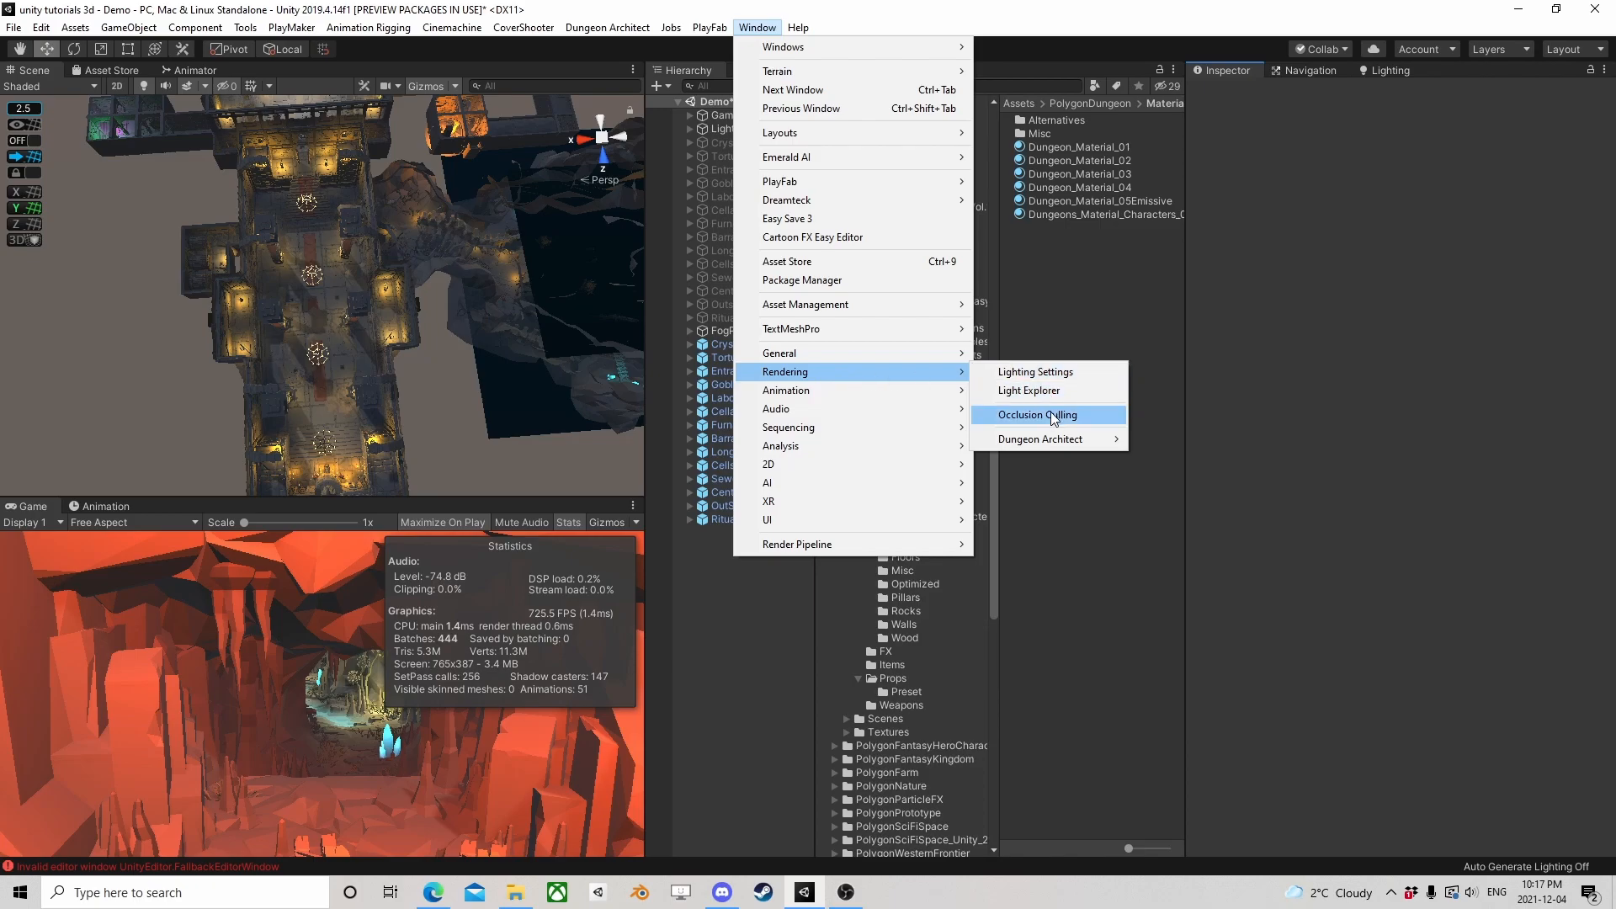
{"action": "left_click", "coordinate": [1049, 413]}
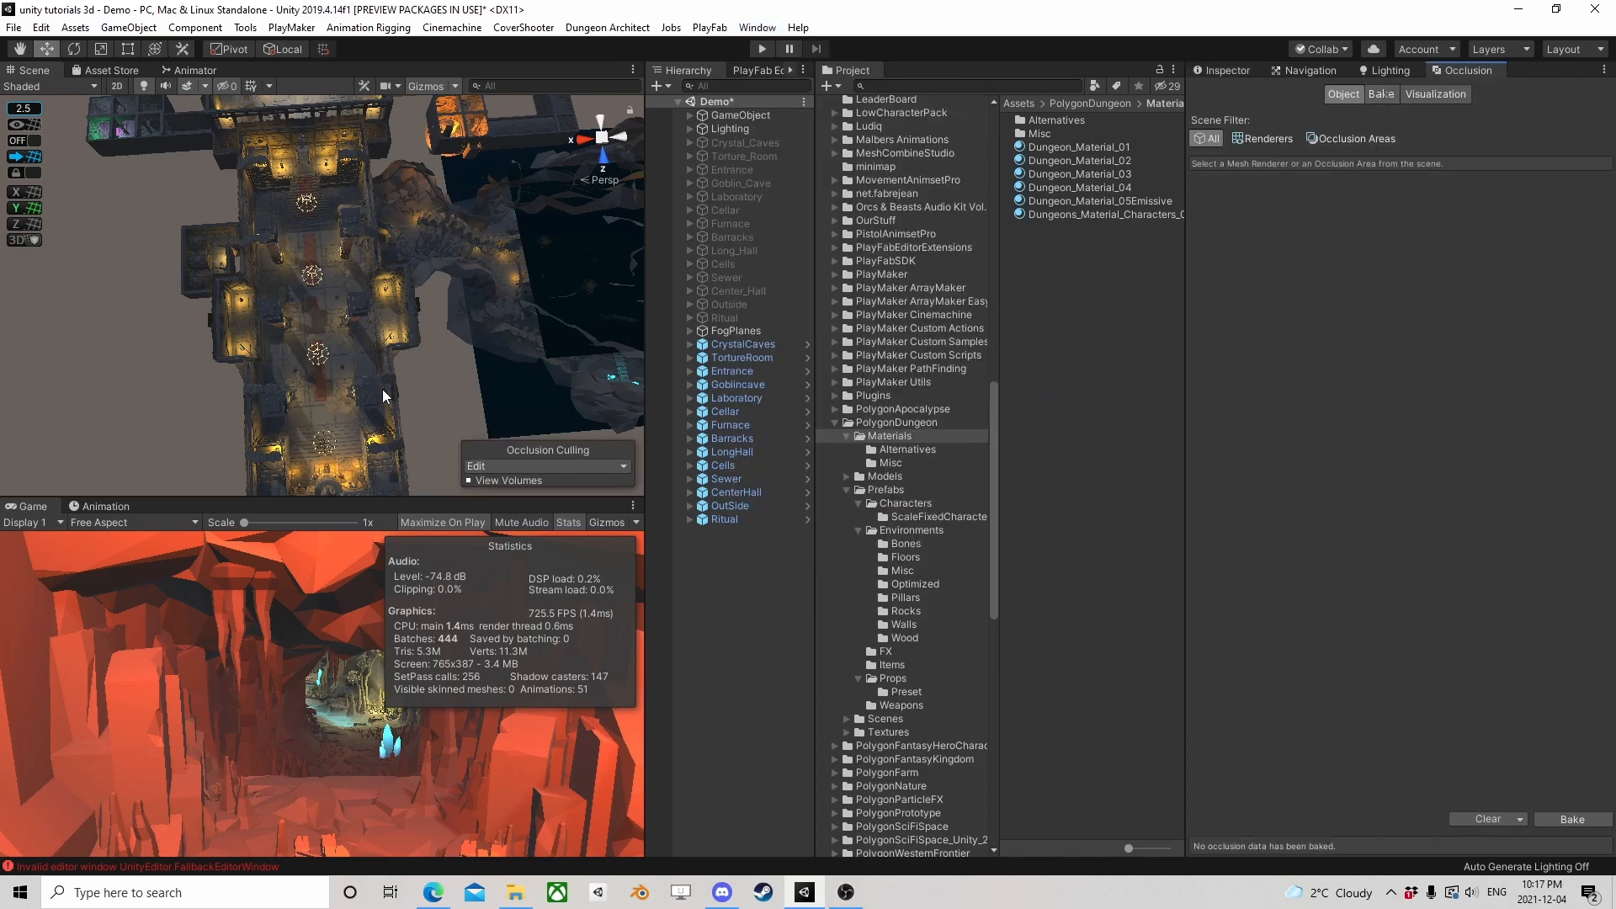
{"action": "left_click_drag", "start_coordinate": [386, 388], "coordinate": [427, 199], "text": "alt"}
{"action": "left_click_drag", "start_coordinate": [332, 299], "coordinate": [430, 315], "text": "alt"}
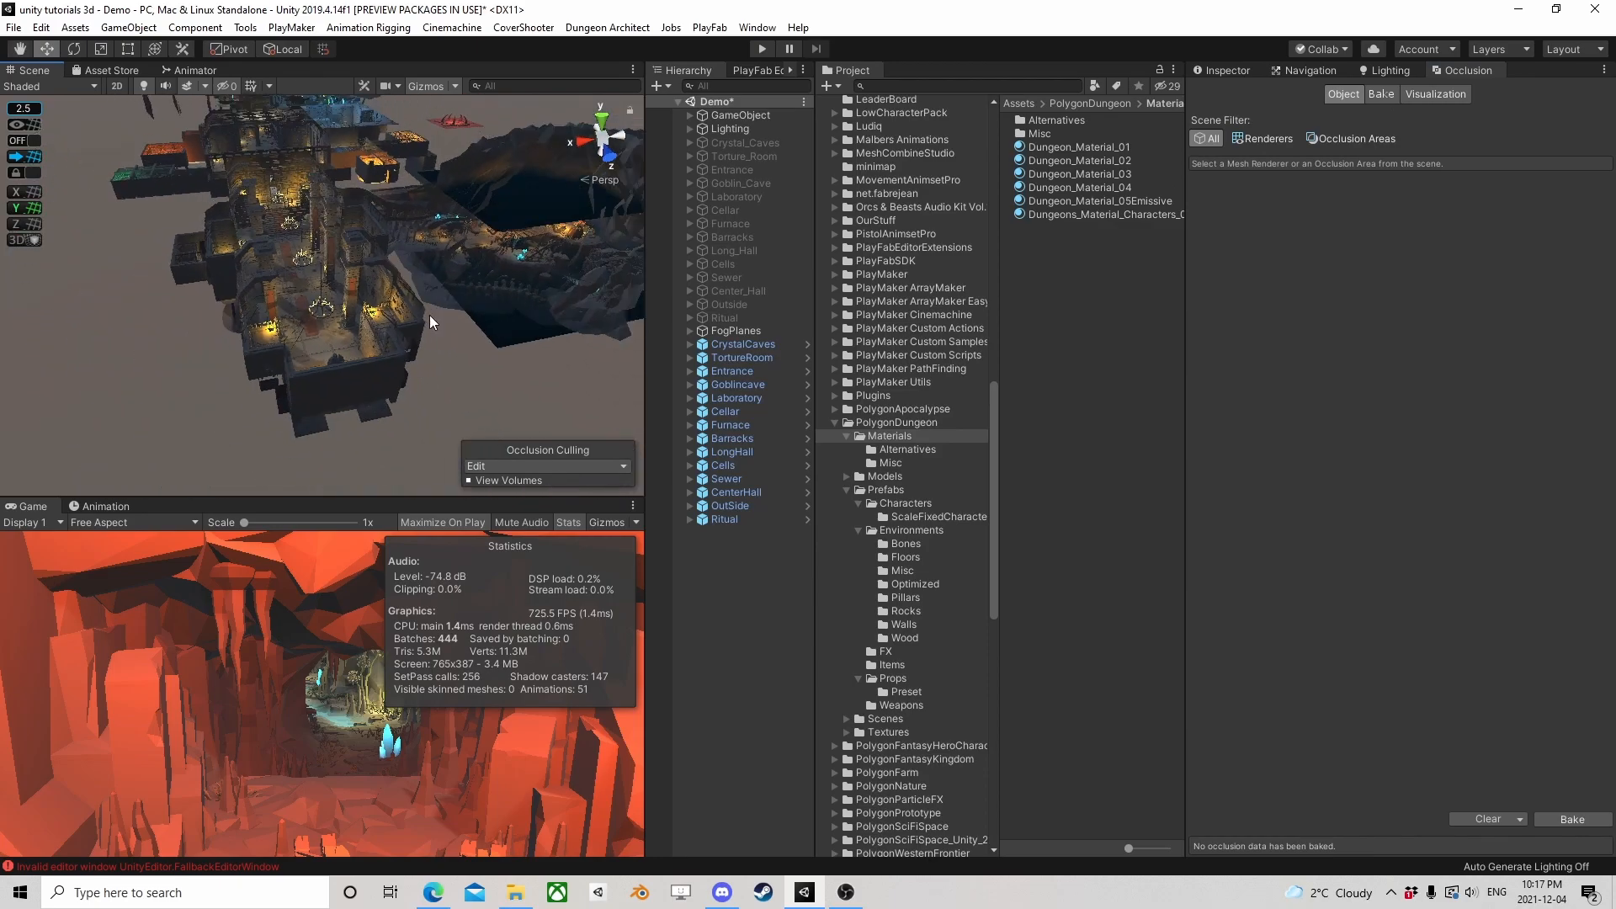
{"action": "left_click", "coordinate": [1344, 138]}
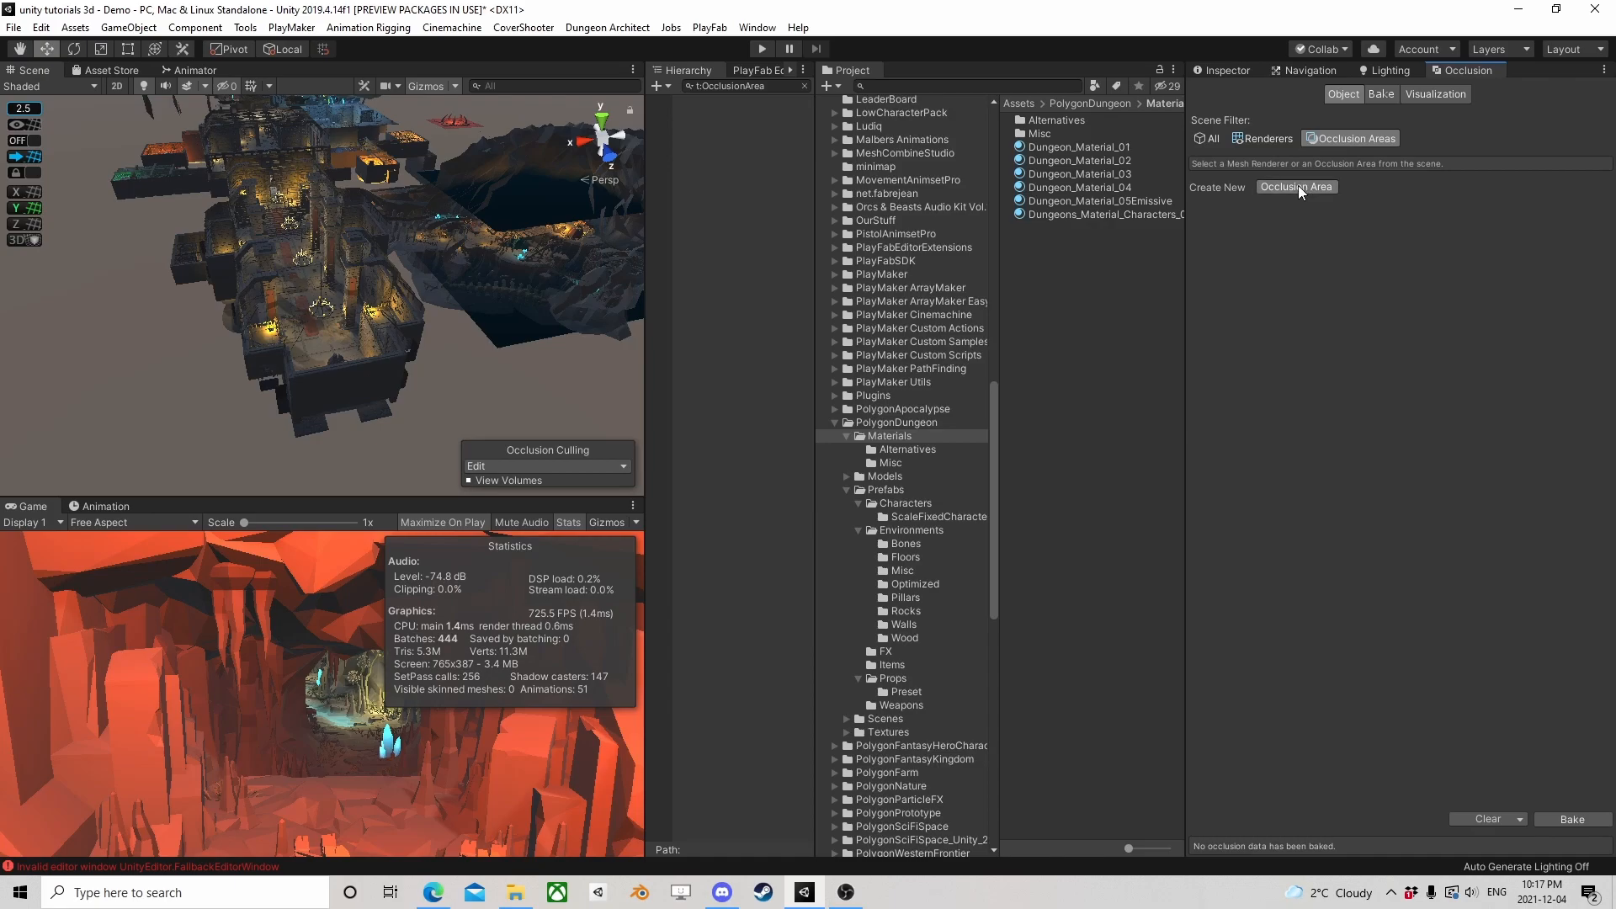
{"action": "left_click", "coordinate": [1296, 186]}
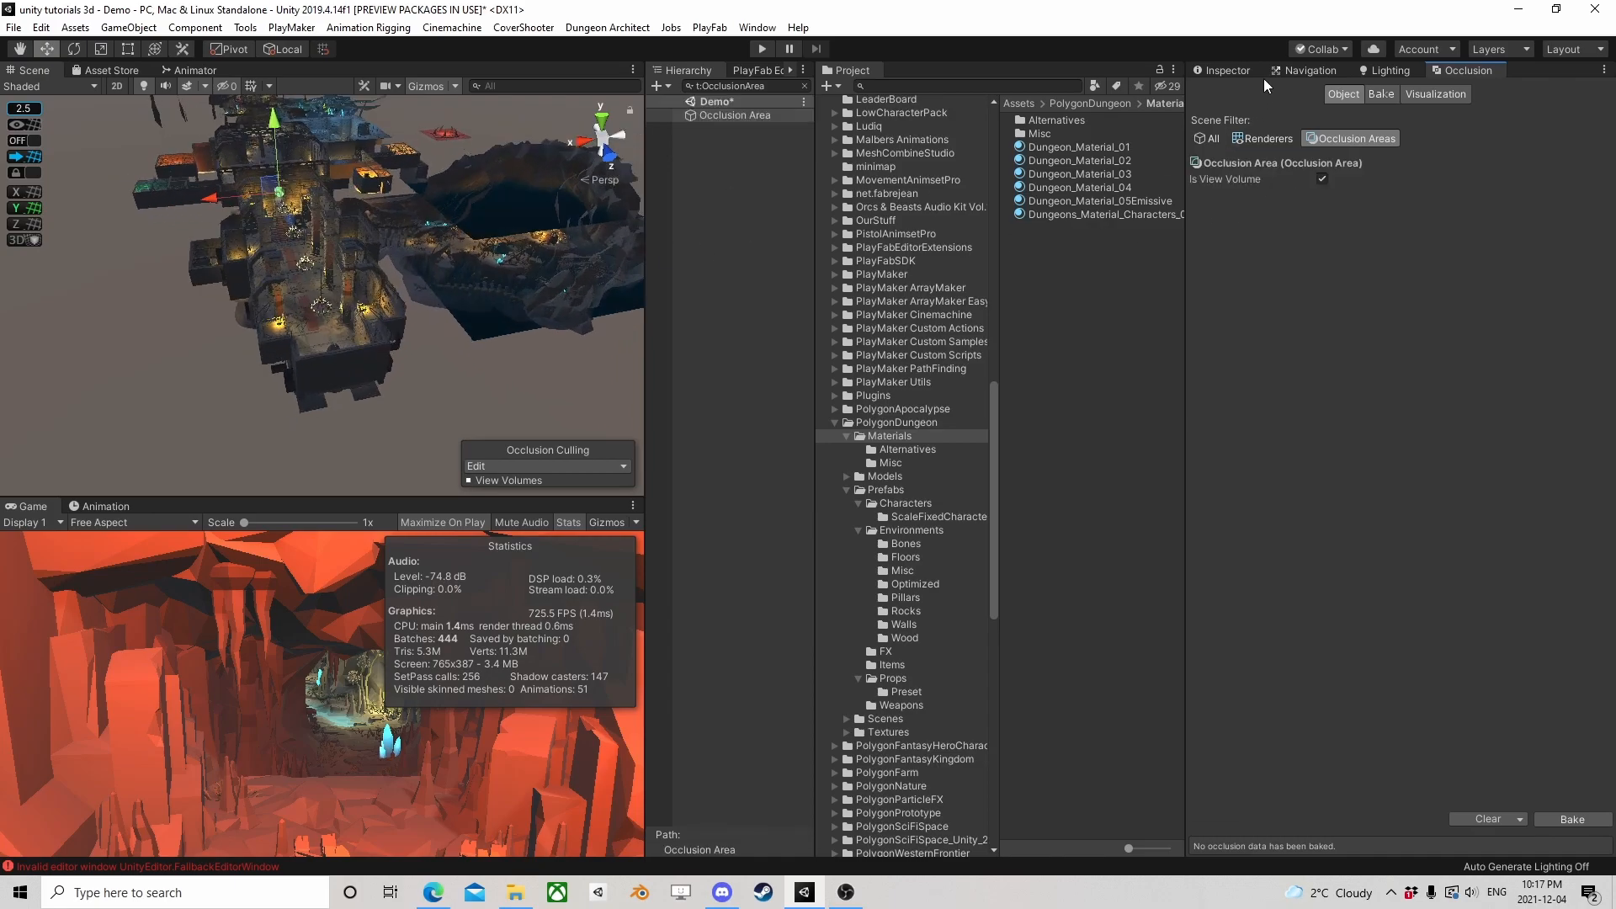
Set the Occlusion Area's Size to 500 on X, Y and Z
{"action": "left_click", "coordinate": [1224, 70]}
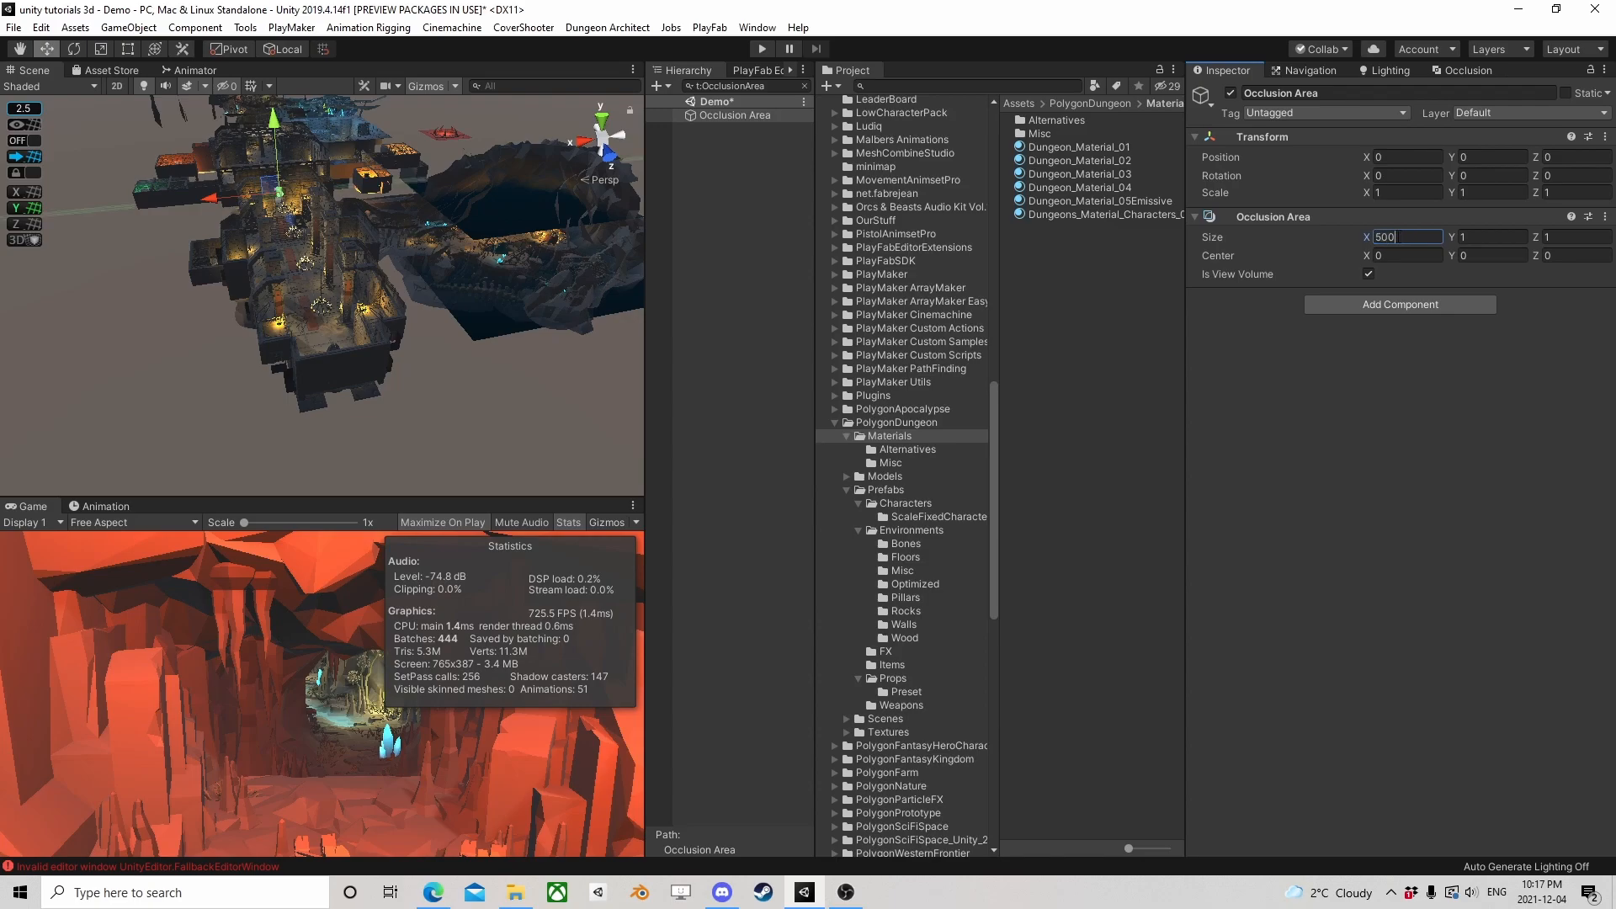
{"action": "type", "text": "500"}
{"action": "key", "text": "Tab"}
{"action": "type", "text": "500"}
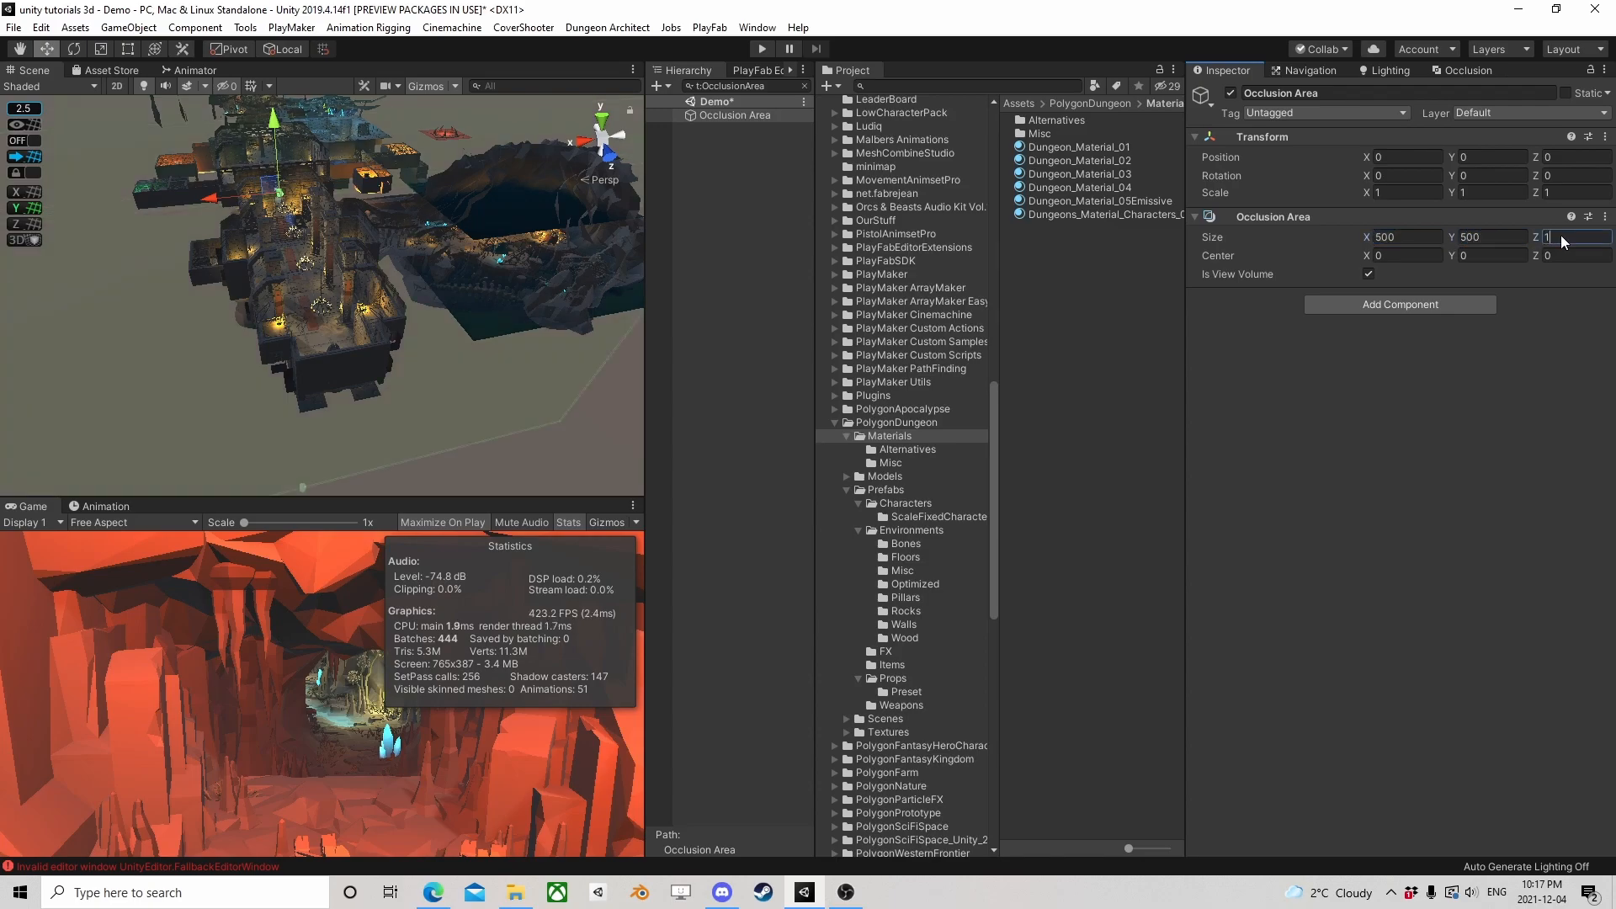
{"action": "scroll", "coordinate": [397, 250], "scroll_direction": "down", "scroll_amount": 2}
{"action": "scroll", "coordinate": [370, 219], "scroll_direction": "down", "scroll_amount": 6}
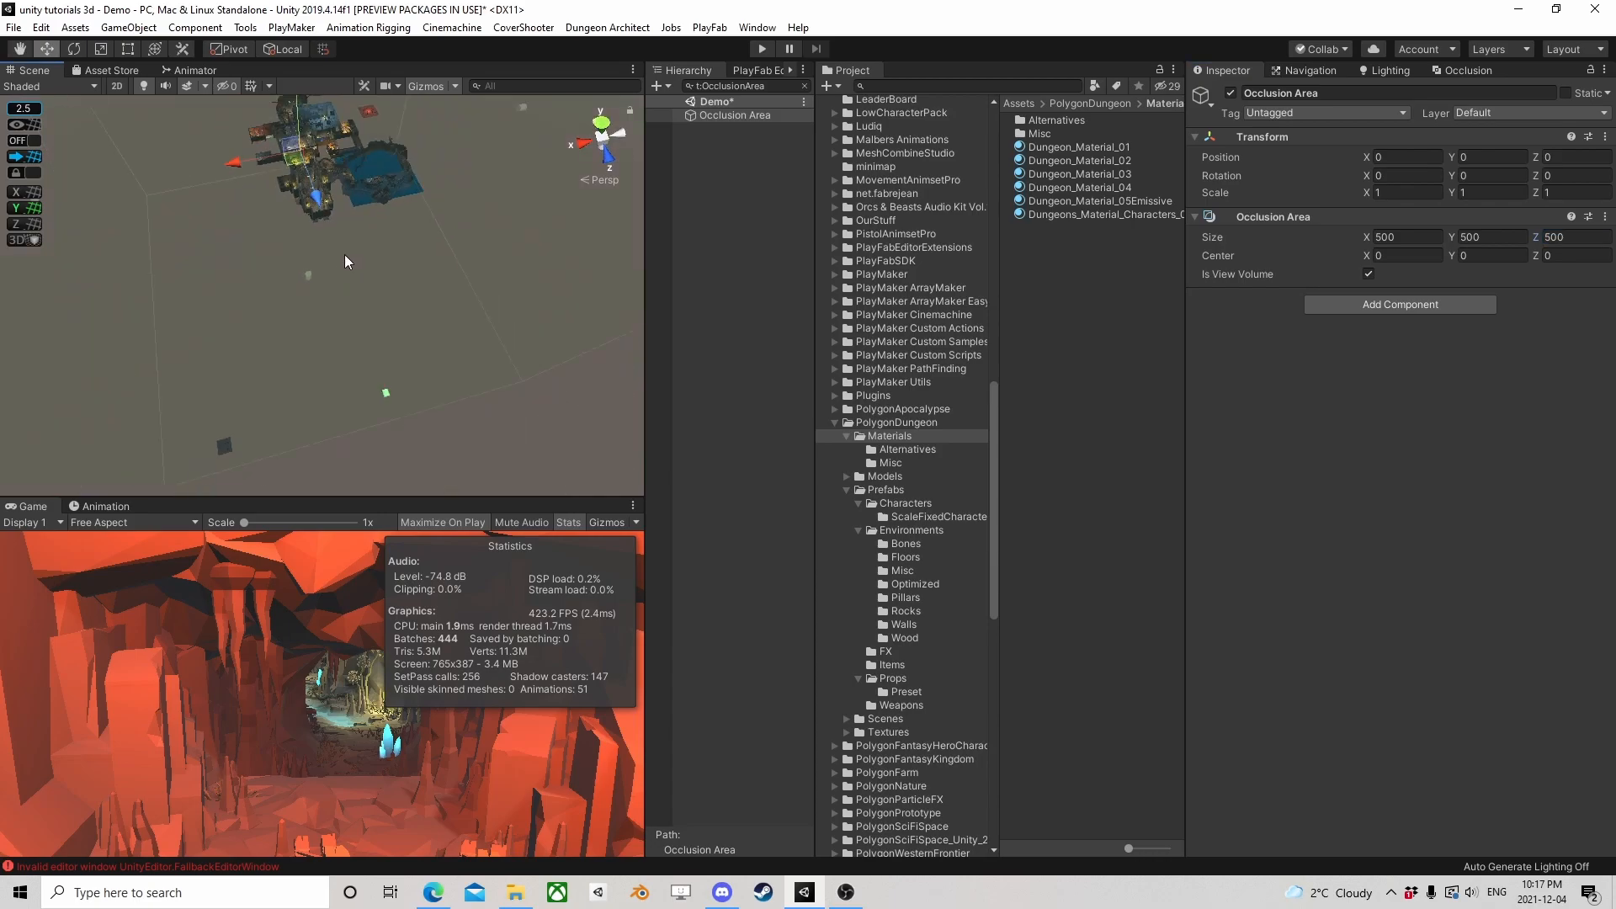
Move the Occlusion Area to about X -18, Z -3 around the dungeon and set its Y Size to 250
{"action": "middle_click_drag", "start_coordinate": [359, 165], "coordinate": [309, 314]}
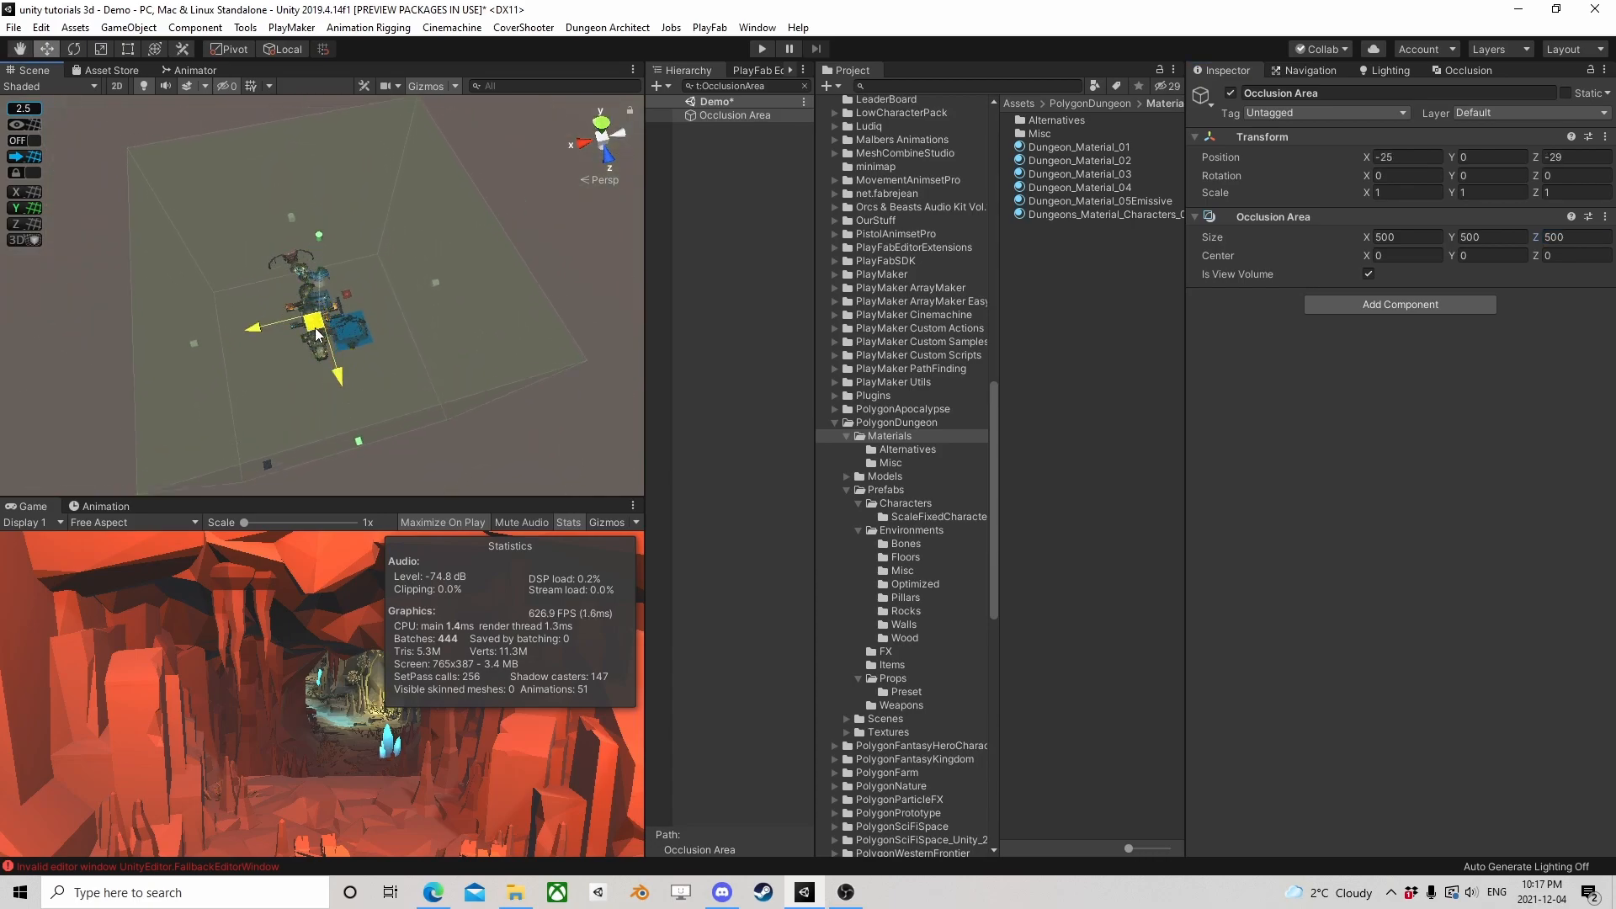
{"action": "left_click", "coordinate": [1495, 235]}
{"action": "right_click_drag", "start_coordinate": [274, 366], "coordinate": [337, 219]}
{"action": "middle_click_drag", "start_coordinate": [261, 472], "coordinate": [173, 300]}
{"action": "middle_click_drag", "start_coordinate": [286, 404], "coordinate": [376, 498]}
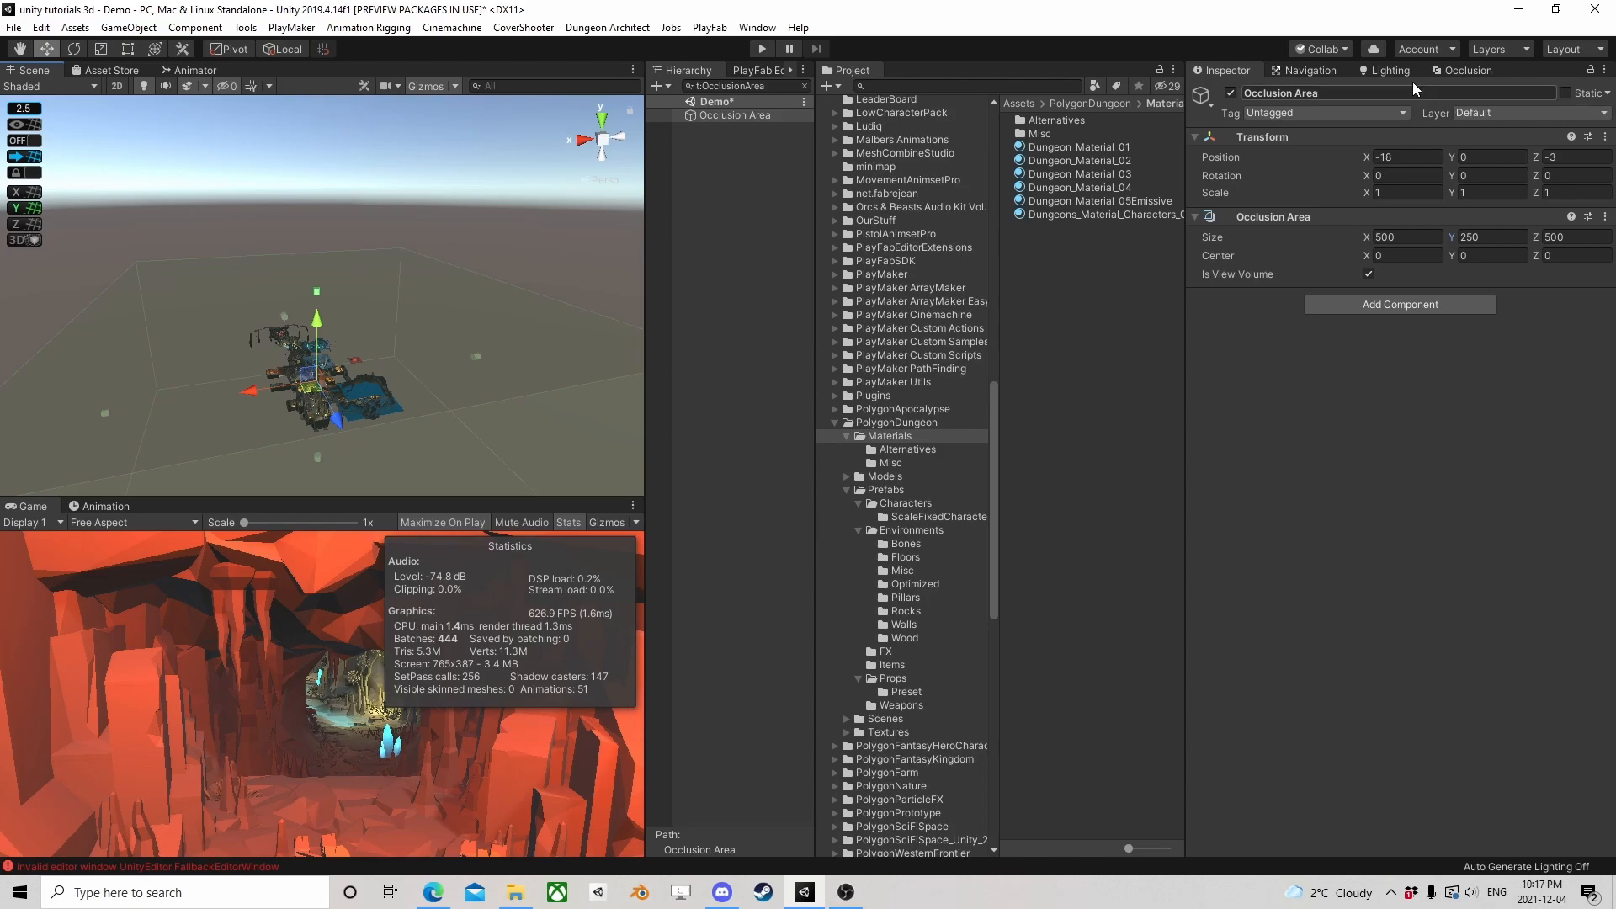
Mark the combined room prefabs from CrystalCaves to Ritual and all their children as Static, and check the enabled static flags
{"action": "left_click", "coordinate": [1454, 73]}
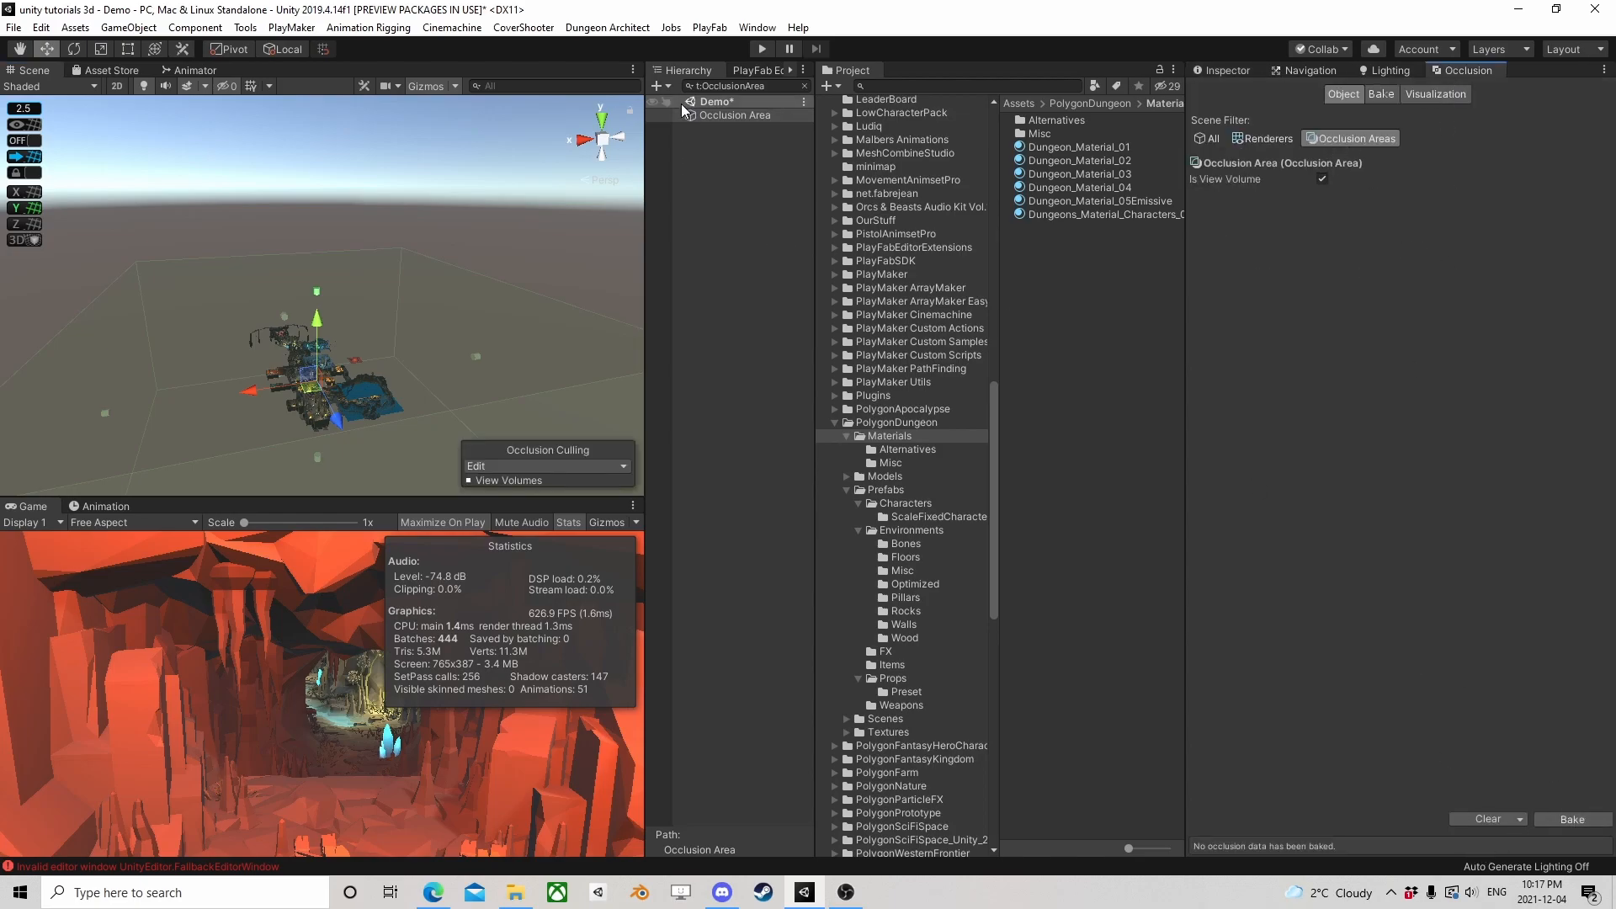
{"action": "left_click", "coordinate": [1235, 69]}
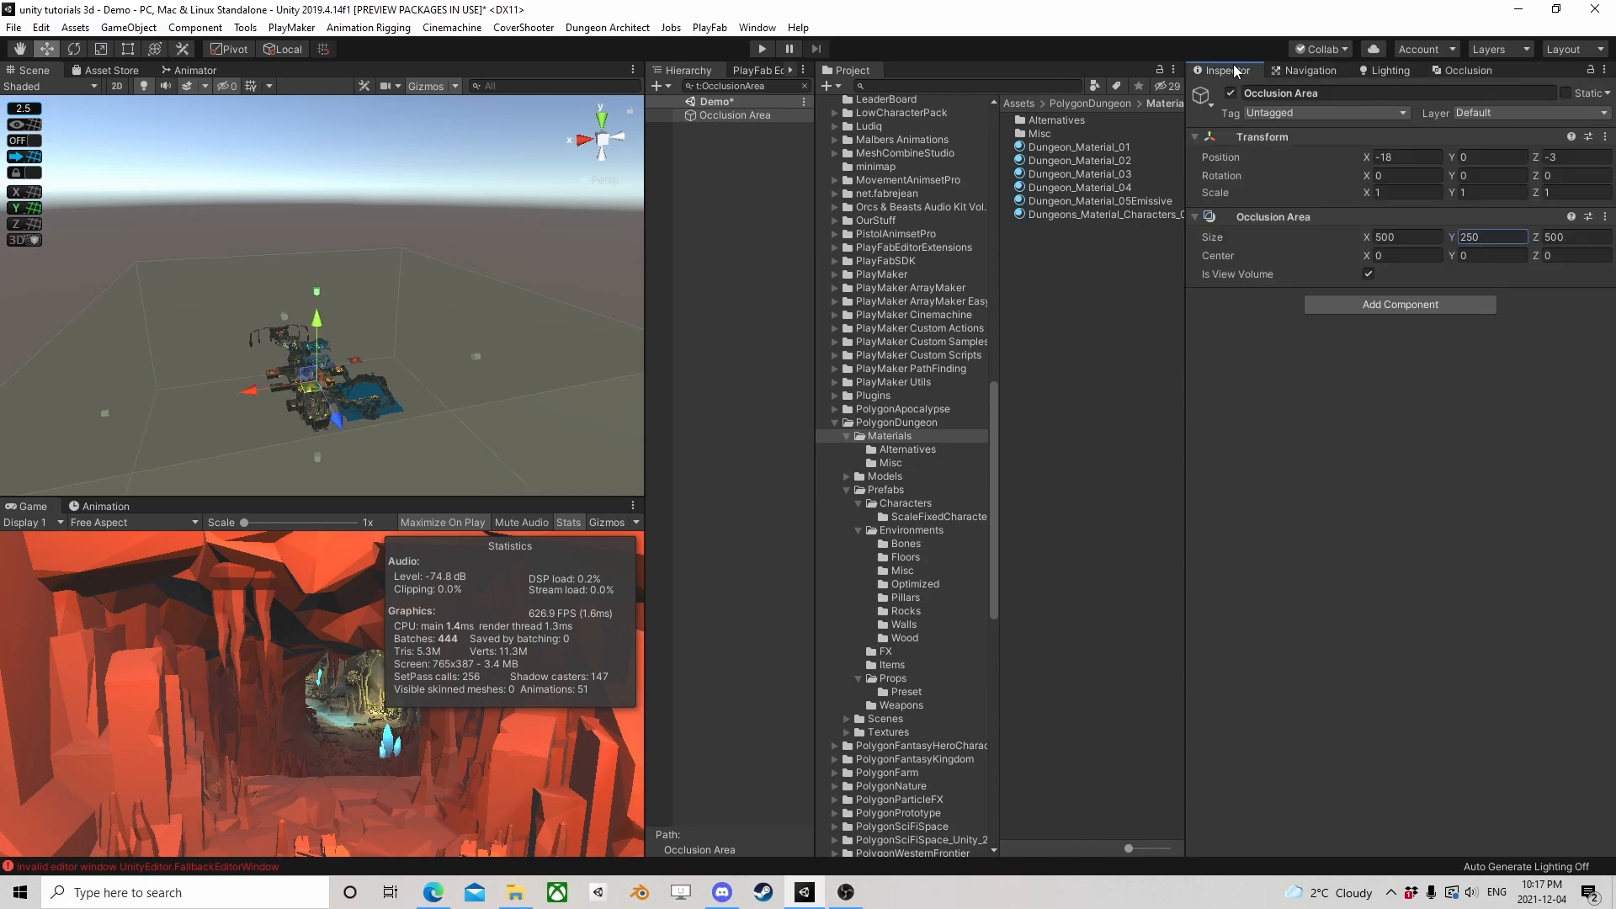
{"action": "left_click", "coordinate": [725, 163]}
{"action": "left_click", "coordinate": [804, 86]}
{"action": "left_click", "coordinate": [726, 345]}
{"action": "left_click", "coordinate": [724, 519], "text": "shift"}
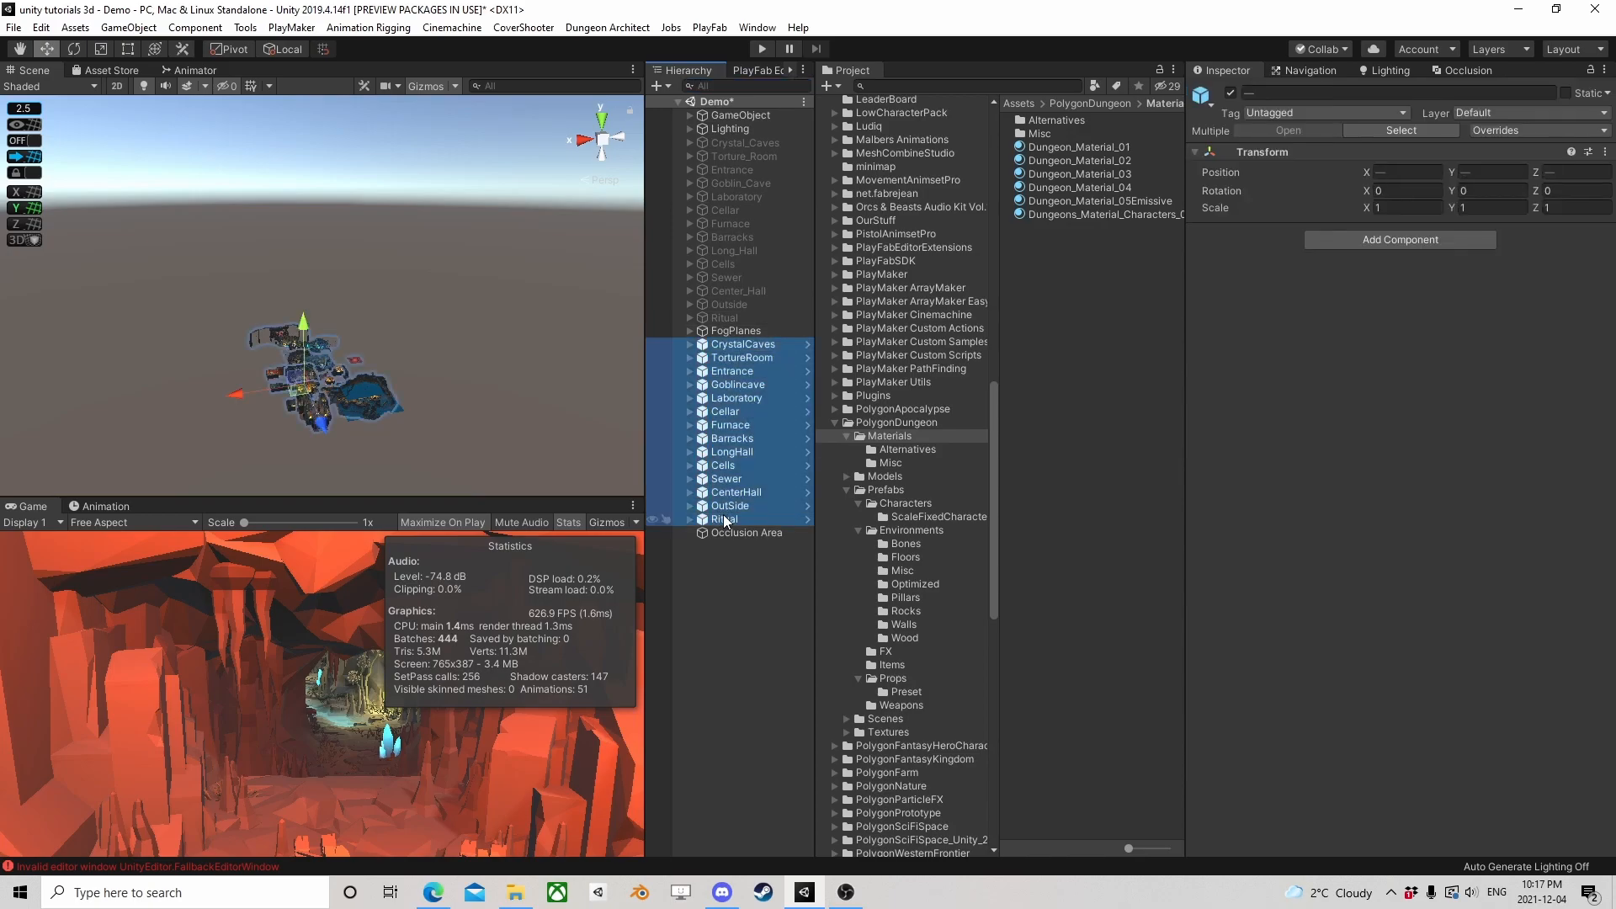
{"action": "left_click", "coordinate": [1567, 92]}
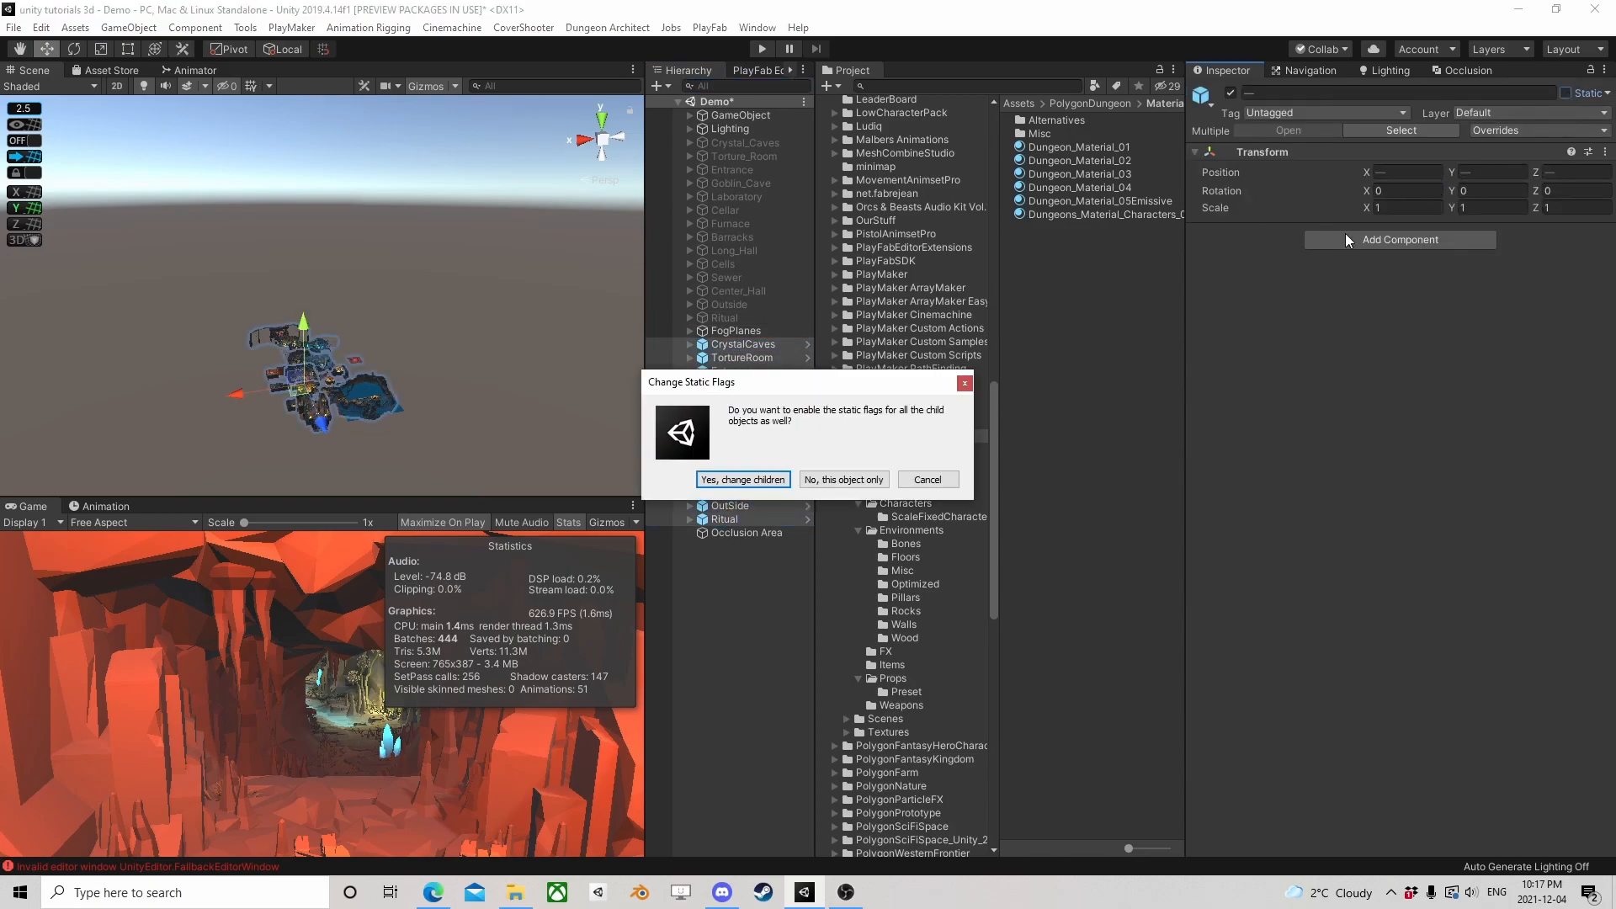
{"action": "left_click", "coordinate": [743, 480]}
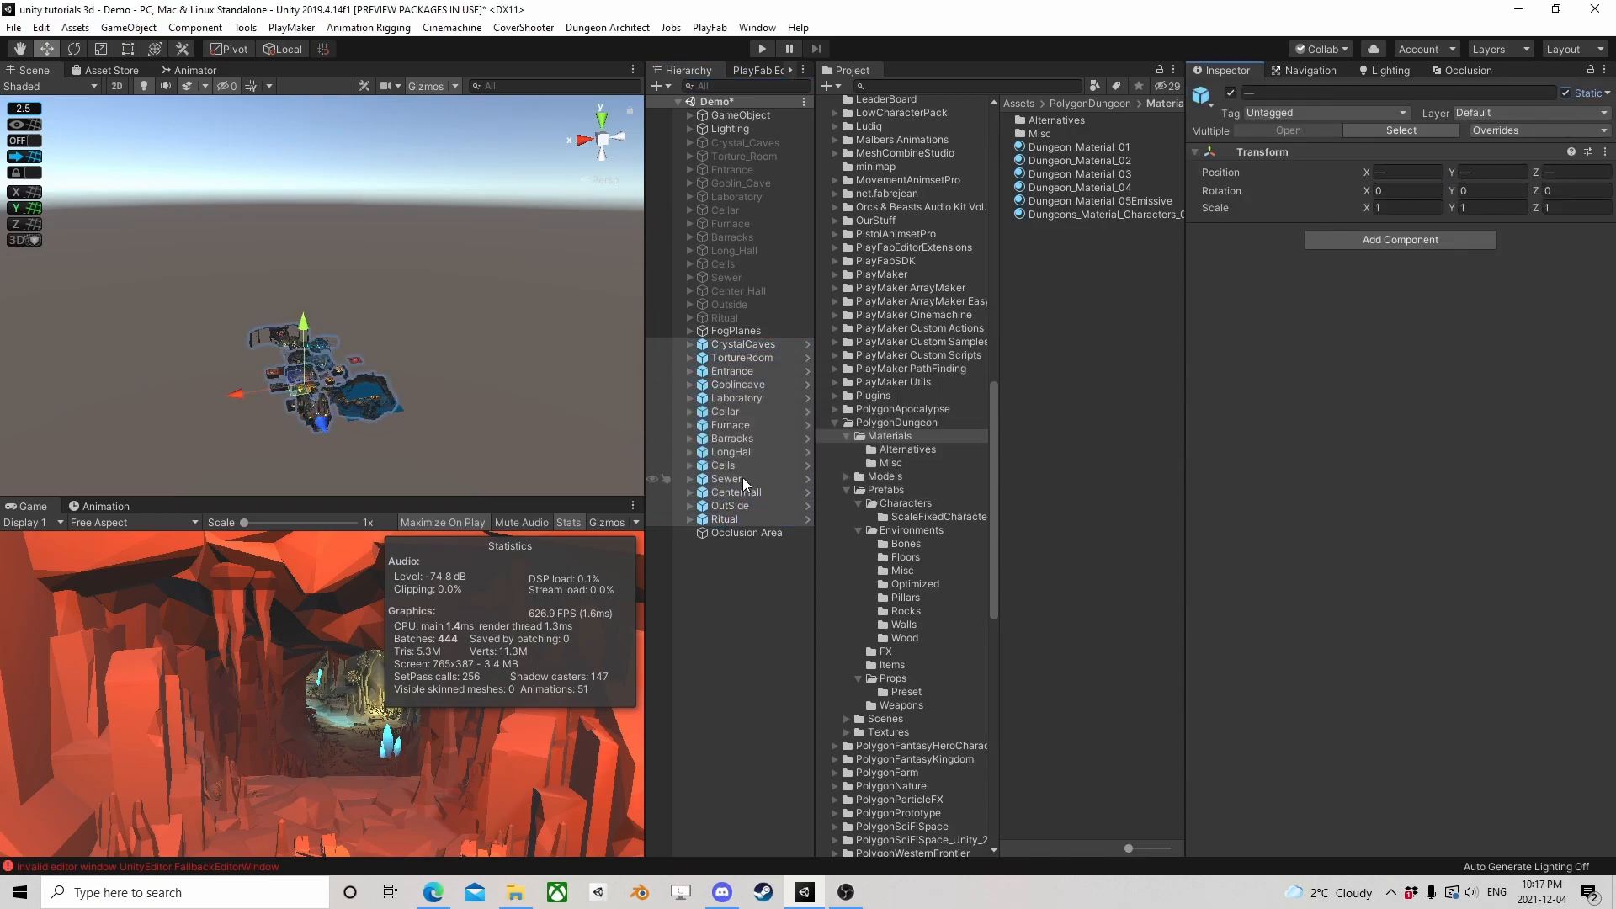
{"action": "left_click", "coordinate": [1607, 93]}
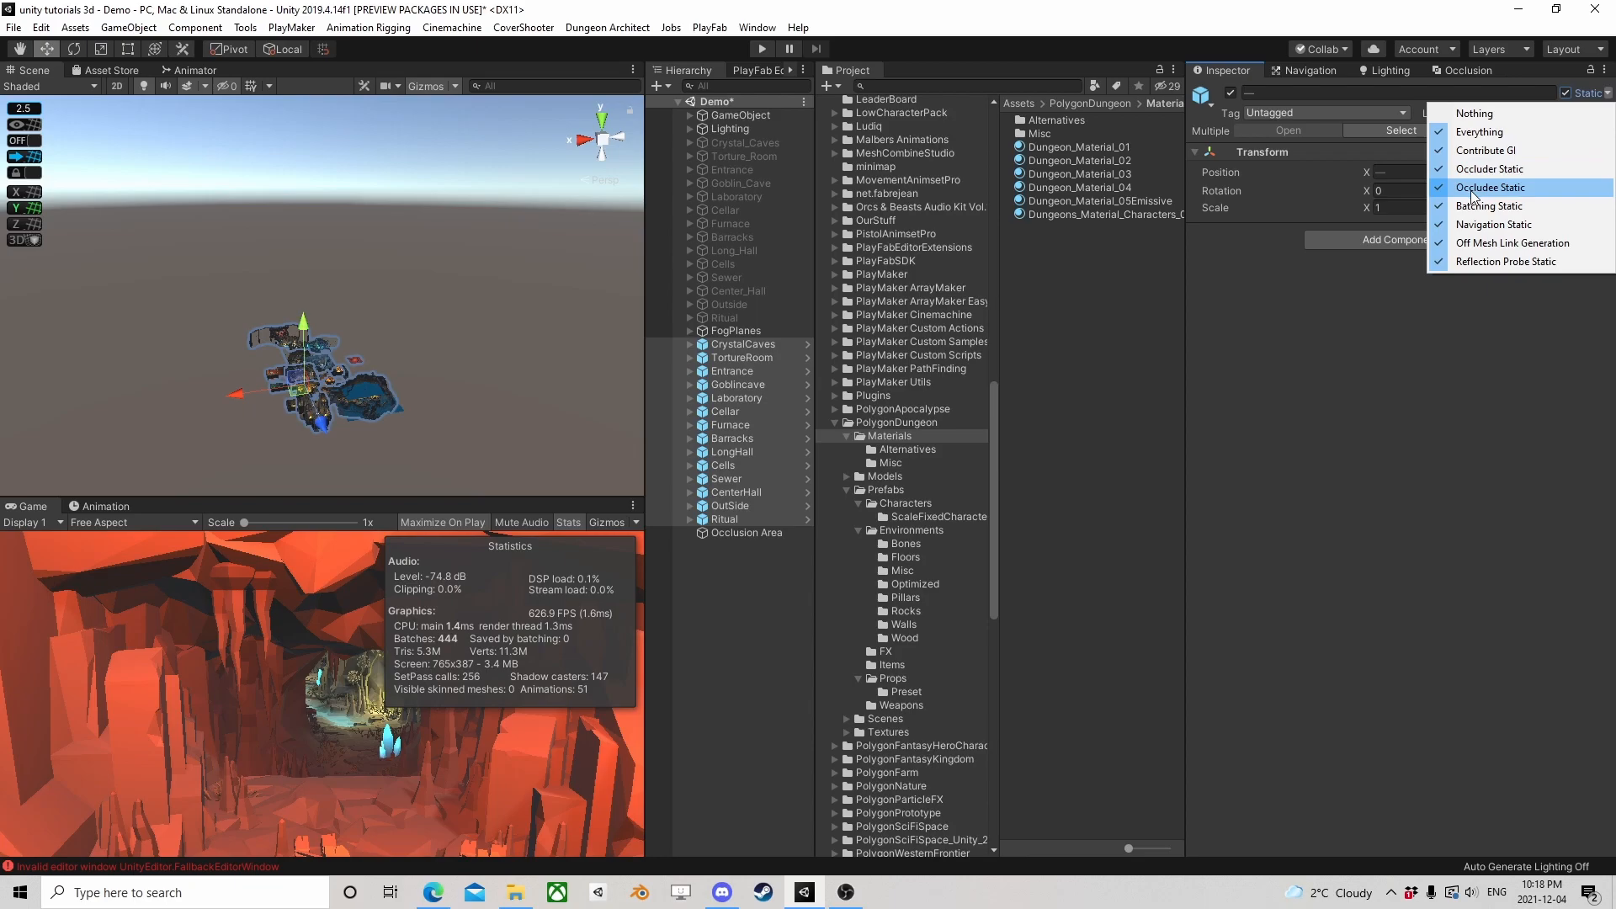
{"action": "left_click", "coordinate": [1282, 410]}
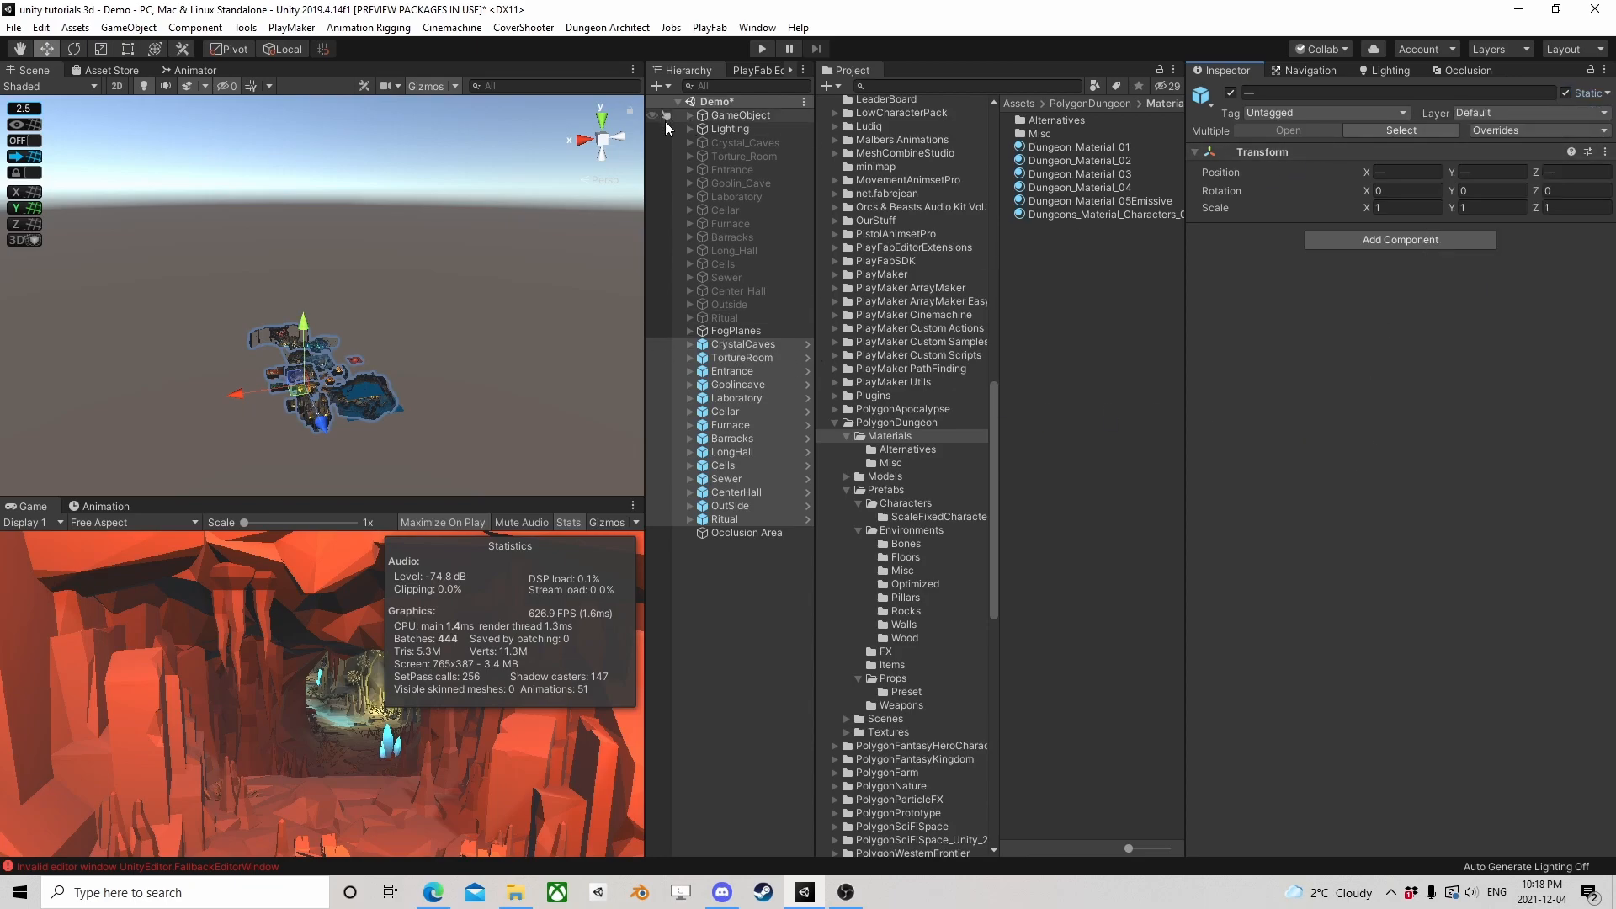
Bake the occlusion culling data for the dungeon scene
{"action": "left_click", "coordinate": [731, 128]}
{"action": "left_click", "coordinate": [1453, 71]}
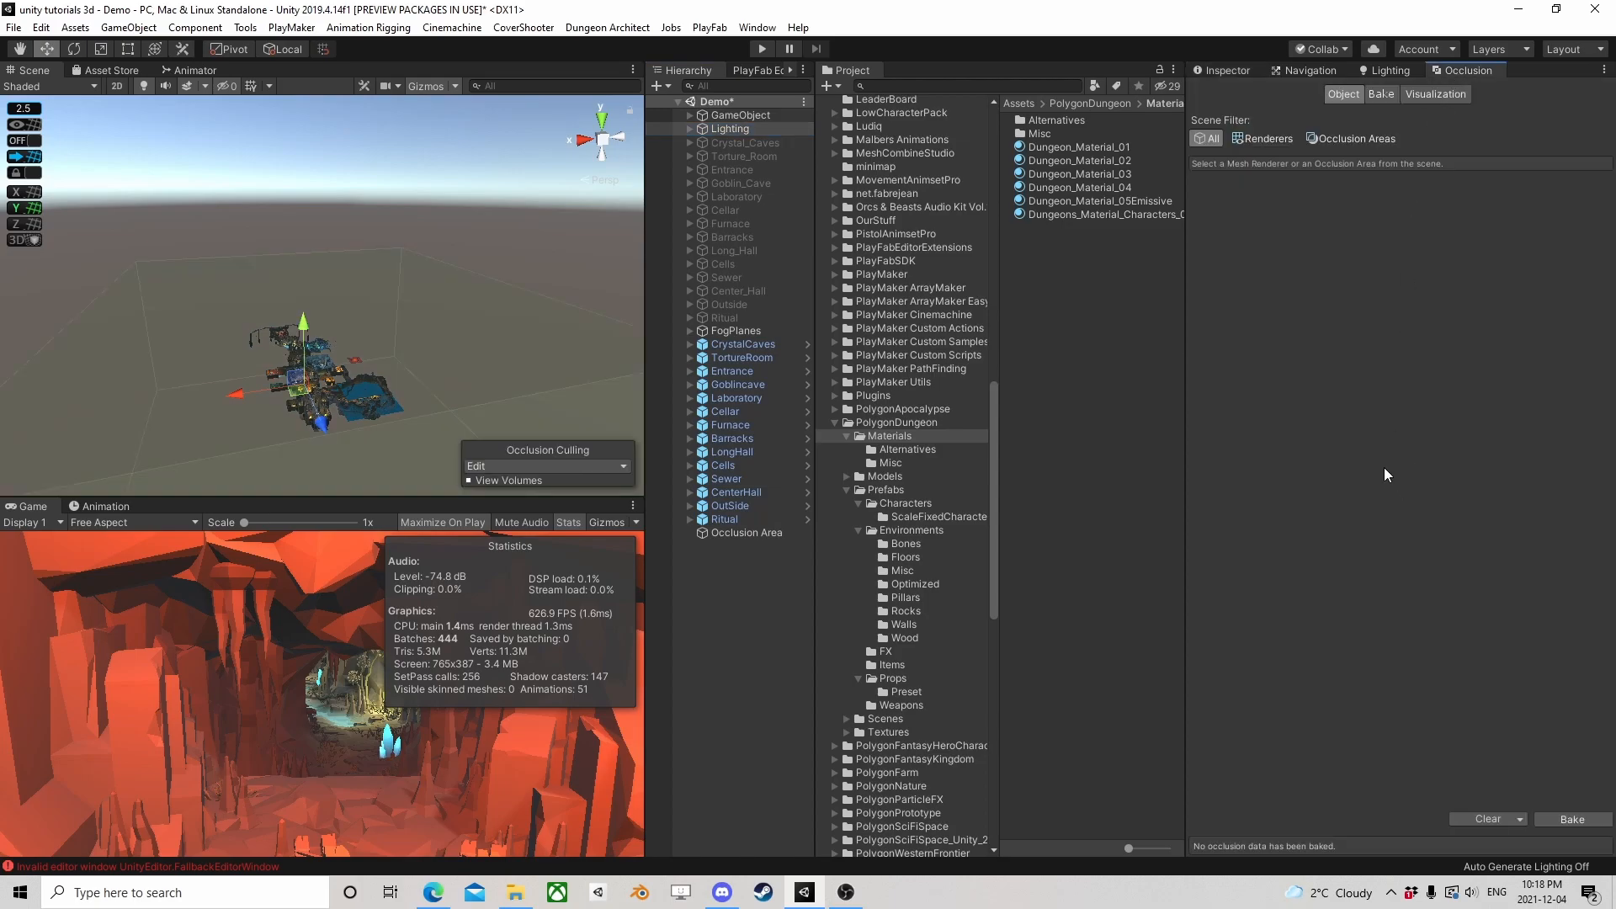
{"action": "left_click", "coordinate": [1567, 817]}
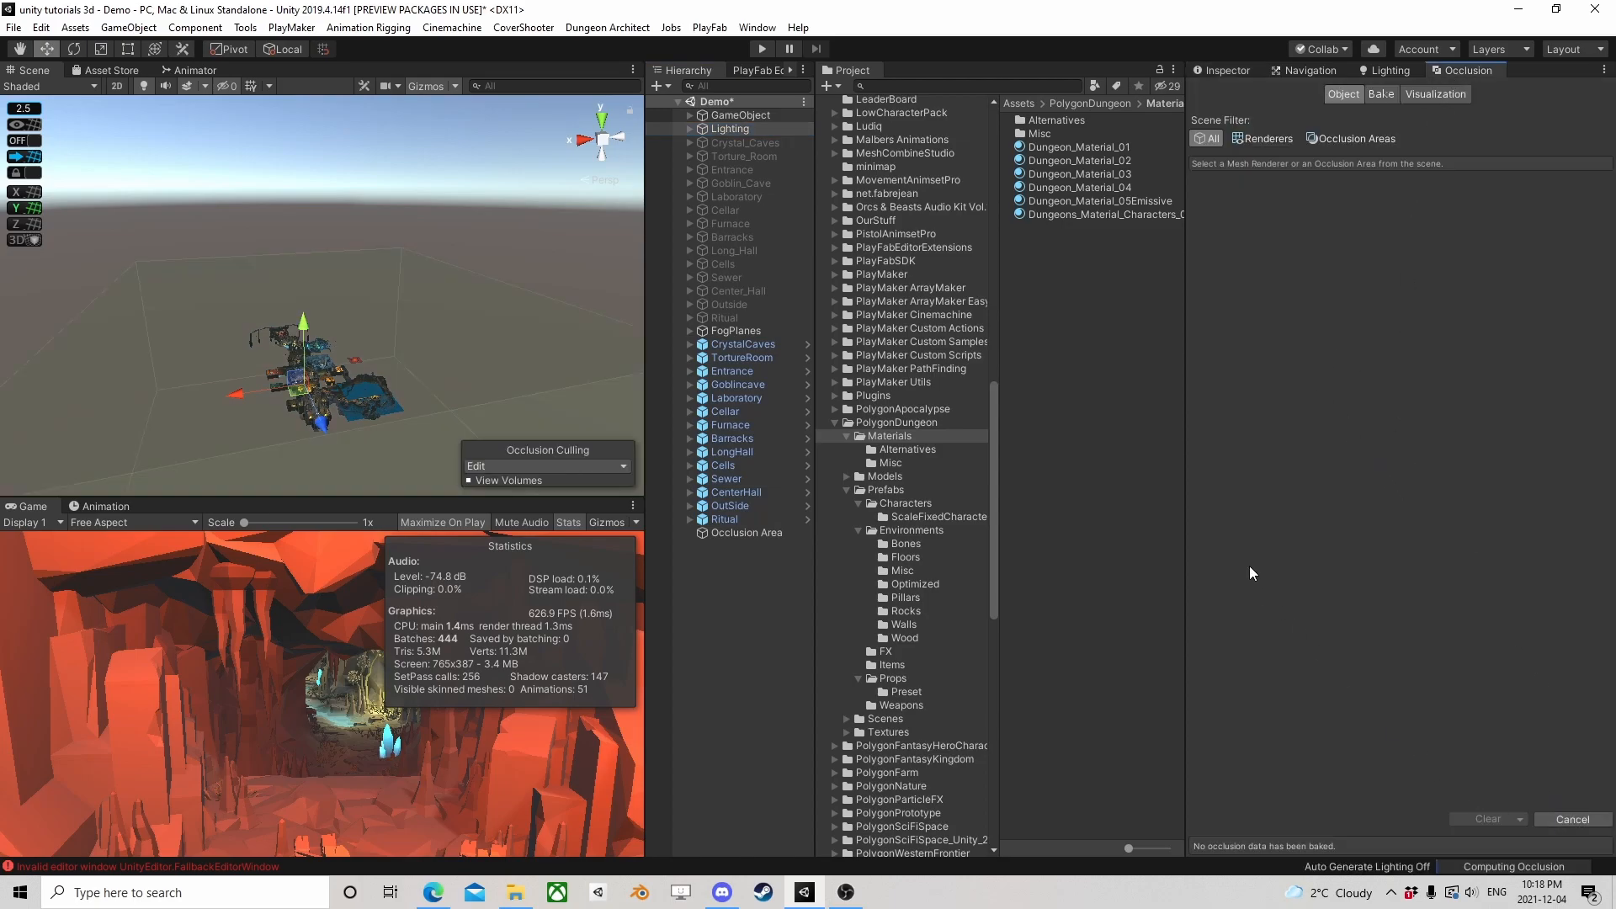
Look over the dungeon in the scene view and select the Main Camera to view its occlusion culling visualization
{"action": "scroll", "coordinate": [355, 316], "scroll_direction": "up", "scroll_amount": 3}
{"action": "right_click_drag", "start_coordinate": [355, 316], "coordinate": [360, 333]}
{"action": "middle_click_drag", "start_coordinate": [316, 113], "coordinate": [311, 216]}
{"action": "right_click_drag", "start_coordinate": [396, 217], "coordinate": [336, 298]}
{"action": "scroll", "coordinate": [336, 298], "scroll_direction": "up", "scroll_amount": 3}
{"action": "middle_click_drag", "start_coordinate": [336, 298], "coordinate": [397, 303]}
{"action": "scroll", "coordinate": [397, 303], "scroll_direction": "up", "scroll_amount": 3}
{"action": "scroll", "coordinate": [397, 304], "scroll_direction": "up", "scroll_amount": 4}
{"action": "right_click_drag", "start_coordinate": [398, 304], "coordinate": [379, 346]}
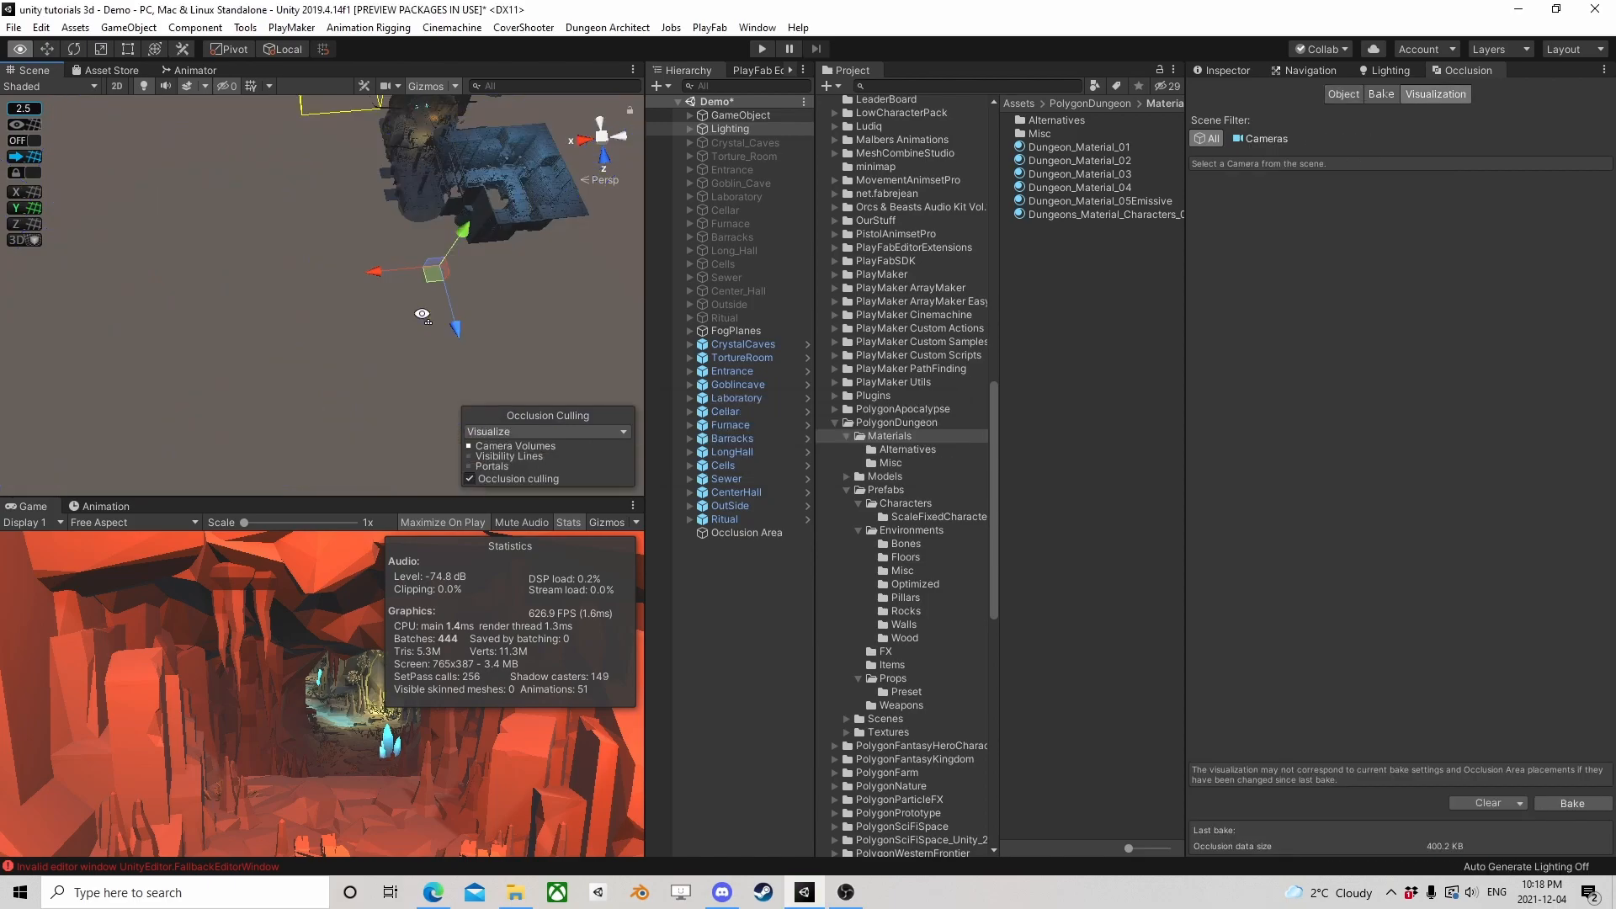
{"action": "scroll", "coordinate": [411, 309], "scroll_direction": "down", "scroll_amount": 2}
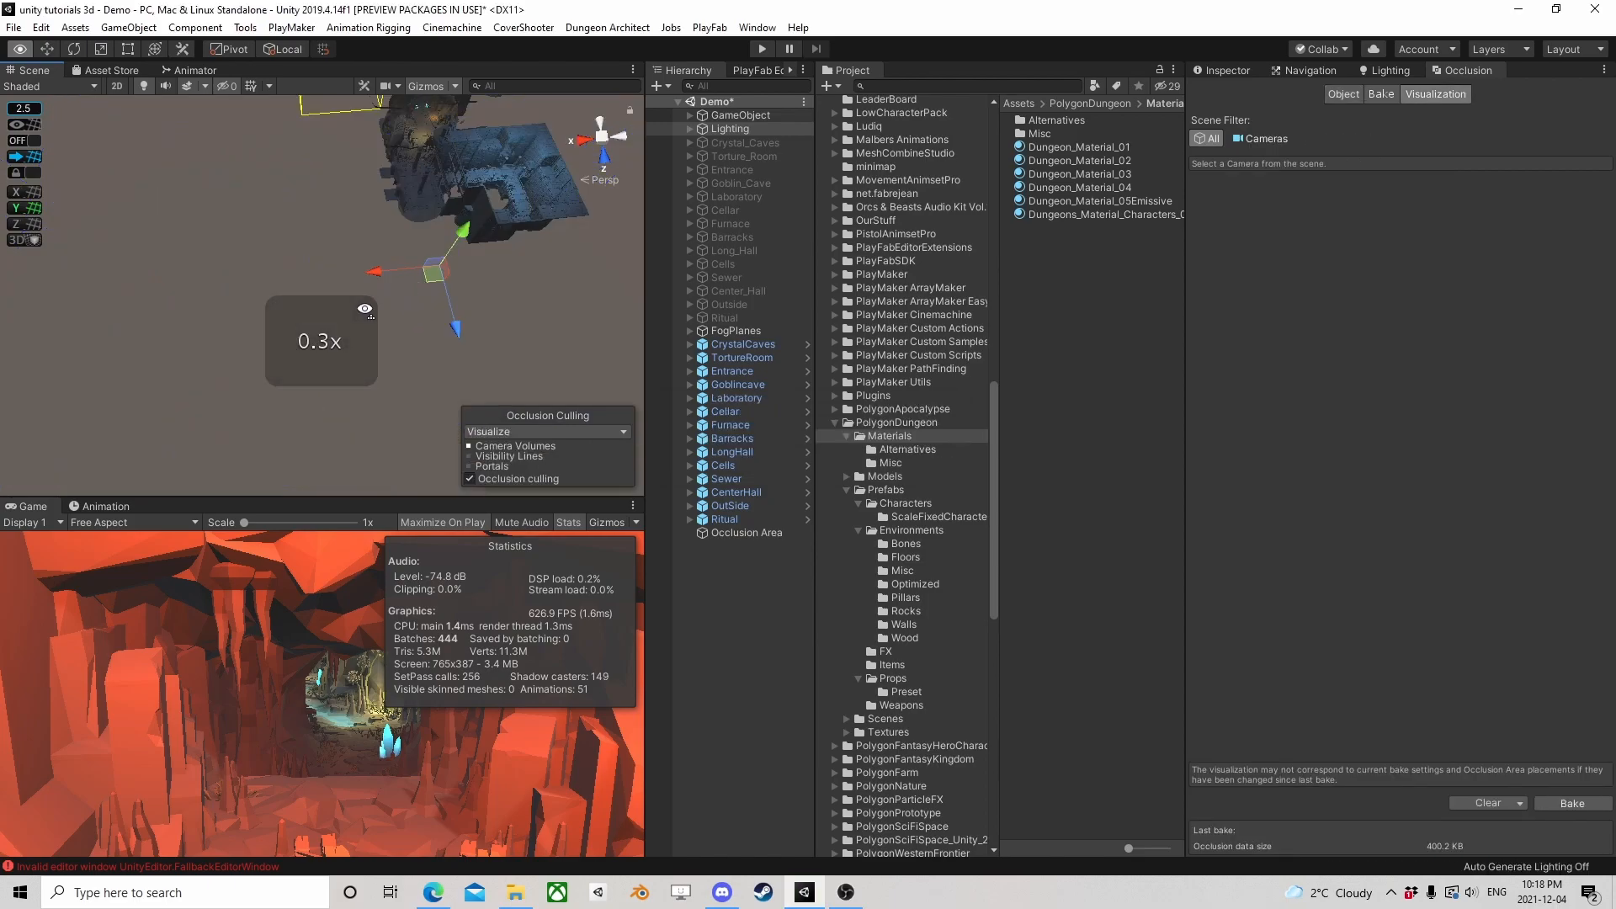
{"action": "right_click_drag", "start_coordinate": [340, 341], "coordinate": [613, 345]}
{"action": "left_click", "coordinate": [745, 115]}
{"action": "left_click", "coordinate": [689, 116]}
{"action": "left_click", "coordinate": [735, 129]}
{"action": "scroll", "coordinate": [404, 269], "scroll_direction": "down", "scroll_amount": 6}
{"action": "mouse_move", "coordinate": [370, 278]}
{"action": "right_mouse_down"}
{"action": "mouse_move", "coordinate": [288, 317]}
{"action": "mouse_move", "coordinate": [348, 258]}
{"action": "right_mouse_up"}
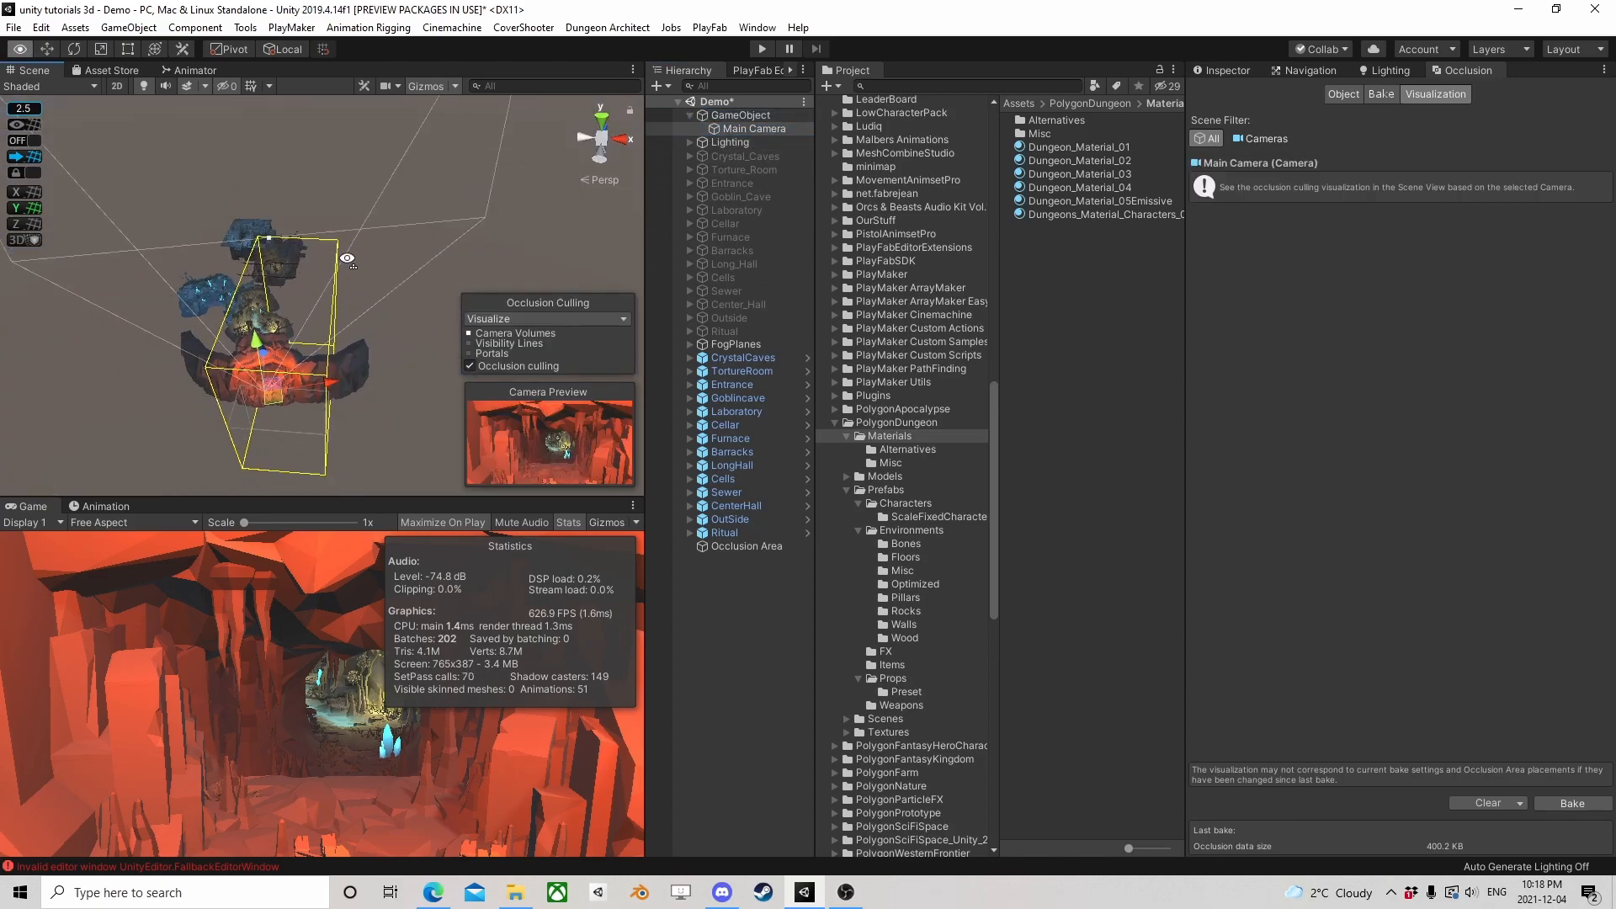
Rotate the Main Camera about its Y axis to test the culling, and reset its Y Rotation to 0
{"action": "left_click", "coordinate": [73, 49]}
{"action": "left_click_drag", "start_coordinate": [285, 371], "coordinate": [304, 482]}
{"action": "left_click", "coordinate": [1239, 75]}
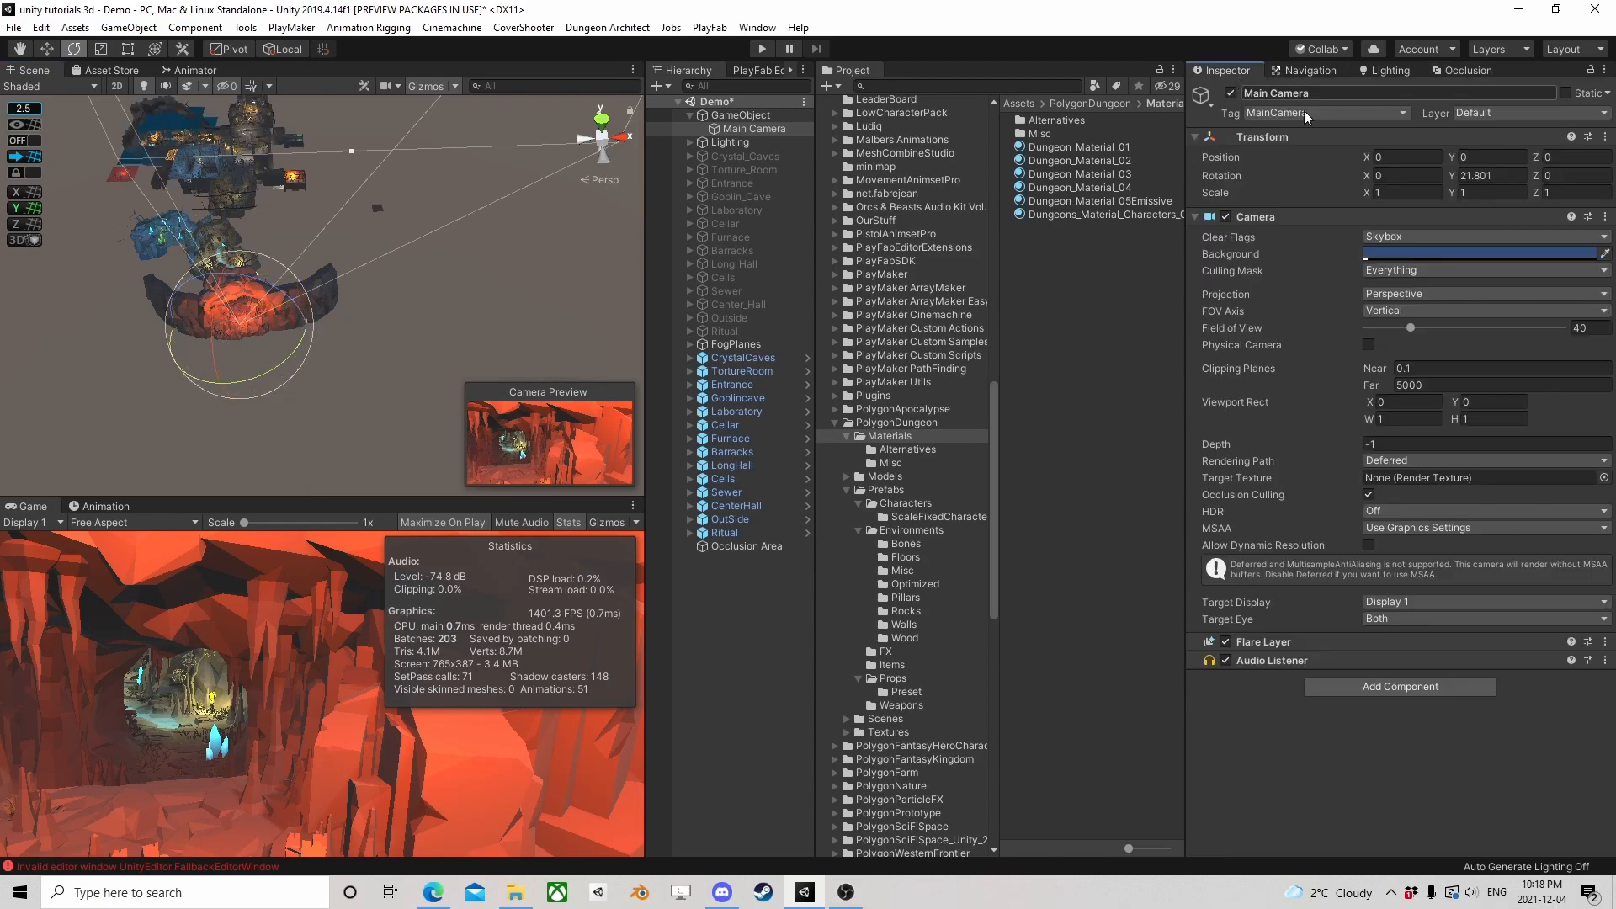
{"action": "left_click", "coordinate": [1490, 175]}
{"action": "type", "text": "0"}
Run the scene in play mode to check its statistics, pausing to turn off Maximize On Play before resuming playback
{"action": "left_click", "coordinate": [766, 53]}
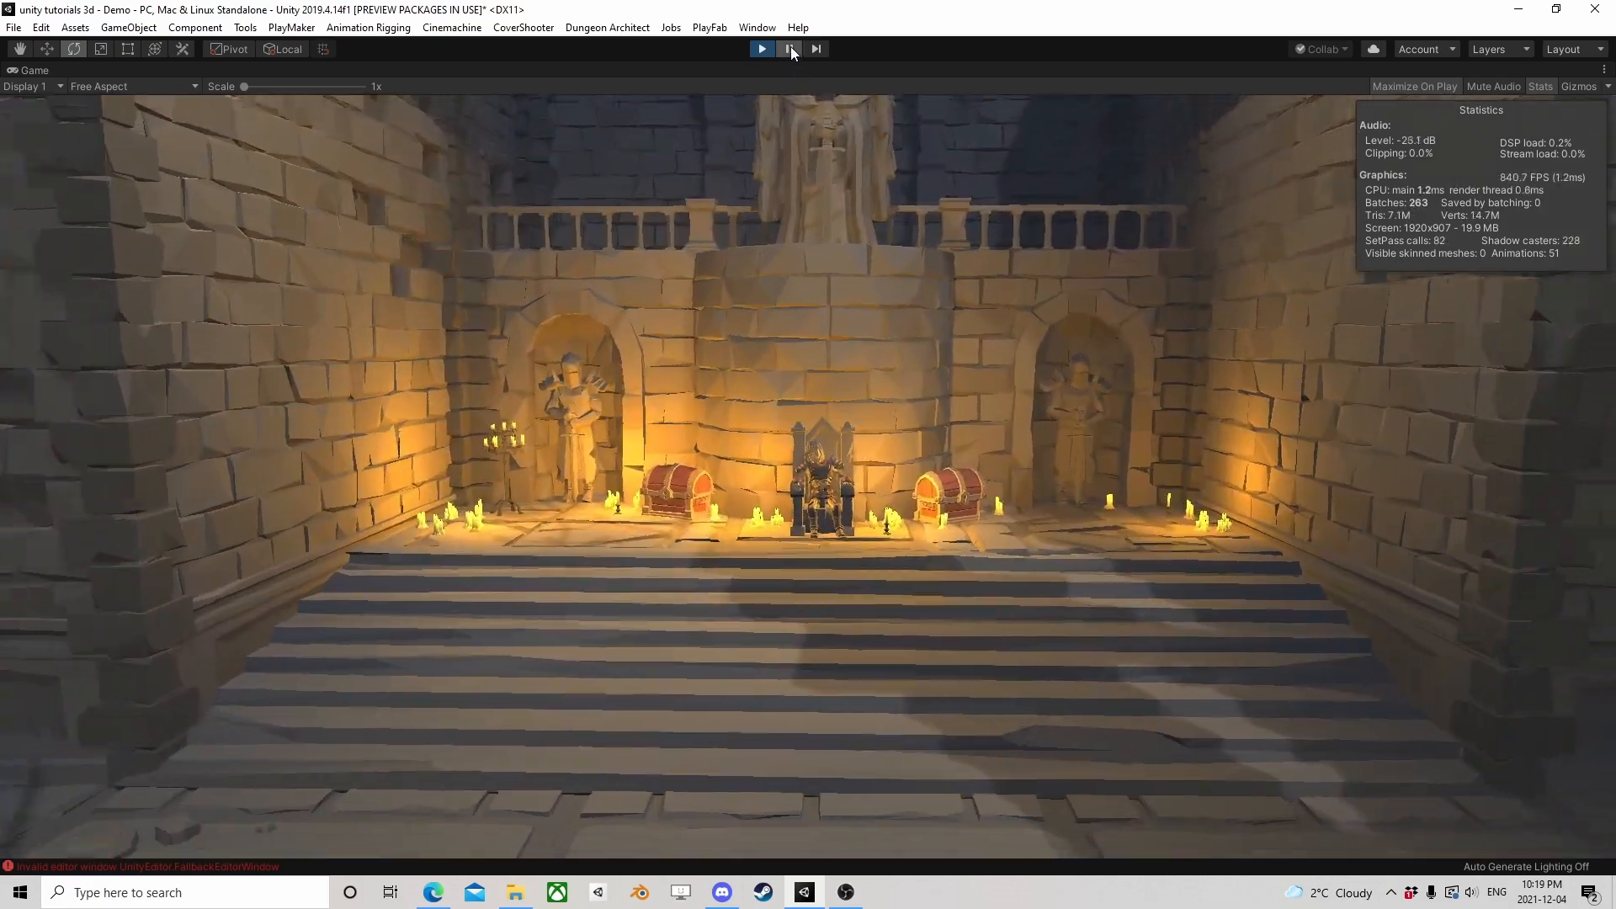
{"action": "left_click", "coordinate": [791, 48]}
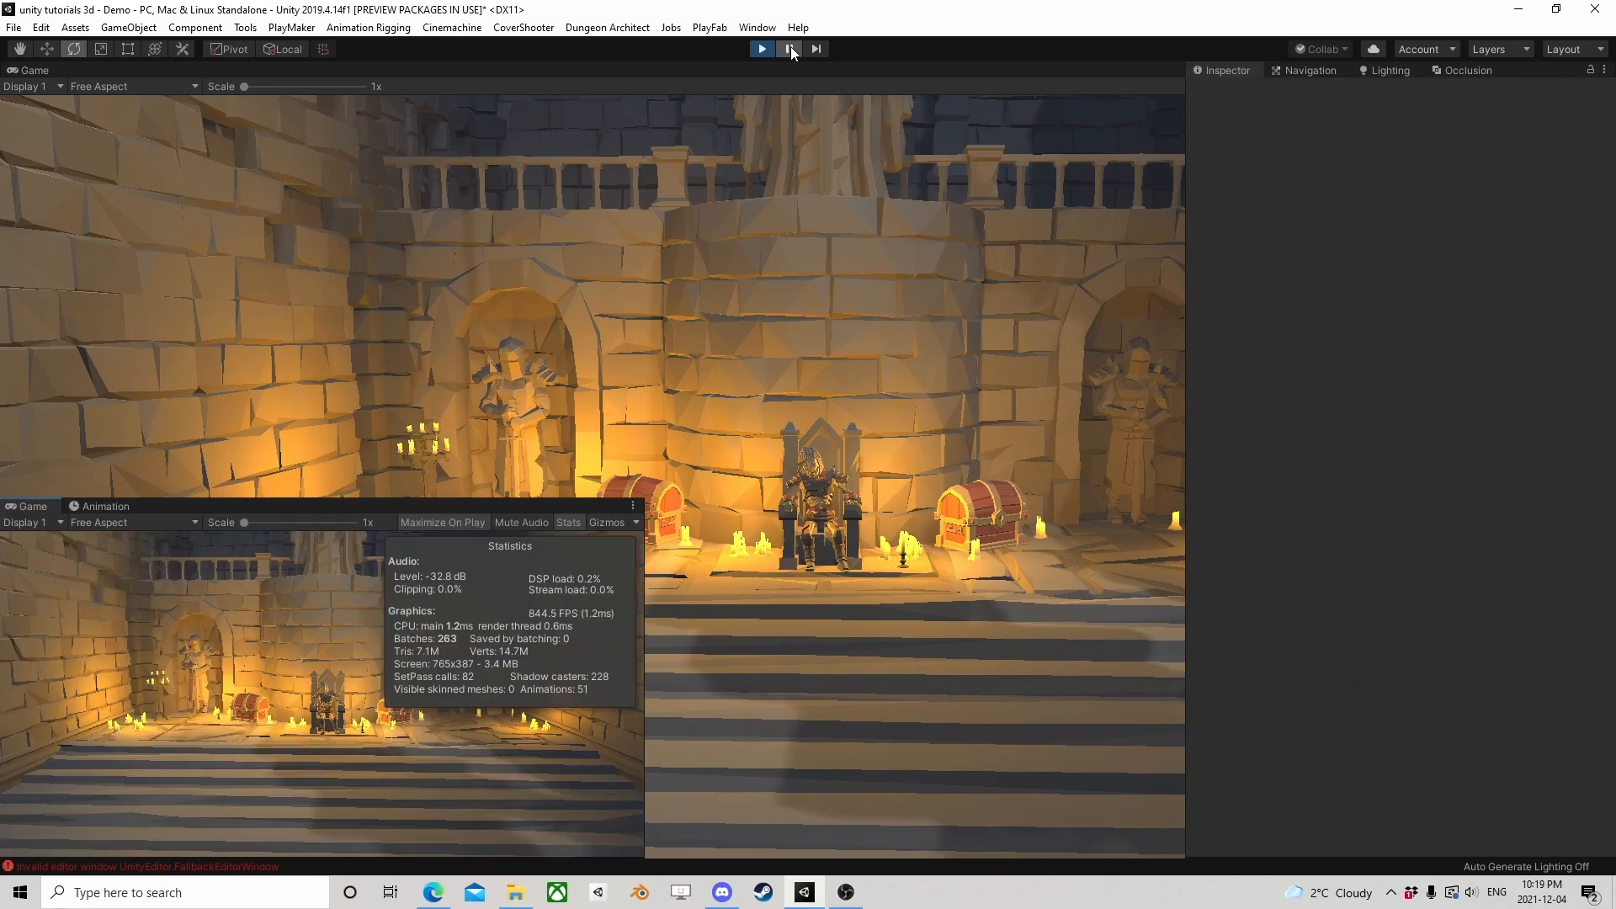
{"action": "left_click", "coordinate": [430, 526]}
{"action": "left_click", "coordinate": [786, 49]}
Examine the running dungeon from around the Main Camera, with and without its occlusion culling visualization
{"action": "middle_click_drag", "start_coordinate": [262, 204], "coordinate": [313, 421]}
{"action": "left_click_drag", "start_coordinate": [313, 421], "coordinate": [381, 134], "text": "alt"}
{"action": "middle_click_drag", "start_coordinate": [381, 135], "coordinate": [229, 266]}
{"action": "scroll", "coordinate": [337, 261], "scroll_direction": "up", "scroll_amount": 4}
{"action": "middle_click_drag", "start_coordinate": [383, 253], "coordinate": [416, 311]}
{"action": "left_click_drag", "start_coordinate": [416, 310], "coordinate": [310, 285], "text": "alt"}
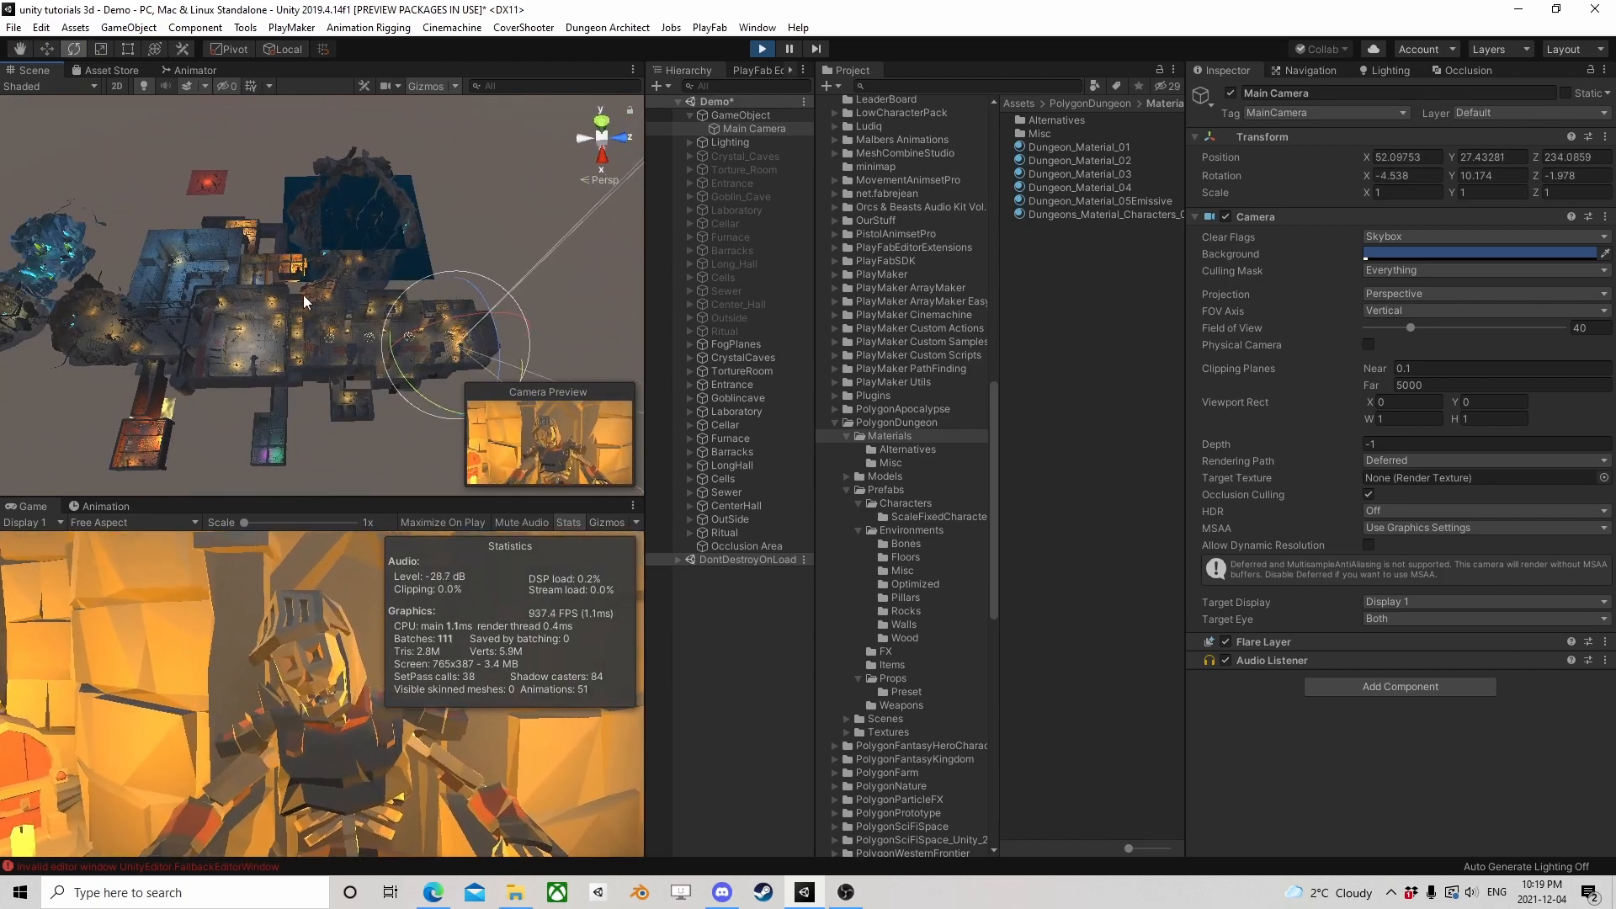
{"action": "middle_click_drag", "start_coordinate": [357, 421], "coordinate": [271, 341]}
{"action": "left_click_drag", "start_coordinate": [271, 341], "coordinate": [271, 295], "text": "alt"}
{"action": "left_click", "coordinate": [732, 128]}
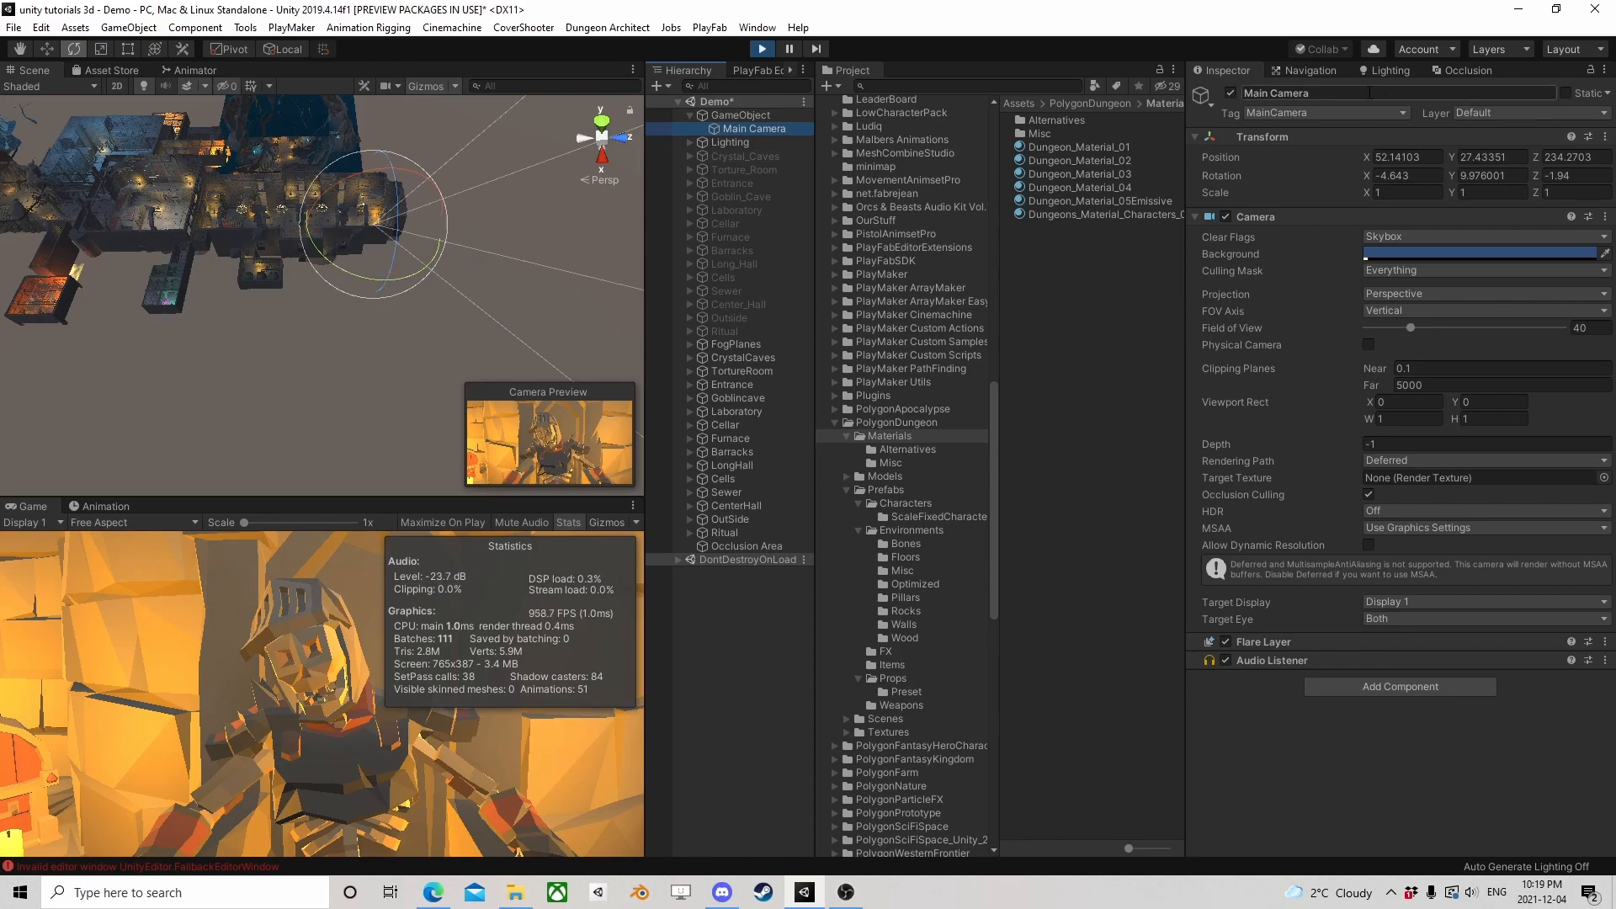
{"action": "left_click", "coordinate": [1475, 70]}
{"action": "left_click", "coordinate": [1243, 70]}
{"action": "left_click_drag", "start_coordinate": [318, 310], "coordinate": [454, 307], "text": "alt"}
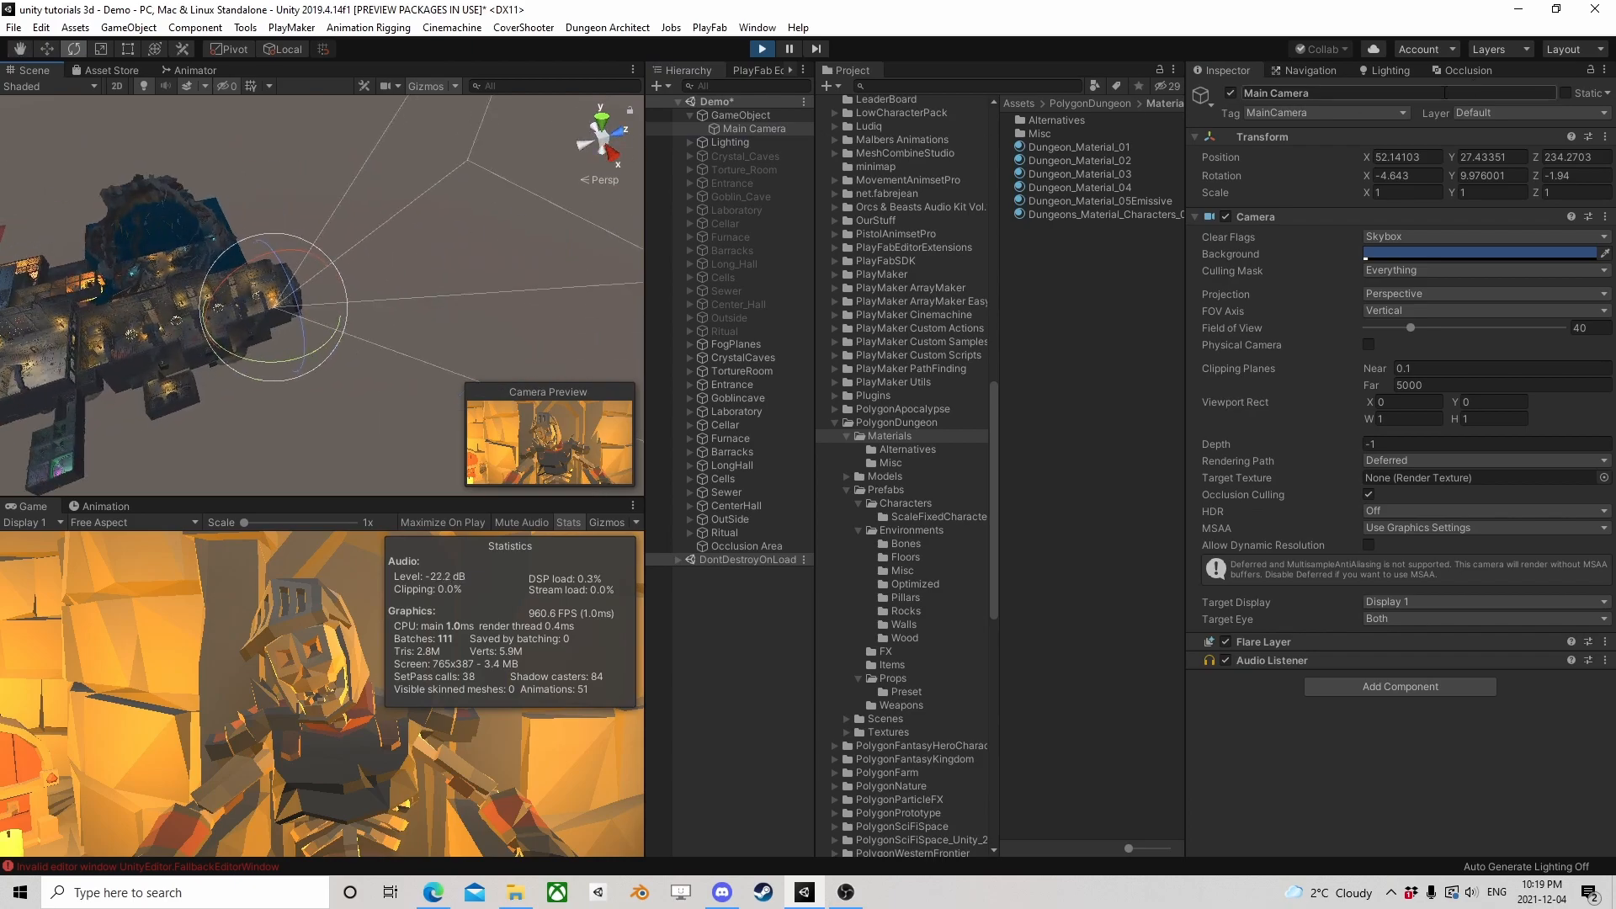
{"action": "left_click", "coordinate": [1477, 72]}
{"action": "left_click_drag", "start_coordinate": [485, 206], "coordinate": [341, 367], "text": "alt"}
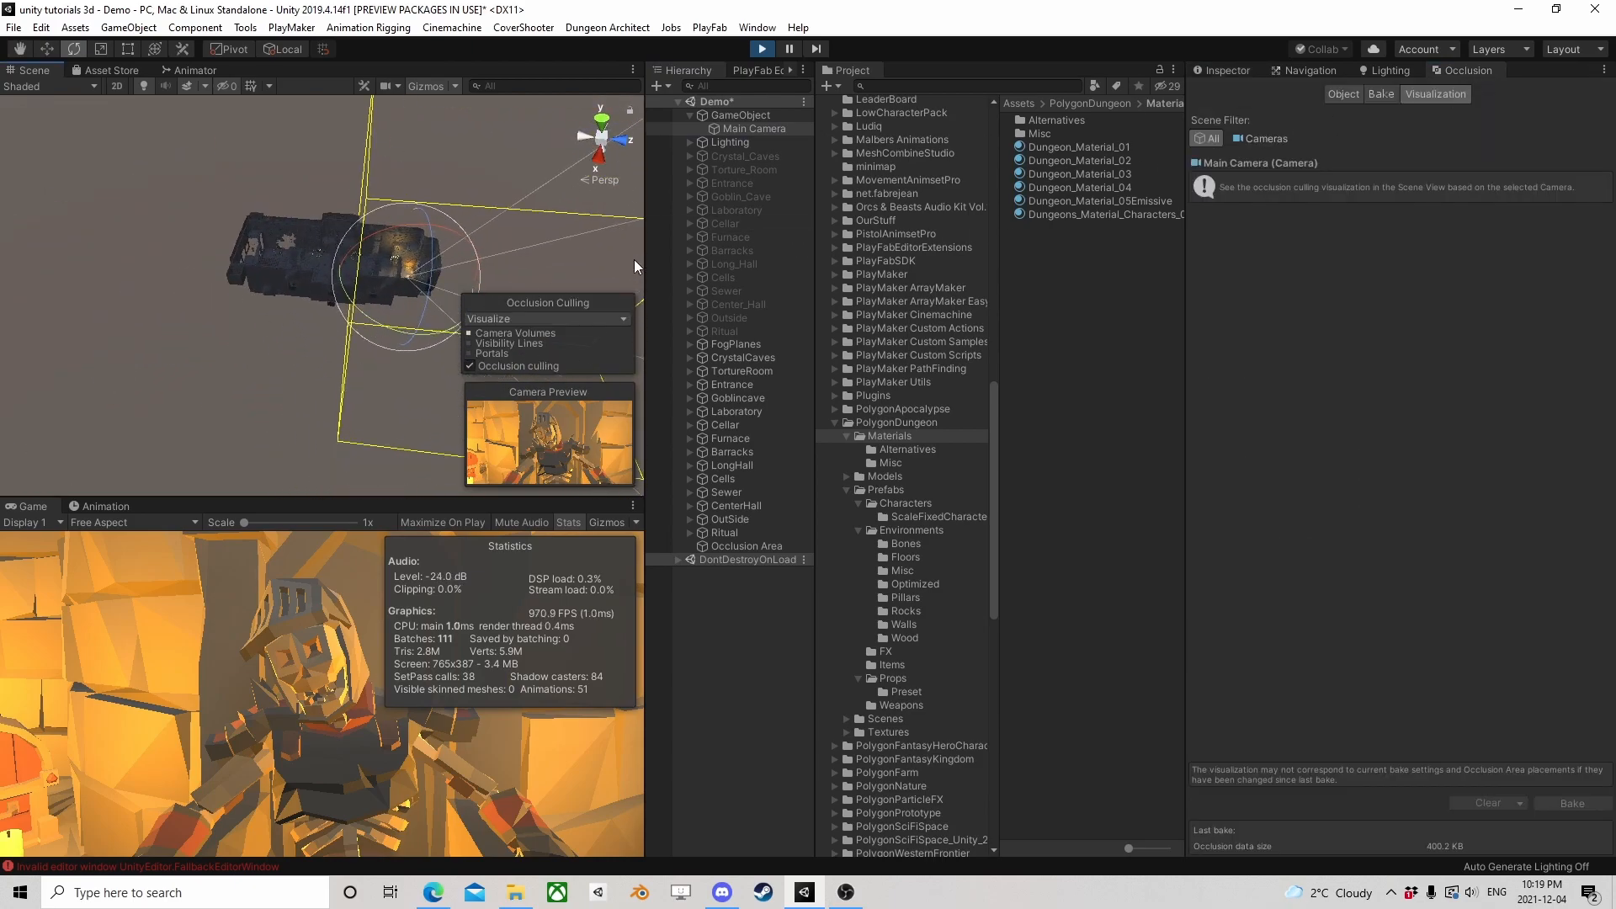
Disable the camera parent GameObject's Animator and rotate the Main Camera to watch which rooms are culled in the occlusion visualization
{"action": "left_click", "coordinate": [755, 117]}
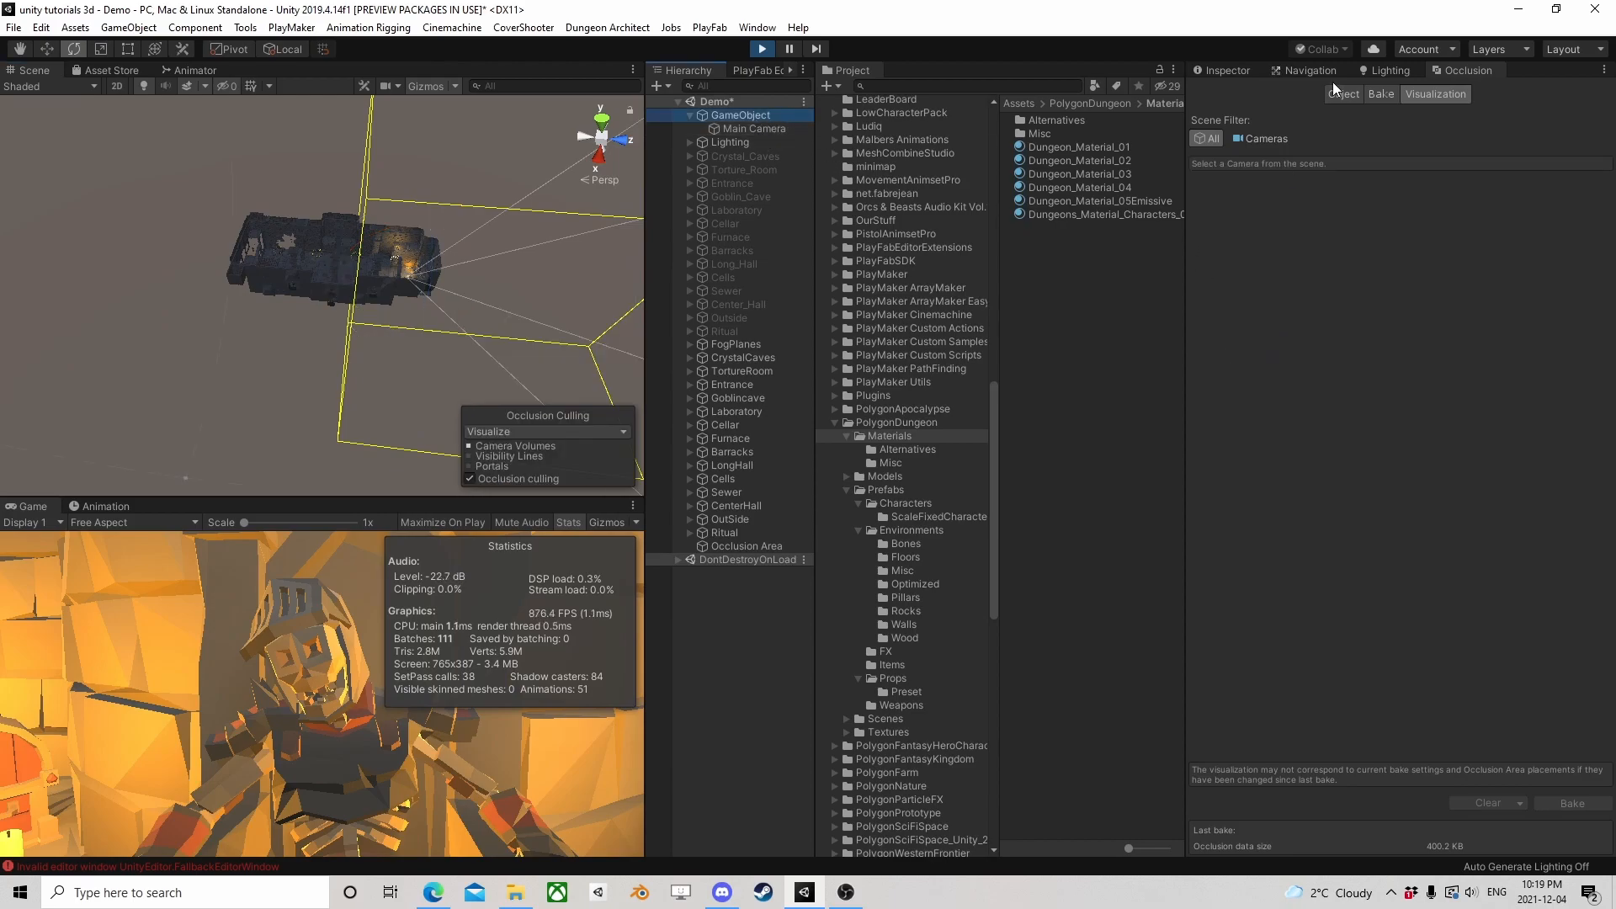
{"action": "left_click", "coordinate": [1221, 70]}
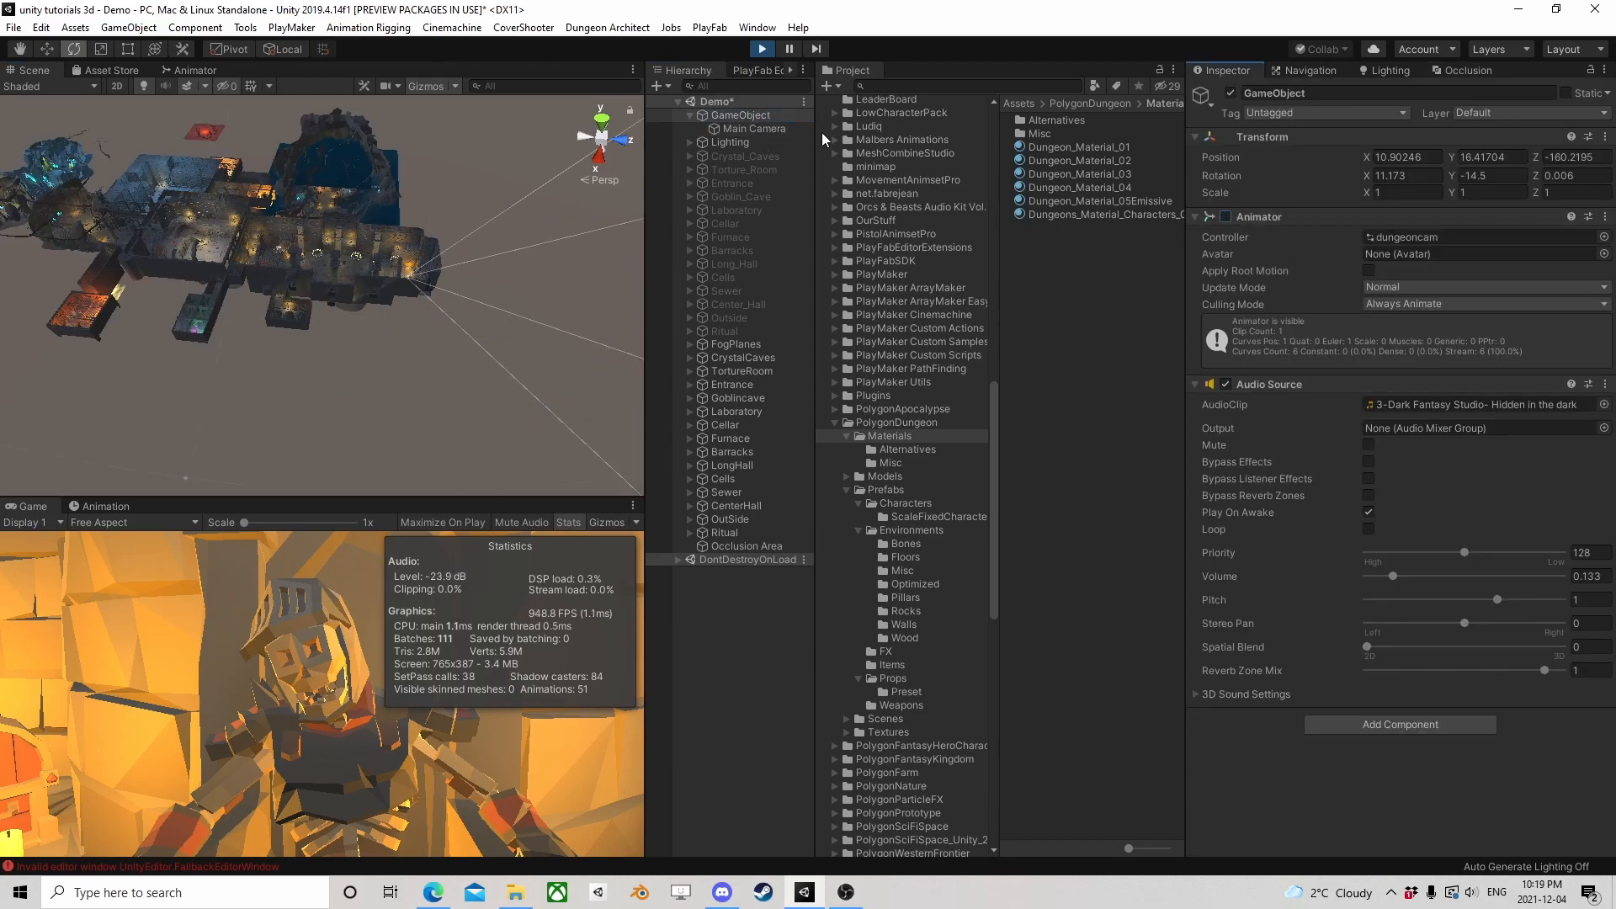
{"action": "left_click", "coordinate": [726, 129]}
{"action": "left_click_drag", "start_coordinate": [381, 315], "coordinate": [547, 380]}
{"action": "left_click", "coordinate": [1490, 73]}
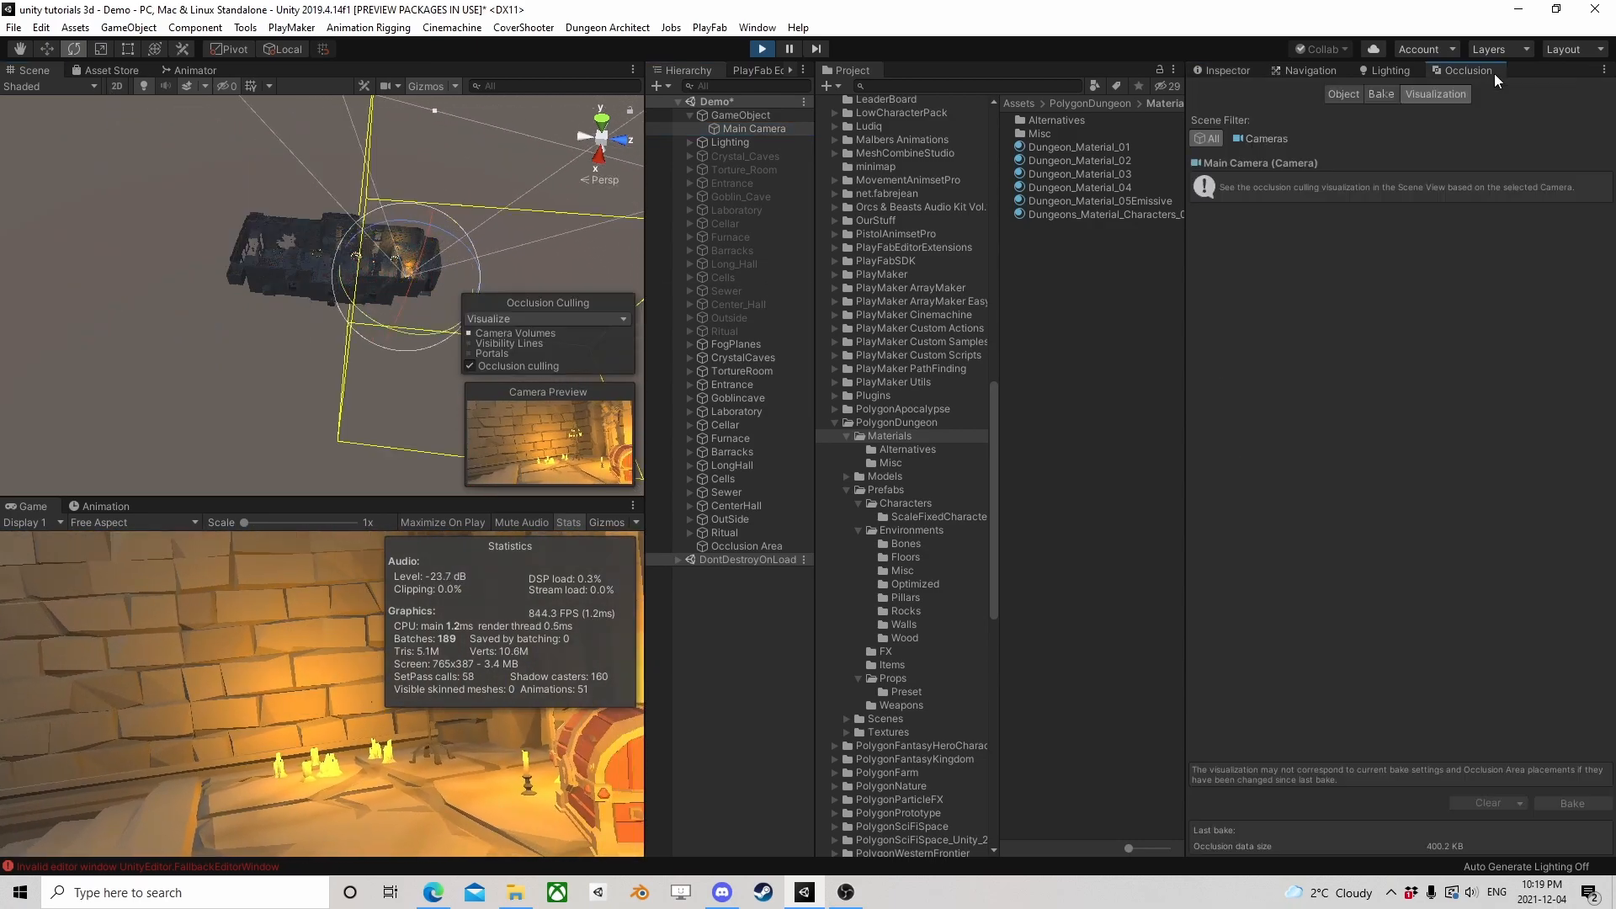
{"action": "left_click_drag", "start_coordinate": [366, 306], "coordinate": [640, 370]}
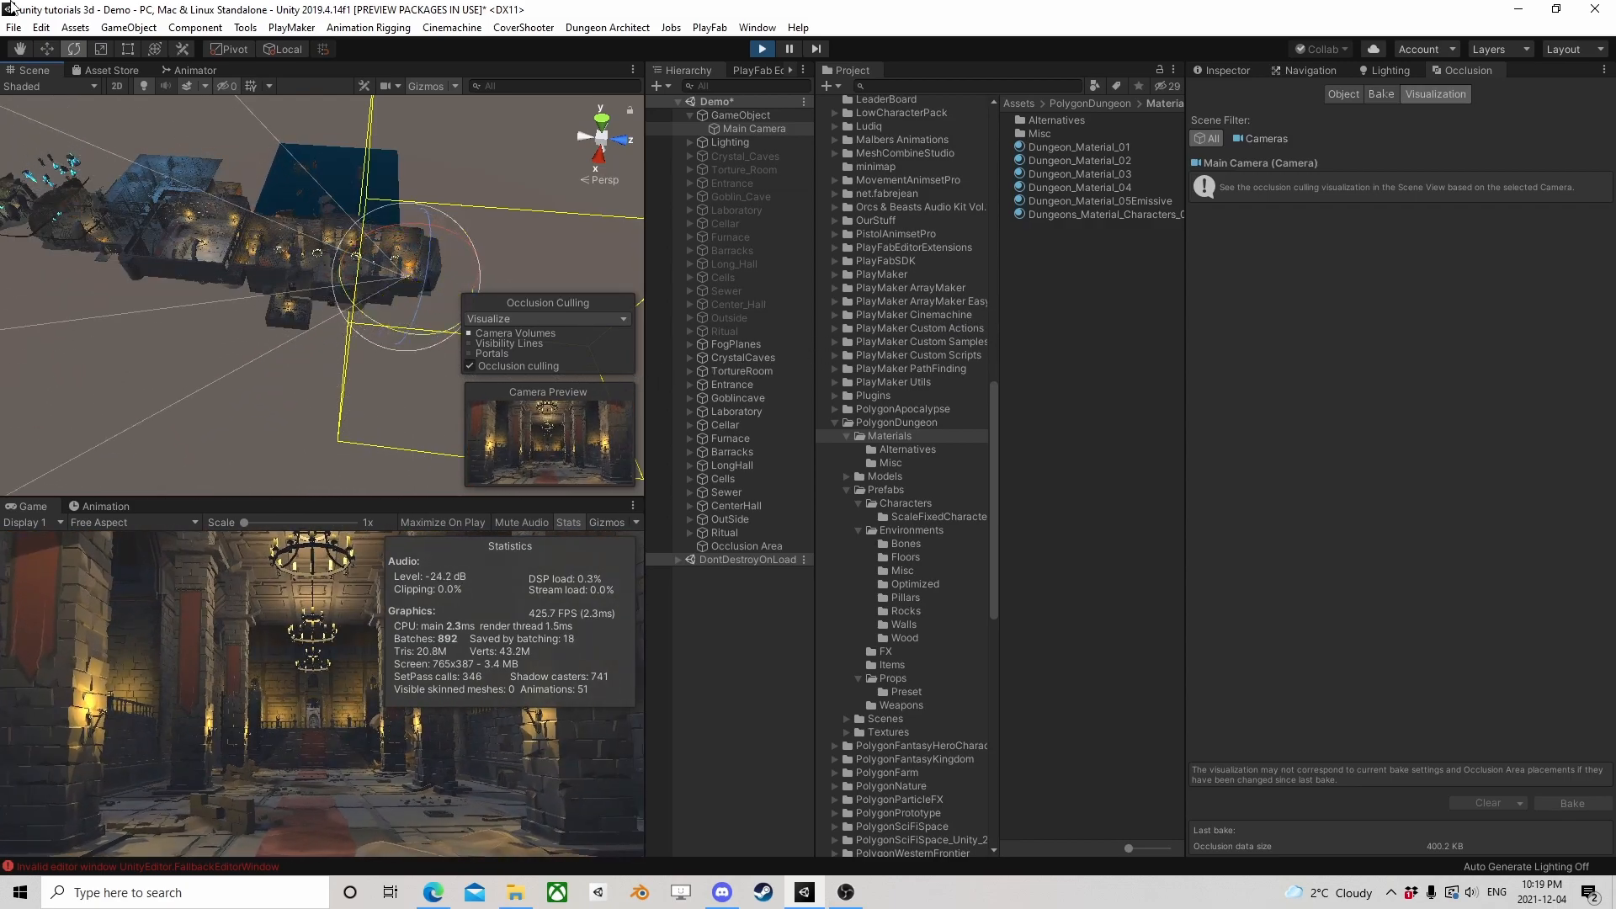
Move the Main Camera around the dungeon to inspect which rooms occlusion culling hides, and stop playback
{"action": "left_click", "coordinate": [47, 52]}
{"action": "right_click_drag", "start_coordinate": [199, 220], "coordinate": [239, 289]}
{"action": "middle_click_drag", "start_coordinate": [239, 290], "coordinate": [534, 204]}
{"action": "left_click_drag", "start_coordinate": [512, 210], "coordinate": [377, 138]}
{"action": "right_click_drag", "start_coordinate": [285, 235], "coordinate": [318, 160]}
{"action": "left_click_drag", "start_coordinate": [333, 177], "coordinate": [486, 287]}
{"action": "left_click", "coordinate": [762, 50]}
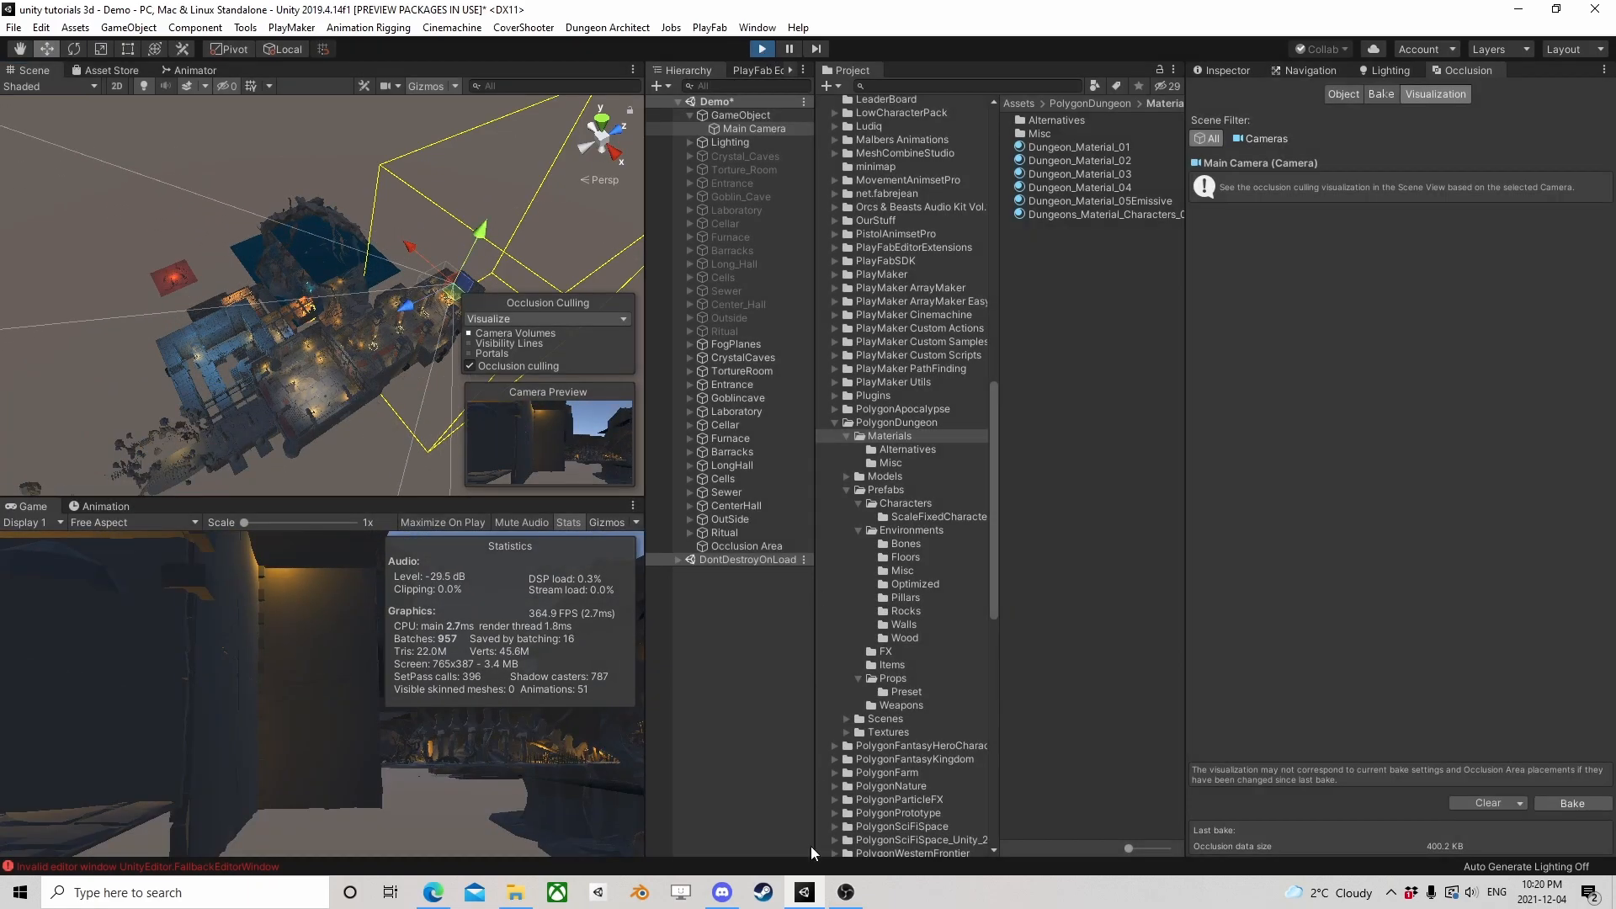
{"action": "mouse_move", "coordinate": [858, 894]}
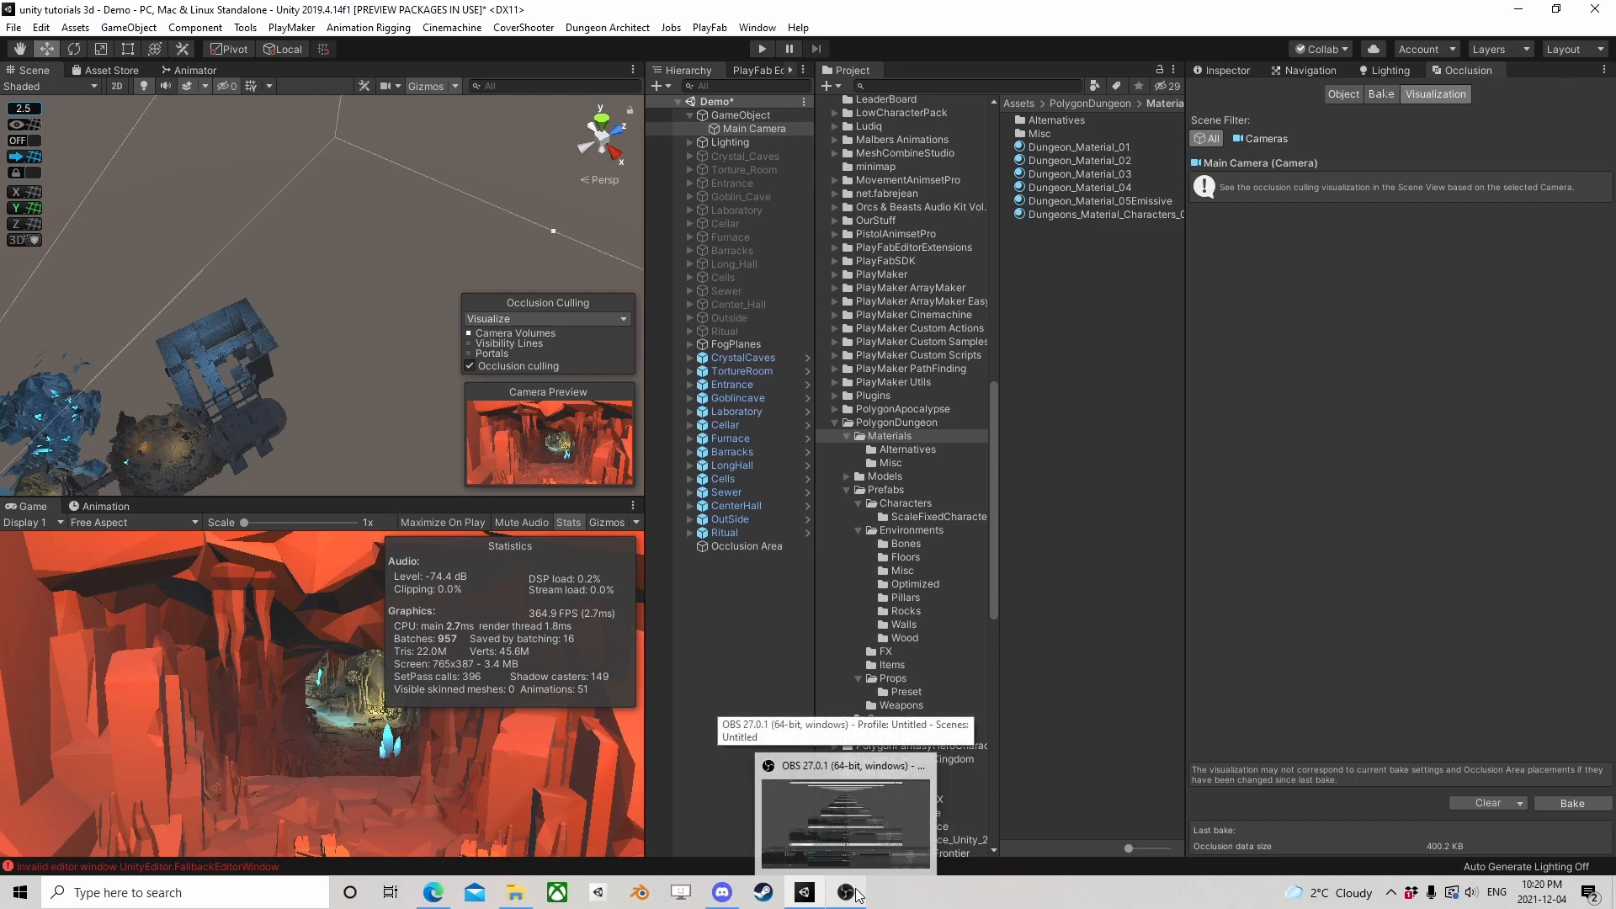